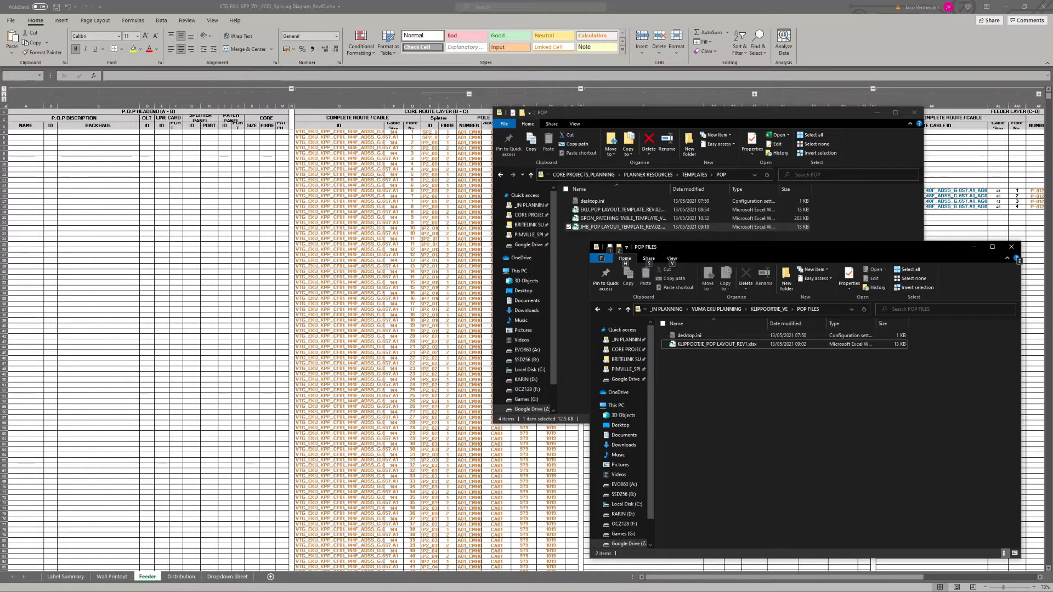
Step: Open GPON_PATCHING TABLE_TEMPLATE_V1.0.xlsx from the PLANNER RESOURCES > TEMPLATES > POP folder, widening the Name column to fit
key("alt")
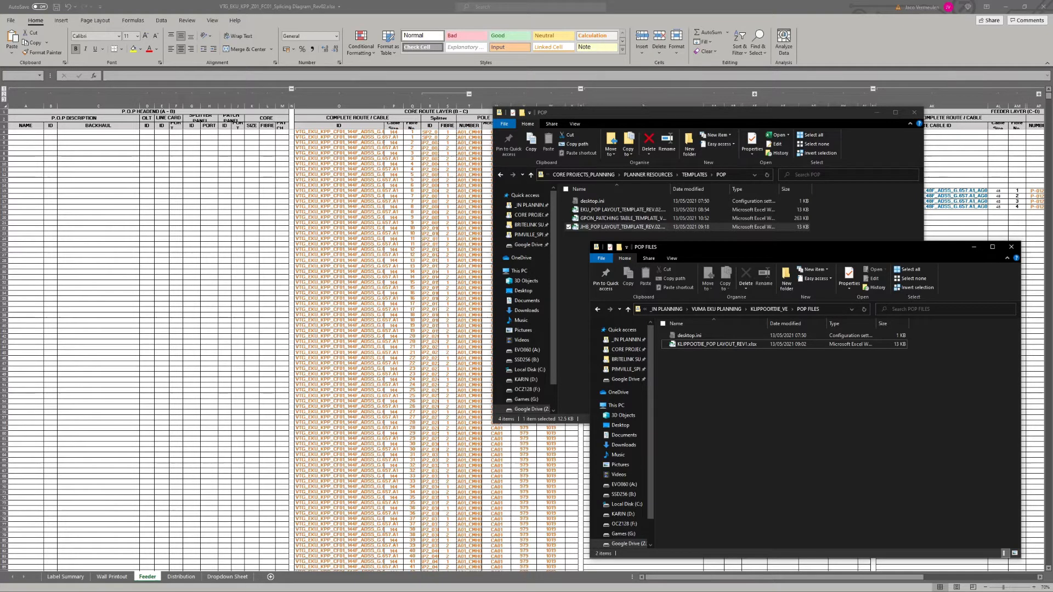
left_click(622, 227)
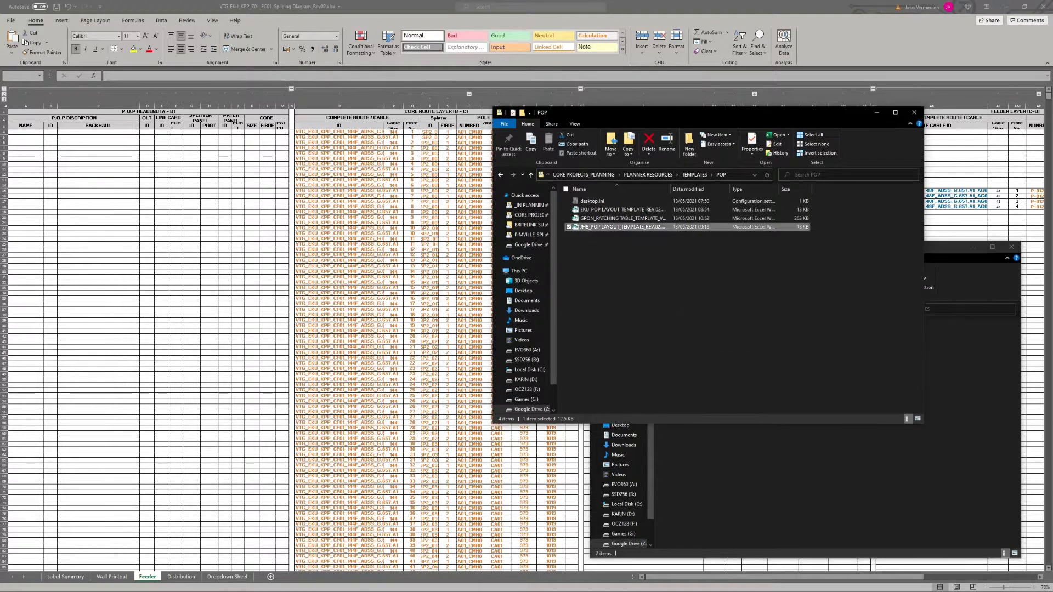
left_click(647, 174)
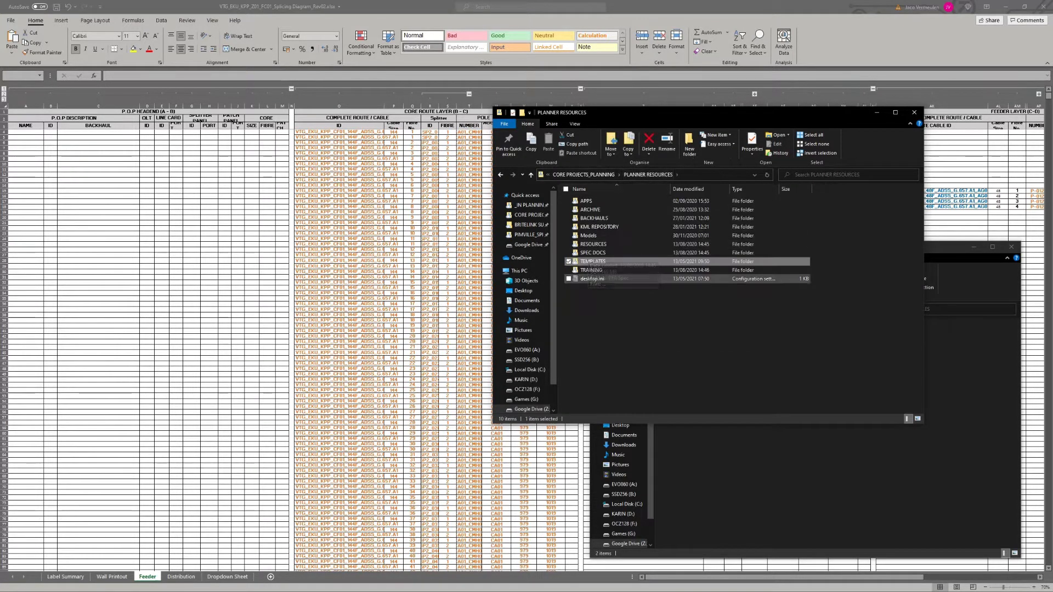
double_click(591, 262)
left_click(585, 235)
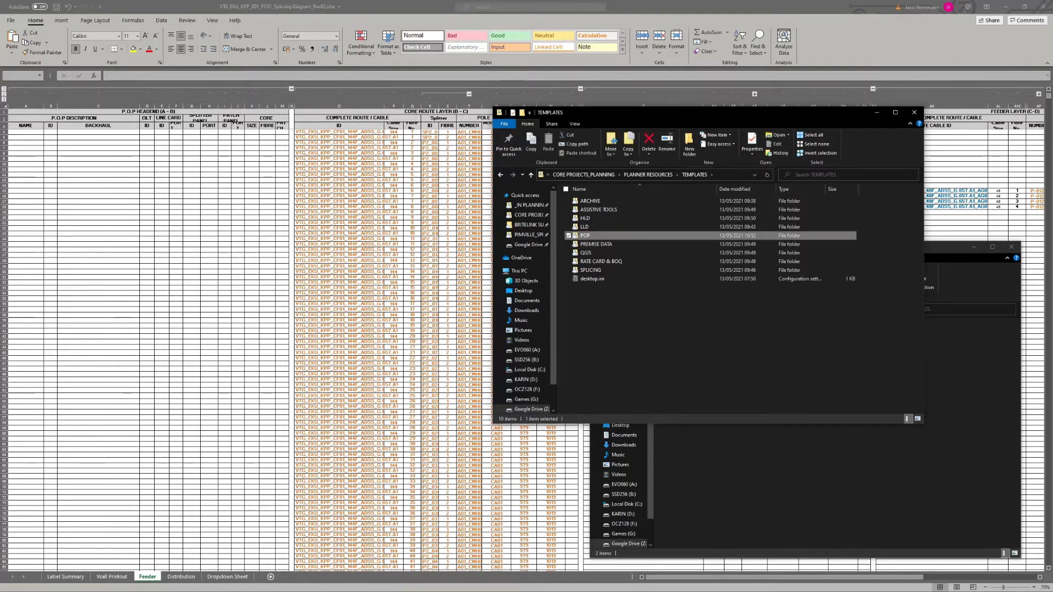
double_click(585, 235)
left_click(621, 218)
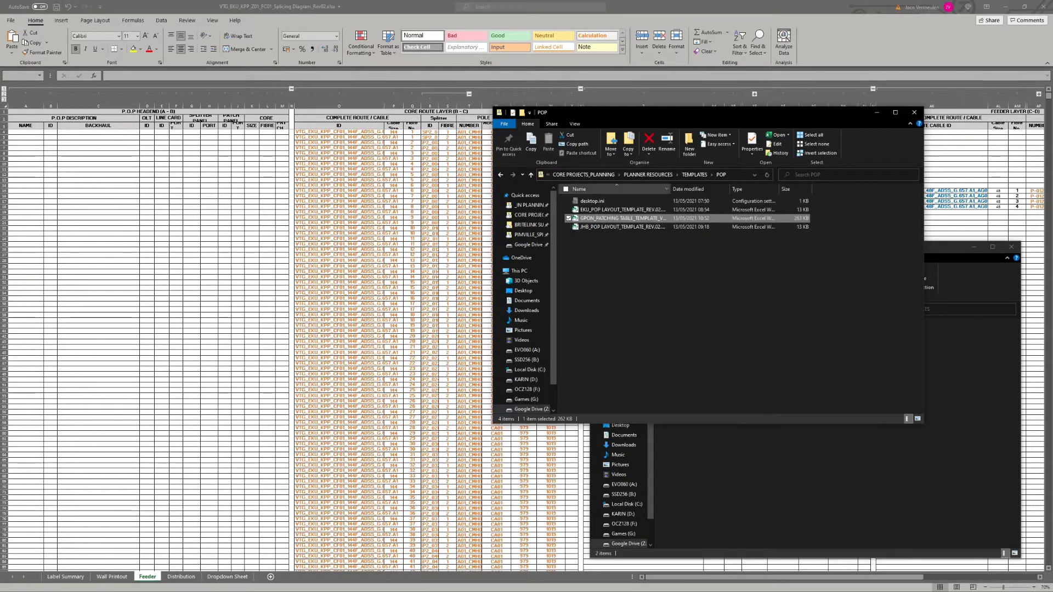
double_click(670, 189)
double_click(661, 218)
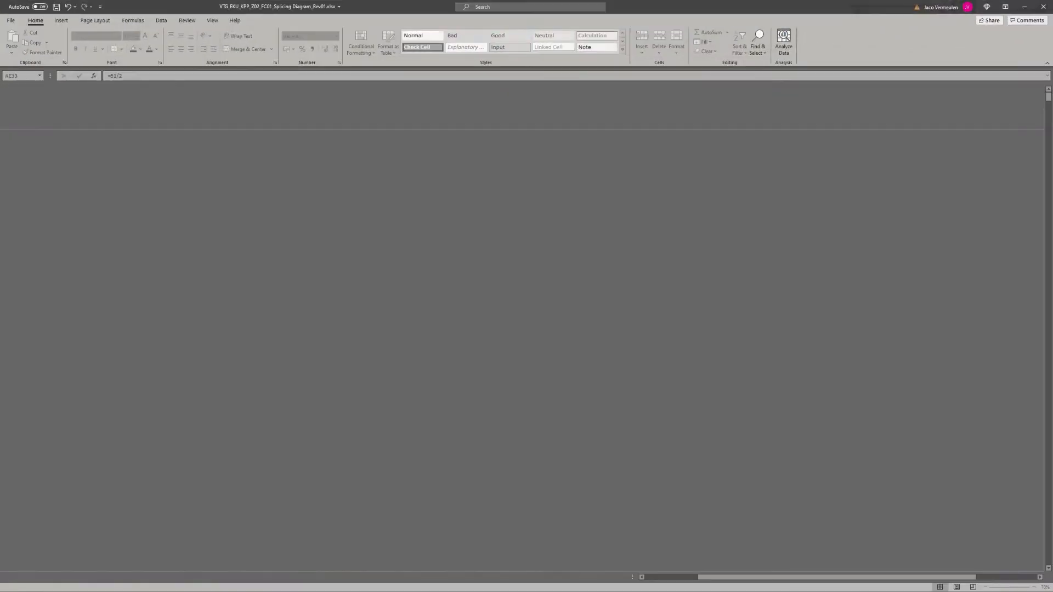
Step: Look over the Capacity sheet's splitter panels and enable the workbook's blocked content
scroll(526, 329, "down", 10)
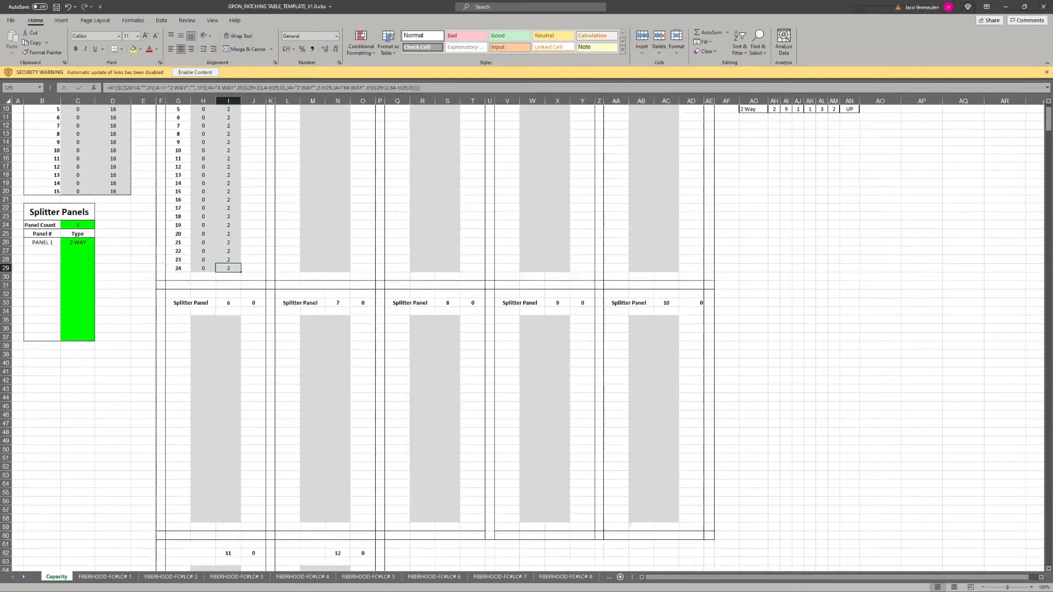
scroll(527, 329, "up", 10)
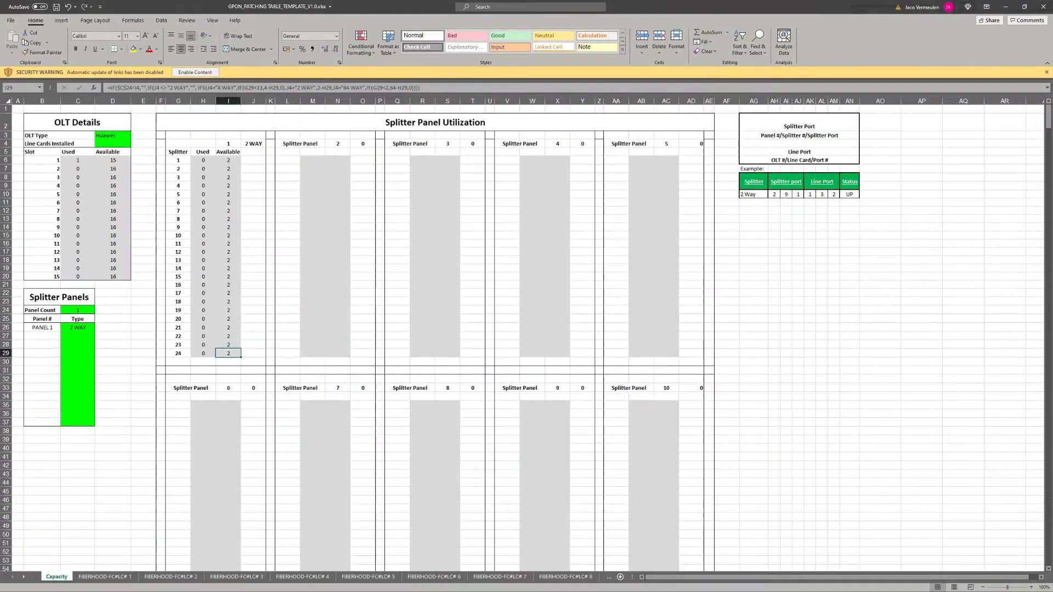
left_click(195, 72)
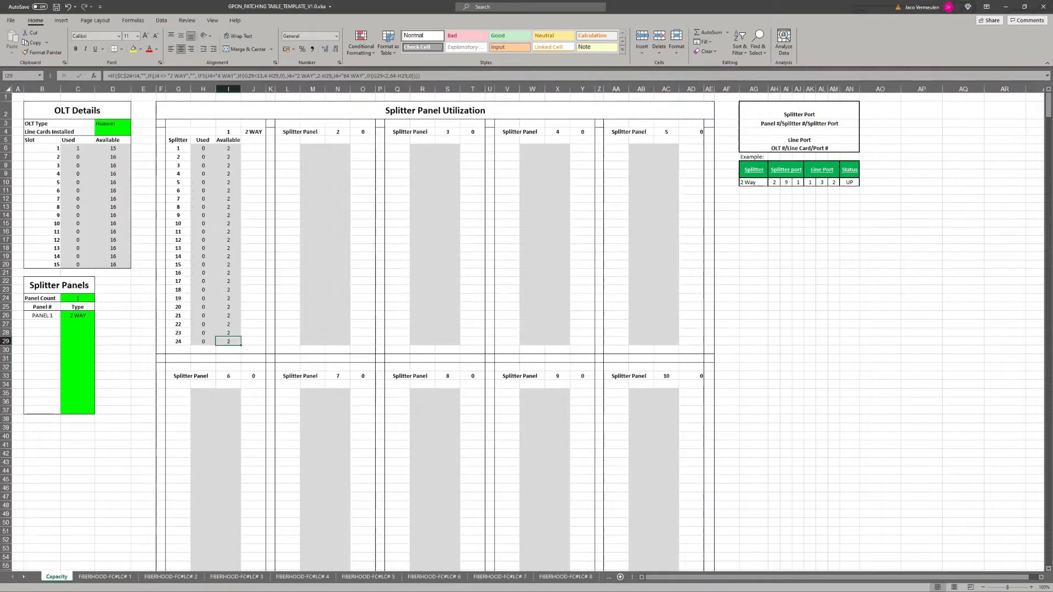
Step: Save a copy of the patching table workbook under its existing name in _IN PLANNING > VUMA EKU PLANNING > KLIPPOORTJE_VE > POP FILES
left_click(10, 20)
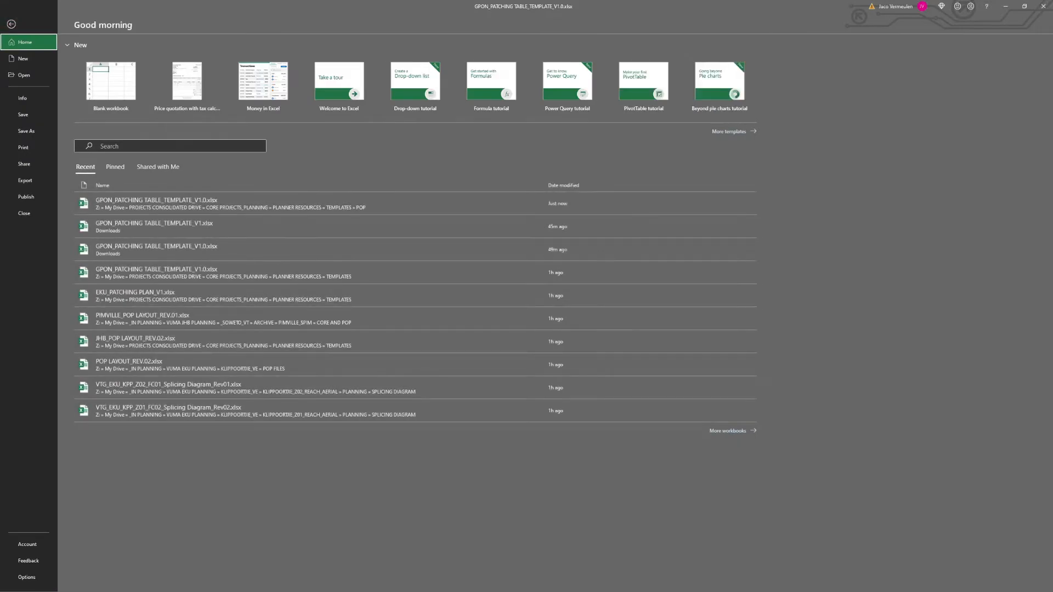
left_click(26, 131)
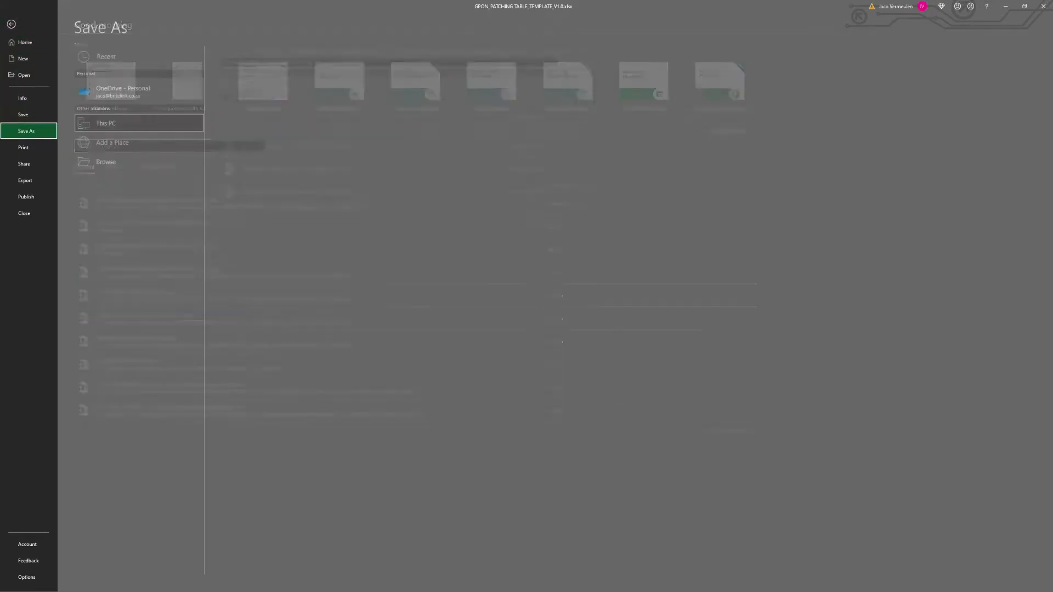
left_click(411, 52)
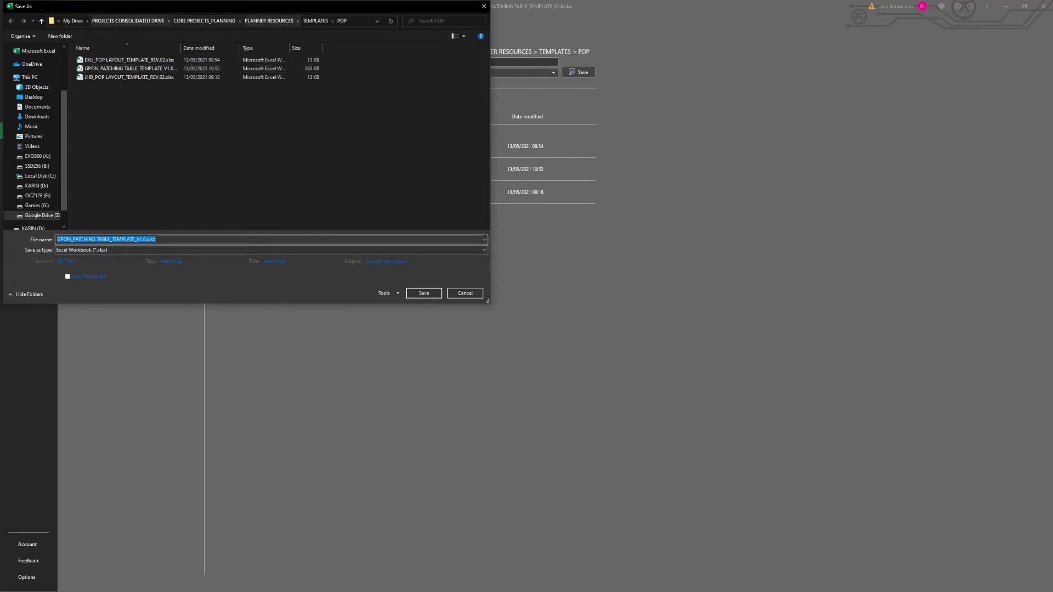
scroll(33, 77, "up", 3)
left_click(38, 64)
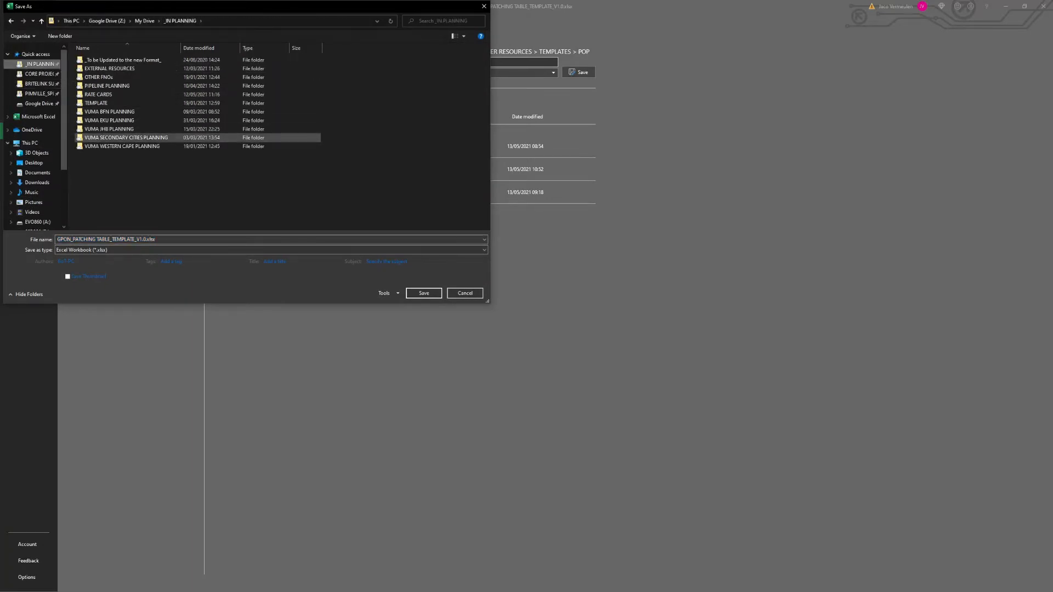
left_click(109, 120)
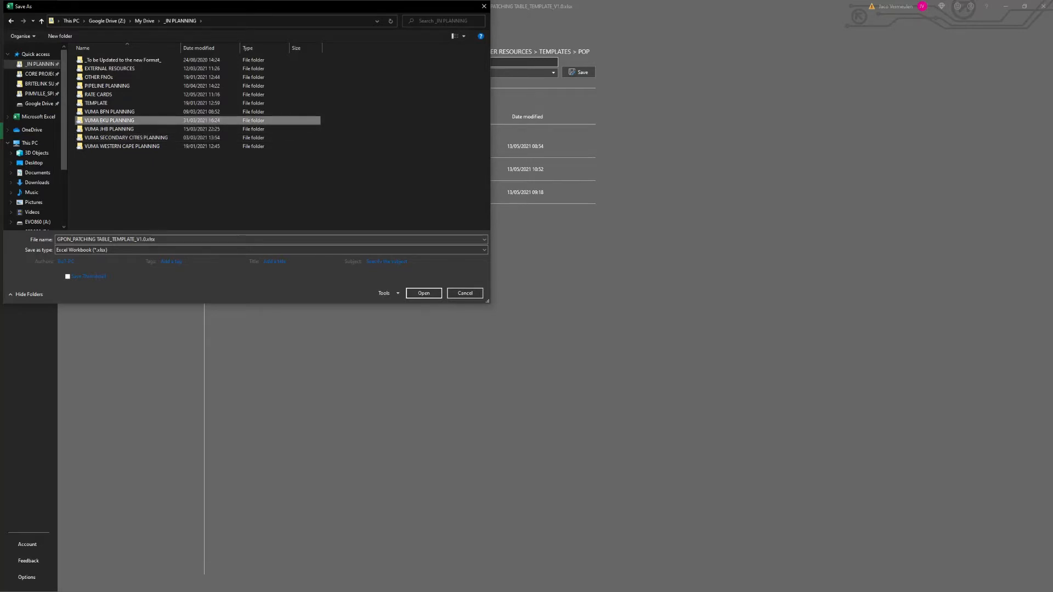
double_click(110, 120)
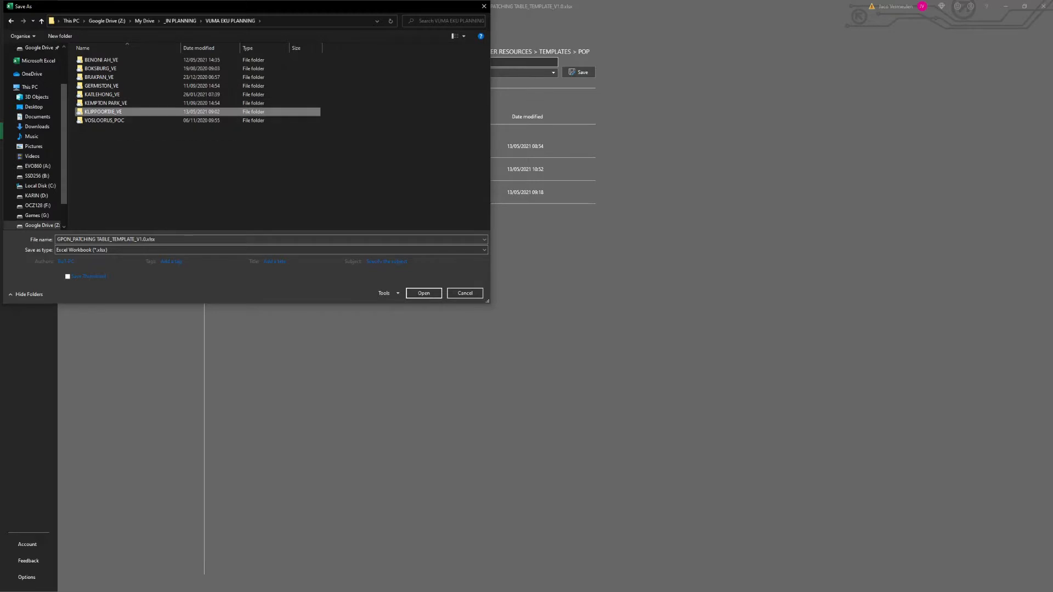
double_click(103, 111)
double_click(96, 86)
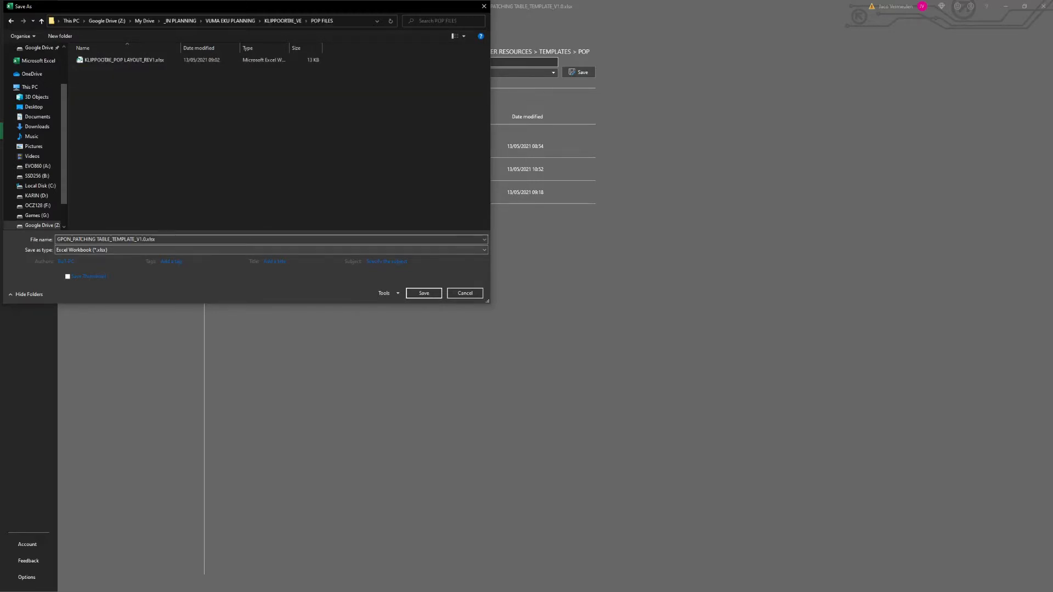
key("Return")
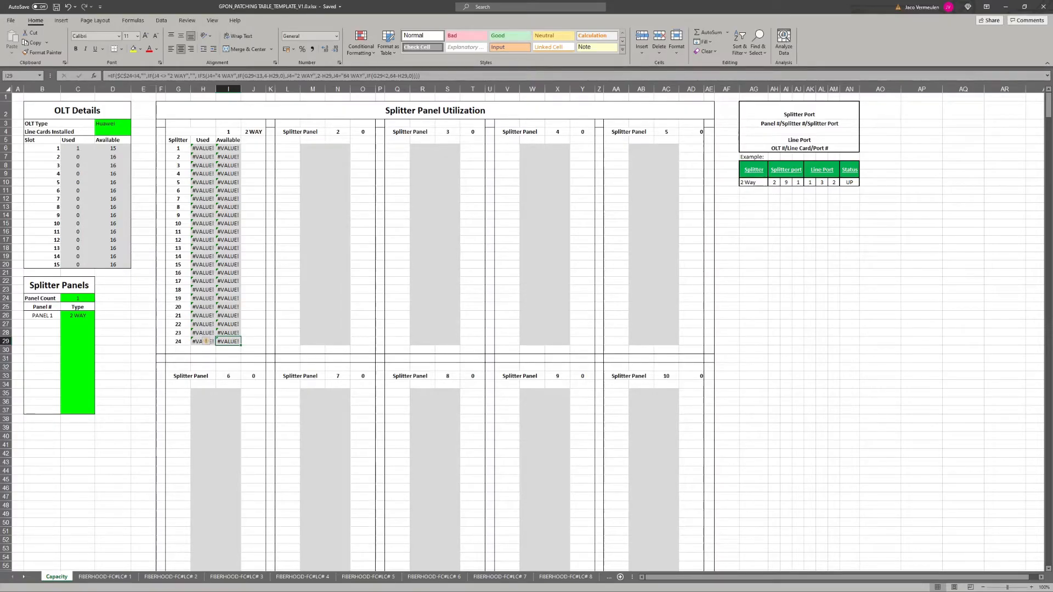
Step: Inspect the formula in cell H7, the Used count for splitter 2 in panel 1, including its external file references
left_click(253, 248)
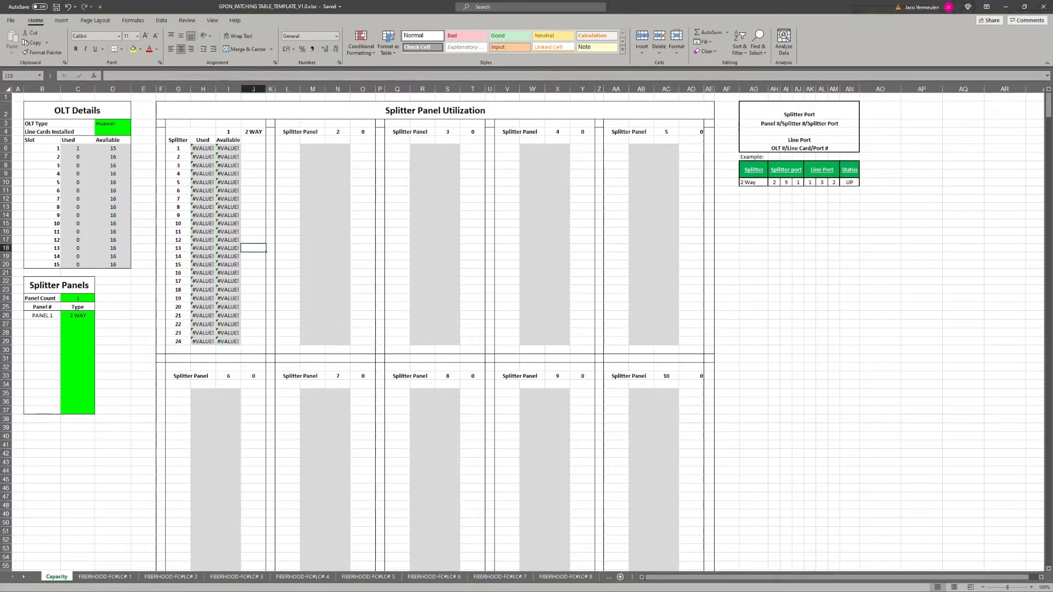
left_click(203, 157)
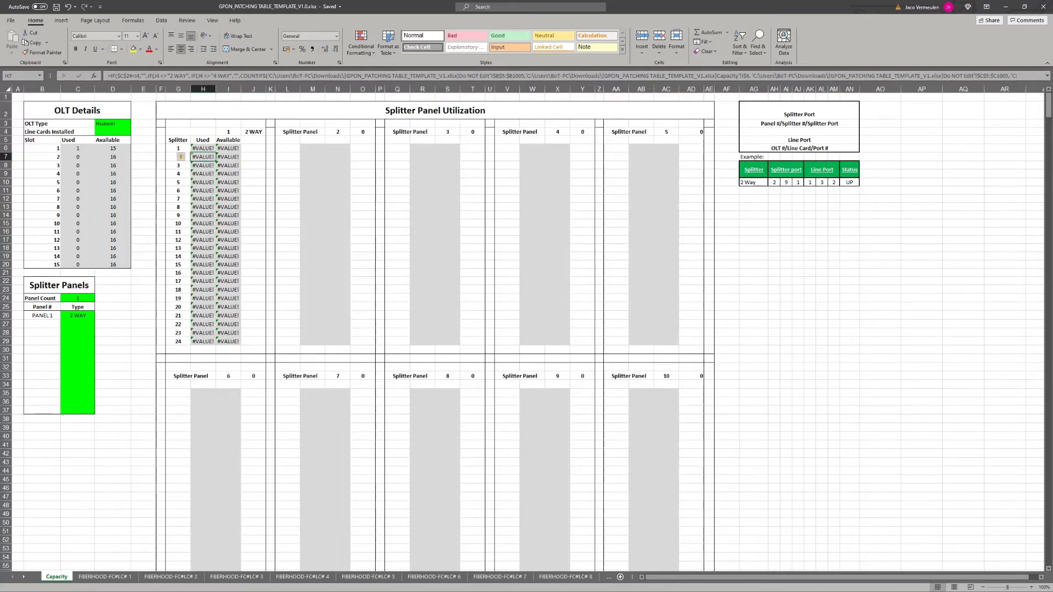
left_click(249, 76)
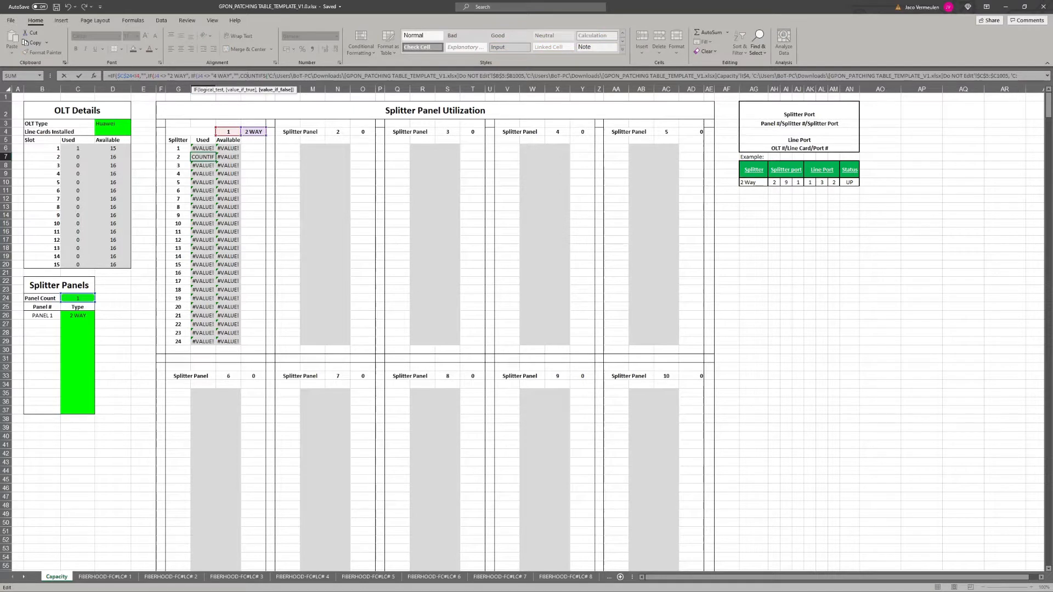
left_click_drag(240, 76, 704, 78)
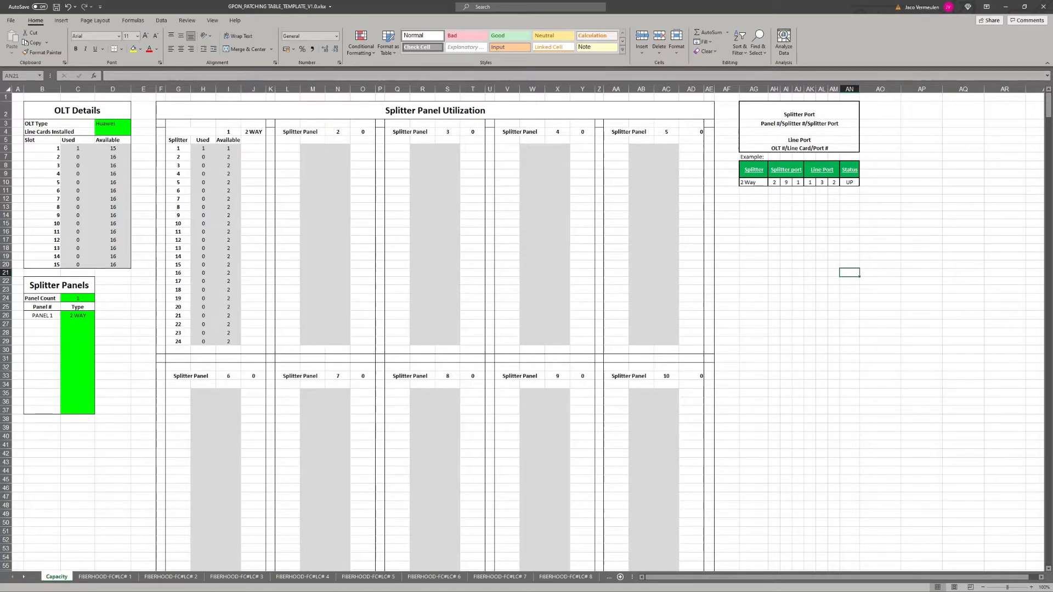
Step: Check the Available formulas for splitters 10 and 11 of splitter panel 1 on the Capacity sheet
left_click(228, 223)
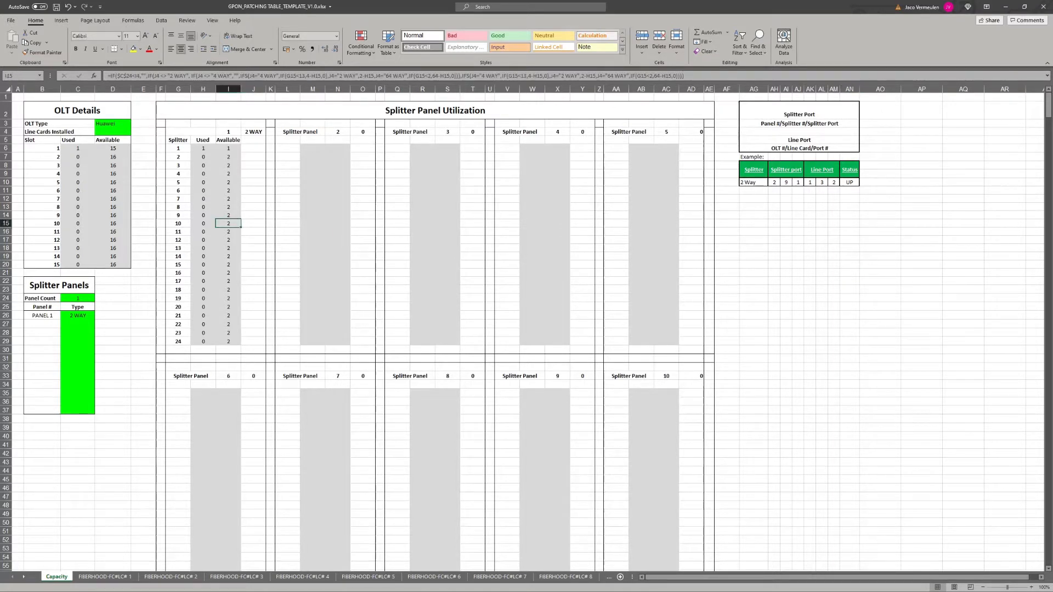
left_click(228, 232)
left_click(253, 148)
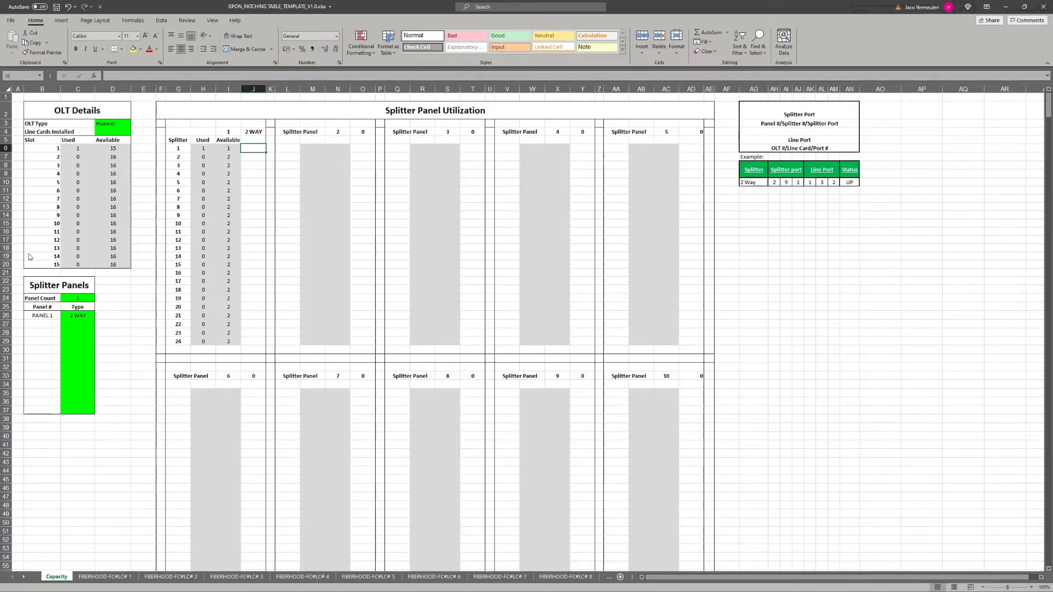
Step: Switch to the splicing diagram workbook's Feeder sheet and autofit the core route layer's cable ID and splitter ID columns
key("alt+Tab")
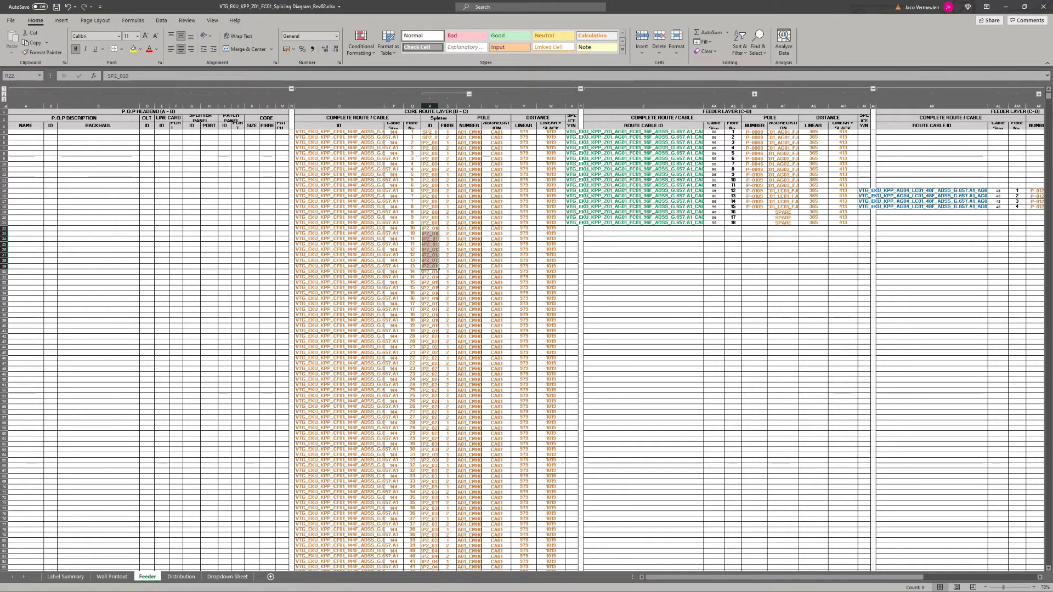
left_click(383, 239)
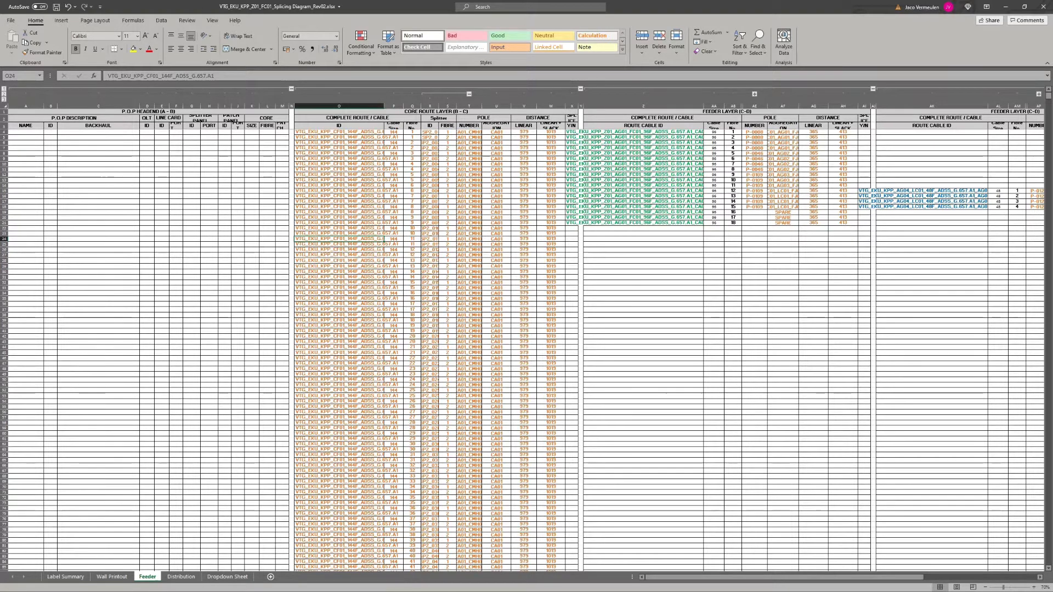
double_click(384, 106)
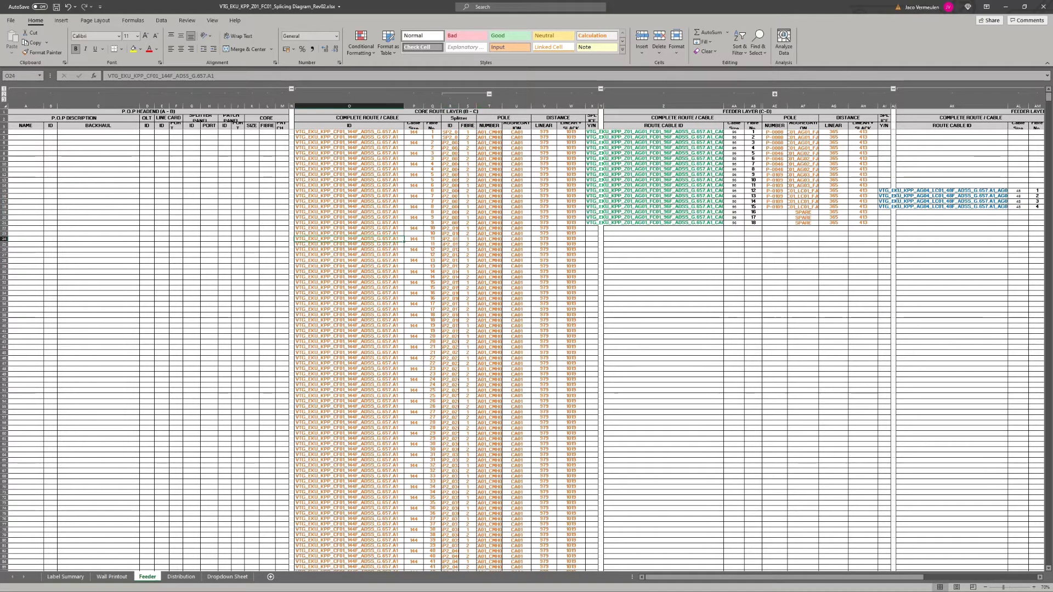
double_click(459, 106)
left_click_drag(50, 212, 110, 299)
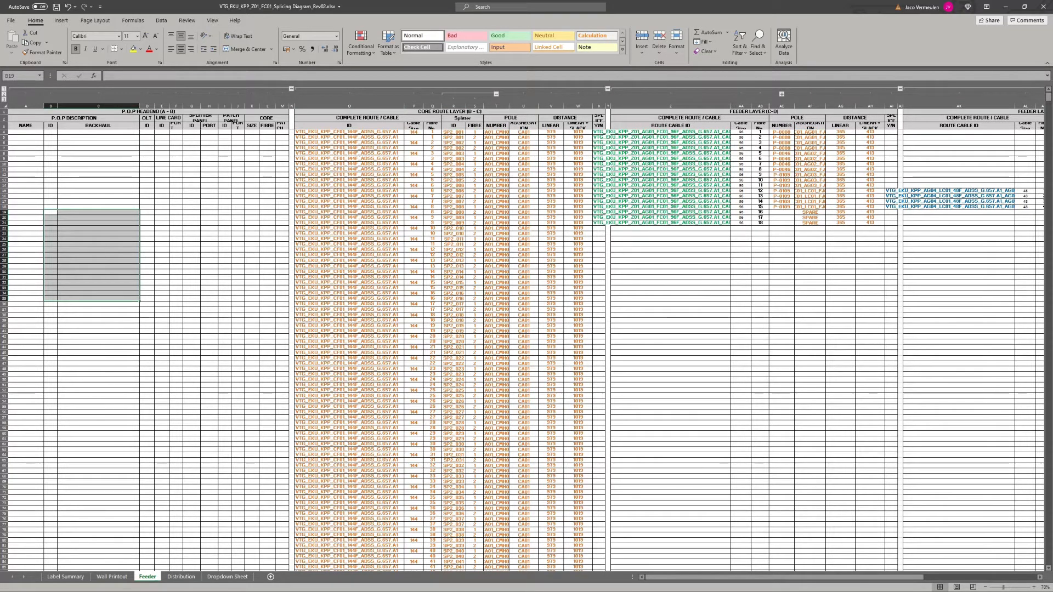
left_click(383, 174)
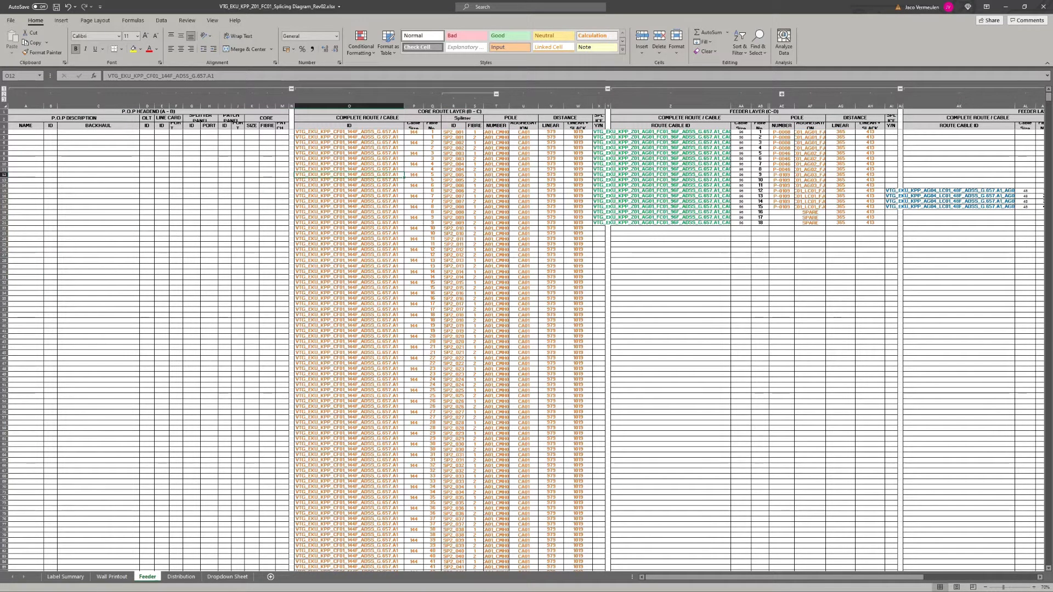
left_click(362, 142)
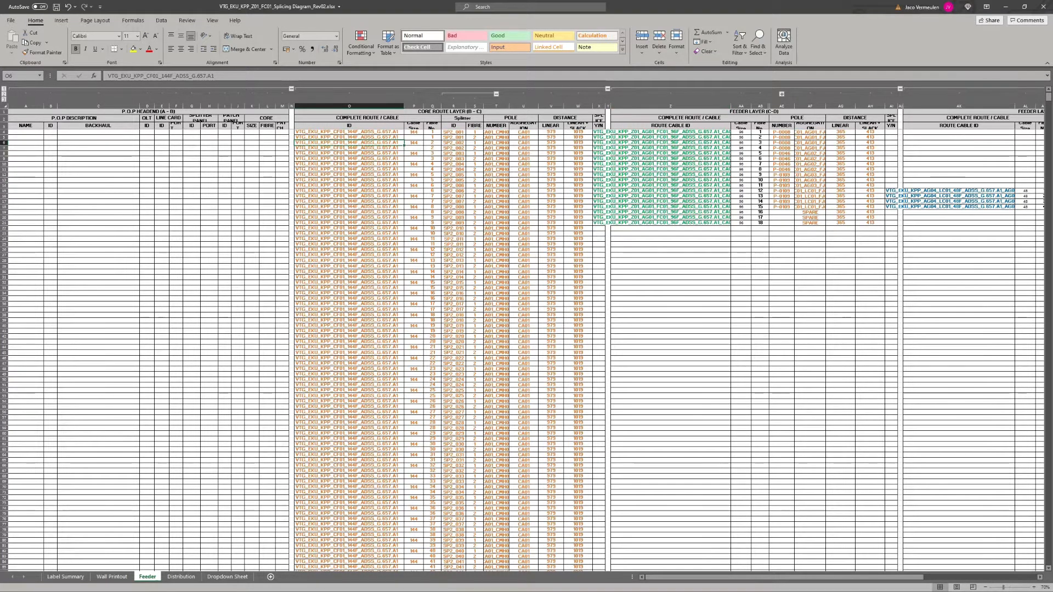
Step: Autofit the core layer's Splice Y/N and pole Number columns and the feeder layer's Route Cable ID column
double_click(605, 106)
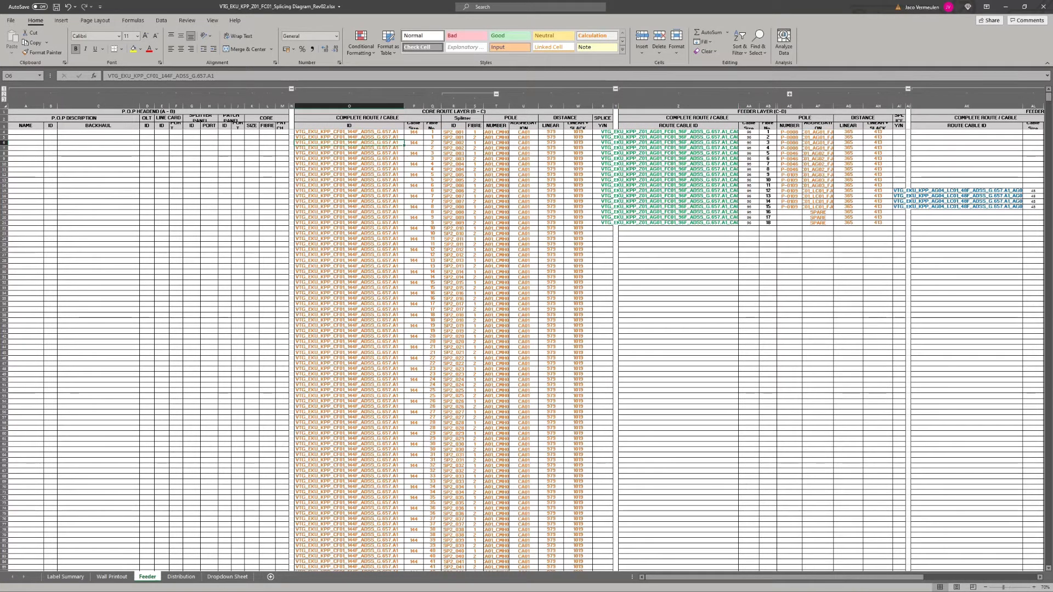
double_click(738, 106)
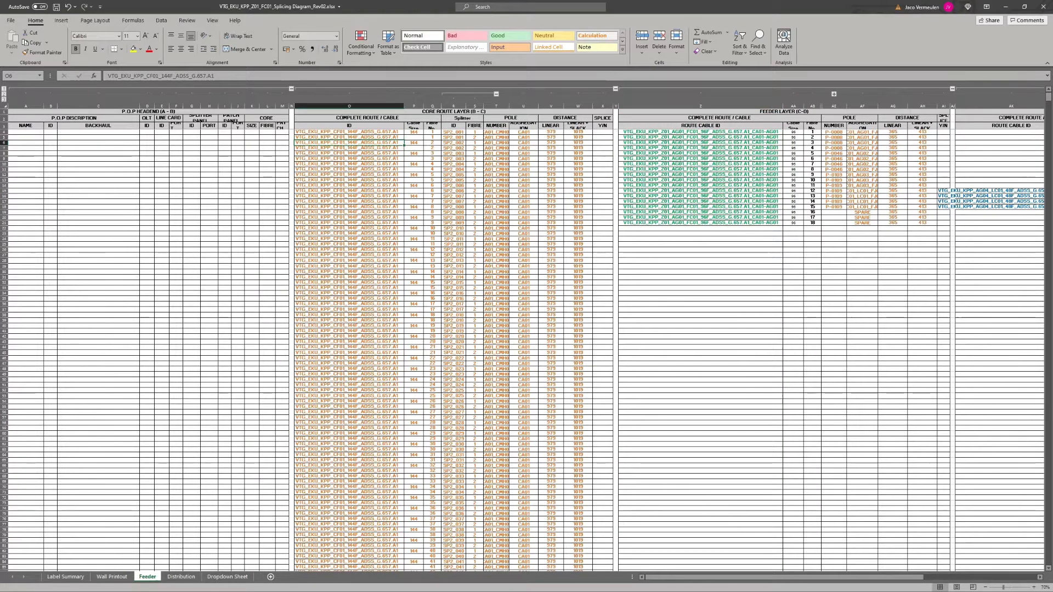
left_click(701, 283)
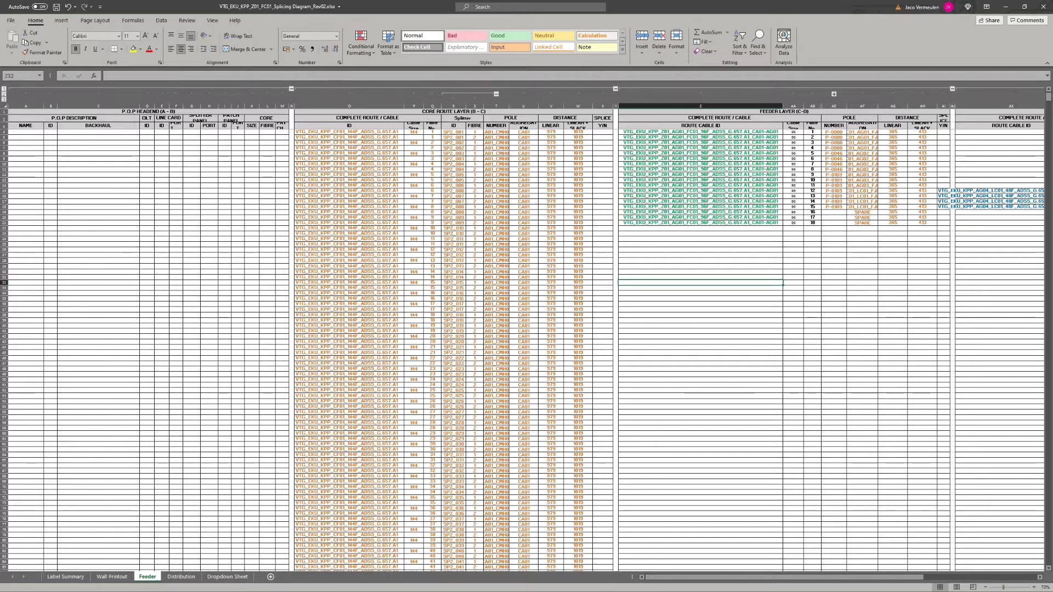
double_click(509, 106)
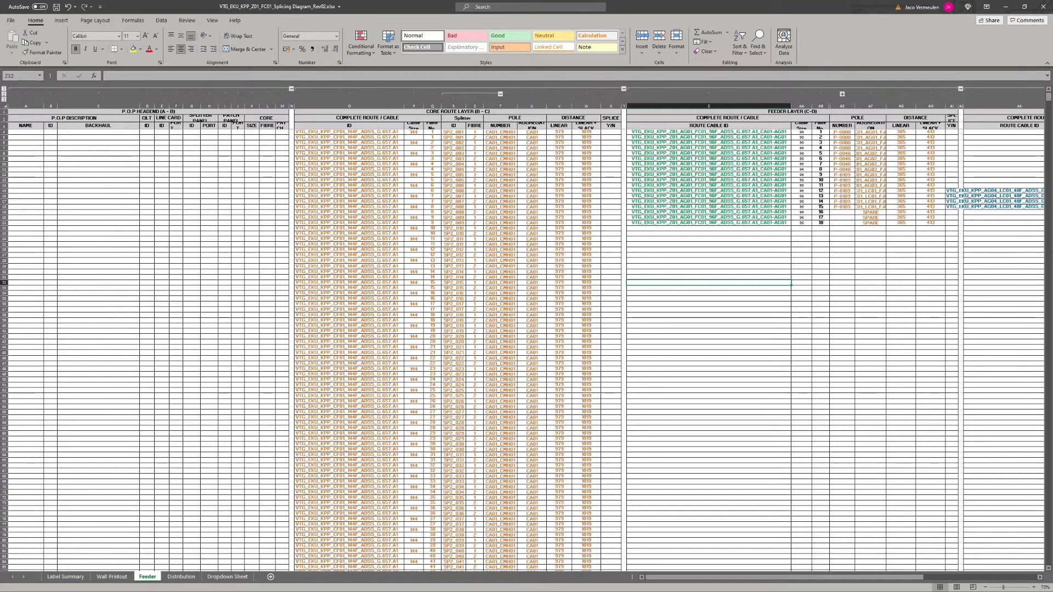
left_click(500, 202)
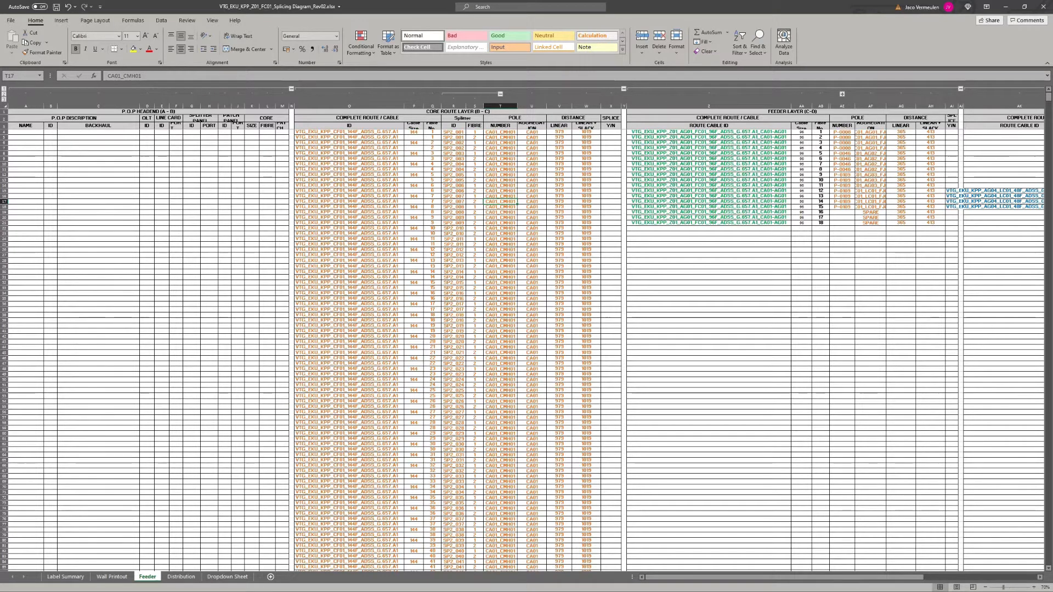
left_click(453, 142)
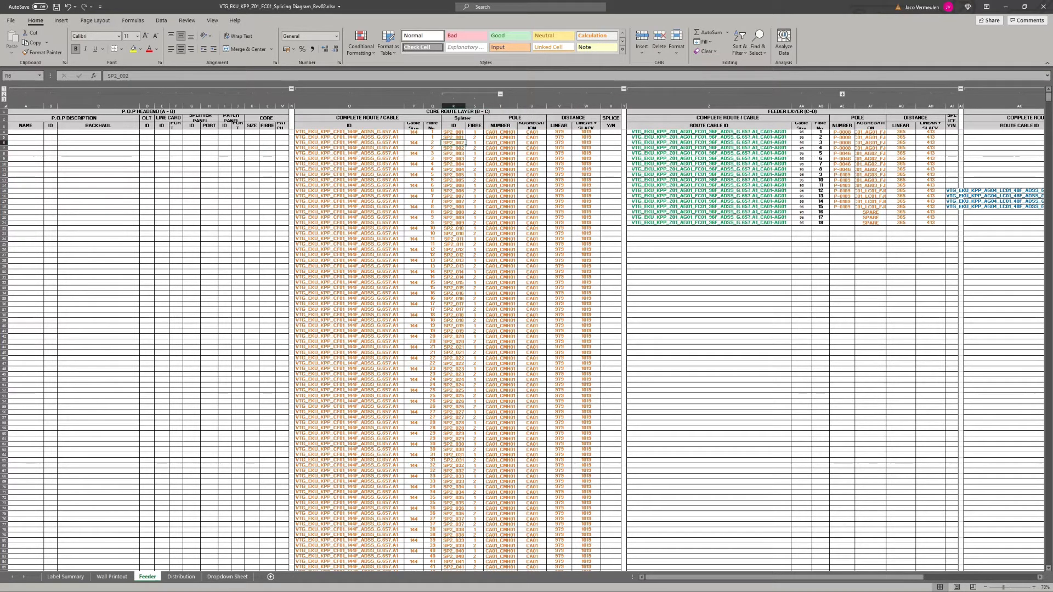
Step: Review the core route layer's fibre numbers and splitter rows down the Feeder sheet
left_click_drag(455, 112, 621, 418)
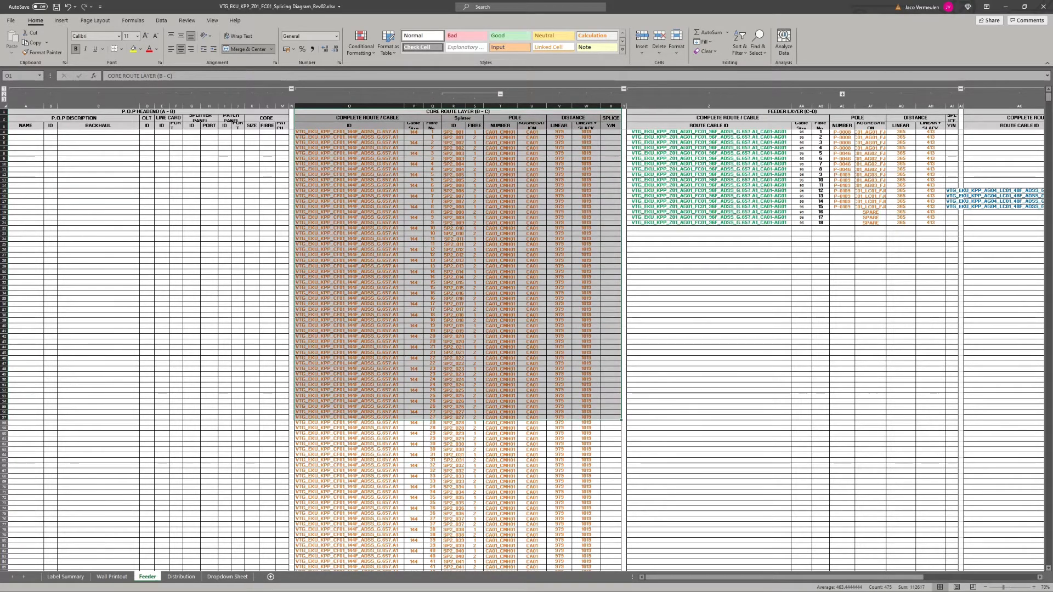
scroll(458, 340, "down", 9)
scroll(458, 340, "up", 7)
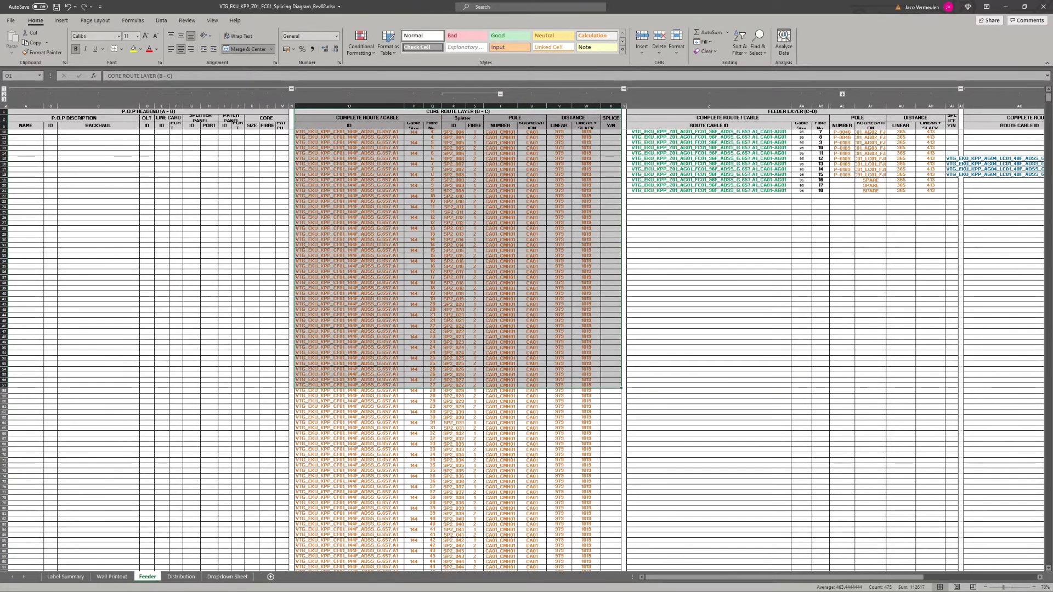
left_click(432, 148)
scroll(432, 148, "up", 2)
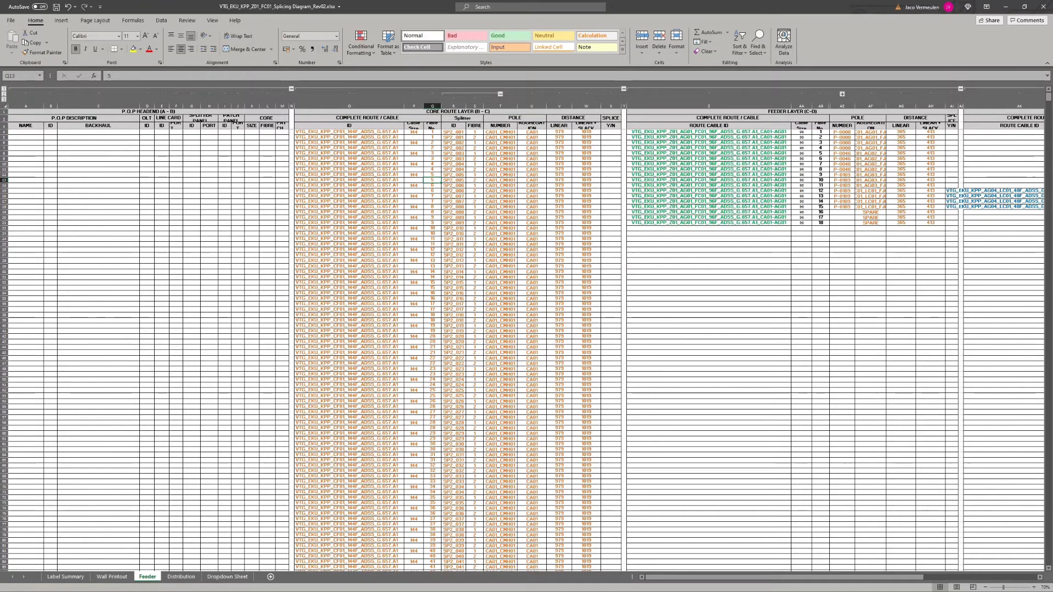
left_click(432, 132)
scroll(432, 131, "down", 18)
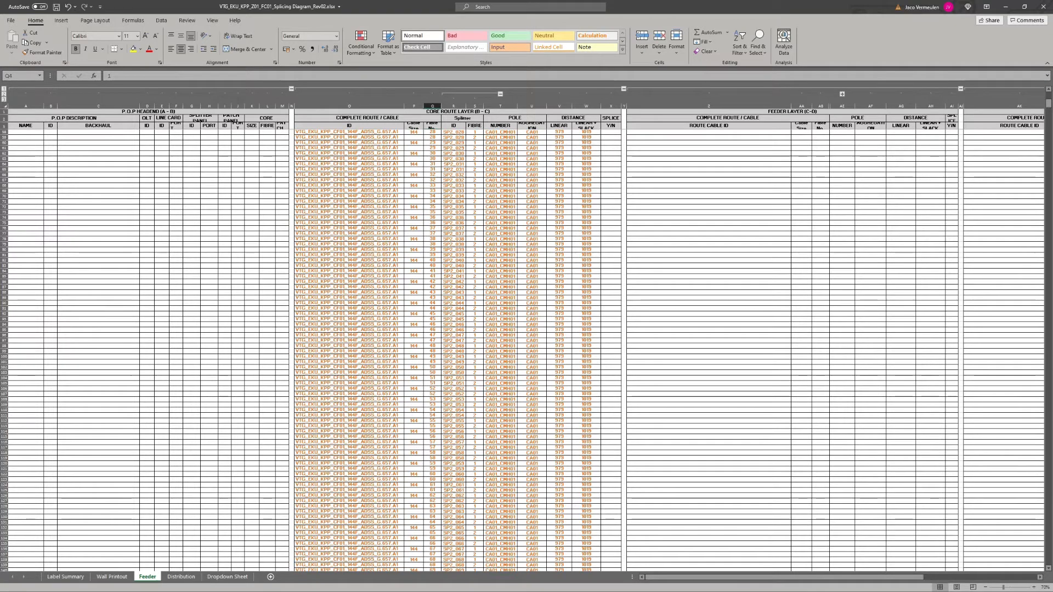
scroll(458, 353, "up", 8)
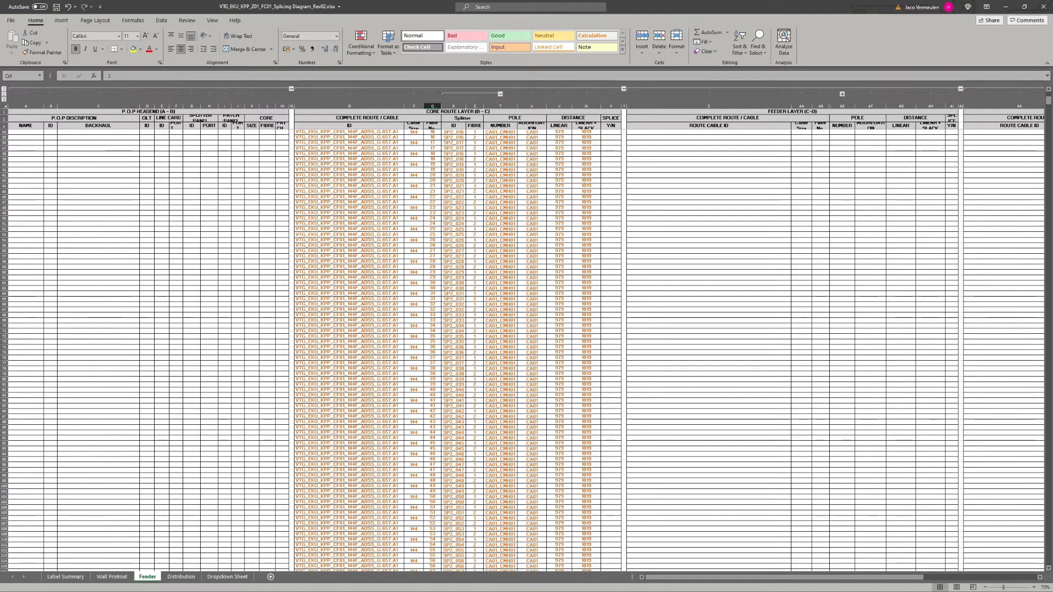
scroll(458, 354, "up", 7)
Step: Look across the Feeder sheet's feeder layers, from the first Route Cable ID column to the second layer's Splice Y/N column
left_click(842, 251)
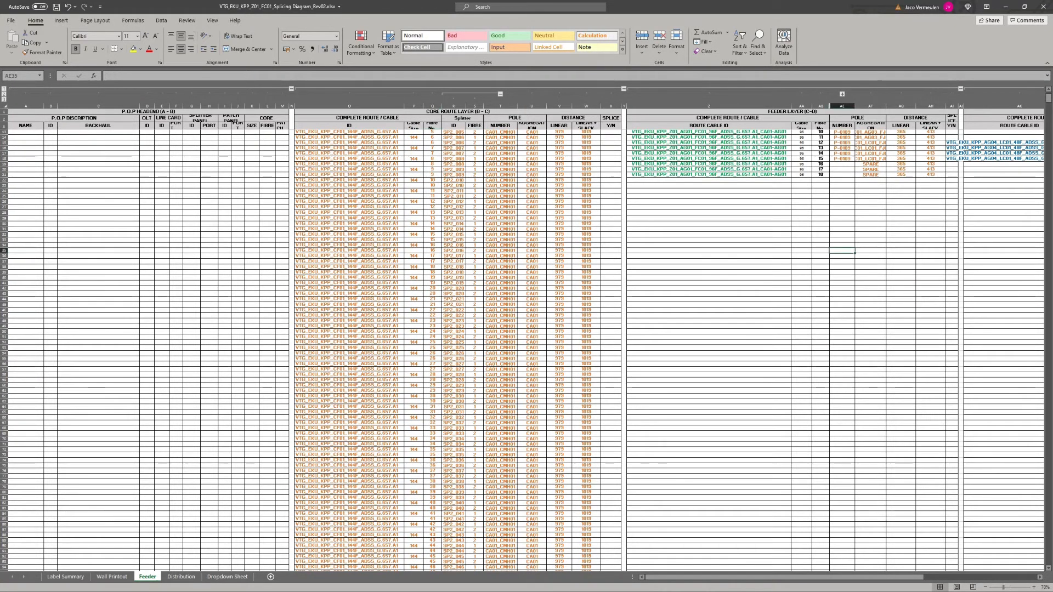
left_click(870, 223)
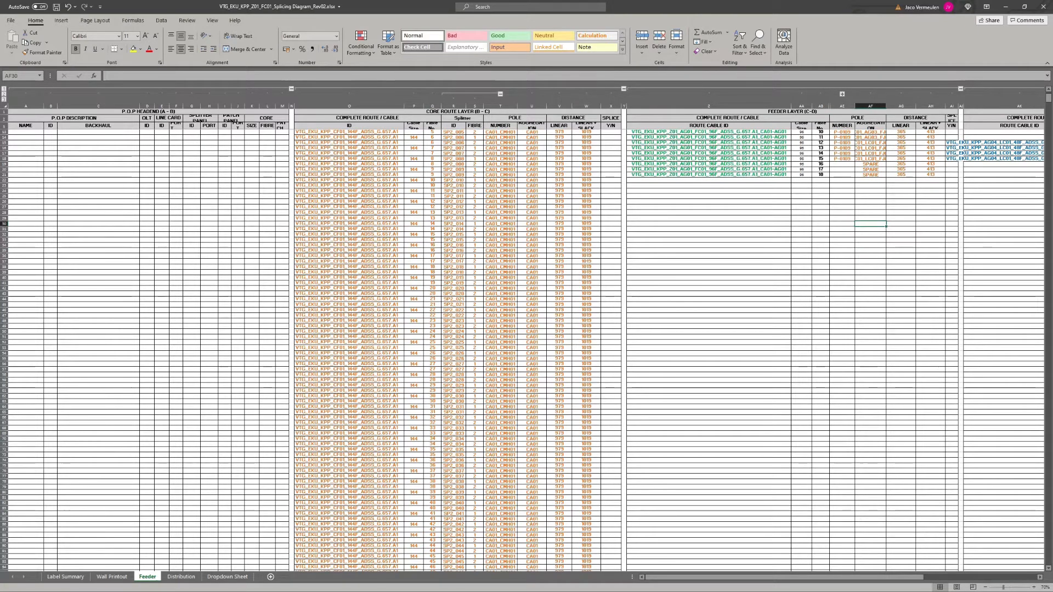
left_click(708, 180)
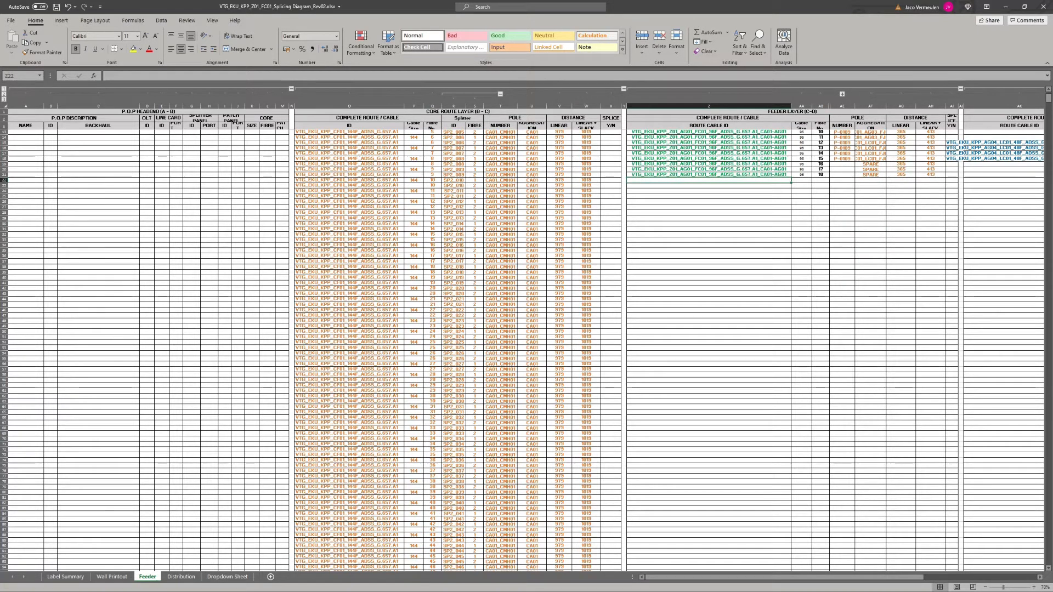
key("Right")
key("Right")
key("Right")
key("Right")
key("Right")
key("Right")
key("Right")
key("Right")
key("Right")
key("Right")
key("Right")
key("Right")
key("Right")
key("Right")
key("Right")
key("Right")
key("Right")
key("Right")
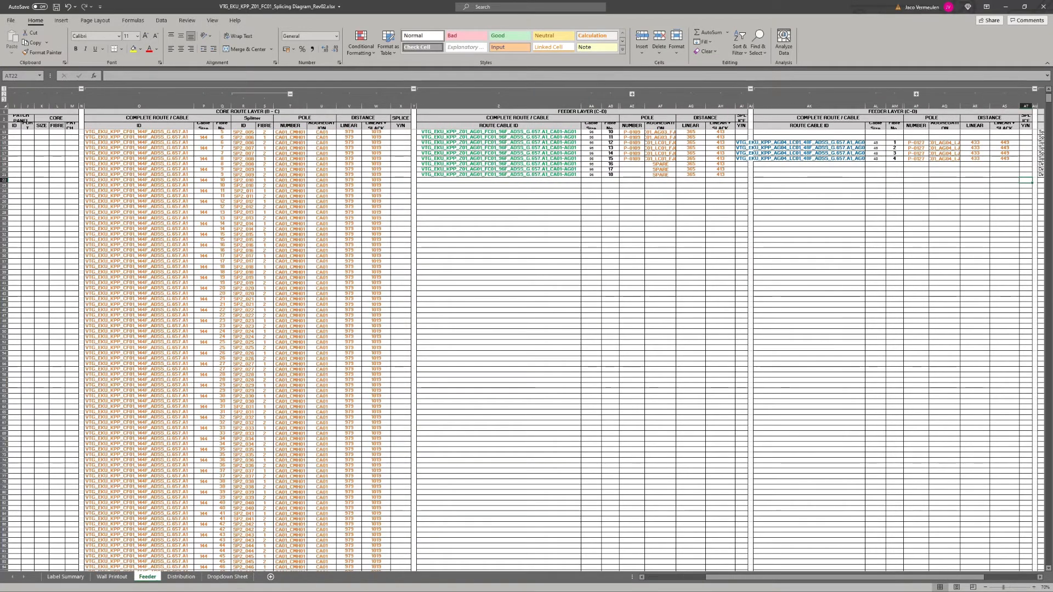
Step: Check the splitter ID entries for SP2_001 in the first two rows of the core route layer
left_click(290, 154)
left_click(243, 148)
scroll(243, 148, "up", 3)
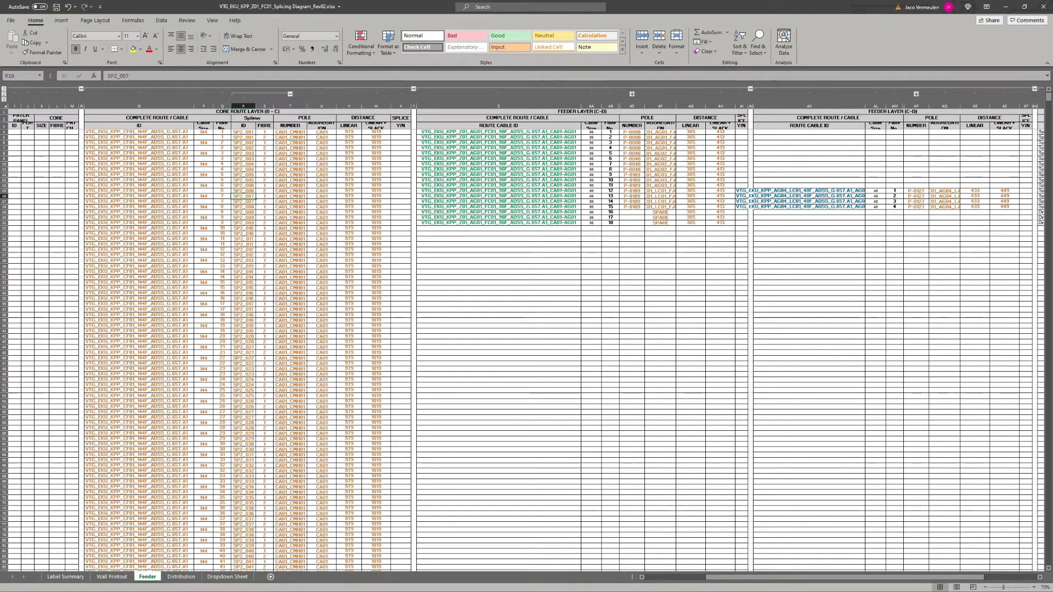
left_click(255, 133)
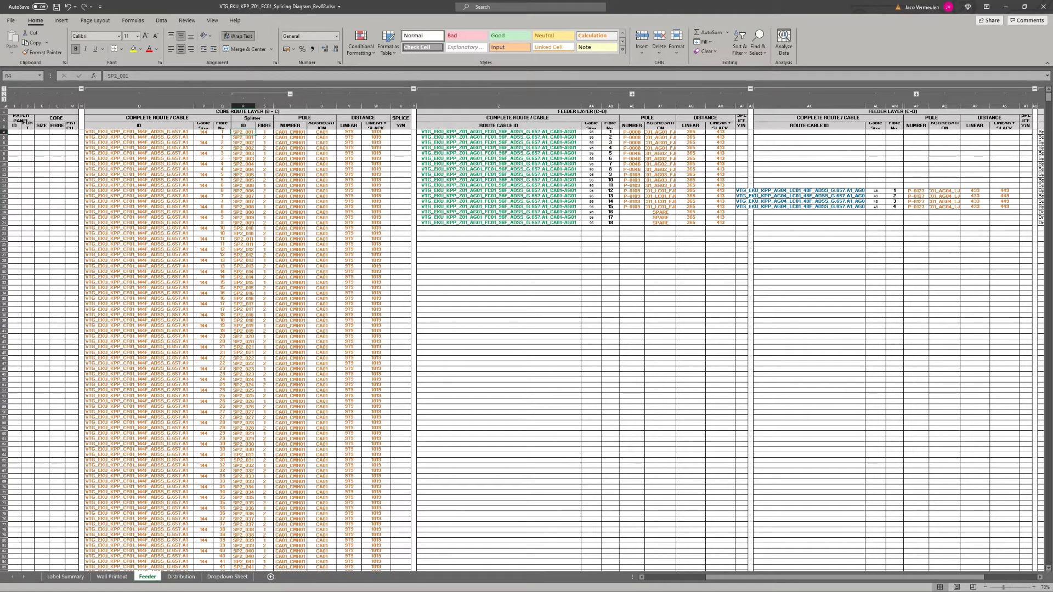
left_click_drag(255, 133, 255, 138)
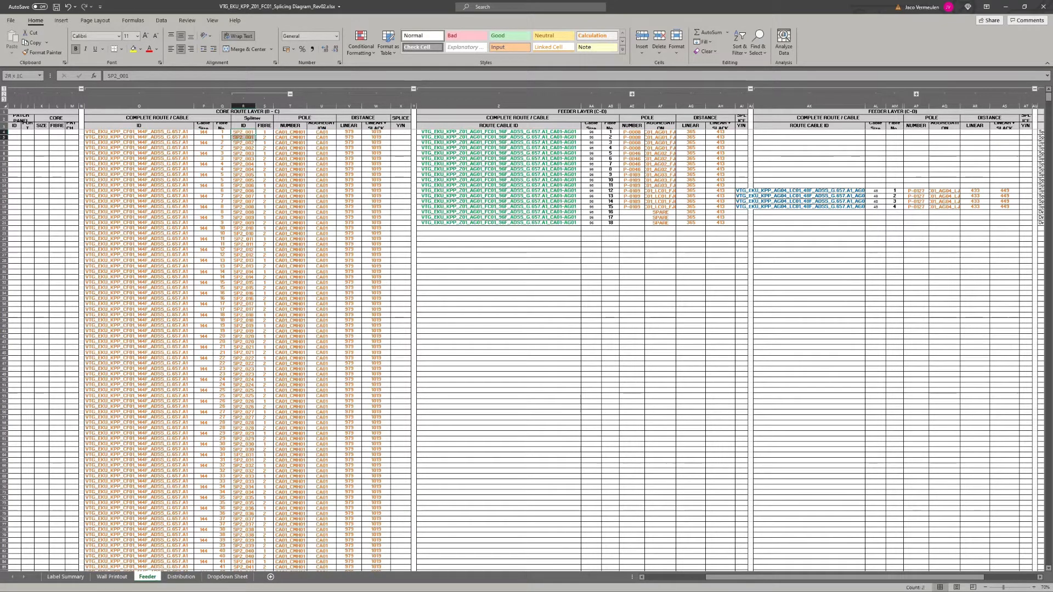
left_click(256, 133)
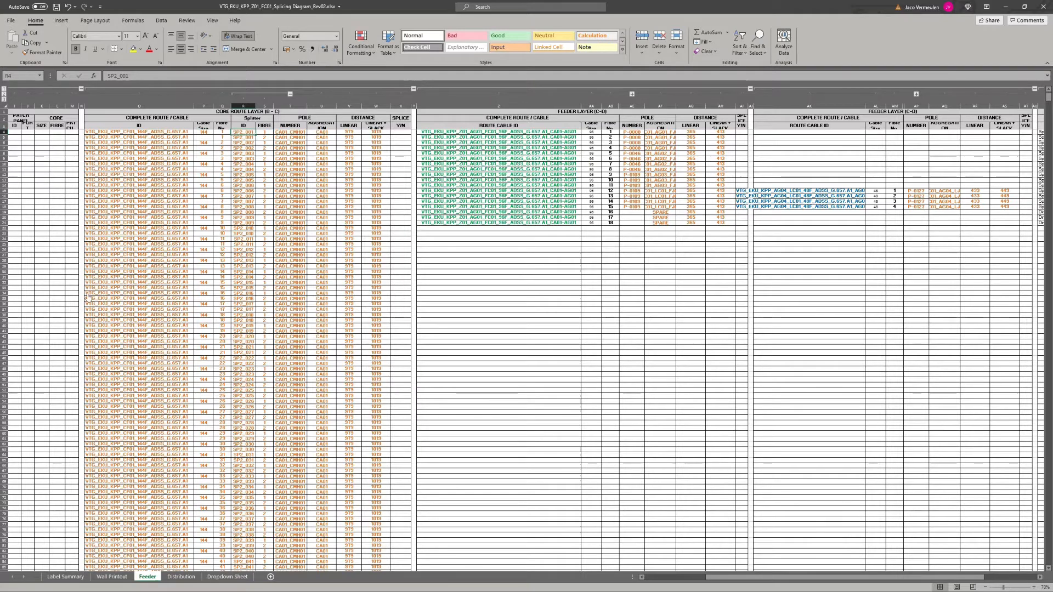
Step: Switch to the GPON patching table template and examine Fibre 1's three splitter port cells on the FIBERHOOD-FC#LC# 1 sheet
key("alt+Tab")
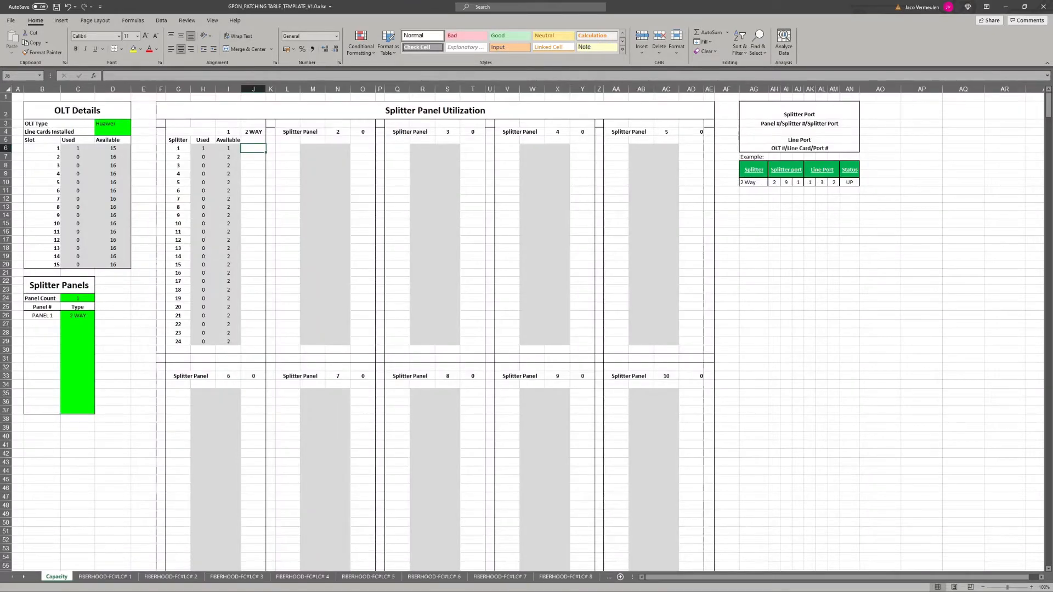
left_click(105, 576)
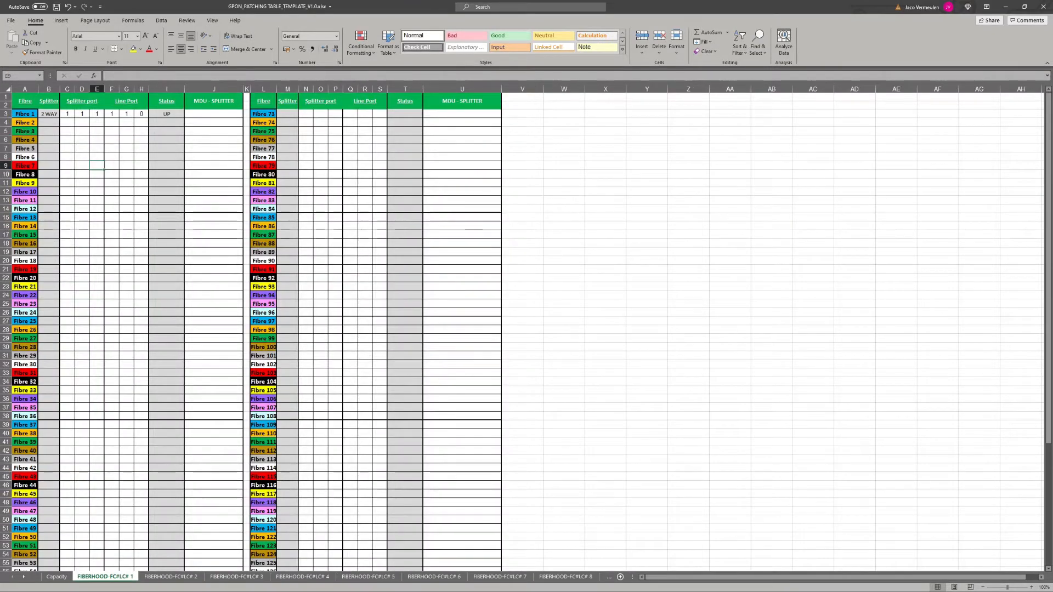
left_click_drag(67, 114, 135, 118)
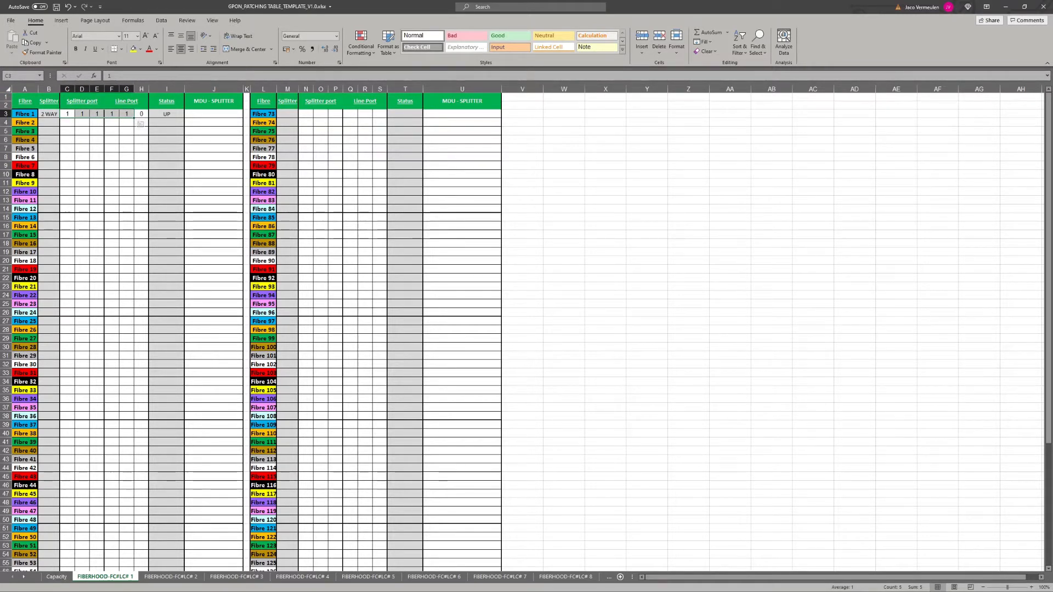
left_click(67, 114)
left_click(81, 101)
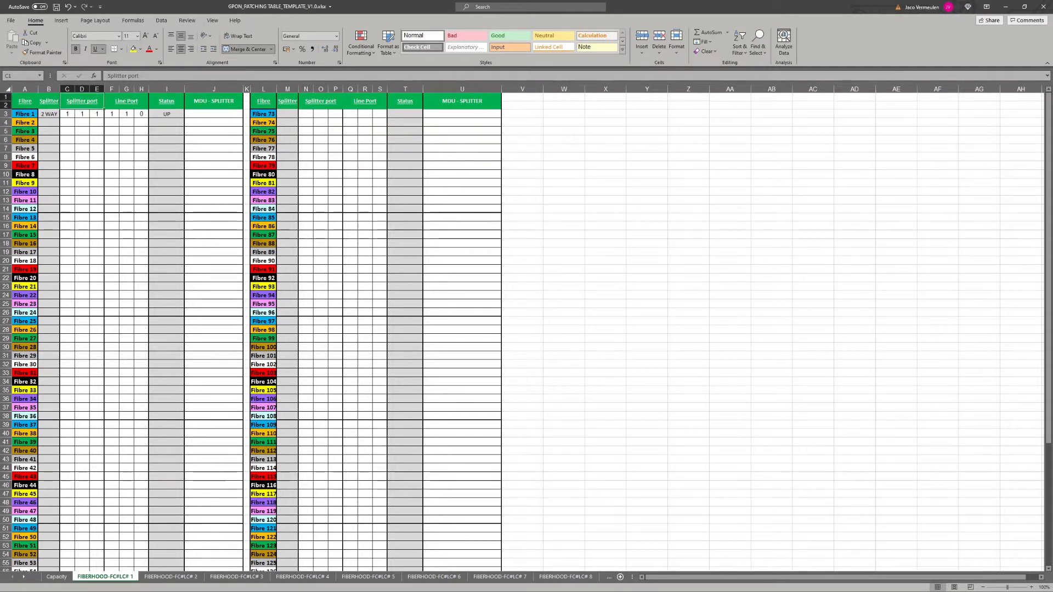
left_click(66, 114)
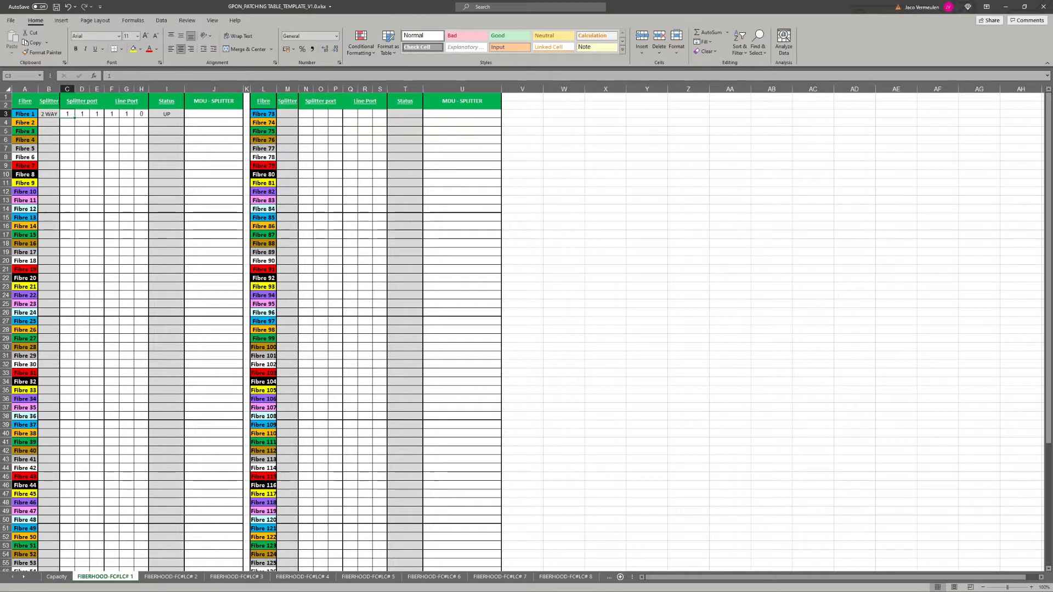
left_click(82, 114)
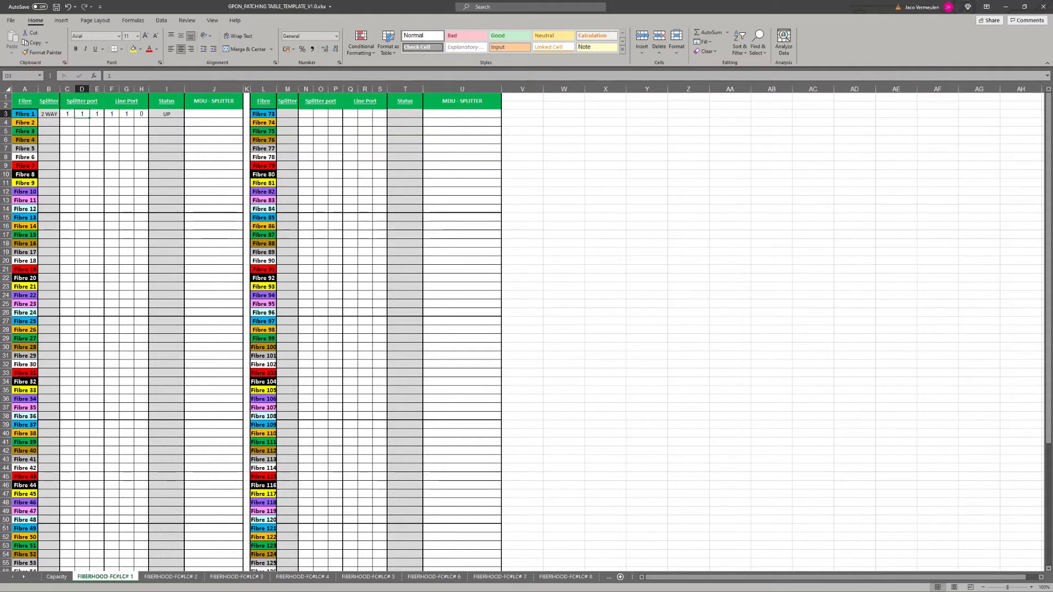
left_click(97, 114)
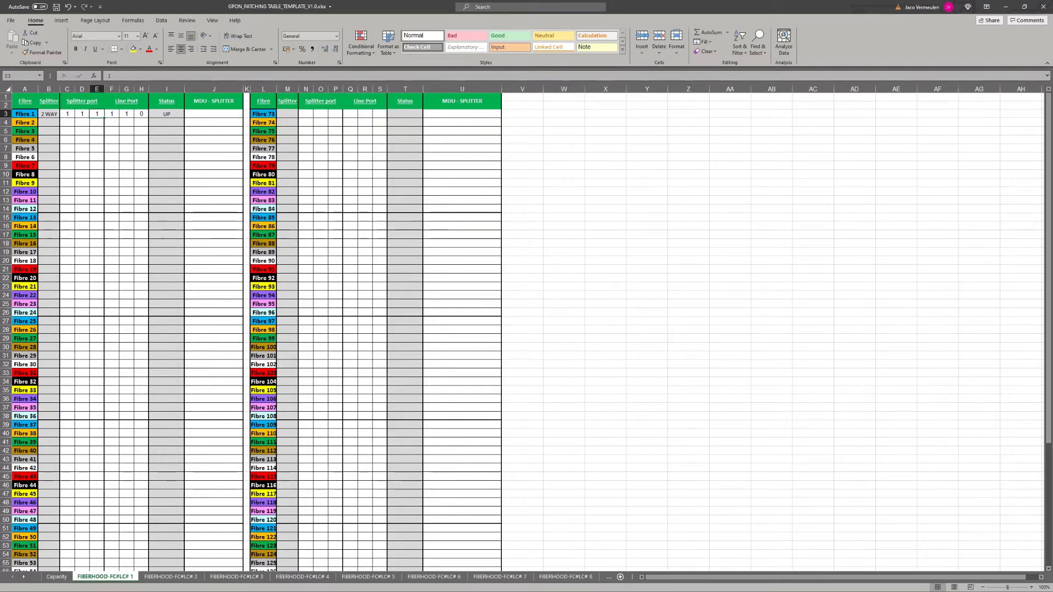
Step: Examine the Line Port heading and Fibre 1's three line port cells, F3 to H3
left_click(126, 102)
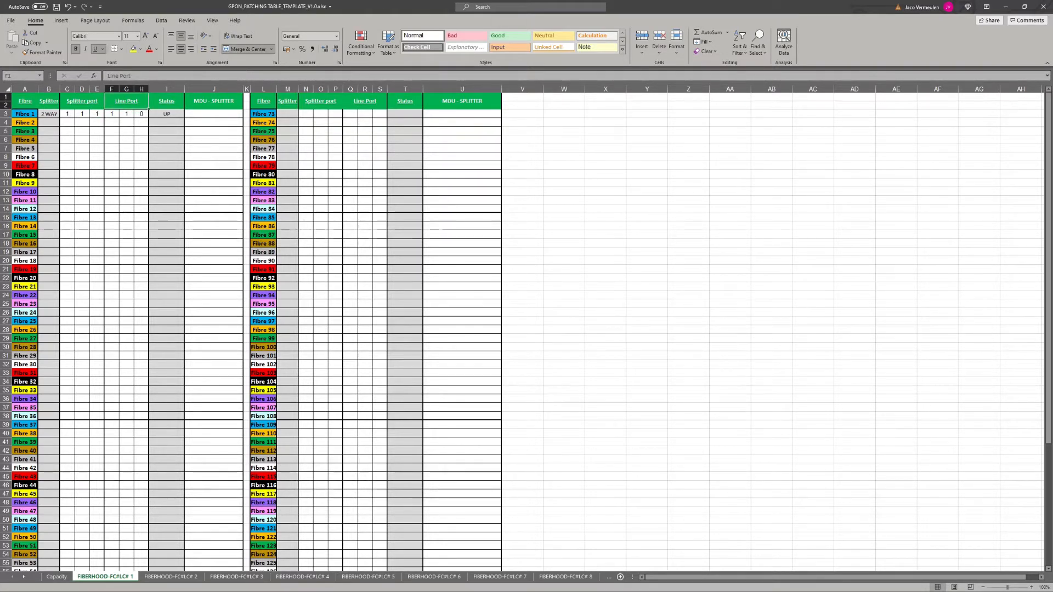
left_click(112, 114)
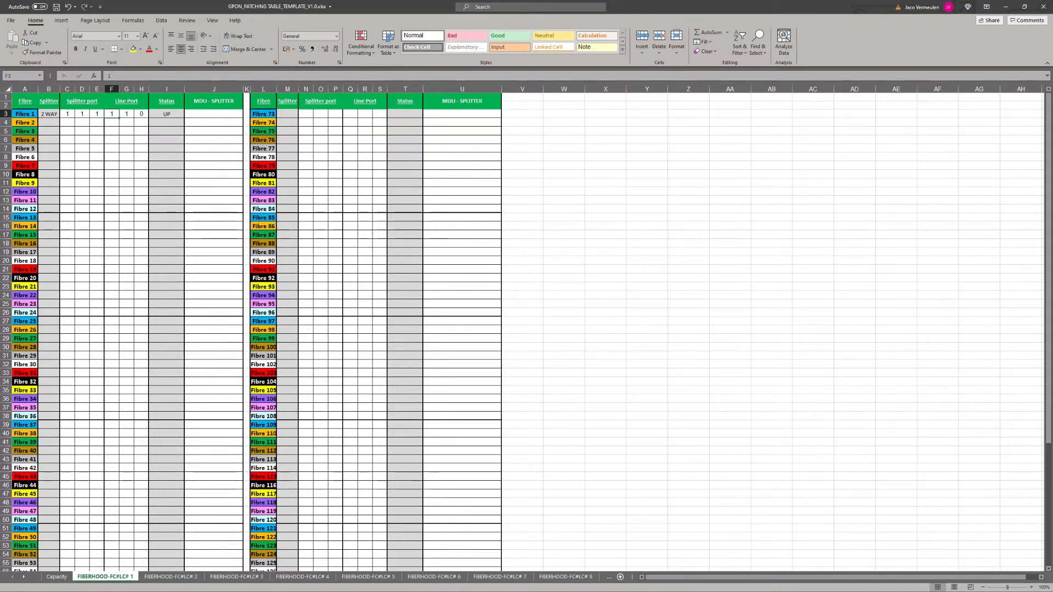
left_click(126, 114)
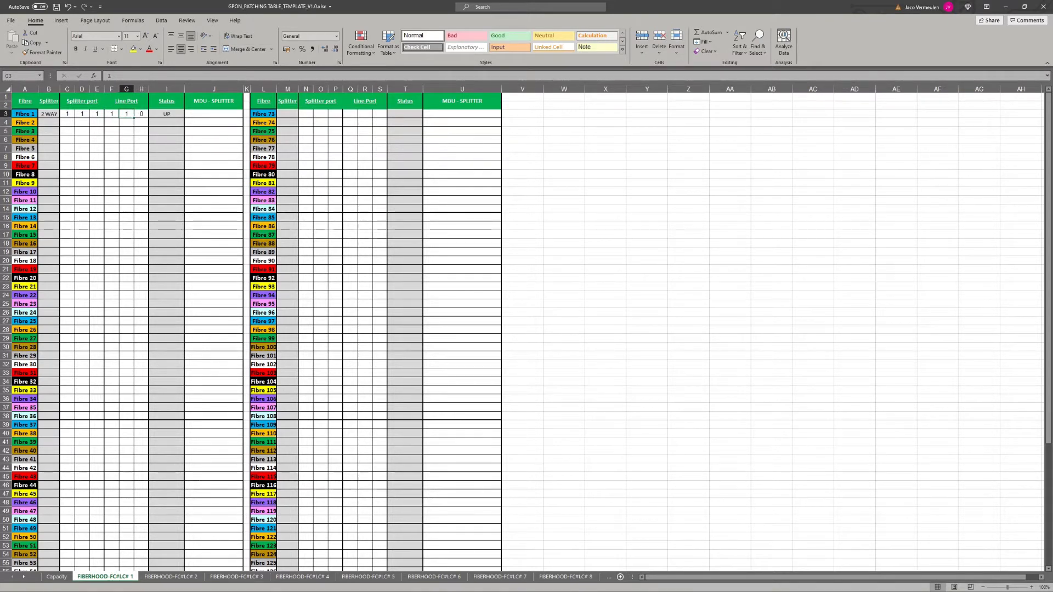
left_click(142, 114)
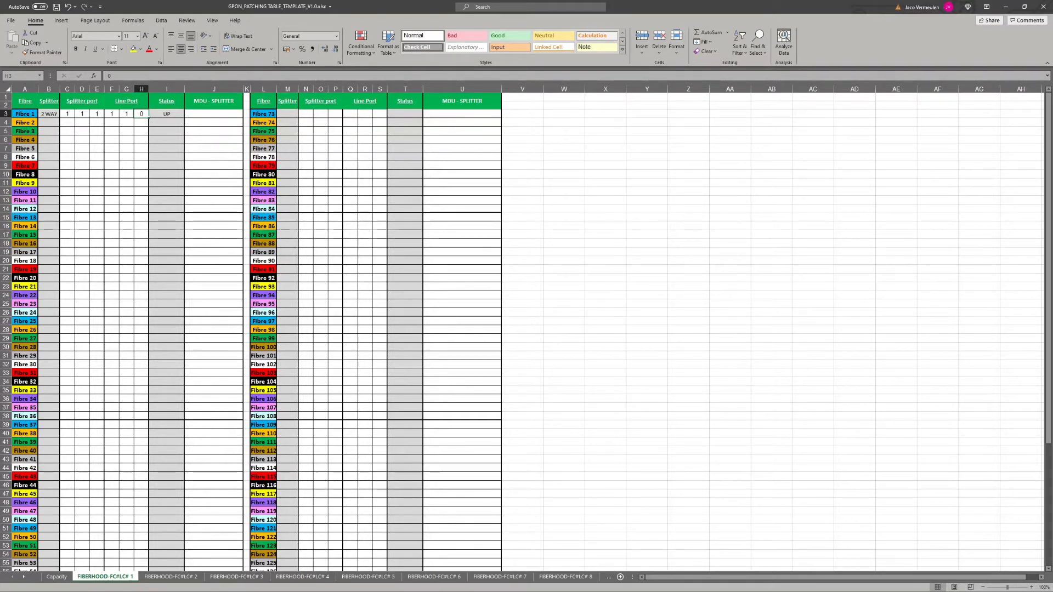
left_click(112, 114)
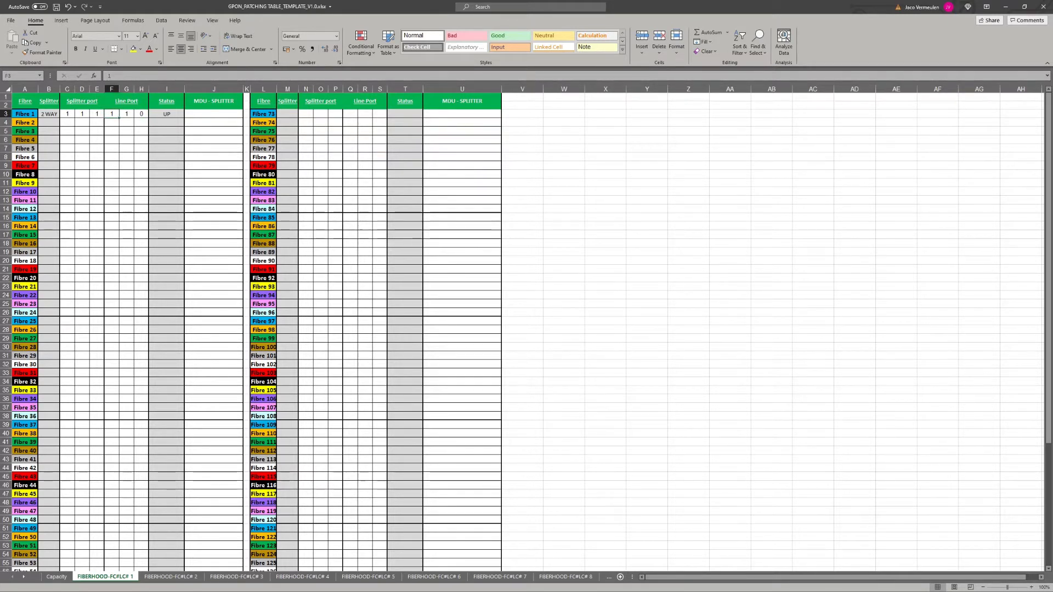
left_click(140, 114)
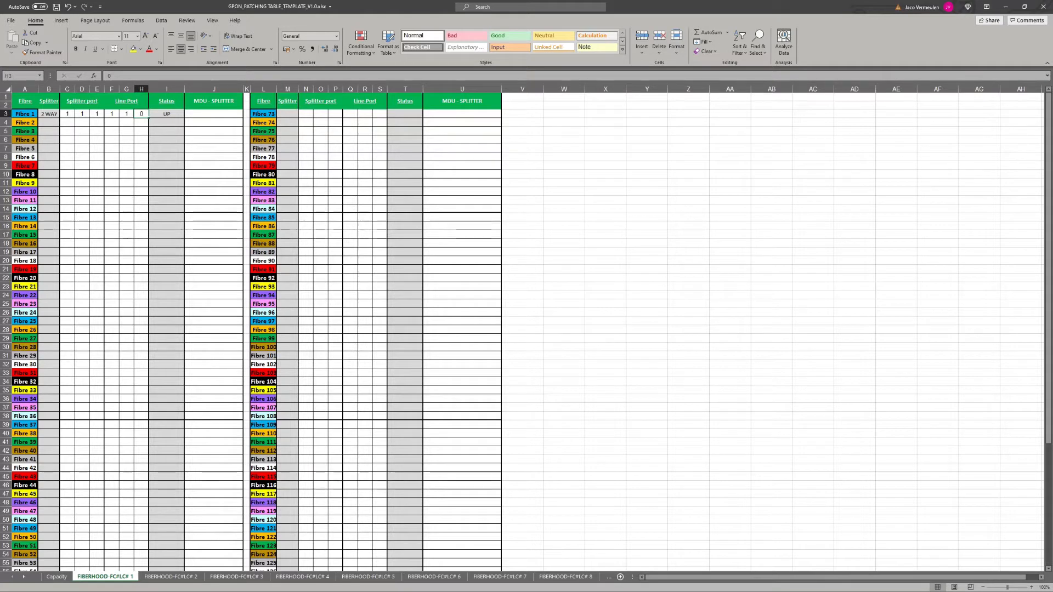
left_click(141, 156)
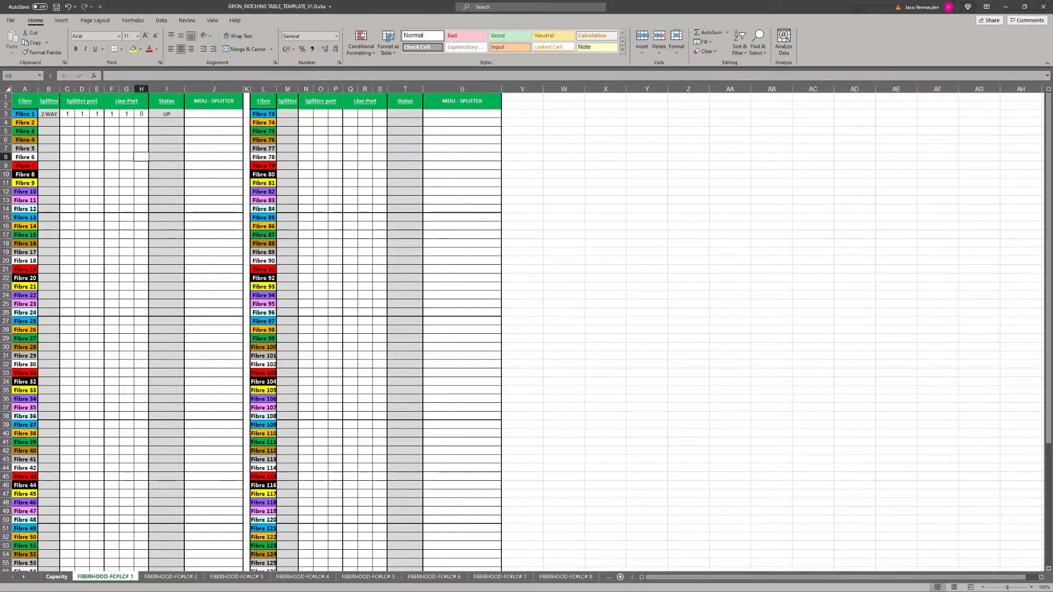
left_click_drag(66, 113, 130, 117)
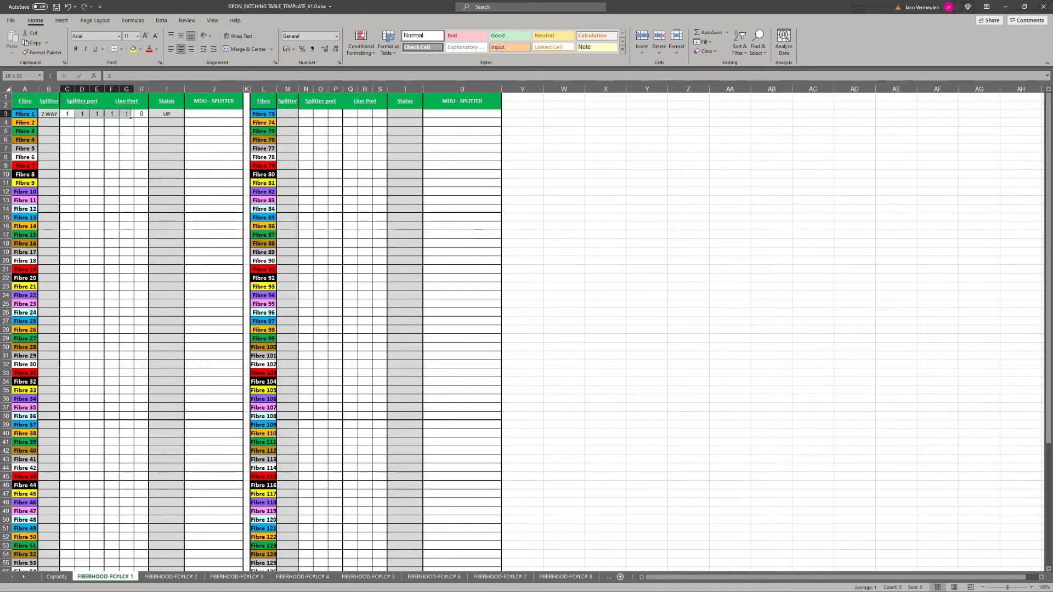
Step: Check the splitter port and line port numbering legend and its example on the Capacity sheet
key("ctrl+Page_Up")
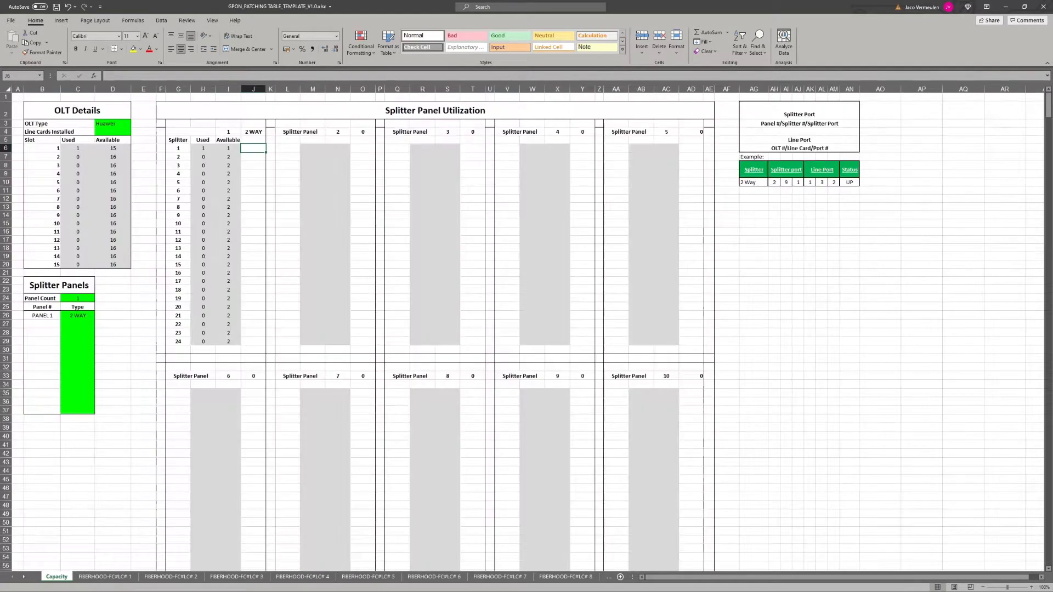
left_click(798, 111)
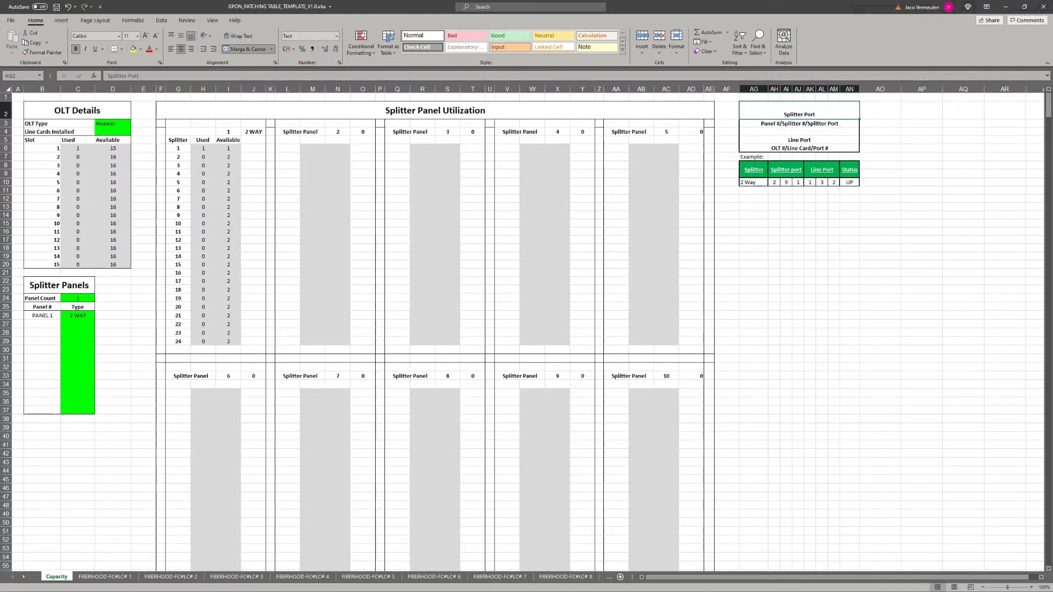
left_click(798, 140)
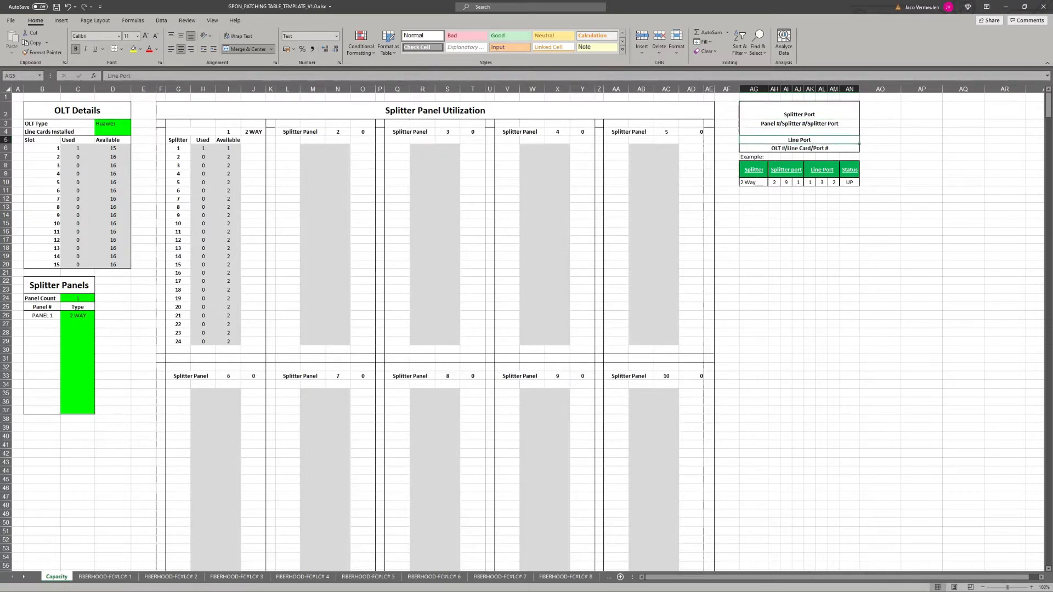
left_click(799, 148)
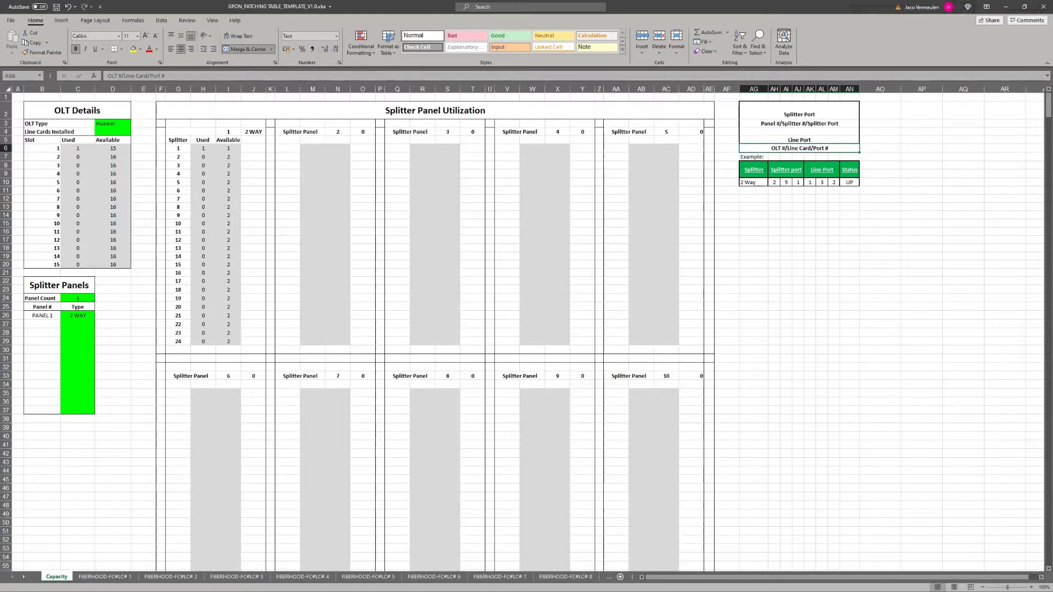
left_click(773, 272)
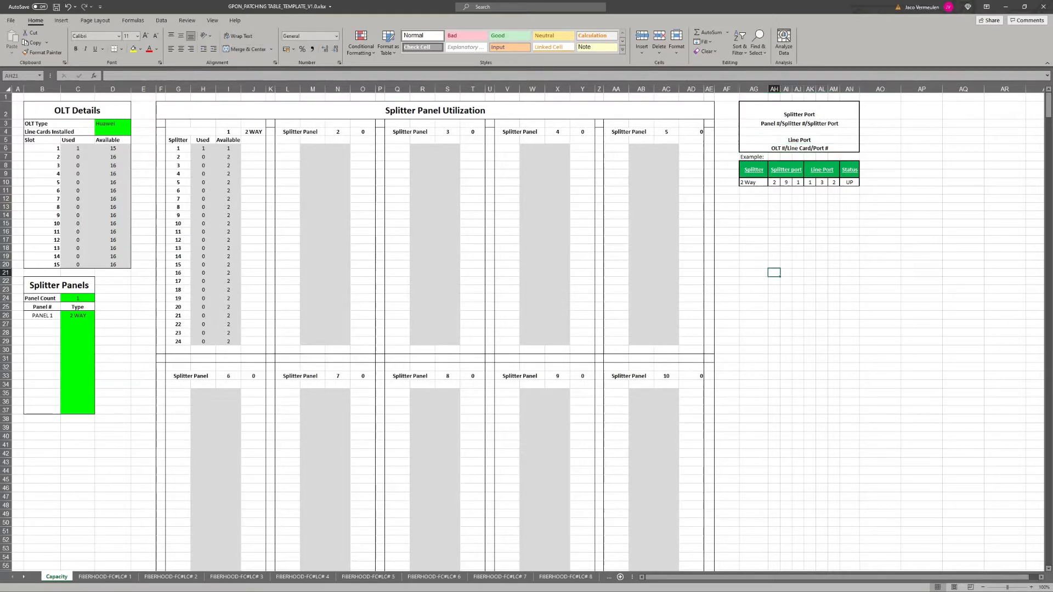
Step: Return to the FIBERHOOD-FC#LC# 1 sheet, then switch to the splicing diagram workbook's Feeder sheet
left_click(104, 576)
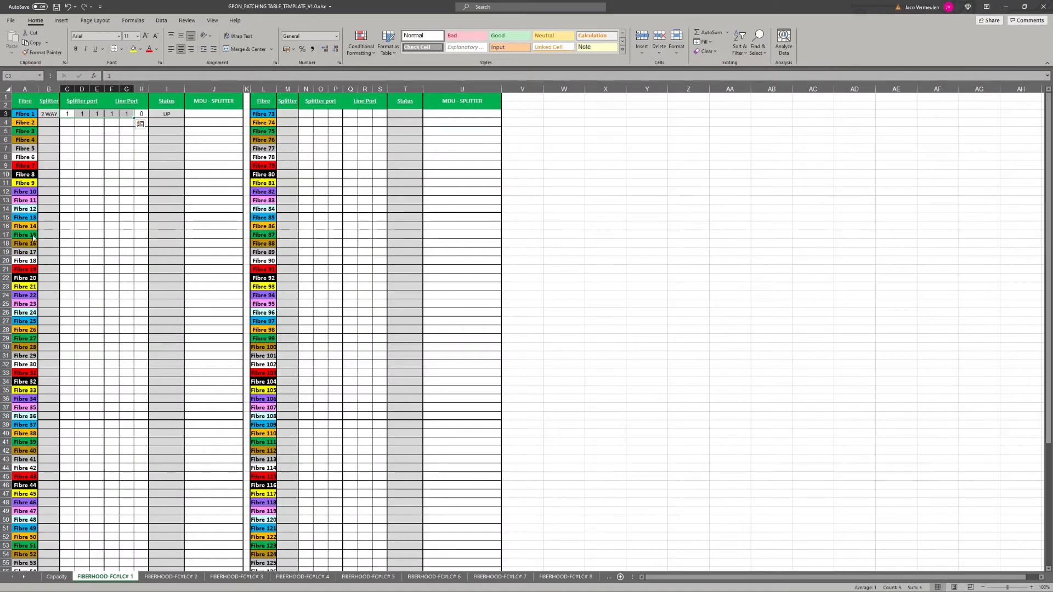
key("alt+Tab")
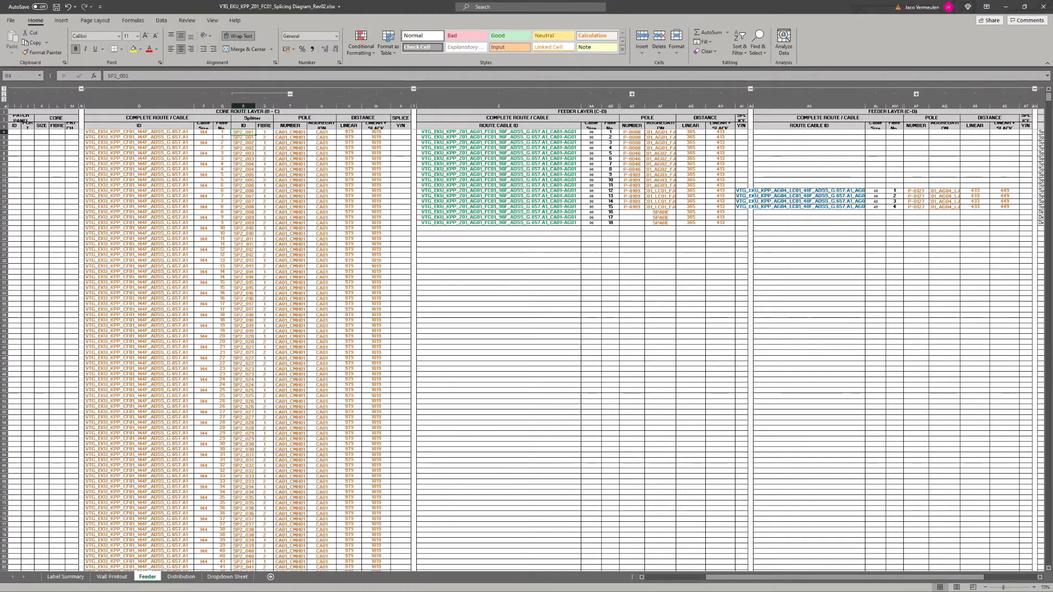
Step: Examine the Service Type entries in the Data Sheet section of the Feeder sheet
left_click(809, 255)
key("Right")
key("Right")
key("Right")
key("Right")
key("Right")
key("Right")
key("Right")
key("Right")
key("Right")
key("Right")
key("Right")
key("Right")
key("Right")
key("Right")
key("Right")
key("Right")
key("Right")
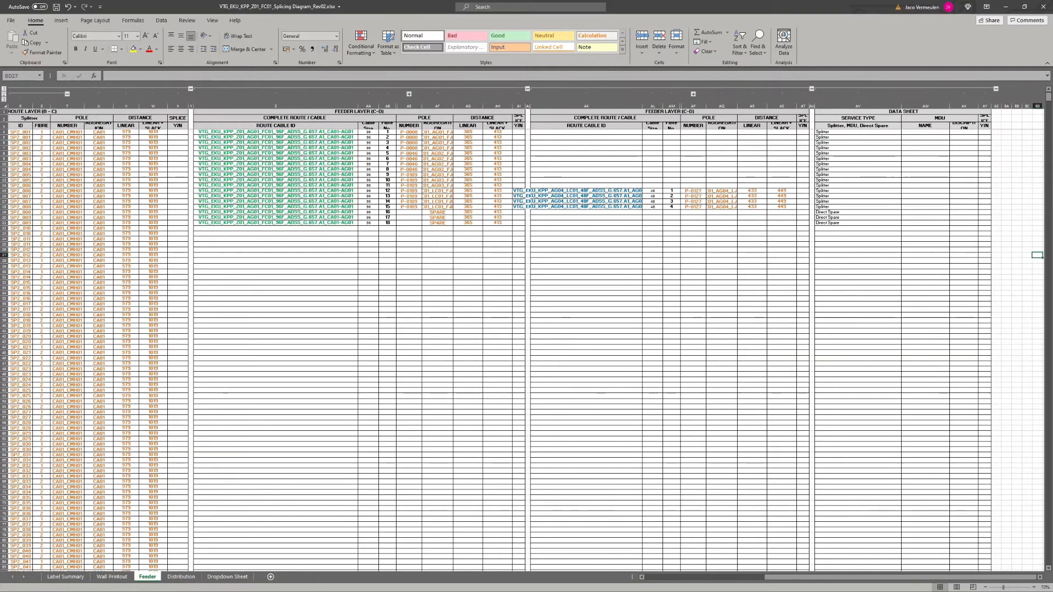
left_click(857, 148)
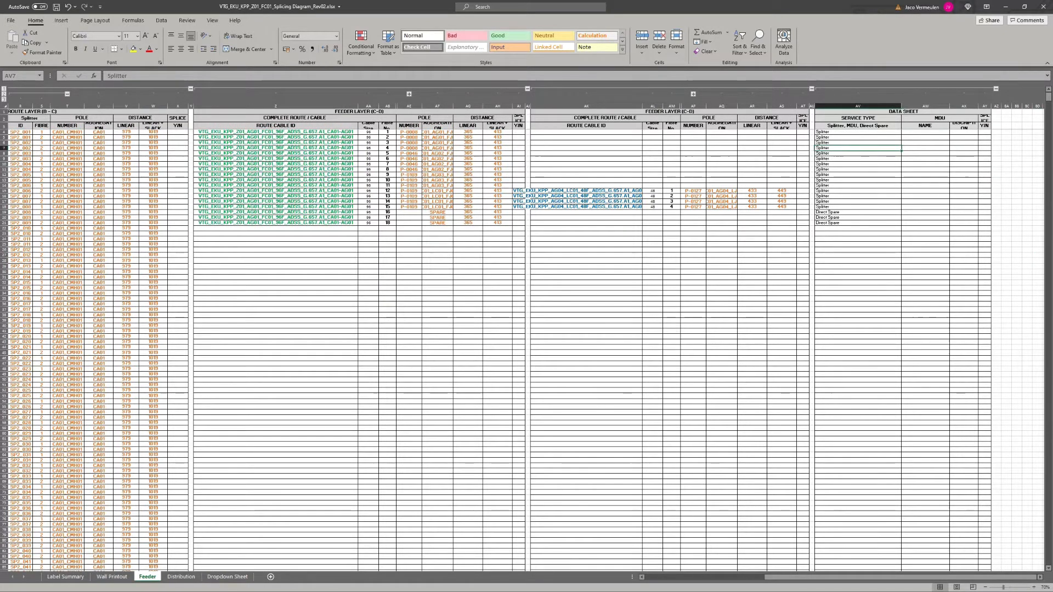
left_click(858, 132)
left_click_drag(858, 132, 858, 233)
left_click(858, 233)
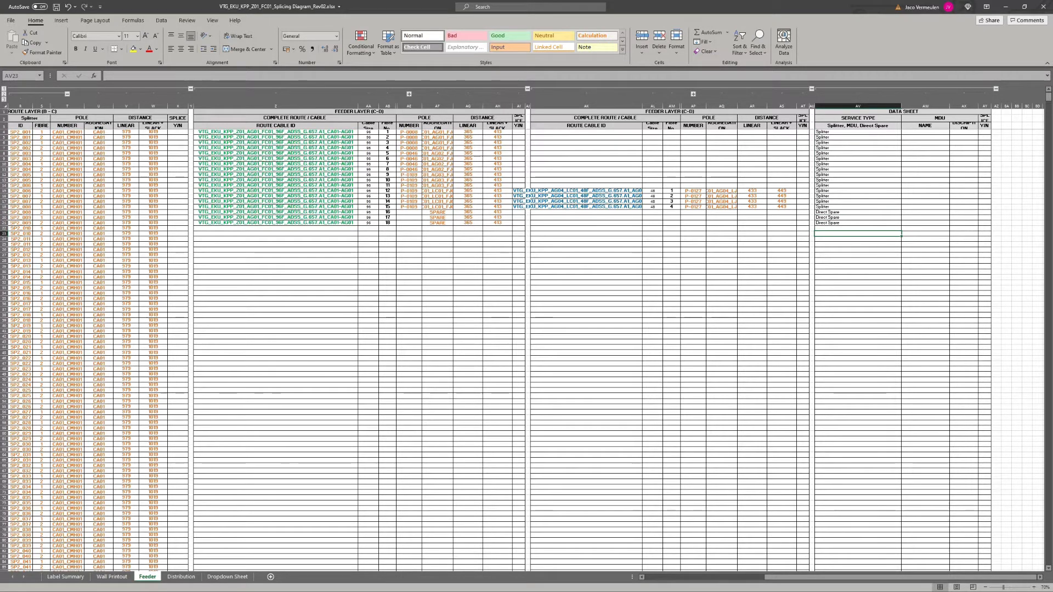
left_click(858, 132)
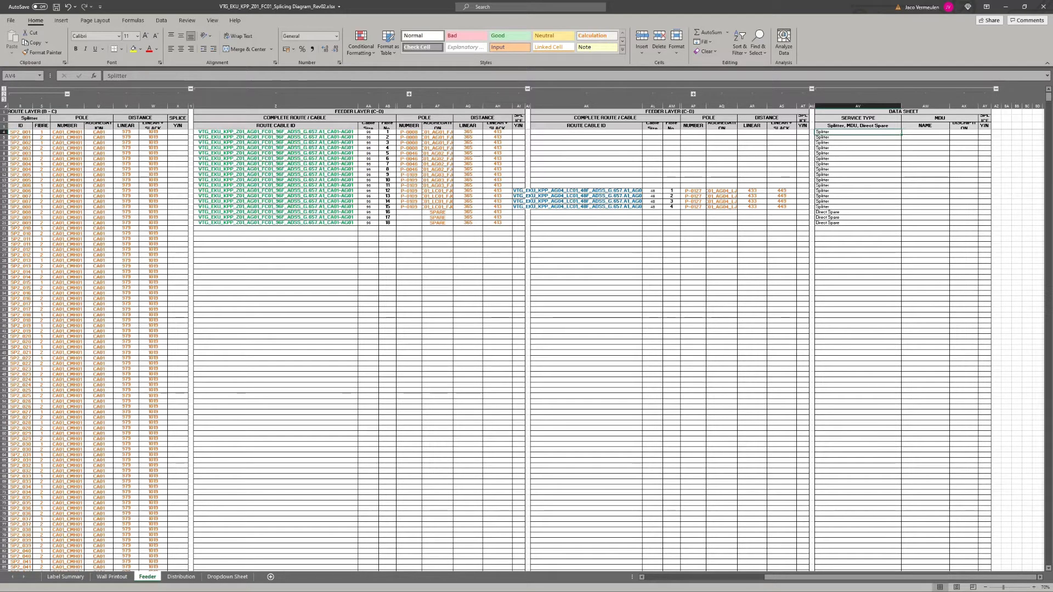
Step: Check the MDU Name and Description cells in the Data Sheet section's first row
left_click(925, 125)
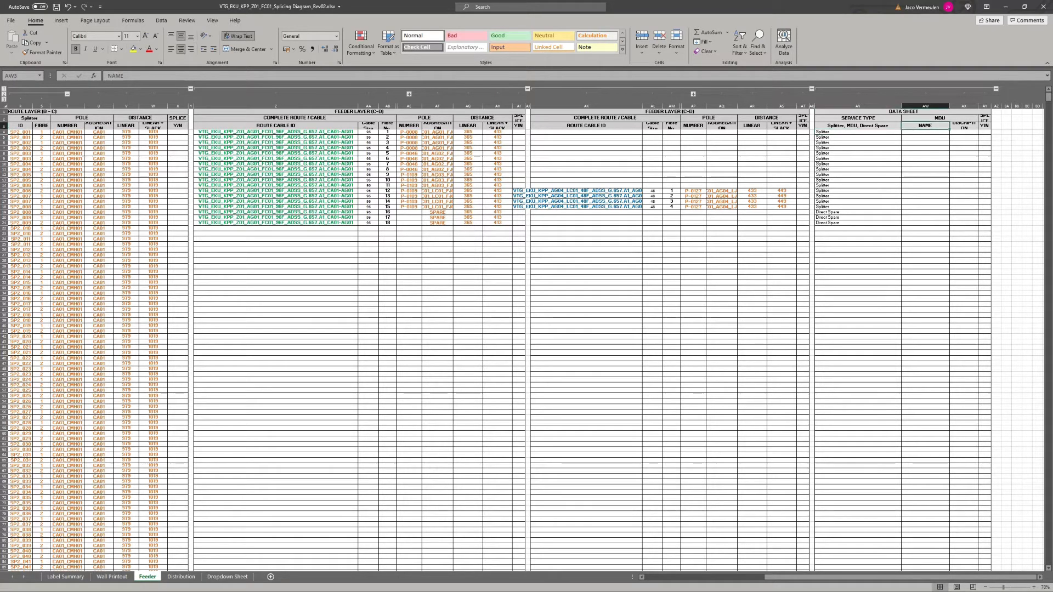
left_click(858, 132)
left_click(963, 132)
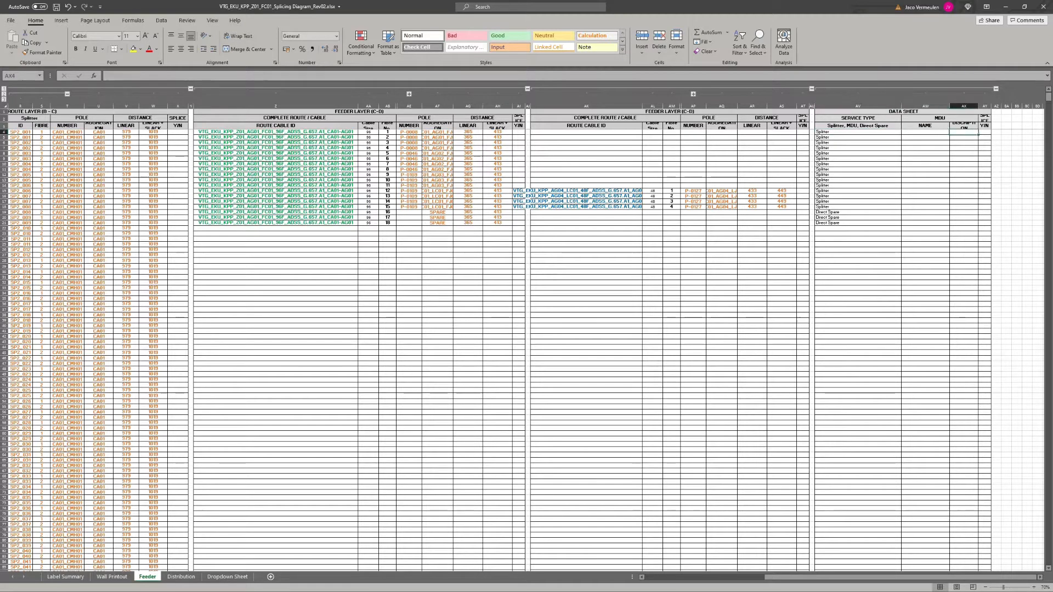
left_click(925, 132)
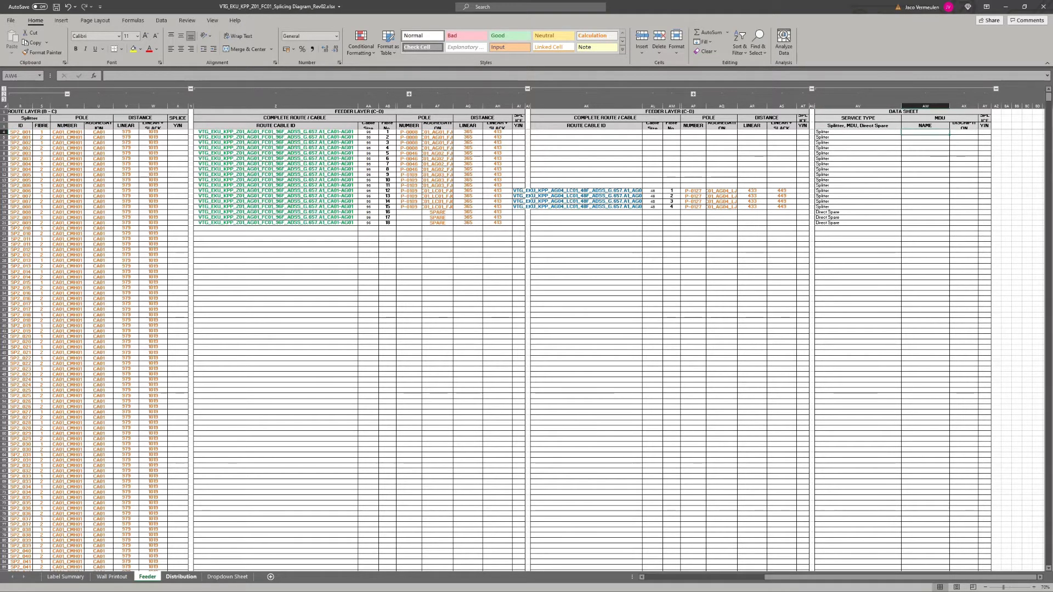
Step: Review the splitter numbers in the Distribution sheet's SP No. column, going back to its first entry
key("ctrl+Page_Down")
left_click(160, 159)
key("Left")
key("Left")
key("Left")
key("Left")
key("Left")
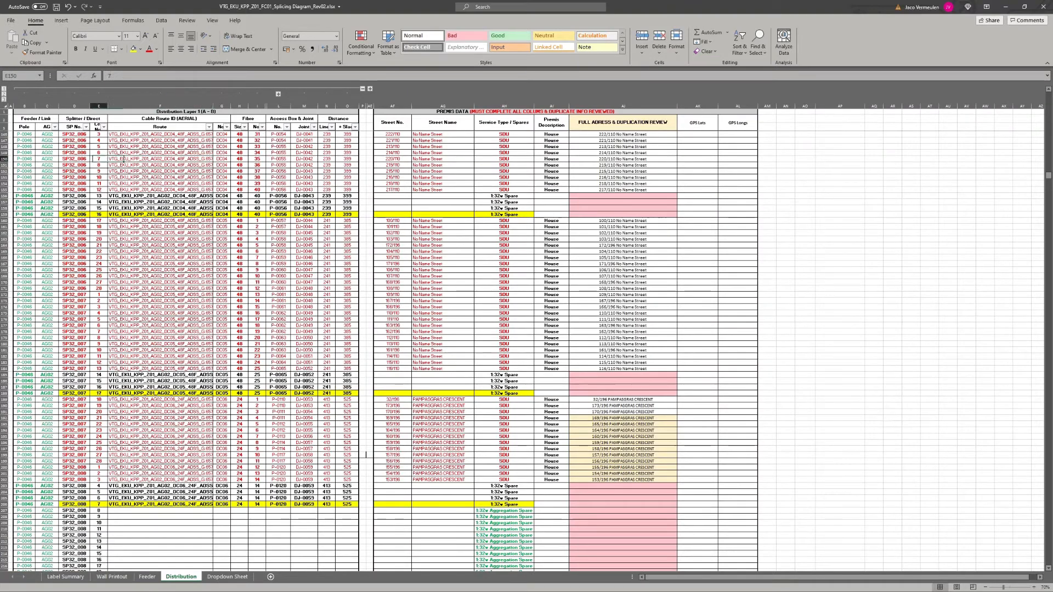
left_click(75, 135)
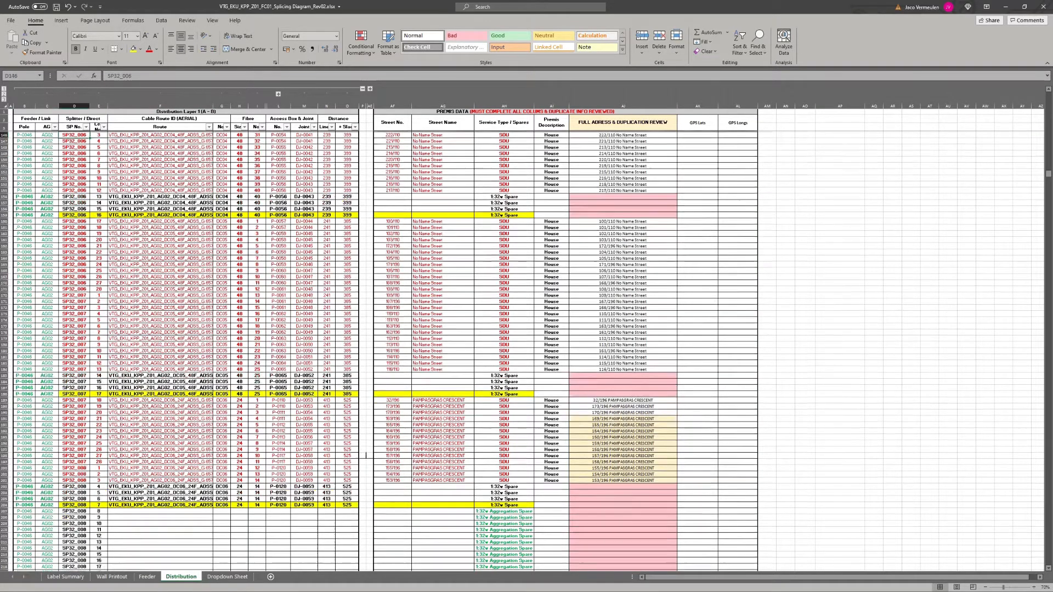
scroll(383, 351, "up", 20)
scroll(71, 192, "up", 1)
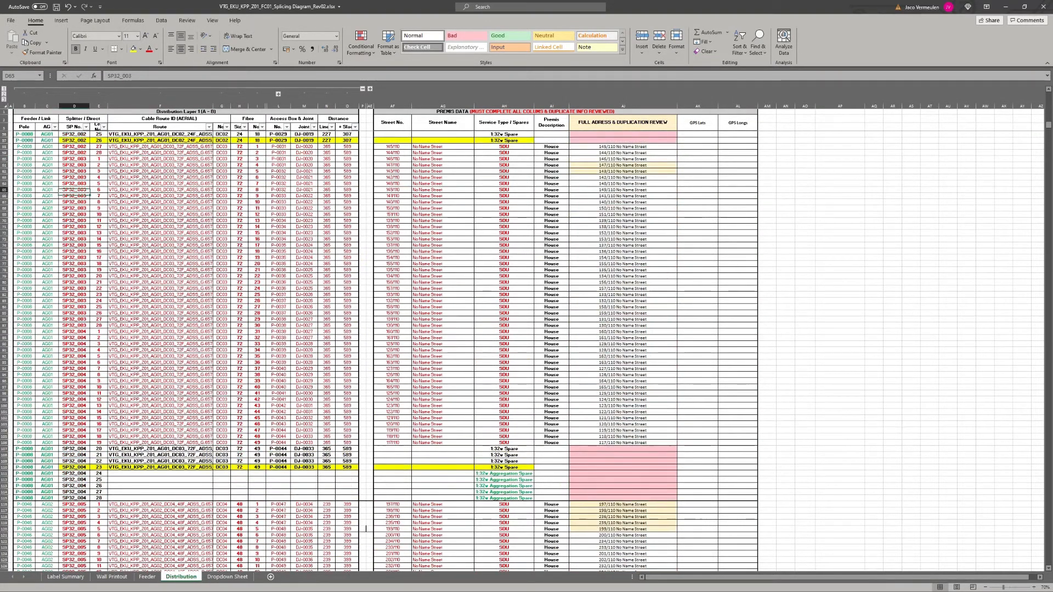
left_click(74, 126)
key("Down")
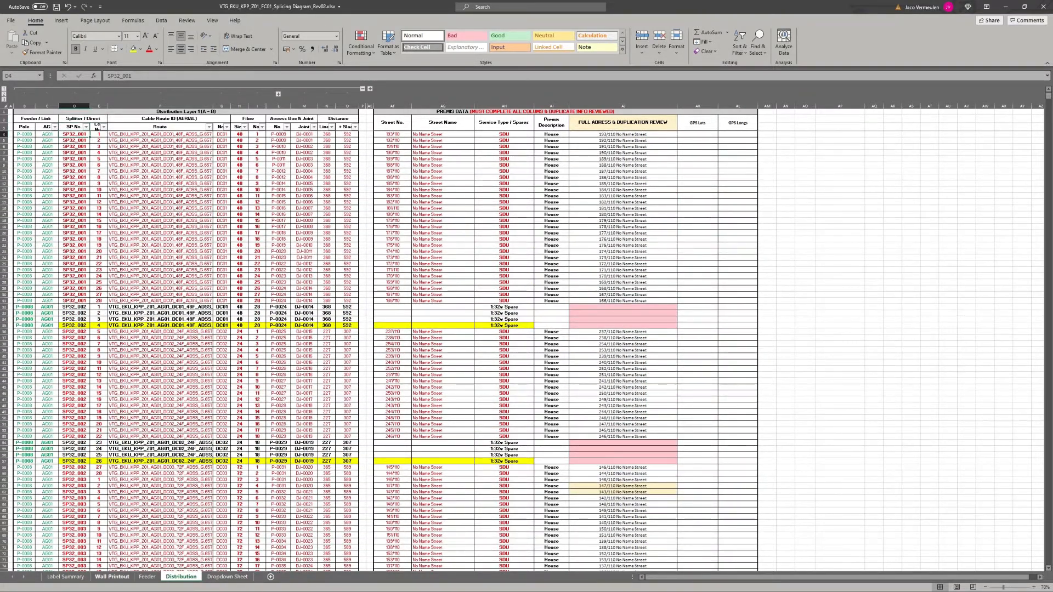
Step: Return to the Feeder sheet and check the Data Sheet section's MDU headings, Name and Description
left_click(146, 576)
left_click(963, 164)
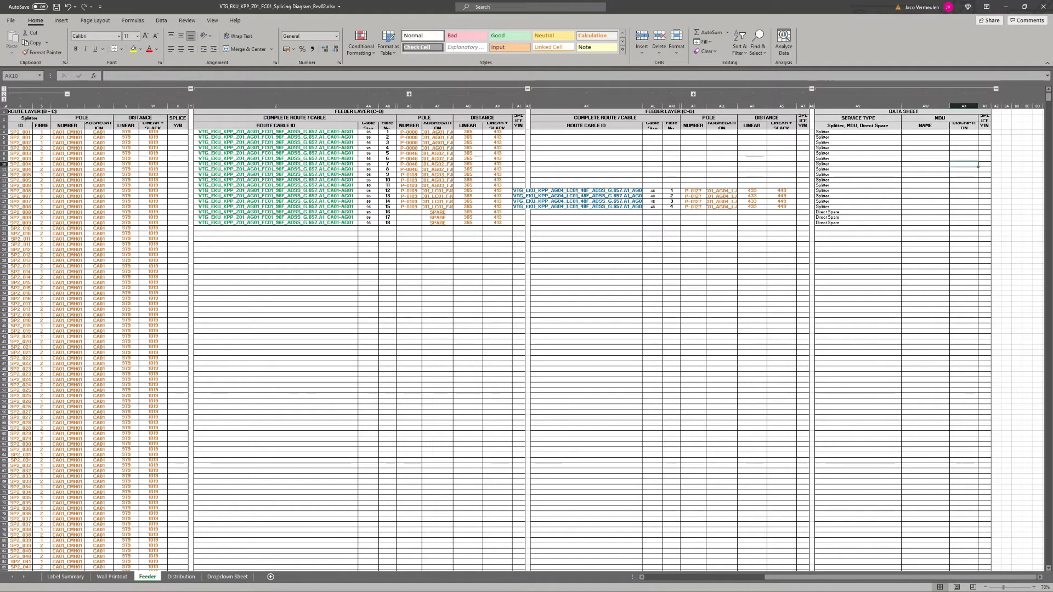
left_click(963, 132)
left_click(902, 112)
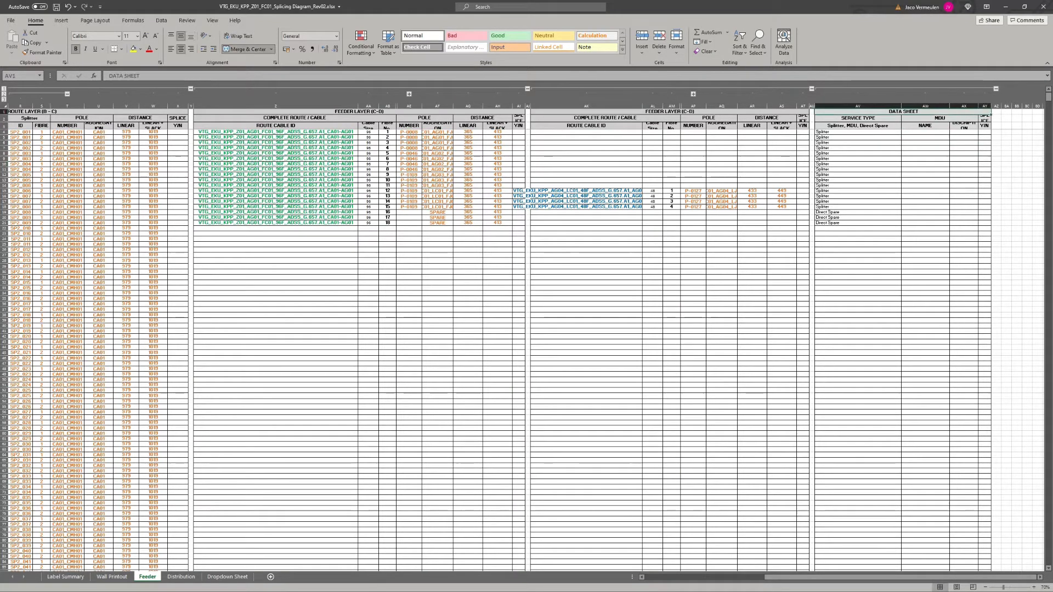
left_click(939, 117)
left_click(963, 125)
left_click(925, 125)
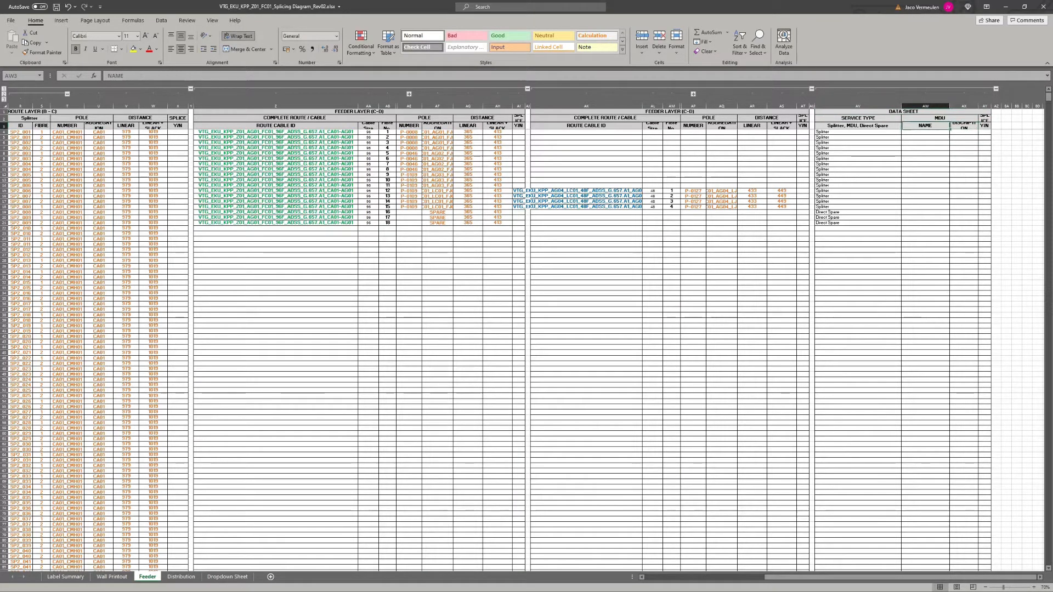
left_click(858, 137)
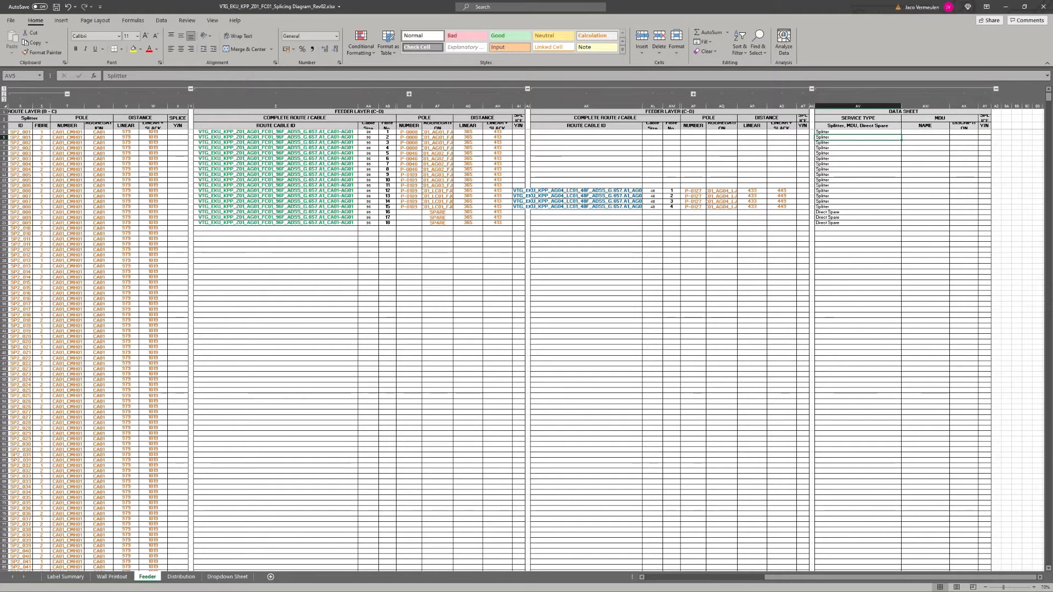
Step: Autofit the widths of the Data Sheet section's Splice Y/N and Description columns
double_click(991, 106)
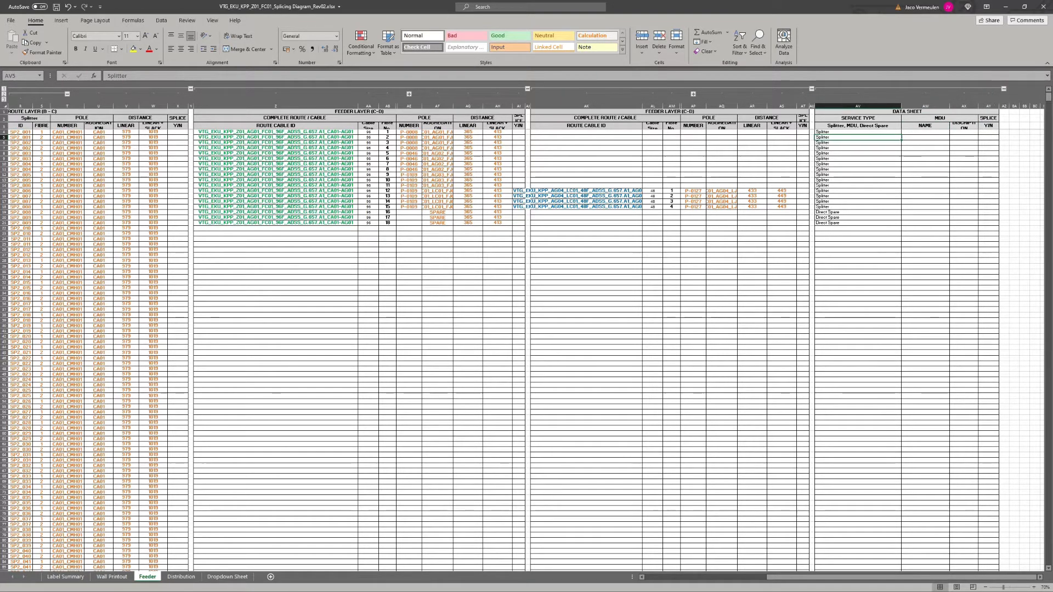
double_click(978, 106)
left_click(925, 137)
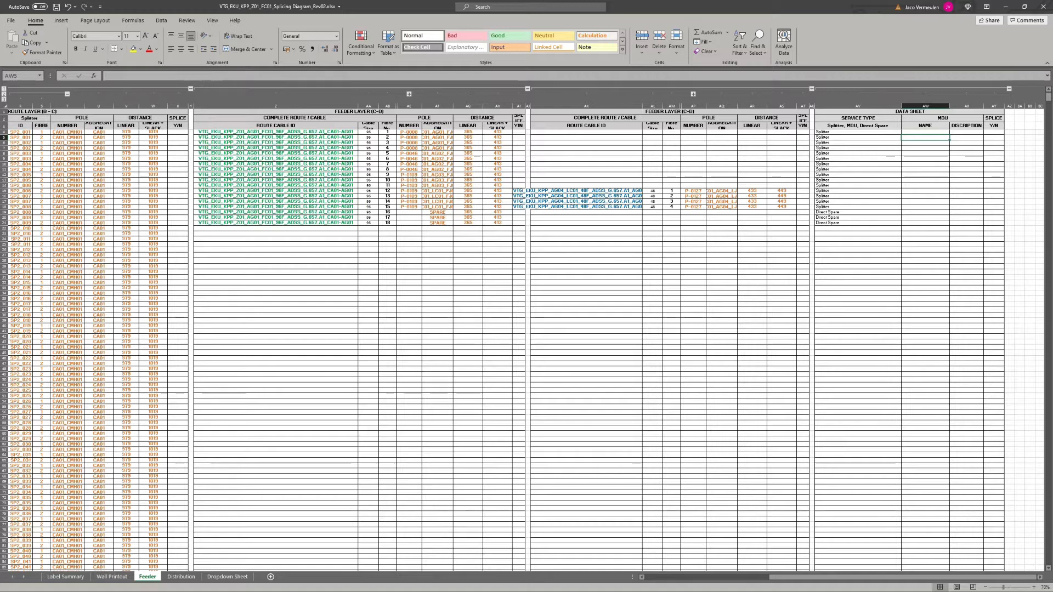
Step: Enter SP32_S in the first MDU Name cell, AW4, and check the splitter naming format on the Distribution sheet
left_click(925, 132)
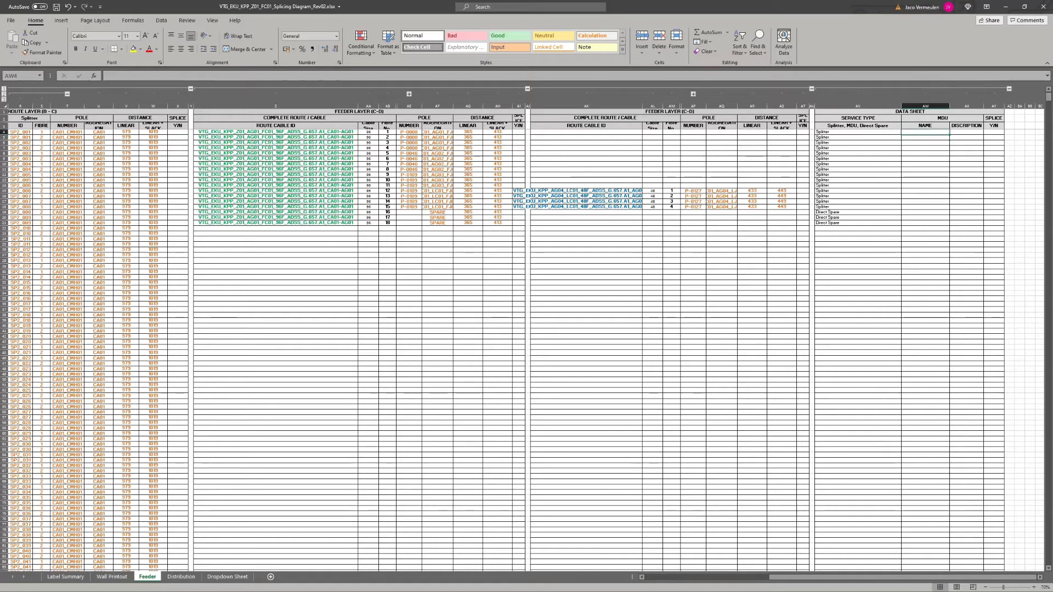
type("SP")
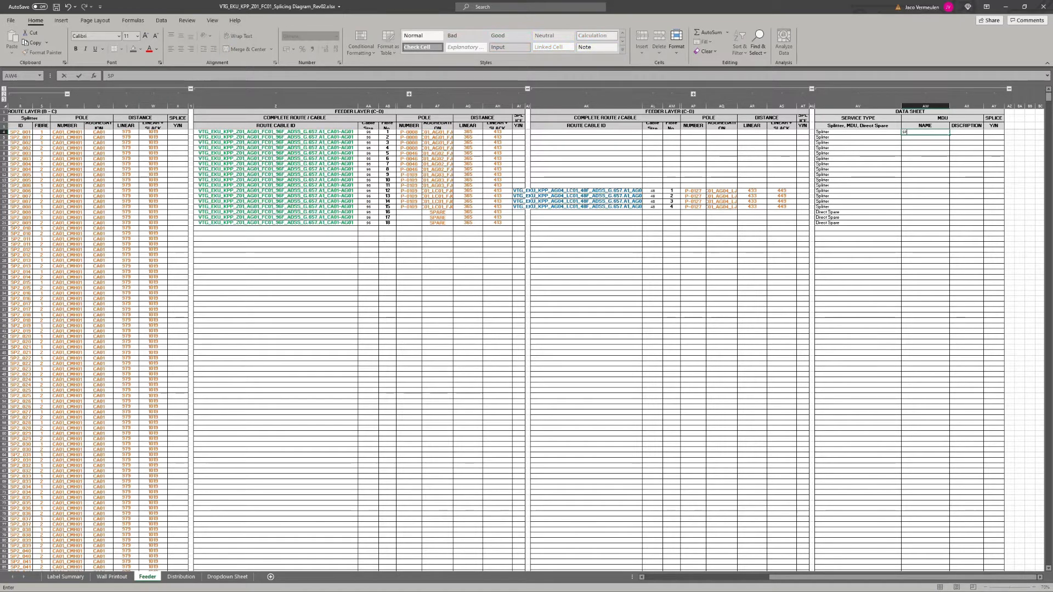
type("32")
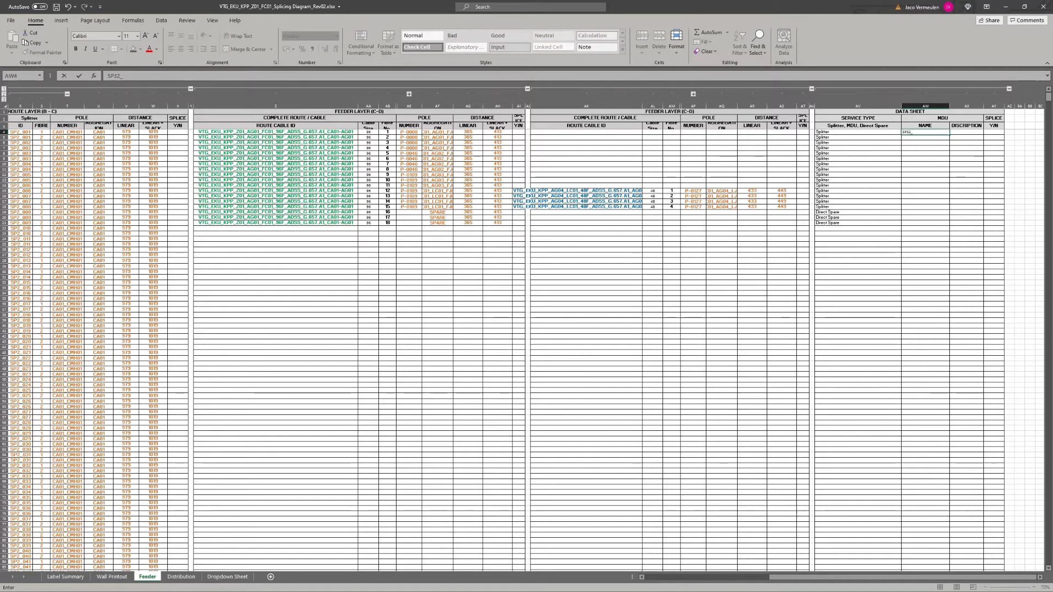
type("_SP")
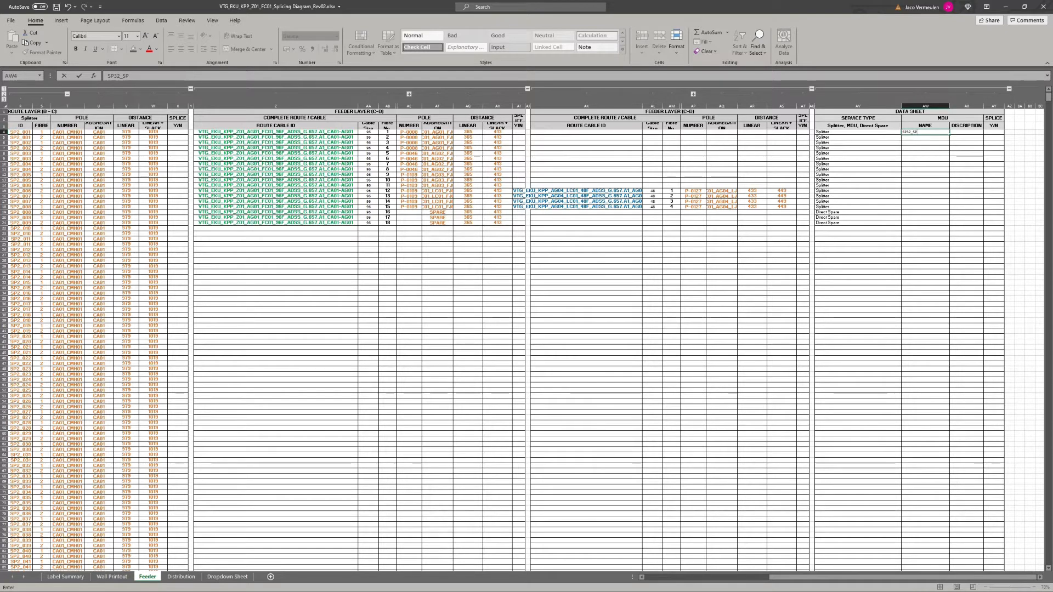
right_click(976, 273)
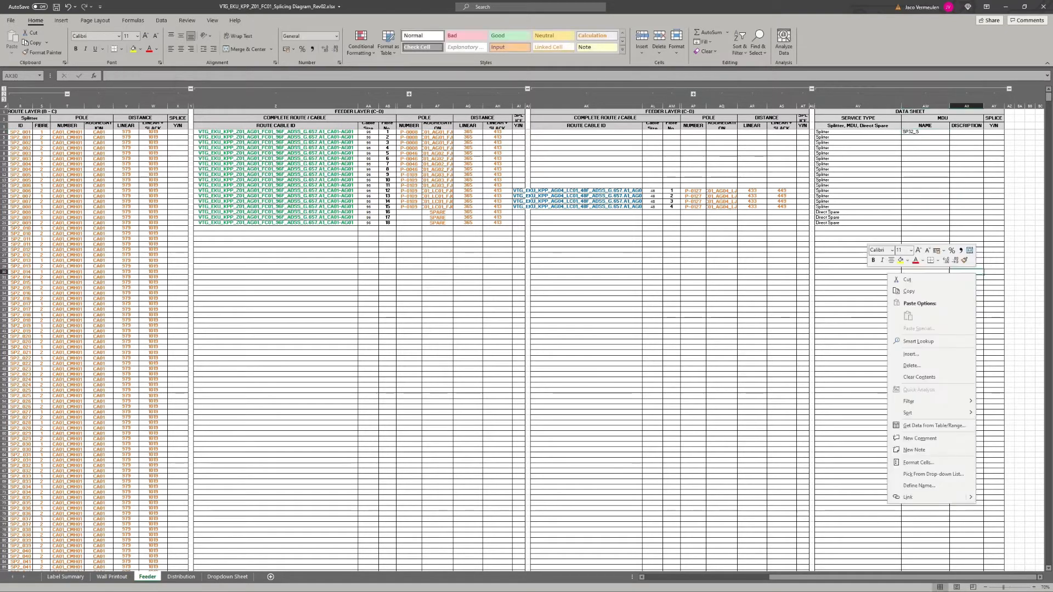
key("Escape")
left_click(180, 576)
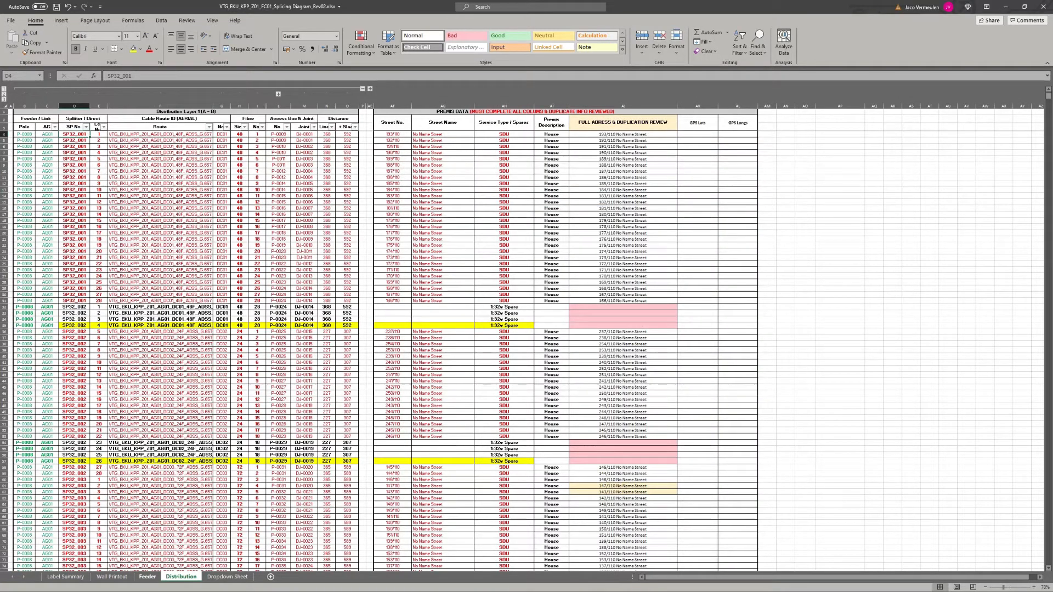
left_click(147, 577)
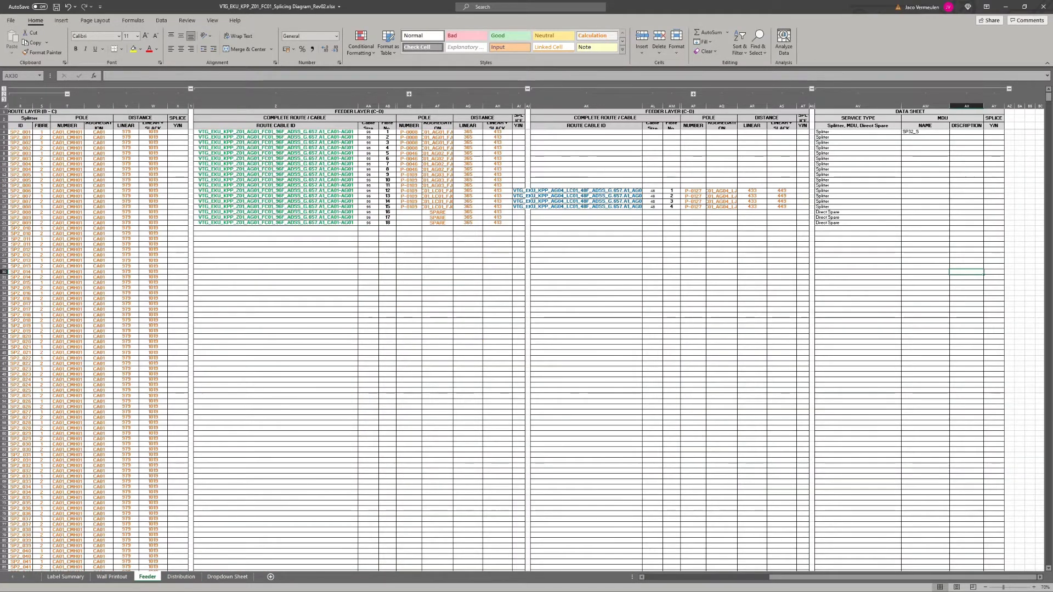
Step: Correct the splitter name in AW4 to SP32_001 and fill the series down the Splitter rows to SP32_015
left_click(925, 132)
key("F2")
type("0")
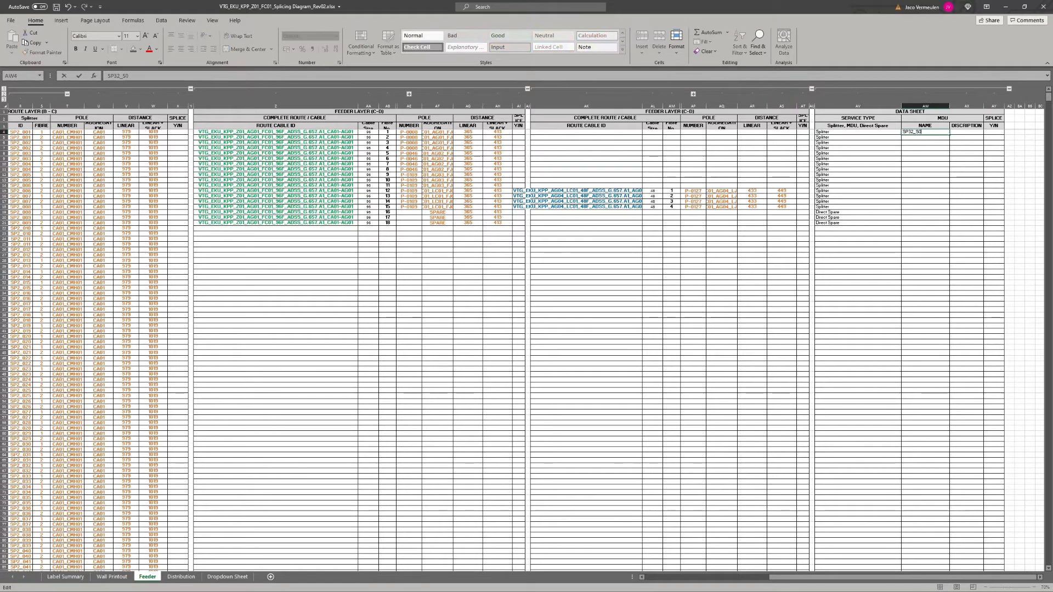
type("0")
key("Left")
key("Left")
key("BackSpace")
key("Return")
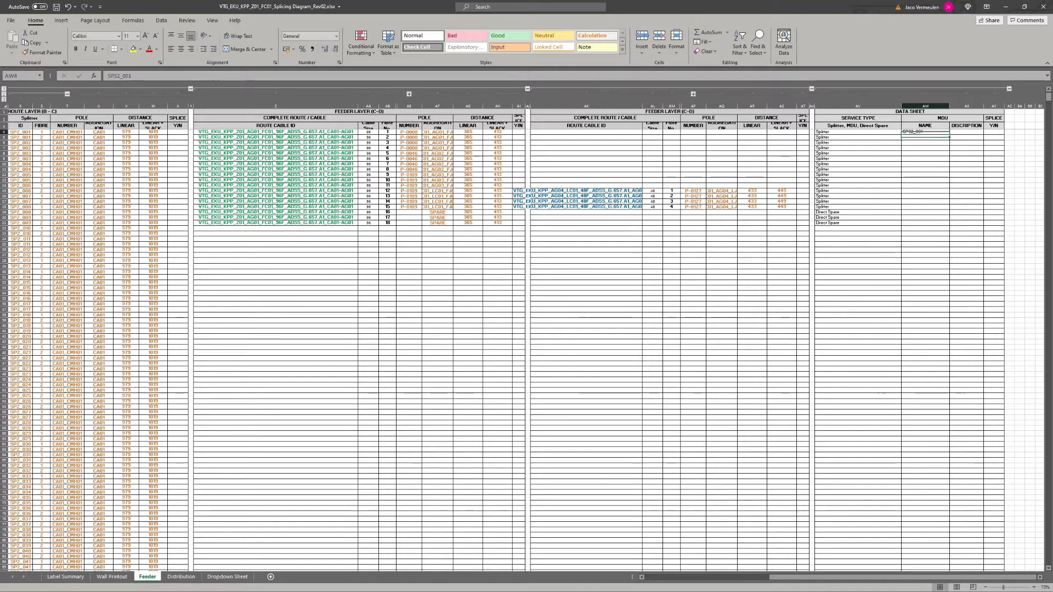
left_click_drag(949, 136, 950, 212)
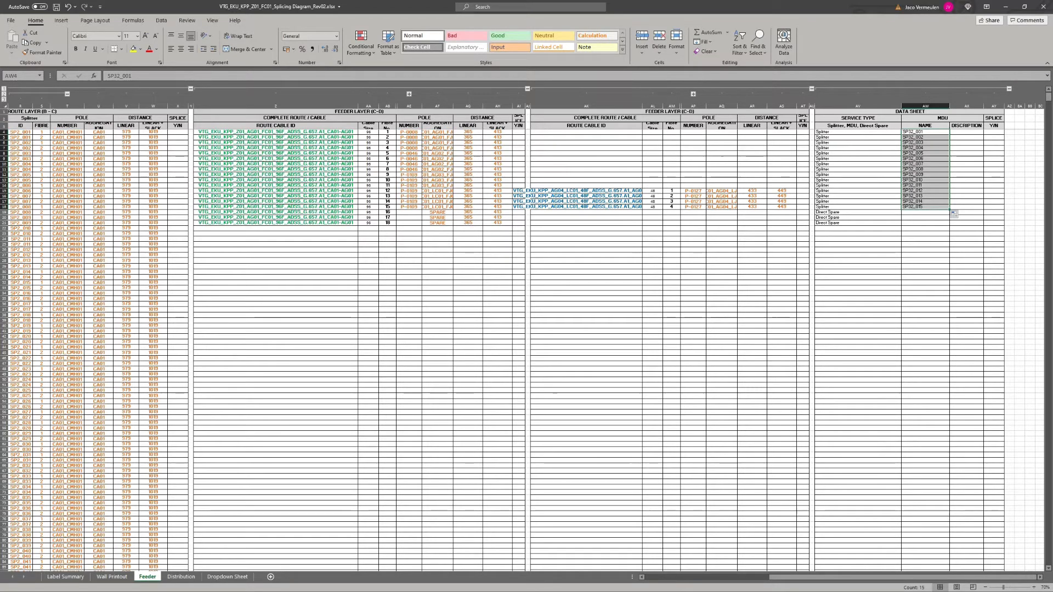
Step: Check the last splitter number on the Distribution sheet, then the Direct Spare rows' Name cells on the Feeder sheet
left_click(181, 576)
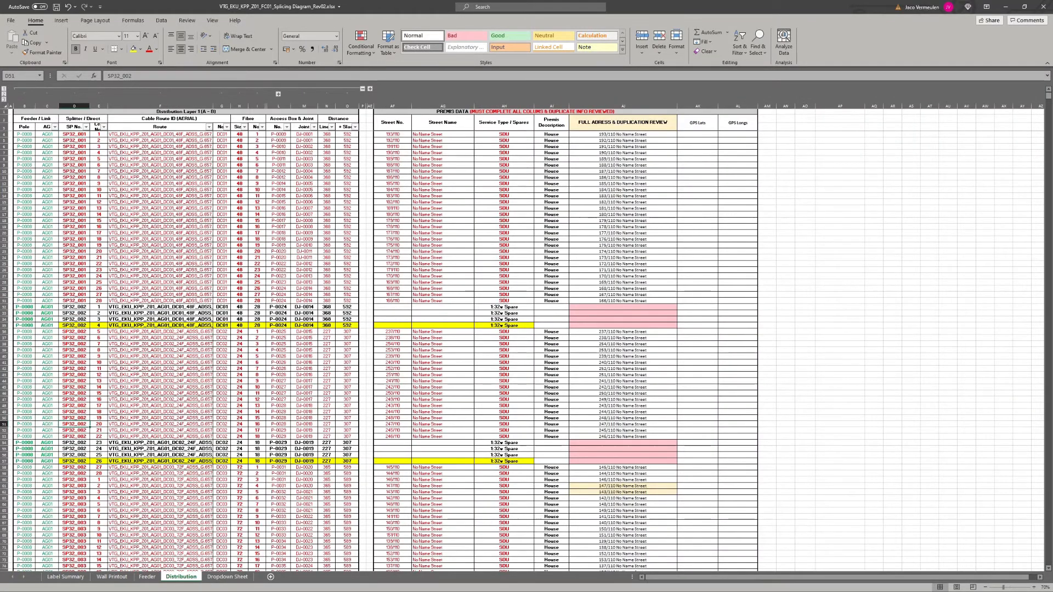
key("ctrl+Down")
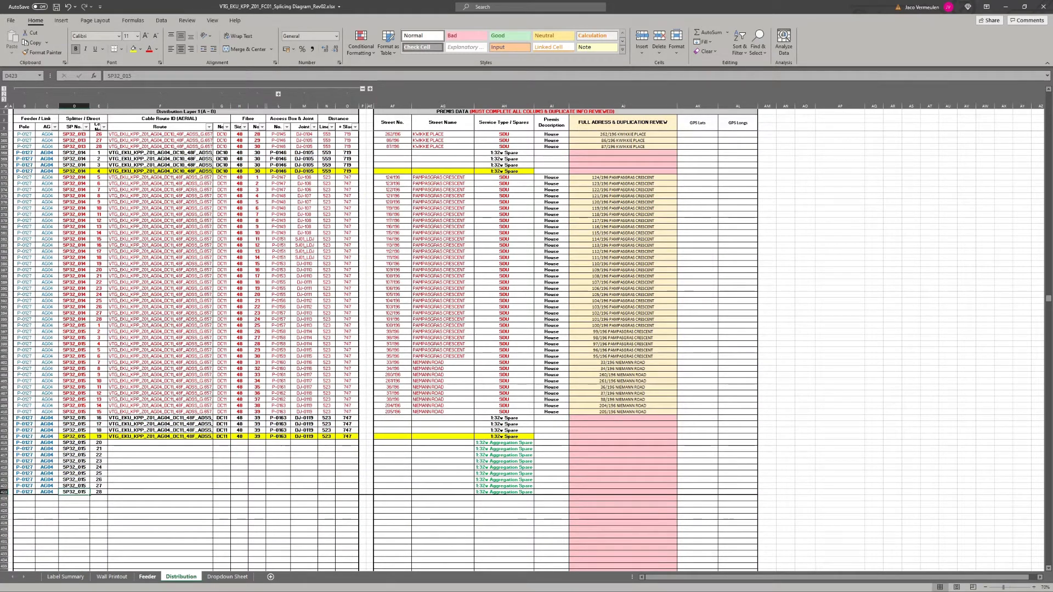
key("ctrl+Page_Up")
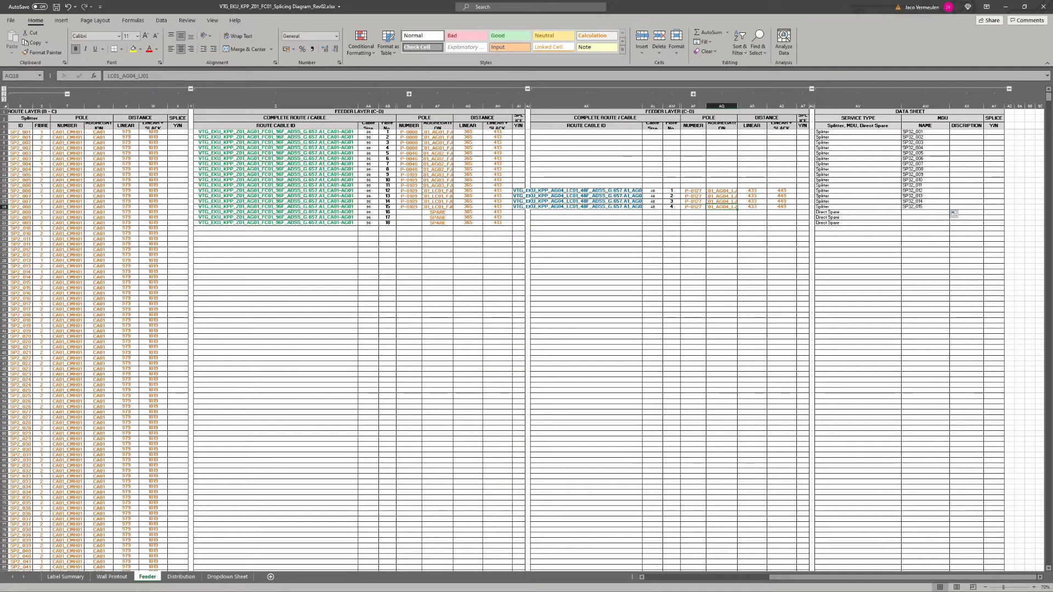
left_click_drag(925, 212, 925, 233)
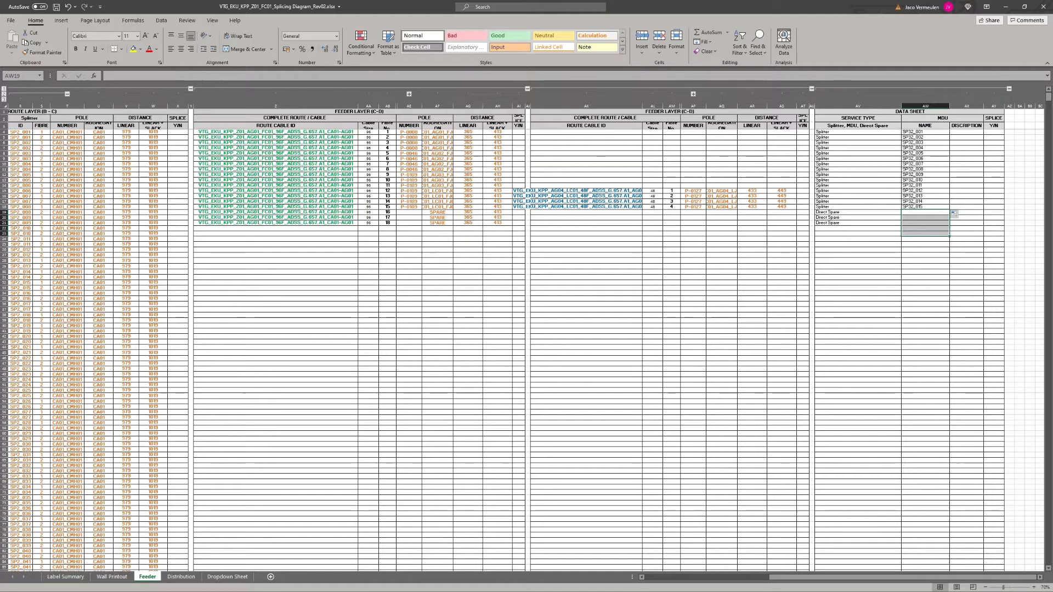
left_click(877, 228)
left_click(925, 212)
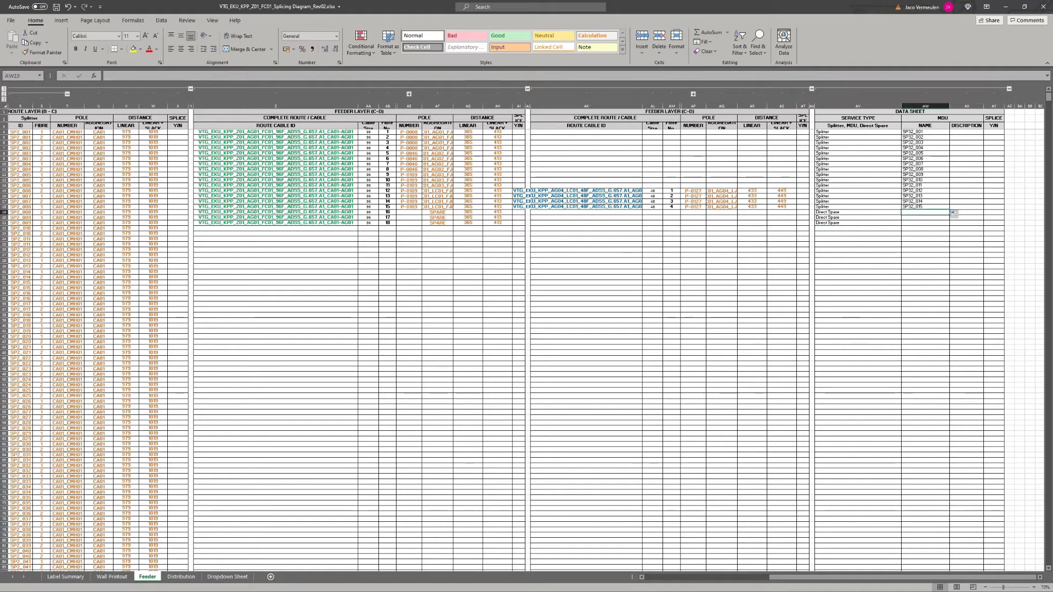
key("Up")
key("Up")
key("Up")
key("Up")
key("Up")
key("Up")
key("Right")
key("Right")
key("Right")
key("Right")
key("Right")
key("Right")
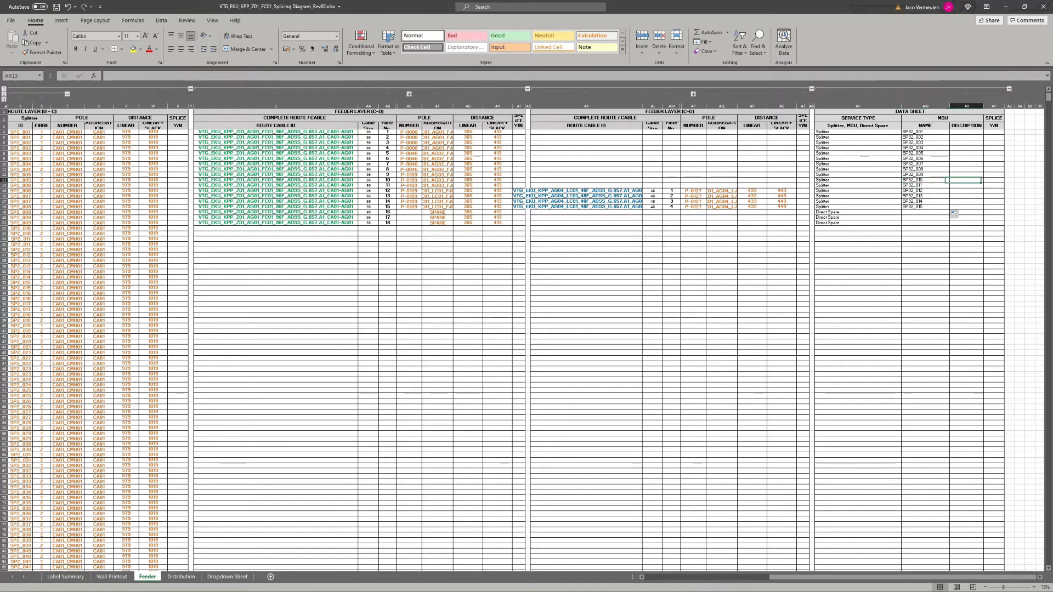
key("Right")
key("Right")
key("Right")
key("Right")
key("Right")
key("Right")
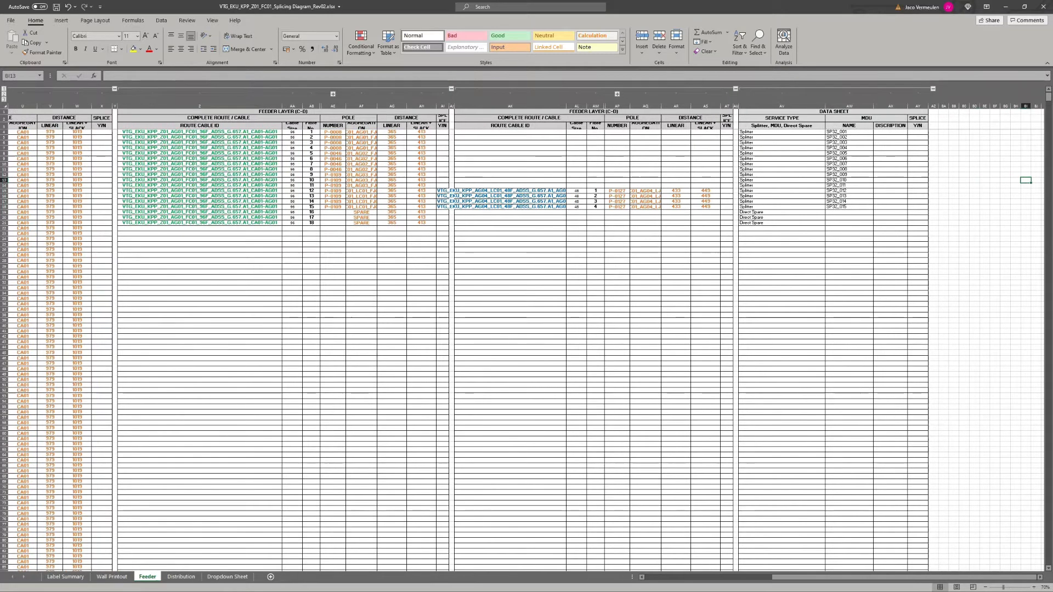
left_click(890, 159)
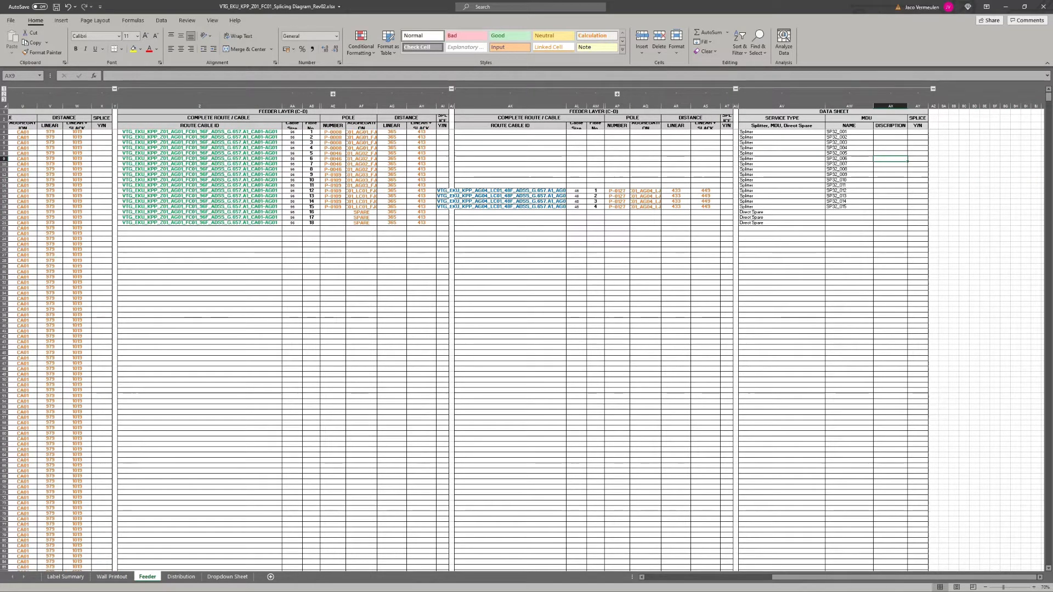
Step: Merge and centre cells BA4 and BA5 beside the Data Sheet section on the Feeder sheet
left_click(943, 126)
key("Down")
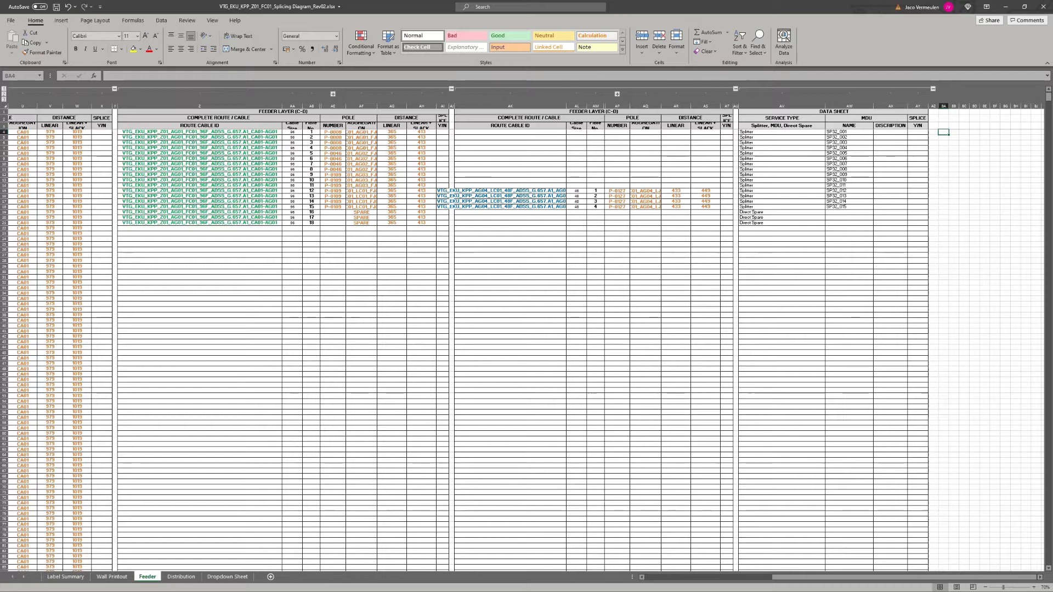
key("shift+Down")
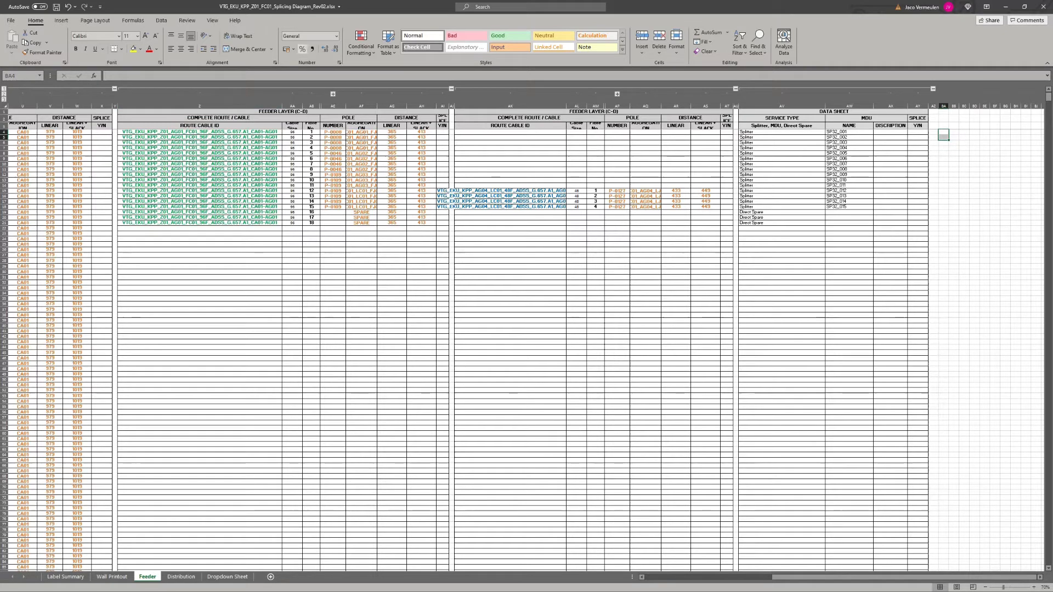
left_click(245, 49)
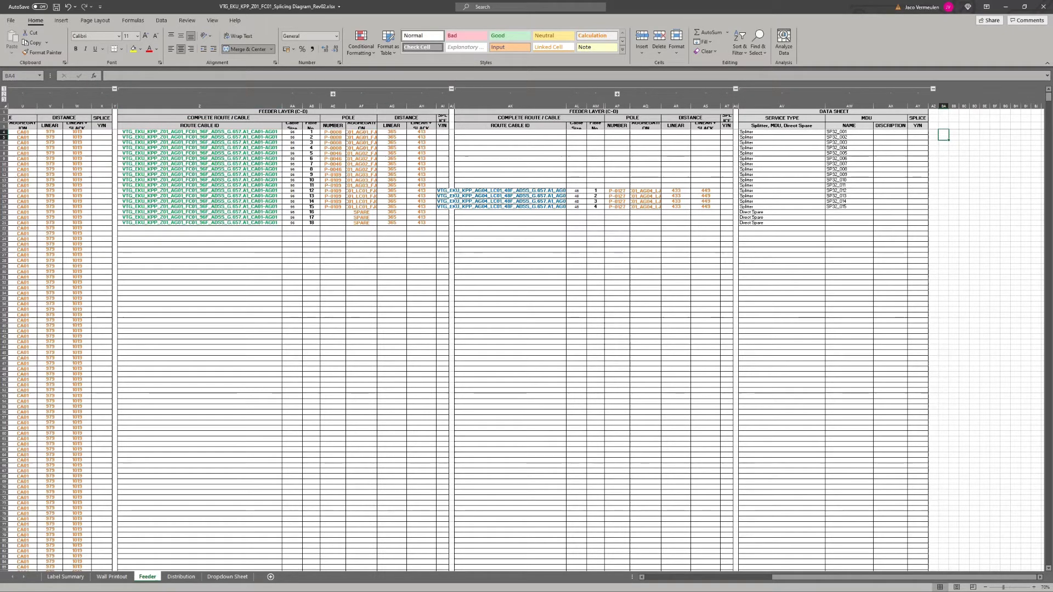
double_click(943, 136)
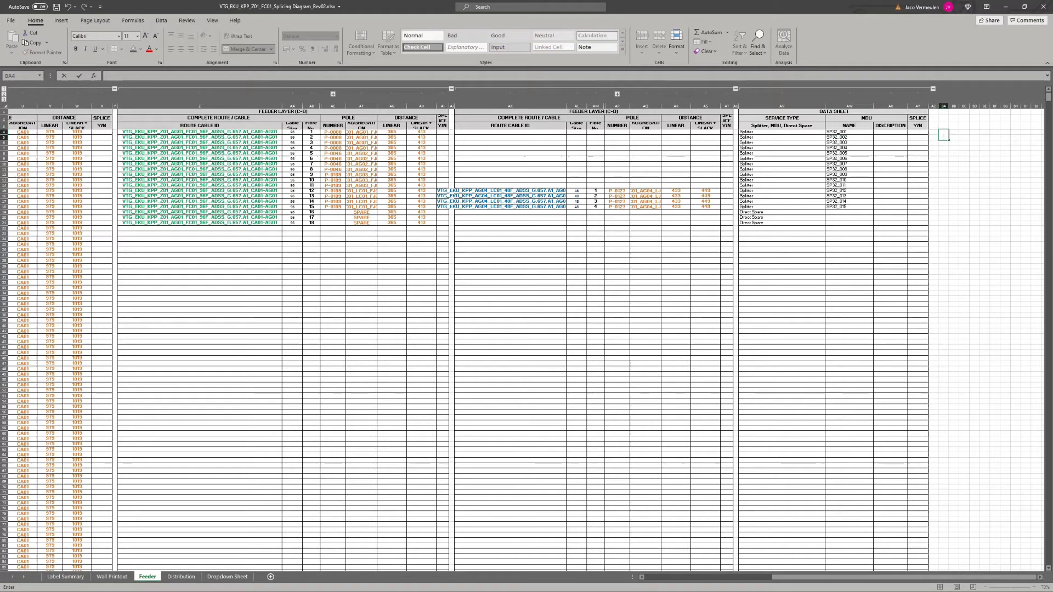
left_click(964, 154)
scroll(964, 154, "up", 5)
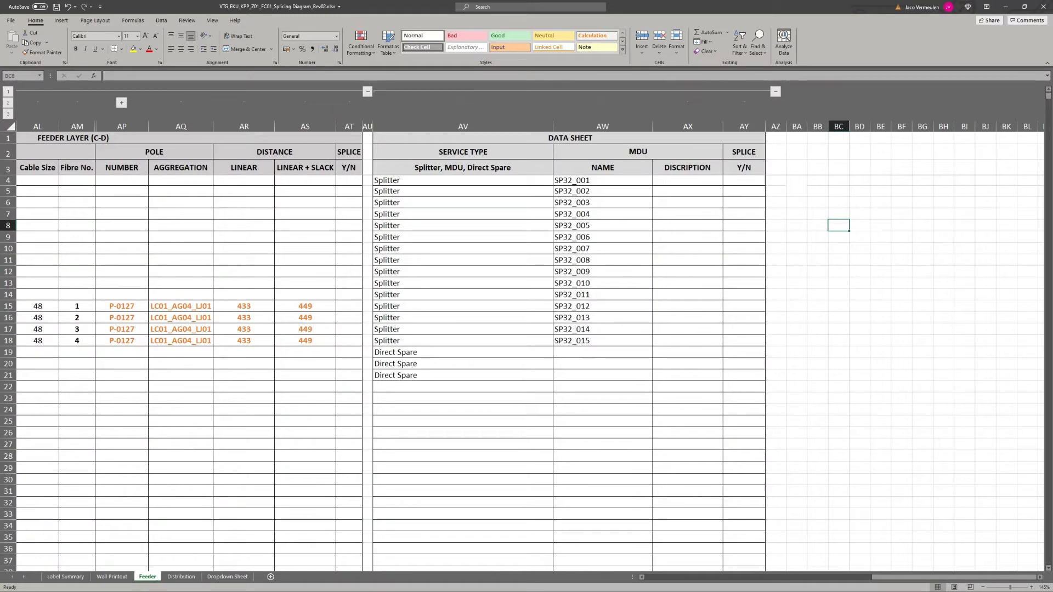
Step: Enter the formula =AW4 & " & " & AW5 in the merged cell BA4 and widen column BA to fit the joined names
double_click(796, 186)
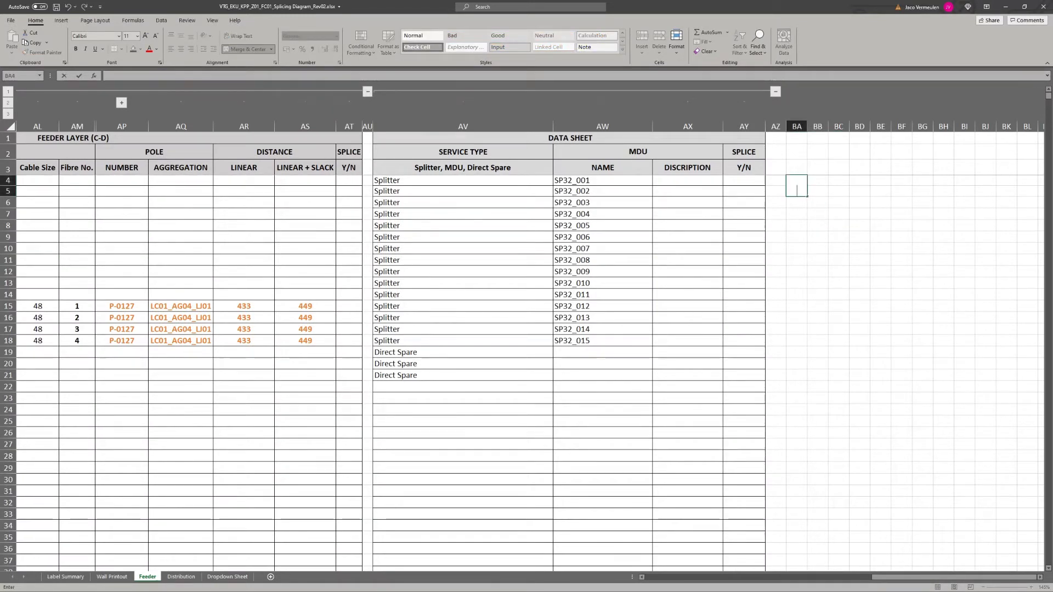
type("=")
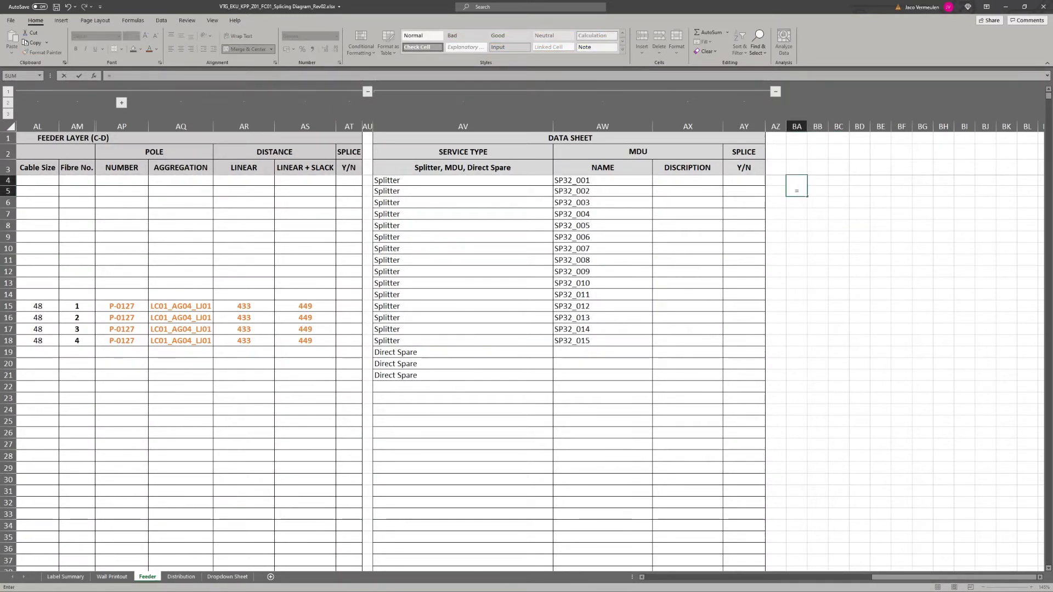
left_click(602, 180)
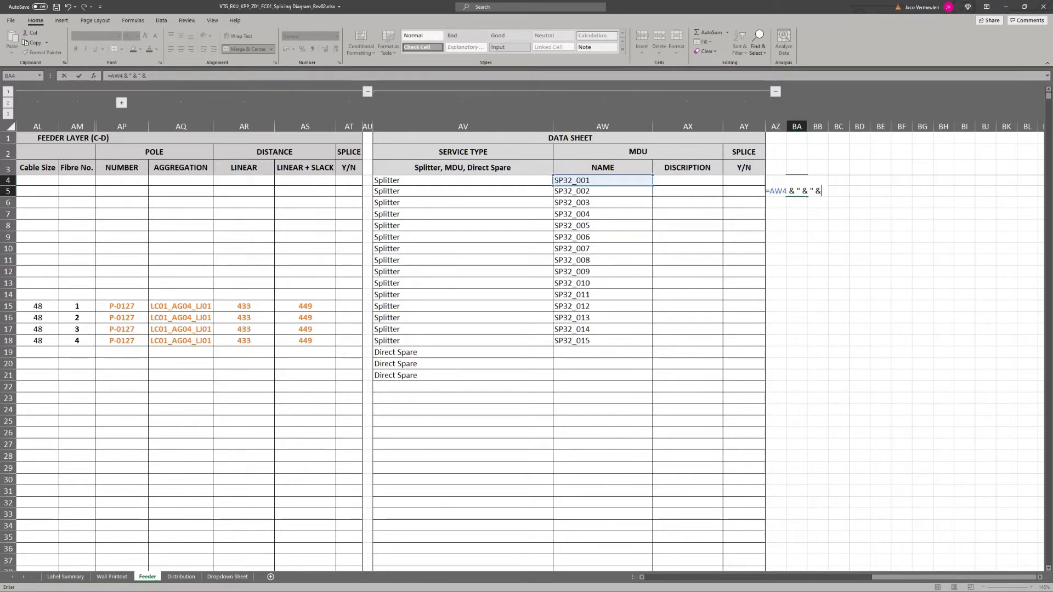
left_click(602, 192)
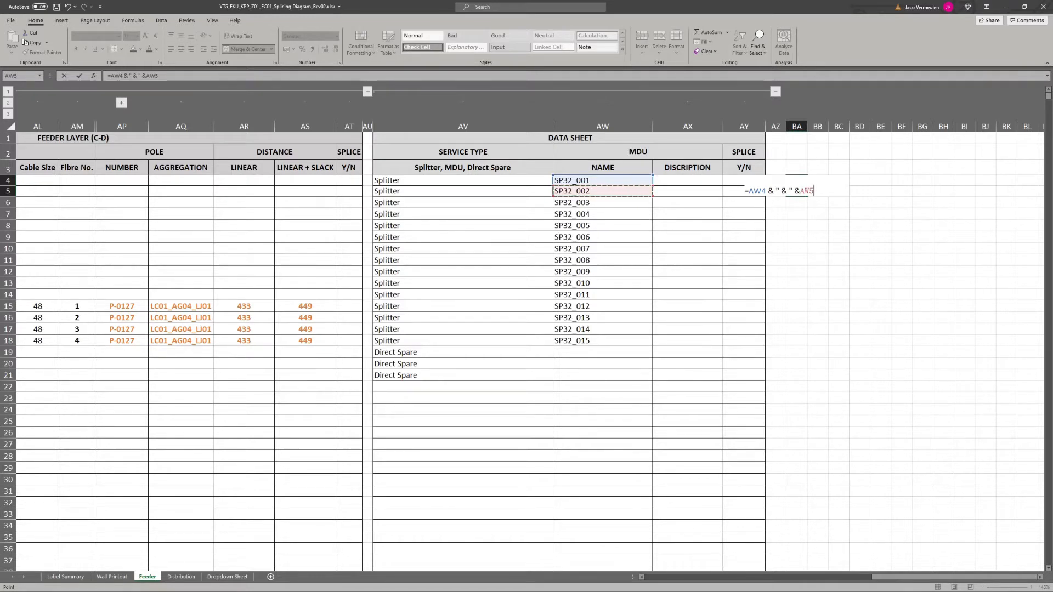
left_click(799, 191)
left_click(749, 190)
left_click_drag(754, 191, 766, 190)
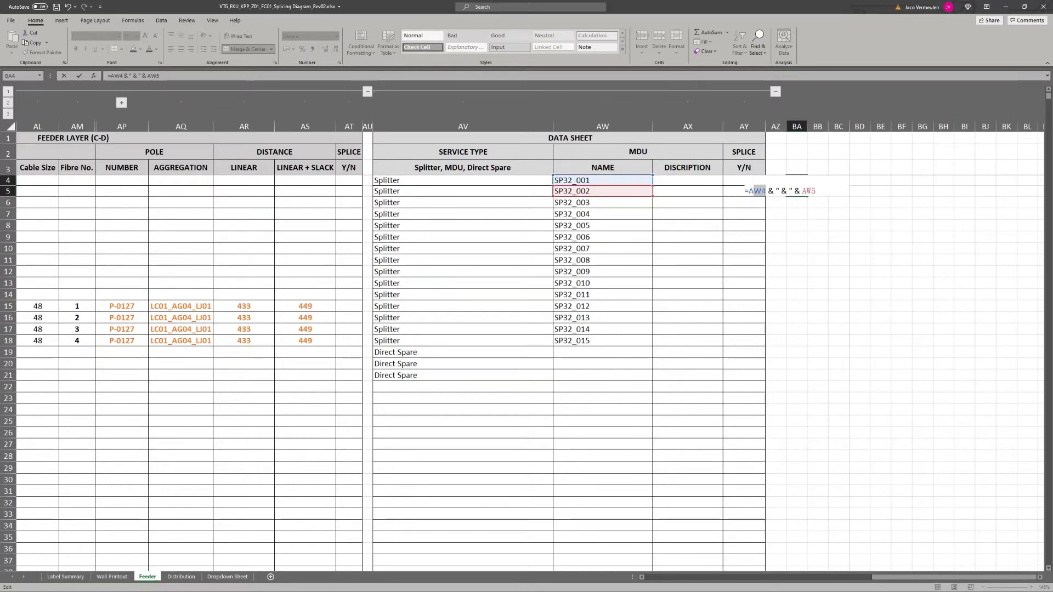
left_click(766, 191)
left_click_drag(775, 191, 794, 191)
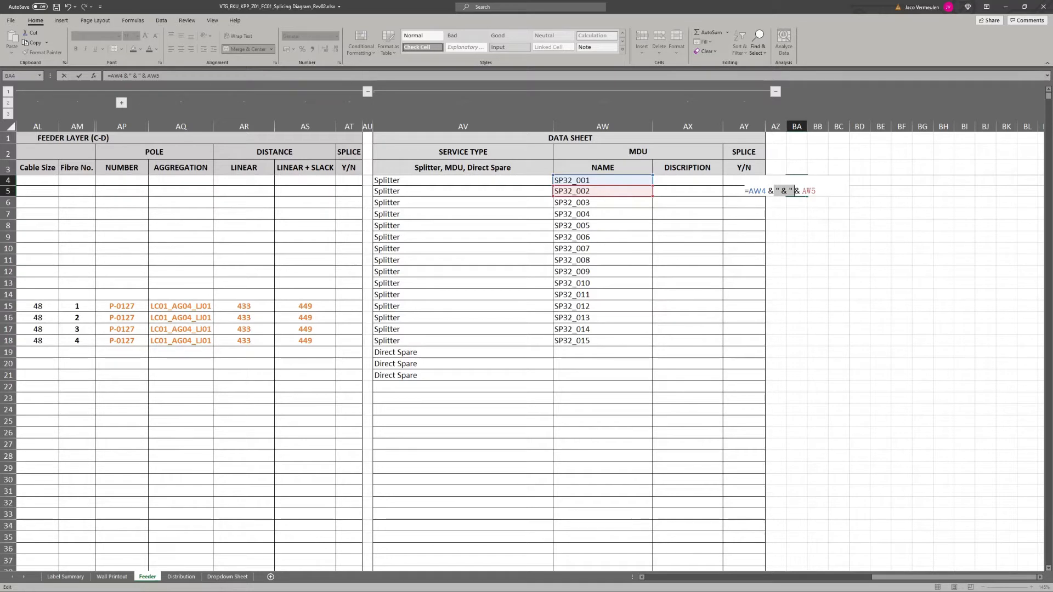
left_click(781, 190)
left_click_drag(775, 191, 788, 190)
left_click_drag(794, 191, 802, 191)
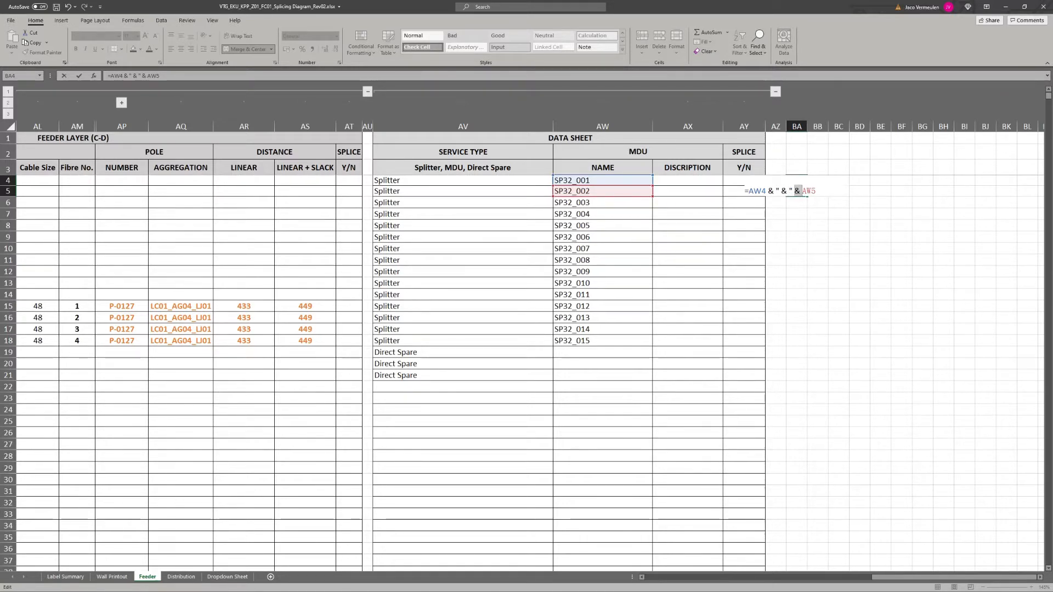
key("Return")
left_click_drag(807, 127, 884, 126)
left_click(835, 187)
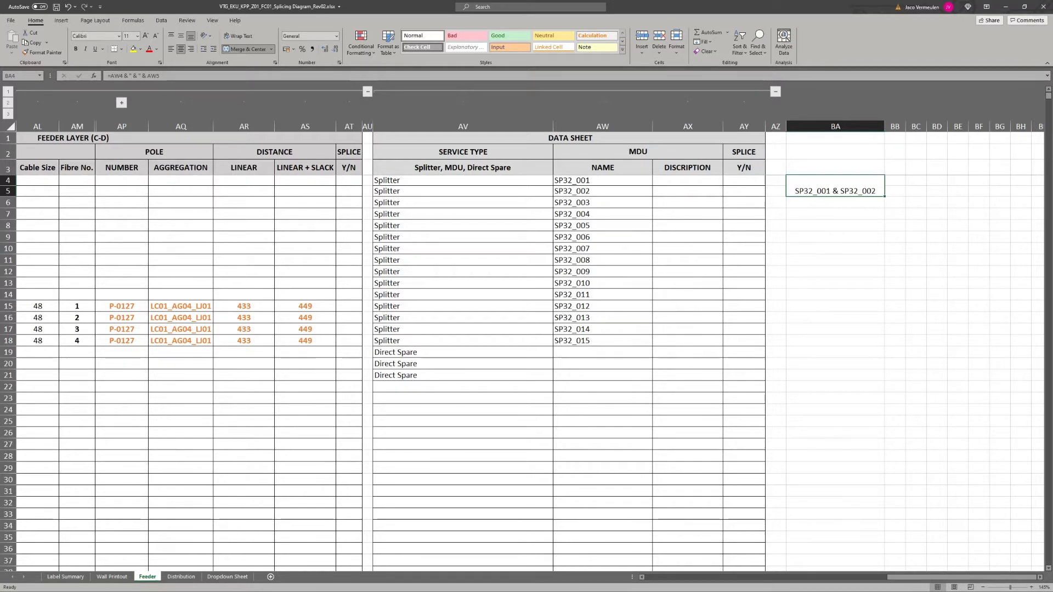
Step: Fill the merged name-pairing formula in BA4 down to row 21
mouse_move(602, 180)
left_mouse_down()
mouse_move(602, 201)
mouse_move(602, 192)
left_mouse_up()
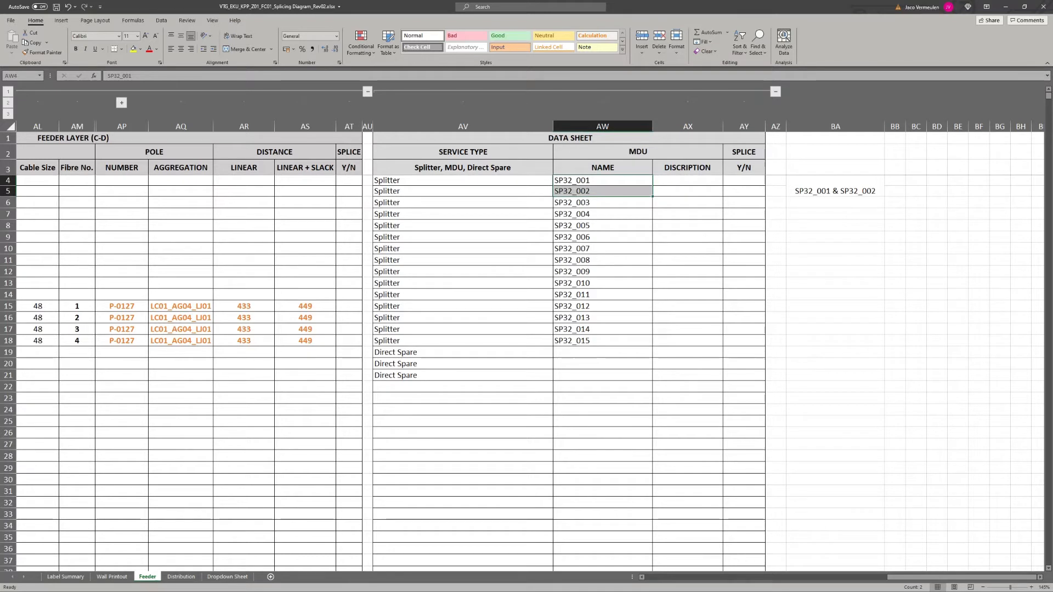
left_click(835, 187)
left_click_drag(884, 196, 884, 381)
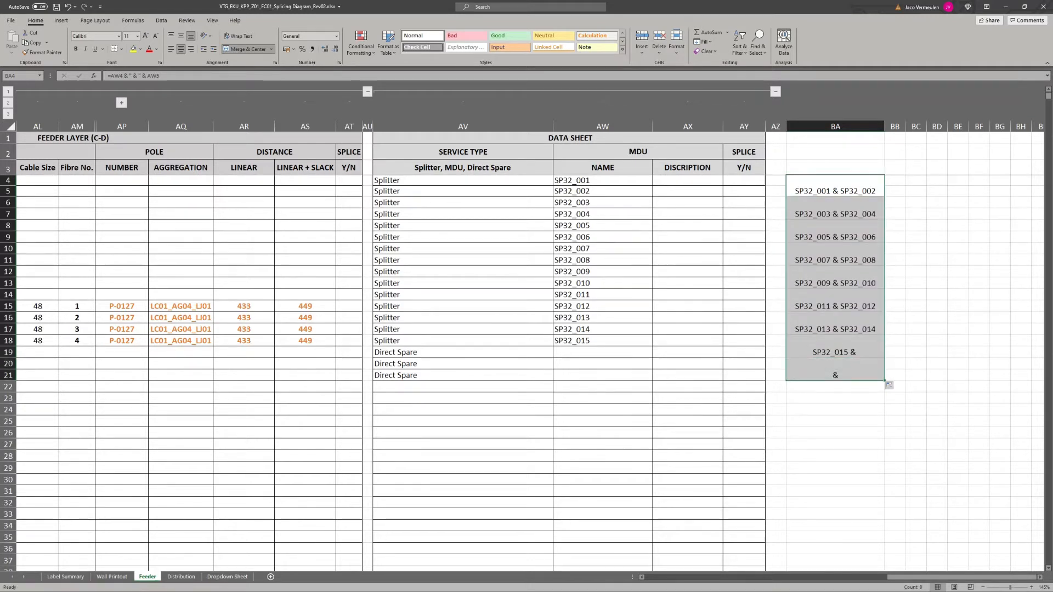
Step: Copy the three Direct Spare service types into the MDU Name cells AW19:AW21 as values, and check the pairs in column BA
left_click_drag(405, 352, 548, 376)
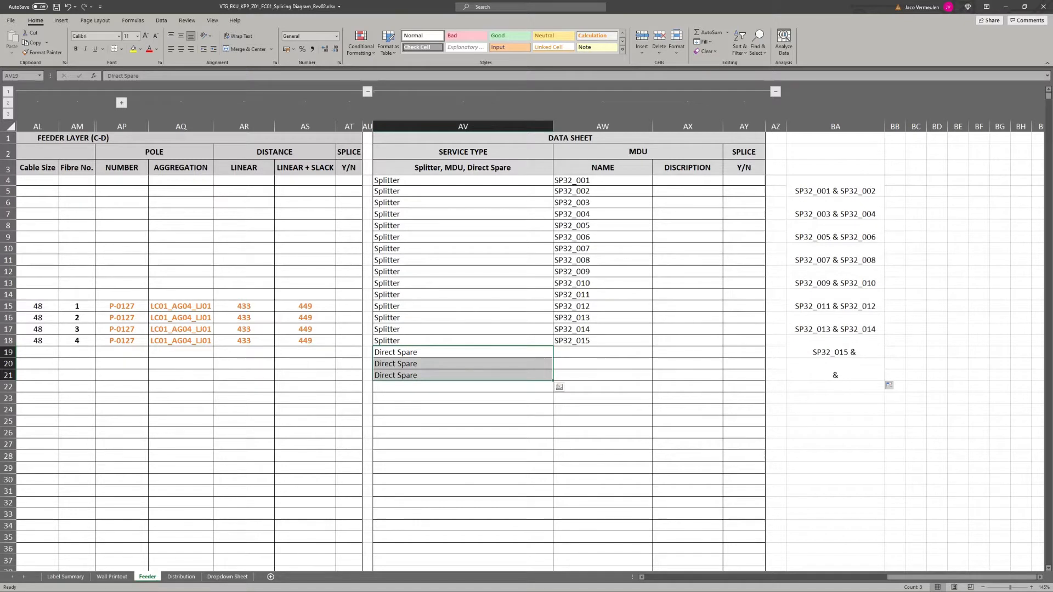
key("ctrl+c")
right_click(573, 353)
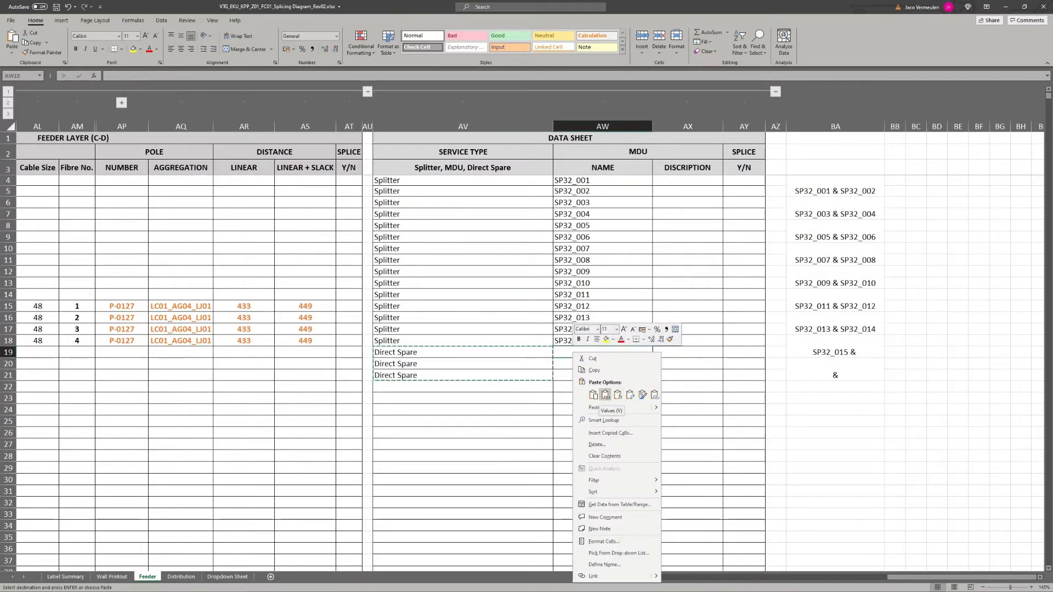
left_click(605, 395)
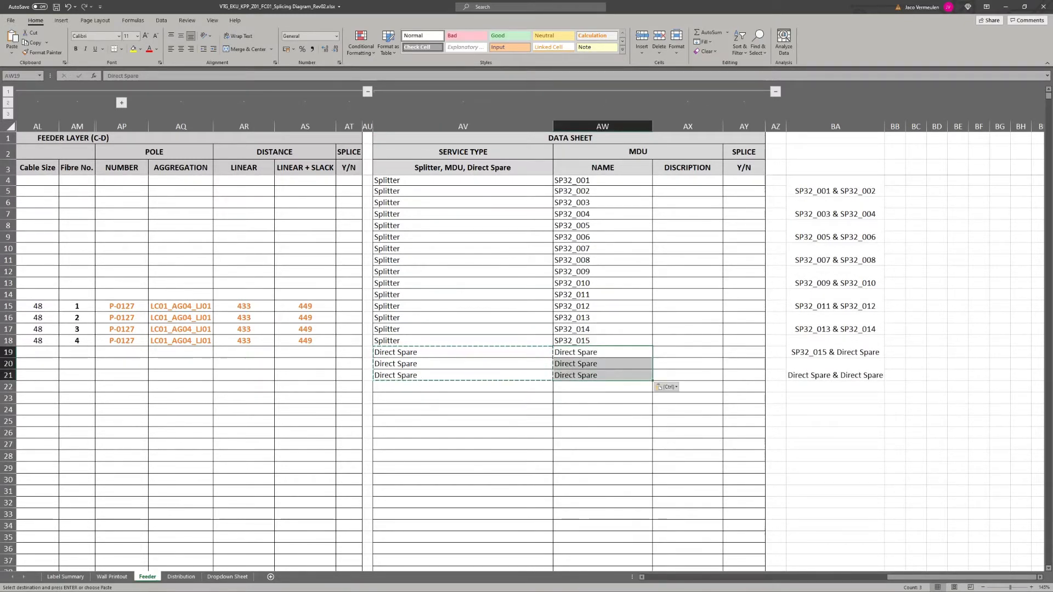
left_click_drag(835, 375, 835, 180)
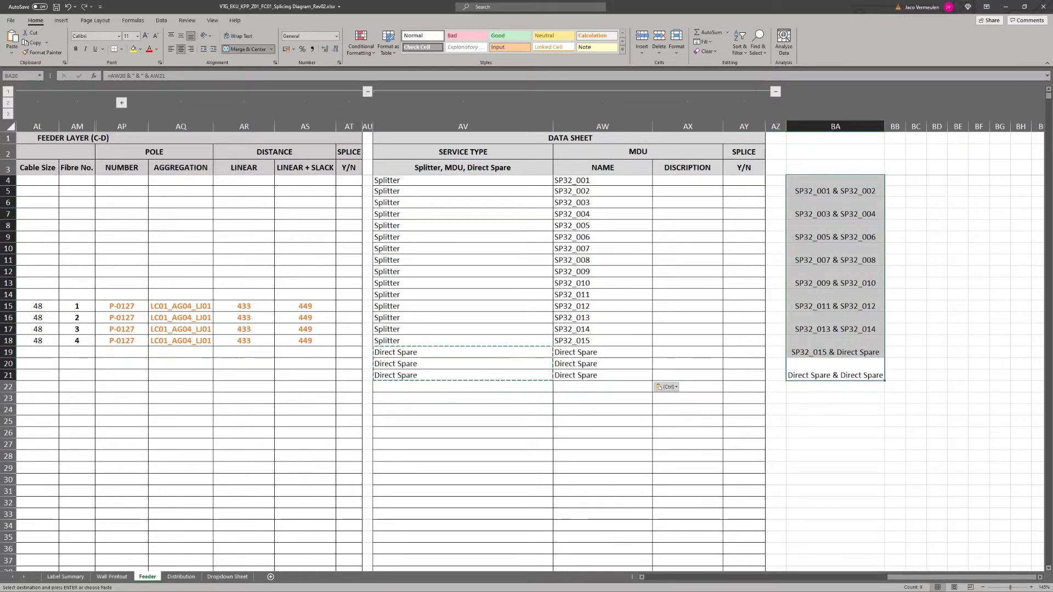
left_click_drag(603, 375, 603, 353)
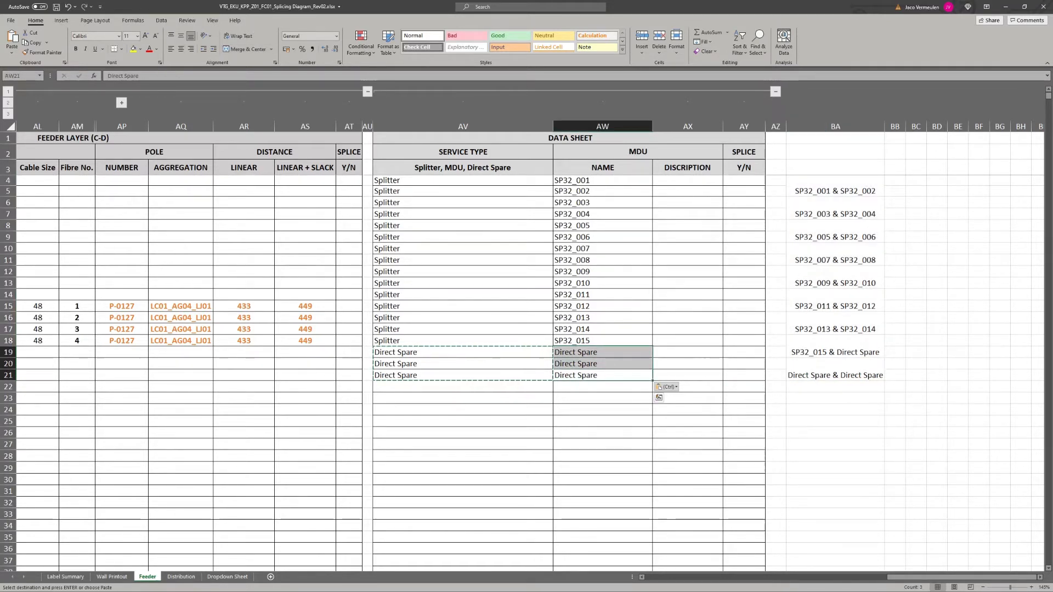
Step: Copy the paired names in BA4:BA21 and paste them as values starting at BC4
left_click(835, 186)
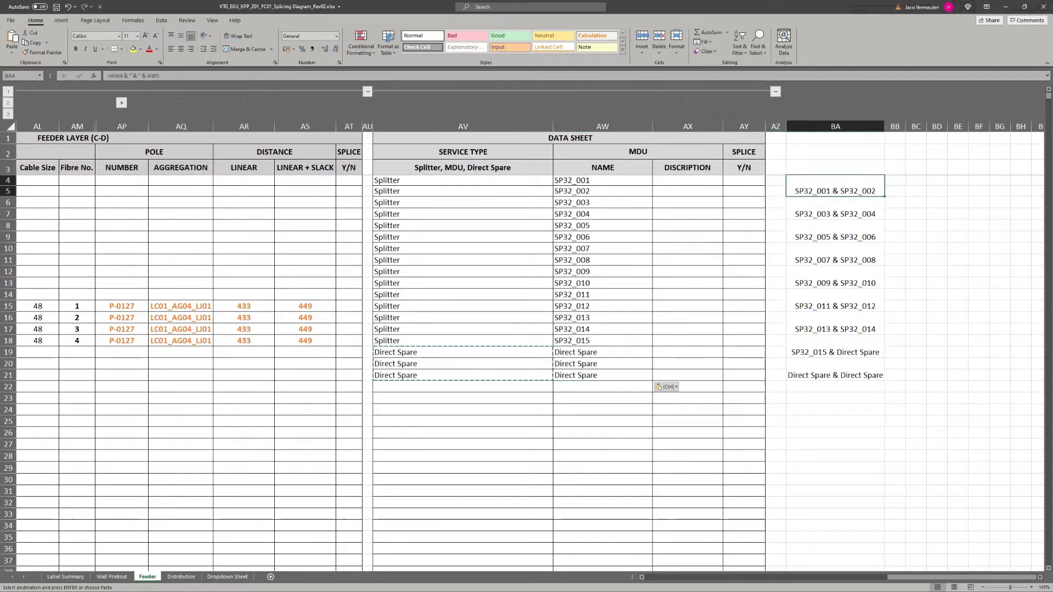
key("ctrl+shift+Down")
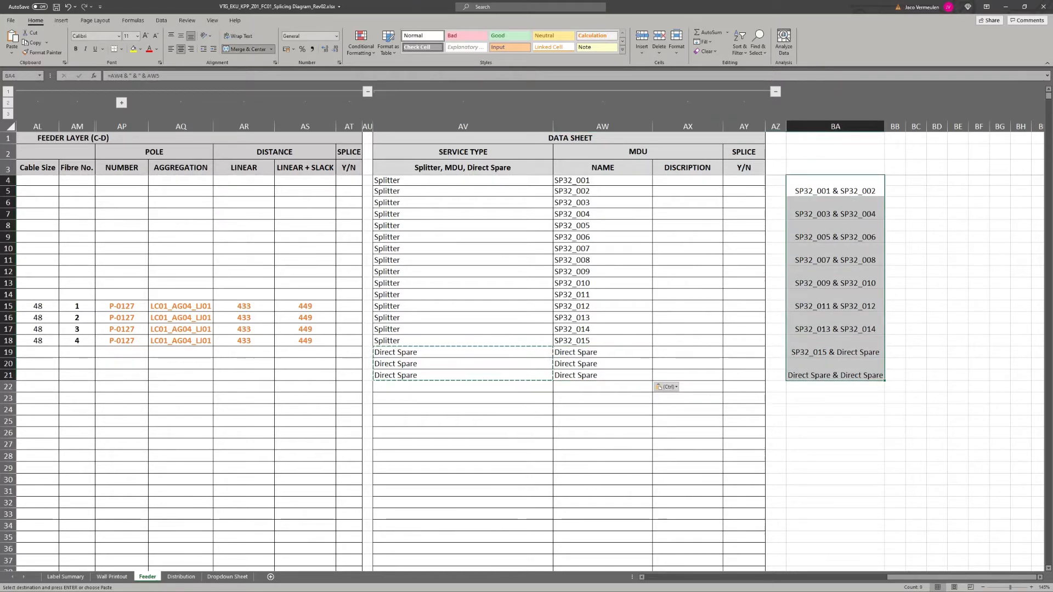
key("ctrl+c")
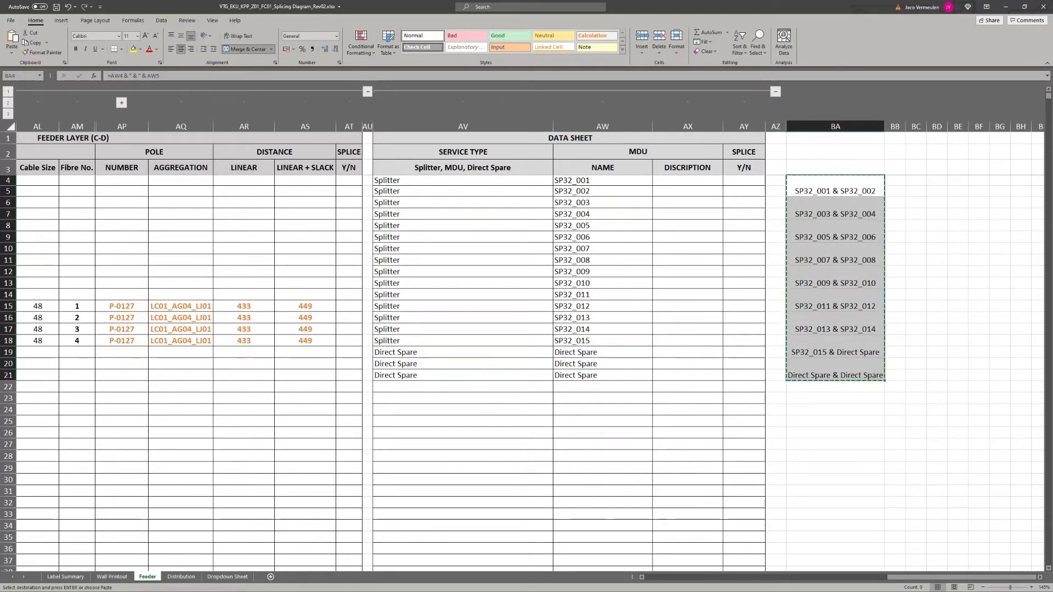
right_click(922, 181)
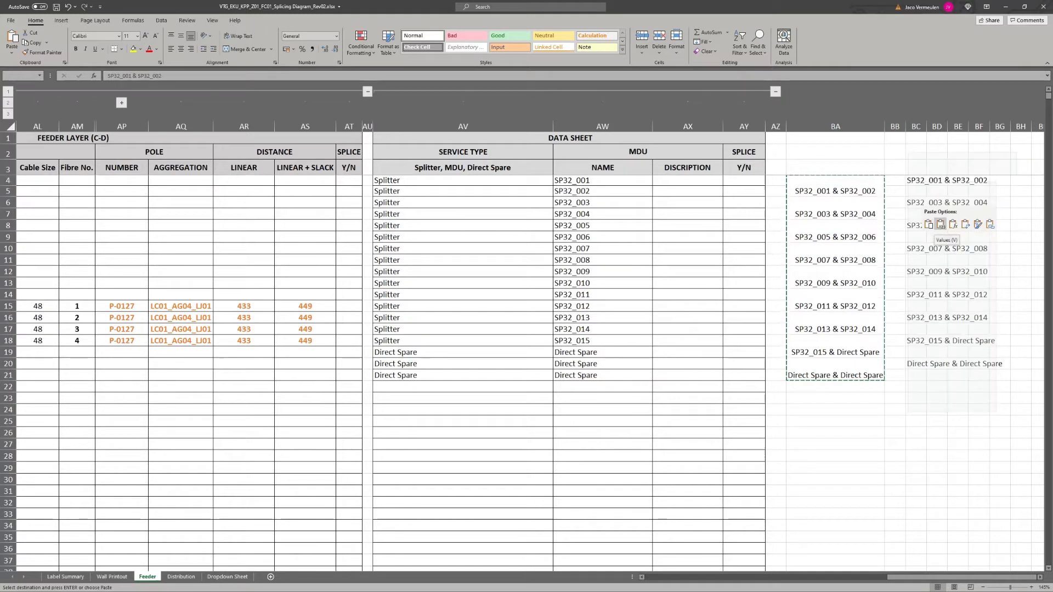
left_click(941, 224)
left_click(938, 225)
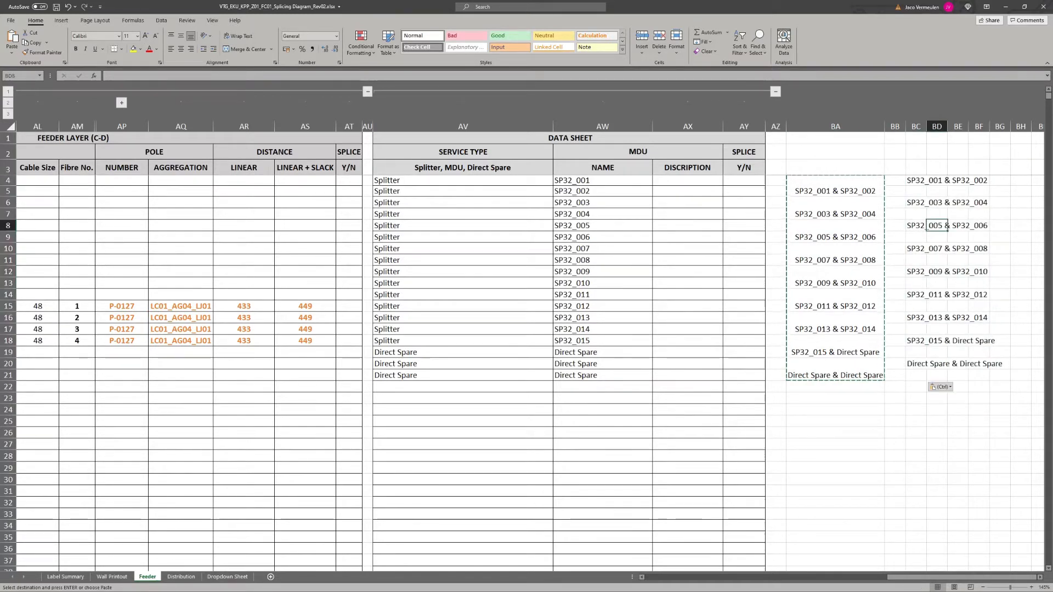
Step: Remove duplicates from column BC to close the blank rows between the paired names
mouse_move(915, 180)
left_mouse_down()
mouse_move(915, 386)
mouse_move(915, 169)
mouse_move(915, 194)
mouse_move(922, 180)
left_mouse_up()
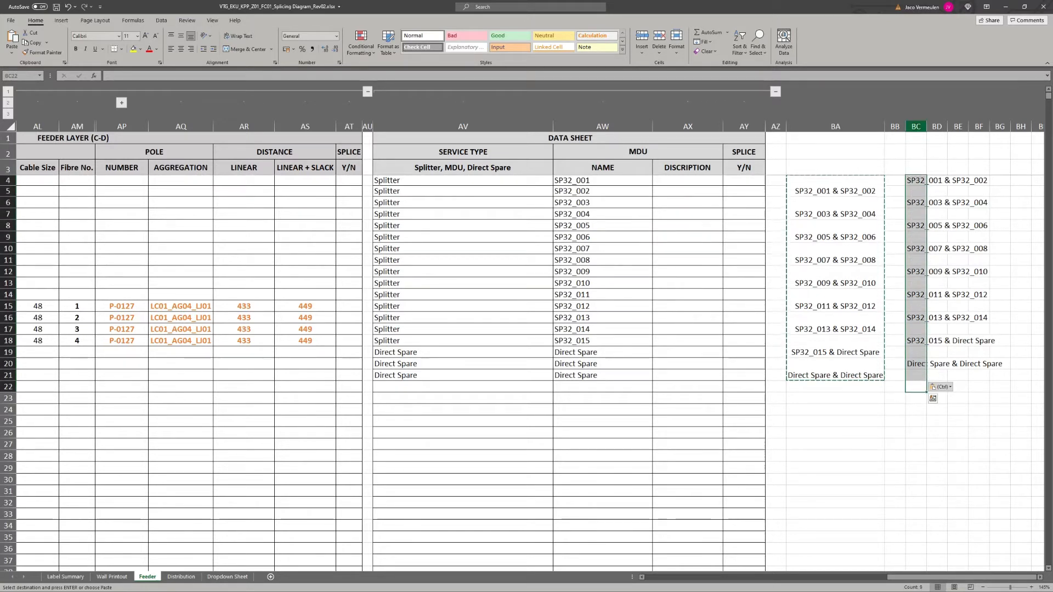
left_click(917, 126)
right_click(919, 127)
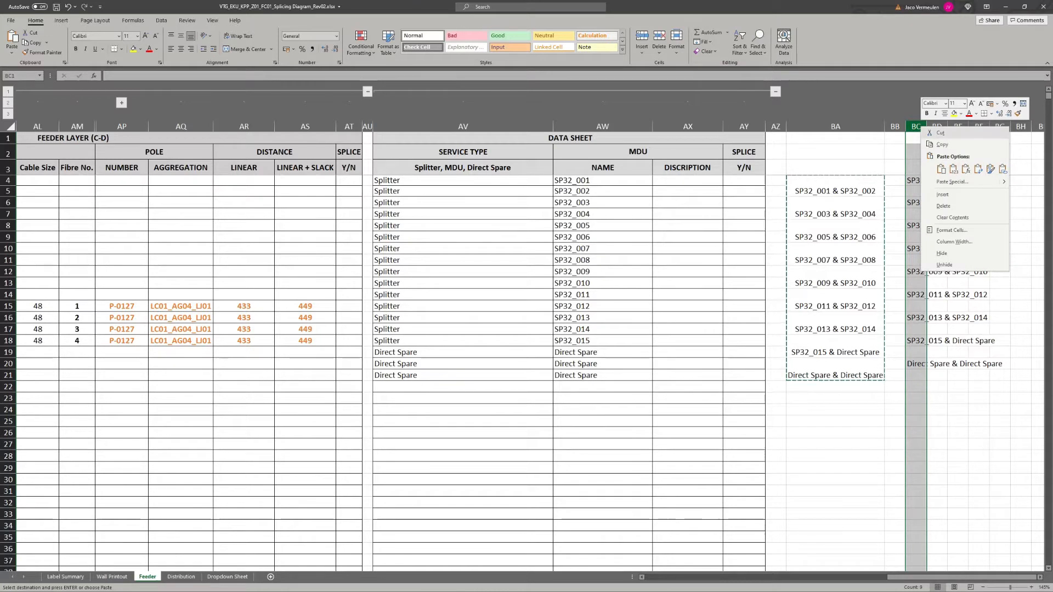
left_click(916, 127)
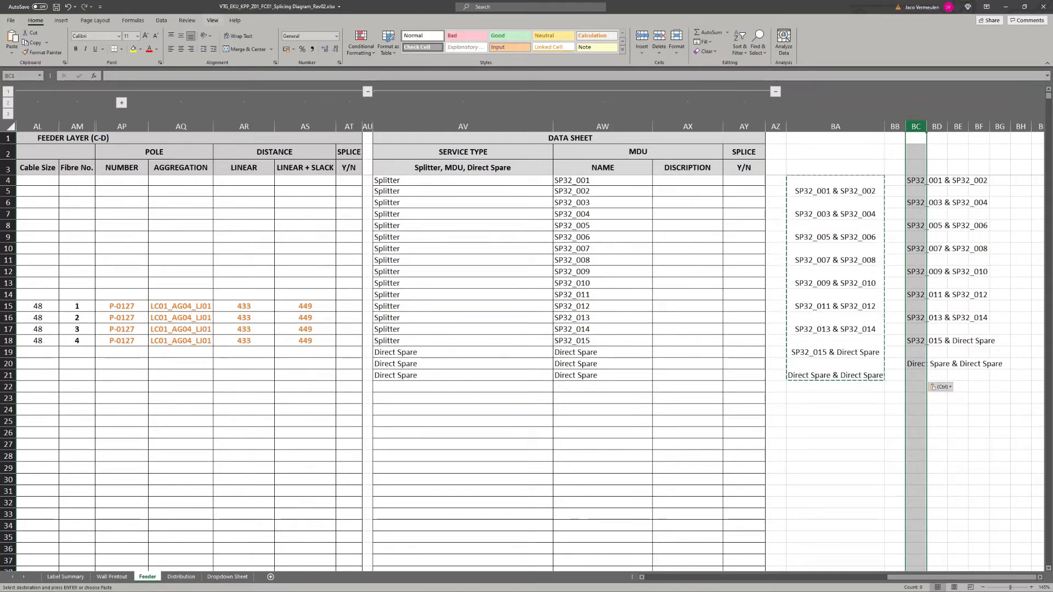
left_click(161, 21)
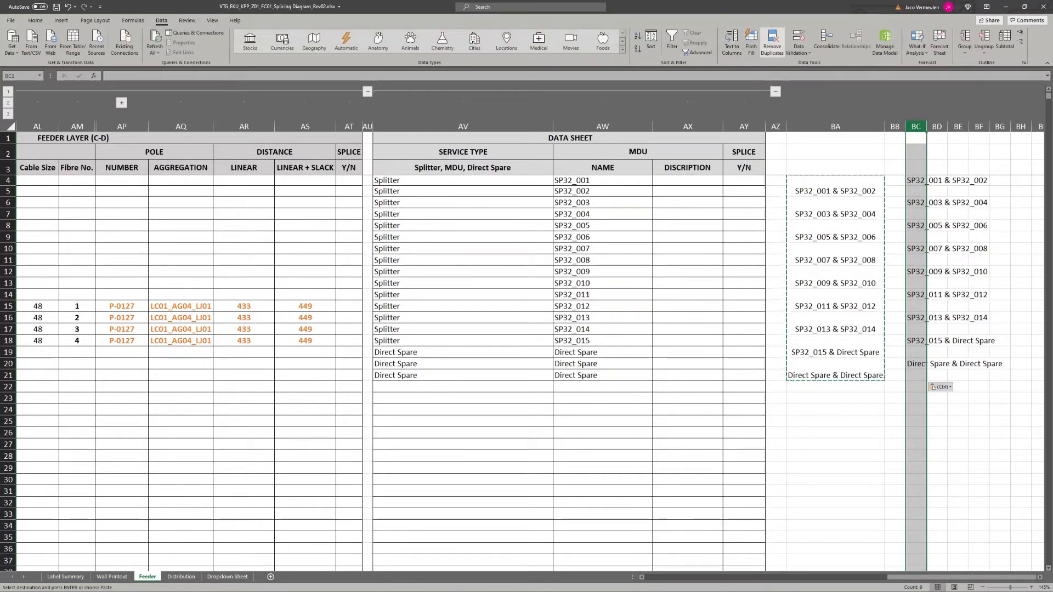
left_click(772, 41)
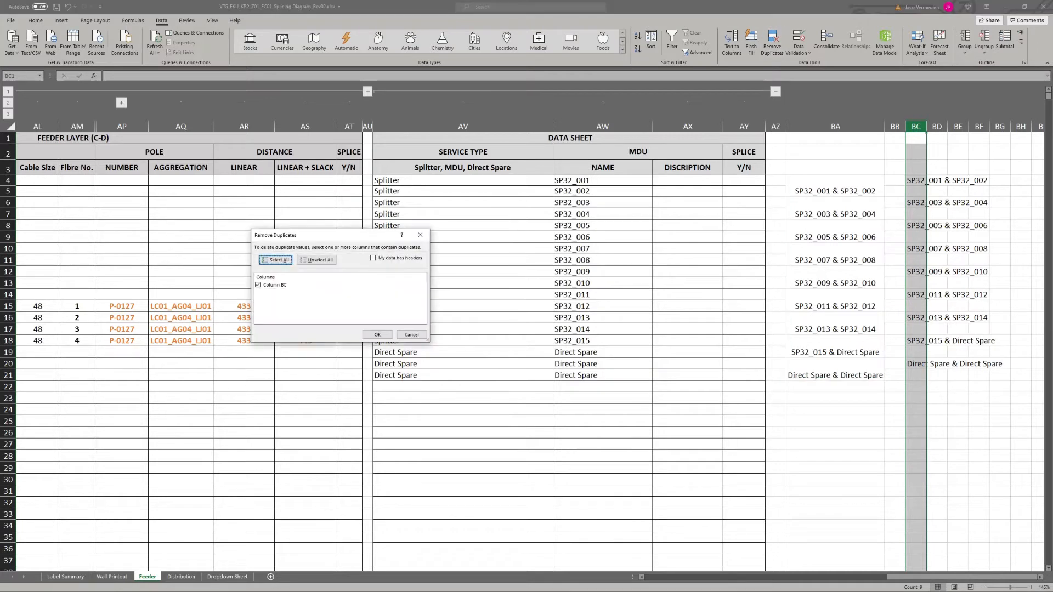
left_click(377, 334)
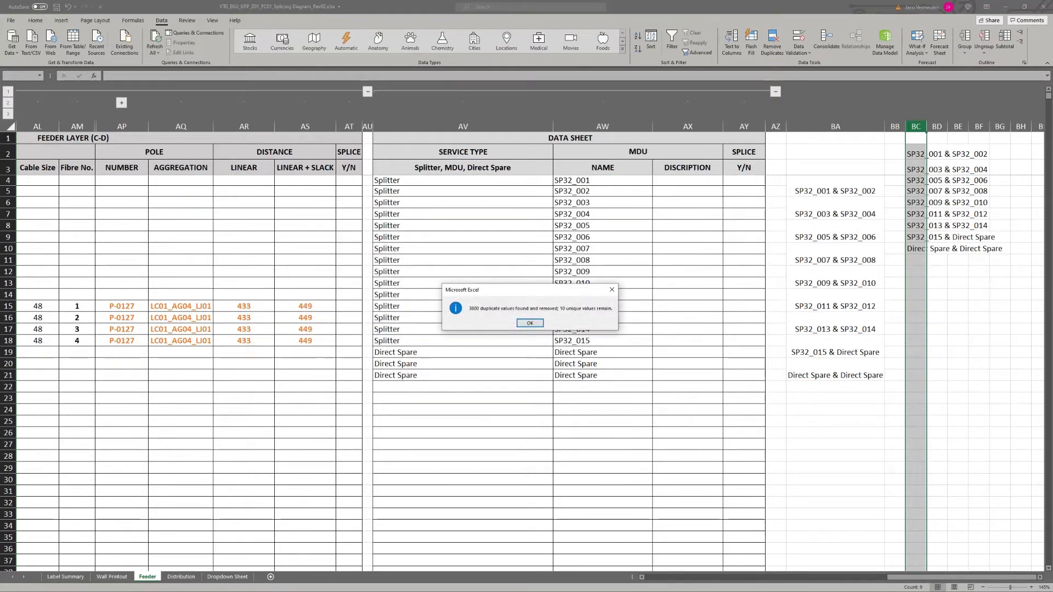
left_click(529, 323)
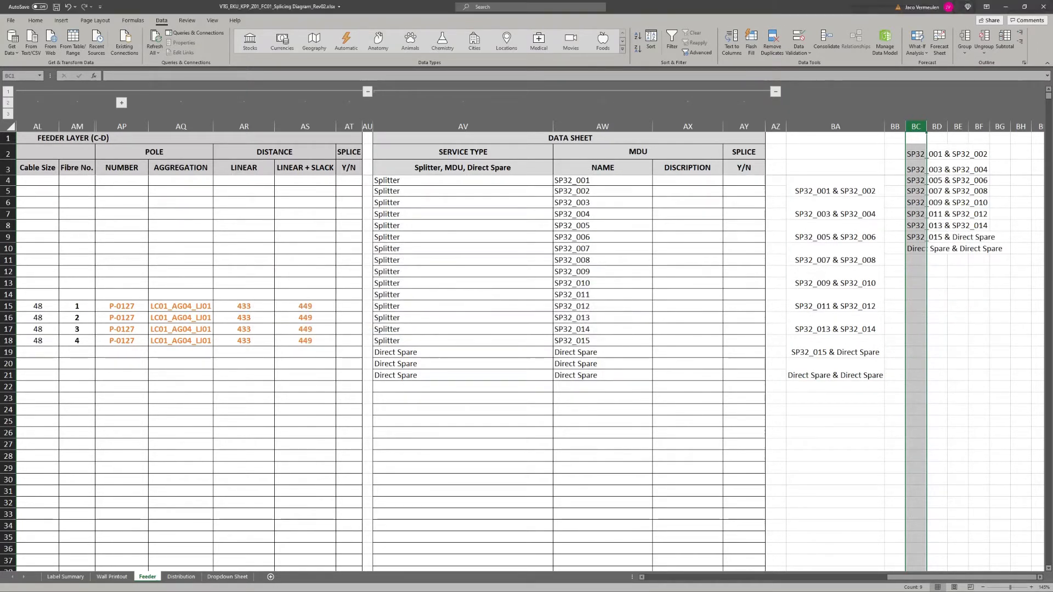
left_click_drag(916, 154, 926, 251)
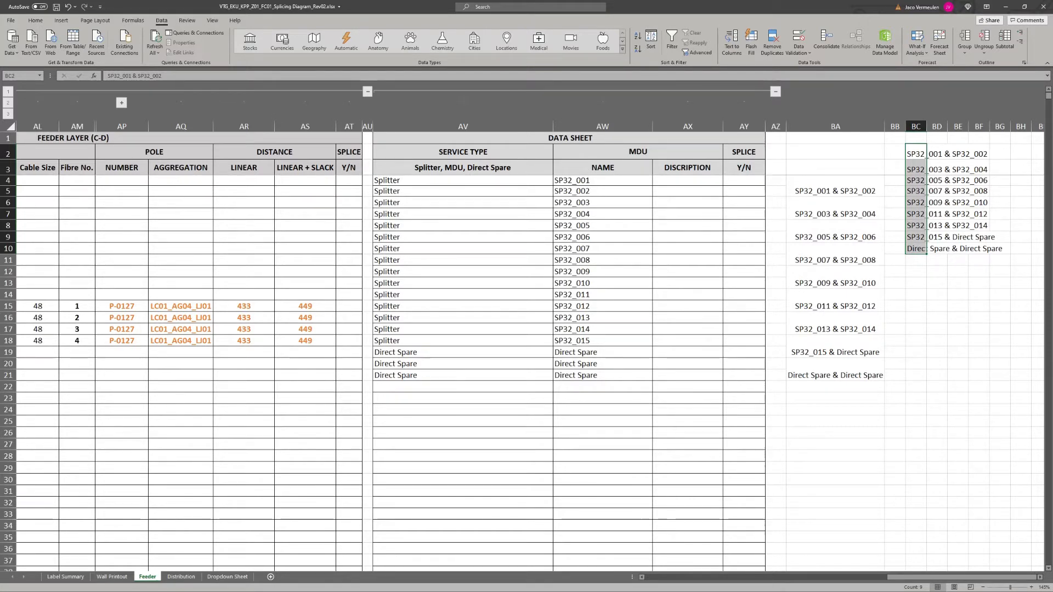
left_click(835, 369)
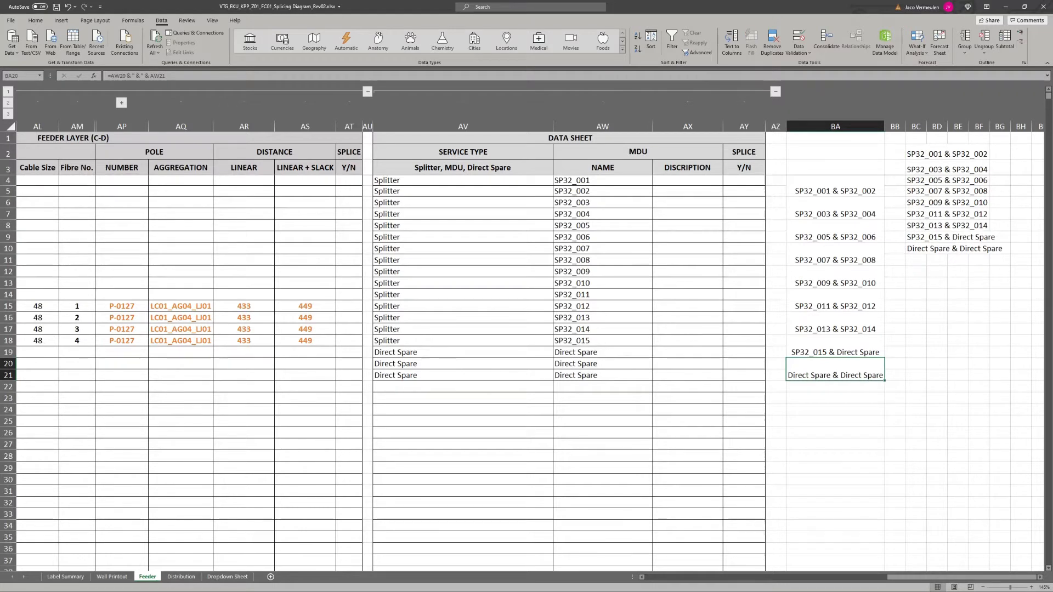
left_click_drag(915, 260, 916, 306)
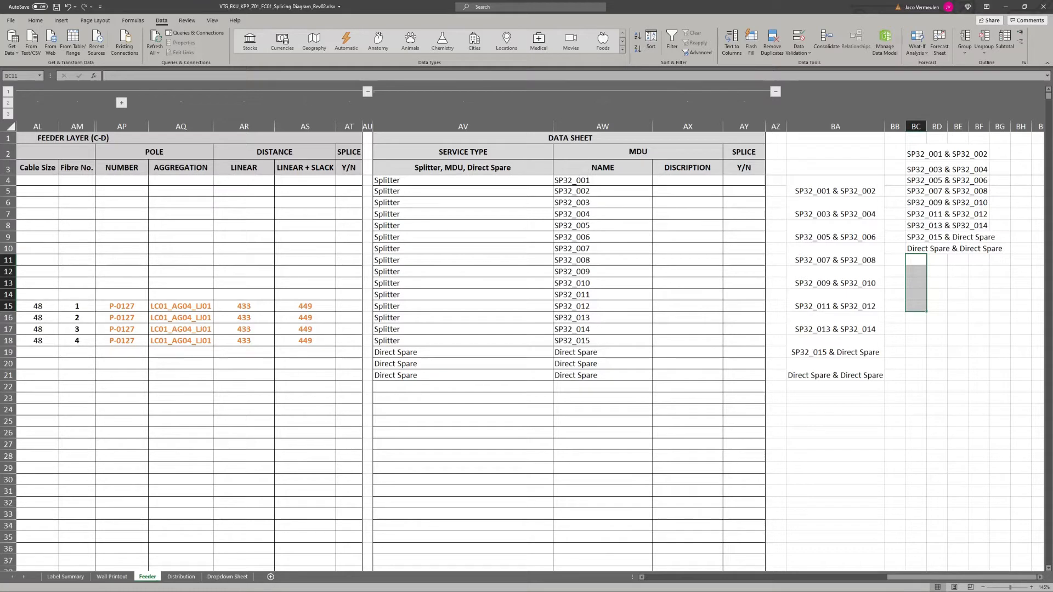
Step: Try to repeat the Direct Spare & Direct Spare pair from BC10 down through BC19, and clear the copies below BC10
left_click(835, 369)
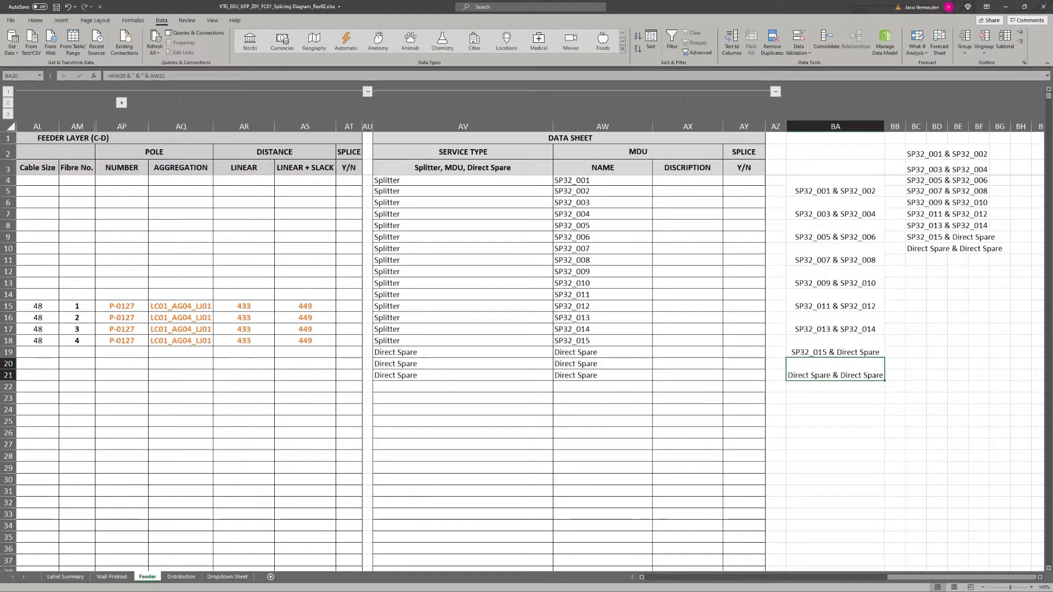
left_click(926, 250)
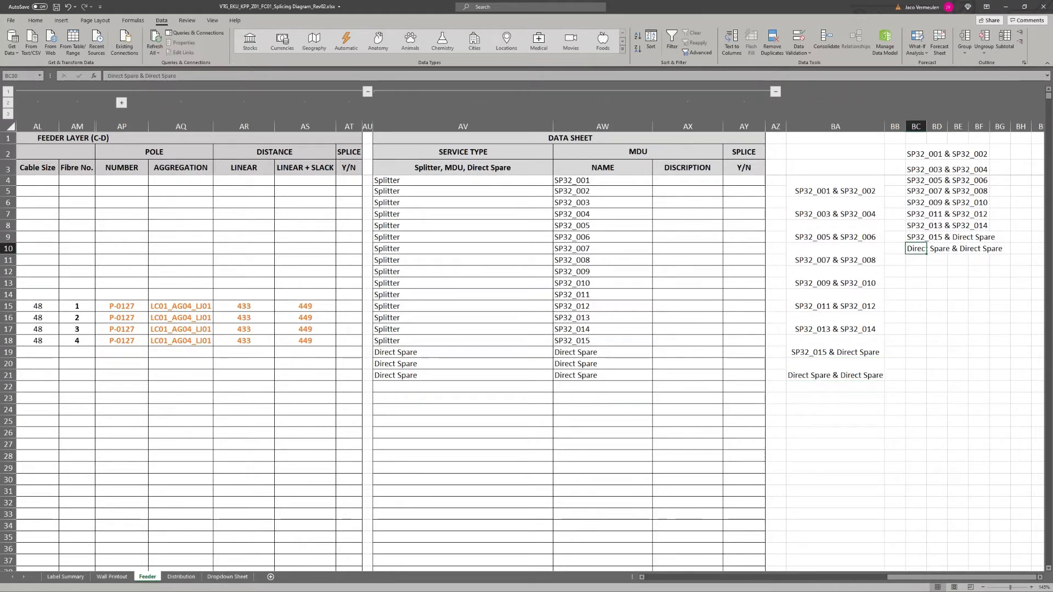
key("ctrl+c")
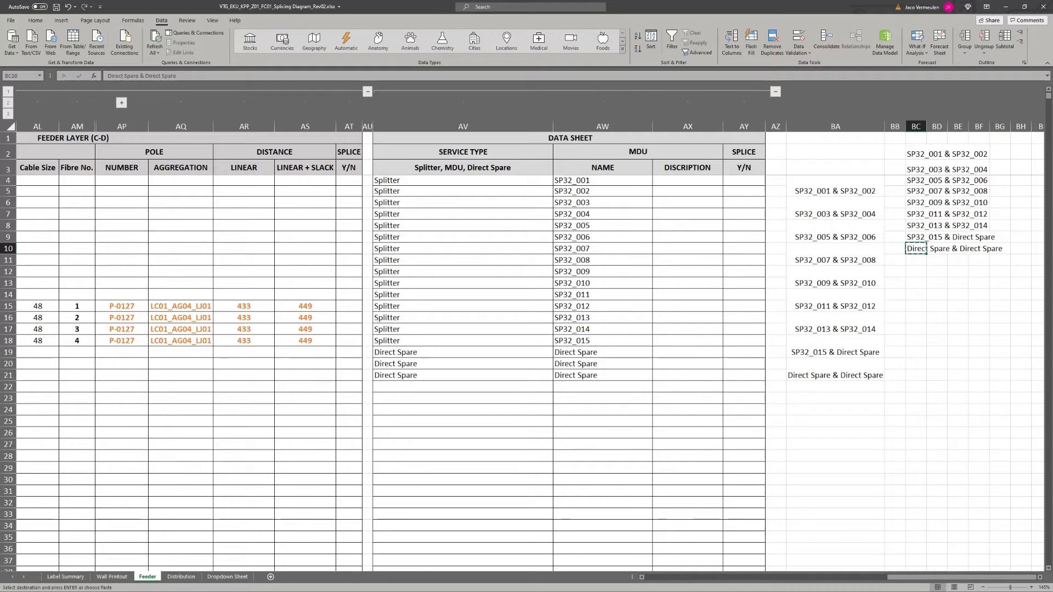
left_click_drag(916, 260, 915, 352)
key("ctrl+v")
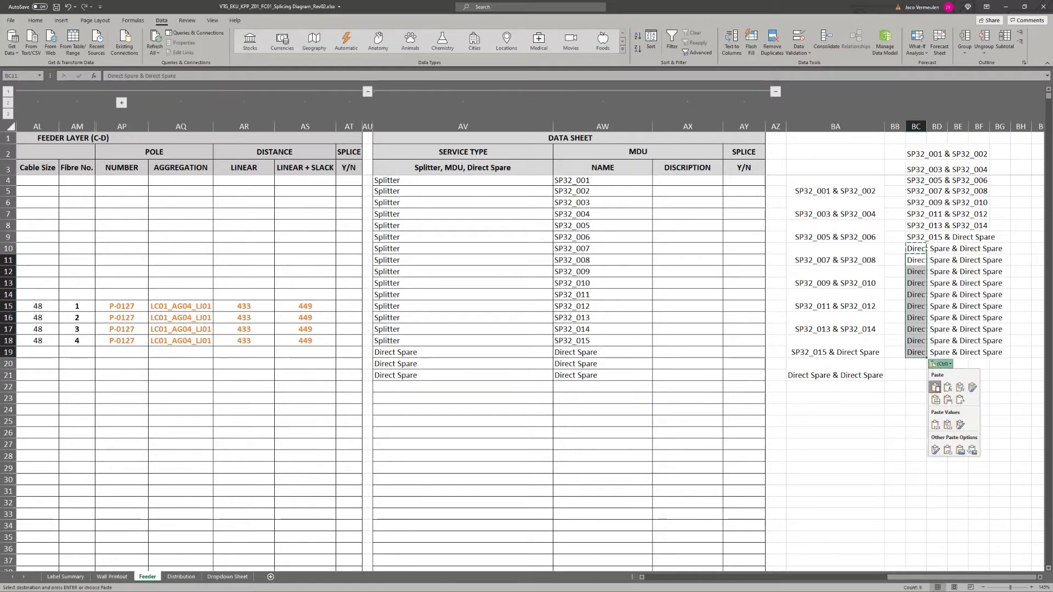
key("Escape")
left_click(957, 386)
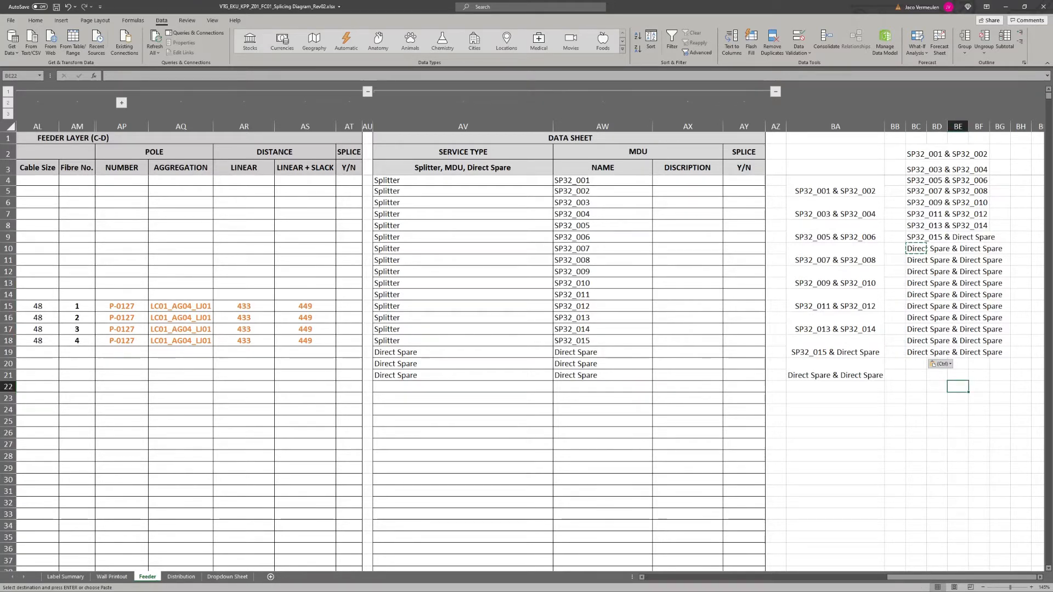
left_click_drag(916, 260, 916, 375)
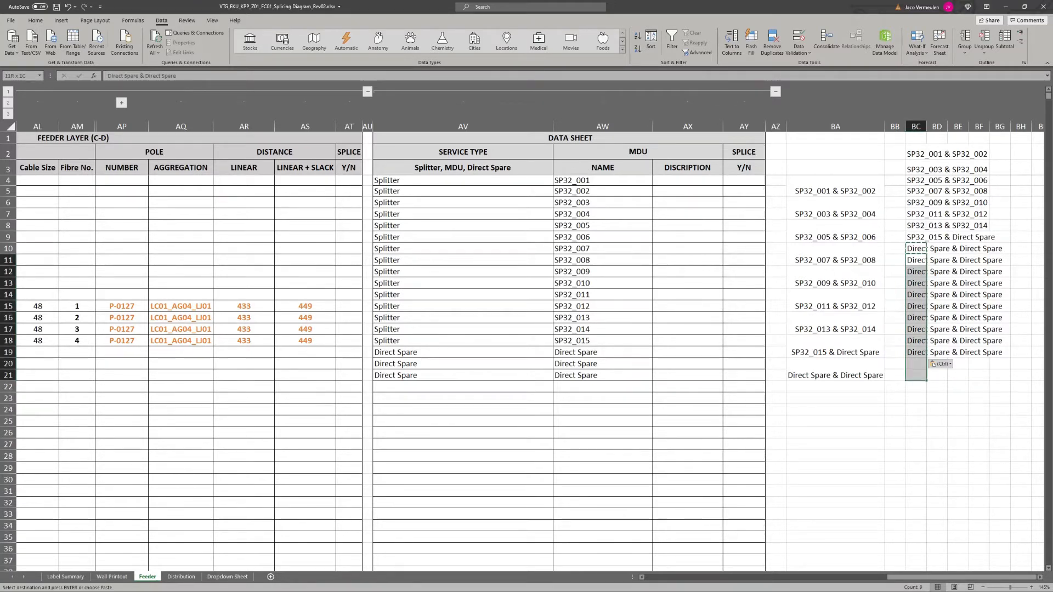
key("Delete")
Step: Copy the paired names in BC2:BC10 to the patching table's MDU - SPLITTER column starting at J3, and autofit column J
left_click_drag(915, 248, 916, 156)
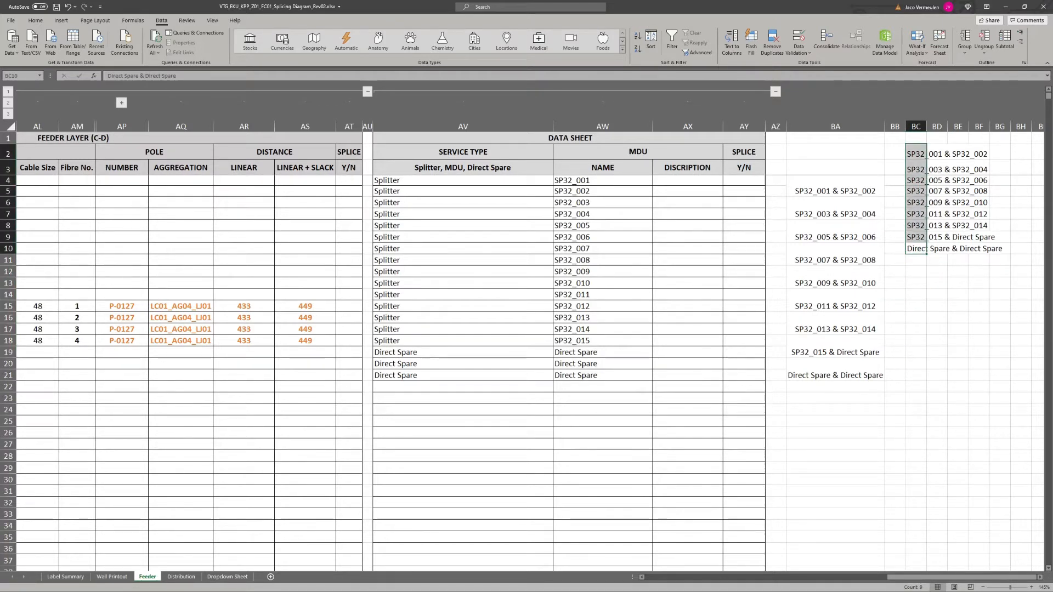
key("ctrl+c")
key("ctrl+q")
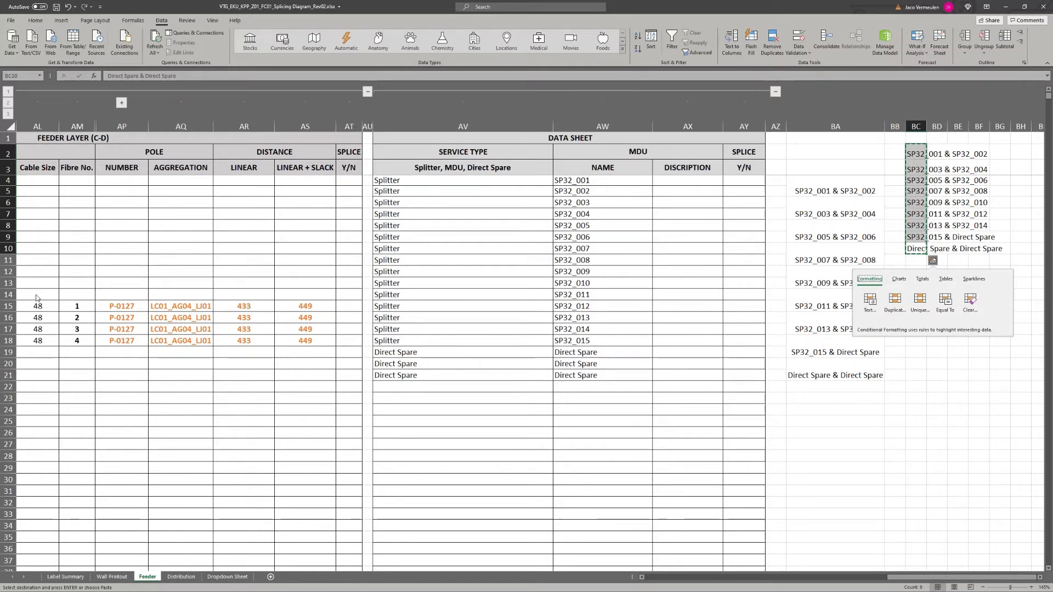
key("alt+Tab")
left_click(214, 140)
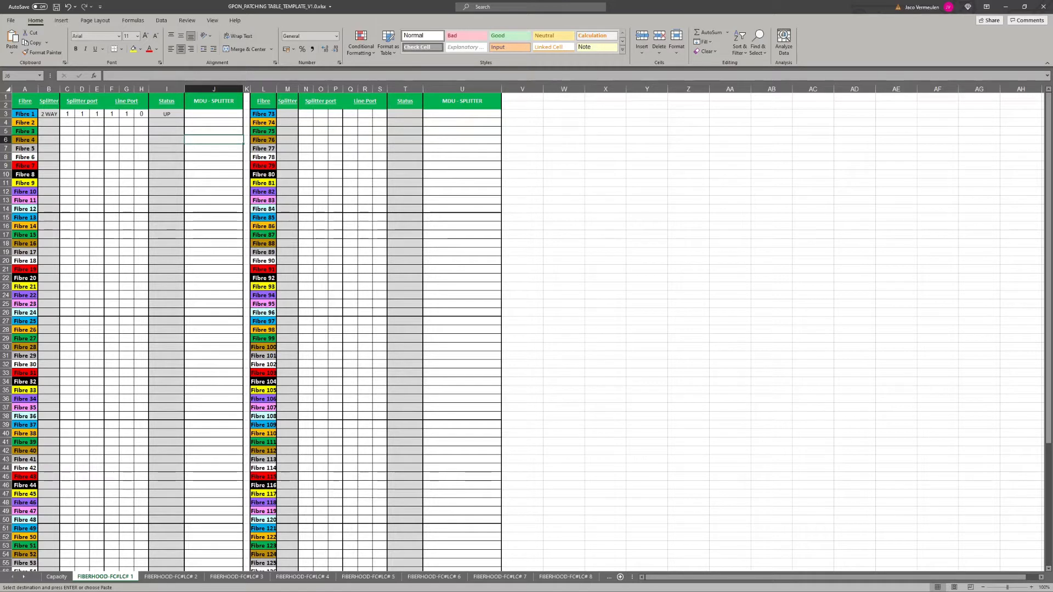
right_click(207, 114)
left_click(239, 158)
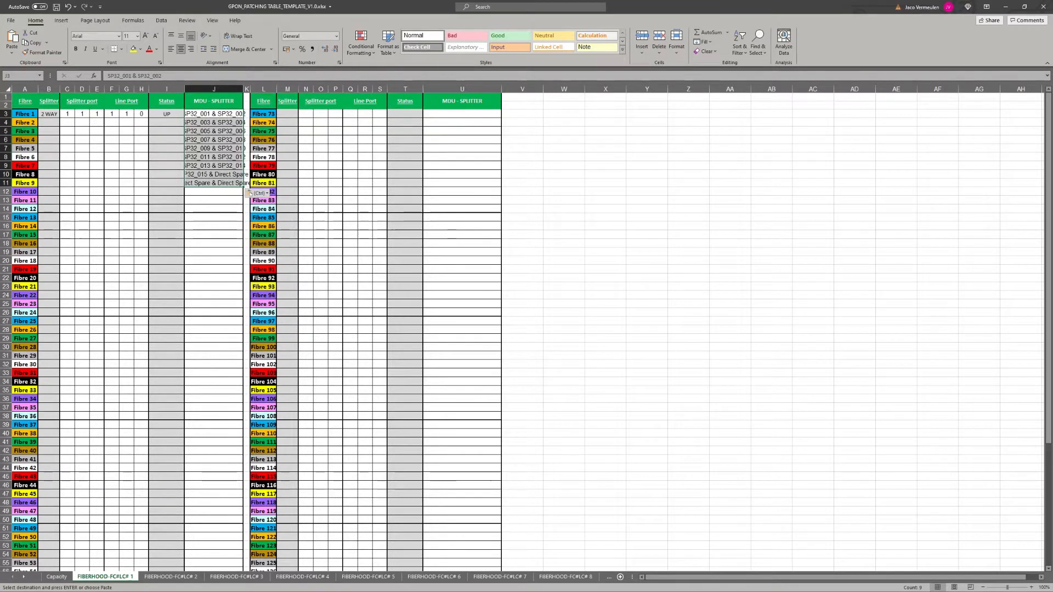
double_click(244, 88)
left_click(224, 243)
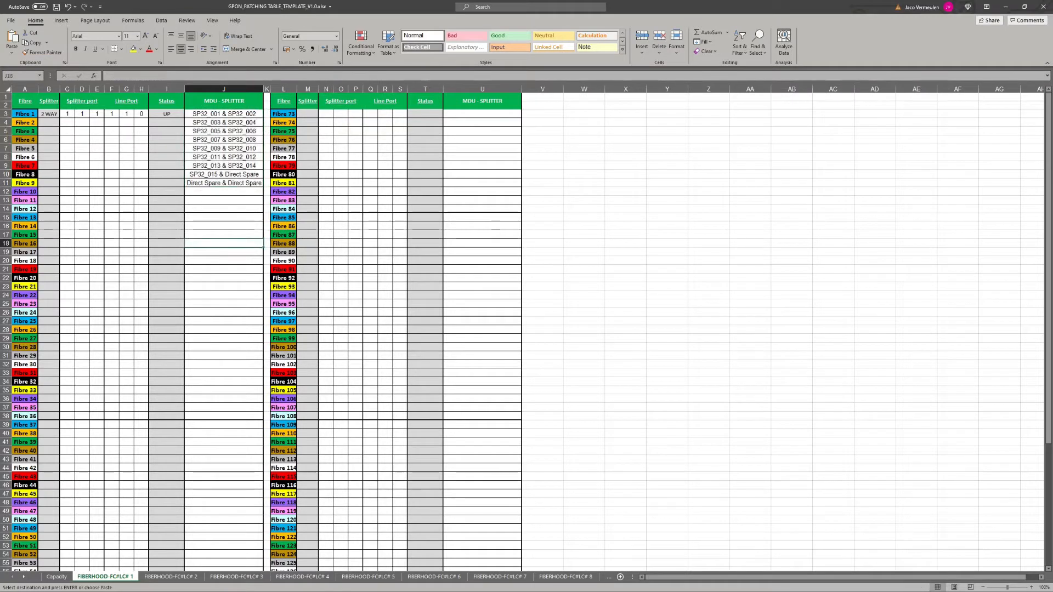
left_click_drag(224, 114, 223, 183)
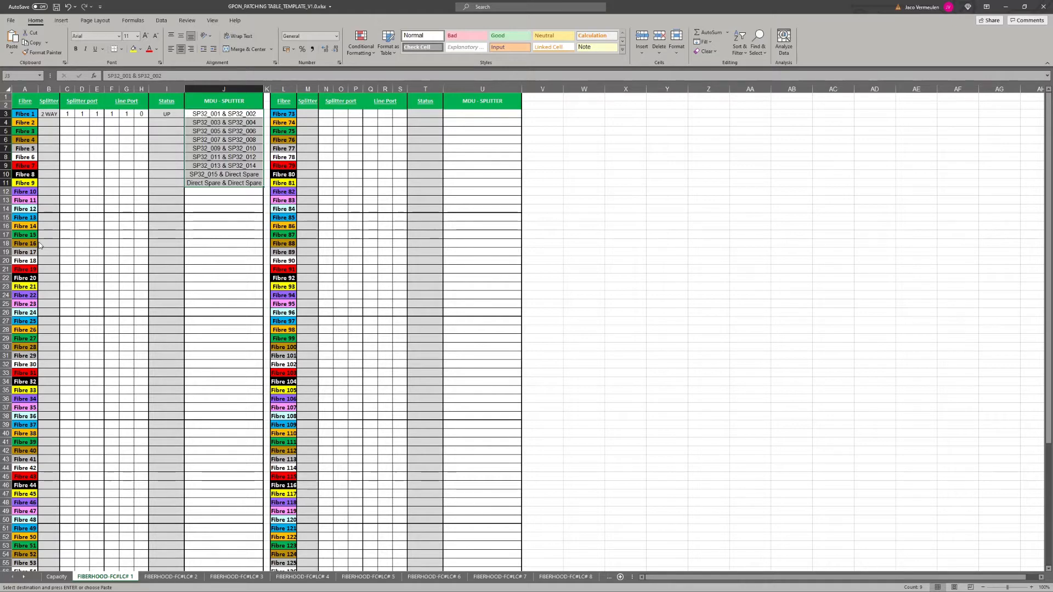
Step: Switch back to the splicing diagram workbook and examine the core route cable ID in O4 through its 144F part
key("alt+Tab")
key("ctrl+v")
left_click(244, 444)
key("Left")
key("Left")
key("Left")
key("Left")
key("Left")
key("Left")
key("Left")
key("Left")
key("Left")
key("Left")
key("Left")
key("Left")
key("Left")
key("Left")
key("Left")
key("Left")
key("Left")
key("Left")
key("Left")
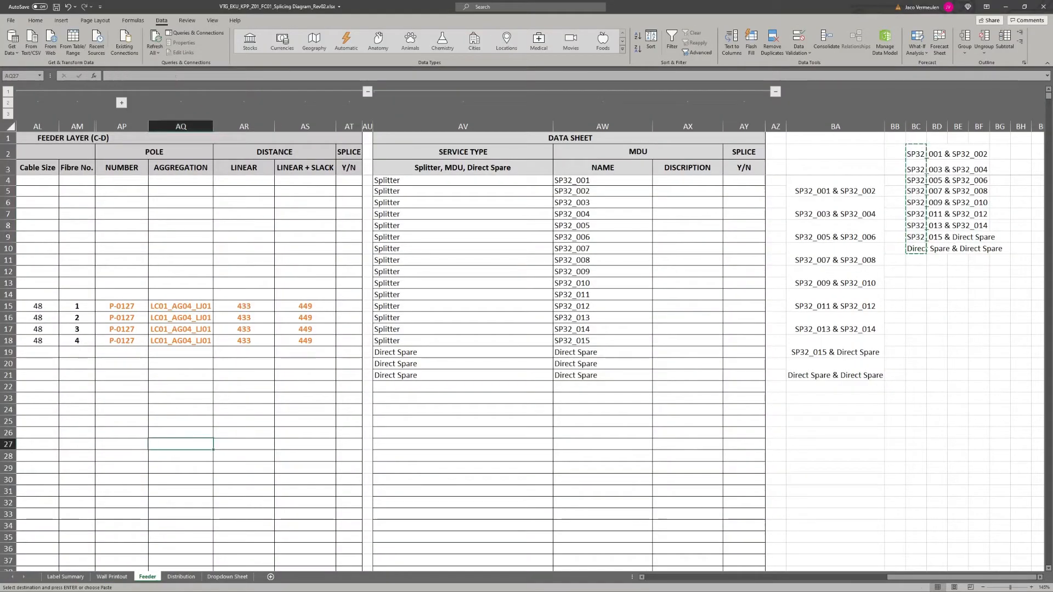
key("Left")
key("Left")
key("Left")
key("Left")
key("Left")
key("Left")
key("Left")
key("Left")
key("Left")
key("Left")
key("Left")
key("Left")
key("Left")
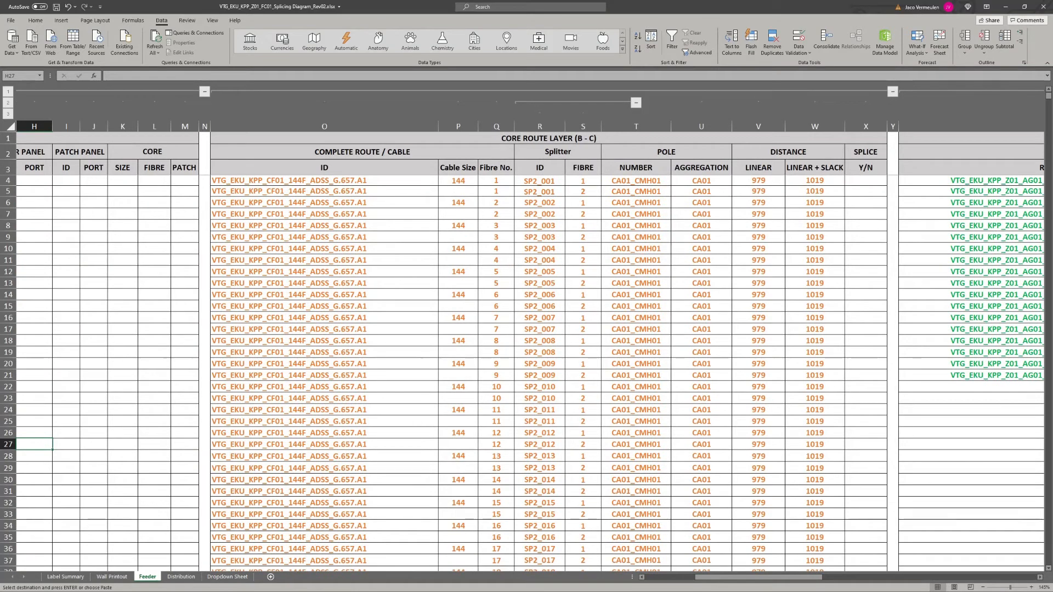
double_click(287, 180)
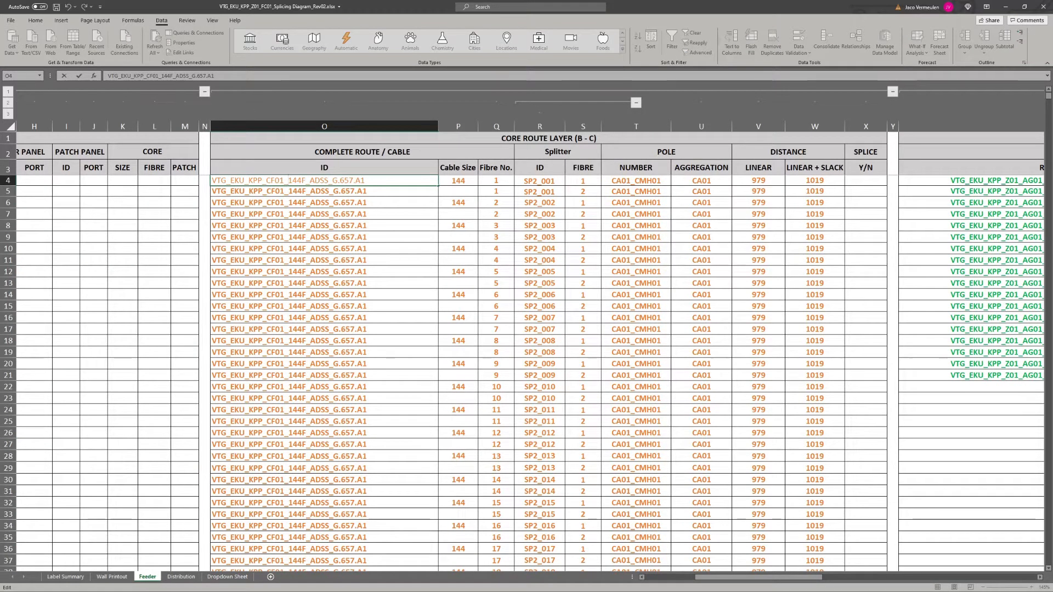
left_click(306, 181)
left_click_drag(306, 181, 211, 180)
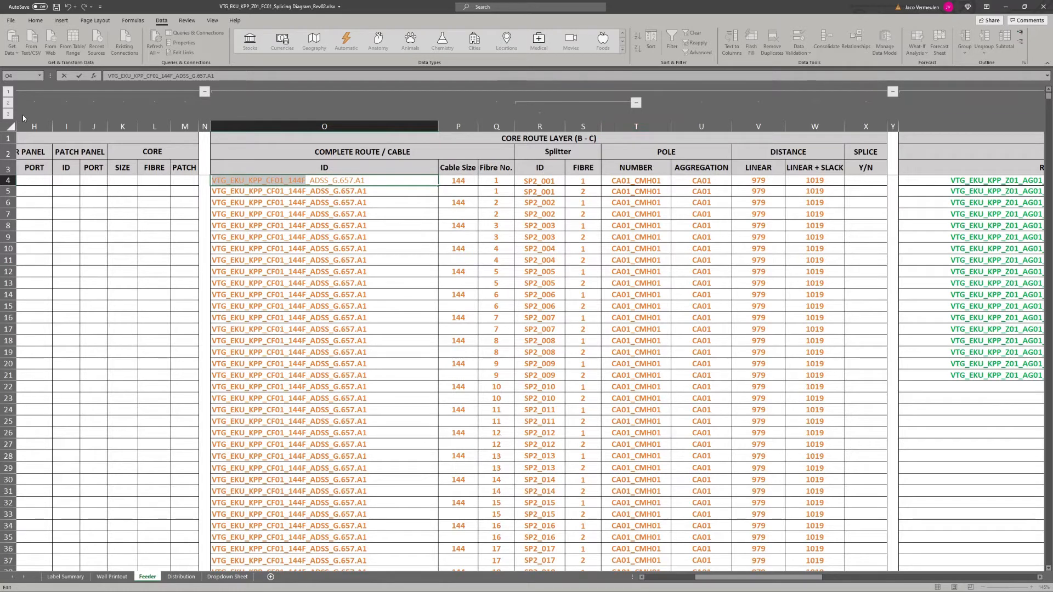
Step: Switch to File Explorer and open the Network Lable Standards Doc Rev.03 PDF from the HLD templates folder
key("alt+Tab")
left_click(694, 174)
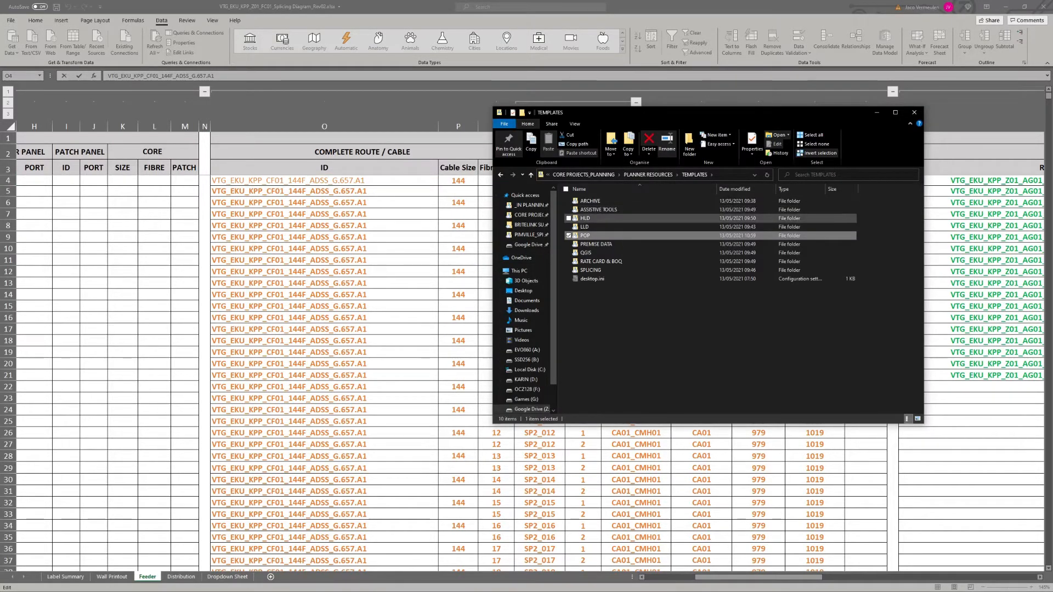
left_click(585, 218)
double_click(585, 218)
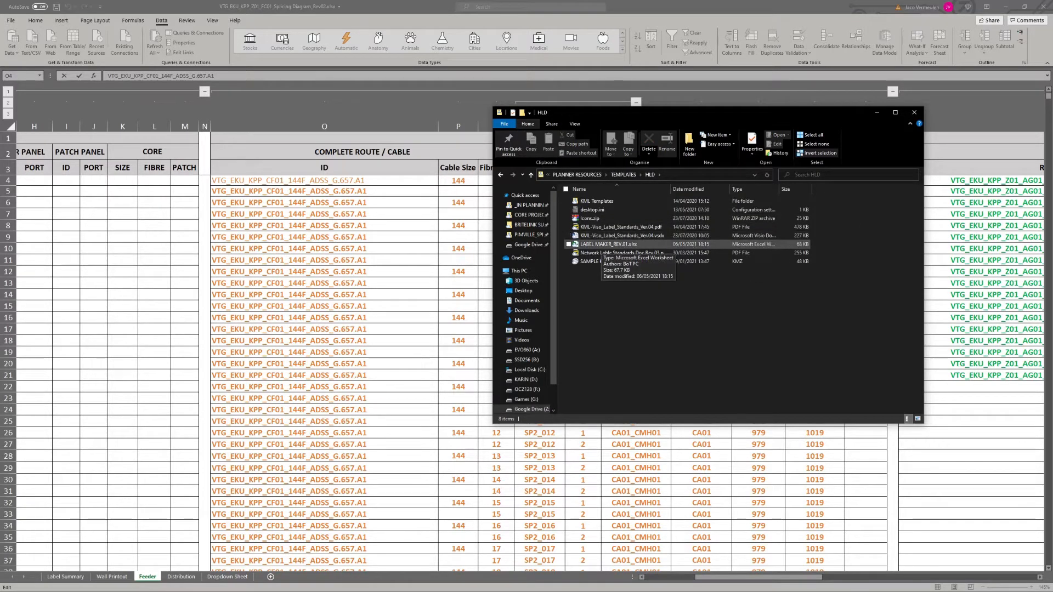
double_click(592, 253)
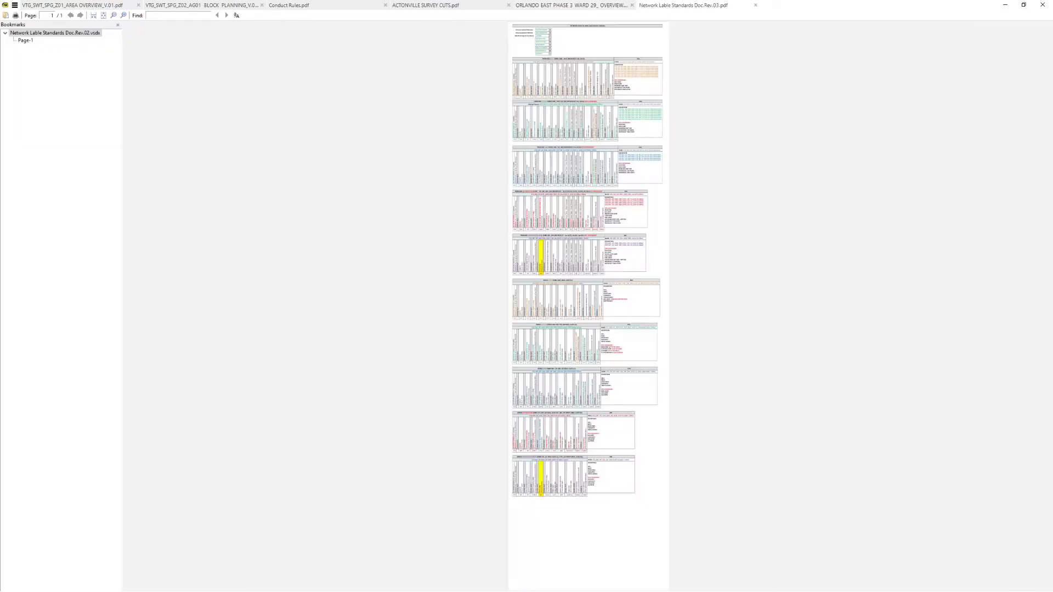
Step: Examine the label standards for the trenched and aerial core cables, focusing on the core cable code in the aerial core name
scroll(588, 46, "up", 6)
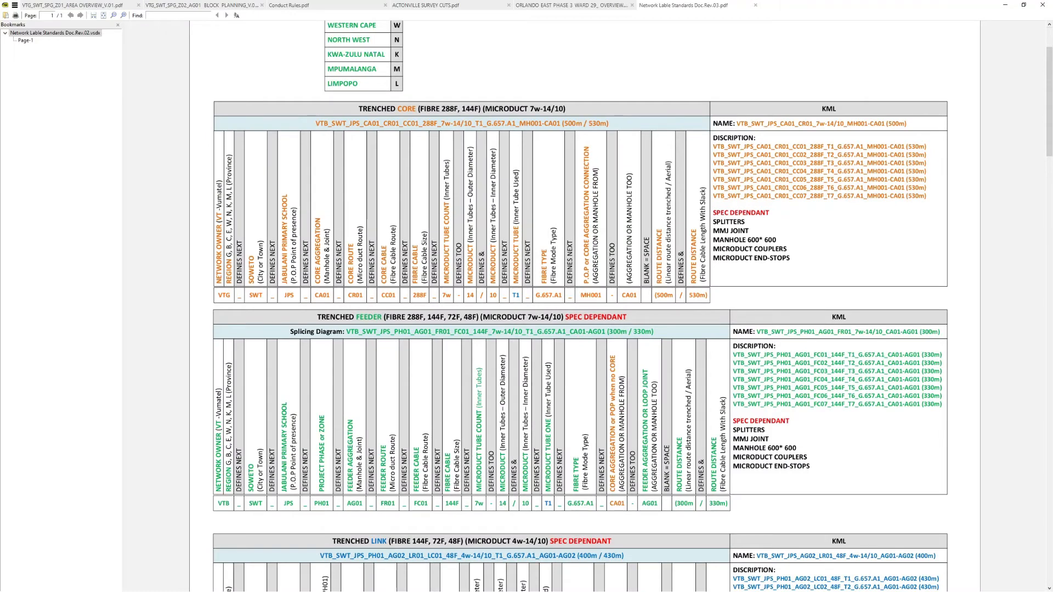
left_click_drag(323, 124, 400, 123)
left_click(406, 124)
scroll(410, 123, "down", 10)
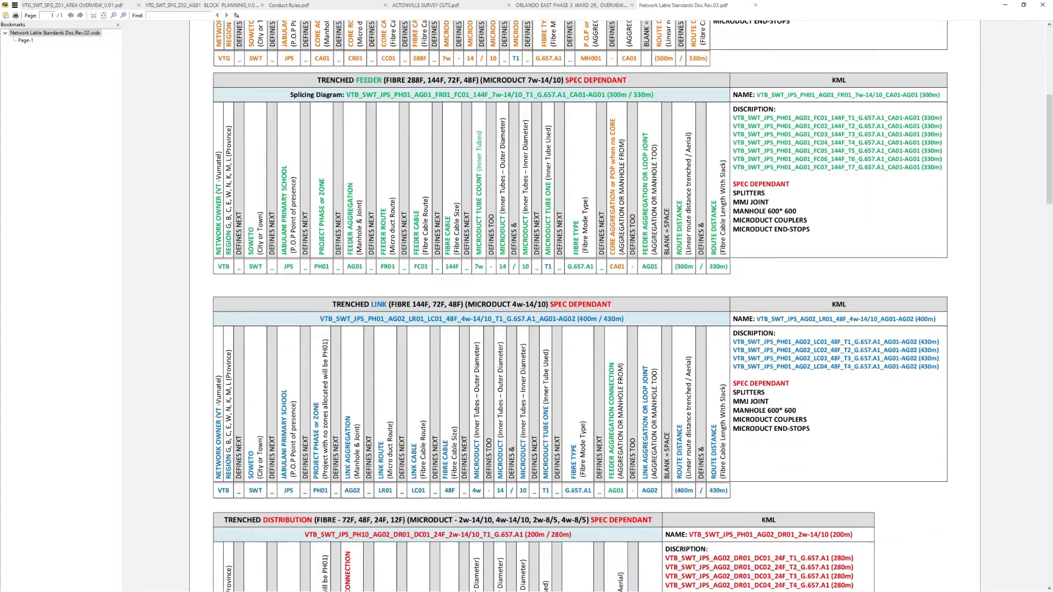
scroll(630, 306, "down", 13)
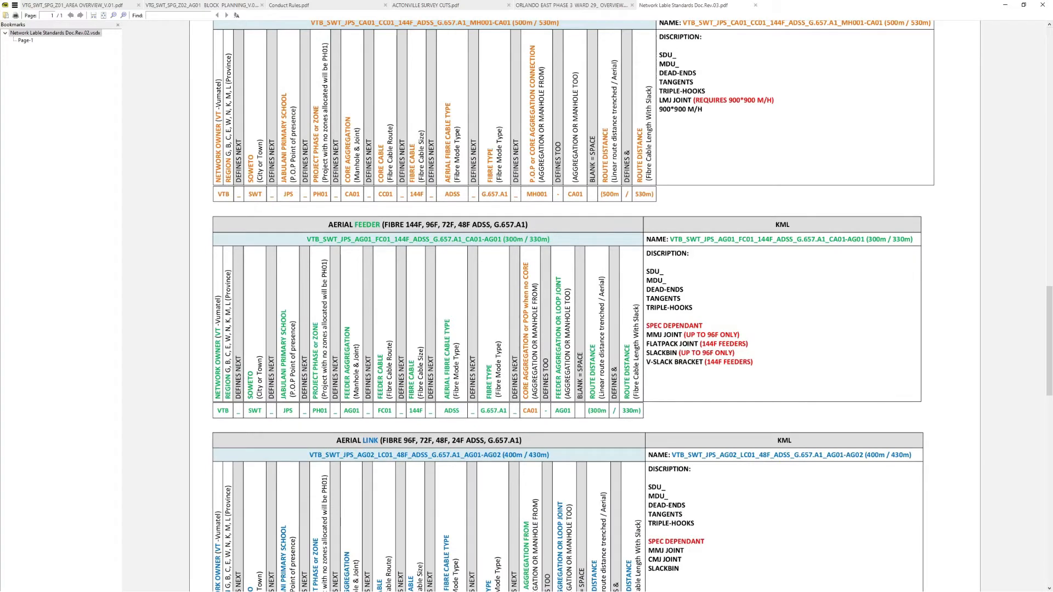
scroll(573, 306, "up", 4)
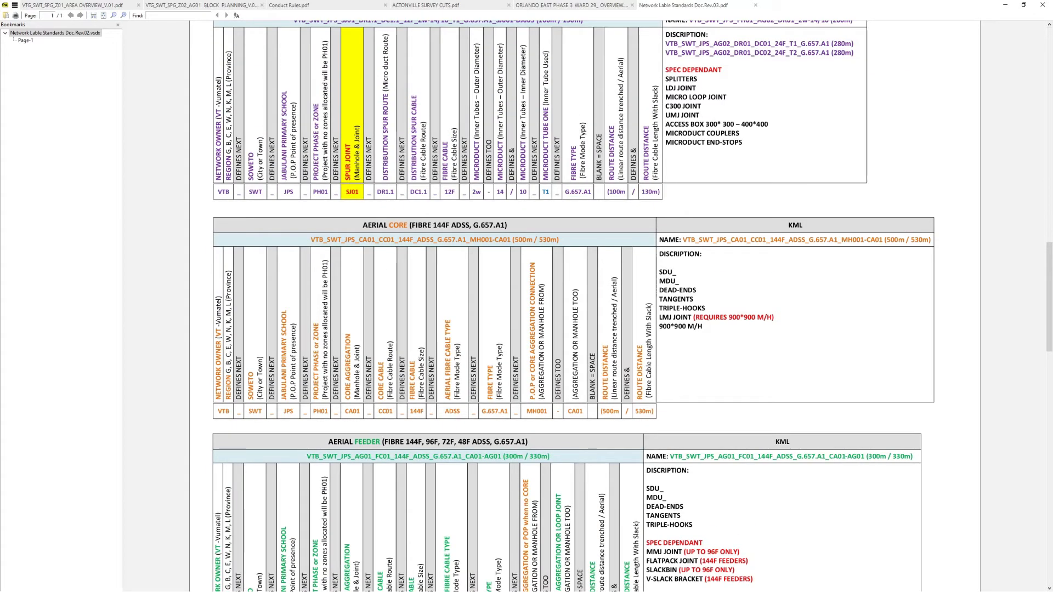
left_click_drag(378, 239, 387, 239)
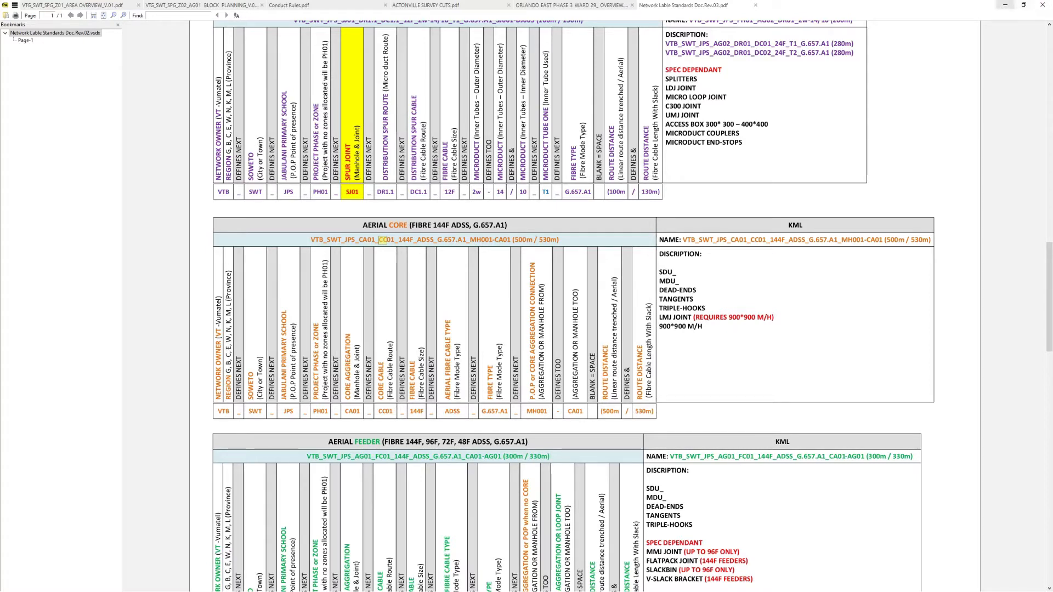
Step: Return to the splicing diagram workbook and check the core cable code in the O4 route ID against the standard
left_click(1005, 5)
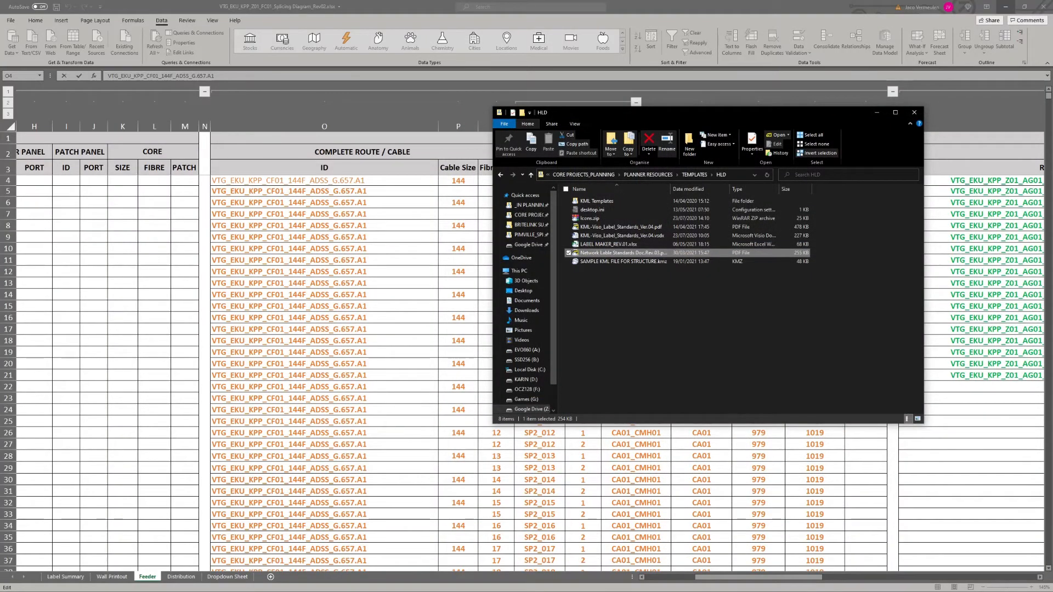
key("alt+Tab")
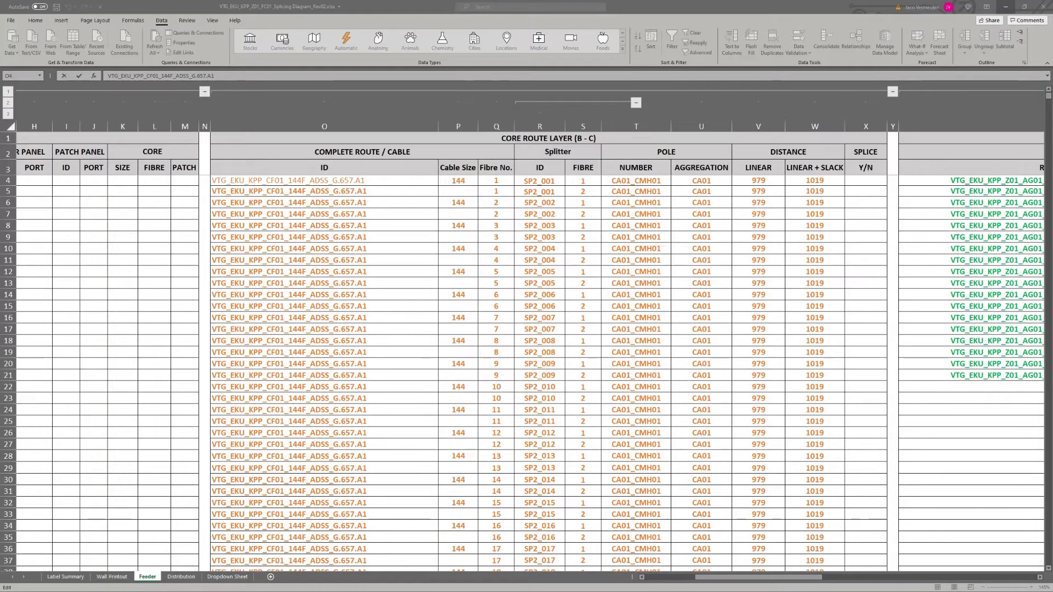
left_click(279, 180)
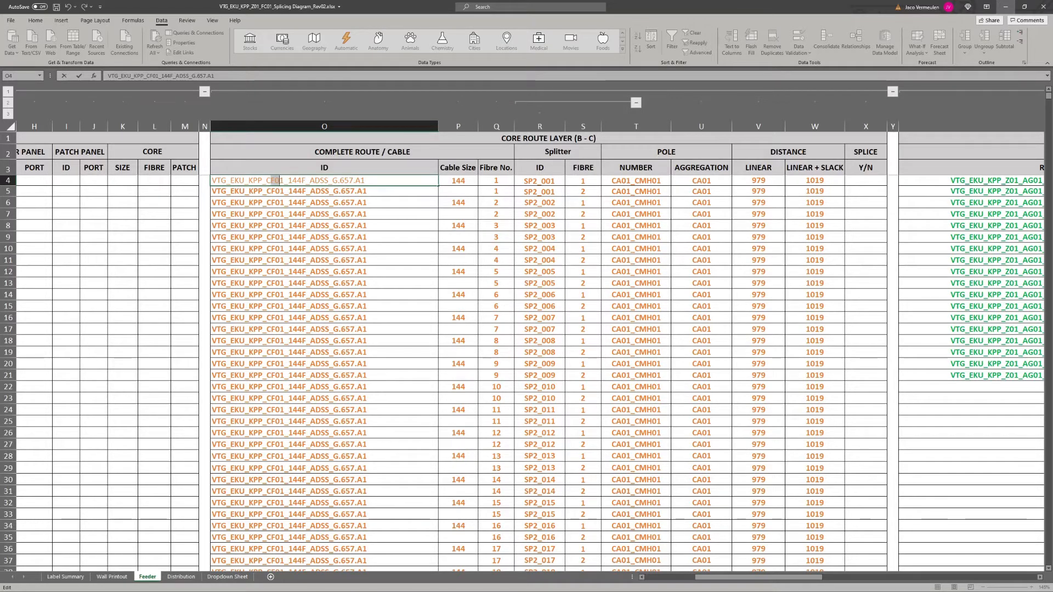
key("Return")
Step: Clear the helper lists of paired names in columns BA and BC beside the Feeder data sheet
key("Return")
key("Return")
key("Return")
key("Return")
key("Return")
key("Return")
key("Return")
key("Return")
key("Return")
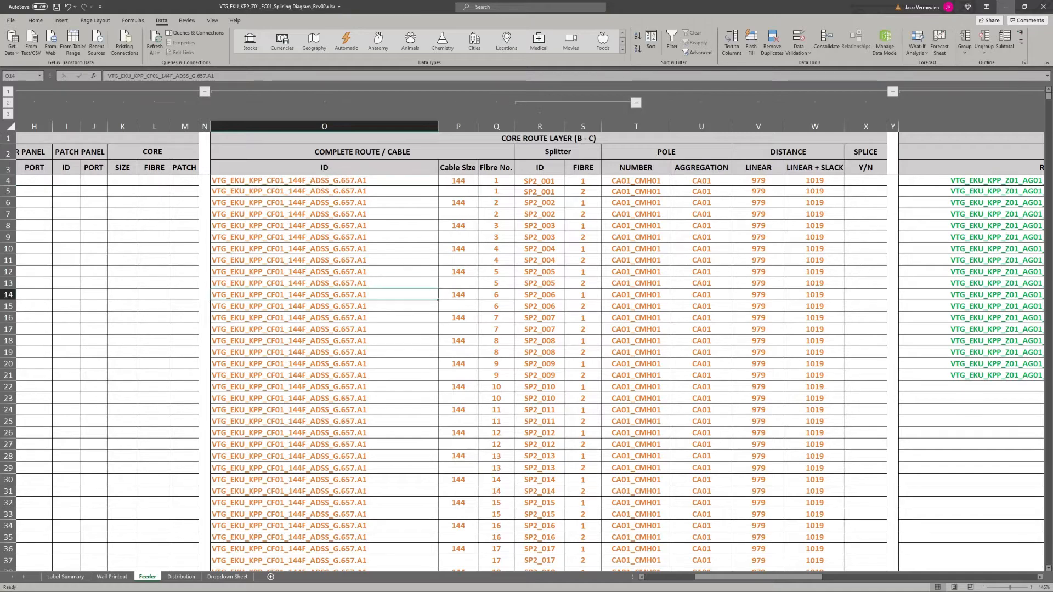
key("Right")
key("Right")
key("Right")
key("Right")
key("Right")
key("Right")
key("Right")
key("Right")
key("Right")
key("Right")
key("Right")
key("Right")
key("Right")
key("Right")
key("Right")
key("Right")
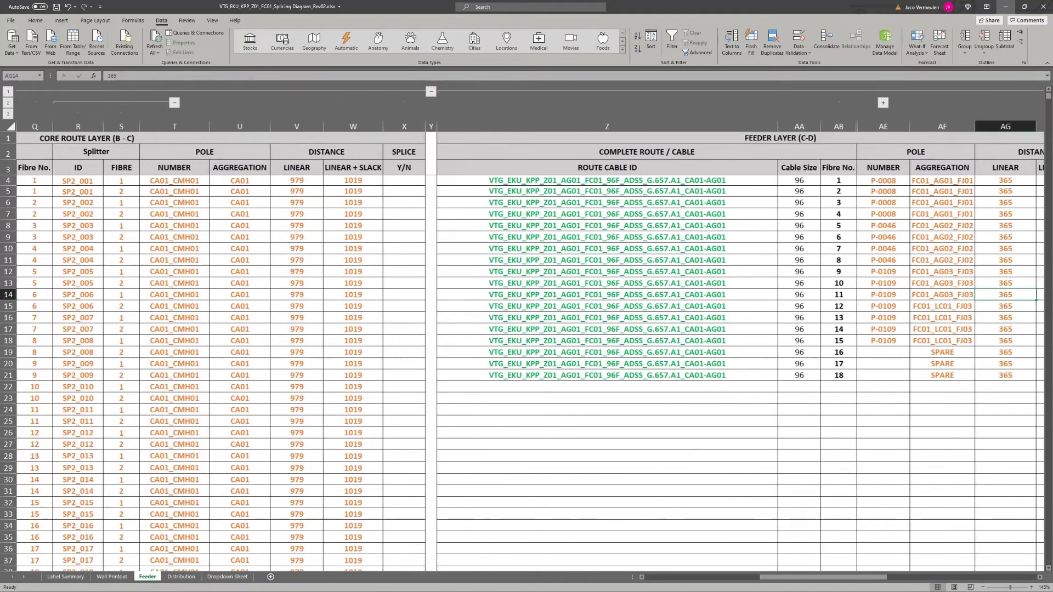
key("Right")
key("Right")
key("Right")
key("Right")
key("Right")
key("Right")
key("Right")
key("Right")
key("Right")
key("Right")
key("Right")
key("Right")
key("Right")
key("Right")
key("Right")
key("Right")
key("Right")
key("Right")
key("Right")
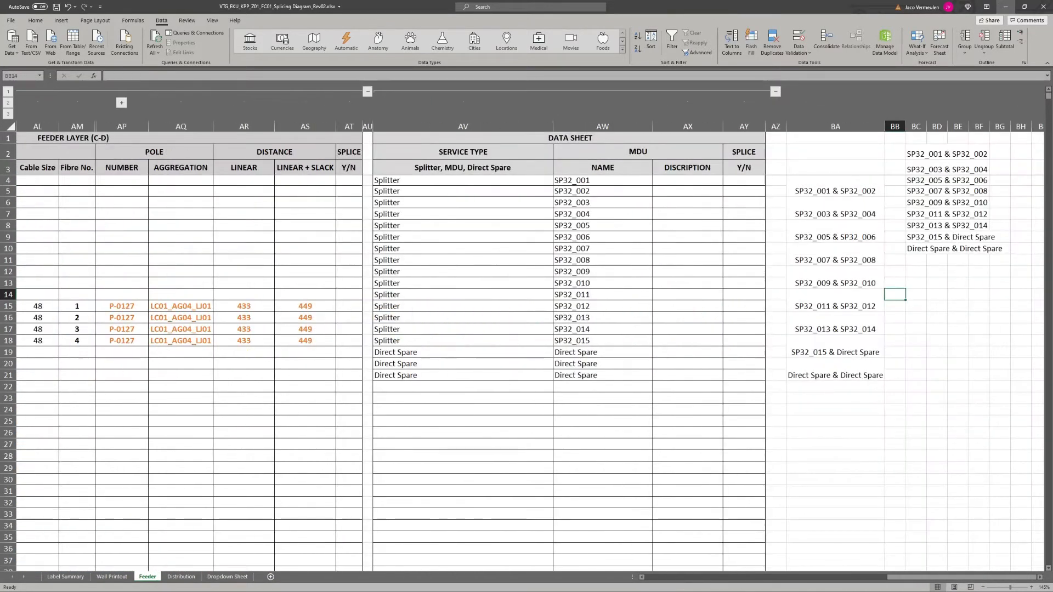
left_click_drag(916, 153, 920, 249)
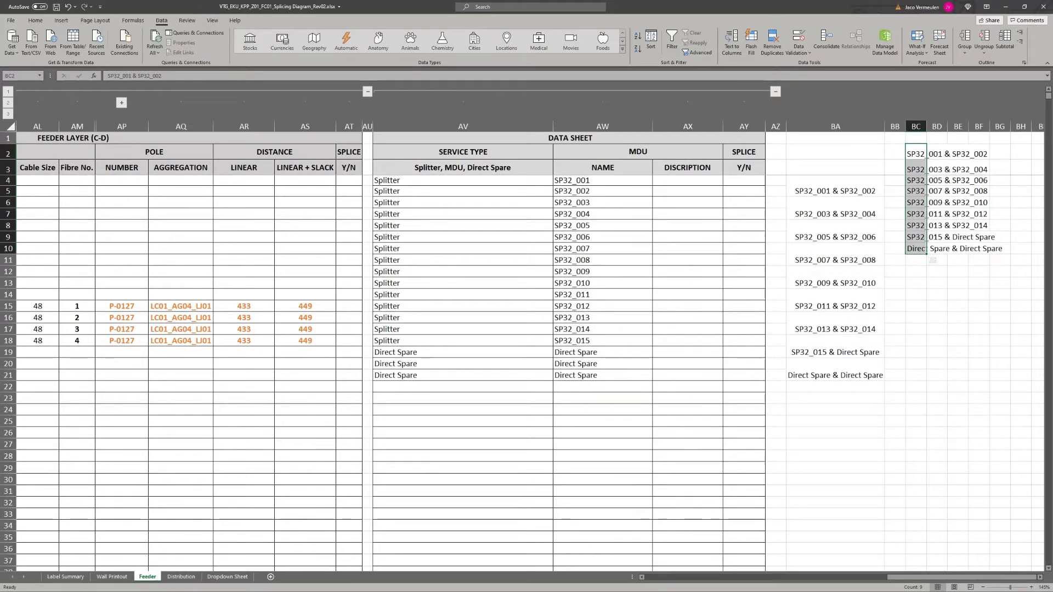
left_click_drag(835, 138, 967, 460)
key("Delete")
Step: Clear the three Direct Spare entries from the MDU Name cells AW19:AW21
left_click(602, 364)
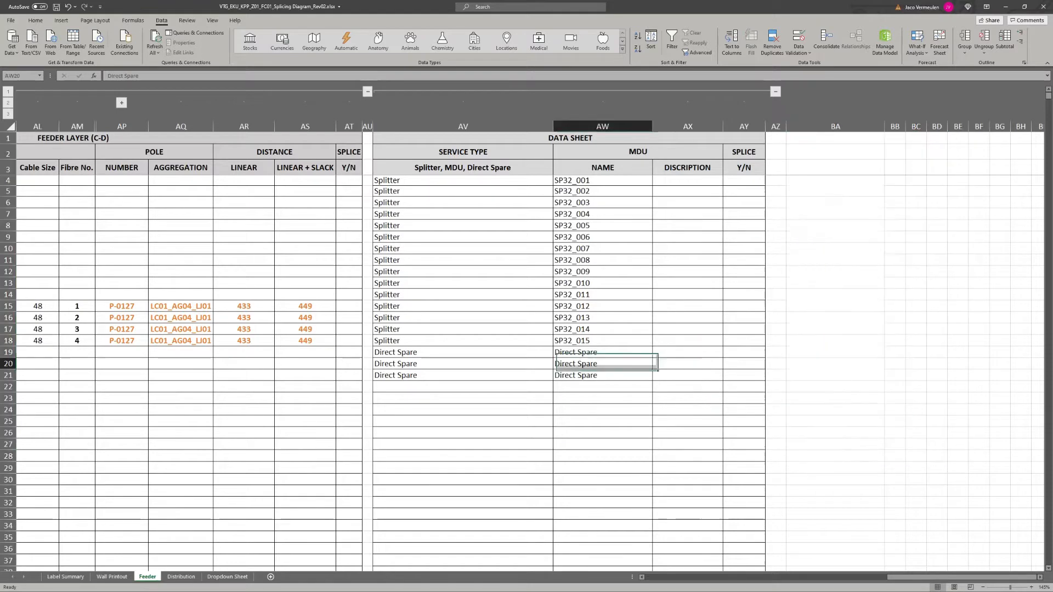
left_click_drag(602, 353, 602, 375)
key("Delete")
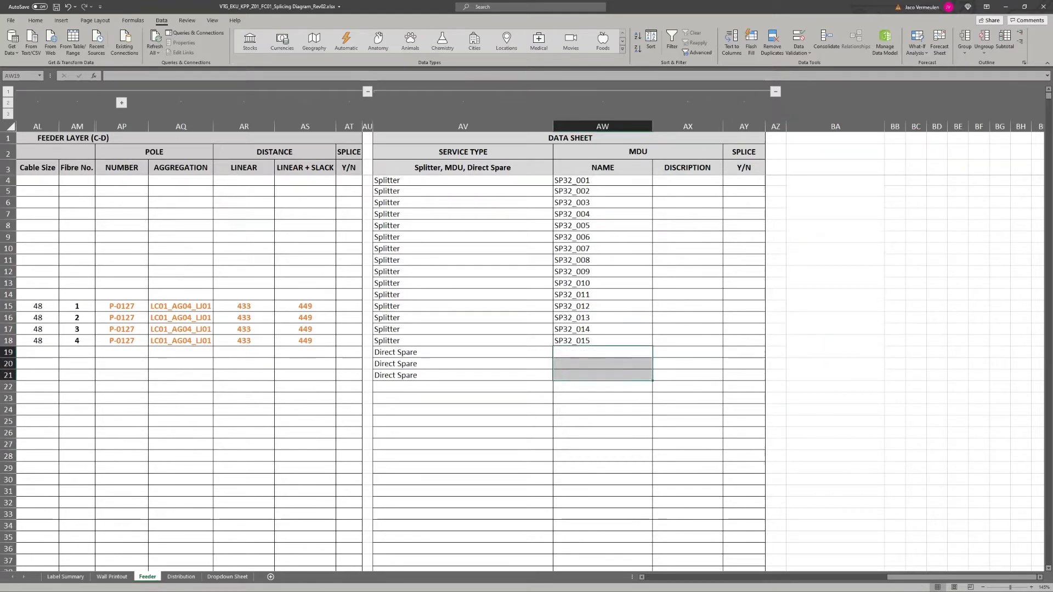
Step: Close the splicing diagram workbook without saving its changes, returning to the GPON patching table
left_click(894, 329)
left_click(1043, 6)
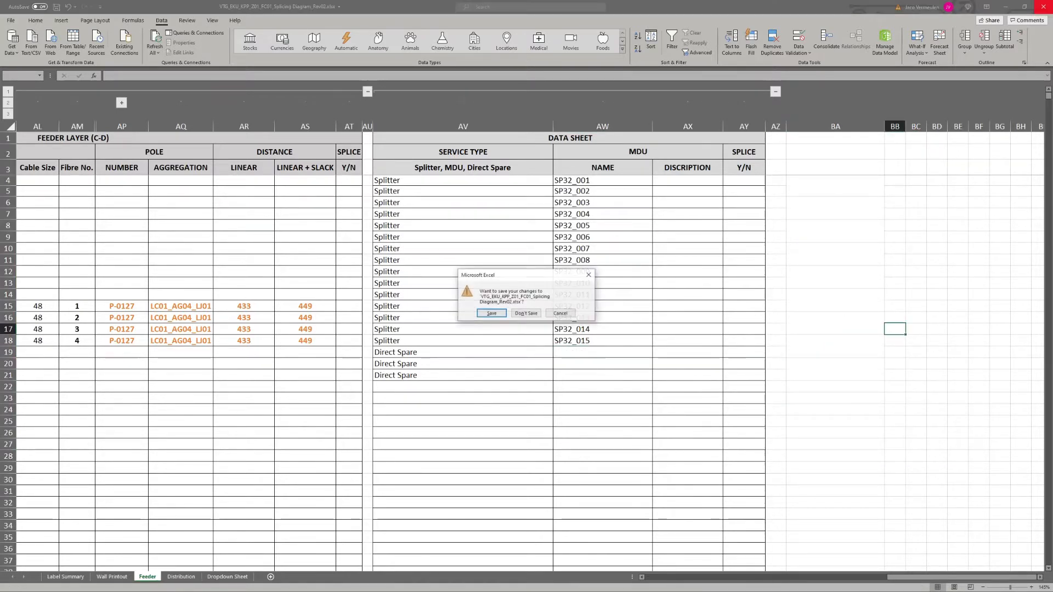
left_click(526, 312)
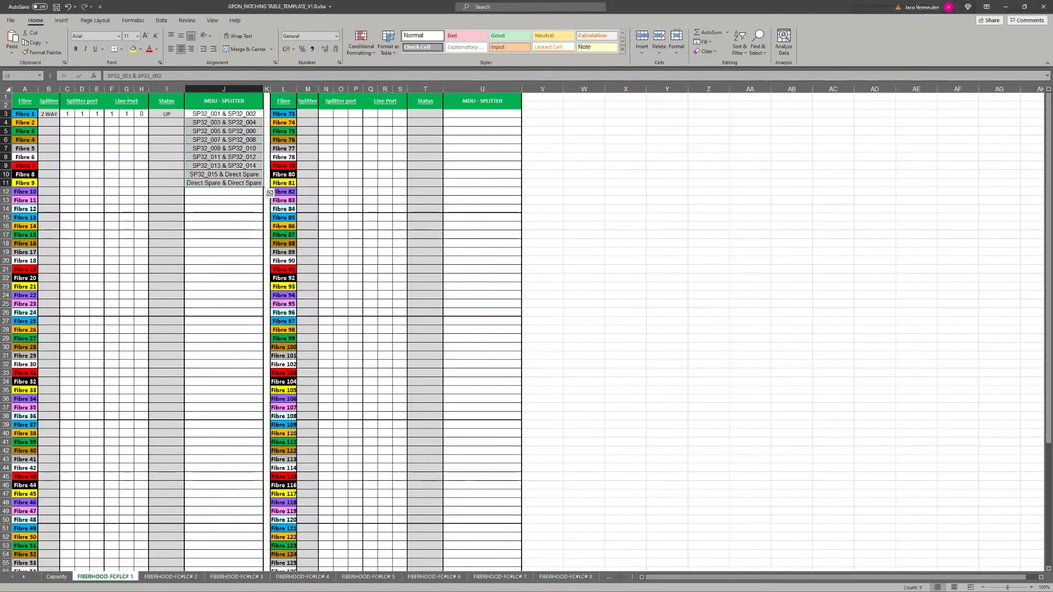
Step: Switch to the FC02 splicing diagram workbook and examine the Direct Spare rows in the Feeder sheet's Data Sheet section
left_click(224, 192)
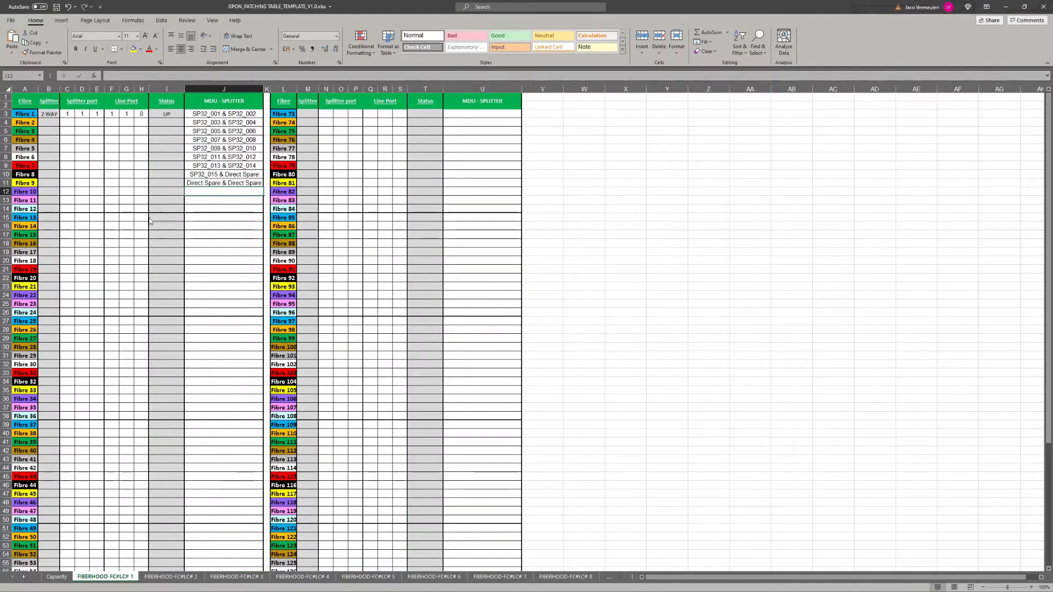
key("alt+Tab")
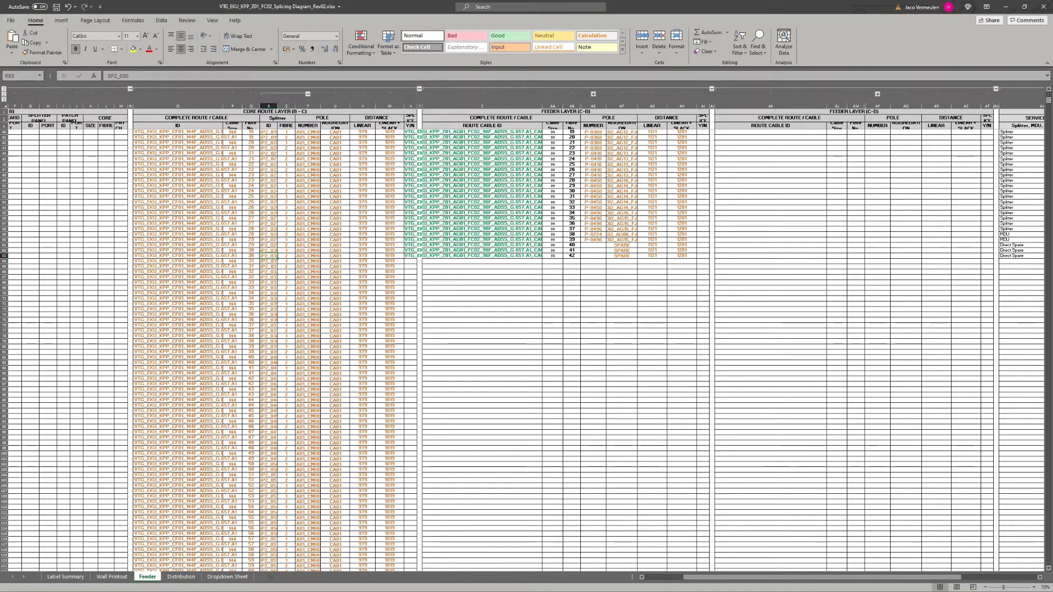
left_click(277, 171)
scroll(277, 171, "up", 12)
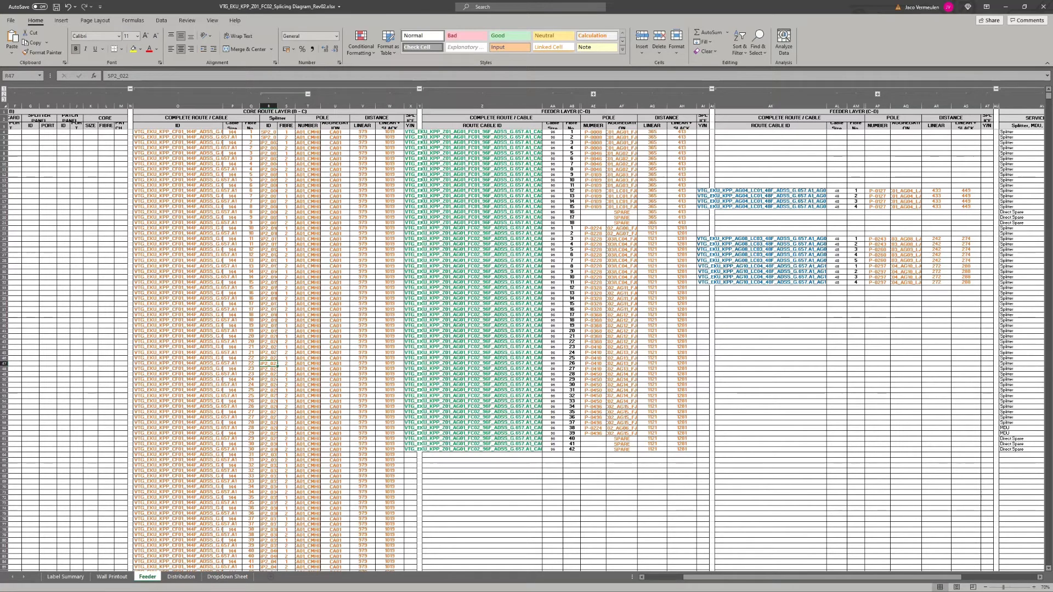
left_click(621, 218)
key("Right")
key("Right")
key("Right")
key("Right")
key("Right")
key("Right")
key("Right")
key("Right")
key("Right")
key("Right")
key("Right")
key("Right")
key("Right")
key("Right")
key("Right")
key("Right")
key("Right")
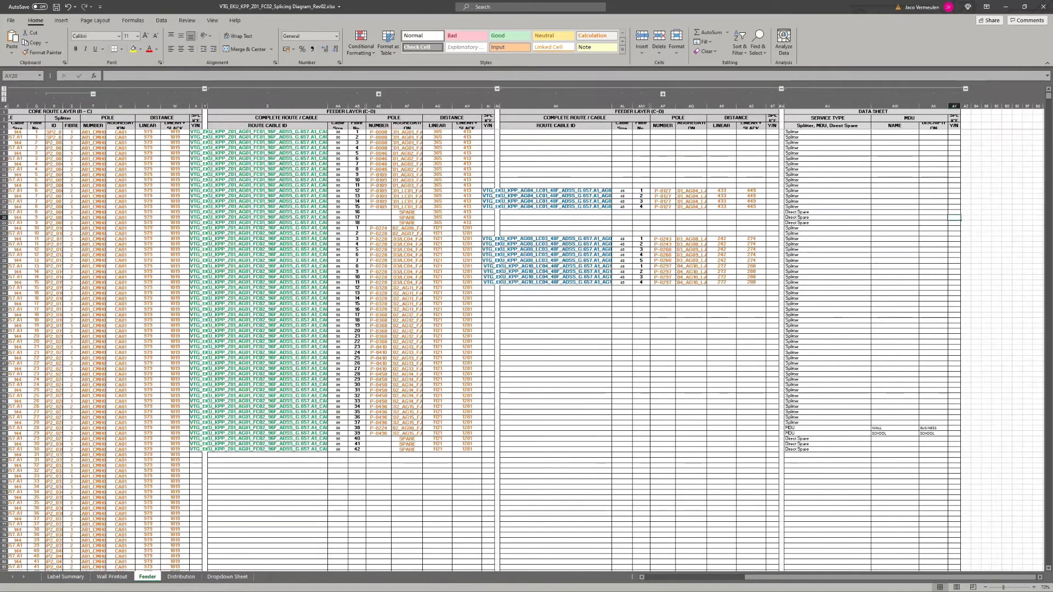
key("Left")
key("Left")
key("Left")
key("shift+Down")
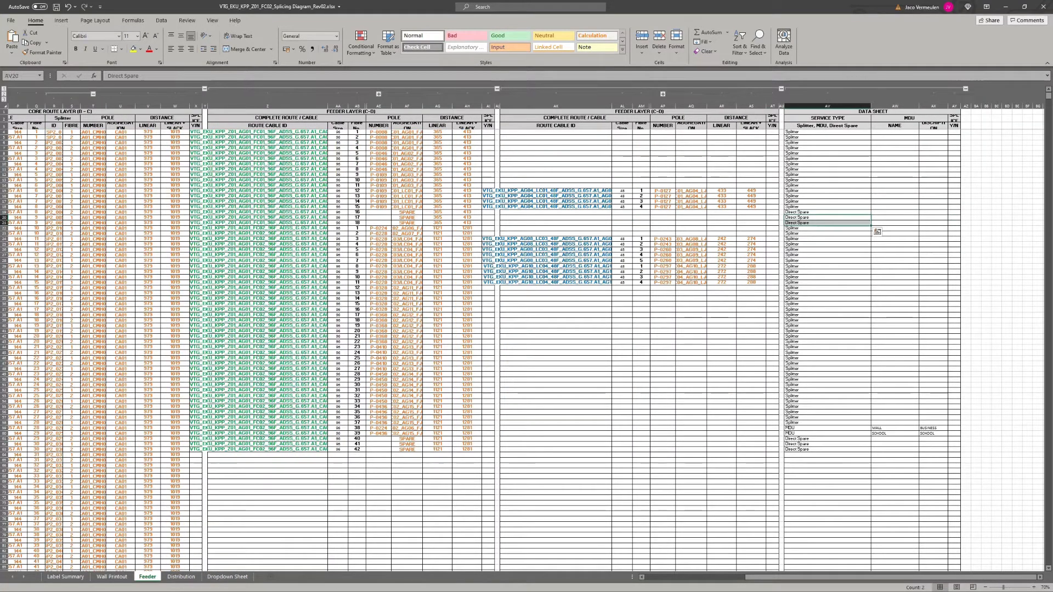
Step: Trace the FC01 rows 4 to 21 across the Feeder sheet, from service type back to the POP headend and feeder fibre numbers
left_click_drag(855, 223, 206, 132)
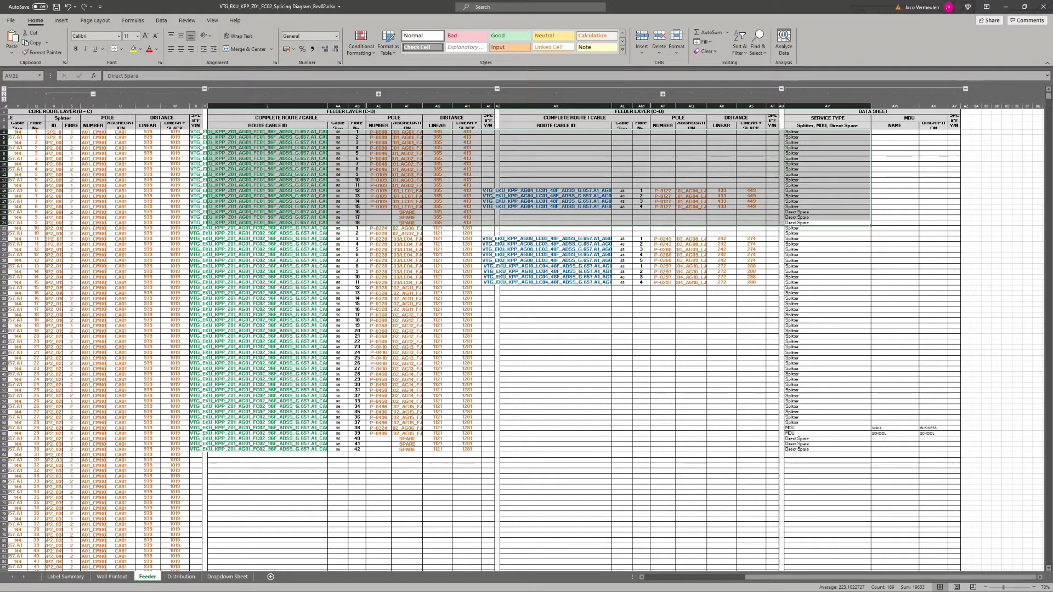
key("Down")
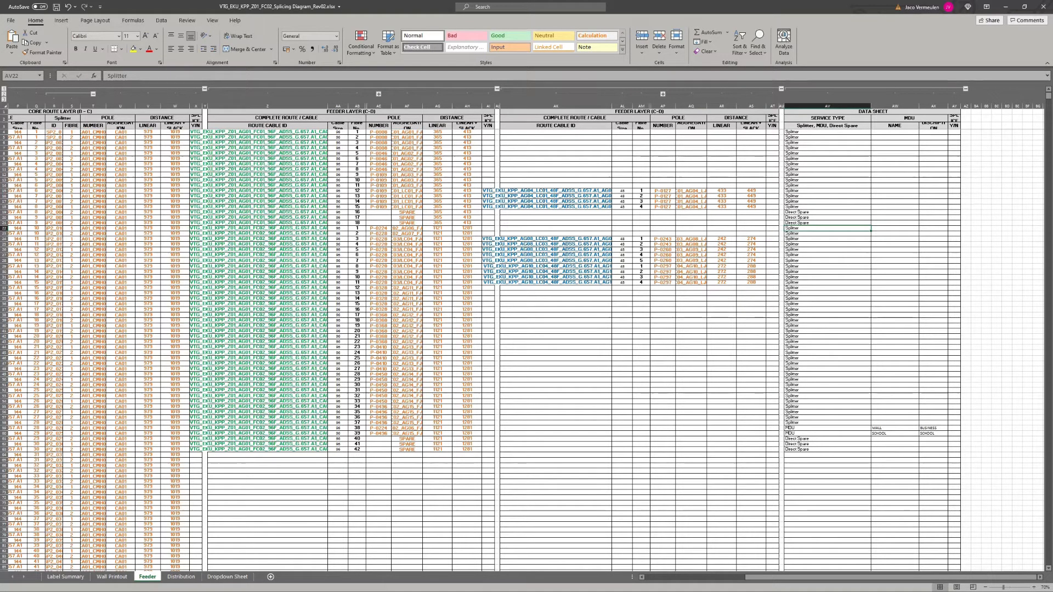
left_click(826, 218)
left_click_drag(826, 218, 7, 124)
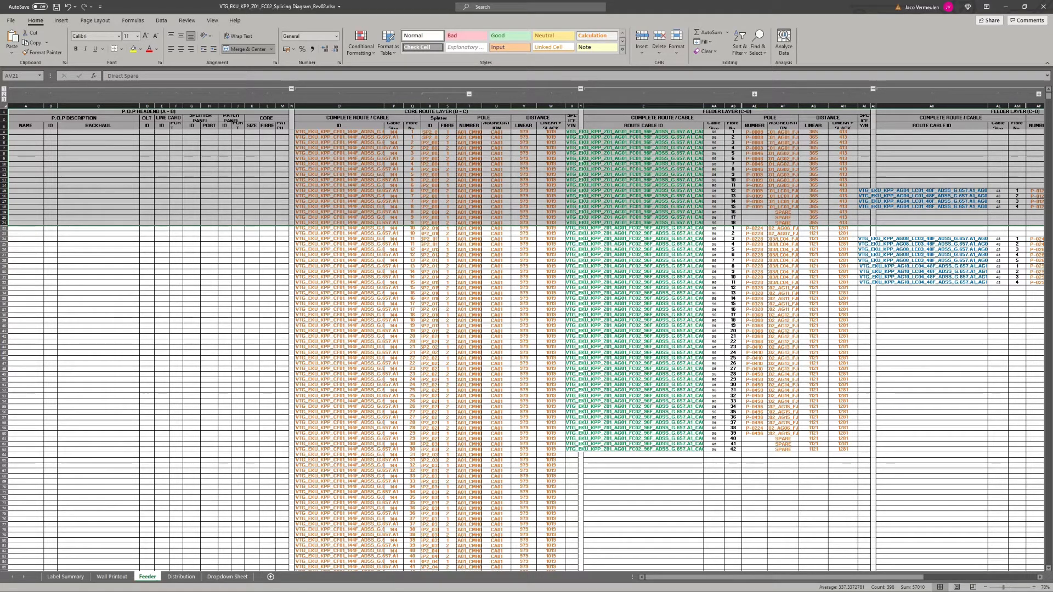
left_click_drag(733, 223, 631, 153)
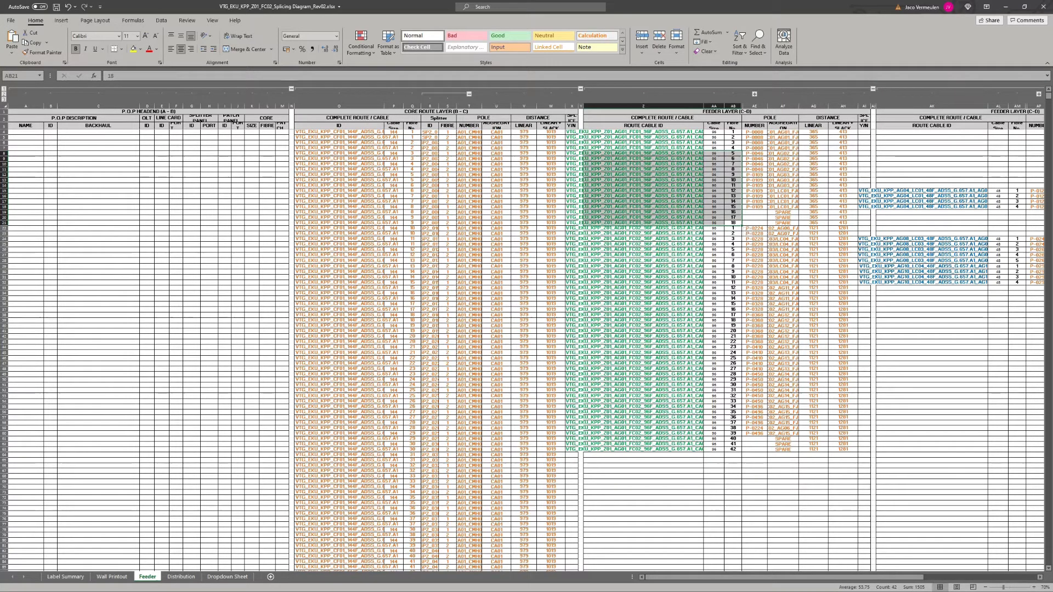
left_click_drag(733, 131, 756, 324)
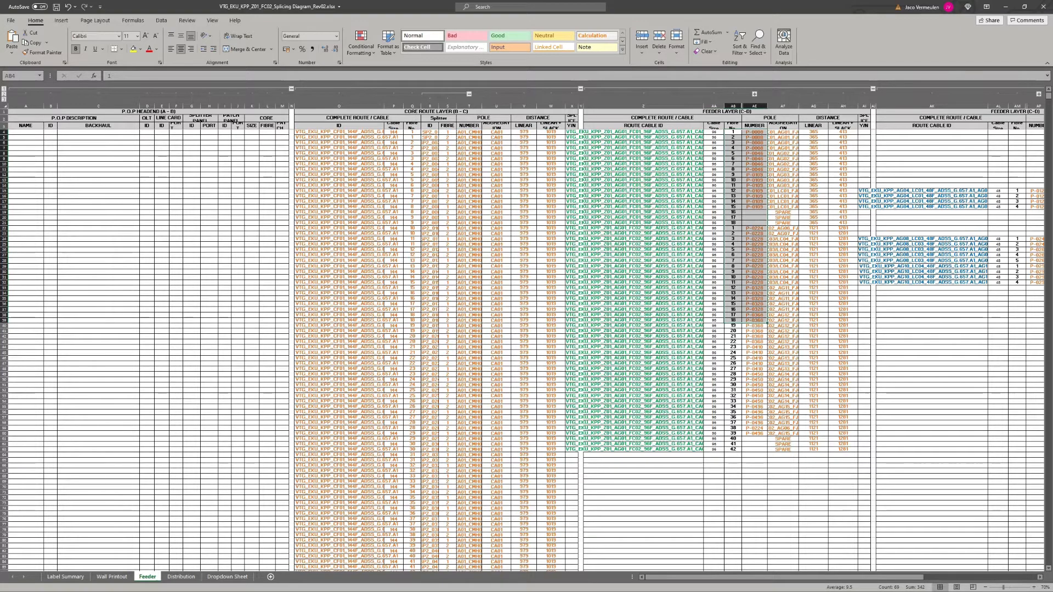
Step: Examine the FC02 feeder rows below the first Direct Spares, following them across to the service types in the Data Sheet section
left_click(643, 298)
key("Right")
key("Right")
key("Right")
key("Right")
key("Right")
key("Right")
key("Right")
key("Right")
key("Right")
key("Right")
key("Right")
key("Right")
key("Right")
key("Right")
key("Right")
key("Right")
key("Right")
key("Right")
key("Right")
key("Right")
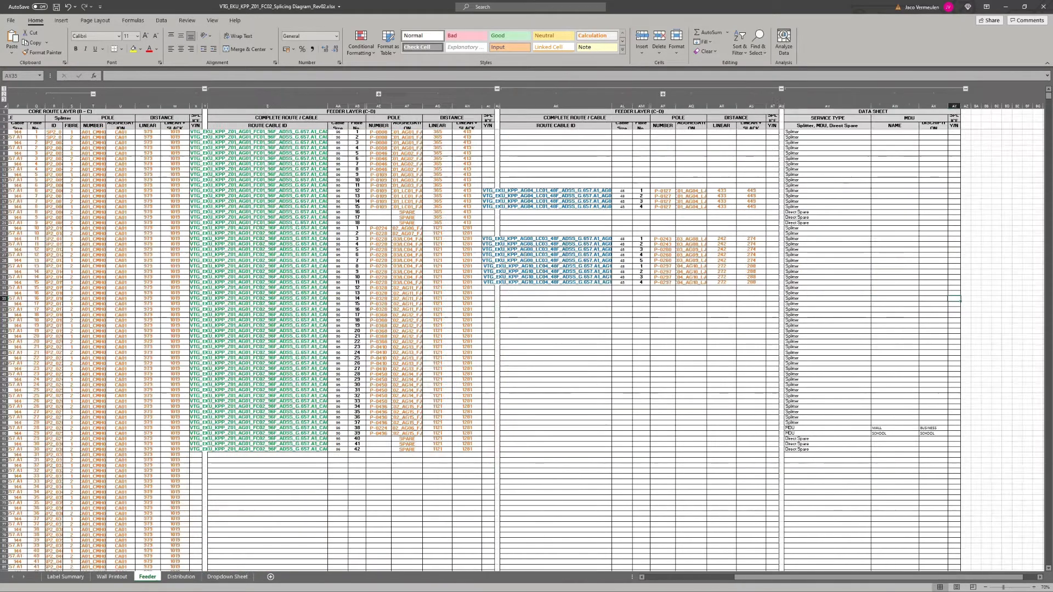
key("Up")
key("Up")
key("Up")
key("Up")
key("Up")
key("Up")
key("Up")
key("Up")
key("Up")
key("Up")
key("Up")
key("Up")
key("Left")
key("Left")
key("Left")
key("Left")
key("Left")
key("Left")
key("Left")
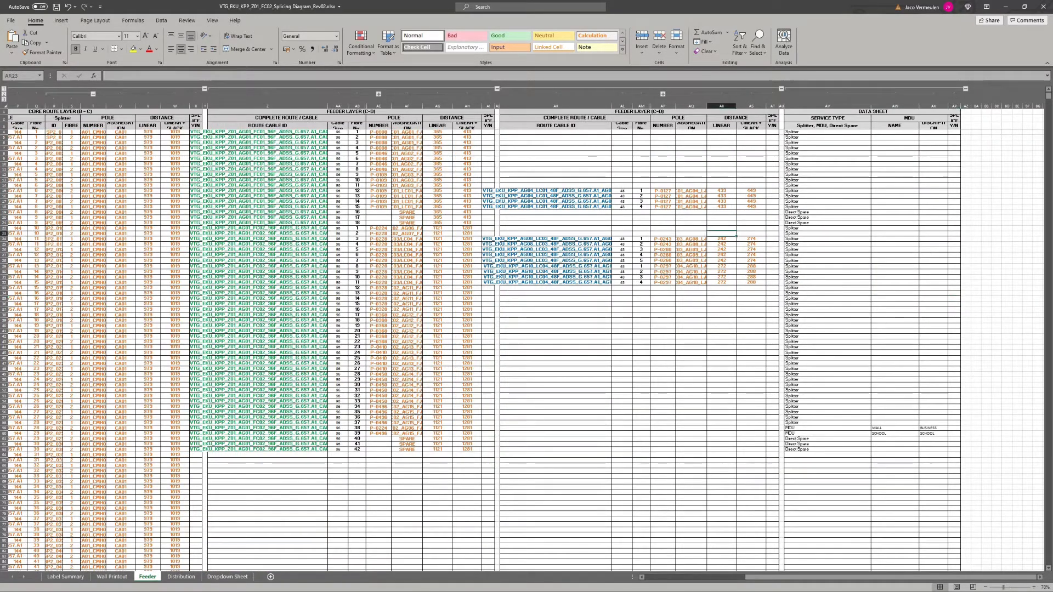
key("Right")
key("Right")
key("Right")
key("Right")
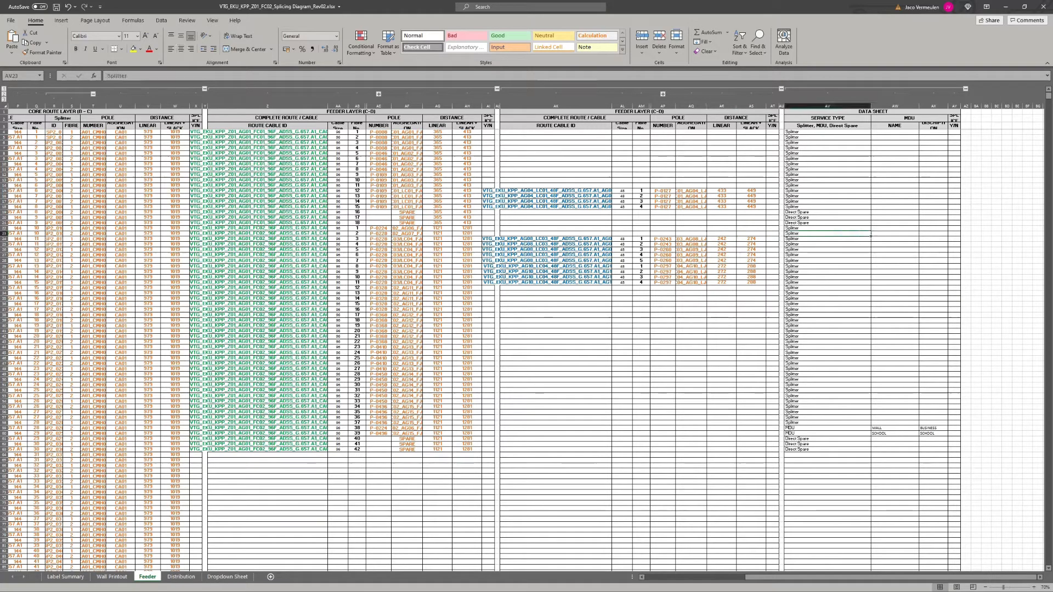
Step: Merge and center the empty cells BA22:BA23 beside the Feeder Data Sheet, leaving the merged cell blank
key("Up")
key("Right")
key("Right")
key("Right")
key("Right")
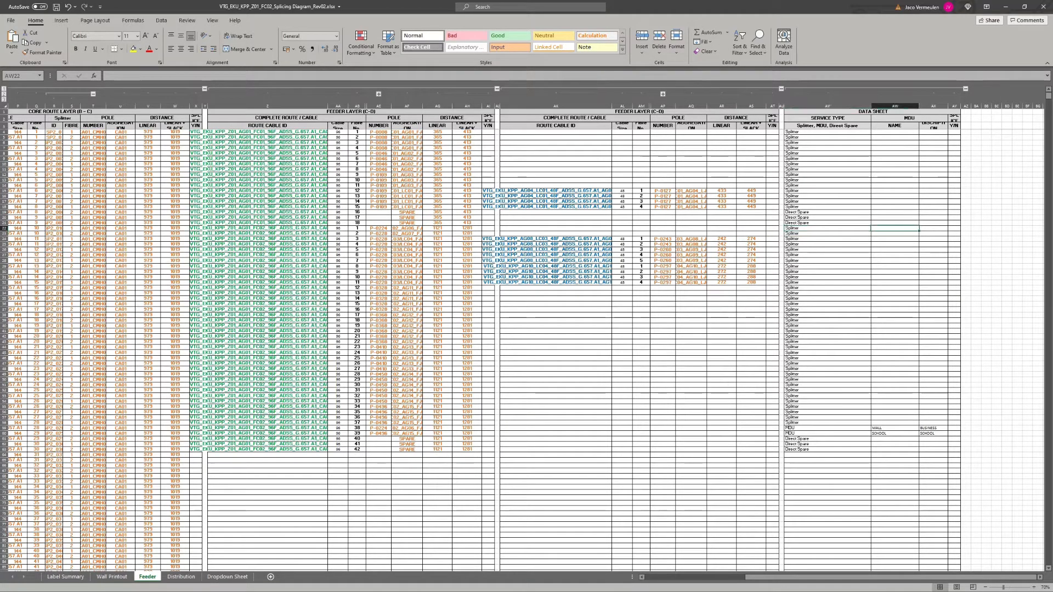
key("Right")
scroll(1, 234, "up", 2)
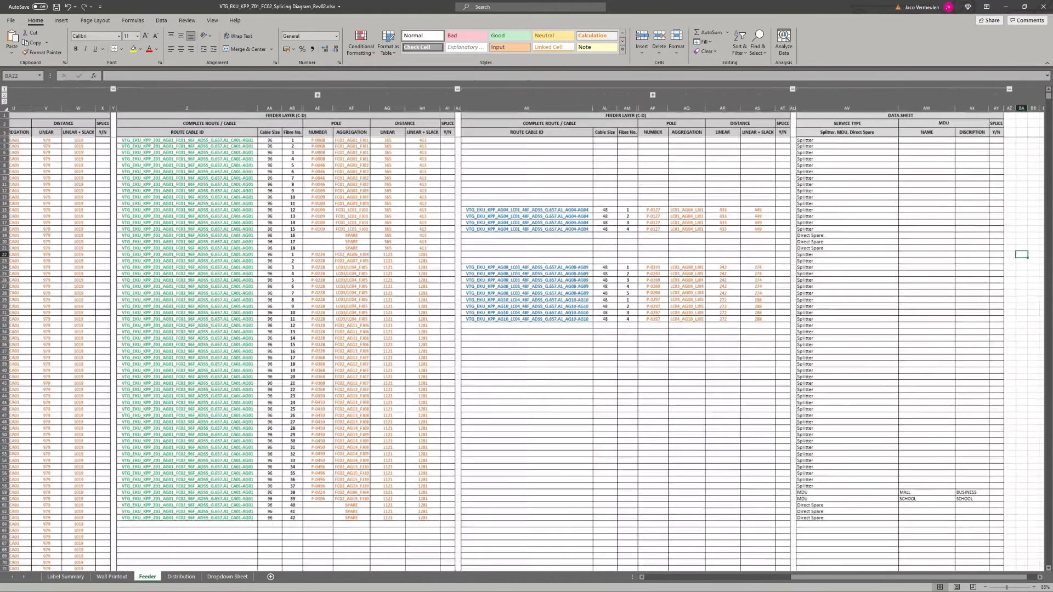
scroll(522, 329, "up", 1)
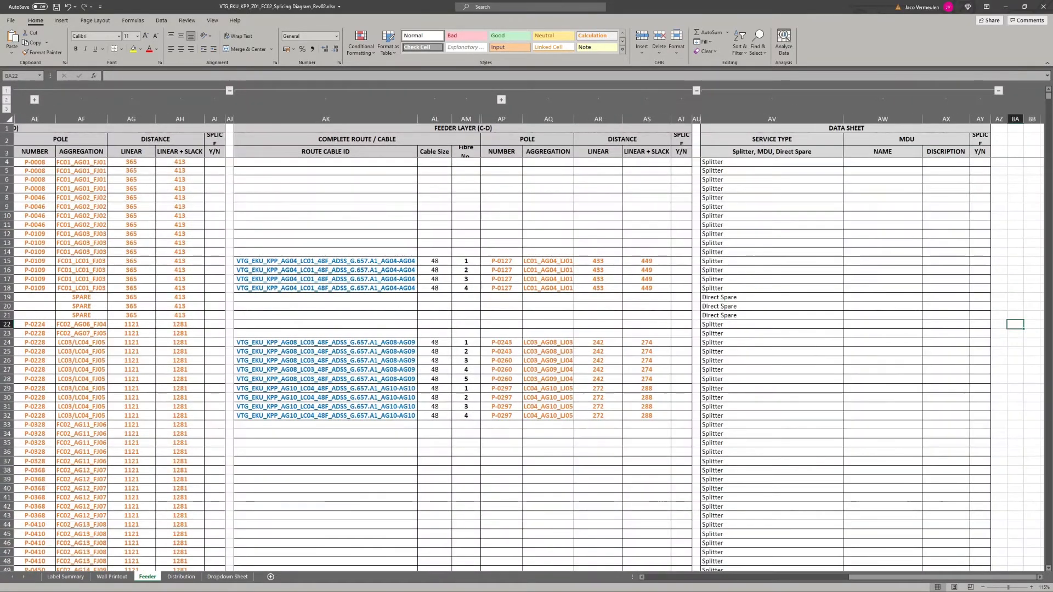
key("Down")
key("Down")
key("Down")
key("Down")
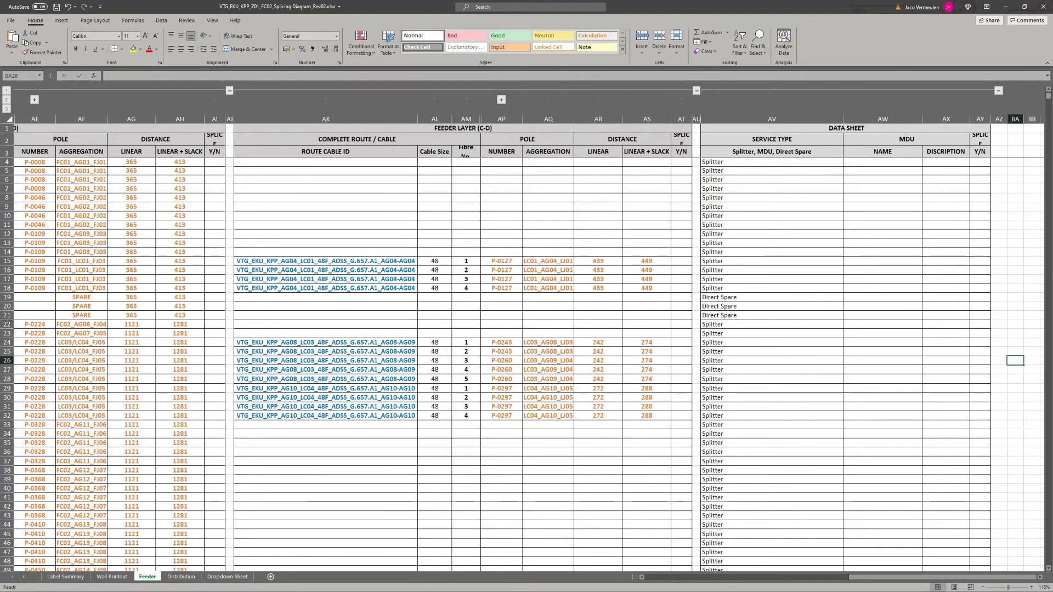
key("Up")
key("Up")
key("Up")
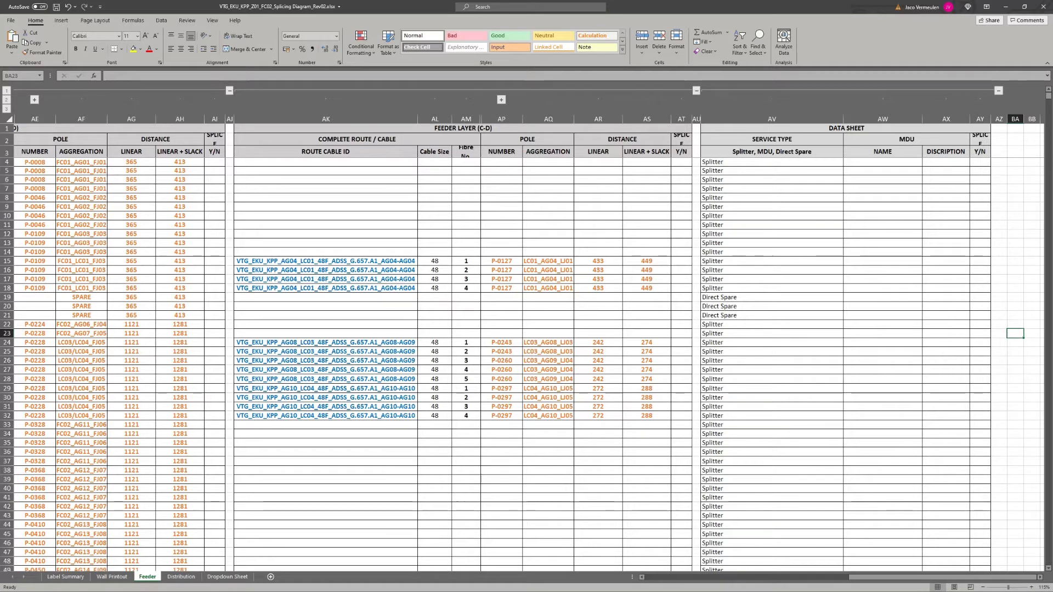
key("shift+Up")
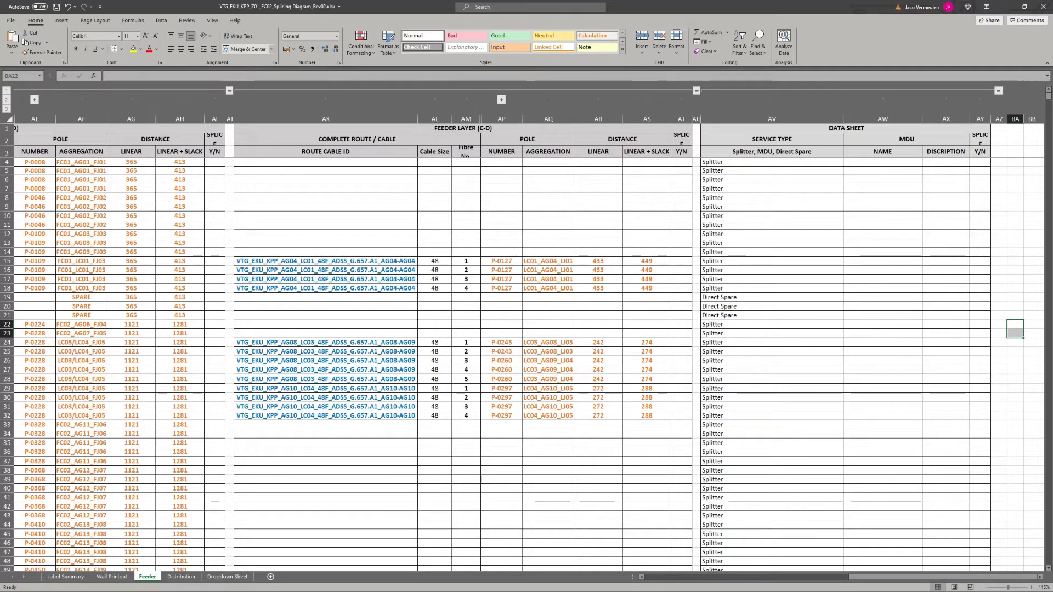
left_click(246, 49)
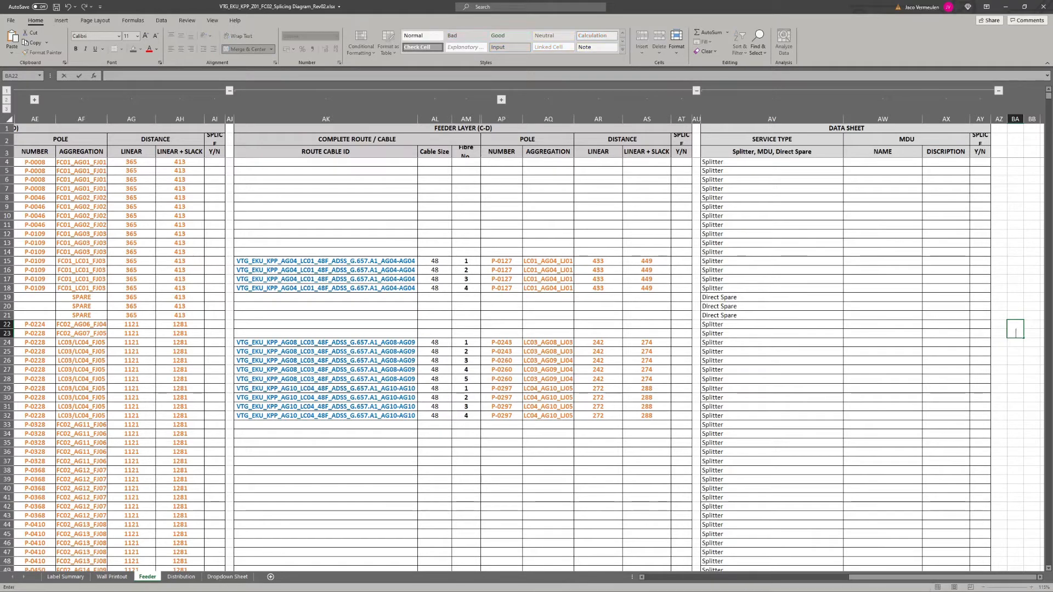
key("F2")
left_click(980, 280)
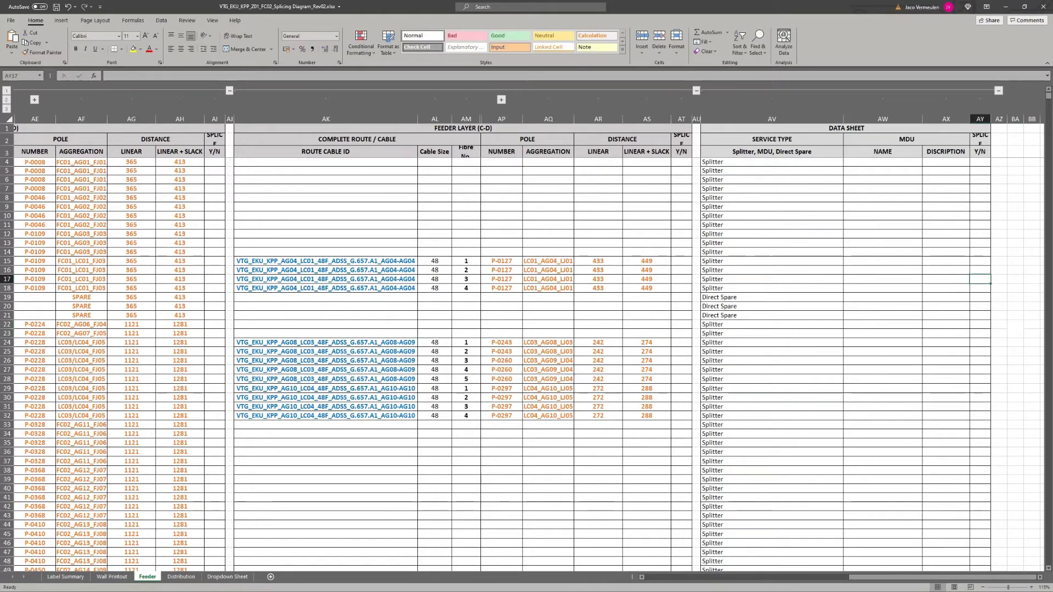
Step: Switch to the FC03 splicing diagram workbook and examine the Feeder rows across to the Data Sheet section
scroll(980, 279, "down", 7)
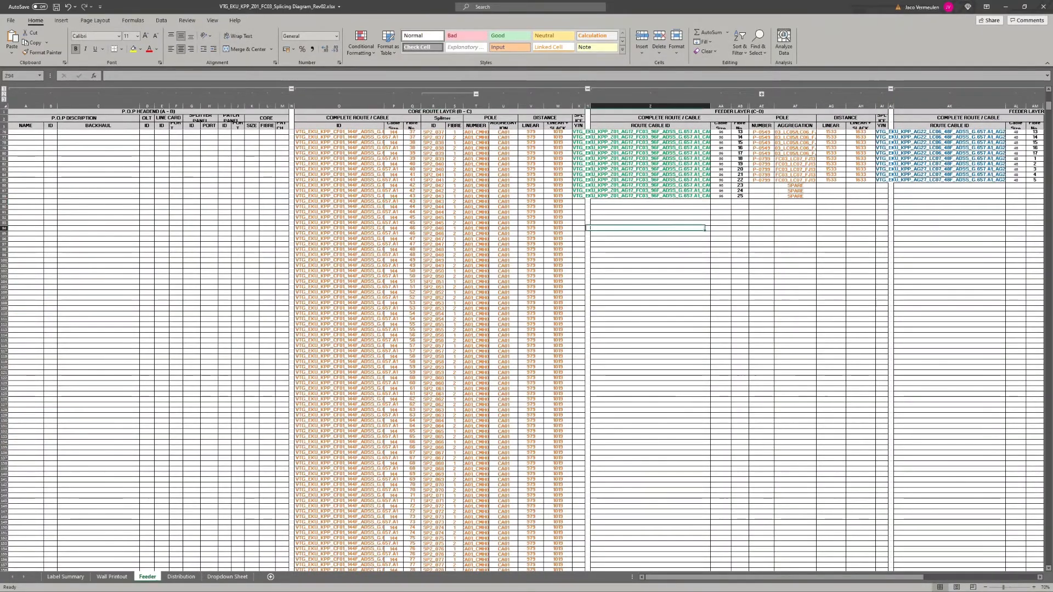
scroll(668, 351, "up", 13)
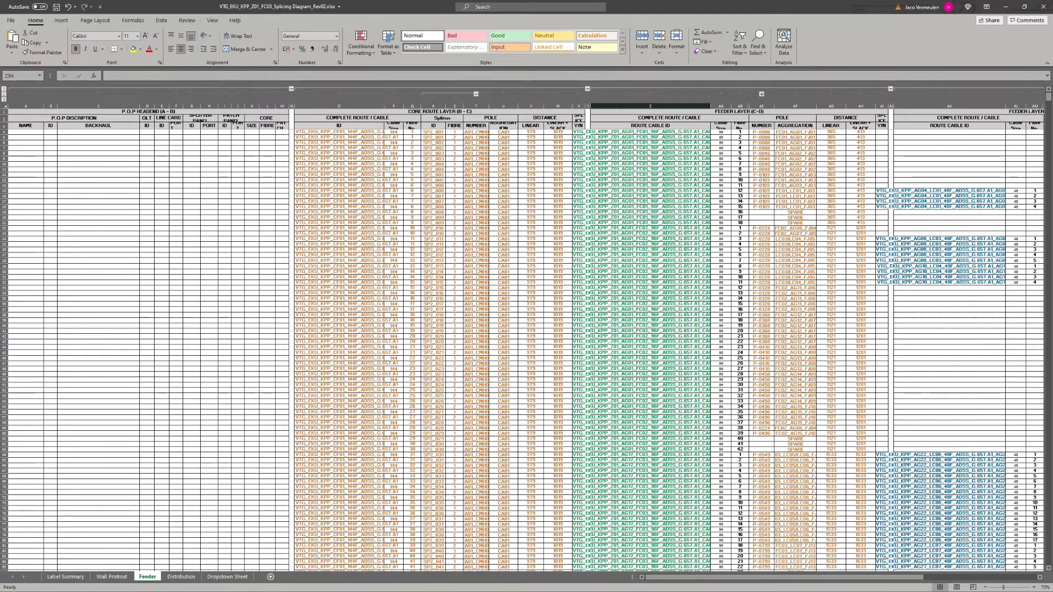
left_click(949, 310)
key("Right")
key("Right")
key("Right")
key("Right")
key("Right")
key("Right")
key("Right")
key("Right")
key("Right")
key("Right")
key("Right")
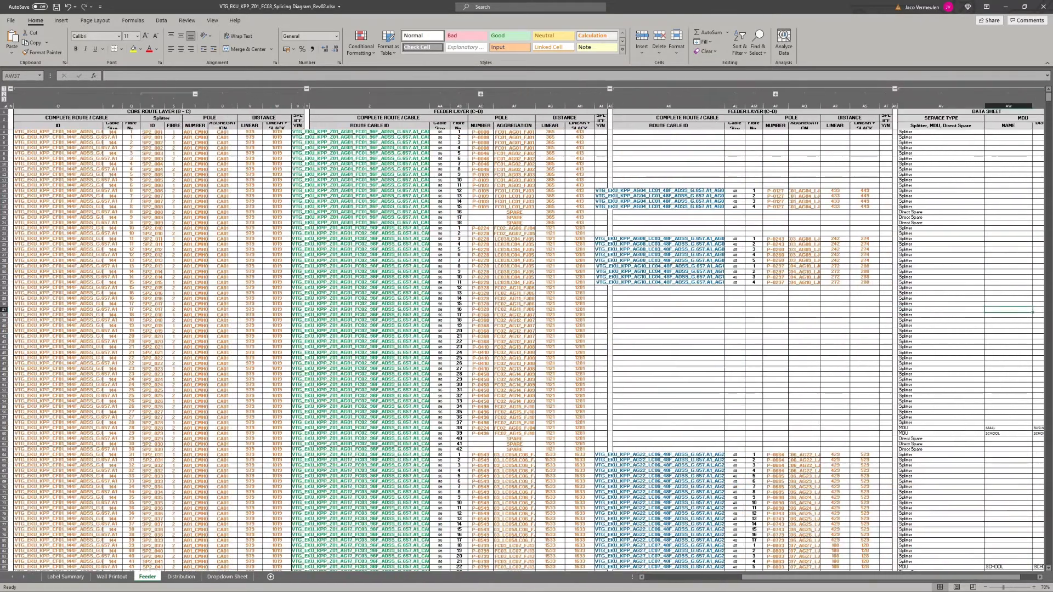
key("Right")
key("Right")
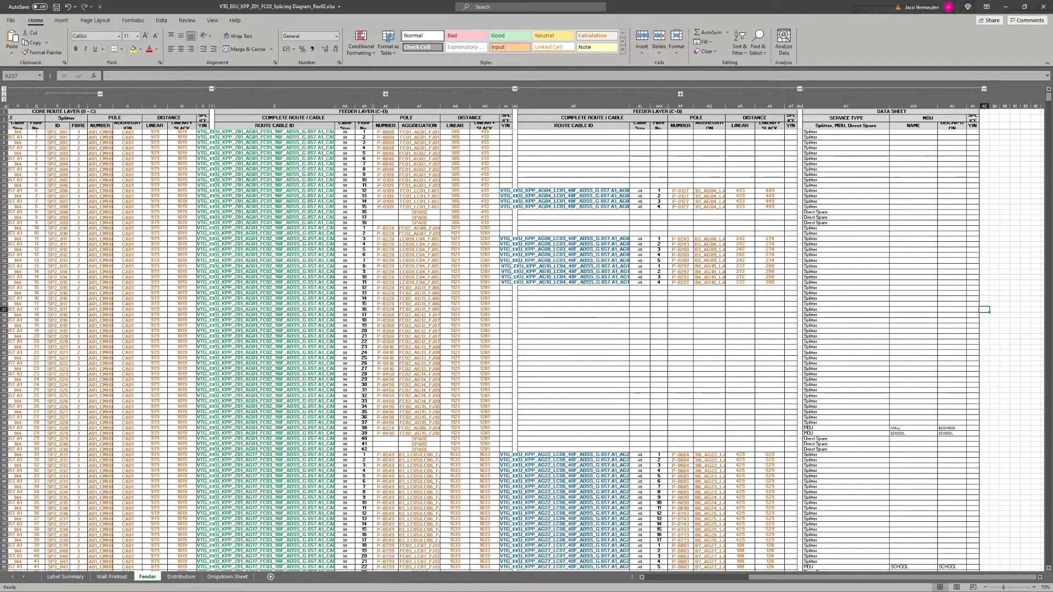
Step: Enter SP32_016 in the MDU Name cell AW22 for the first splitter row after the Direct Spares
left_click(912, 228)
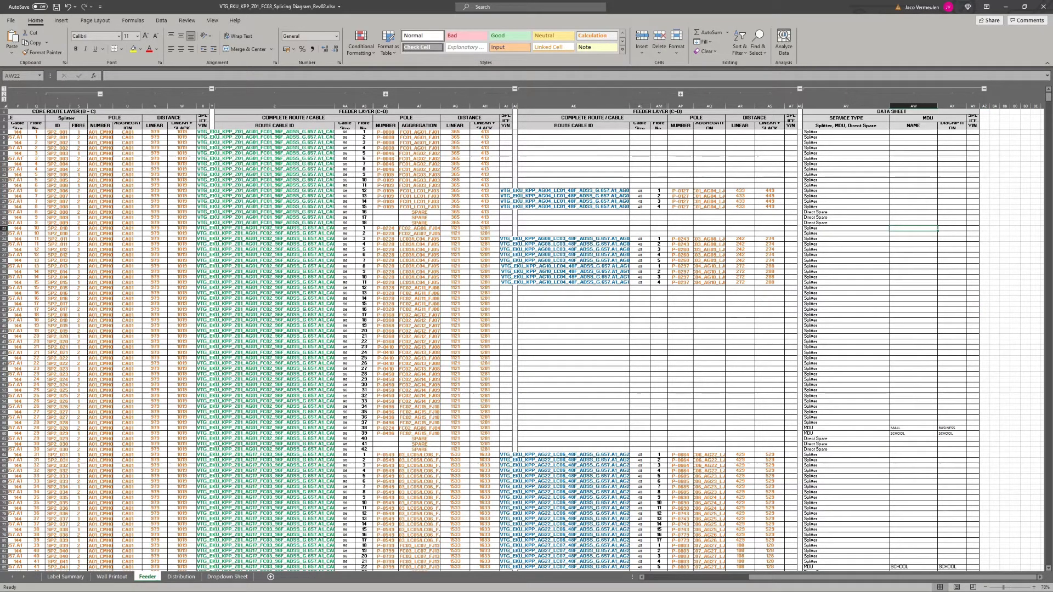
scroll(913, 228, "up", 3)
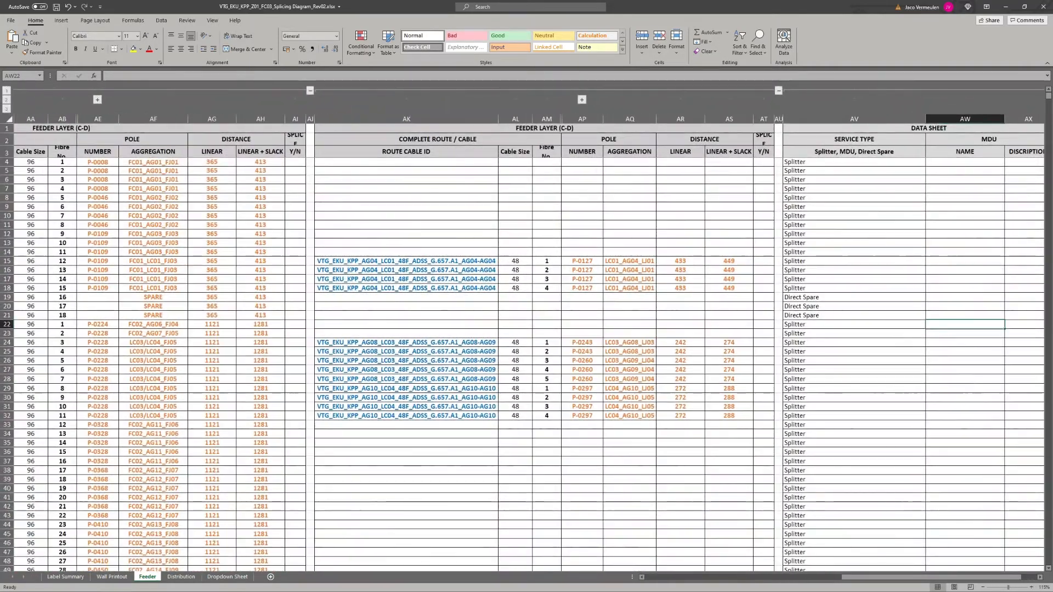
key("Right")
key("Right")
key("Right")
key("Right")
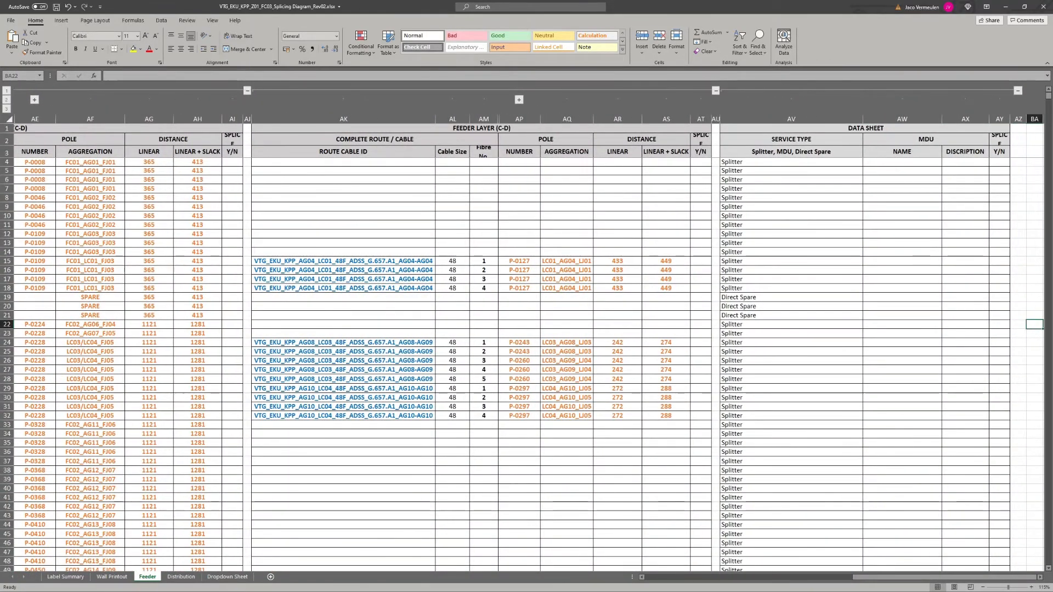
key("Left")
key("Left")
key("Left")
key("Left")
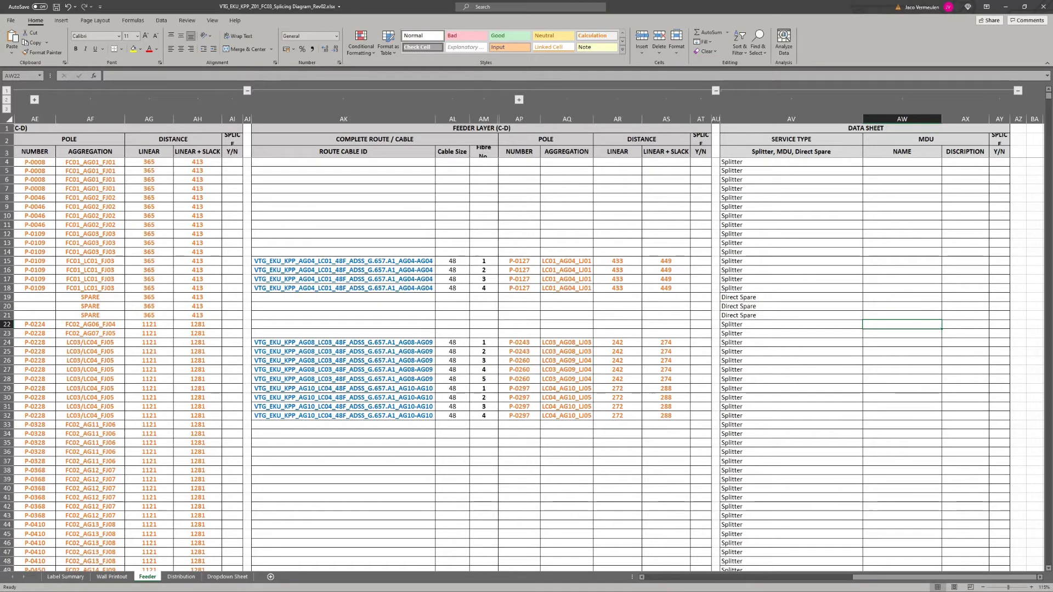
double_click(902, 325)
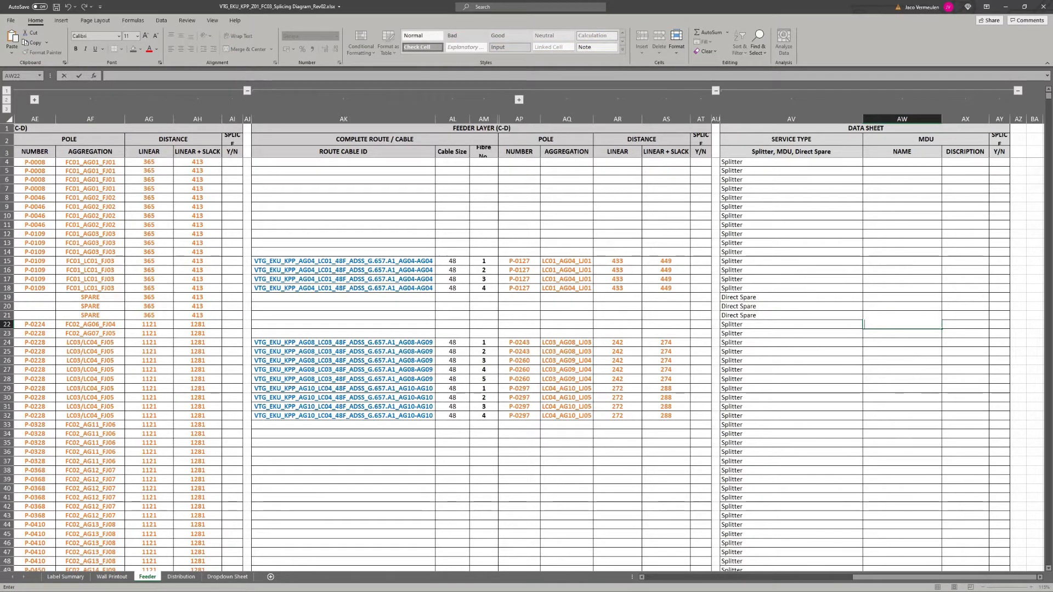
type("SP32_00")
key("Return")
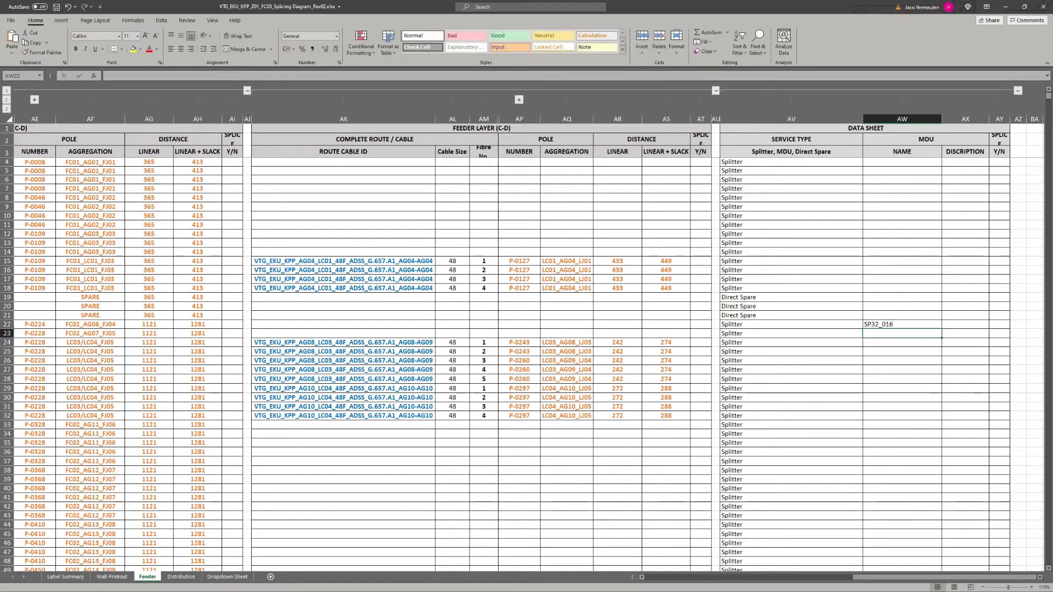
Step: Switch to the FC02 splicing diagram and examine the splitter numbers on the Distribution sheet, from the last rows up to the first splitter and onward
key("alt+Tab")
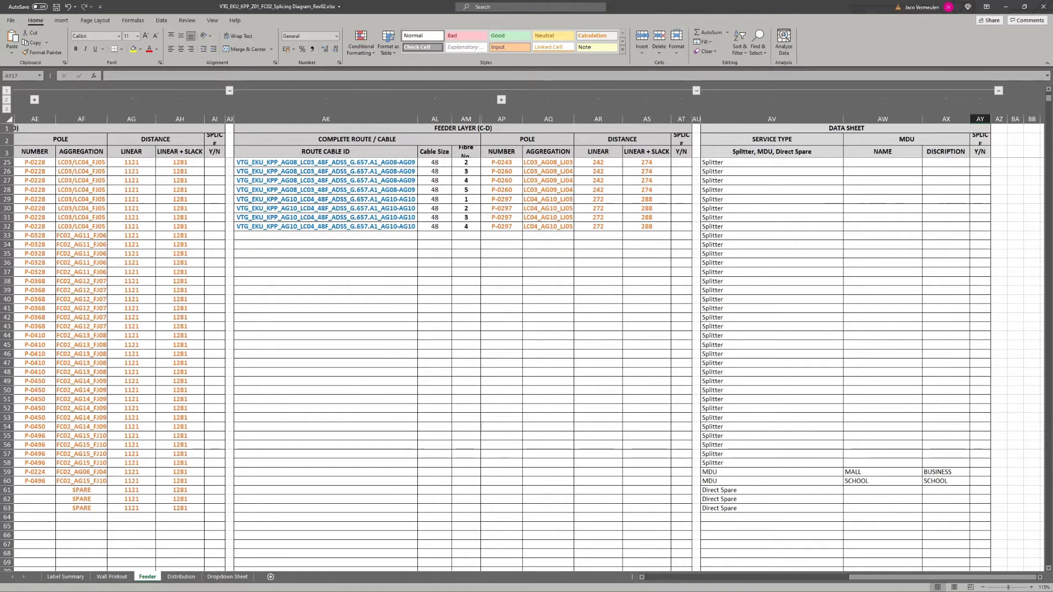
left_click(181, 577)
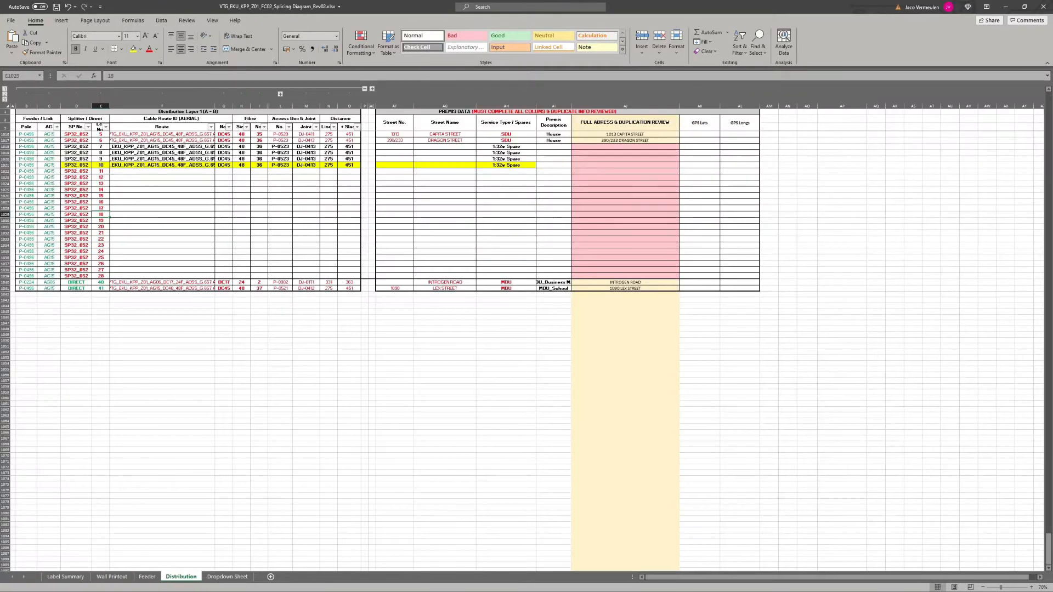
scroll(527, 351, "up", 8)
scroll(526, 351, "up", 2)
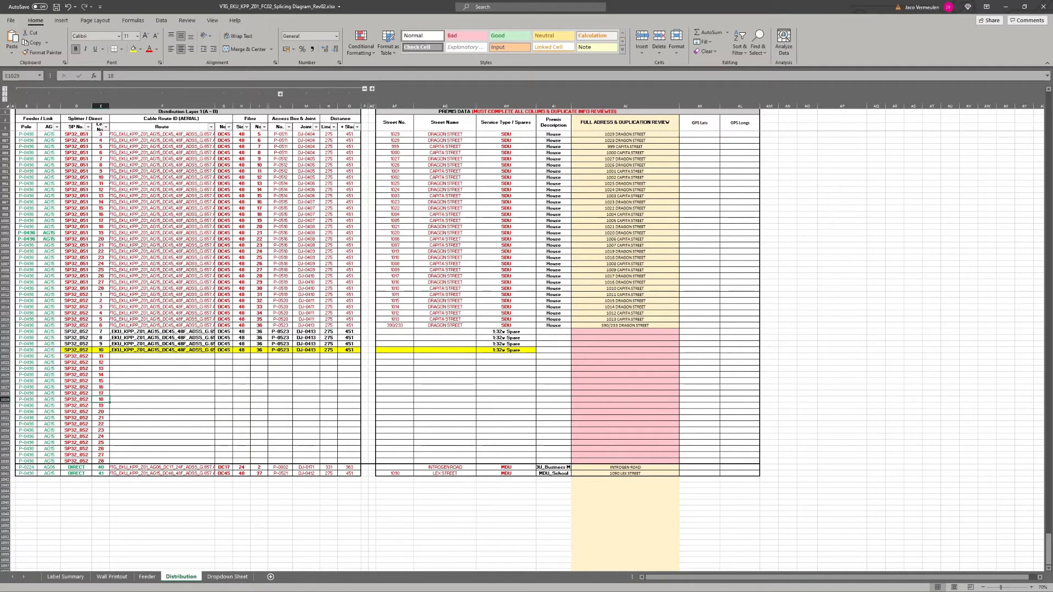
left_click(76, 455)
key("ctrl+Up")
key("ctrl+Up")
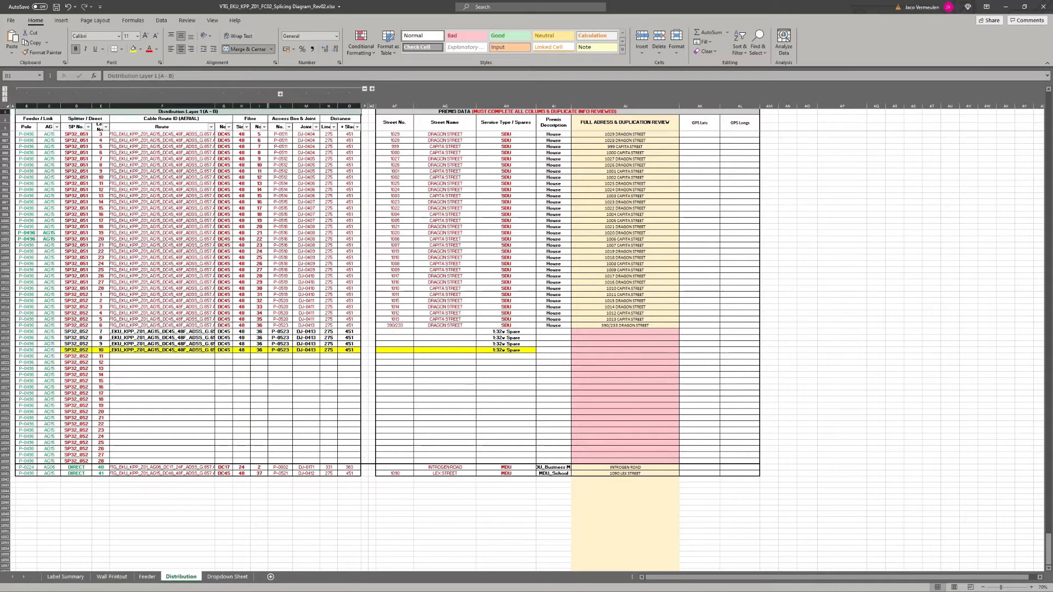
key("Down")
key("Down")
key("Right")
key("Right")
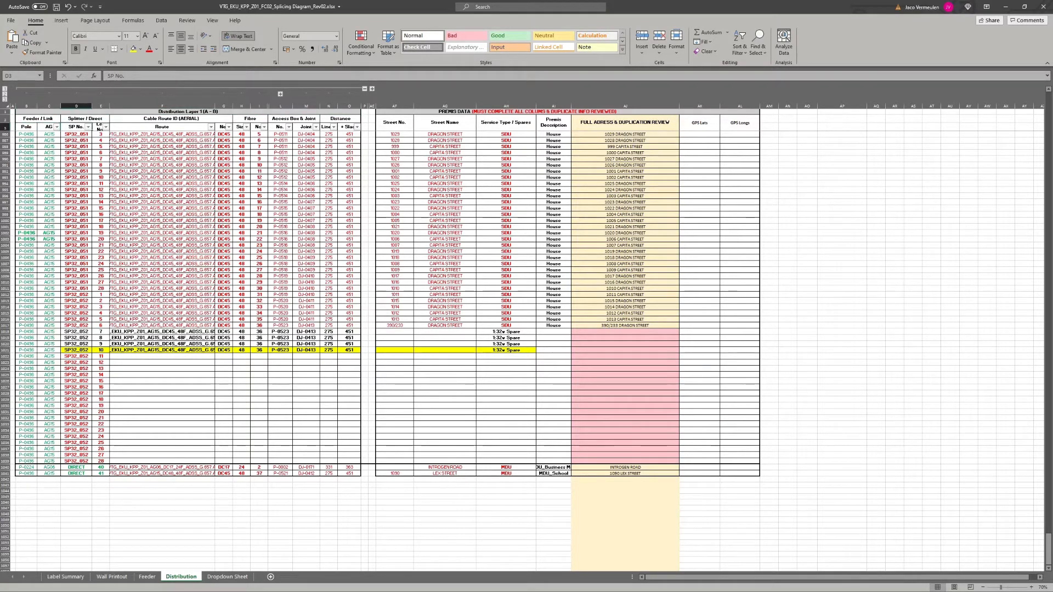
key("Down")
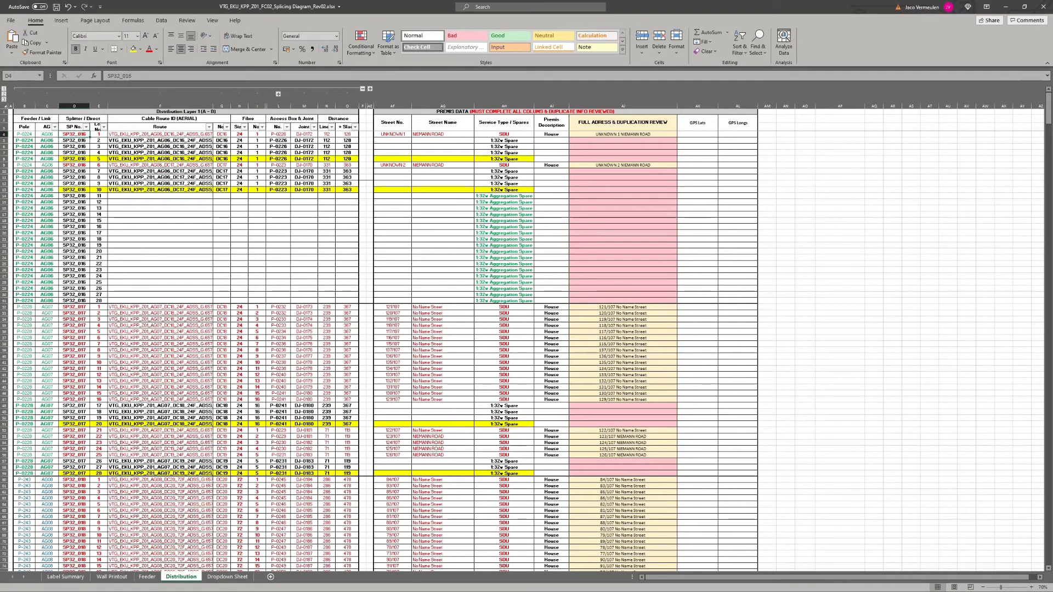
scroll(384, 329, "down", 20)
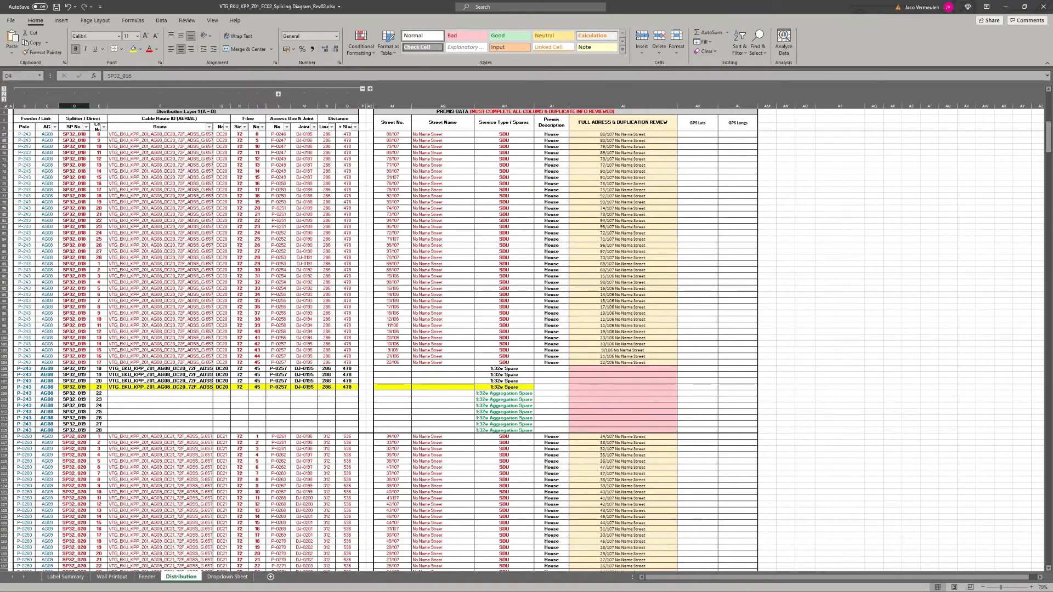
scroll(189, 89, "down", 11)
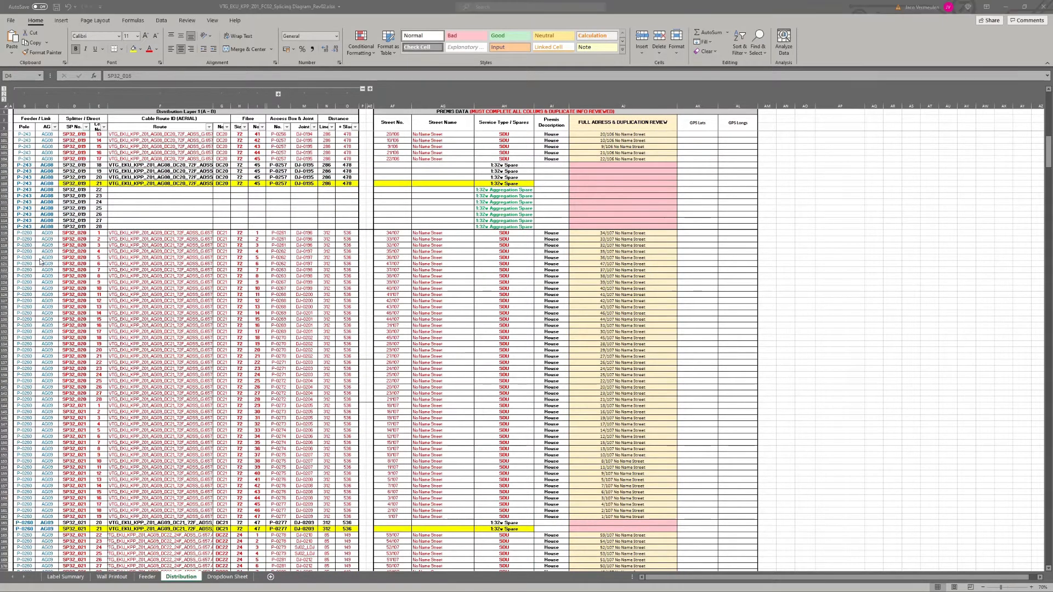
Step: Switch to the Z02 FC01 splicing diagram and autofit the feeder Route Cable ID column Z on the Feeder sheet
key("alt+Tab")
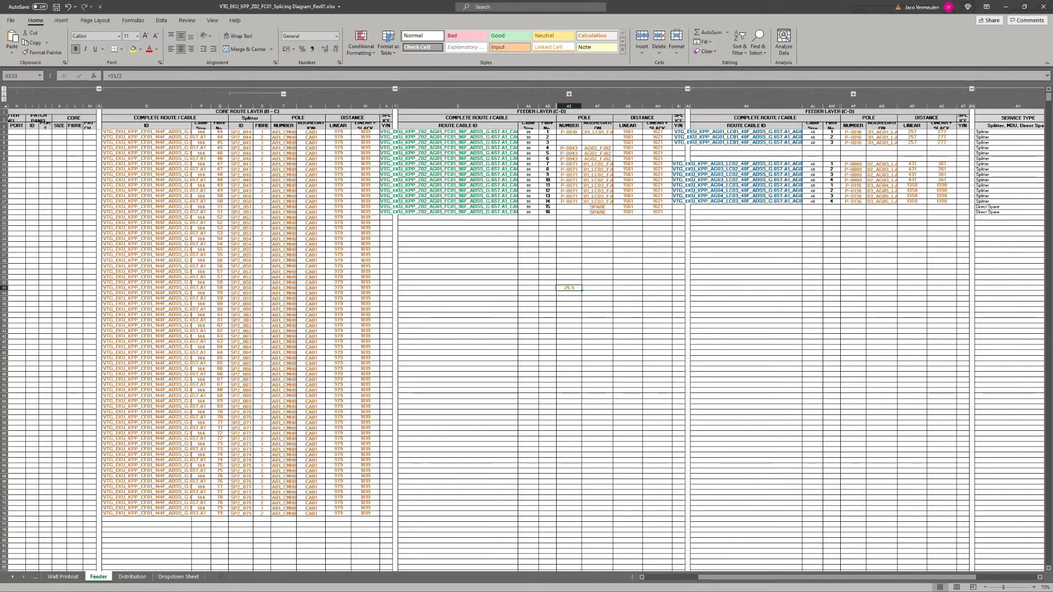
left_click(569, 218)
left_click(597, 218)
left_click(678, 218)
left_click(832, 218)
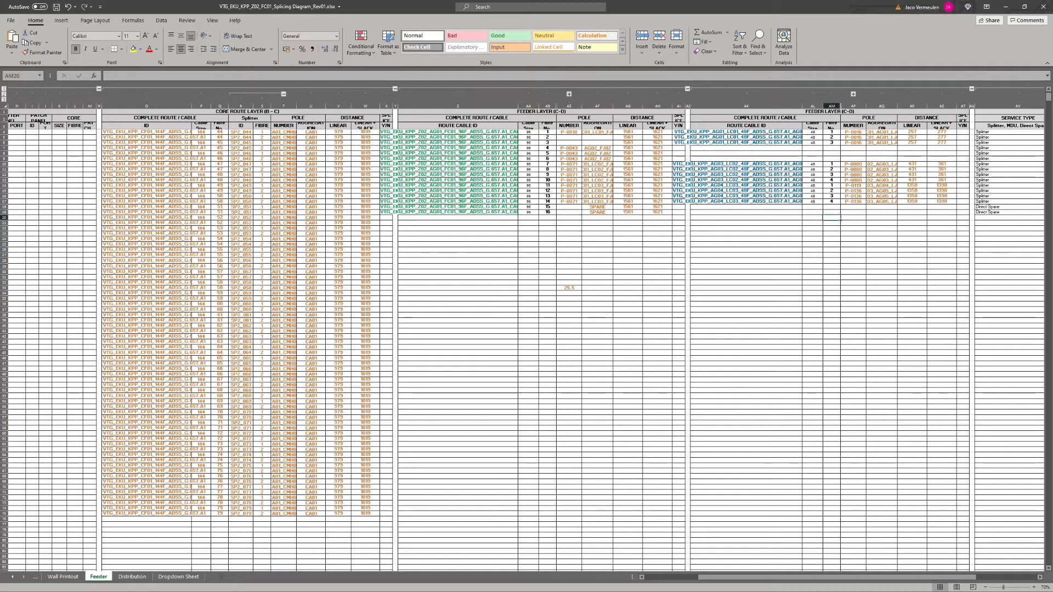
left_click(547, 202)
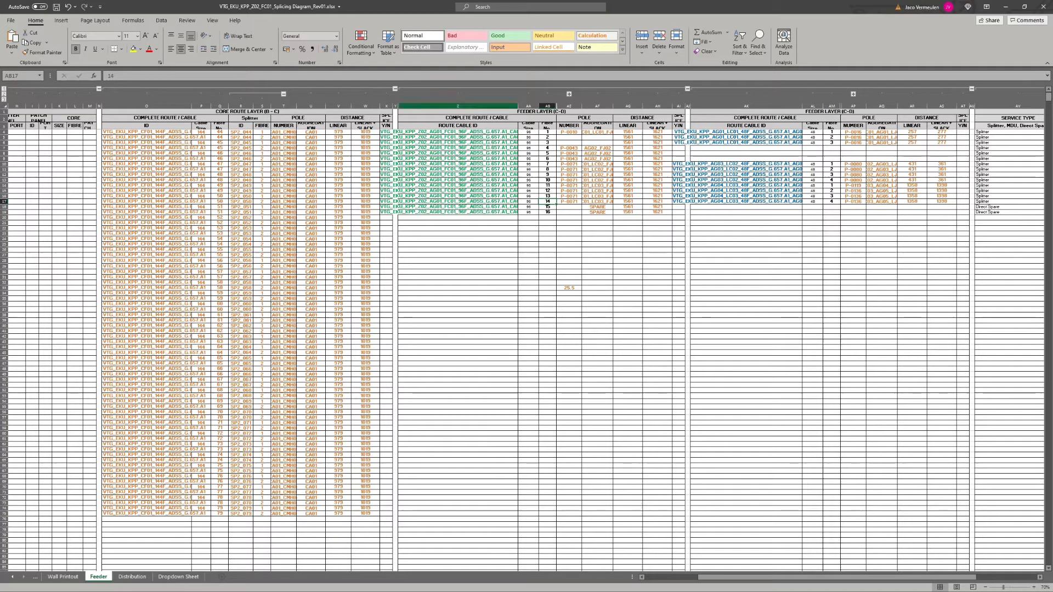
double_click(517, 105)
left_click(480, 202)
left_click(574, 202)
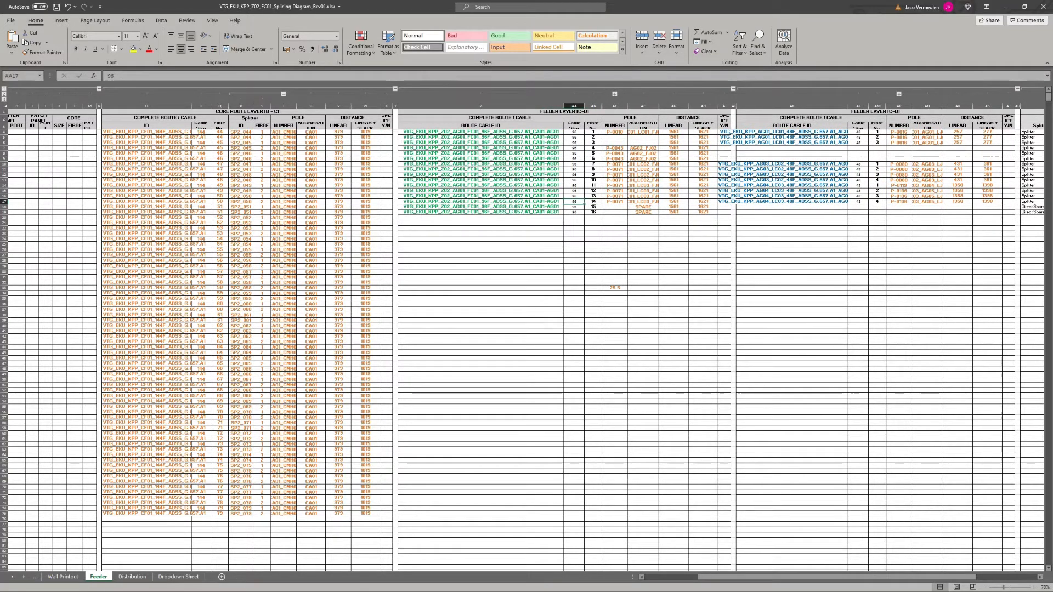
Step: Examine row 17 of the Z02 FC01 feeder across both Feeder Layer sections to the MDU Name column in the Data Sheet section
left_click(724, 202)
key("Right")
key("Right")
key("Right")
key("Right")
key("Right")
key("Right")
key("Right")
key("Right")
key("Right")
key("Right")
key("Right")
key("Right")
key("Right")
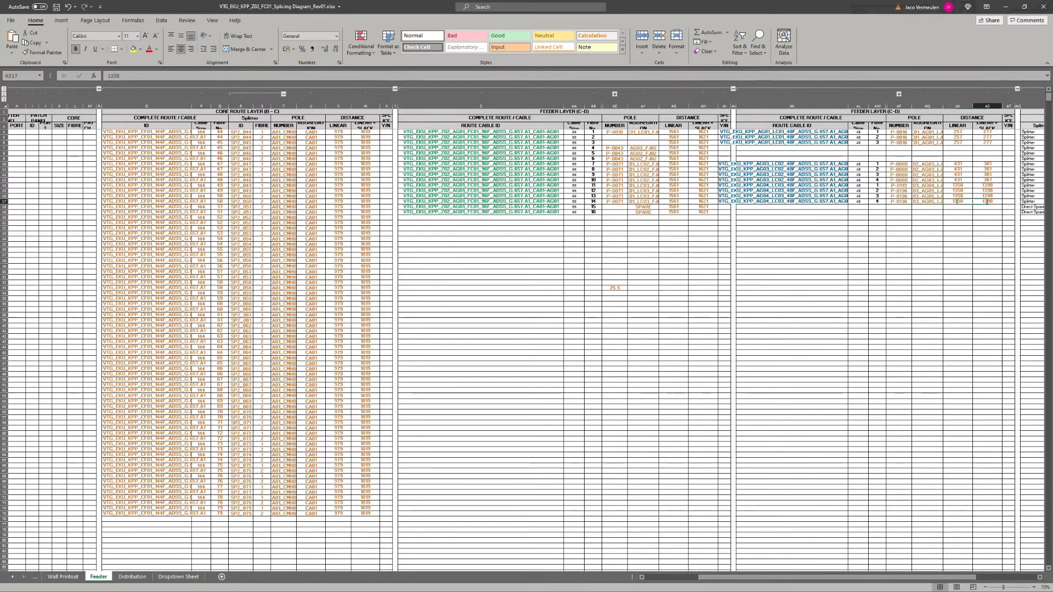
key("Left")
key("ctrl+Up")
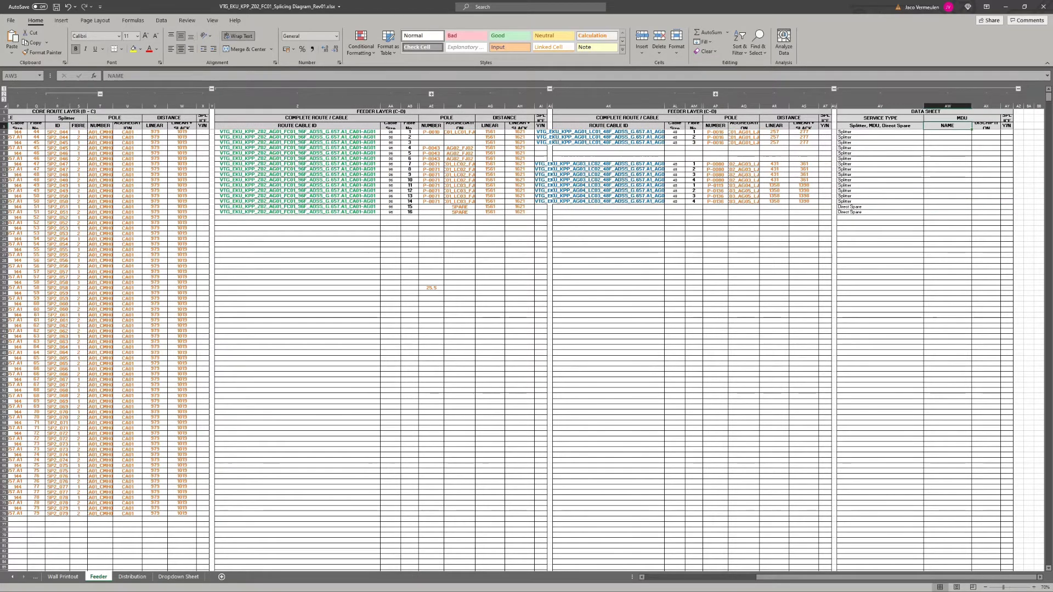
key("Down")
key("Up")
Step: Switch back to the Z01 FC03 splicing diagram and trace Feeder row 14 back to its Core Route Layer fibre number
key("alt+Tab")
left_click(519, 279)
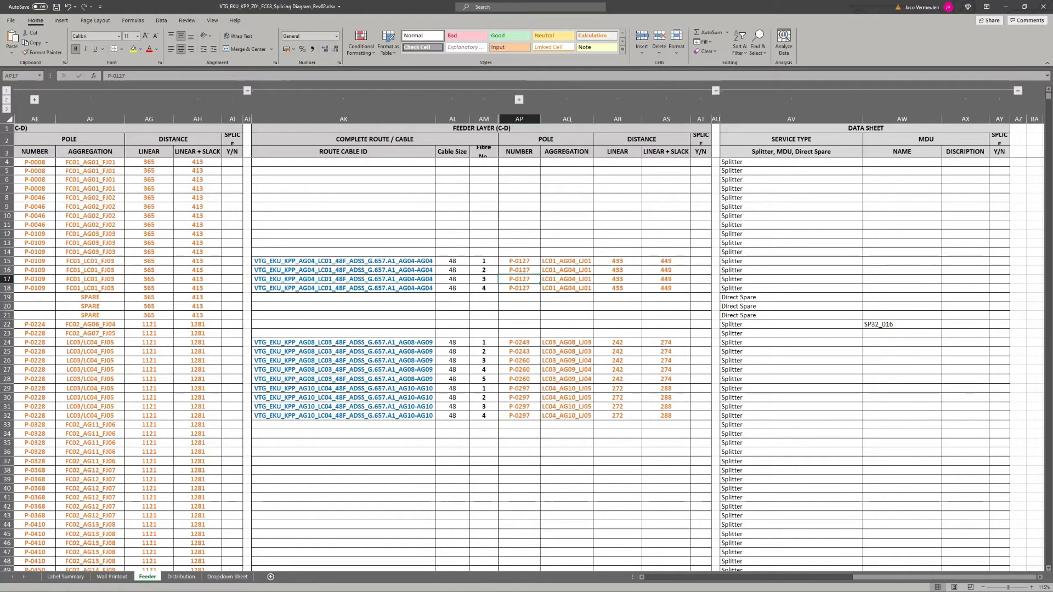
left_click(149, 252)
key("Left")
key("Left")
key("Left")
key("Left")
key("Left")
key("Left")
key("Left")
key("Left")
key("Left")
key("Left")
key("Left")
key("Left")
key("Left")
key("Left")
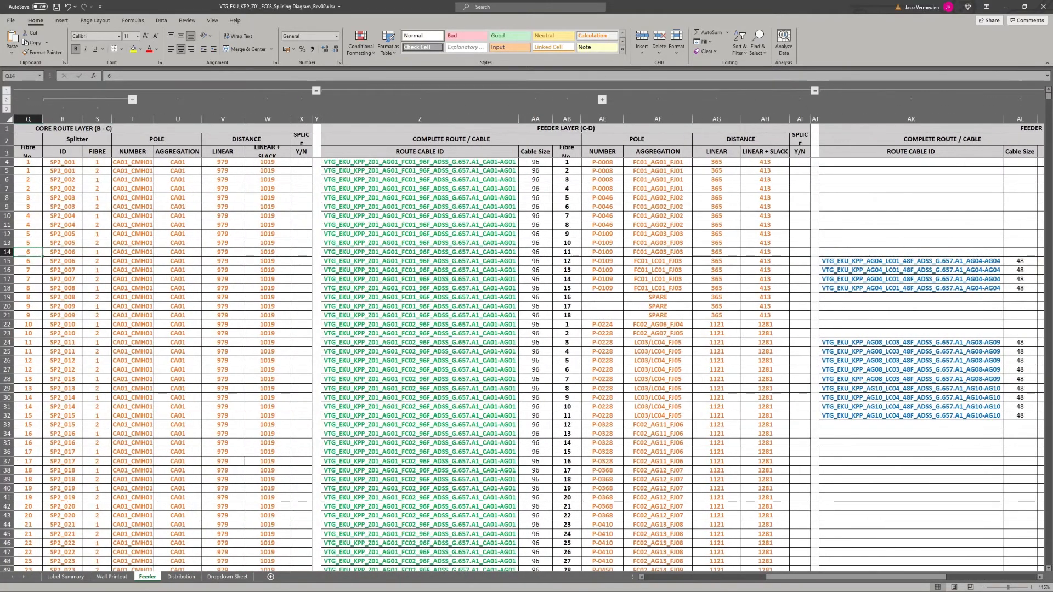
Step: Follow Feeder row 14 across the Feeder Layer sections and examine the Data Sheet columns around the first FC02 splitter rows
key("Right")
key("Right")
key("Right")
key("Right")
key("Right")
key("Right")
key("Right")
key("Right")
key("Right")
key("Right")
key("Right")
key("Right")
key("Right")
key("Right")
key("Right")
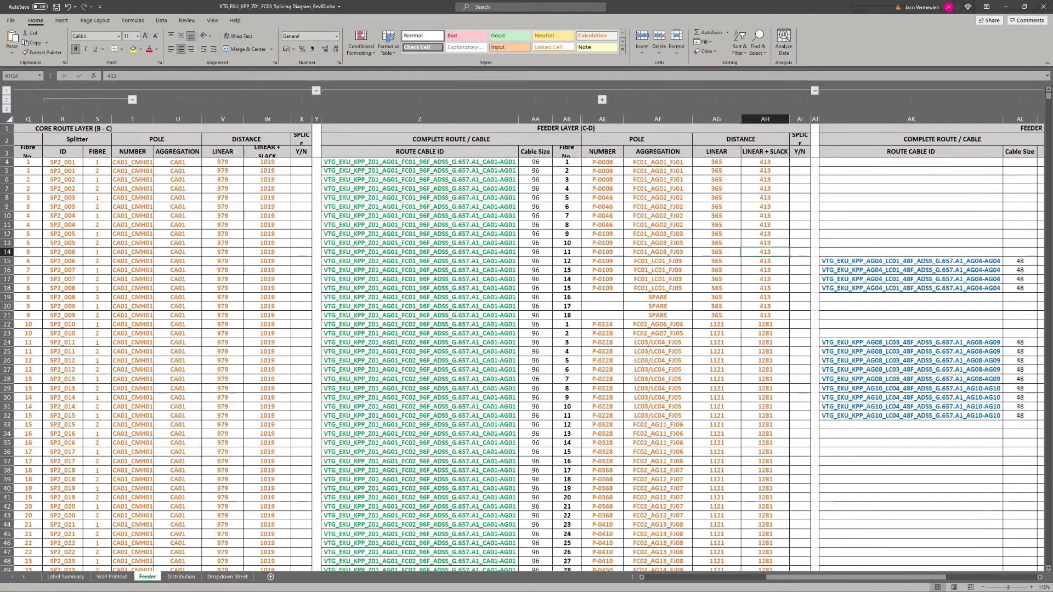
key("Right")
key("Right")
key("Right")
key("Right")
key("Right")
key("Right")
key("Right")
key("Right")
key("Right")
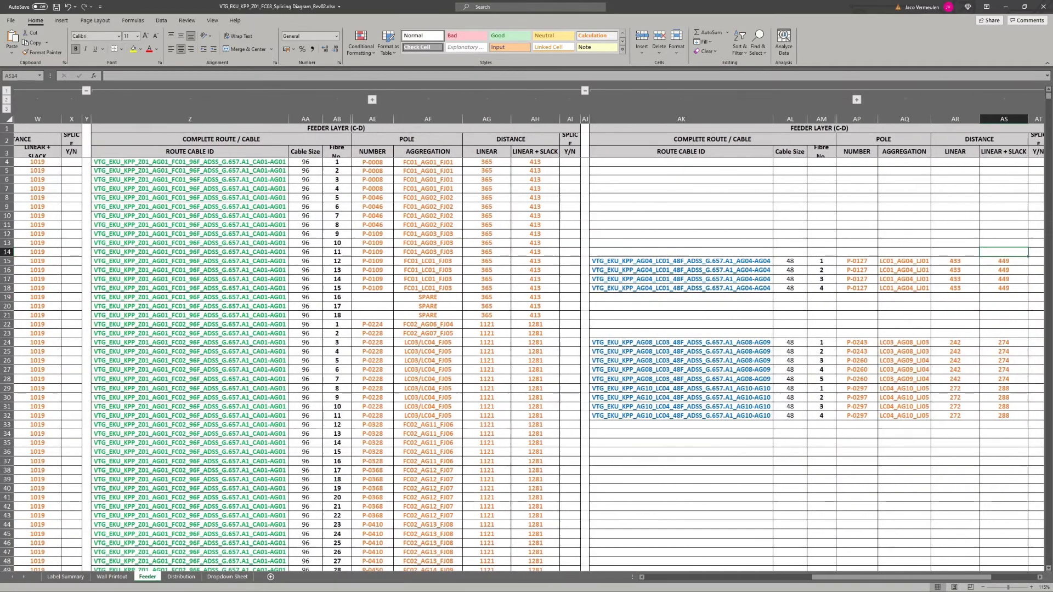
key("Right")
key("Right")
key("Right")
left_click(854, 334)
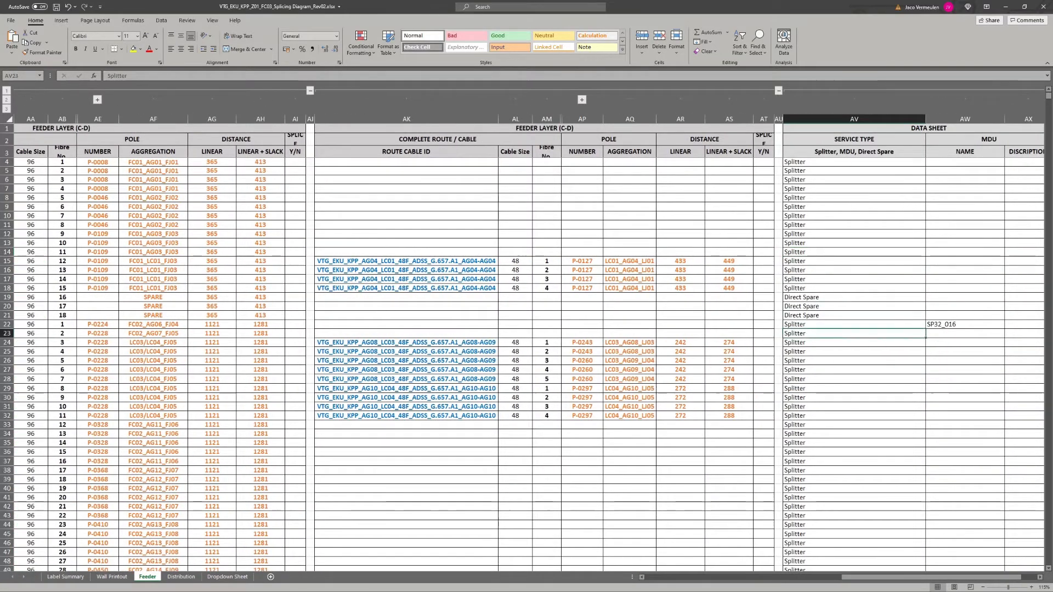
key("Right")
key("Right")
key("Right")
key("Right")
key("Right")
Step: Fill the splitter name series down the MDU Name column from SP32_016 in AW22 to SP32_052 in AW58
left_click(902, 324)
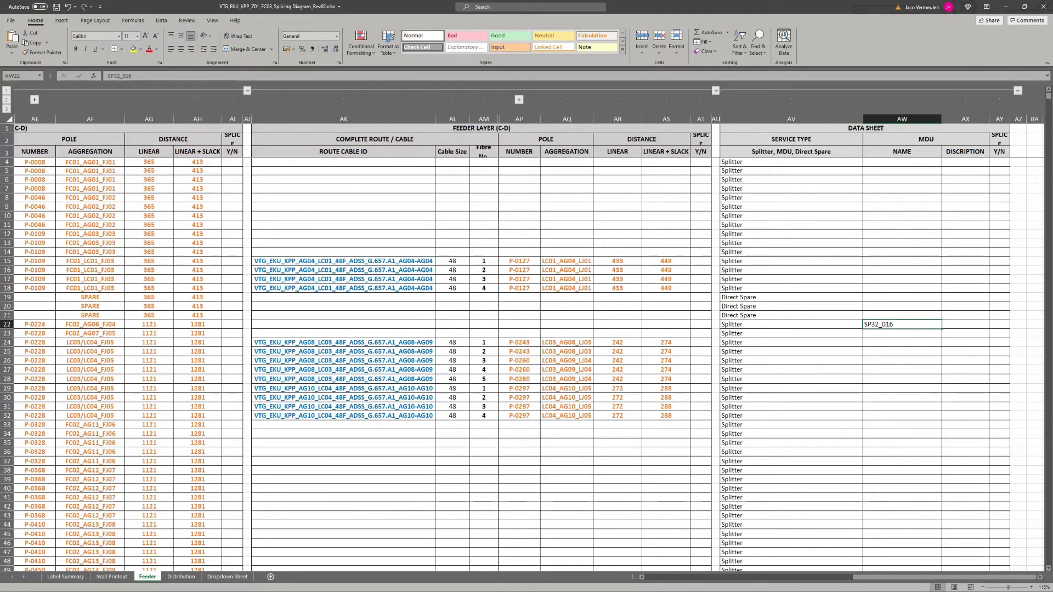
left_click_drag(942, 329, 944, 355)
left_click(902, 354)
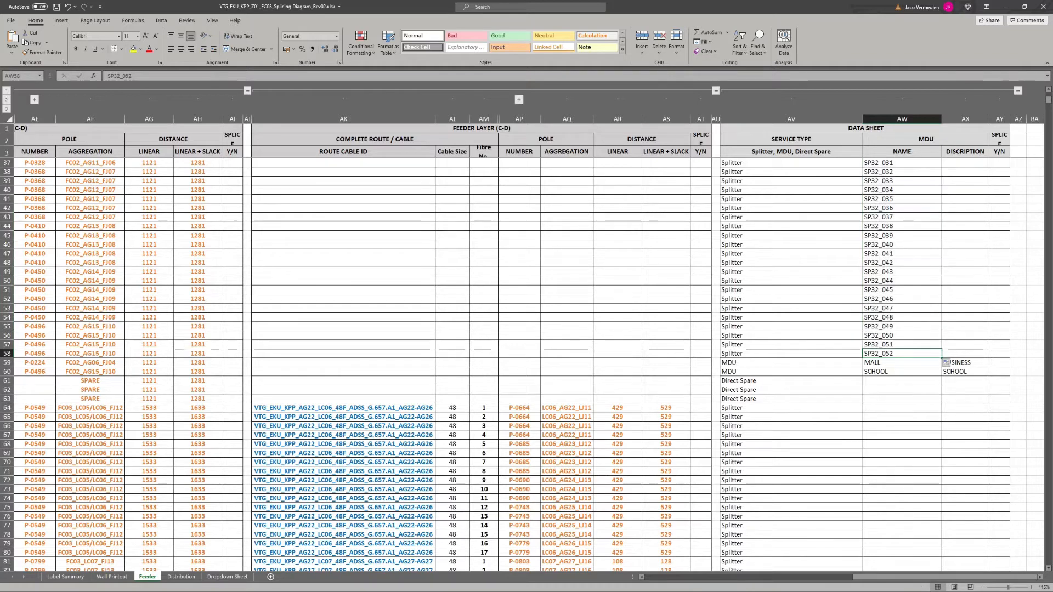
Step: Check the last splitter number at the end of the FC02 Distribution sheet and close that workbook without saving
key("ctrl+Page_Down")
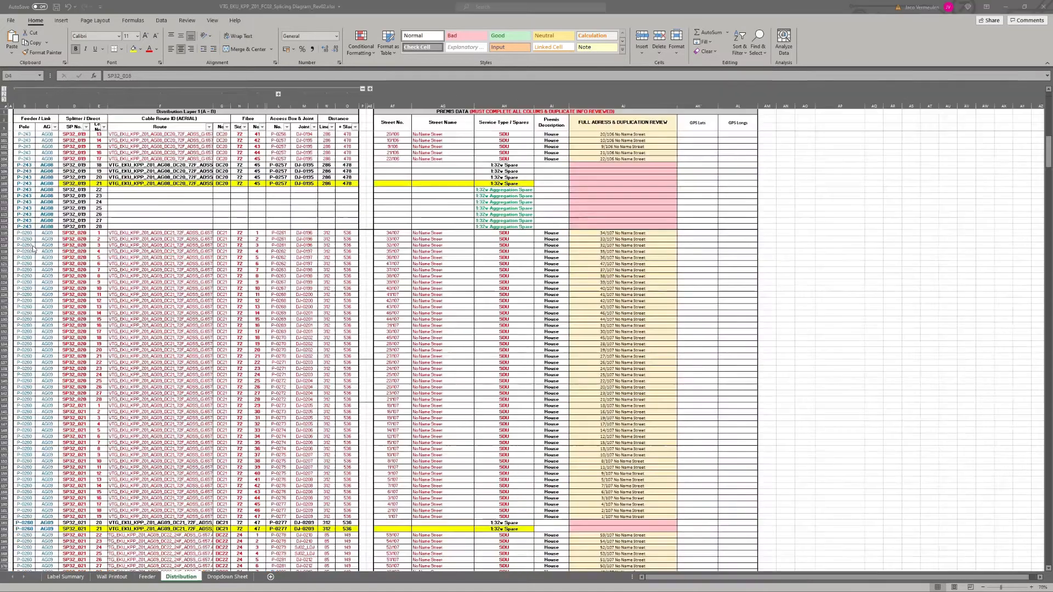
key("Right")
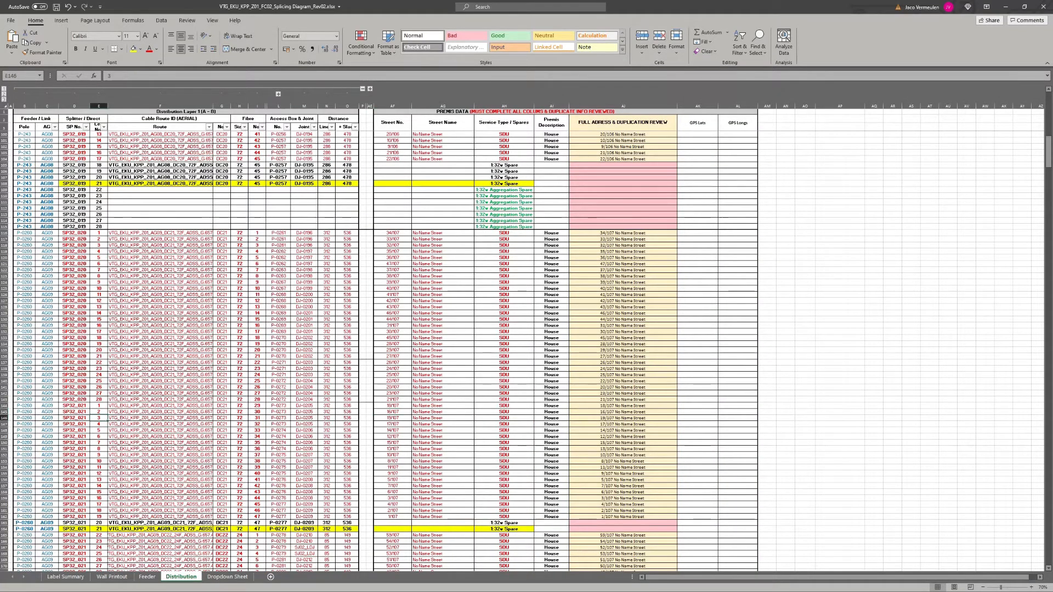
key("ctrl+Down")
scroll(526, 329, "down", 7)
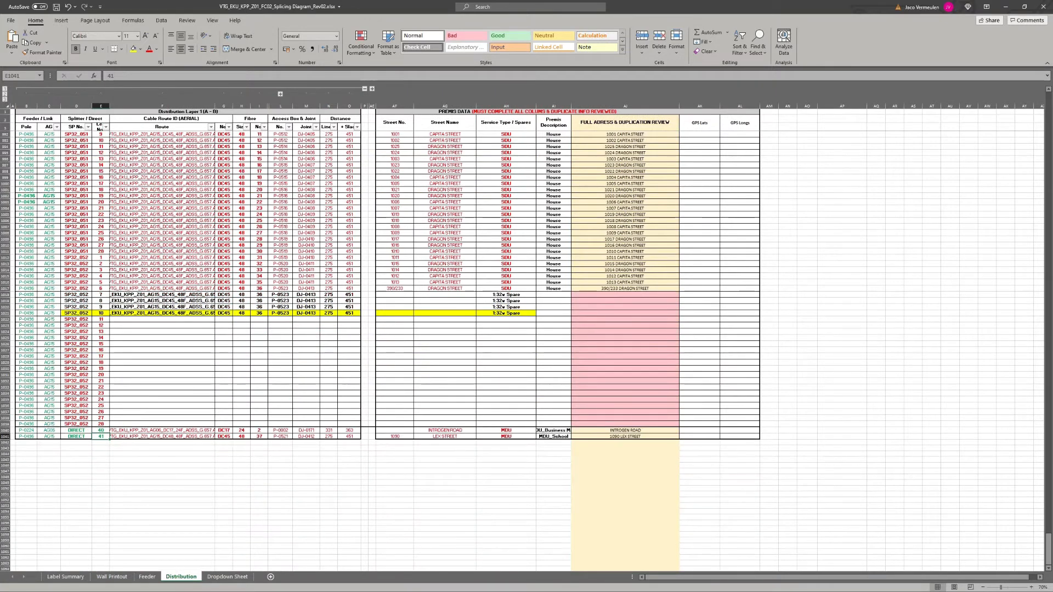
left_click(77, 424)
left_click(101, 423)
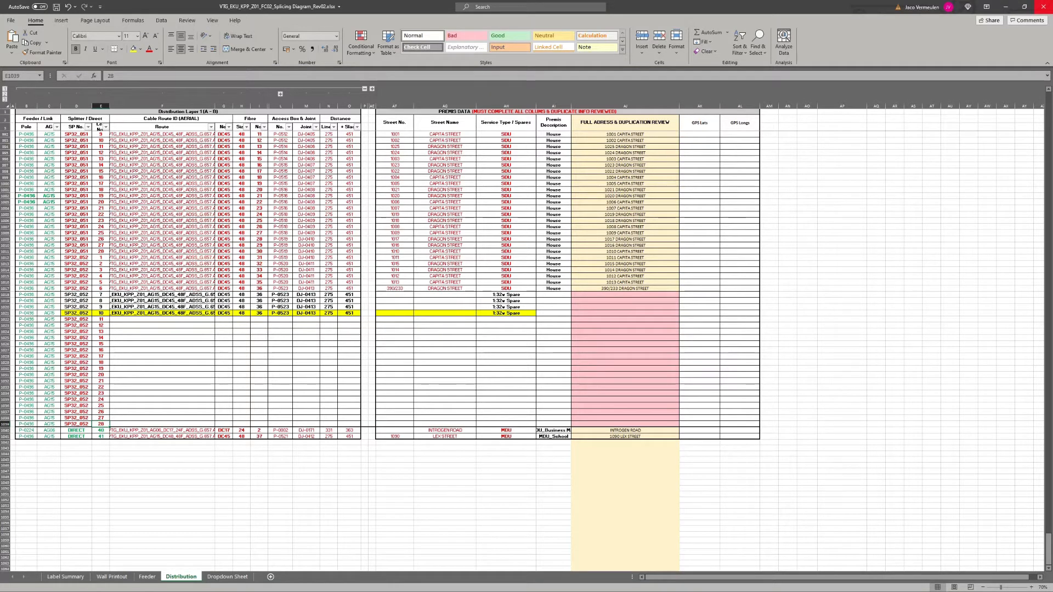
left_click(1042, 6)
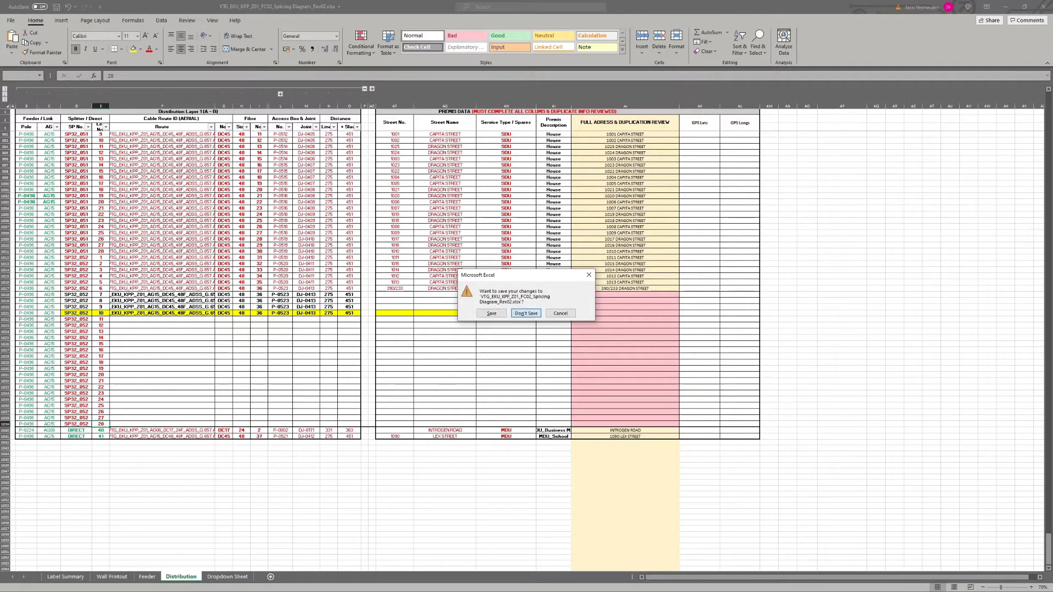
left_click(525, 313)
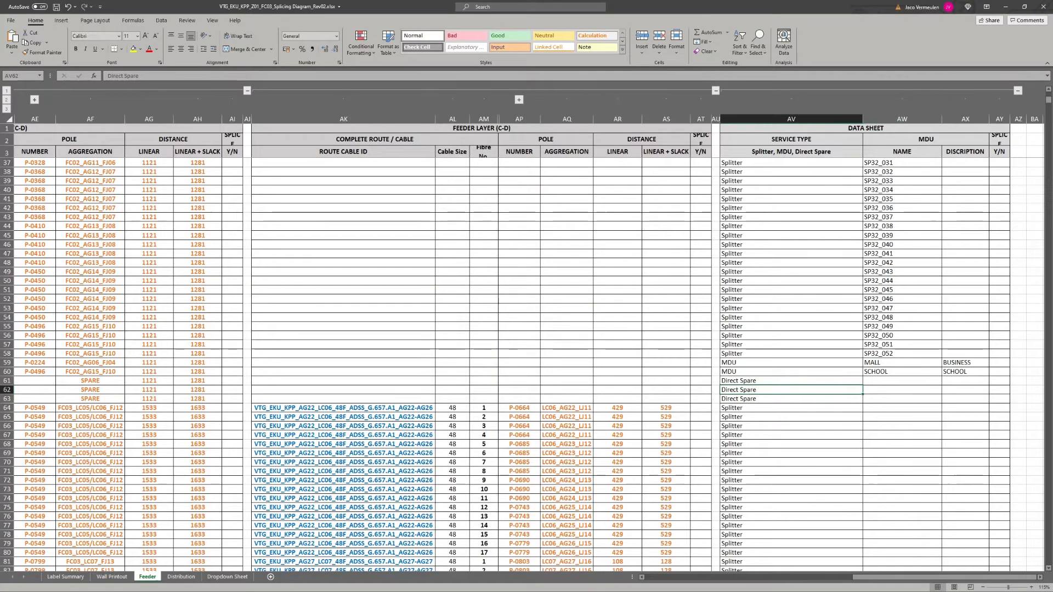
Step: Examine the MALL and SCHOOL MDU rows 59 and 60, tracing row 59 back to its Core Route Layer splitter ID
left_click_drag(902, 363, 91, 371)
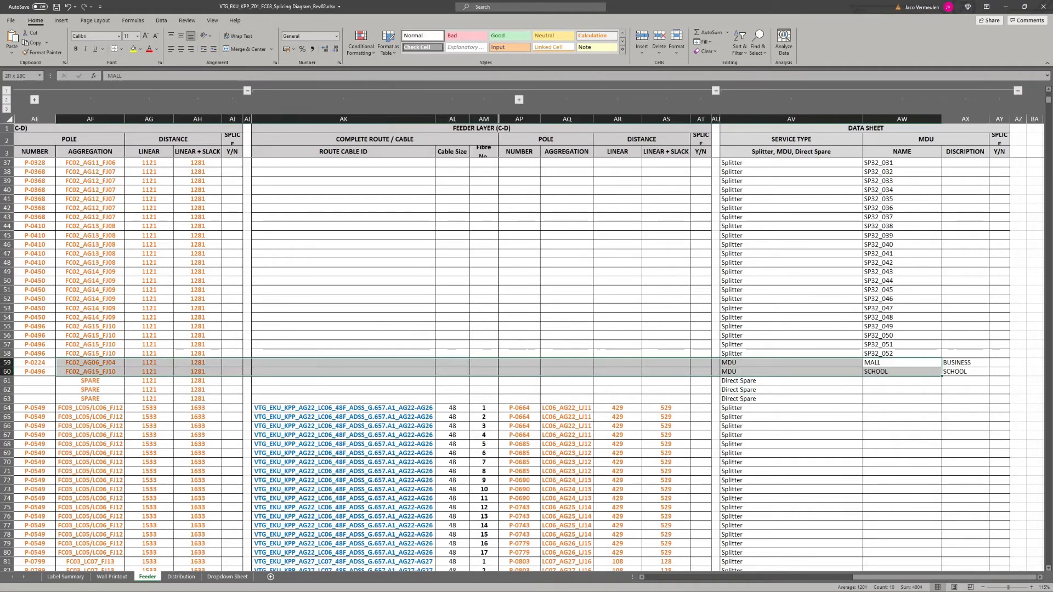
left_click(791, 363)
key("Left")
key("Left")
key("Left")
key("Left")
key("Left")
key("Left")
key("Left")
key("Left")
key("Left")
key("Left")
key("Left")
key("Left")
key("Left")
key("Left")
key("Left")
key("Left")
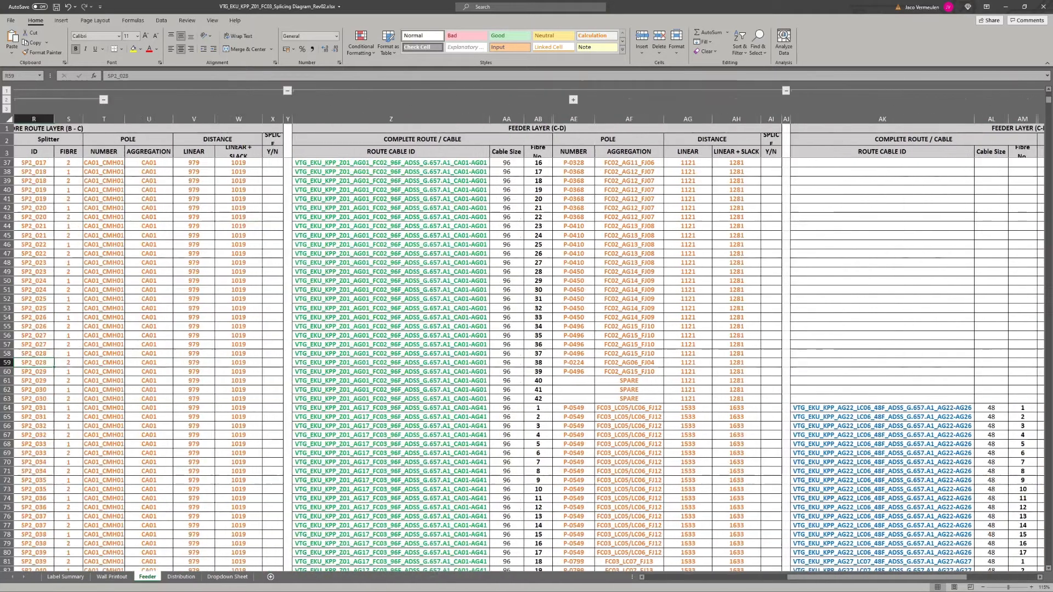
Step: Follow row 59 to its feeder fibre number and pole, and examine the fibre numbers of the rows below
key("Right")
key("Right")
key("Right")
key("Right")
key("Right")
key("Right")
key("Right")
key("Right")
key("Right")
key("Right")
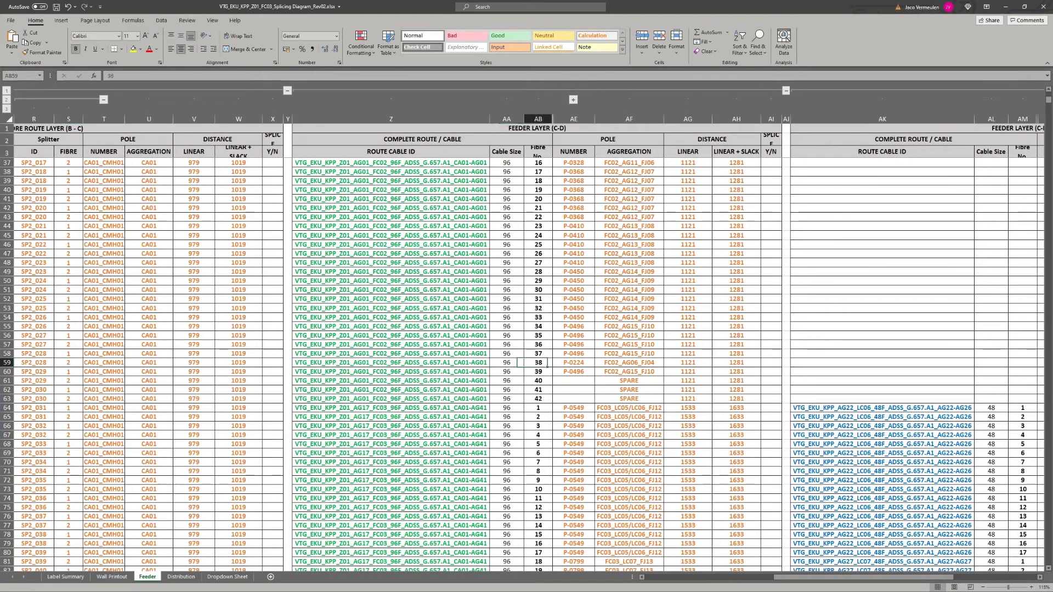
key("Right")
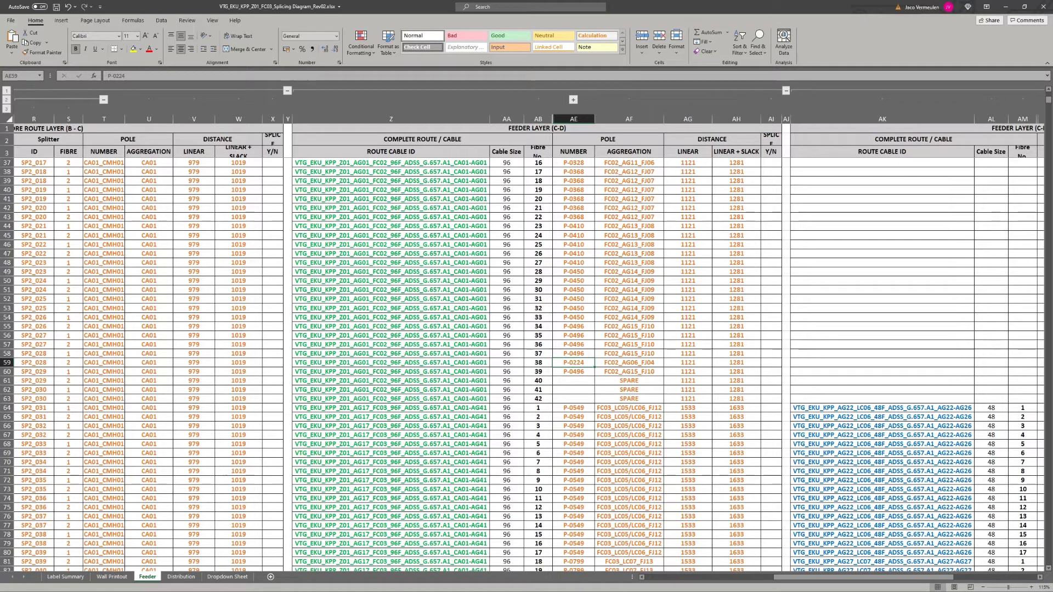
key("Left")
key("Down")
key("Down")
key("Down")
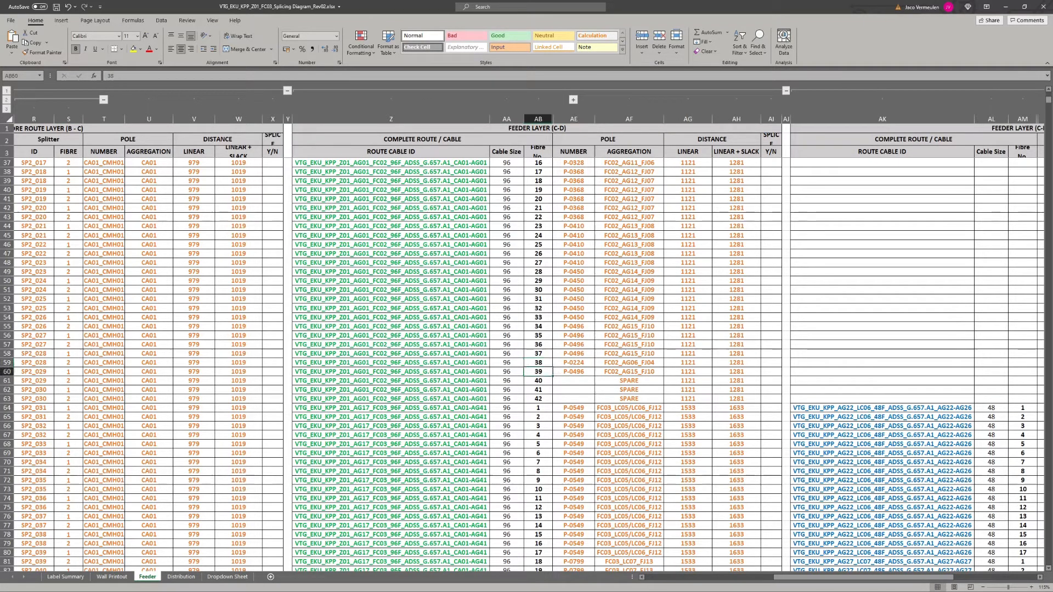
Step: Follow the spare fibre row 62 across to the Data Sheet section and examine its Direct Spare service type
key("Right")
key("Right")
key("Right")
key("Right")
key("Right")
key("Right")
key("Right")
key("Right")
key("Right")
key("Right")
key("Right")
key("Right")
key("Right")
key("Right")
key("Right")
key("Right")
key("Right")
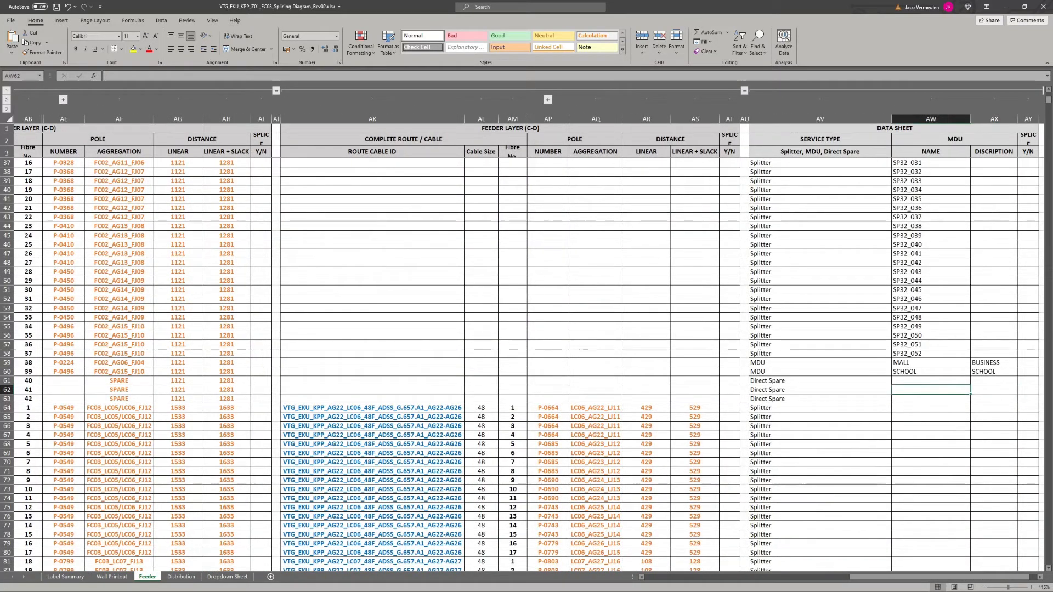
key("Left")
key("Up")
key("Down")
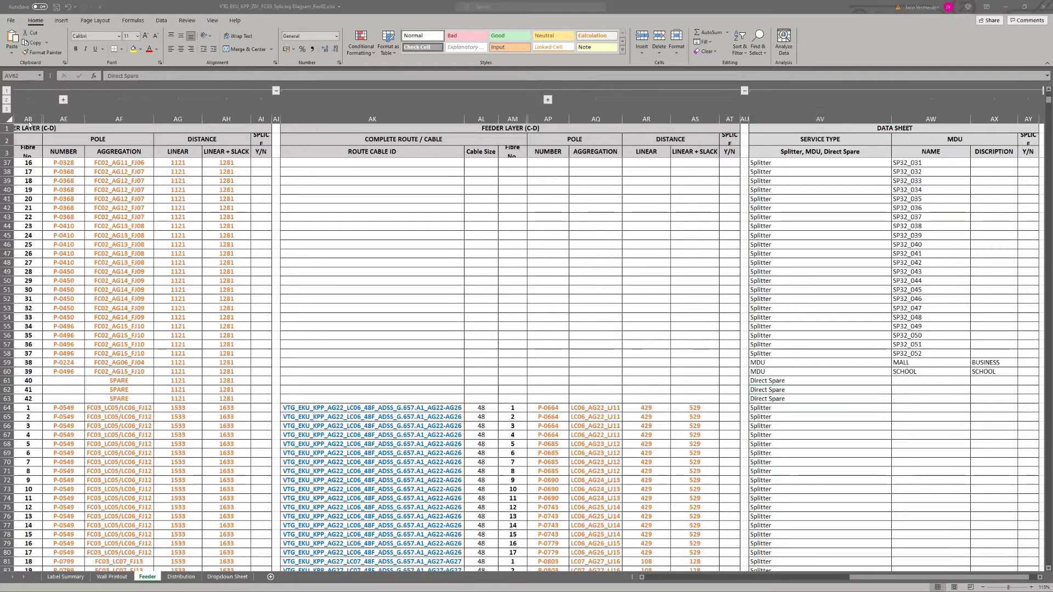
Step: Open the FC02 splicing diagram workbook from the SPLICING DIAGRAM folder of the KLIPPOORTJIE_Z01_REACH_AERIAL planning files
key("alt+Tab")
left_click(658, 307)
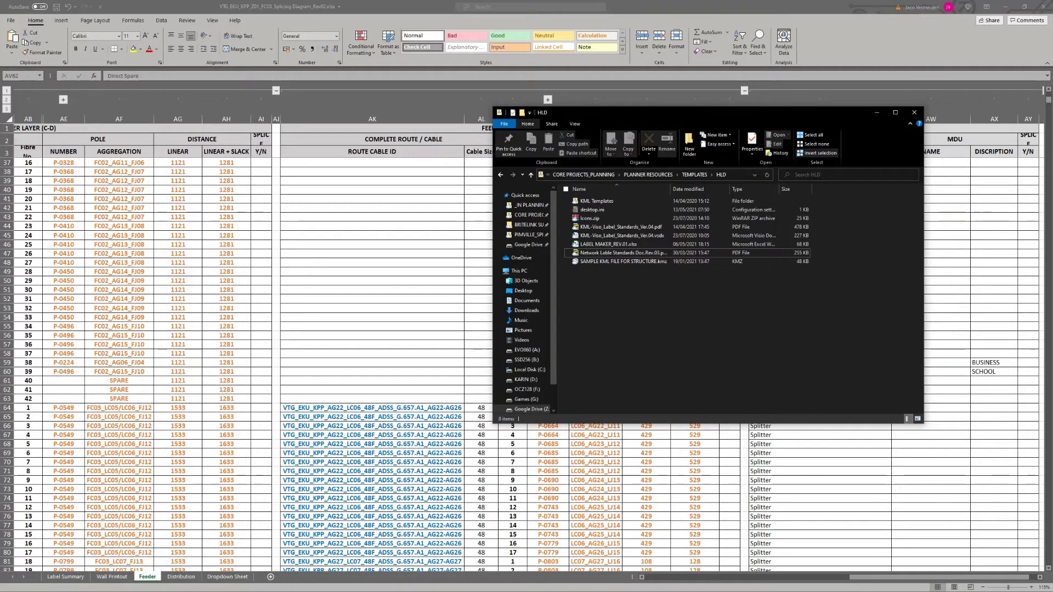
key("alt+Left")
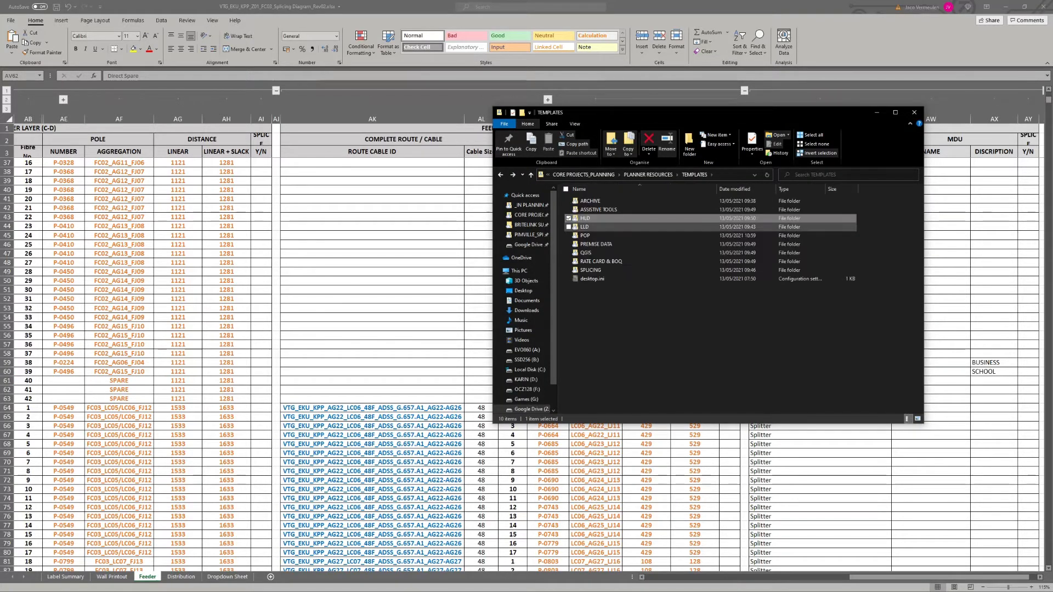
left_click(603, 227)
key("alt+Tab")
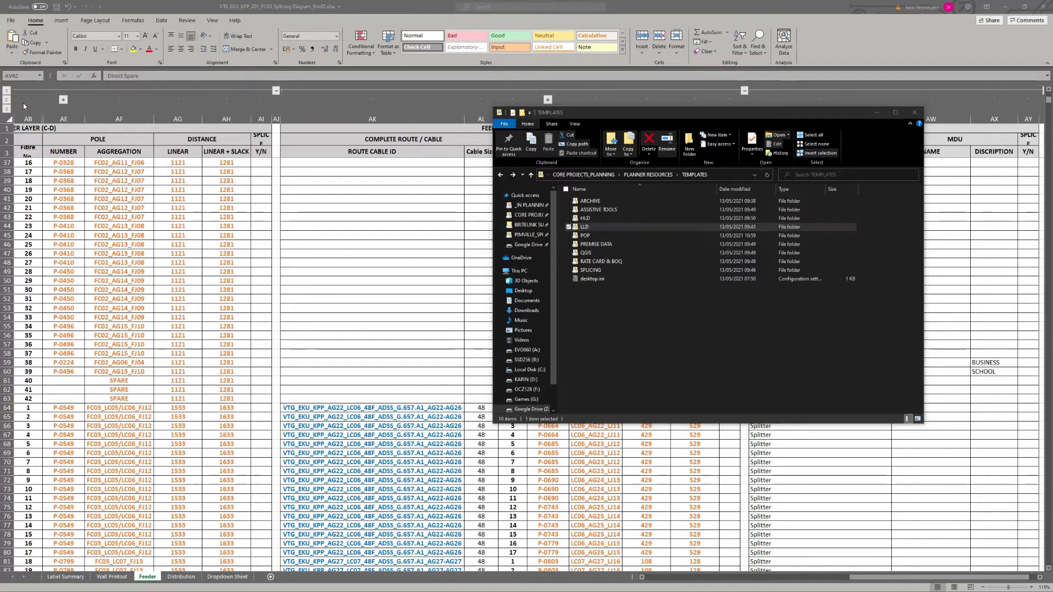
key("alt+Left")
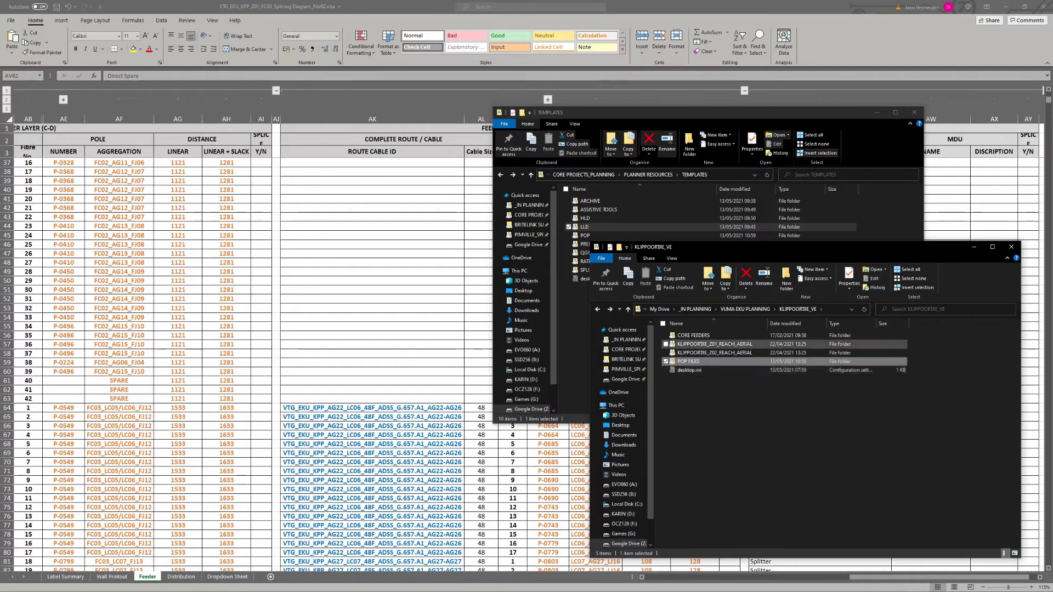
double_click(707, 345)
double_click(691, 335)
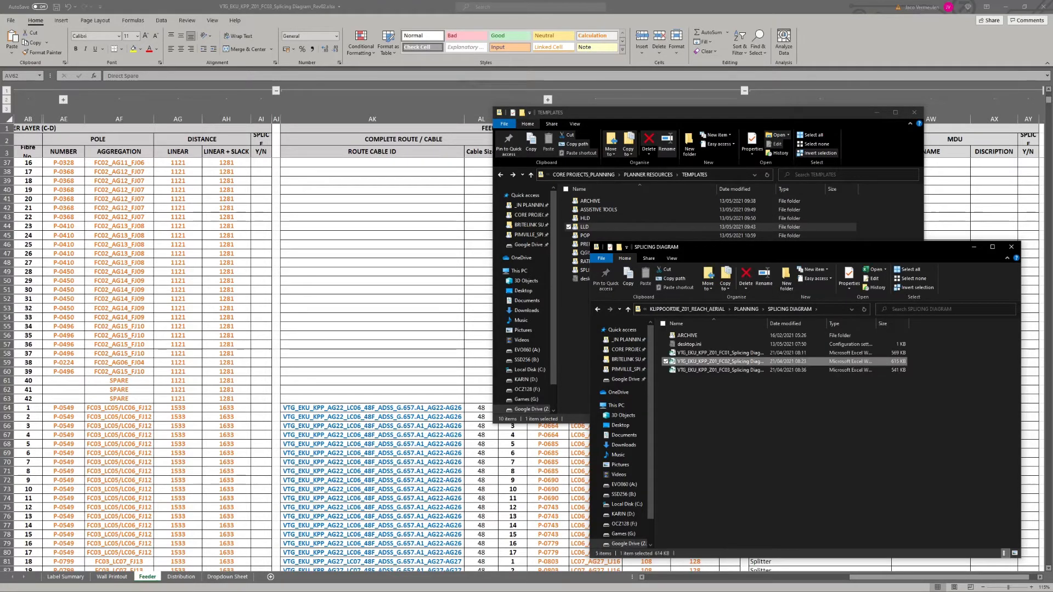
key("alt+Tab")
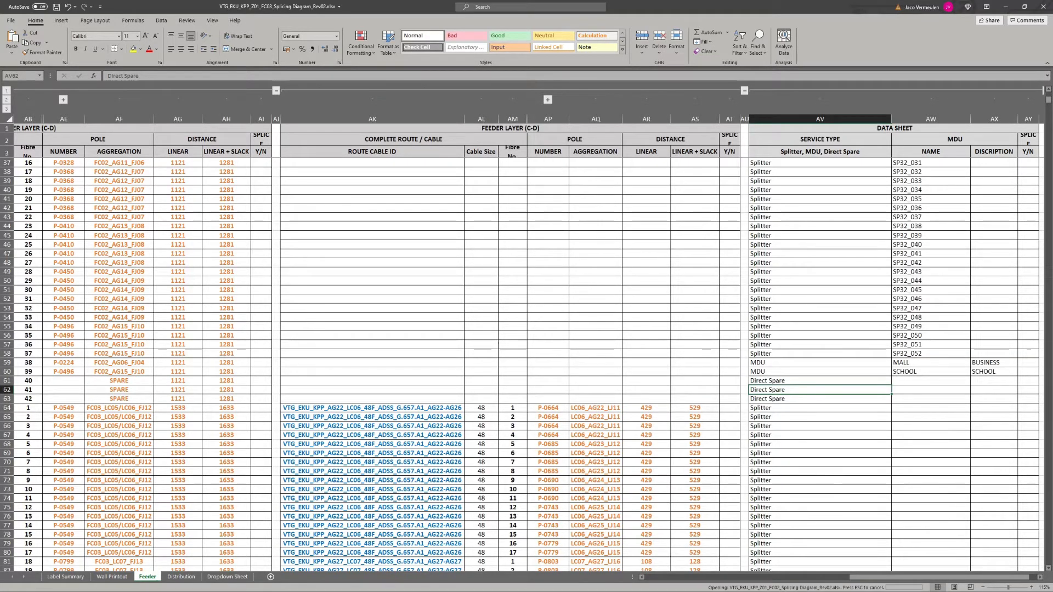
key("alt+Tab")
Step: Examine the MDU rows on the FC02 Feeder sheet and the matching DIRECT rows at the end of its Distribution sheet
left_click_drag(646, 256, 132, 250)
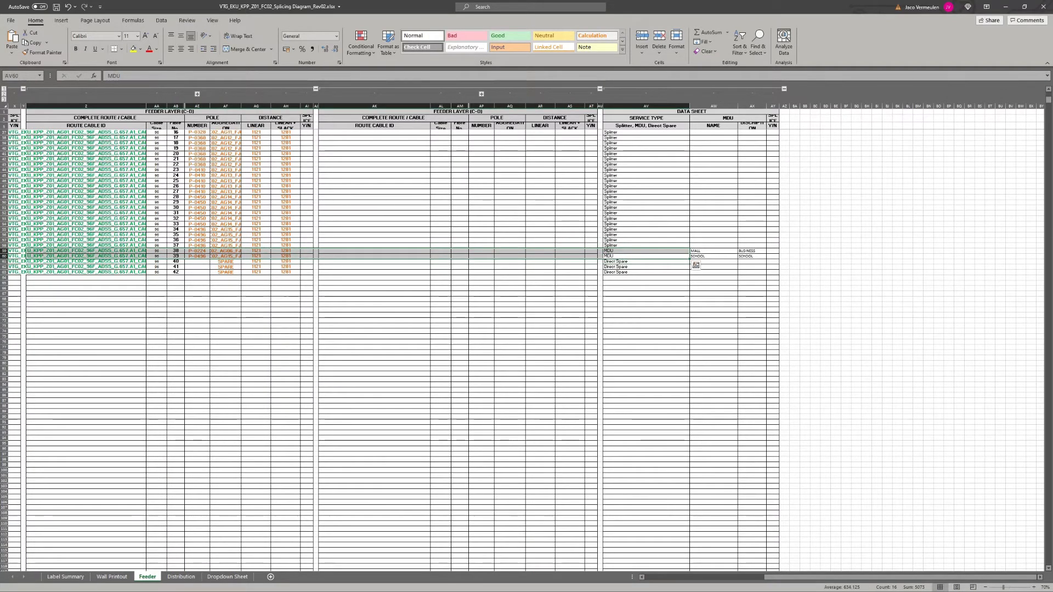
left_click(181, 576)
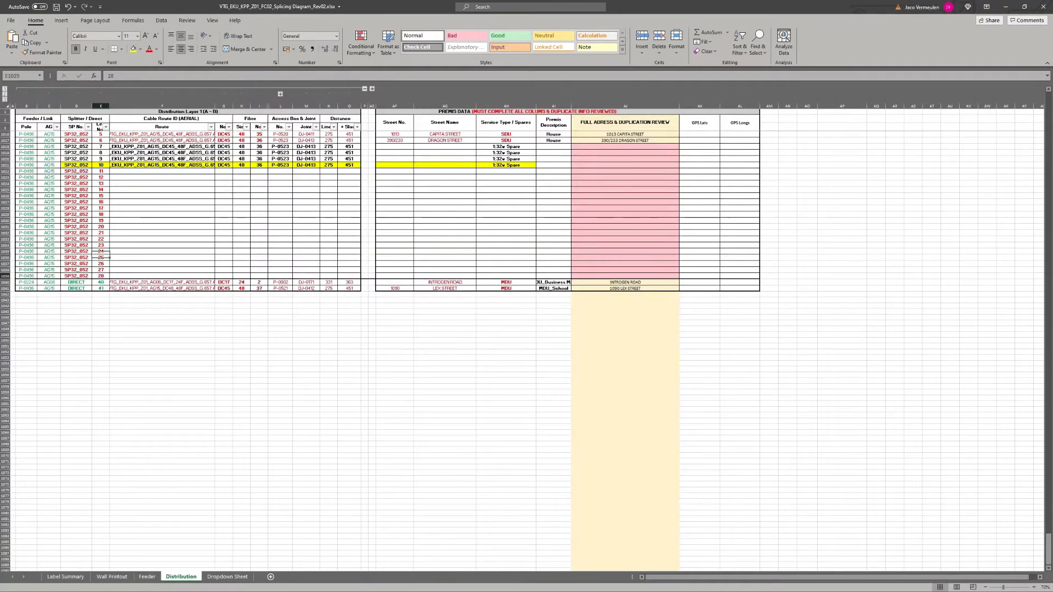
scroll(526, 329, "up", 6)
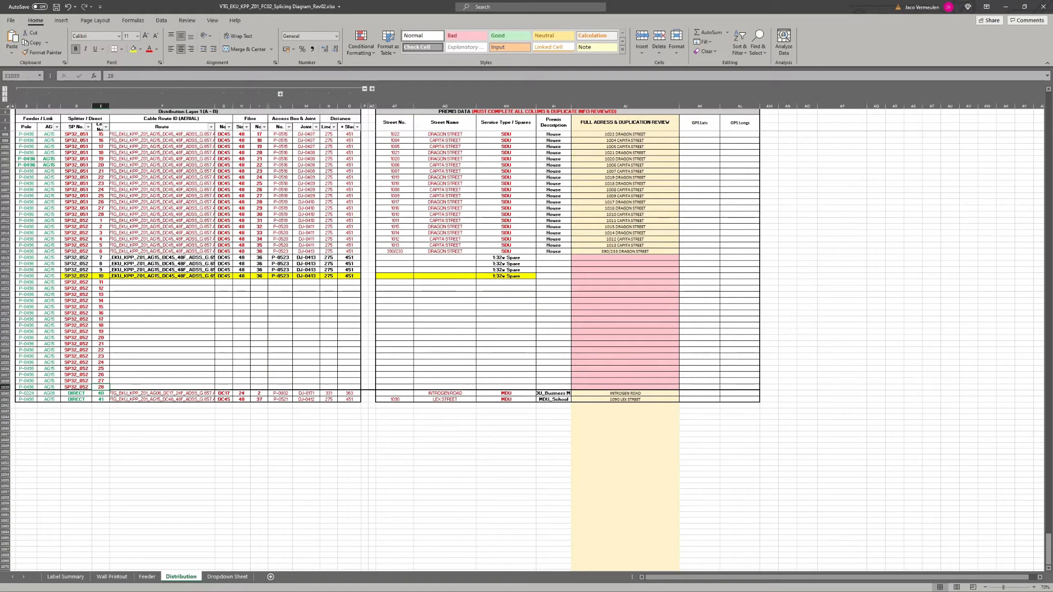
left_click(101, 394)
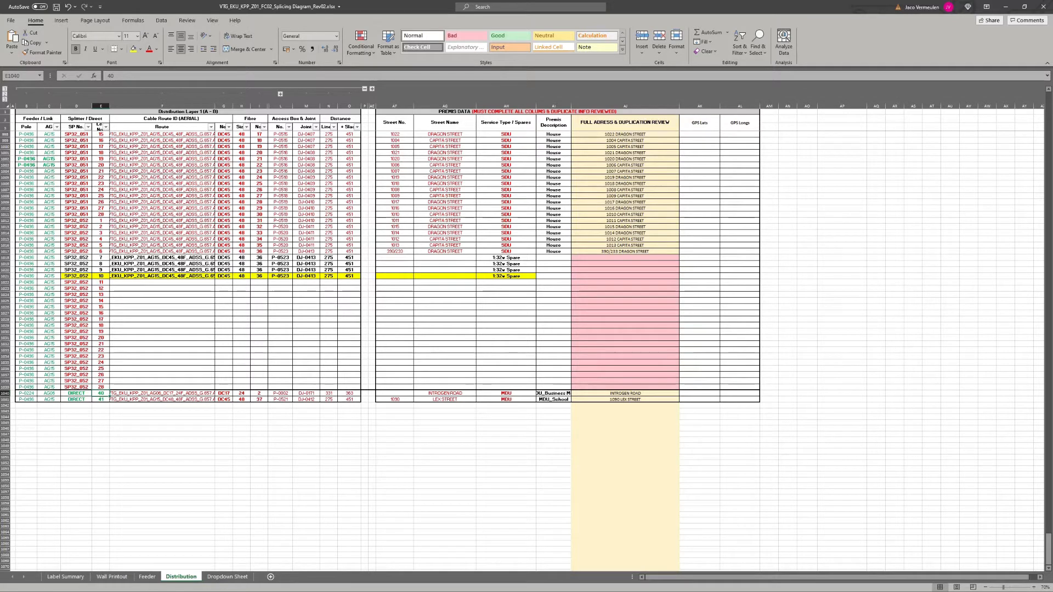
left_click(163, 399)
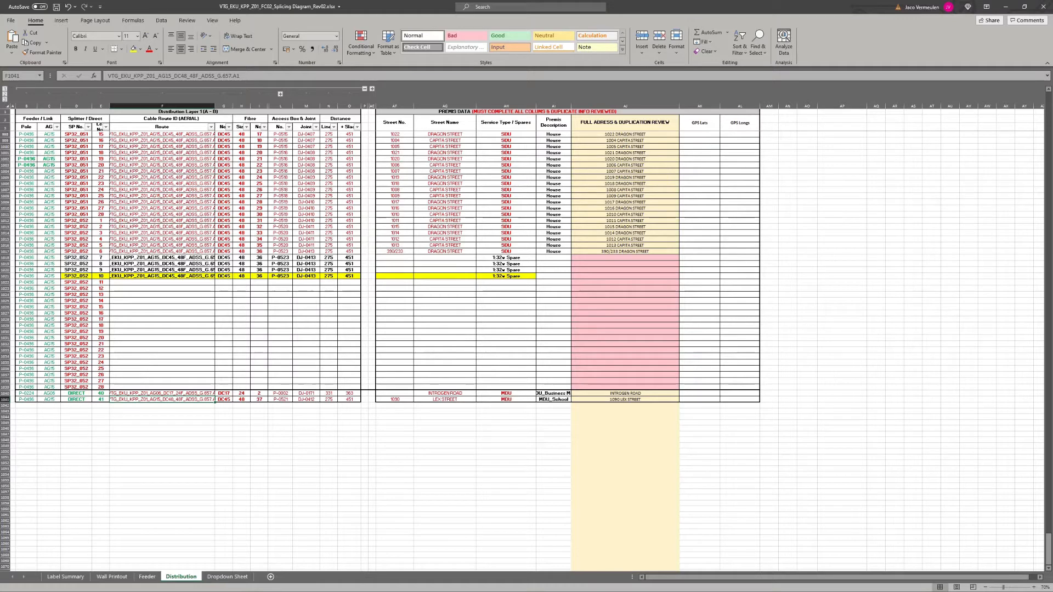
Step: Return to the FC02 Feeder sheet and examine the SCHOOL row and the spare fibre rows below it
left_click(147, 577)
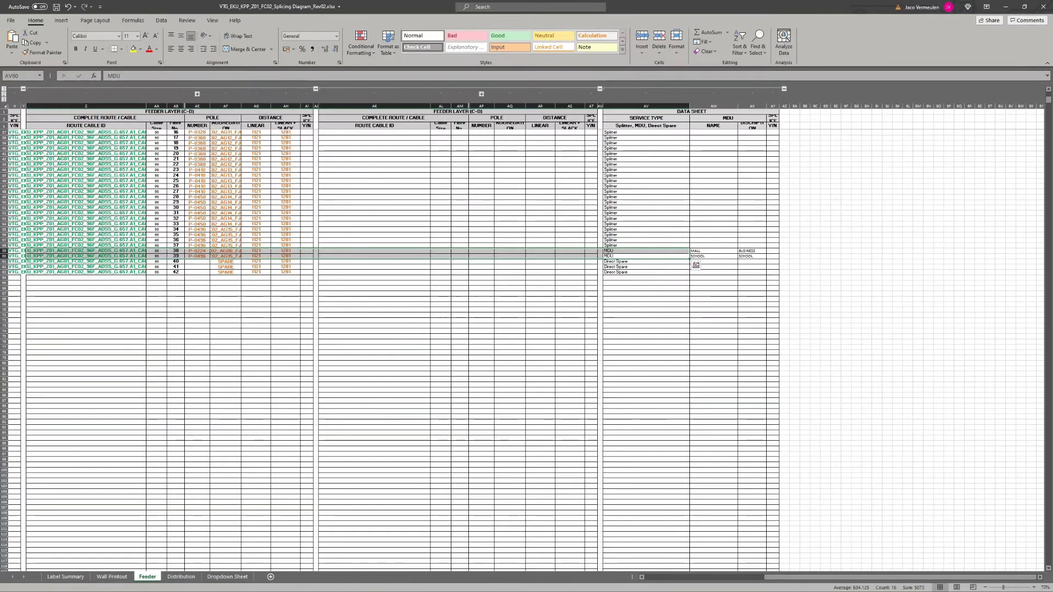
left_click(225, 267)
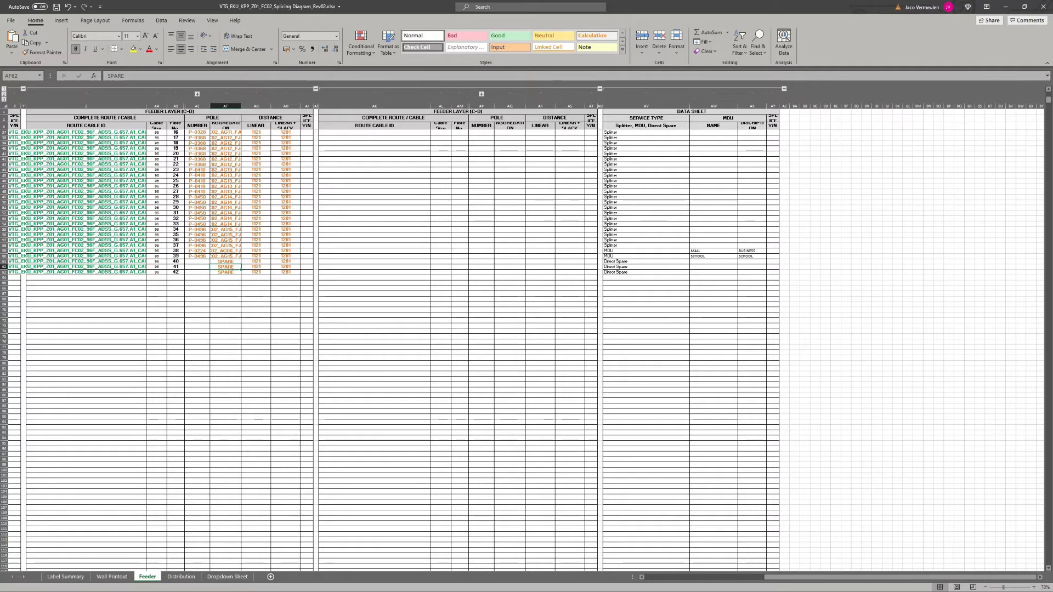
left_click_drag(176, 256, 777, 283)
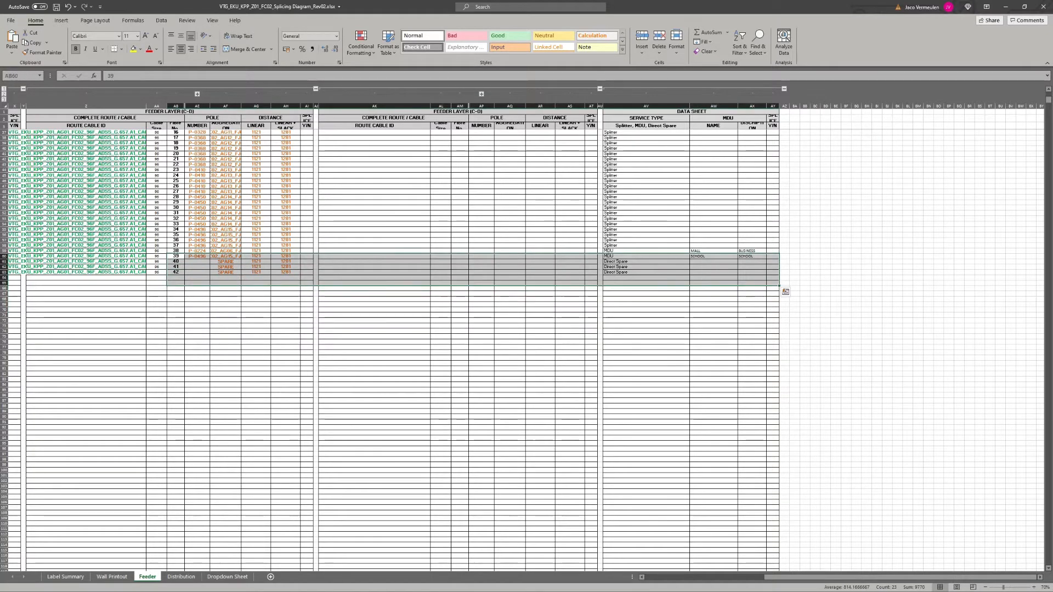
scroll(526, 231, "up", 3)
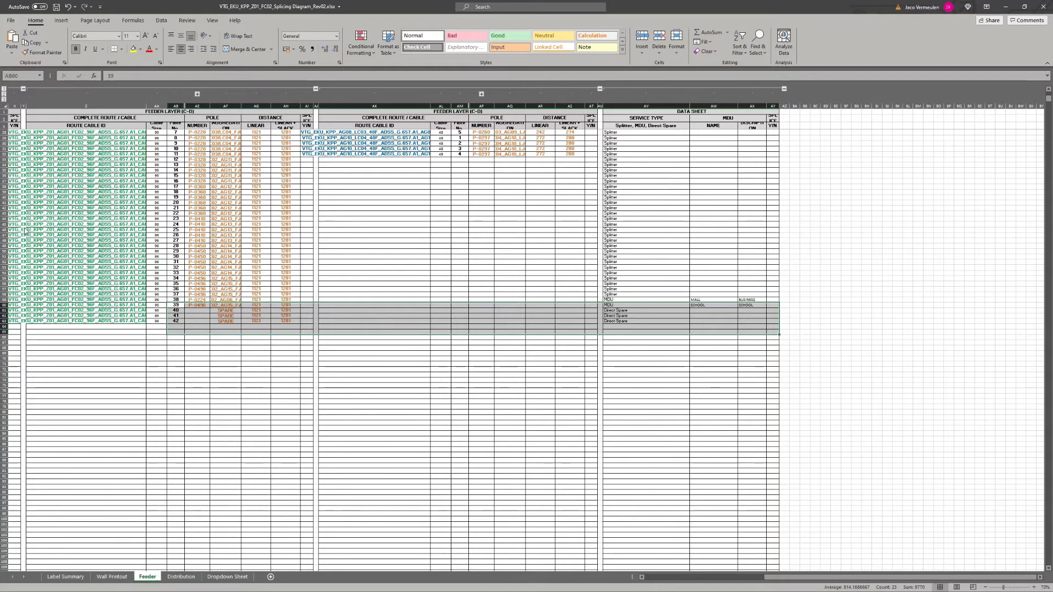
Step: Switch to the FC03 workbook and check the last splitter number at the end of its Distribution sheet
key("alt+Tab")
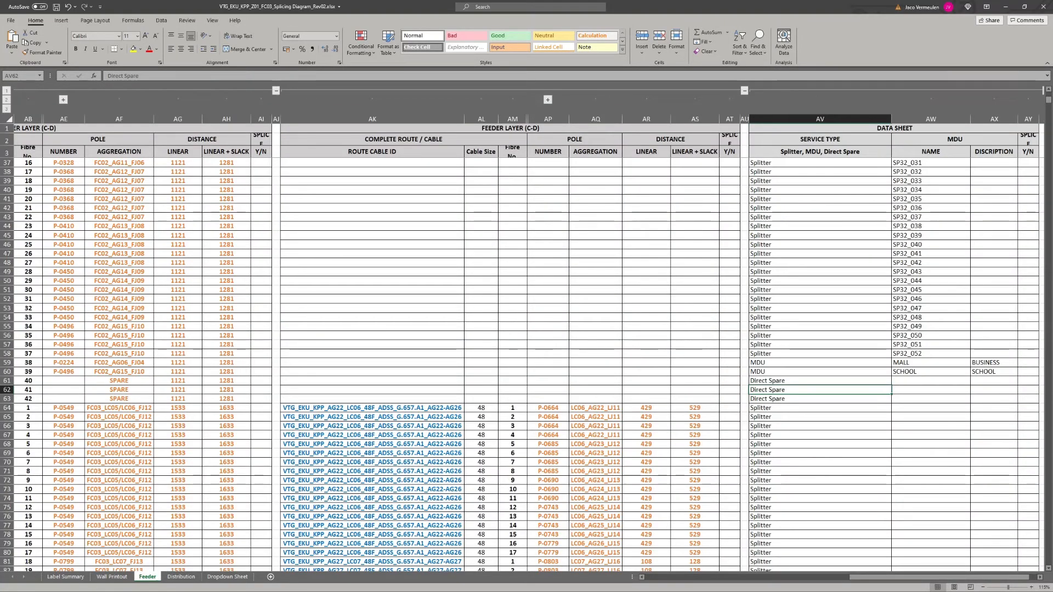
scroll(526, 362, "down", 3)
left_click(930, 317)
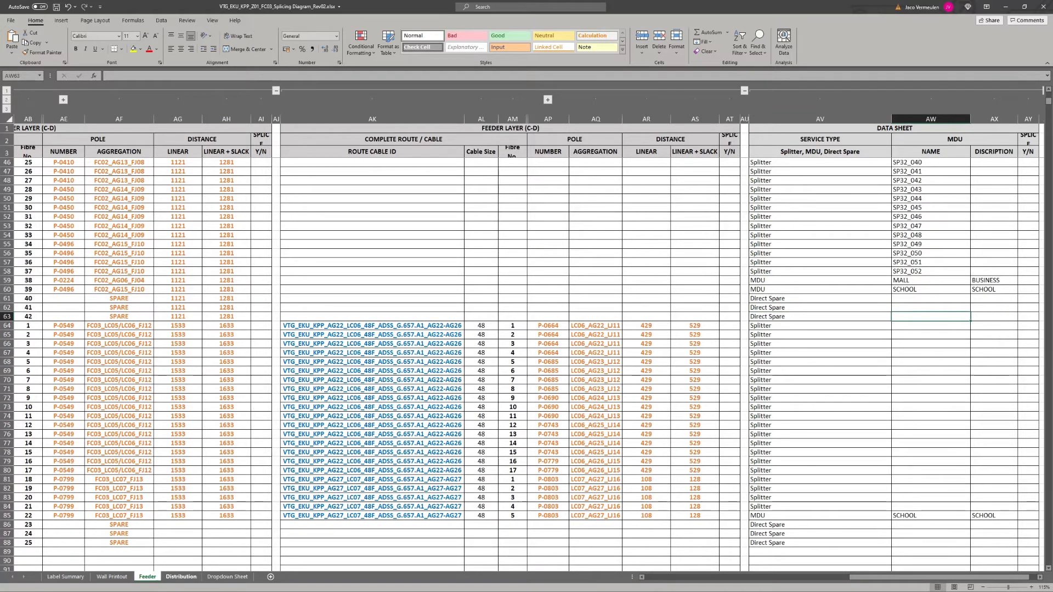
key("ctrl+Page_Down")
left_click(160, 301)
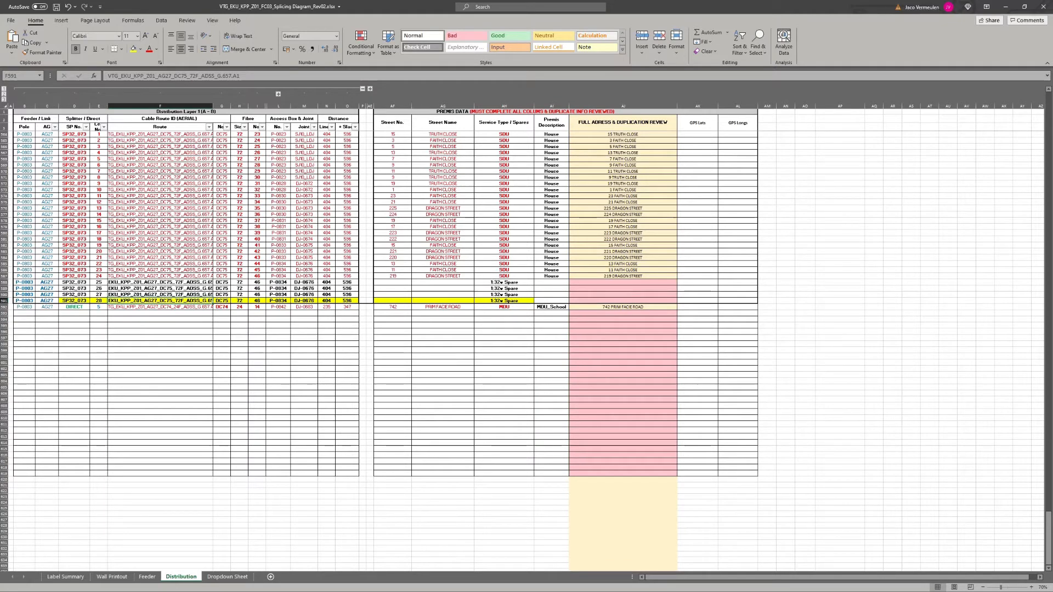
Step: Go to the start of the FC03 Distribution sheet and check the first splitter number in the SP No. column
left_click(74, 300)
key("ctrl+Up")
key("ctrl+Up")
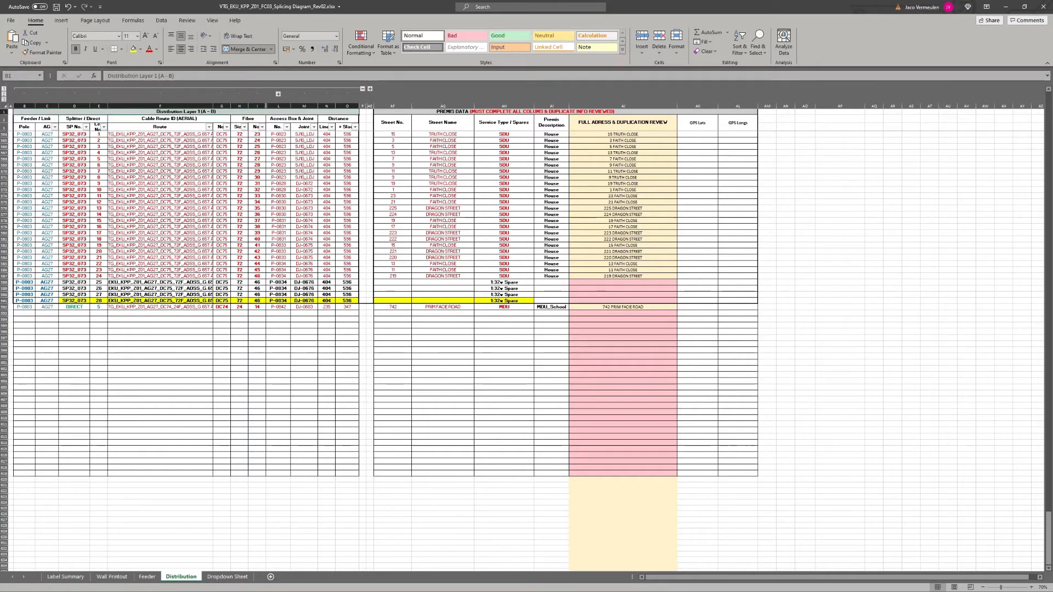
key("Down")
key("Down")
key("Right")
key("Right")
key("Down")
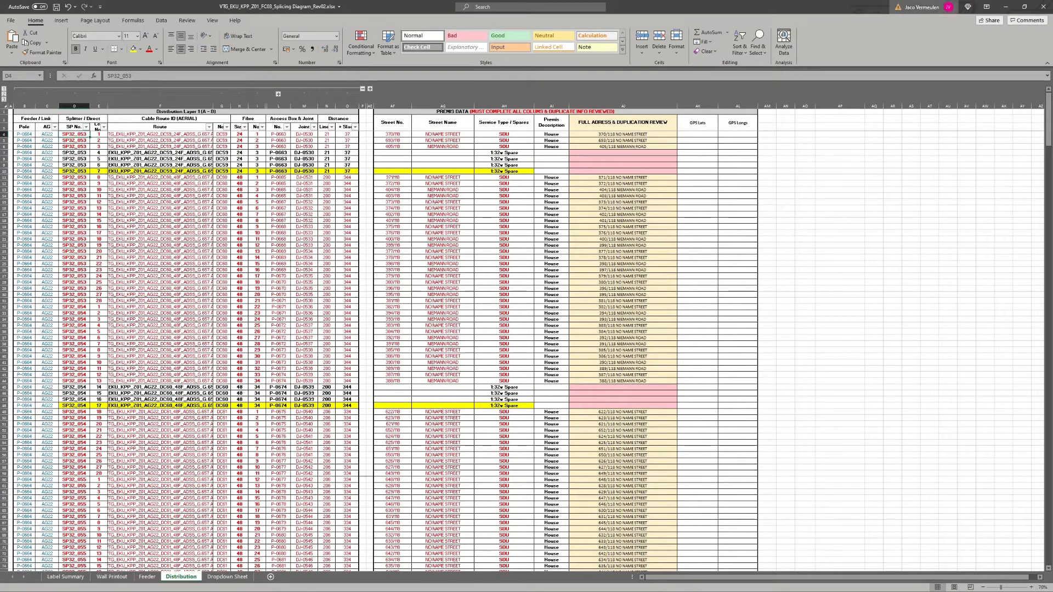
key("Right")
key("Right")
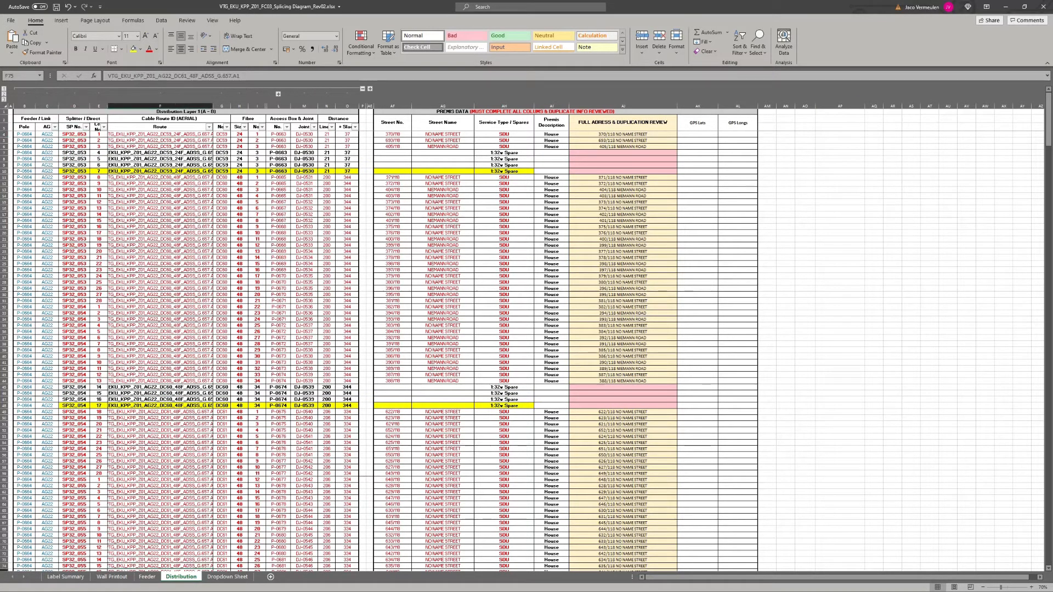
Step: On the Feeder sheet, enter SP32_053 as the row 64 splitter name and fill the series down to row 84
left_click(147, 577)
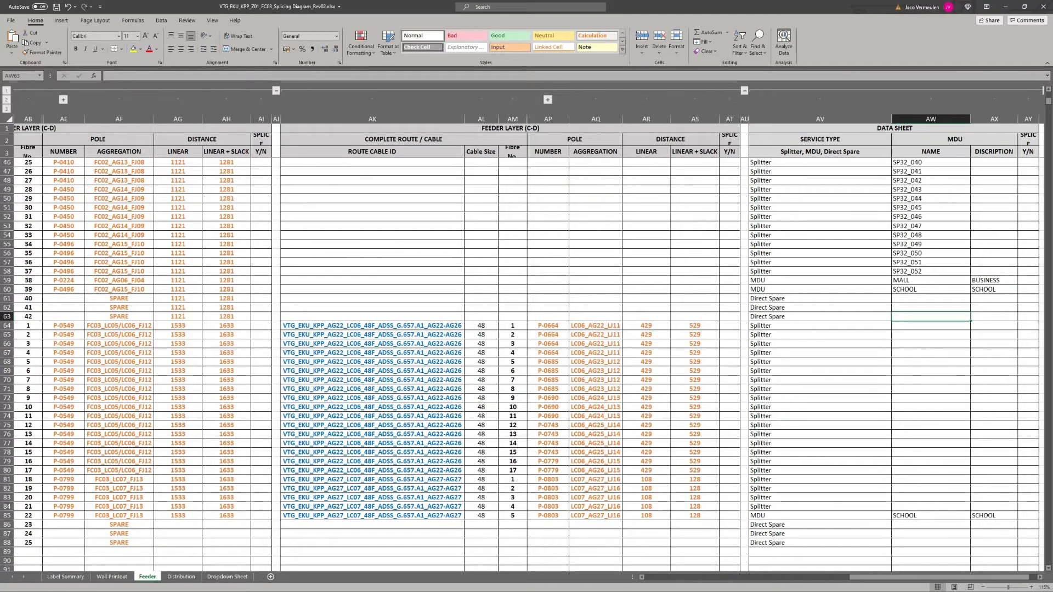
left_click(930, 271)
key("ctrl+c")
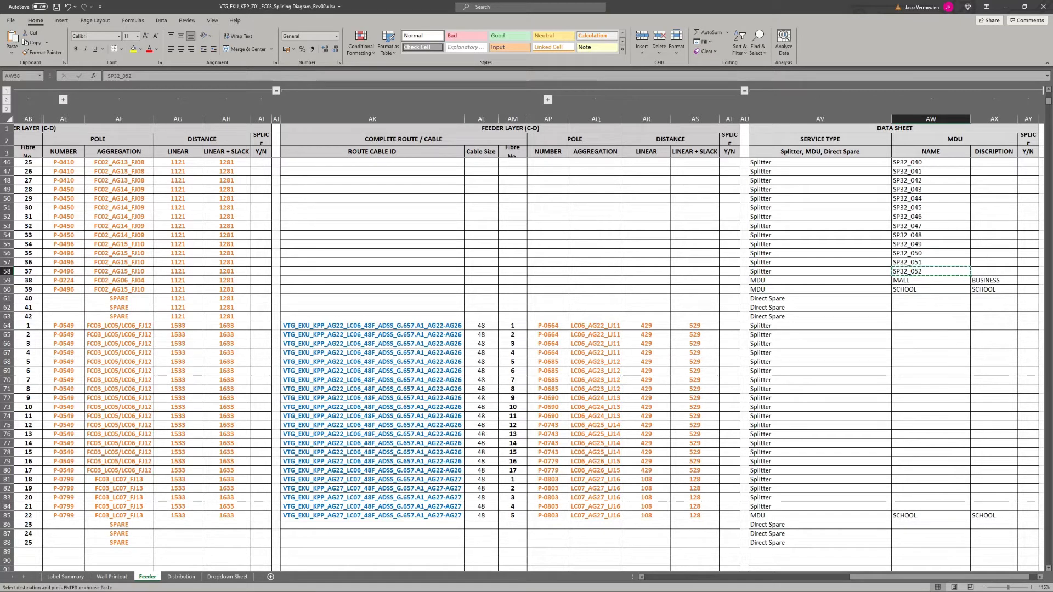
left_click(931, 326)
key("ctrl+v")
key("ctrl")
key("Escape")
key("F2")
key("BackSpace")
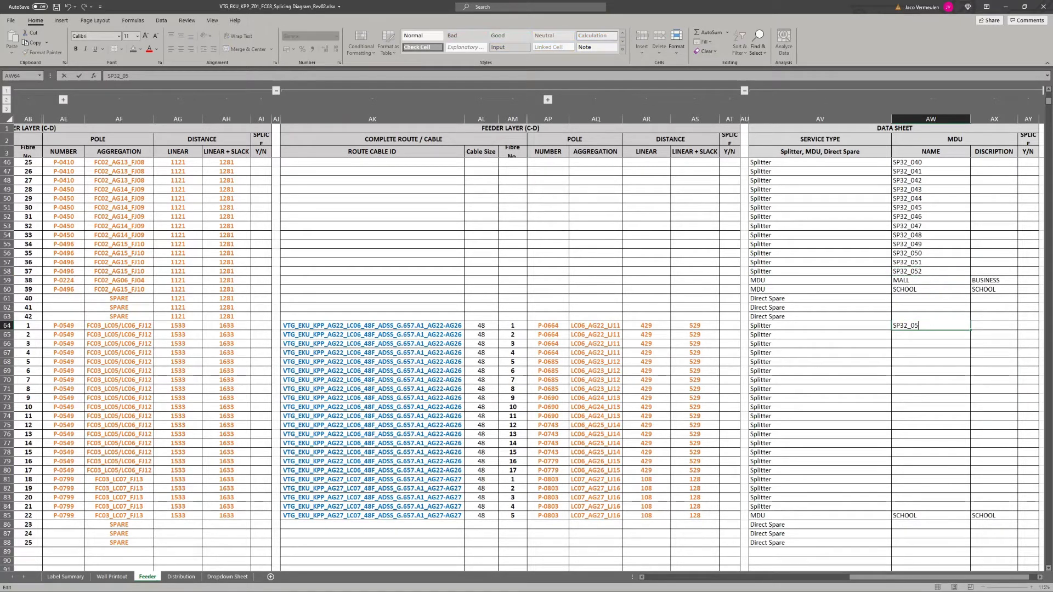
type("3")
key("Return")
key("Up")
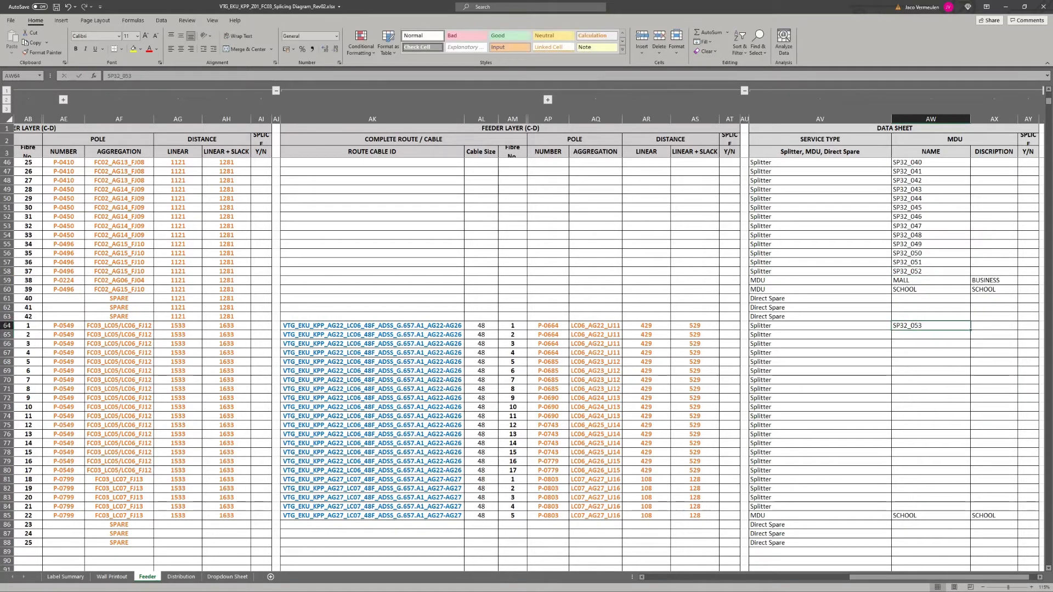
left_click_drag(970, 330, 970, 510)
left_click(994, 543)
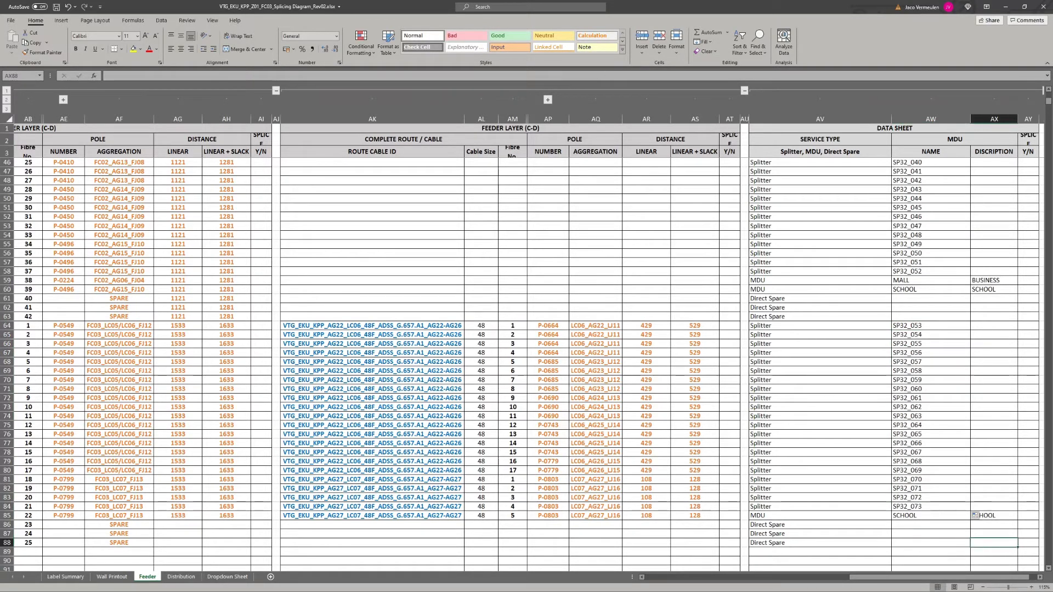
Step: Copy the three Direct Spare entries into the NAME column for rows 86 to 88 and rows 61 to 63
left_click(930, 524)
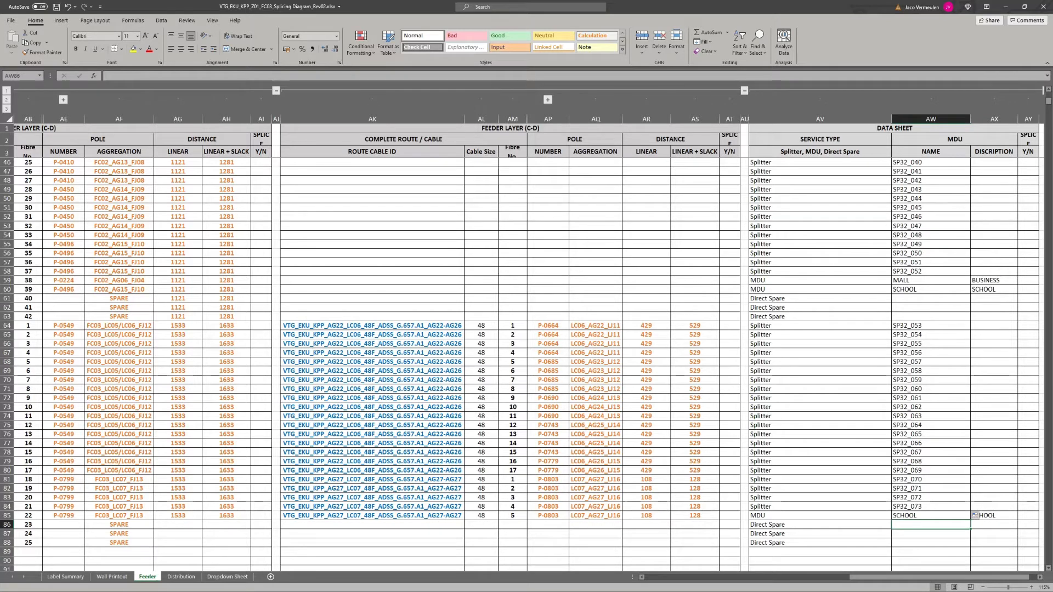
left_click_drag(790, 524, 789, 543)
key("ctrl+c")
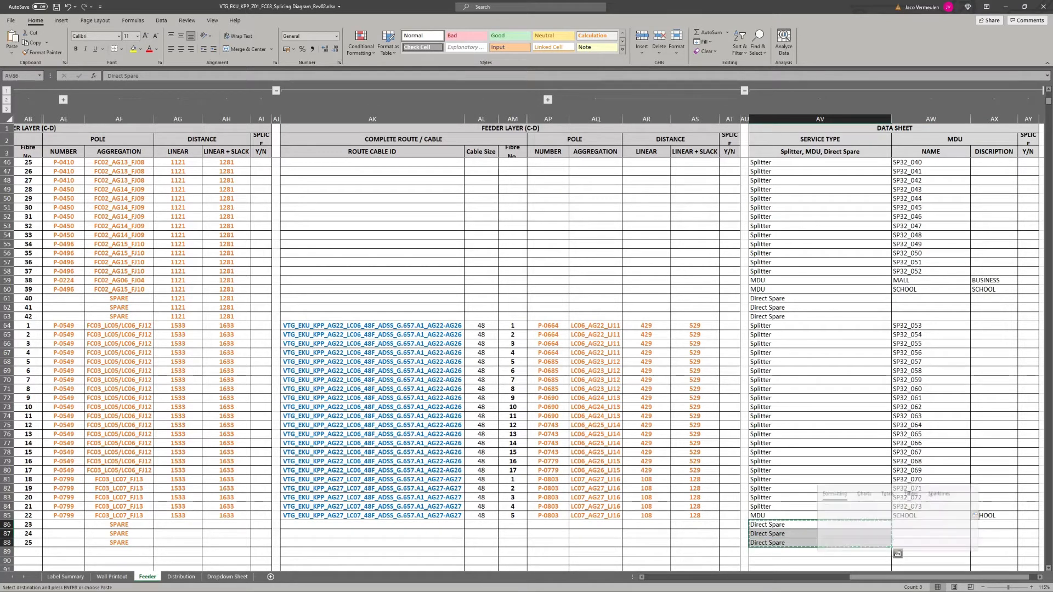
left_click(993, 552)
left_click(931, 525)
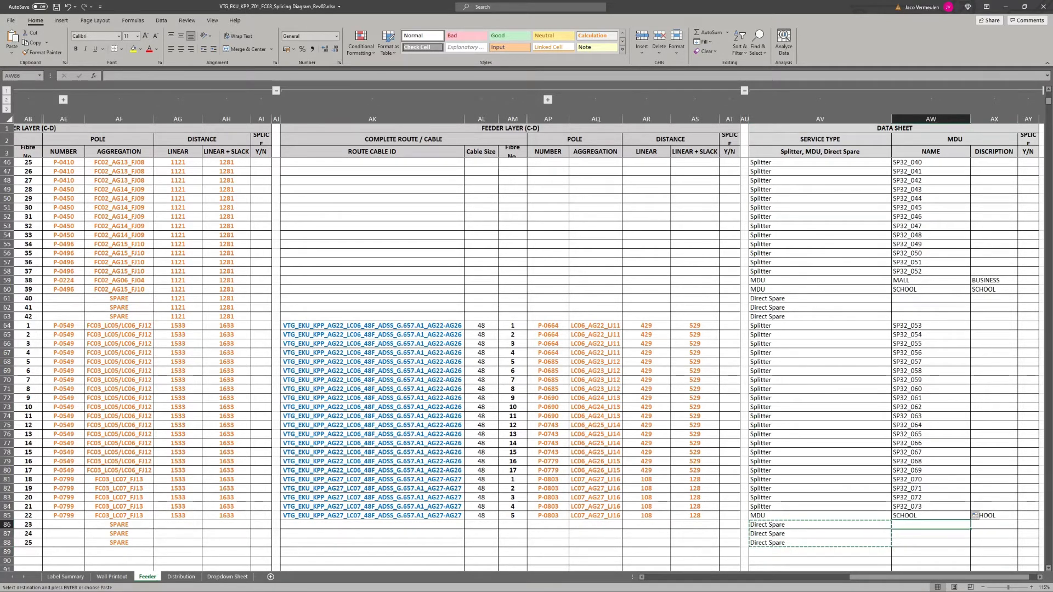
key("ctrl+v")
key("ctrl+v")
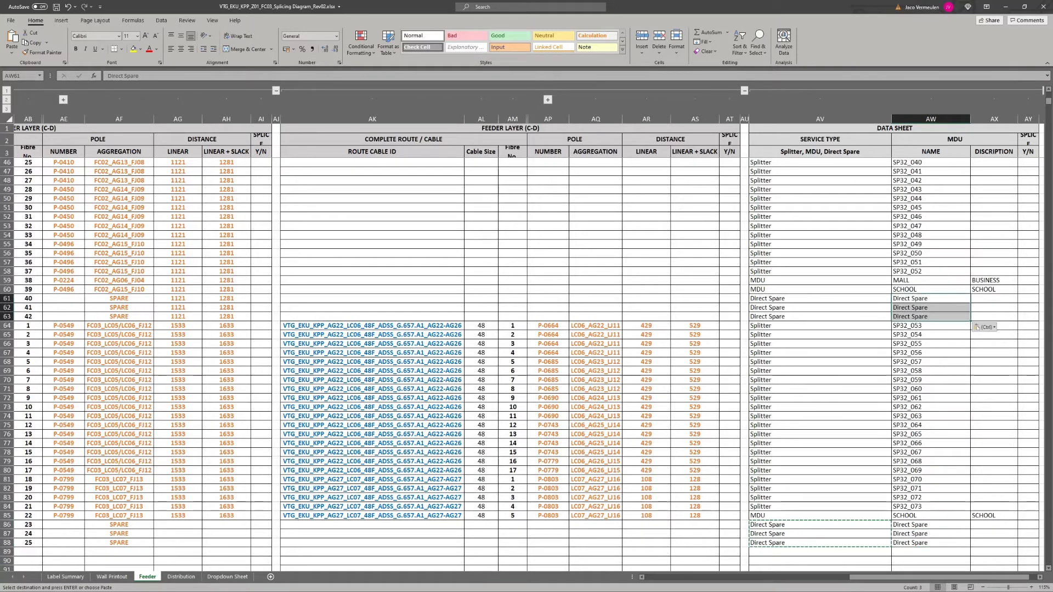
Step: Merge and center the empty cells BA22 and BA23 beside the data sheet on the Feeder sheet
key("Right")
key("Right")
key("Right")
key("Right")
key("Right")
key("Right")
key("Right")
key("Right")
key("Right")
key("Right")
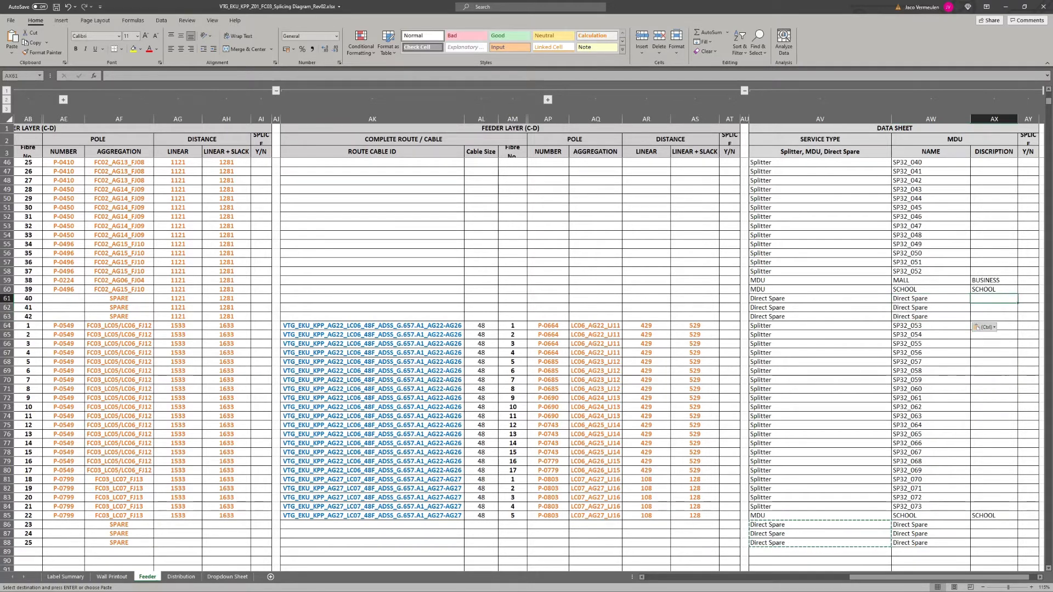
scroll(527, 361, "up", 6)
scroll(526, 362, "up", 5)
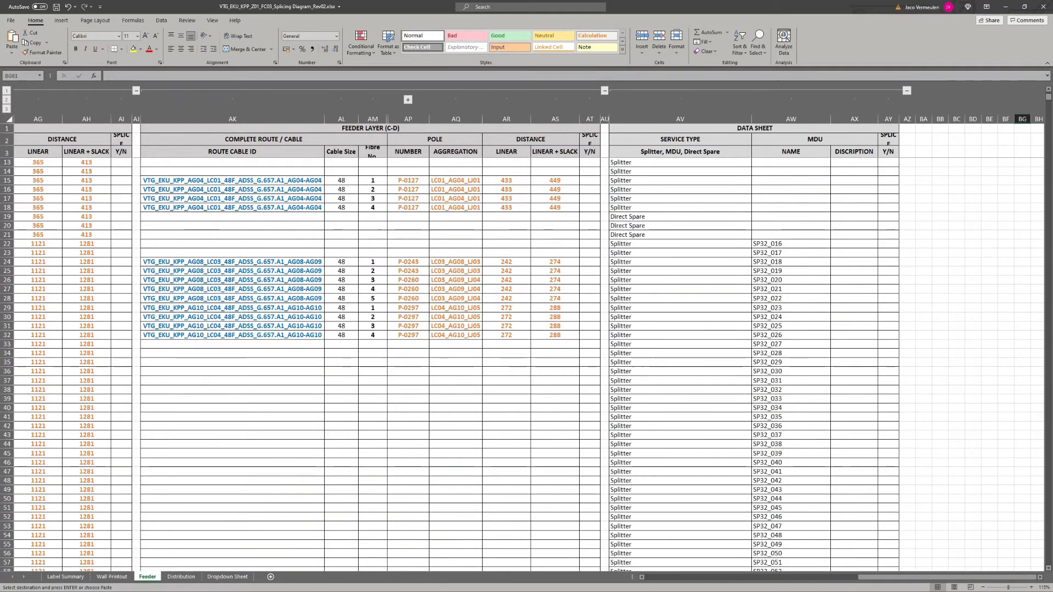
mouse_move(923, 243)
left_mouse_down()
mouse_move(923, 262)
mouse_move(924, 253)
left_mouse_up()
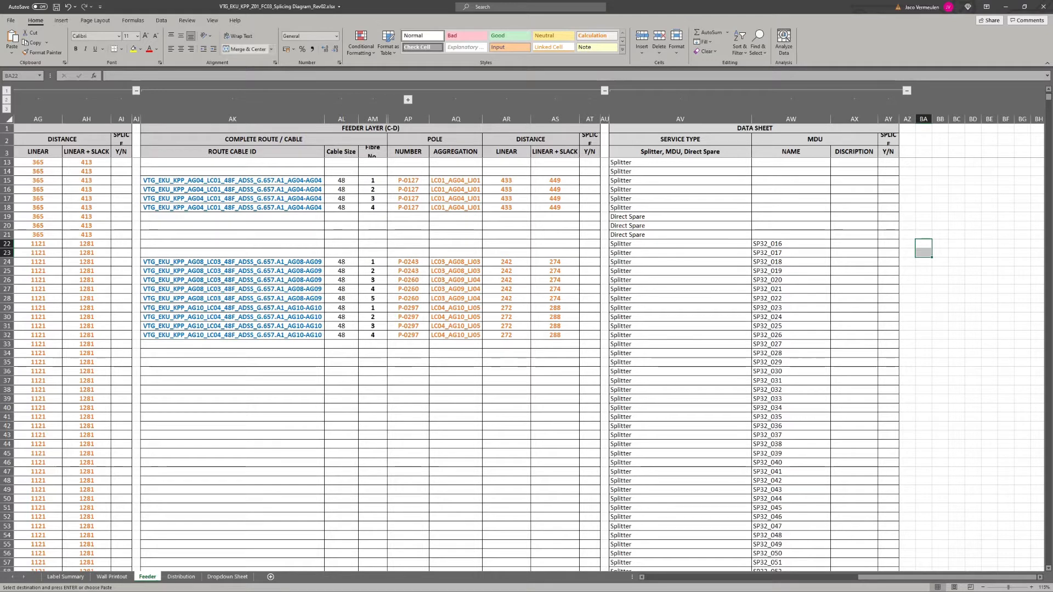
left_click(244, 49)
Step: In the merged cell BA22, enter the formula =AW22 & " & " &AW23 to join the two splitter names
double_click(924, 250)
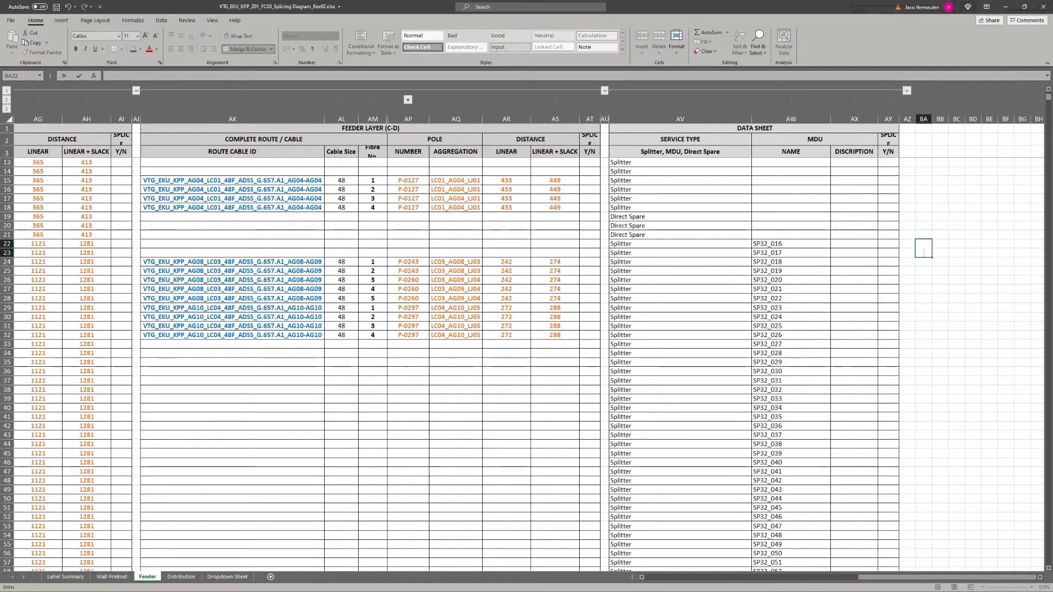
type("=")
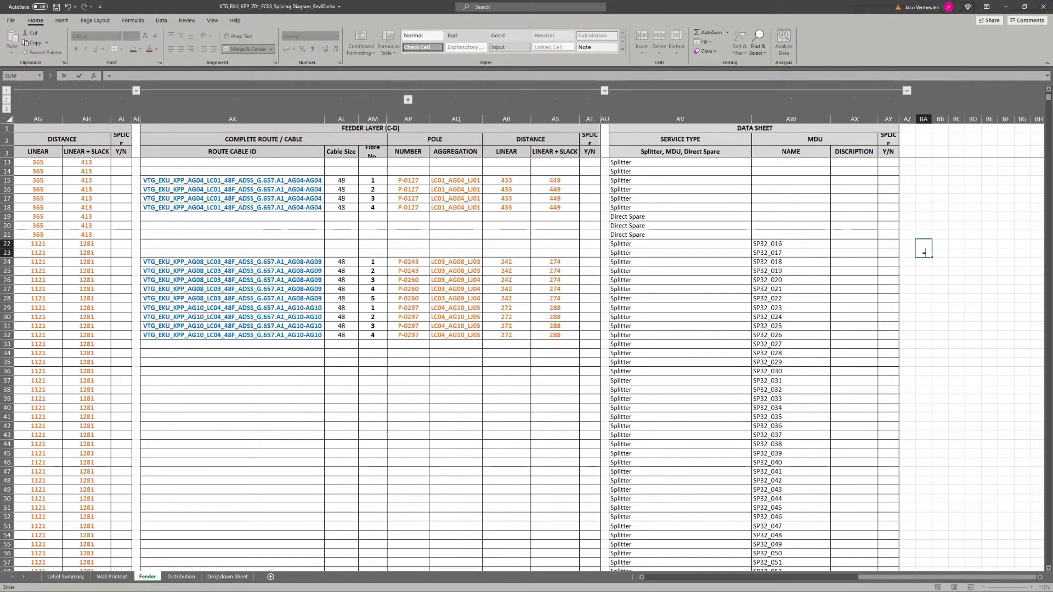
left_click(765, 243)
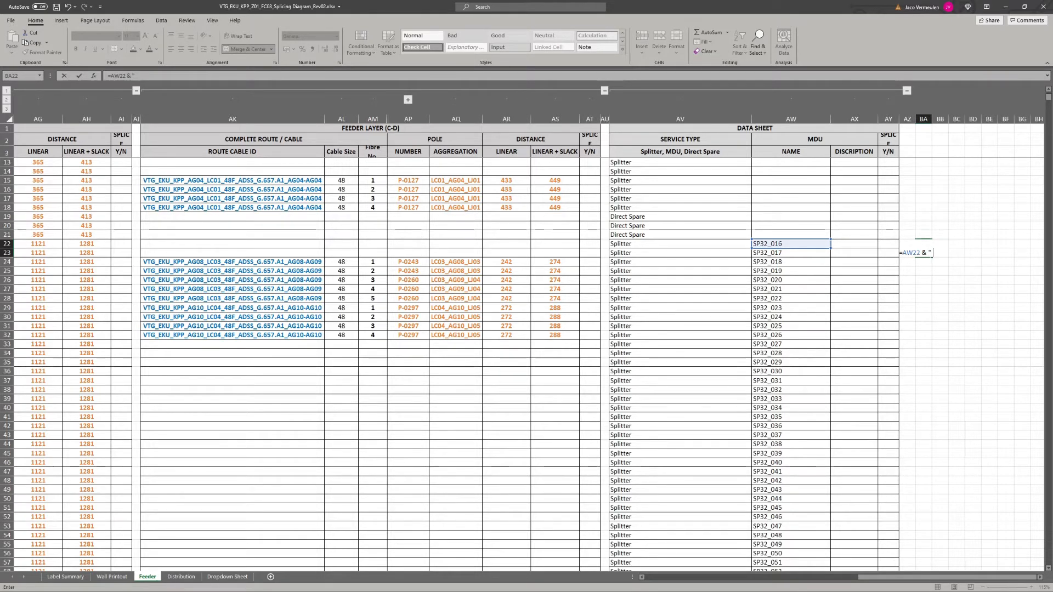
type("&")
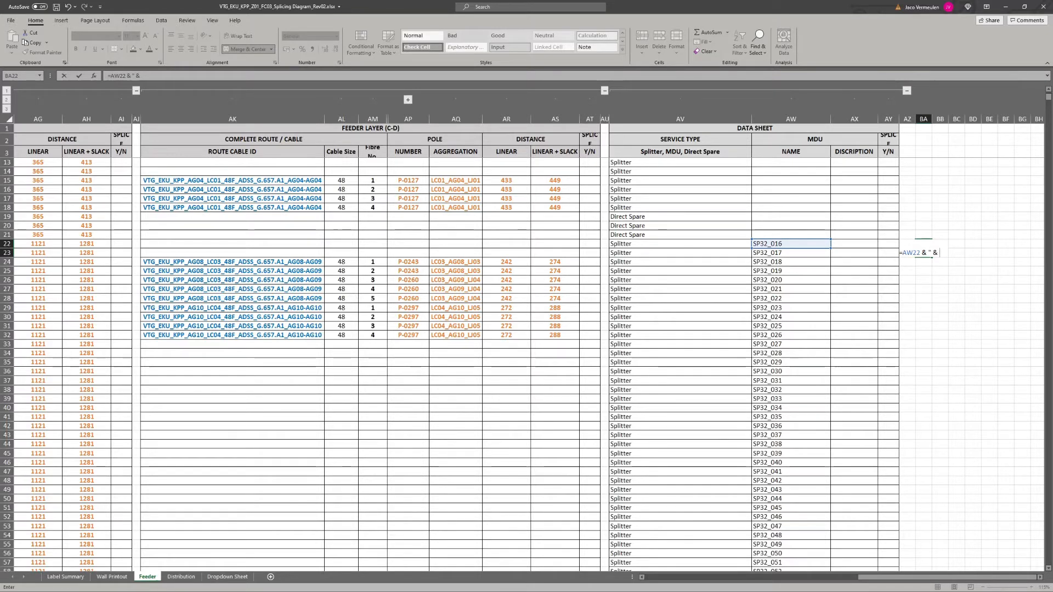
type("\" &")
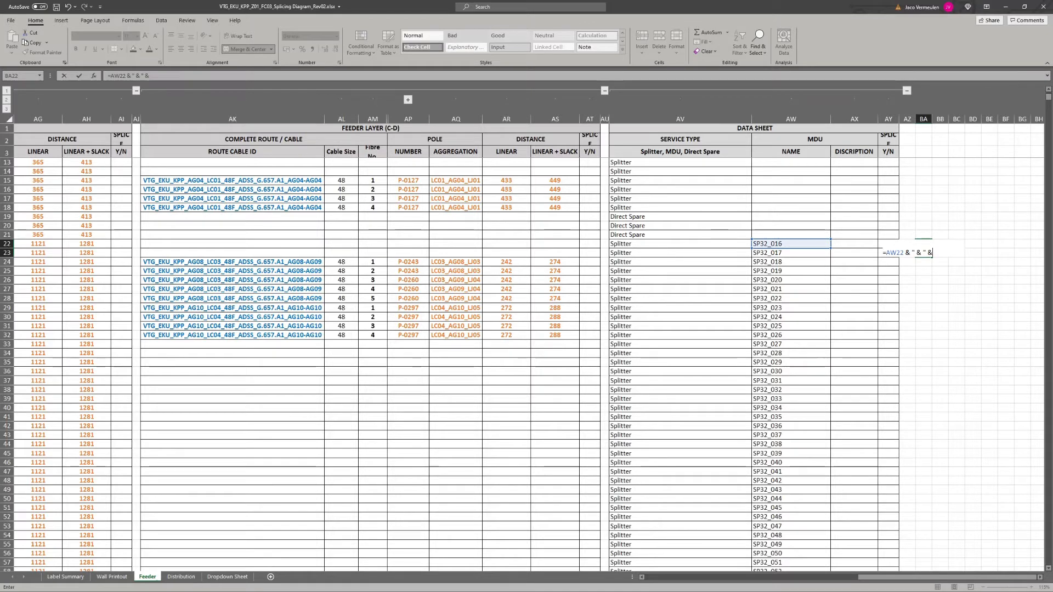
left_click(790, 253)
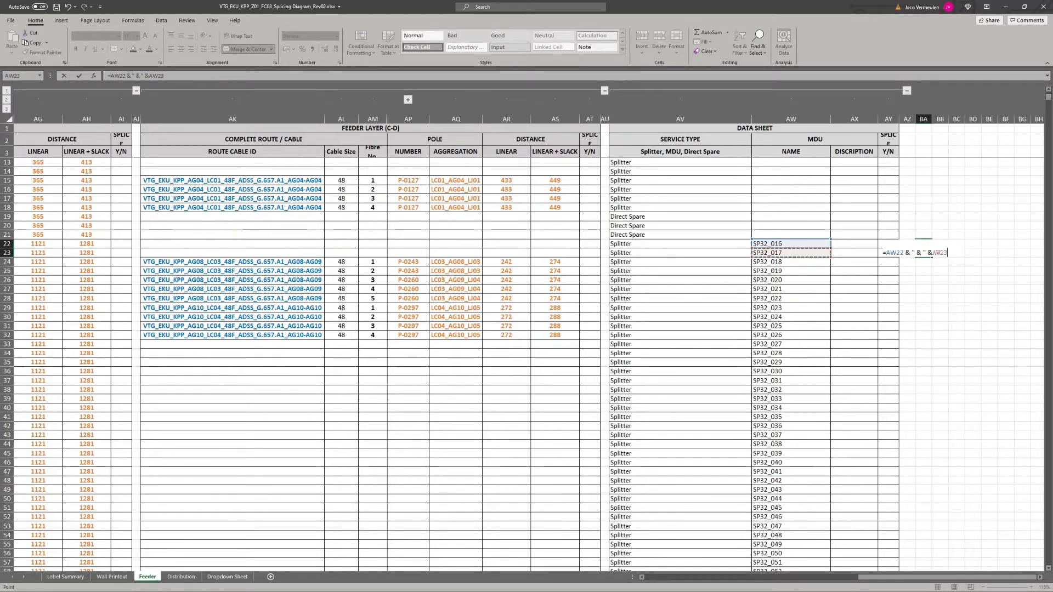
key("Return")
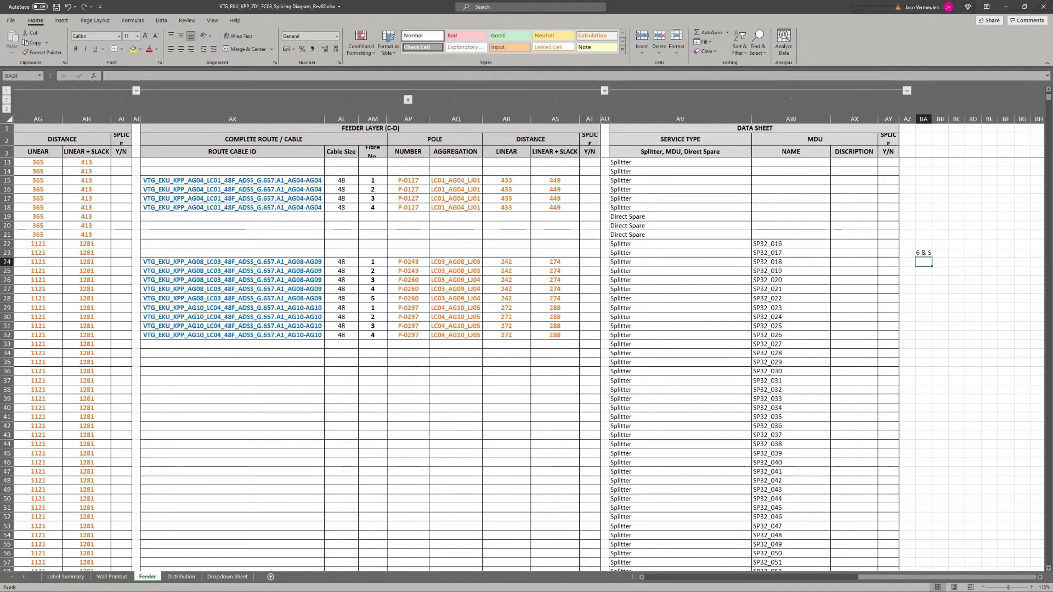
Step: Fit column BA's width to its contents and fill the merged joining formula down to row 89
left_click(923, 252)
double_click(932, 119)
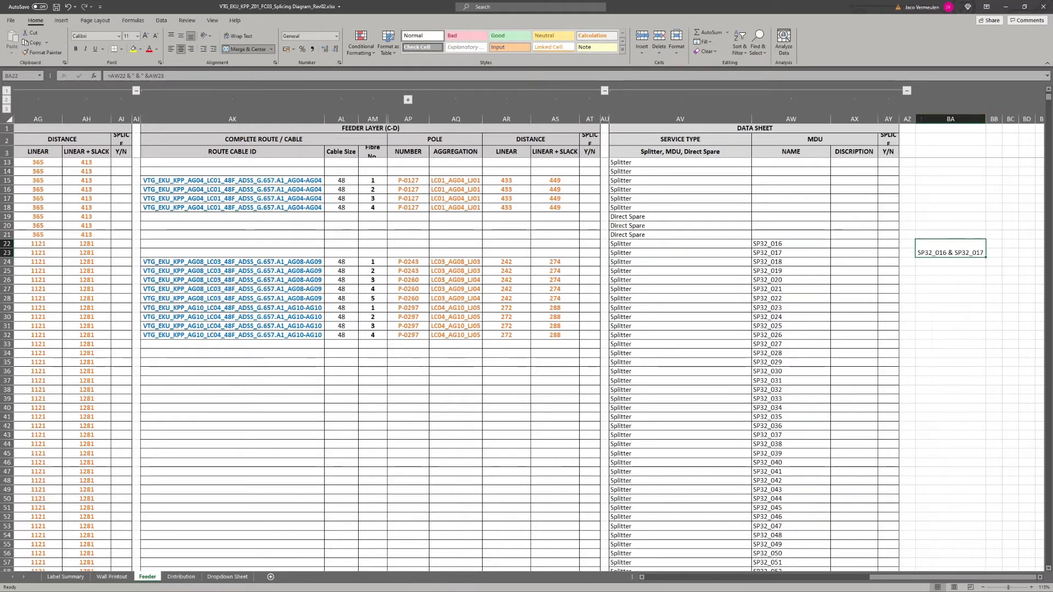
left_click_drag(985, 256, 954, 522)
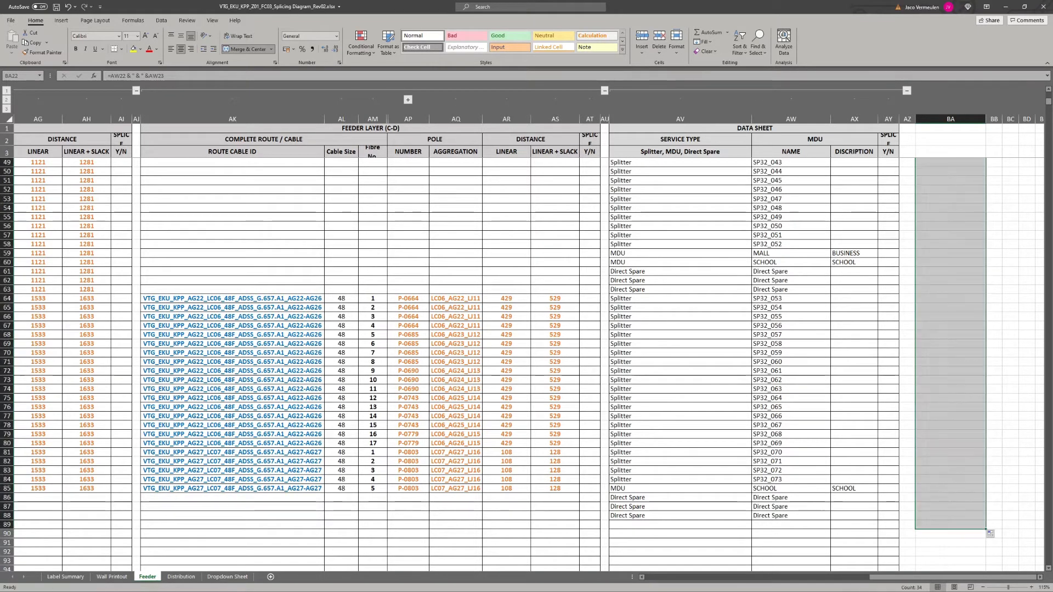
Step: Examine row 88 back across the feeder layers to the splitter IDs and fibre numbers in the core route layer
left_click(953, 521)
key("Left")
key("Left")
key("Left")
key("Left")
key("Left")
key("Left")
key("Left")
key("Left")
key("Left")
key("Left")
key("Left")
key("Left")
key("Left")
key("Left")
key("Left")
key("Left")
key("Left")
key("Left")
key("Left")
key("Left")
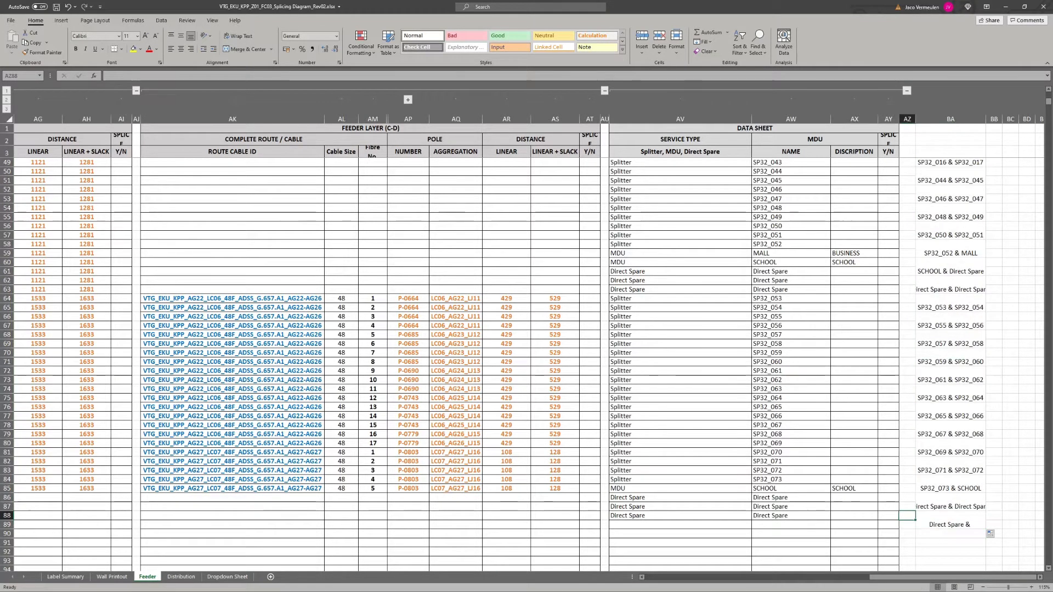
key("Left")
key("Left")
key("Left")
key("Left")
key("Left")
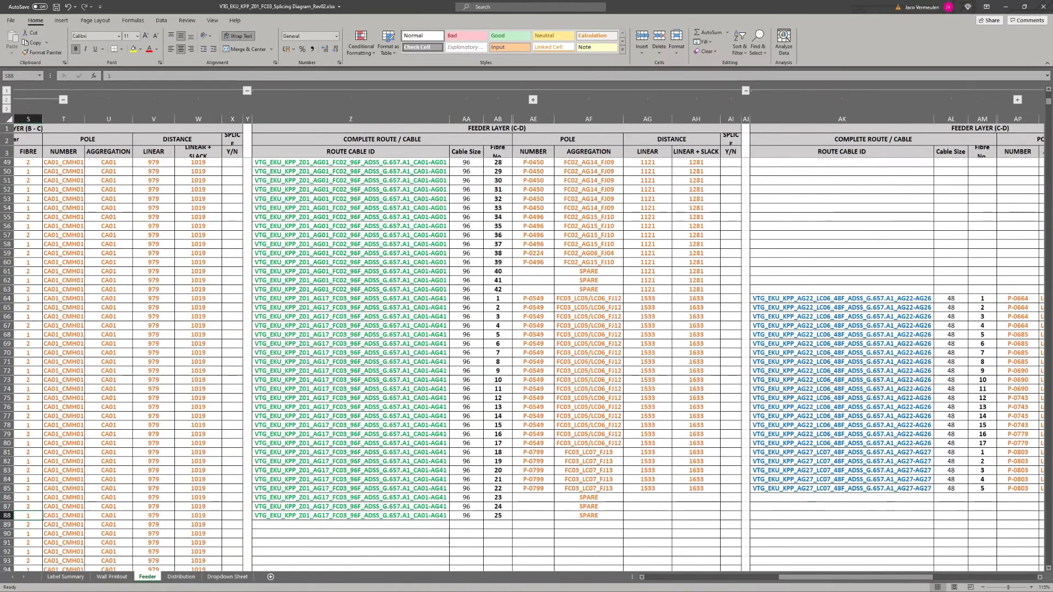
key("Left")
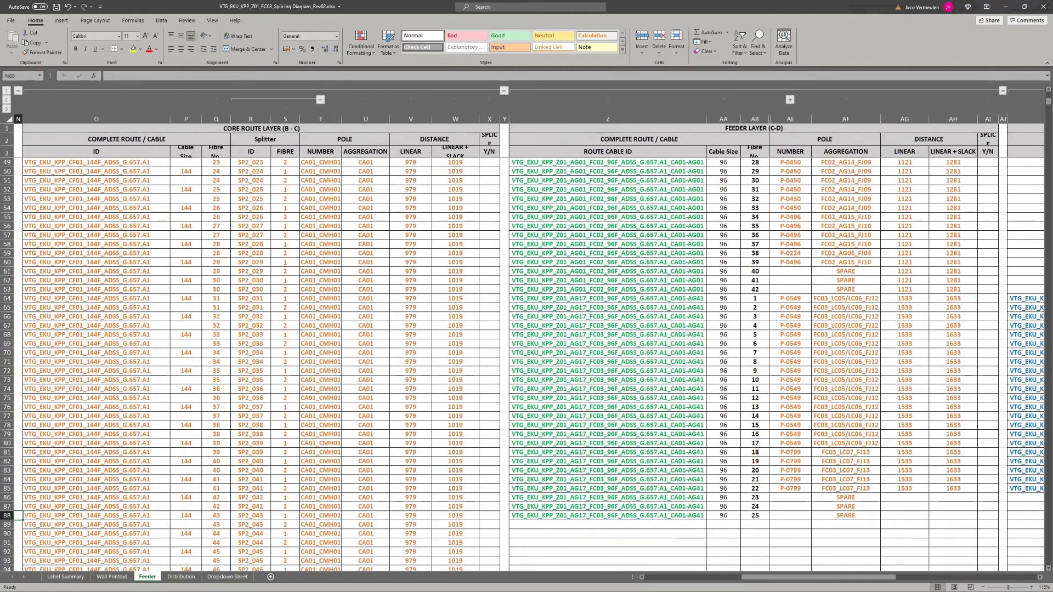
key("Right")
key("Right")
key("Right")
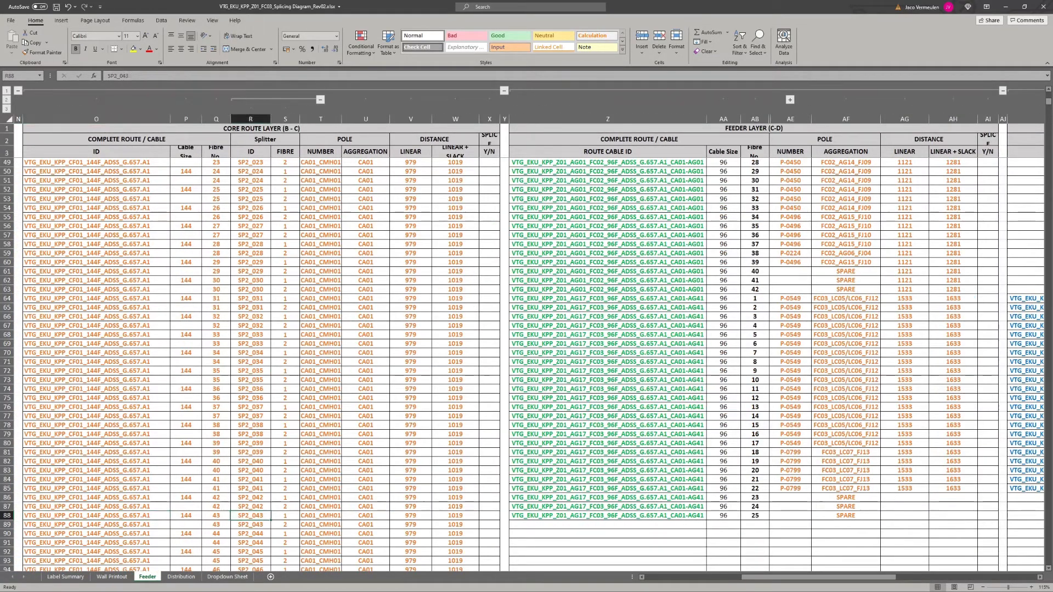
key("Right")
key("Right")
key("Right")
key("Right")
key("Right")
key("Right")
key("Right")
key("Right")
key("Right")
key("Right")
key("Right")
key("Right")
key("Right")
key("Right")
key("Right")
key("Right")
key("Right")
key("Right")
key("Right")
key("Right")
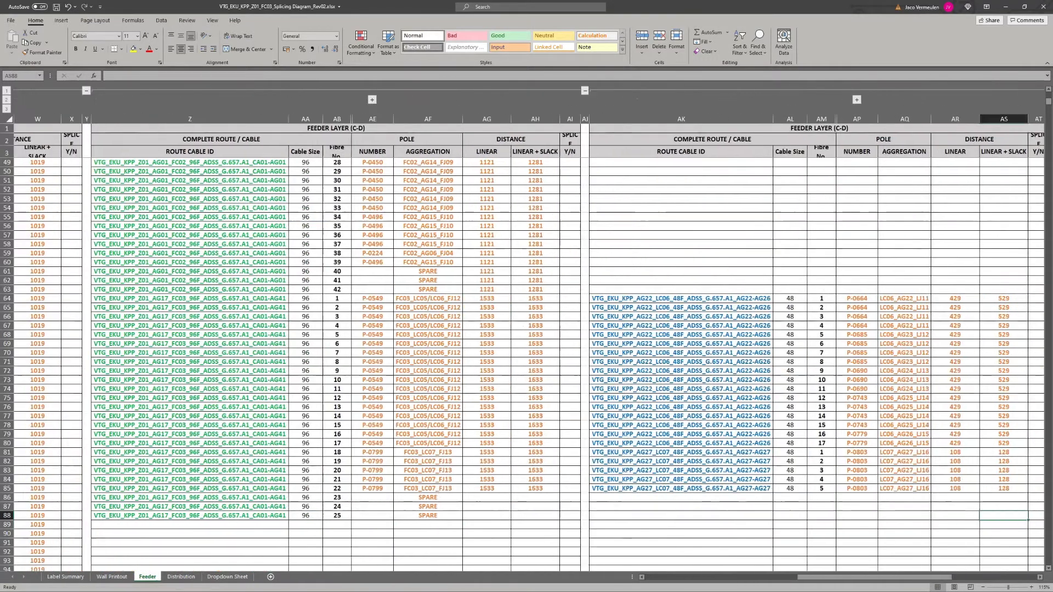
Step: Copy the row 88 Direct Spare entries into the NAME and SERVICE TYPE cells of row 89
key("Right")
key("Right")
key("Right")
key("Right")
key("ctrl+c")
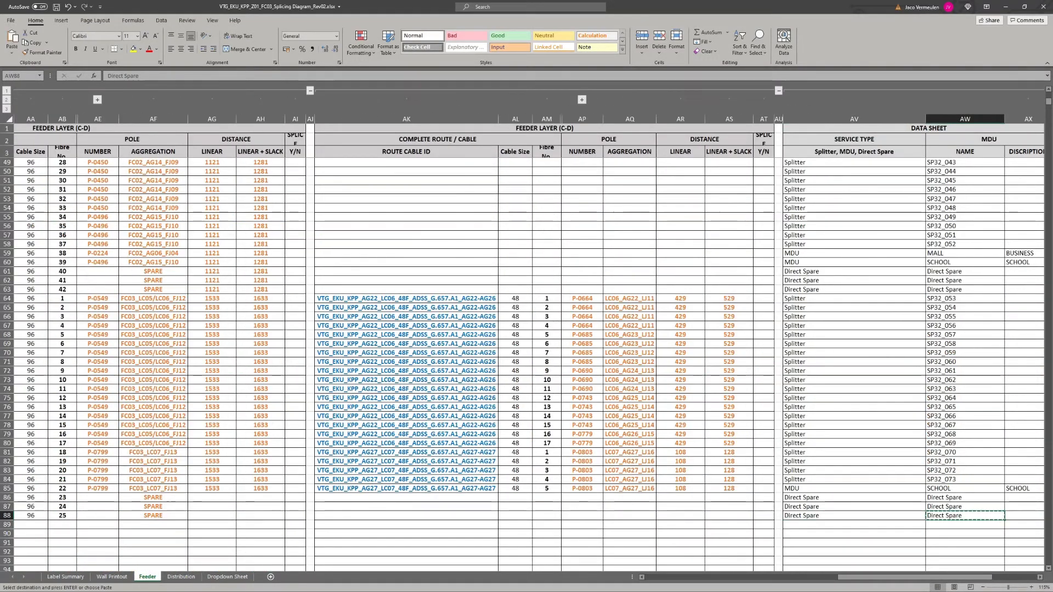
key("Down")
key("ctrl+v")
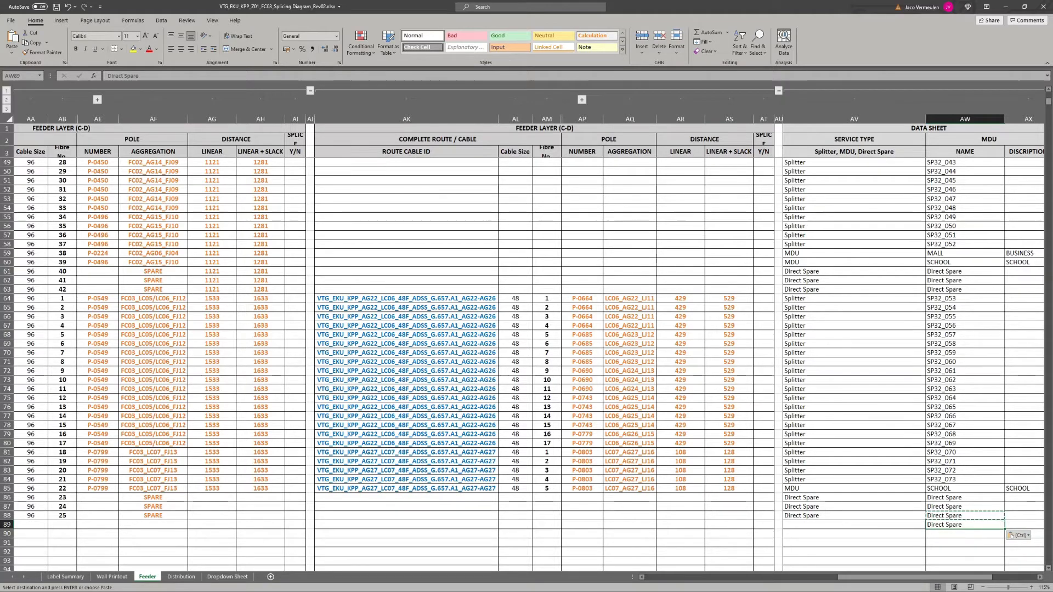
key("Left")
key("Up")
key("ctrl+c")
key("Down")
key("ctrl+v")
key("ctrl")
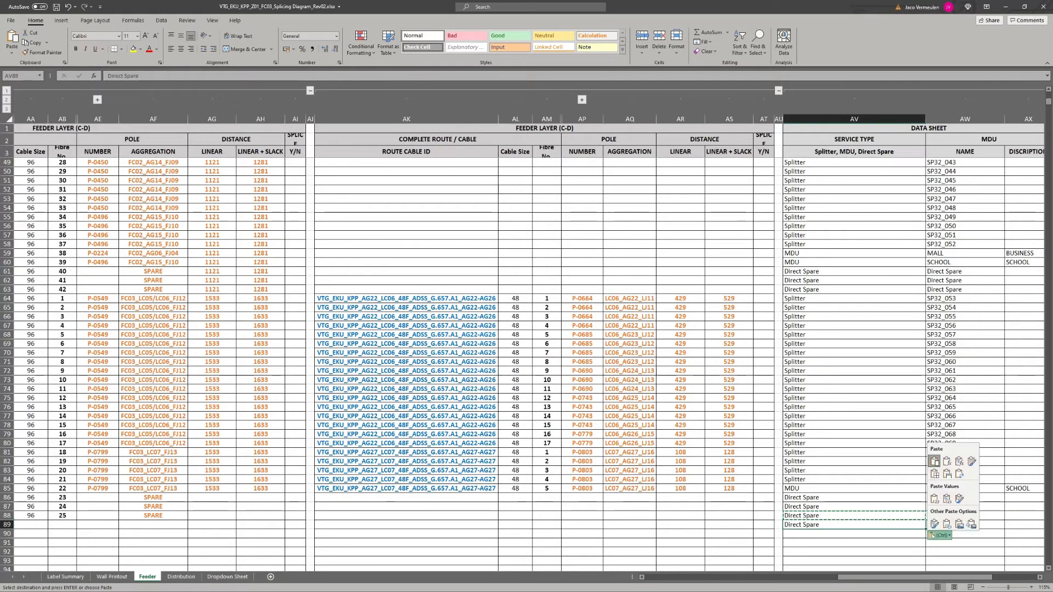
key("Escape")
Step: Check the combined name pairs in column BA down to row 89
key("Right")
key("Right")
key("Right")
key("Right")
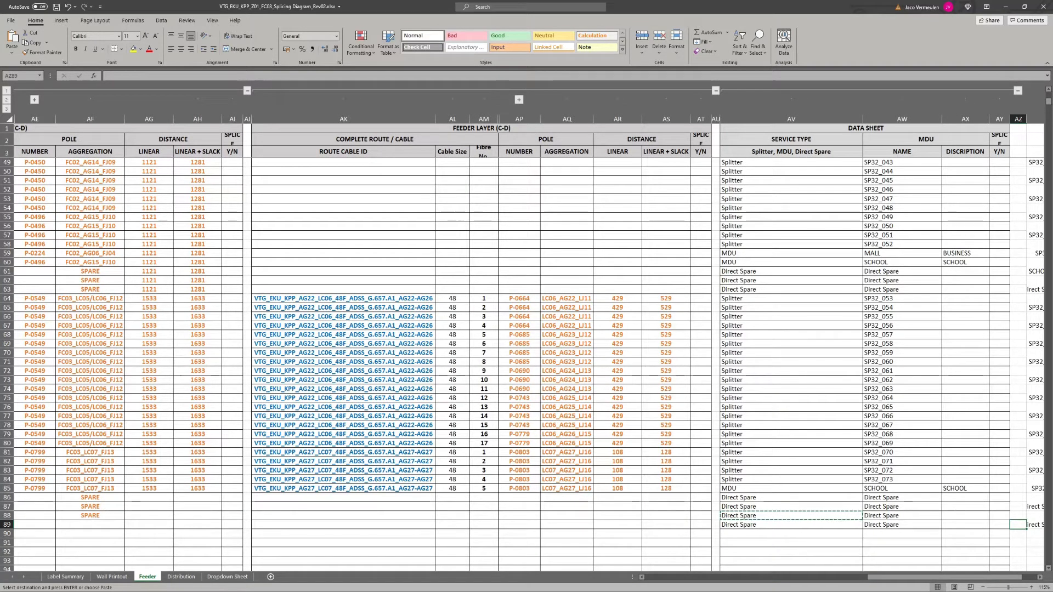
left_click(791, 525)
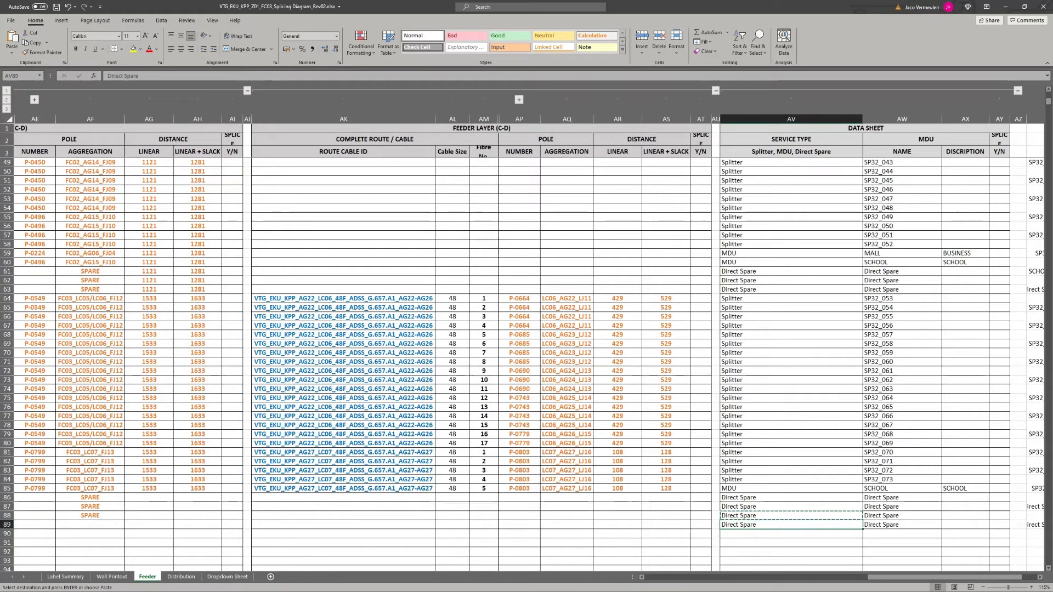
key("Right")
key("Right")
key("Right")
key("Right")
key("Right")
key("Right")
key("Right")
key("Right")
key("Right")
key("Right")
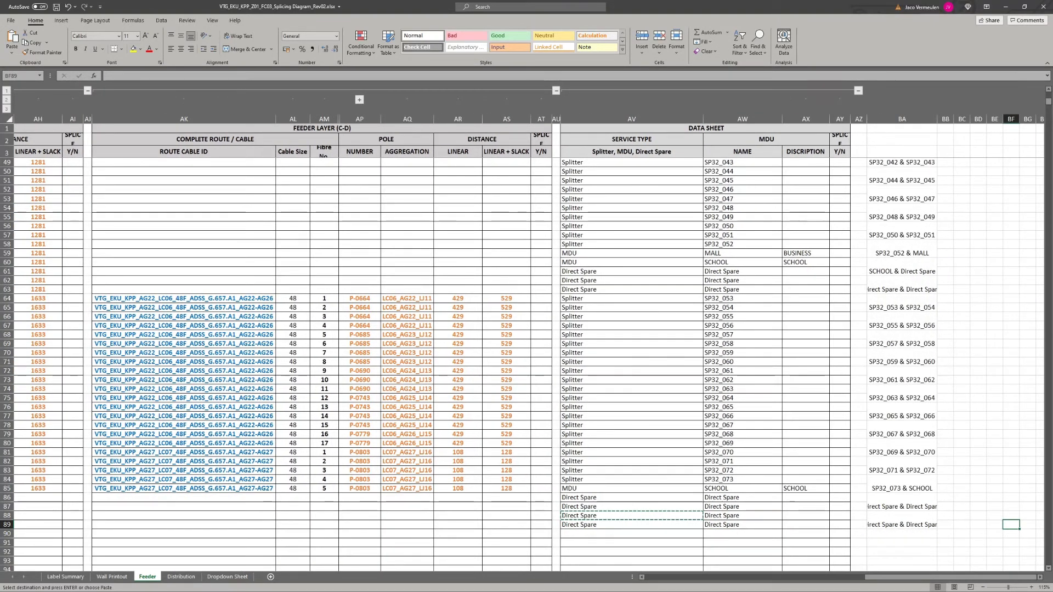
Step: Copy the combined name pairs in BA22:BA89 and paste them as values starting at BC22
key("Left")
key("Left")
key("Left")
key("Left")
key("Left")
left_click_drag(902, 520, 902, 324)
right_click(962, 324)
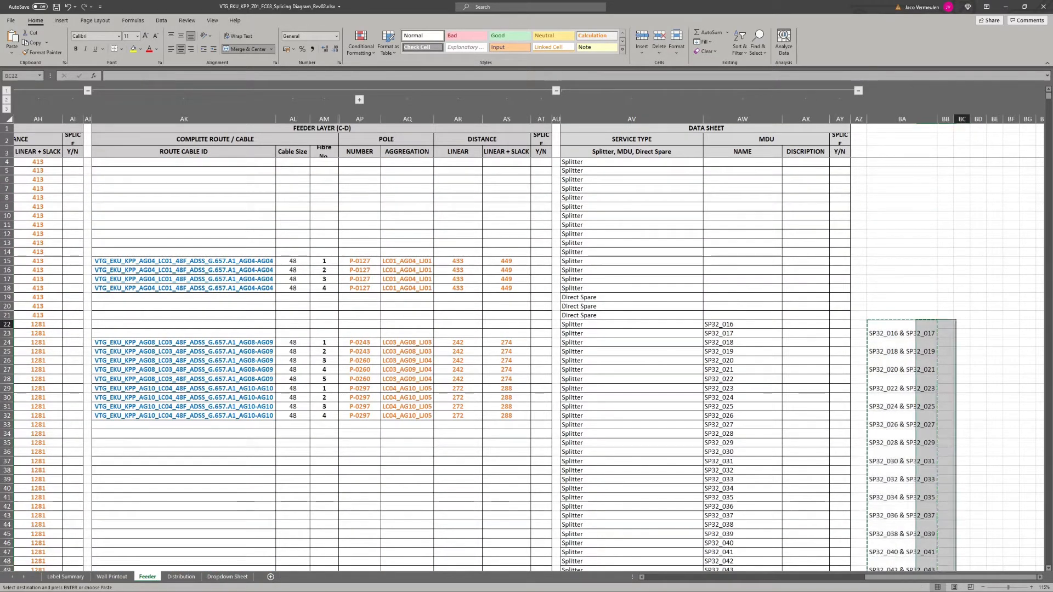
left_click(907, 367)
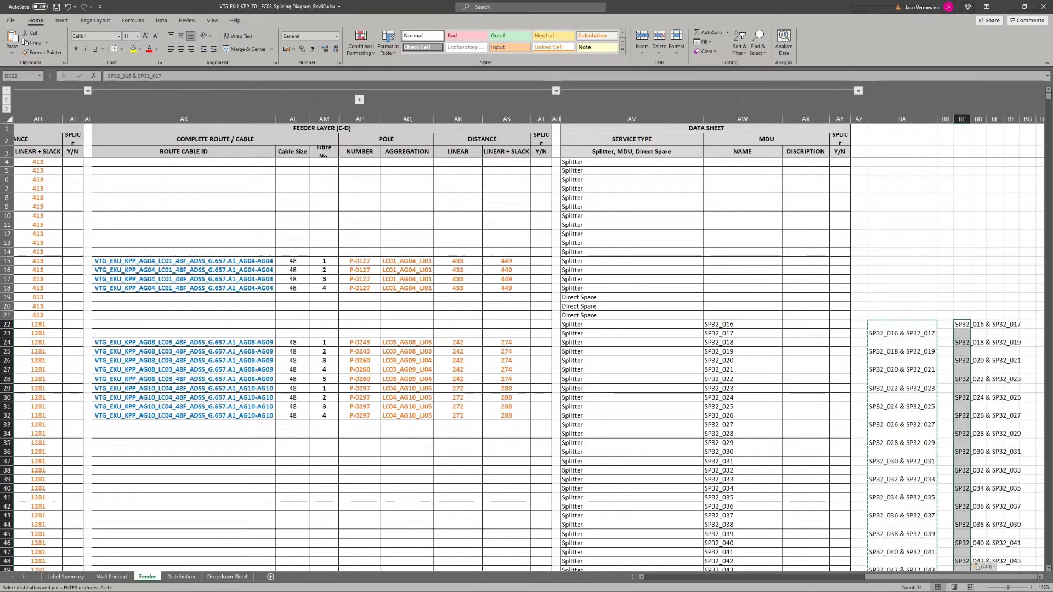
Step: Select the pasted name pairs in BC22:BC88 and turn on a filter for them
left_click(994, 306)
left_click(962, 324)
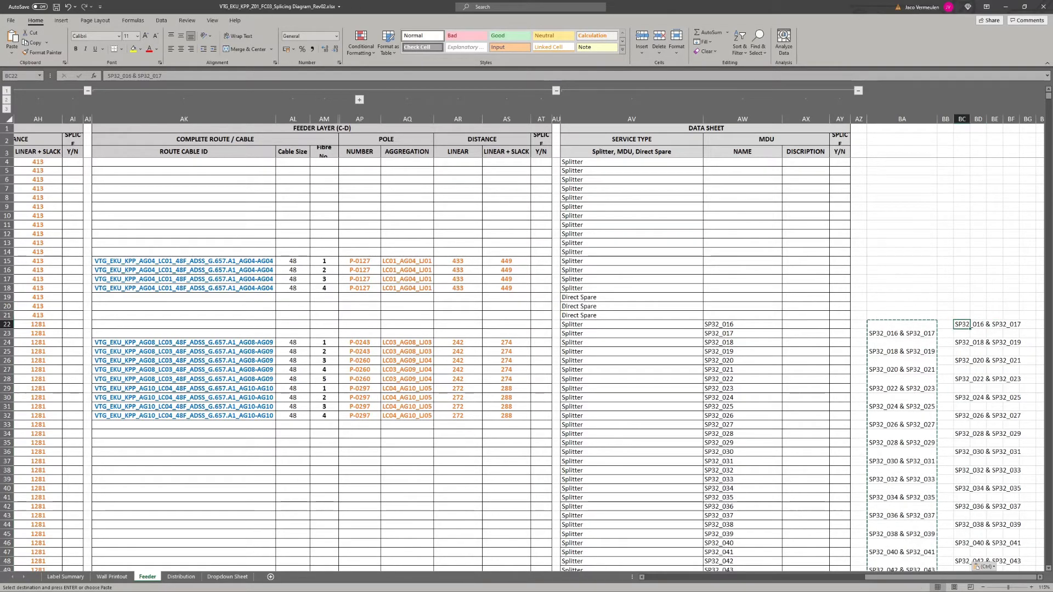
scroll(527, 362, "down", 17)
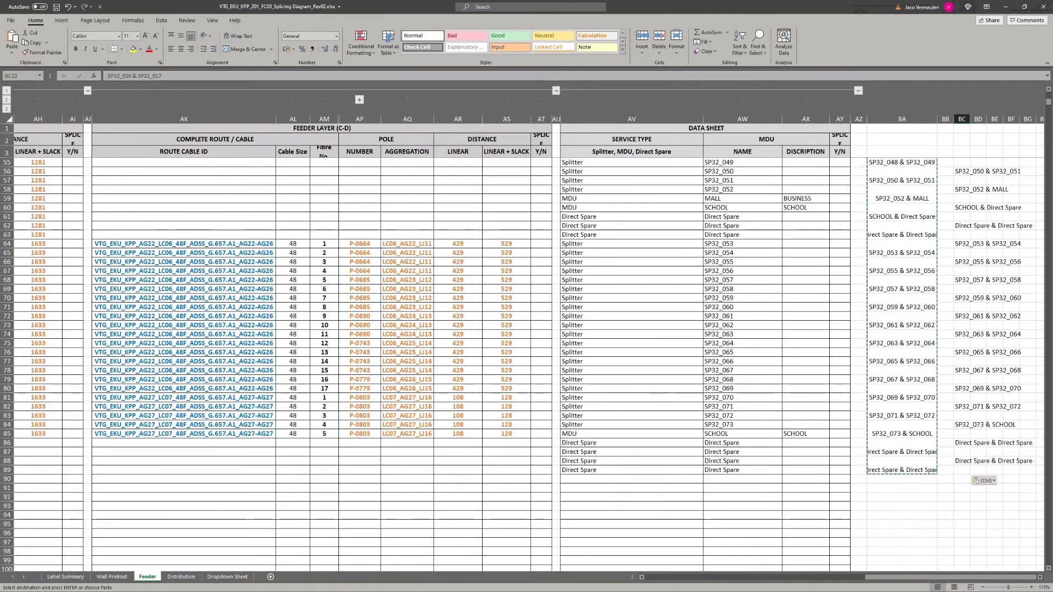
left_click_drag(962, 460, 946, 329)
left_click_drag(962, 332, 963, 324)
scroll(962, 324, "down", 3)
scroll(522, 365, "down", 18)
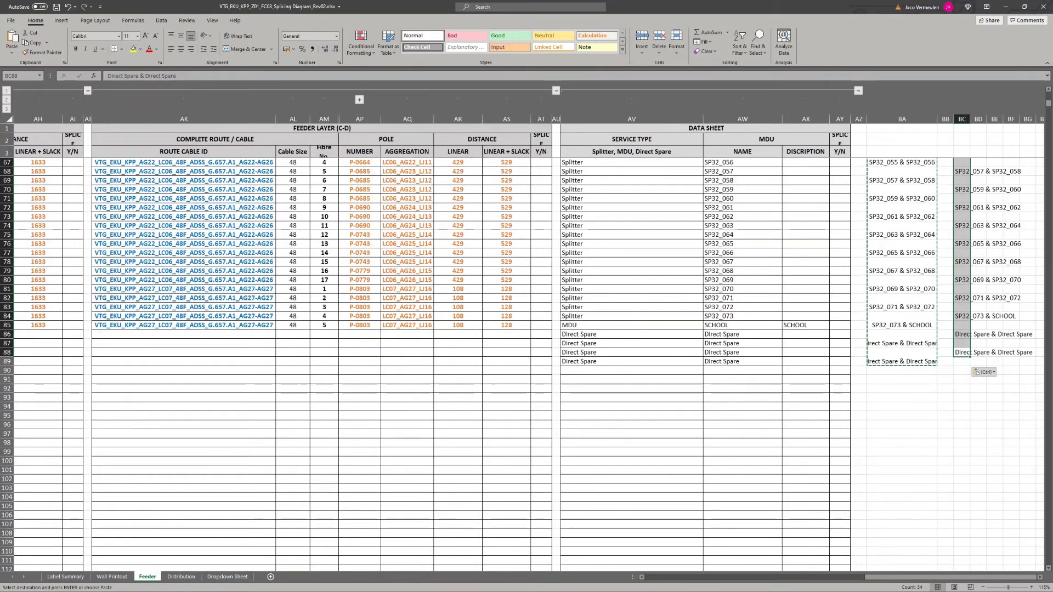
left_click(740, 48)
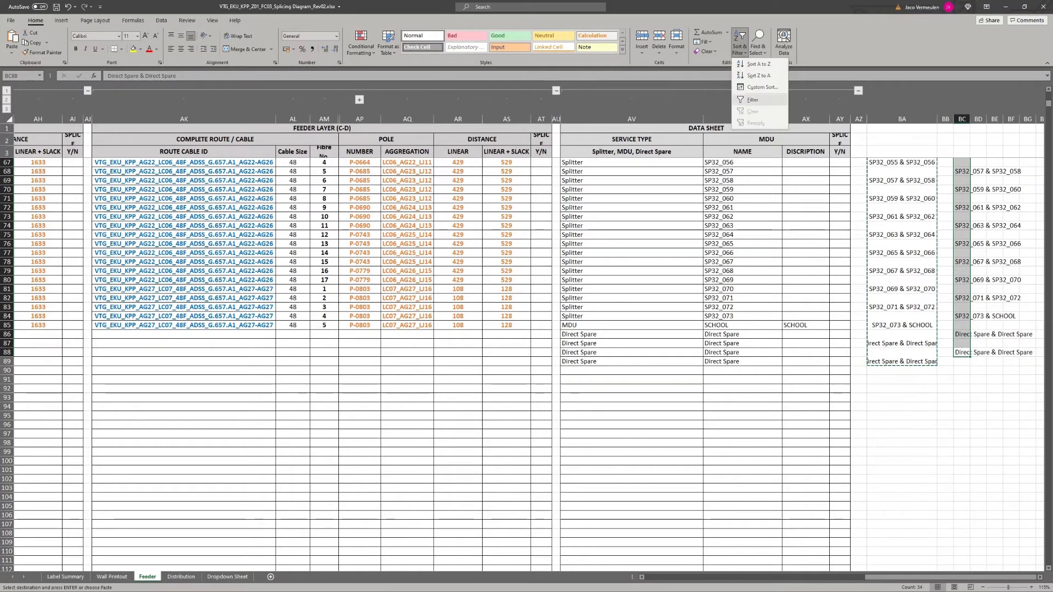
key("Escape")
key("Escape")
scroll(522, 365, "up", 18)
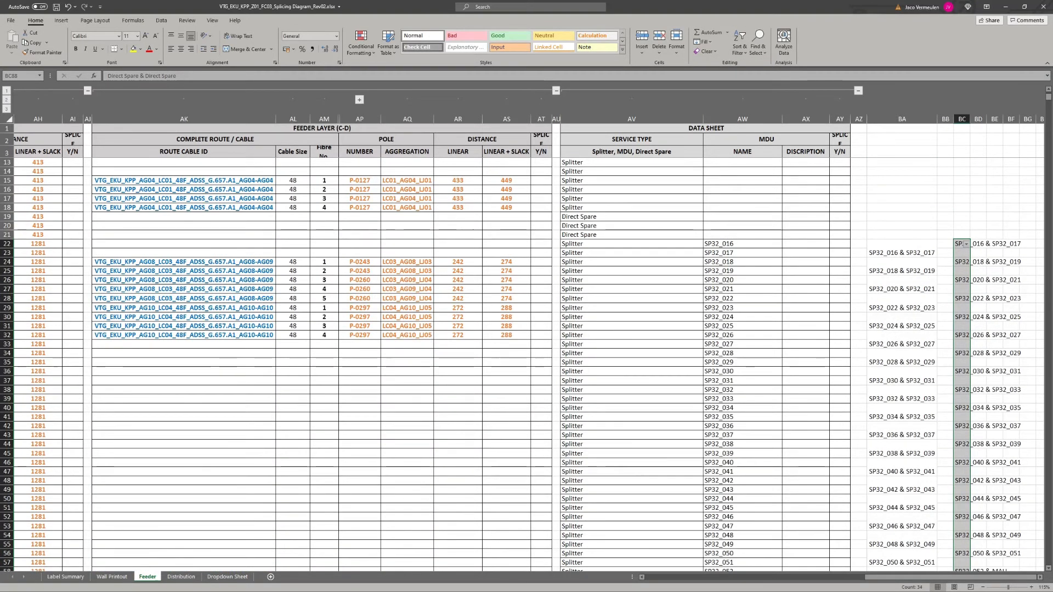
Step: Filter column BC to exclude blank cells
left_click(965, 244)
scroll(911, 390, "down", 7)
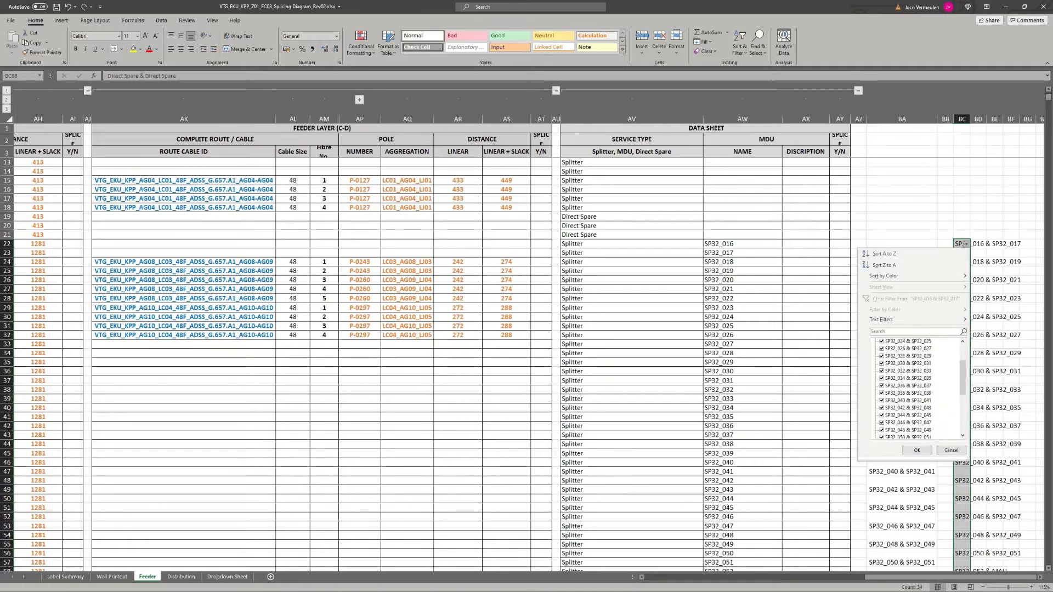
left_click(882, 430)
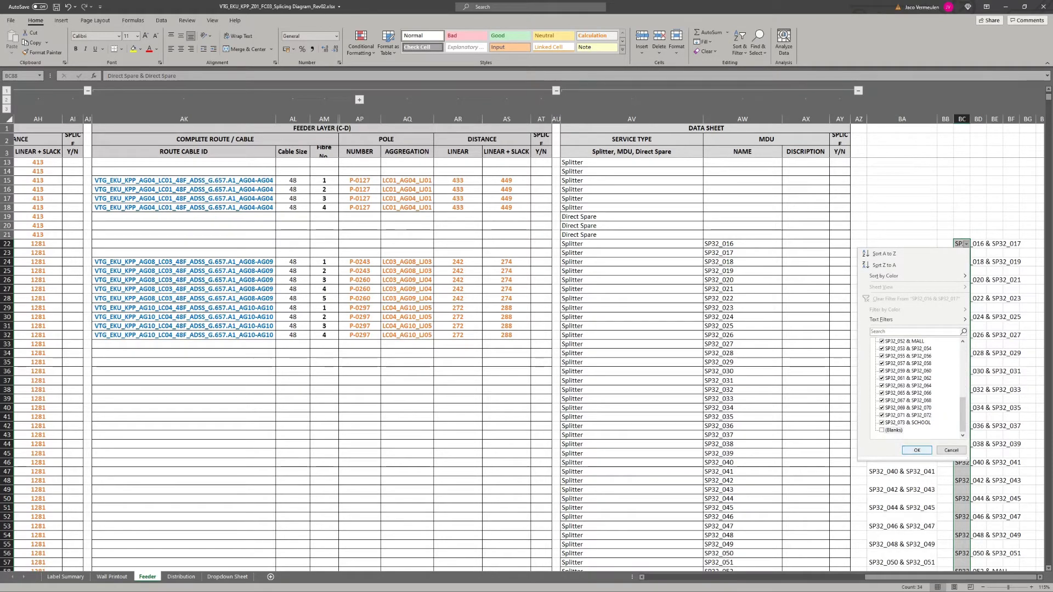
left_click(916, 450)
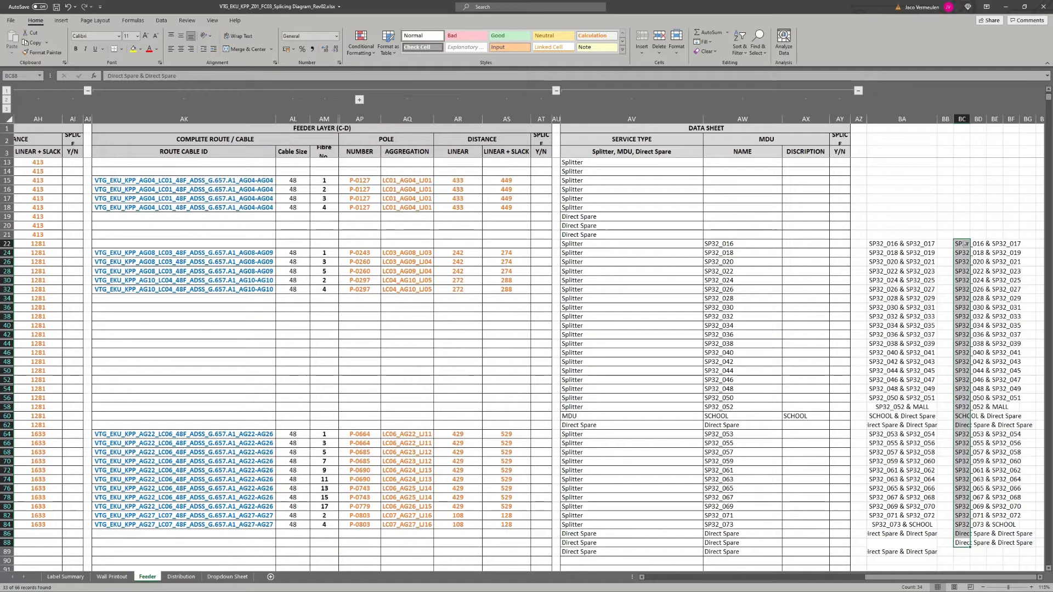
Step: Copy the filtered name pairs in column BC from row 22 down to row 88
left_click(963, 243)
key("shift+Down")
key("shift+Down")
key("shift+Down")
key("shift+Down")
key("shift+Down")
key("shift+Down")
key("shift+Down")
key("shift+Down")
key("shift+Down")
key("shift+Down")
key("shift+Down")
key("shift+Down")
key("shift+Down")
key("shift+Down")
key("shift+Down")
key("shift+Down")
key("shift+Down")
key("shift+Down")
key("shift+Down")
key("shift+Down")
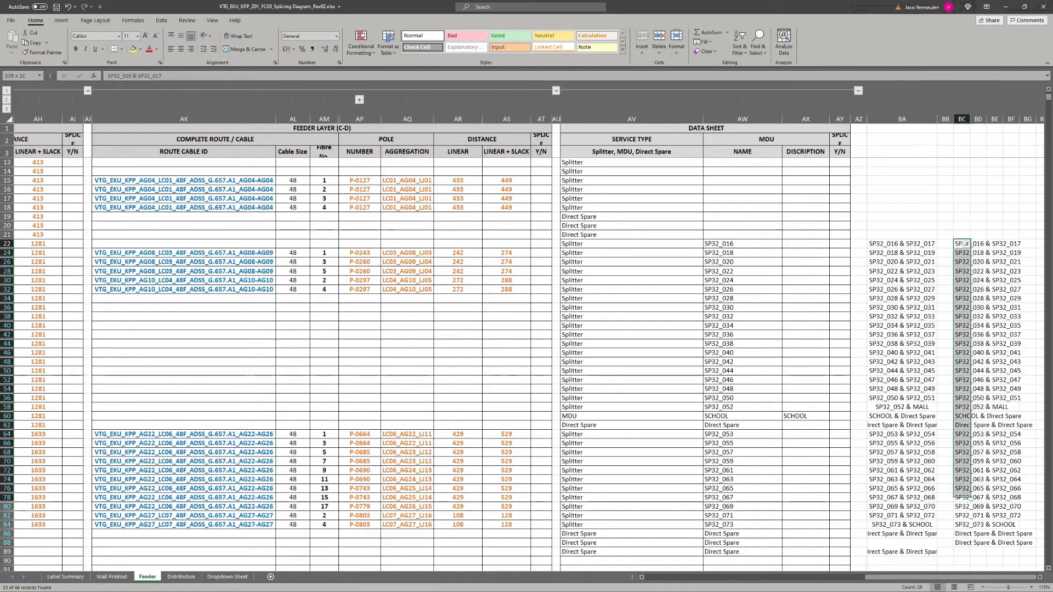
key("ctrl+c")
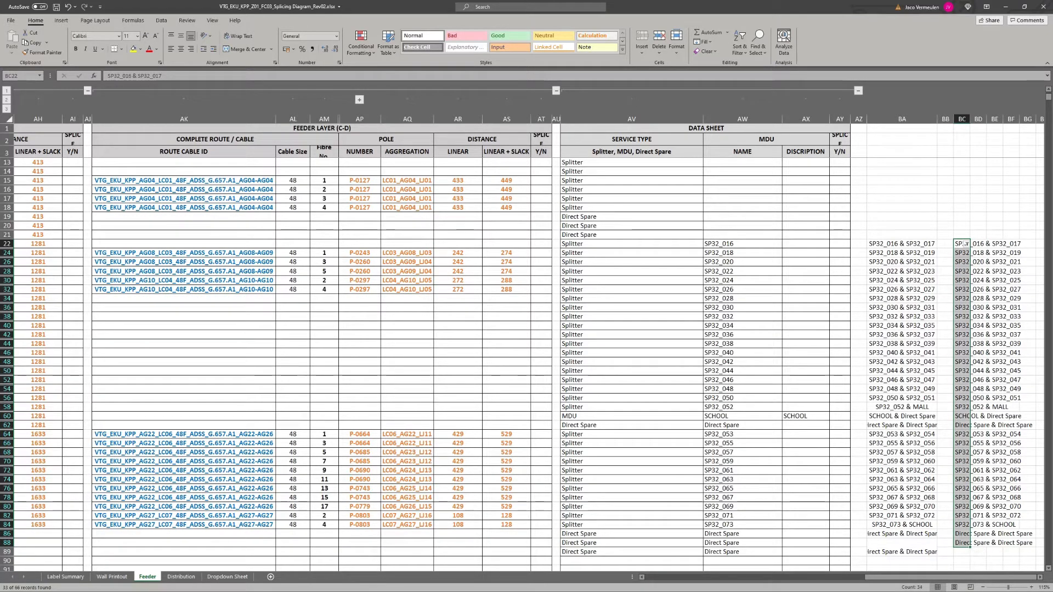
Step: Copy the filtered name pairs from BC22:BC88 and paste them as values into the patching table's MDU - SPLITTER column, starting at J12
key("ctrl+c")
key("ctrl+c")
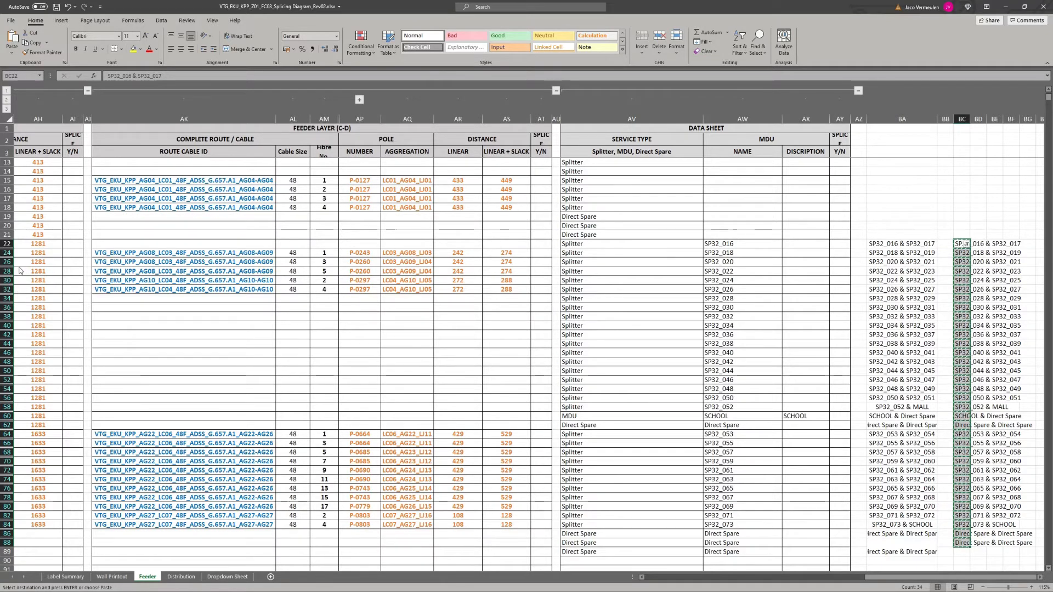
key("alt+Tab")
right_click(197, 192)
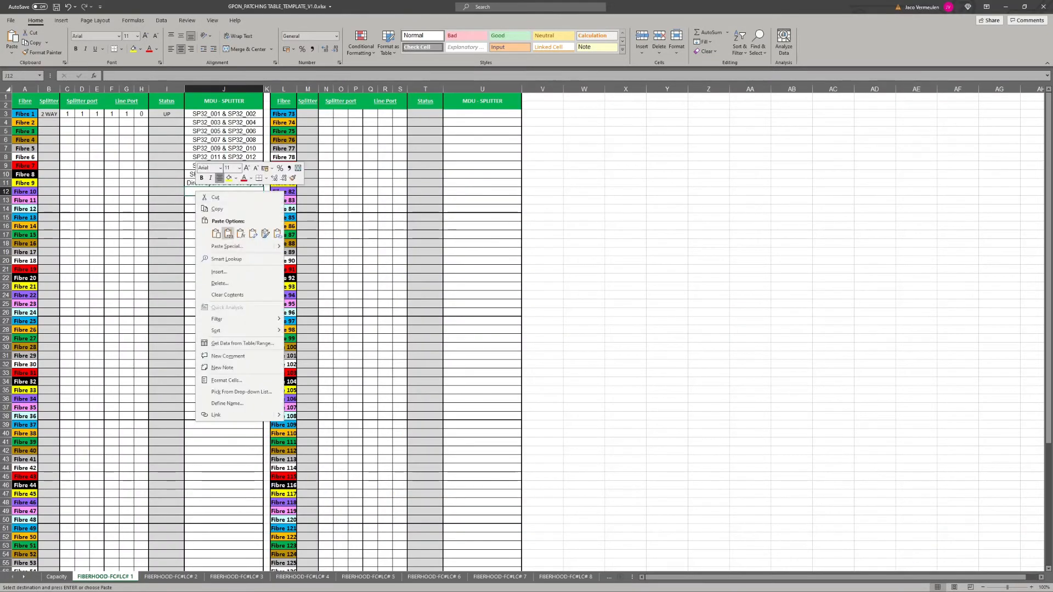
left_click(228, 233)
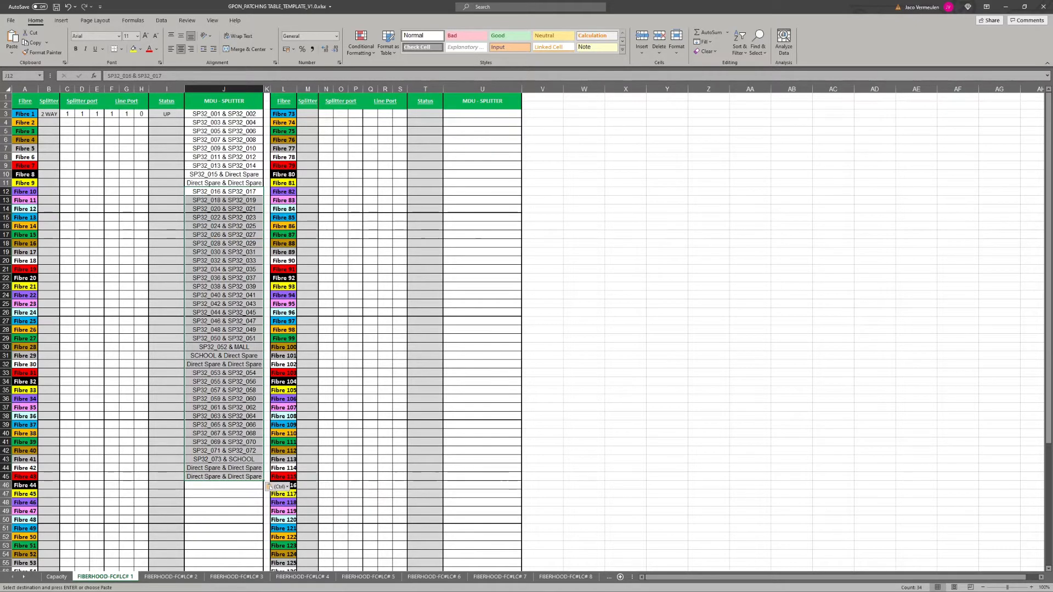
Step: Check the last filled fibre in the patching table against the core route fibre number and splitter ID in row 88 of the Feeder sheet
left_click(24, 476)
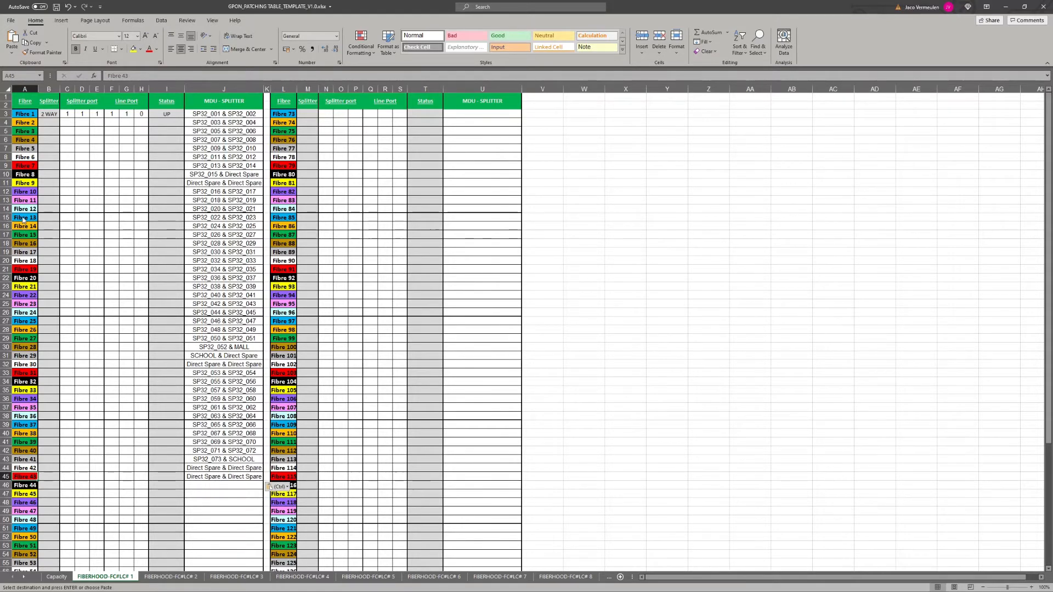
key("alt+Tab")
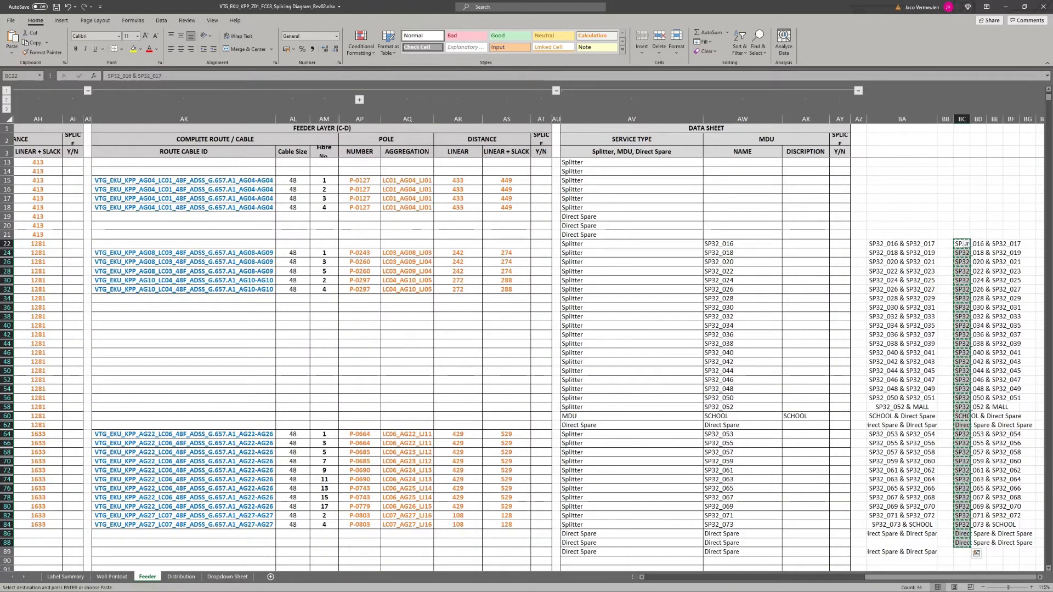
key("ctrl+Down")
key("Left")
key("Left")
key("Left")
key("Left")
key("Left")
key("Left")
key("Left")
key("Left")
key("Left")
key("Left")
key("Left")
key("Left")
key("Left")
key("Left")
key("Left")
key("Left")
key("Left")
key("Left")
key("Left")
key("Left")
key("Left")
key("Left")
key("Left")
key("Left")
key("Left")
key("Left")
key("Left")
key("Left")
key("Left")
key("Left")
key("Left")
key("Left")
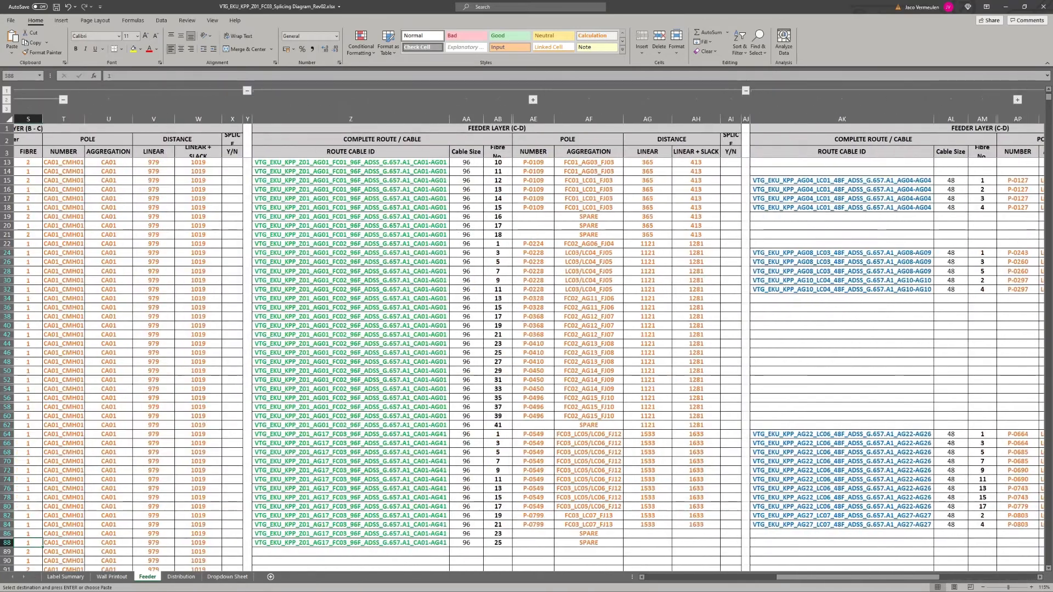
key("Left")
key("Left")
key("Left")
key("Left")
key("Left")
key("Left")
key("Left")
key("Left")
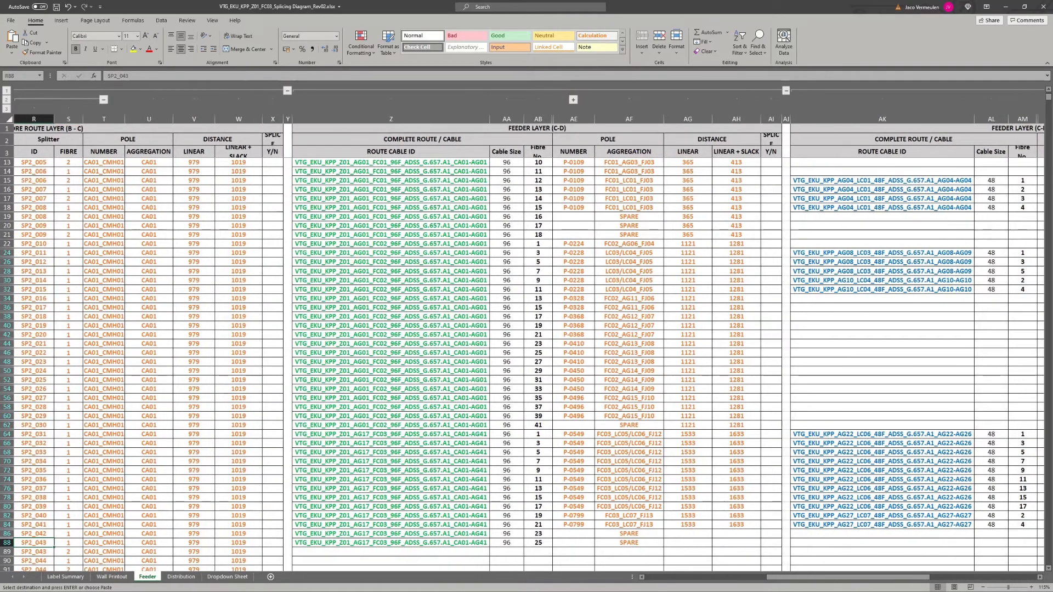
mouse_move(288, 543)
left_mouse_down()
mouse_move(288, 560)
mouse_move(288, 551)
left_mouse_up()
left_click(323, 543)
key("Right")
key("Right")
key("Right")
key("Right")
key("Right")
key("Right")
key("Right")
key("Right")
key("Right")
key("Right")
key("Right")
key("Right")
key("Right")
key("Right")
key("Right")
key("Right")
key("Right")
key("Right")
key("Right")
key("Right")
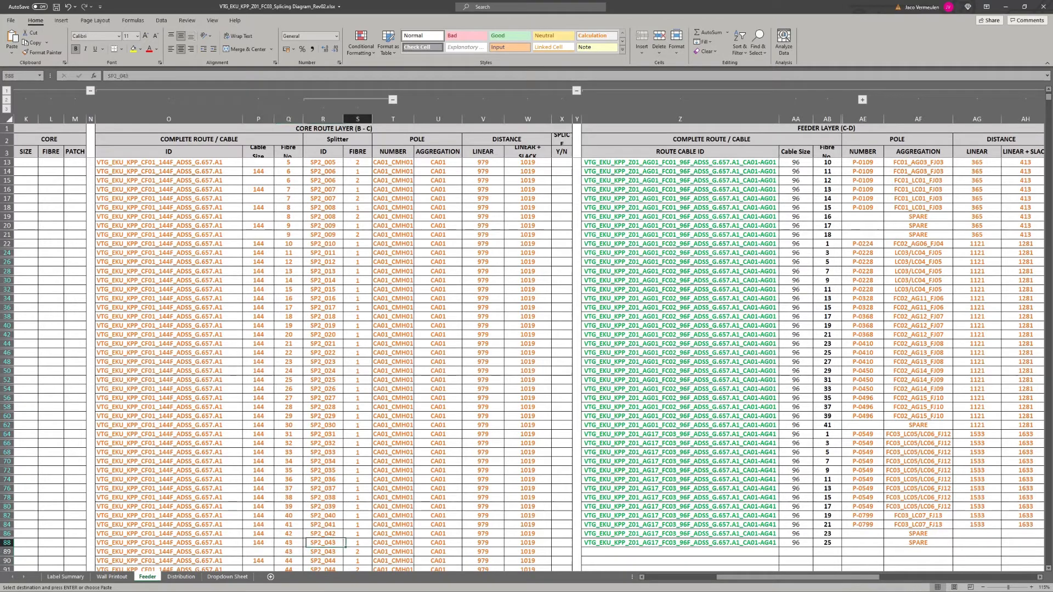
key("Right")
key("Right")
key("Right")
key("Right")
key("Right")
key("Right")
key("Right")
key("Right")
key("Right")
key("Right")
key("Right")
key("Right")
key("Right")
key("Right")
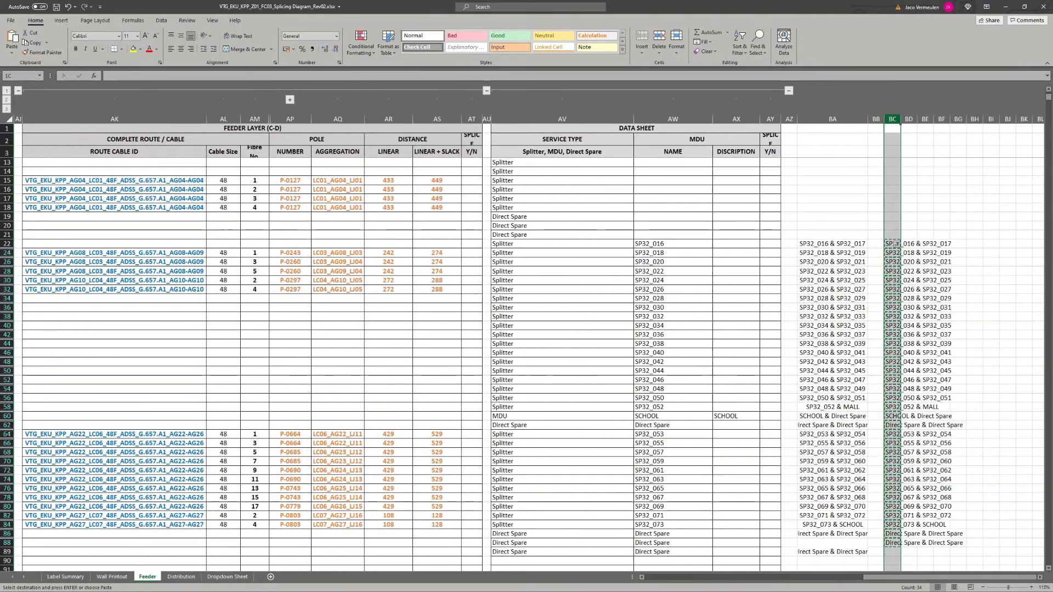
Step: Delete the helper columns BA to BC holding the combined name pairs from the Feeder sheet
left_click_drag(892, 119, 848, 119)
right_click(847, 119)
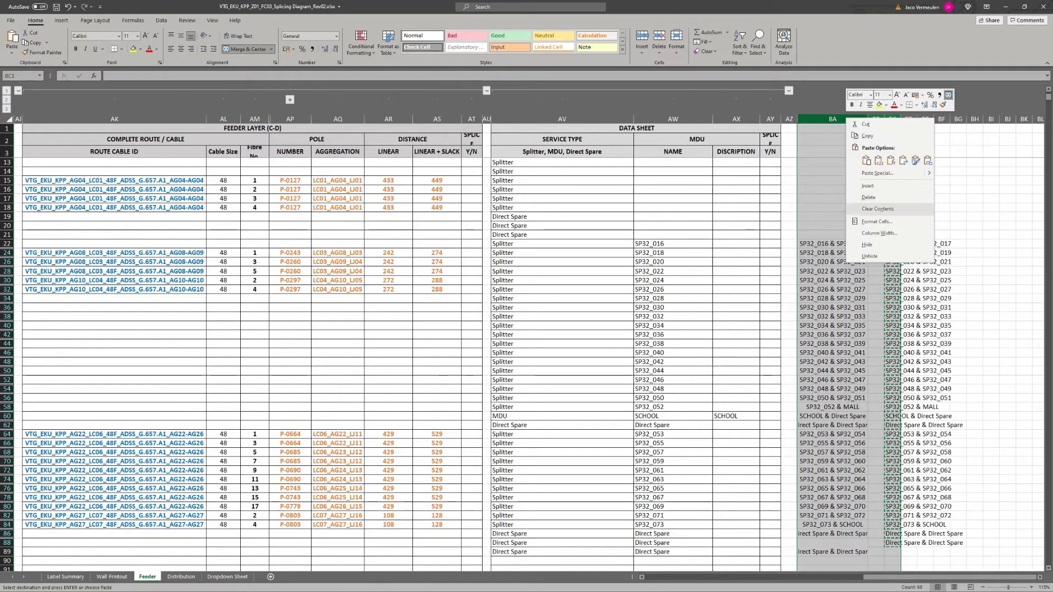
left_click(868, 197)
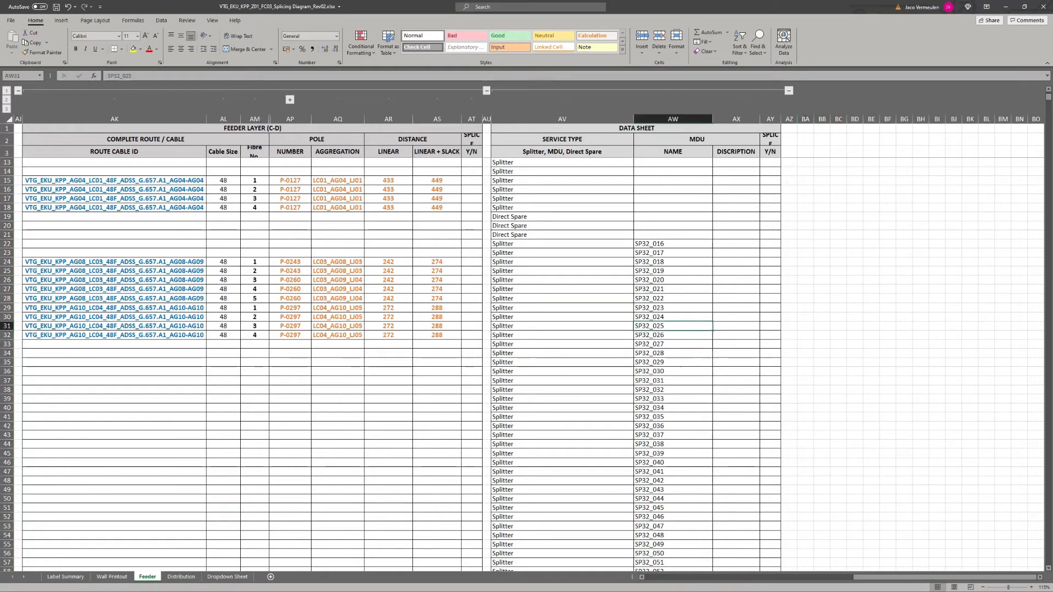
Step: Clear the Direct Spare entries from the NAME column in AW61:AW63 and AW86:AW89
left_click(673, 244)
scroll(673, 243, "down", 1)
scroll(672, 243, "down", 8)
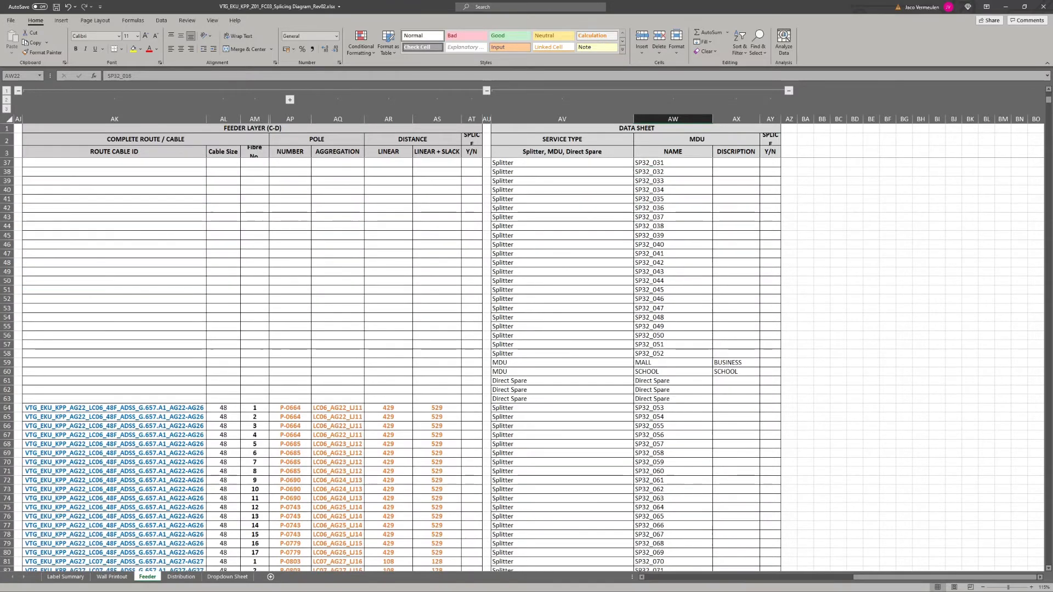
left_click_drag(673, 380, 672, 398)
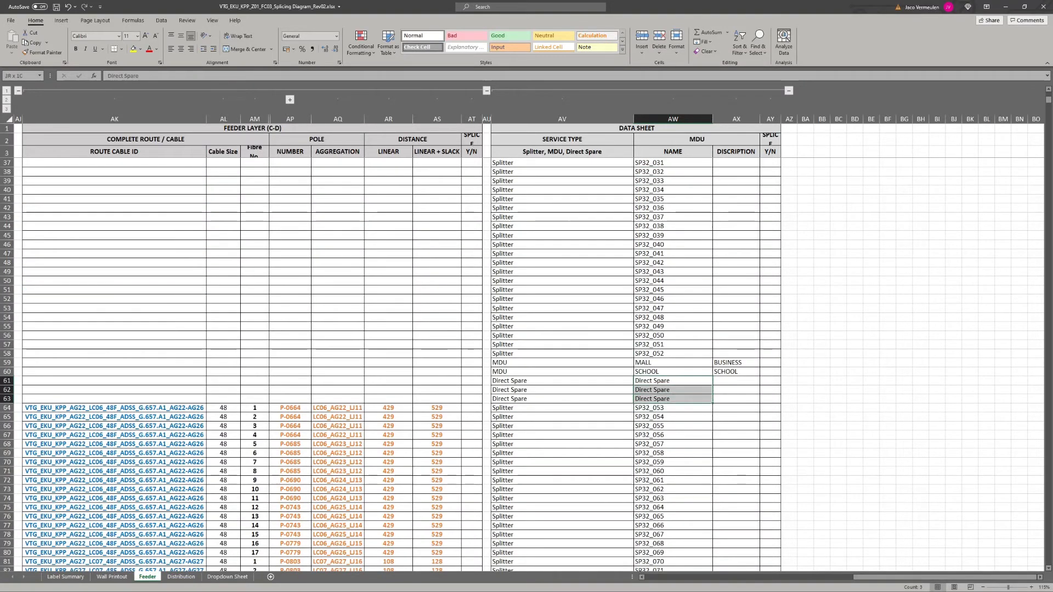
key("Delete")
scroll(673, 398, "down", 8)
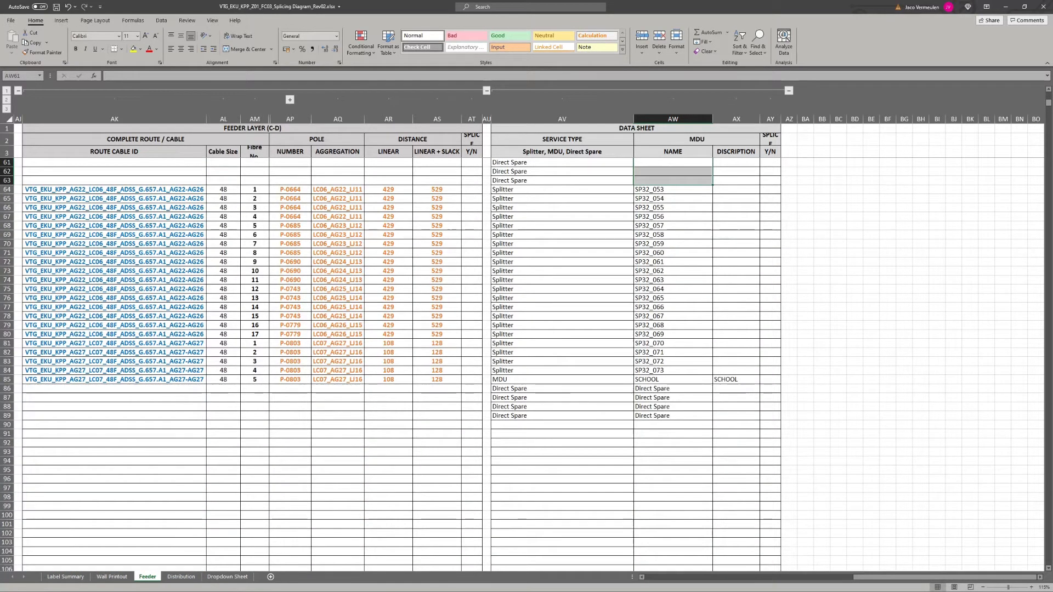
left_click_drag(672, 389, 673, 416)
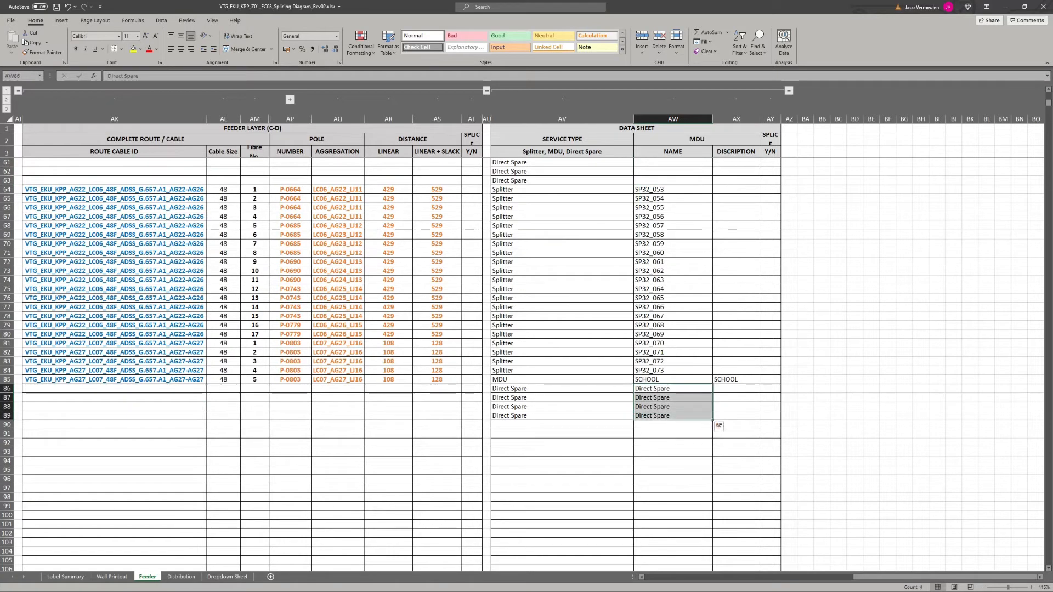
key("Delete")
left_click(486, 416)
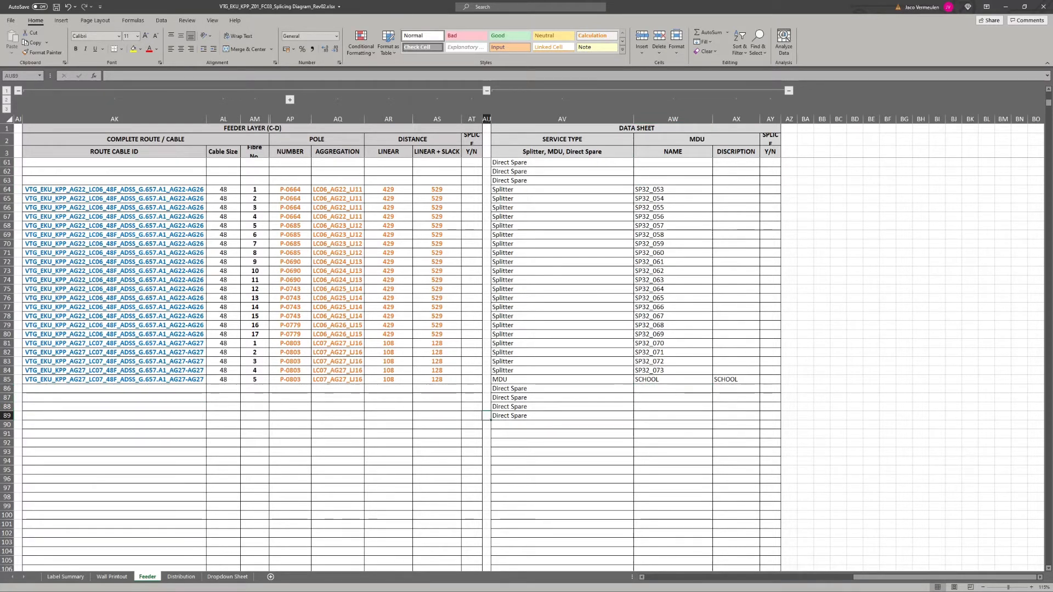
left_click(562, 416)
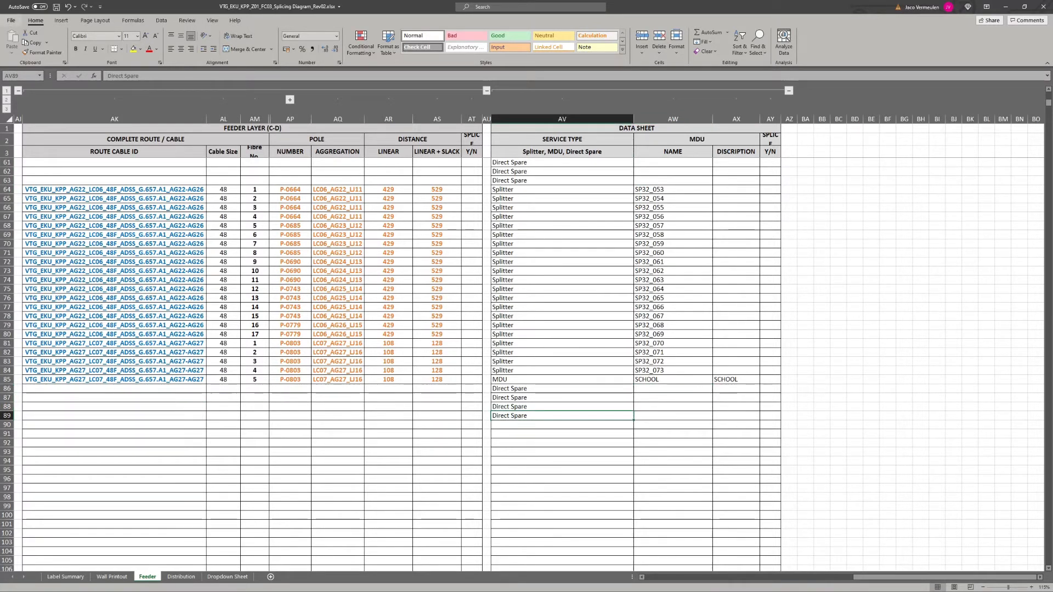
Step: Save a new revision of the workbook in the SPLICING DIAGRAM folder, named VTG_EKU_KPP_Z01_FC03_Splicing Diagram_Rev03
left_click(11, 20)
left_click(26, 131)
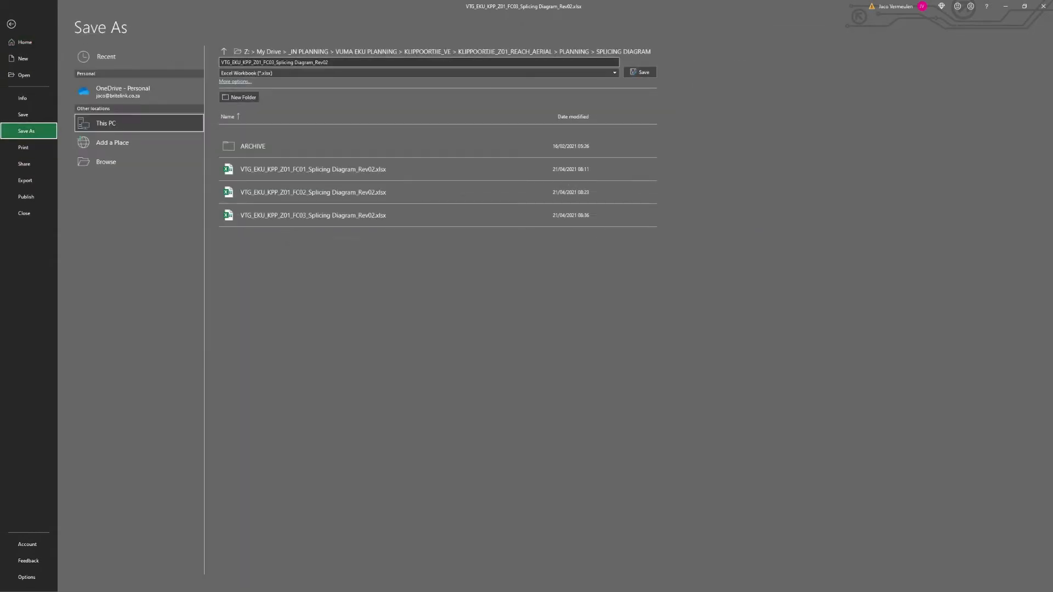
left_click(336, 63)
left_click(337, 63)
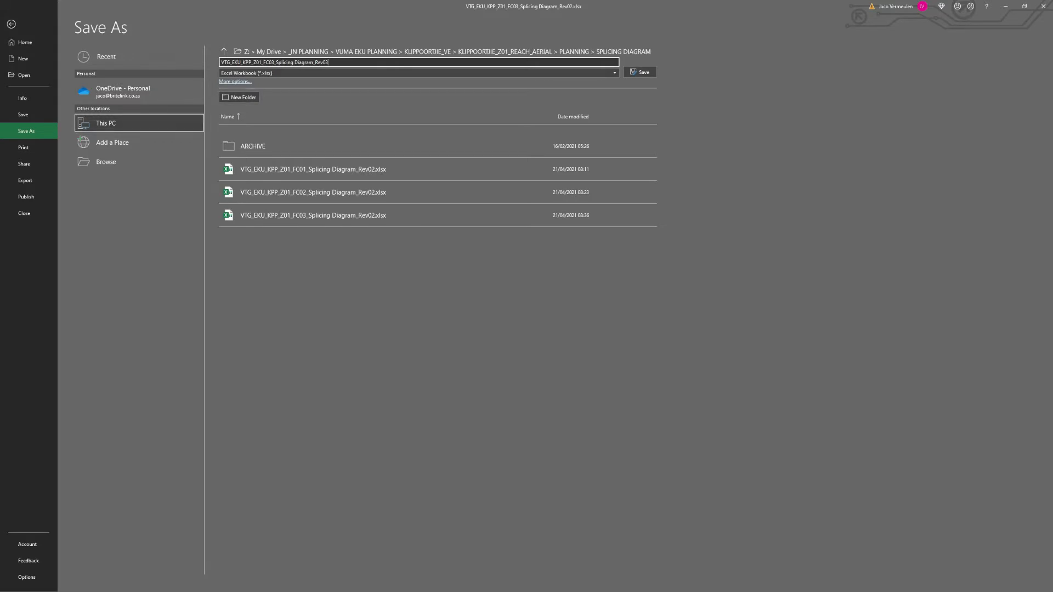
Step: Save the workbook as VTG_EKU_KPP_Z01_FC03_Splicing Diagram_Rev03 and, in File Explorer, move its Rev02 file into the ARCHIVE folder
key("Return")
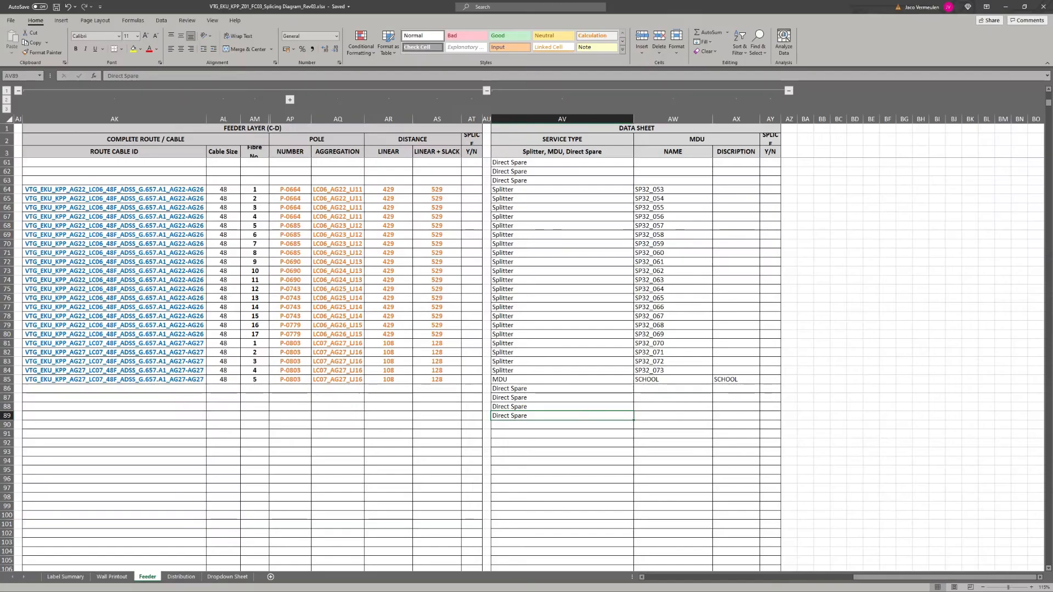
key("alt+Tab")
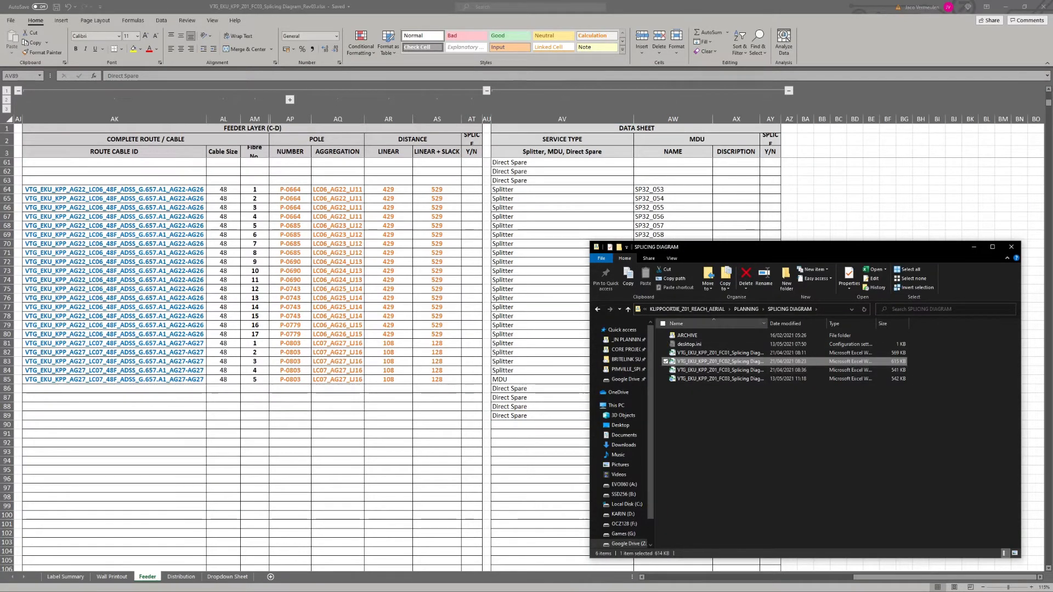
double_click(766, 324)
left_click_drag(708, 370, 687, 335)
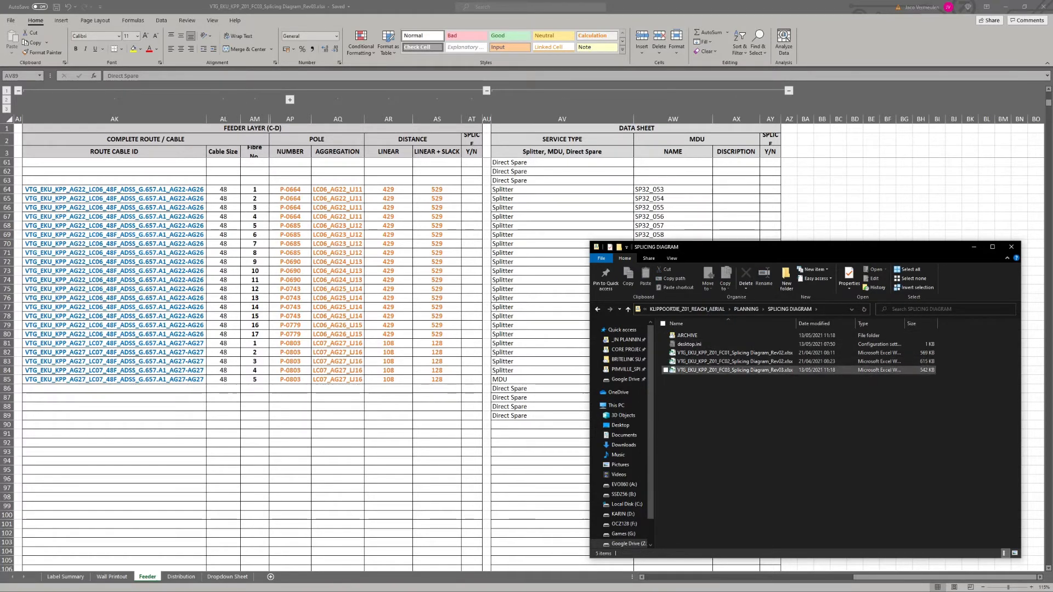
left_click(733, 370)
key("alt+Tab")
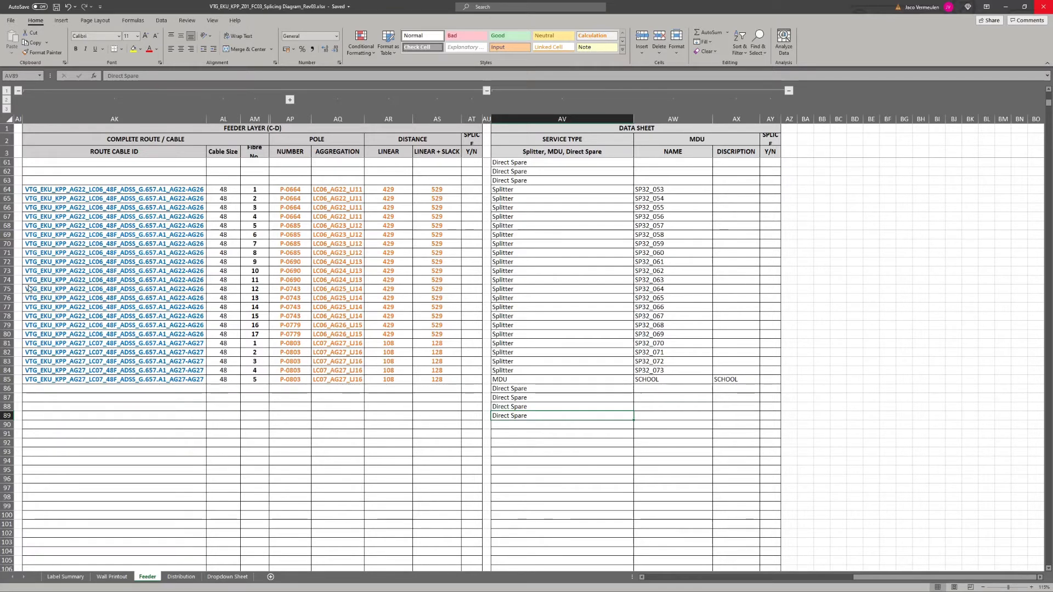
Step: Switch to the GPON_PATCHING TABLE_TEMPLATE_V1.0 workbook and examine Fibre 1's splitter port and line port values in C3:H3
key("alt+Tab")
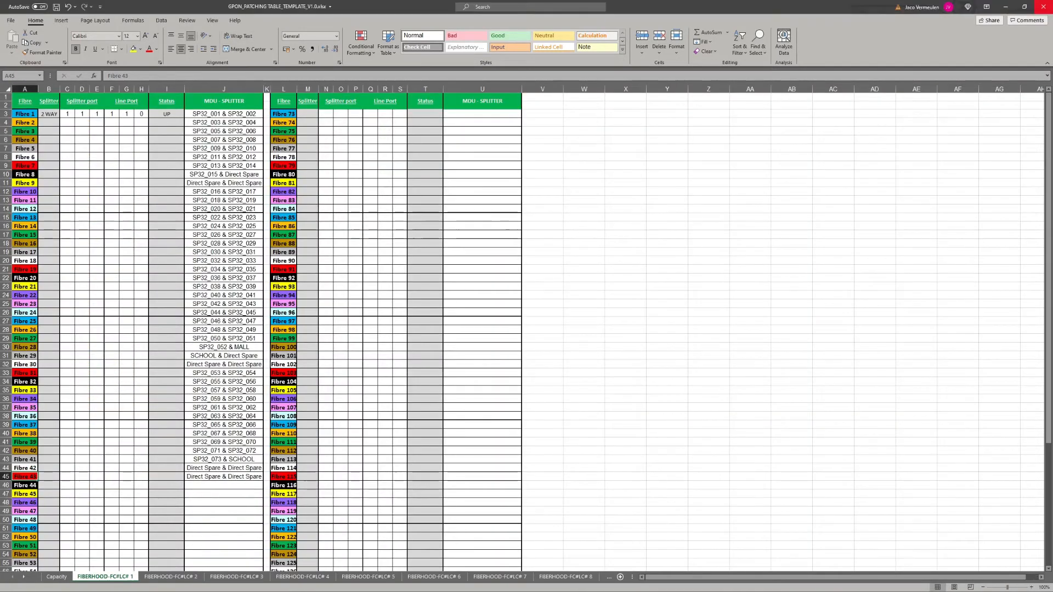
left_click(542, 312)
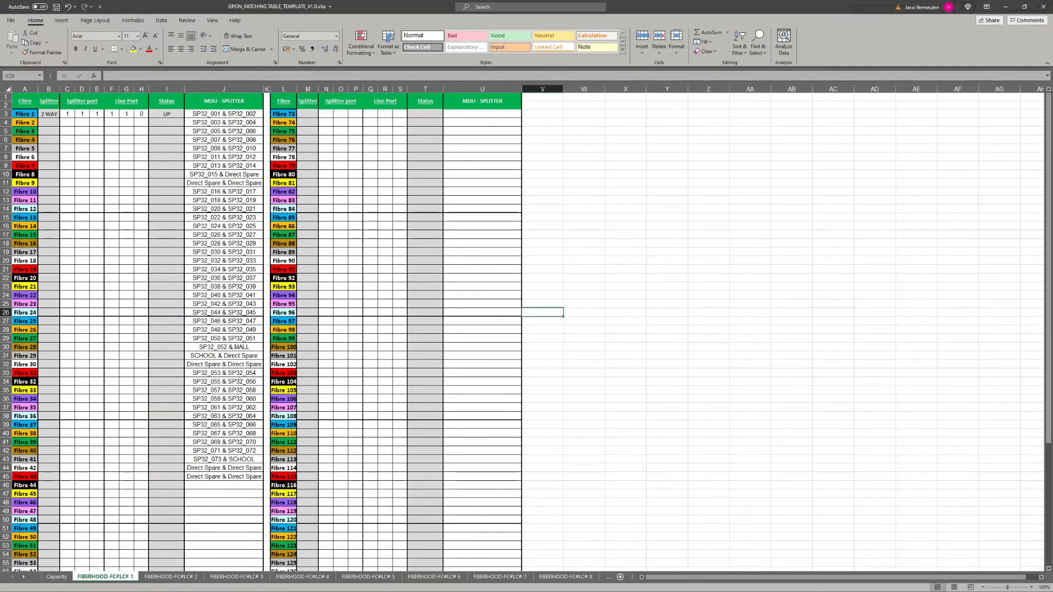
left_click(141, 140)
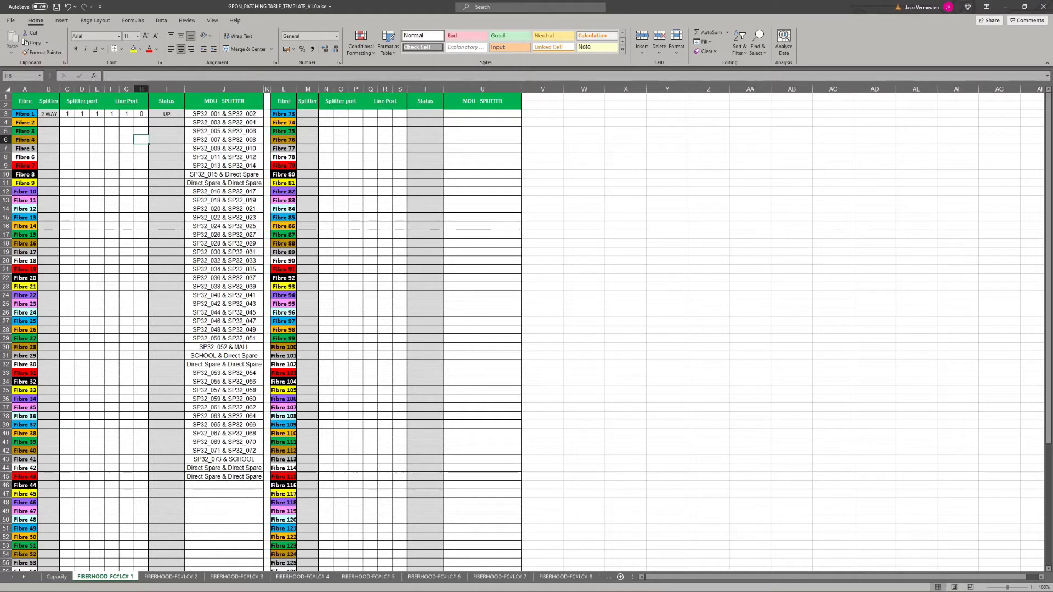
left_click_drag(67, 114, 142, 114)
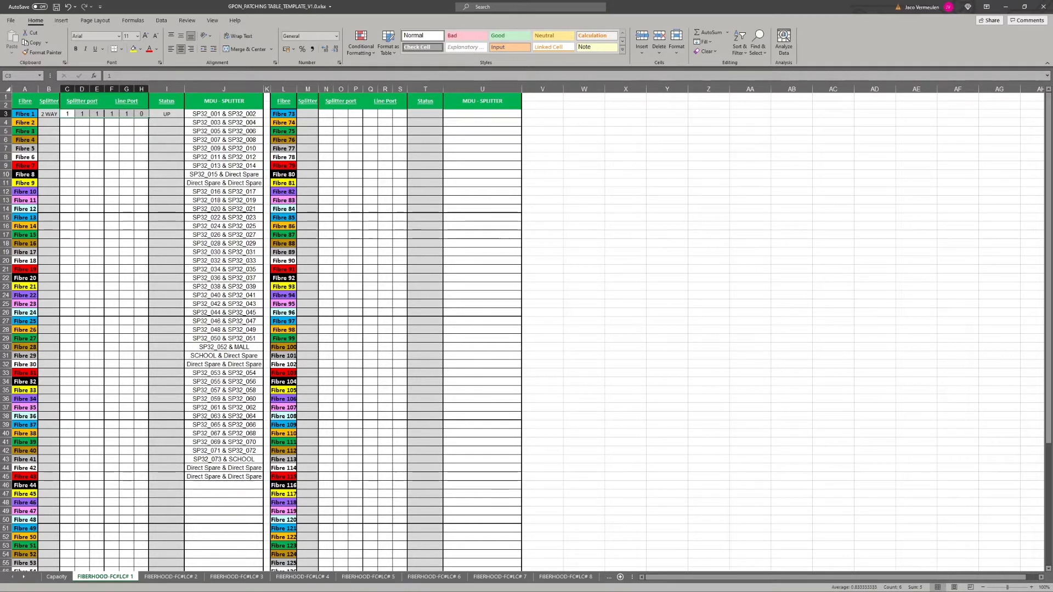
Step: Copy VTG_EKU_KPP_CF01_144F from a core route cable ID in the Z02 FC01 splicing diagram workbook, and close that workbook without saving
double_click(106, 577)
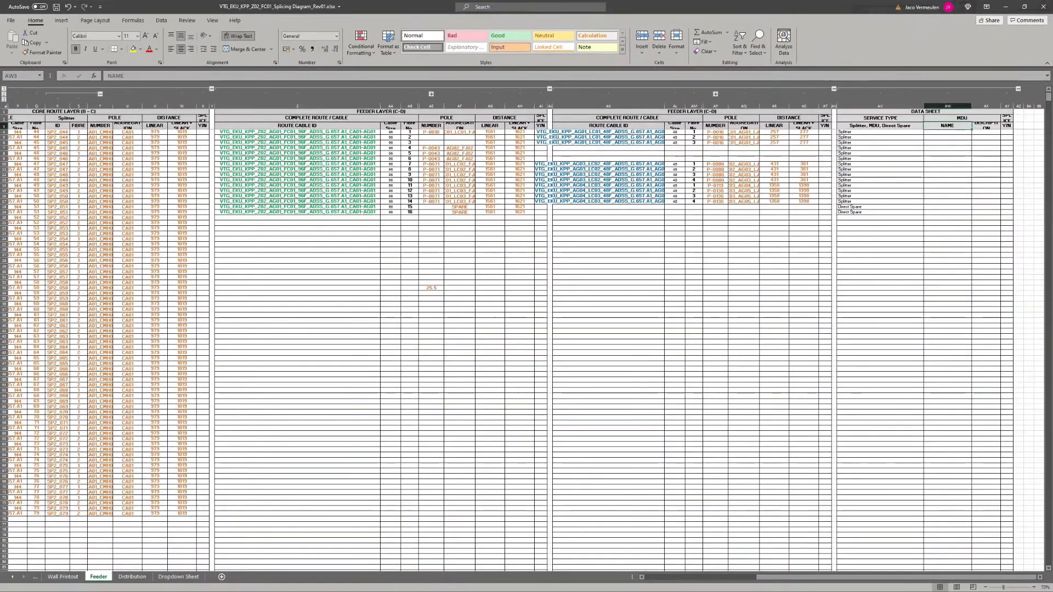
left_click(297, 170)
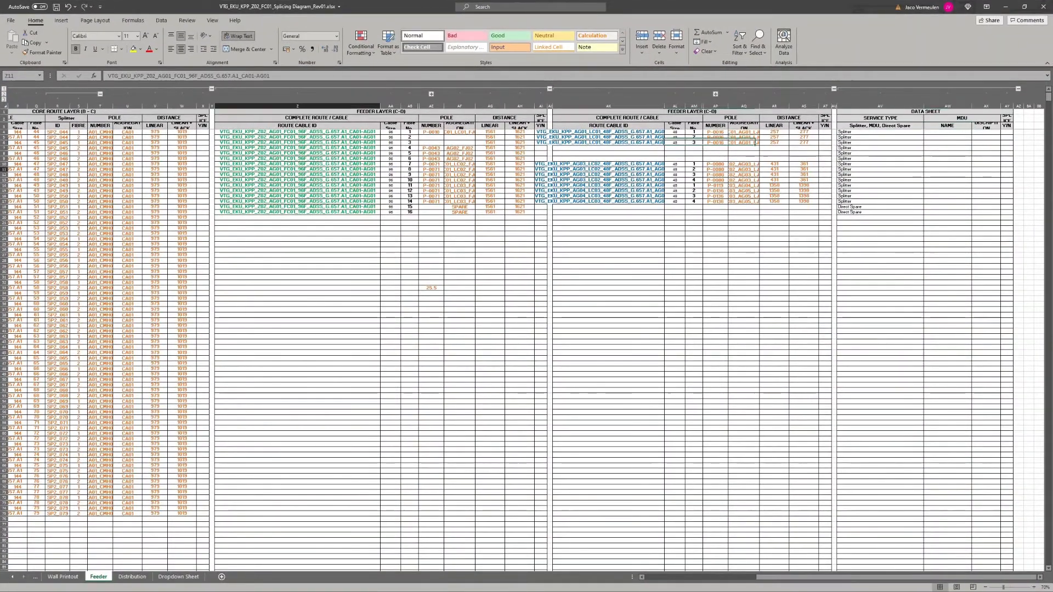
left_click(297, 212)
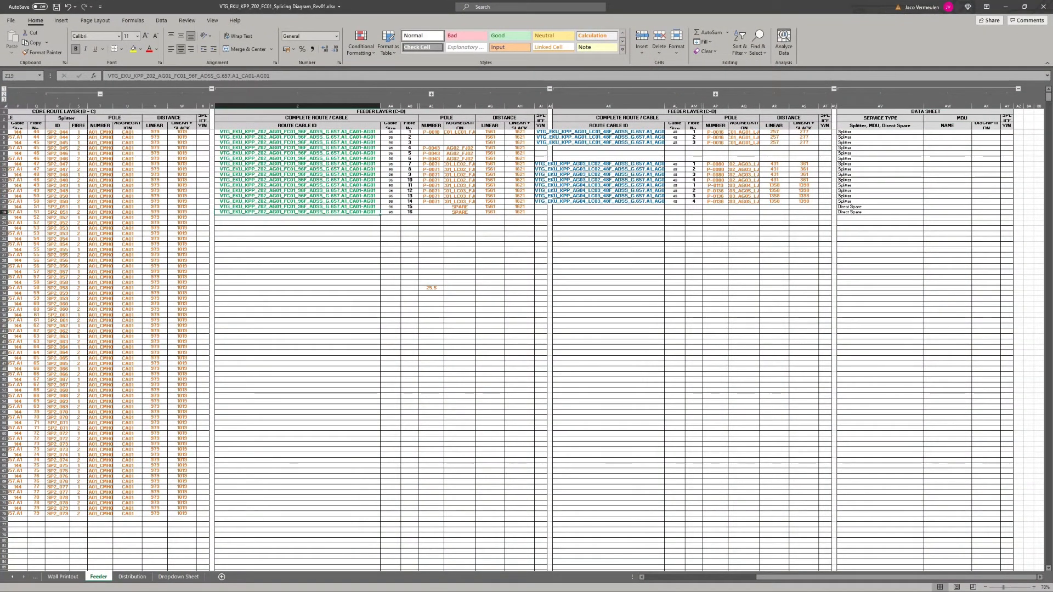
left_click(36, 175)
left_click_drag(36, 175, 60, 180)
left_click(110, 111)
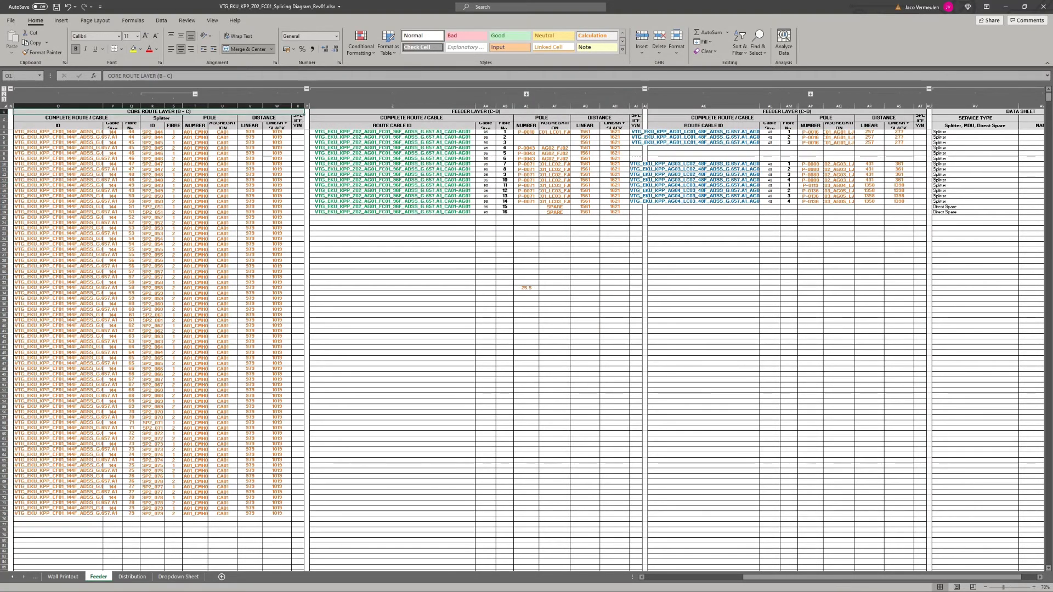
double_click(58, 176)
double_click(58, 175)
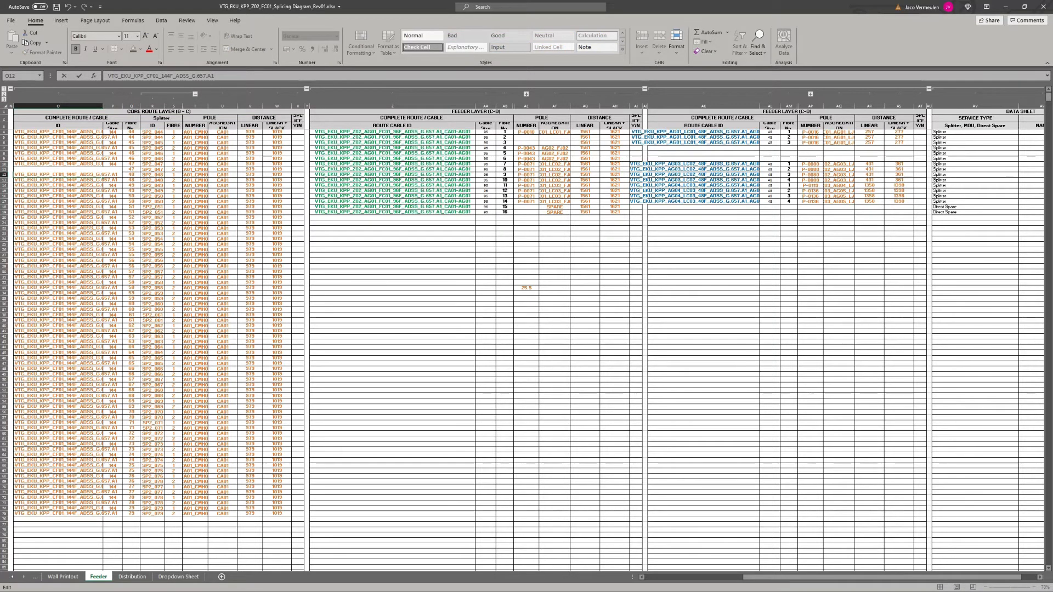
left_click_drag(15, 175, 77, 174)
key("ctrl+c")
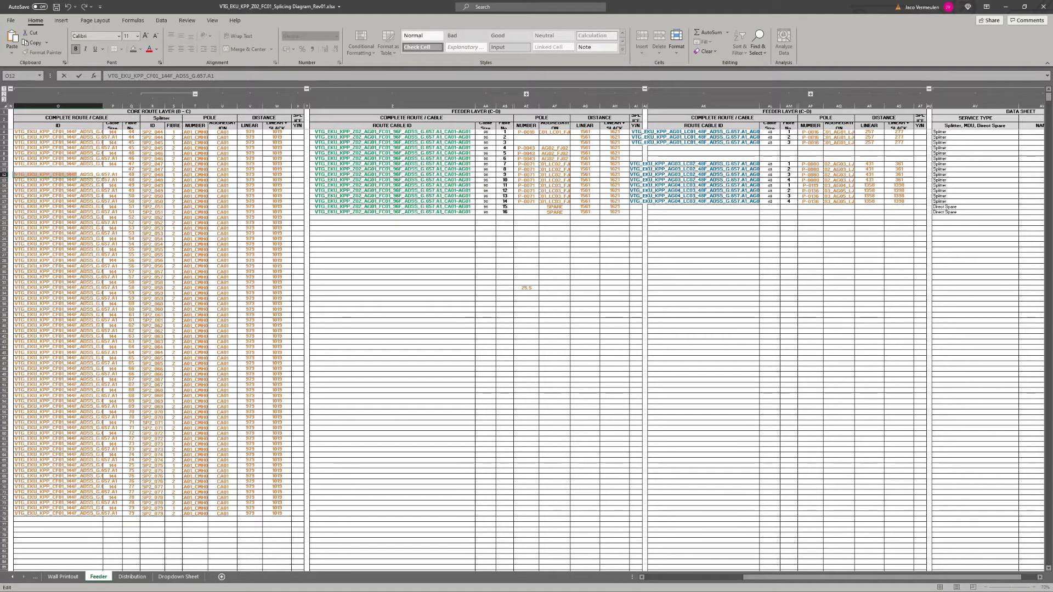
left_click(1043, 7)
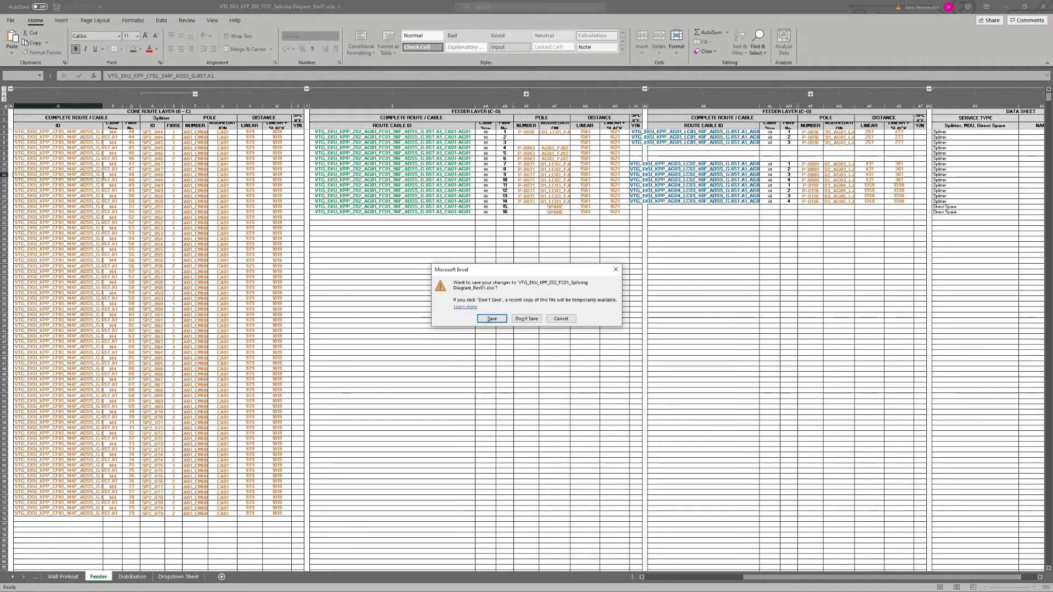
left_click(525, 320)
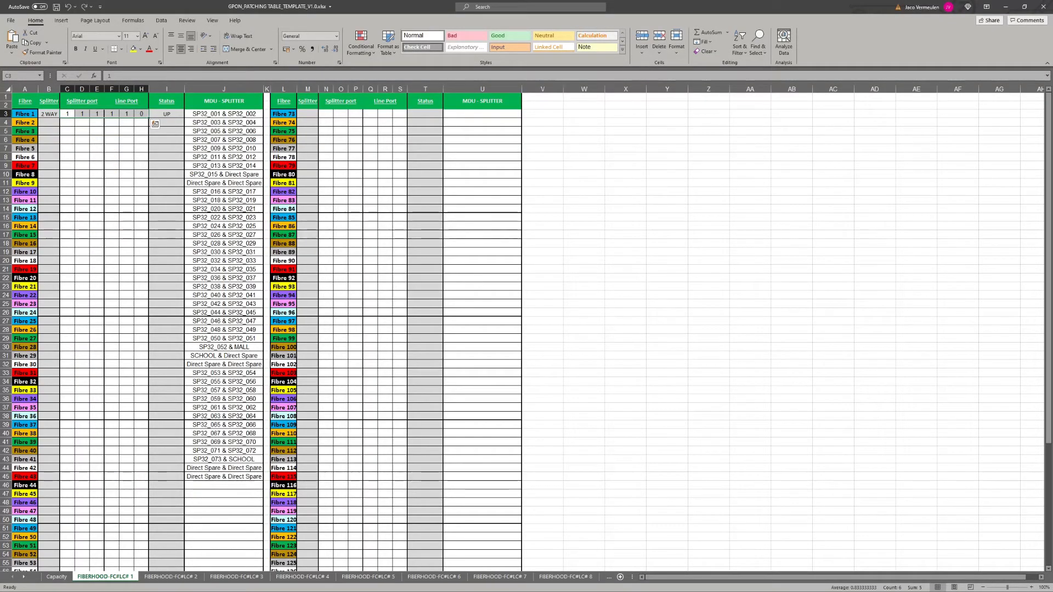
Step: Rename the FIBERHOOD-FC#LC# 1 sheet as VTG_EKU_KPP_CC01_144F, based on the copied cable ID
double_click(131, 577)
key("ctrl+v")
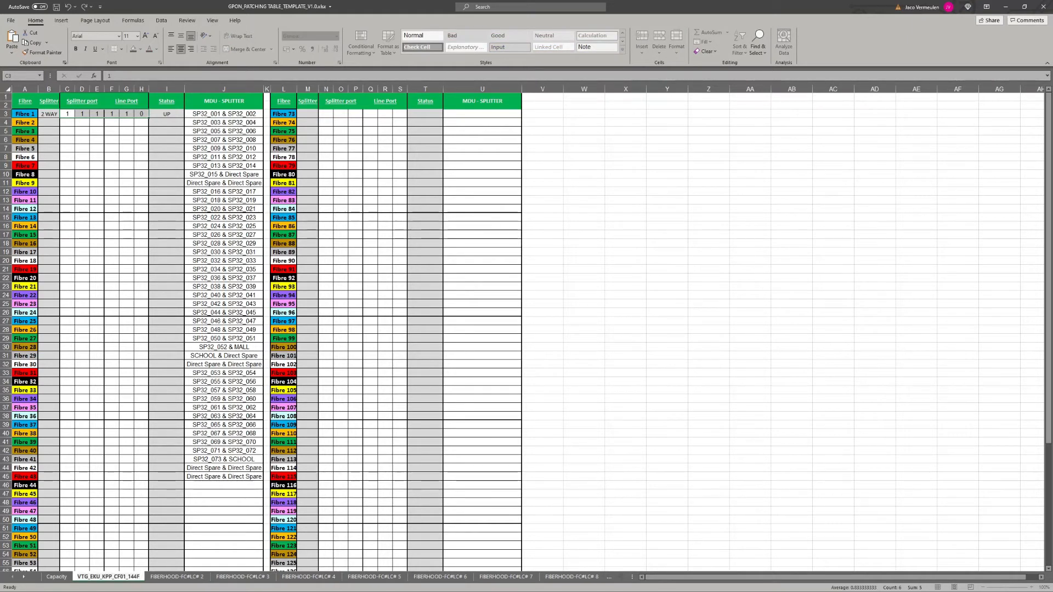
type("C")
left_click(112, 399)
left_click(112, 278)
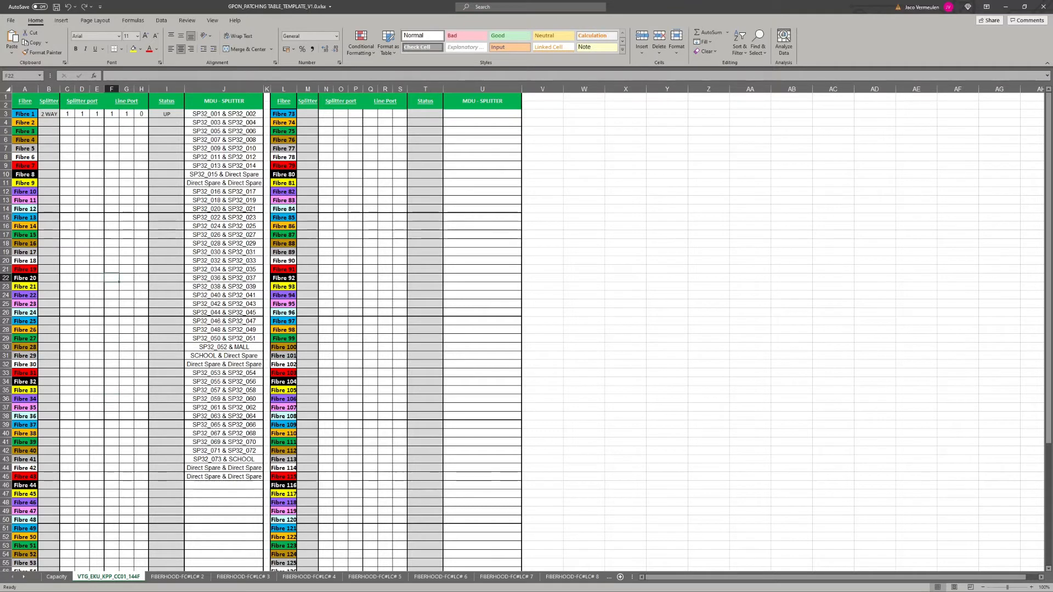
Step: Examine Fibre 1's splitter port, line port, status and MDU - SPLITTER cells in row 3, one by one
left_click(67, 115)
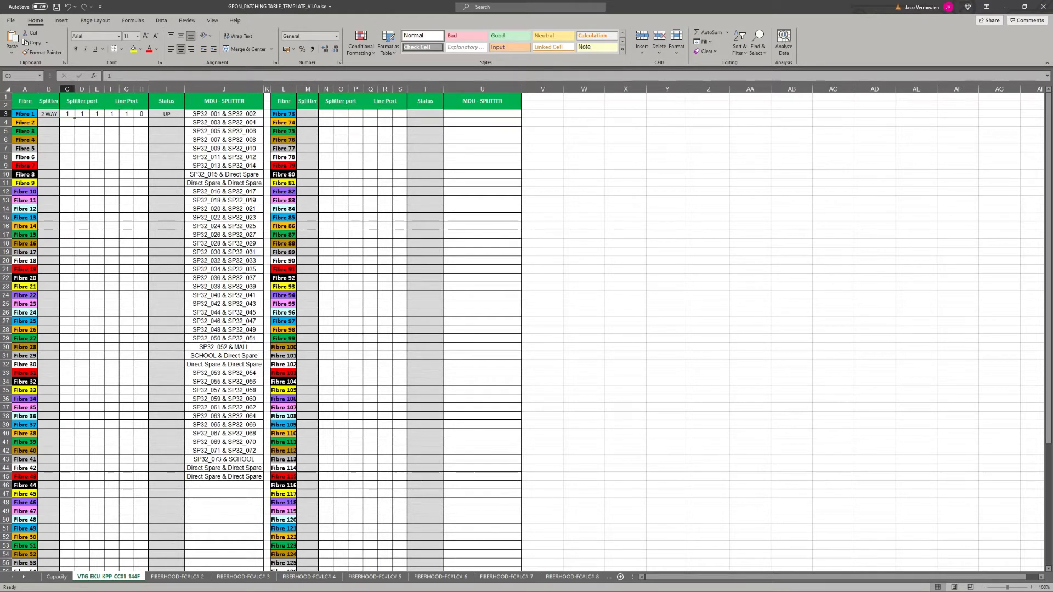
key("Right")
key("Right")
key("Left")
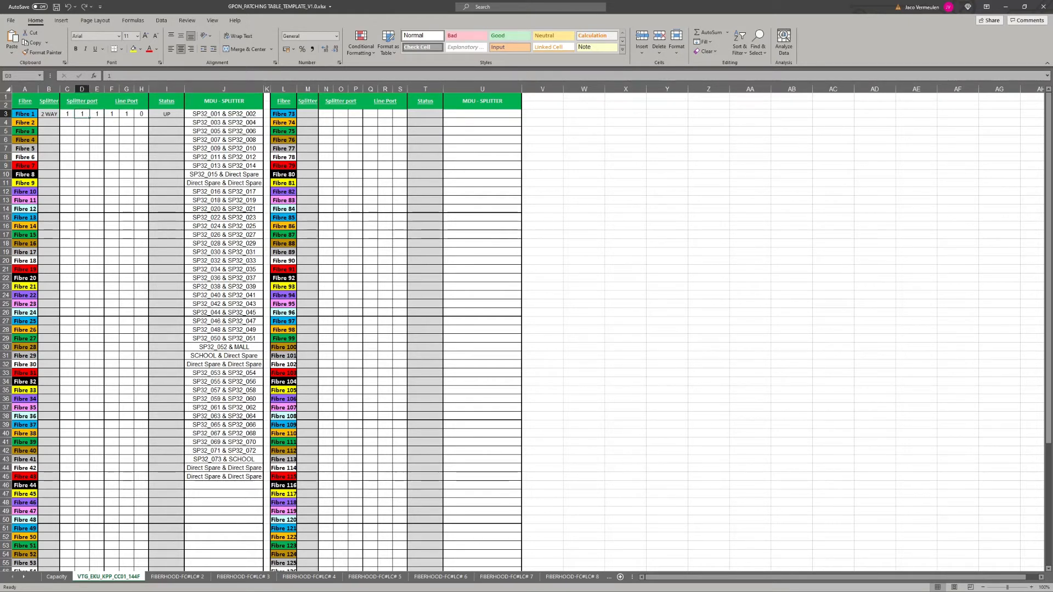
key("Right")
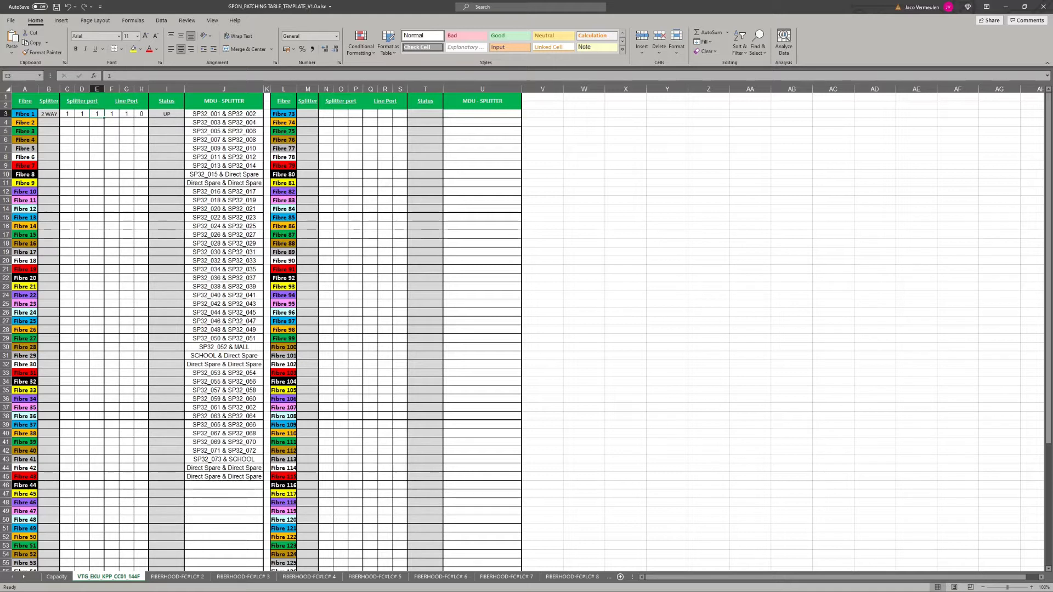
key("Right")
key("Left")
key("Left")
key("Left")
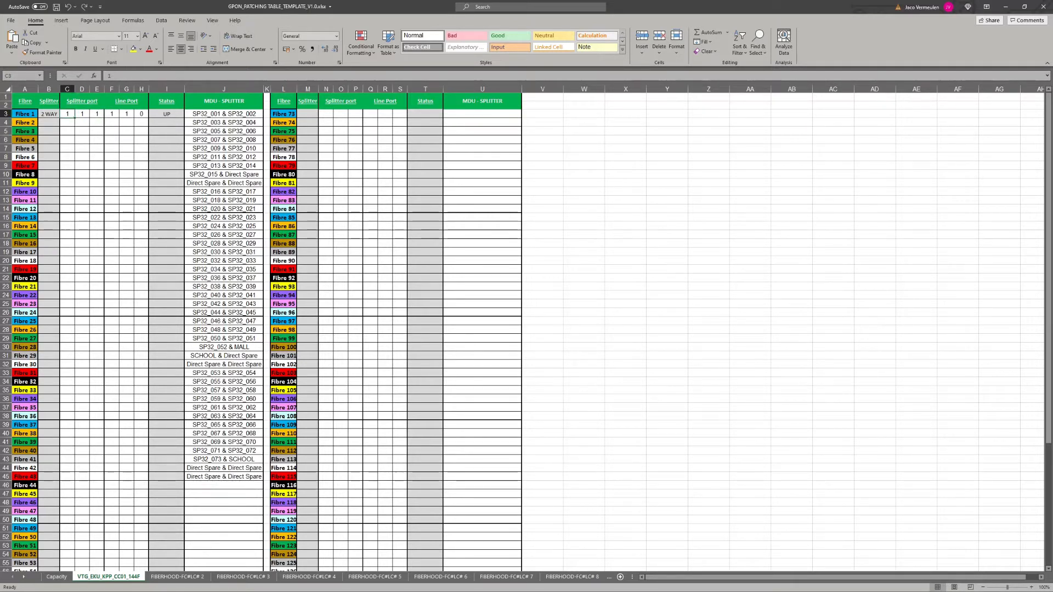
key("Right")
key("Right")
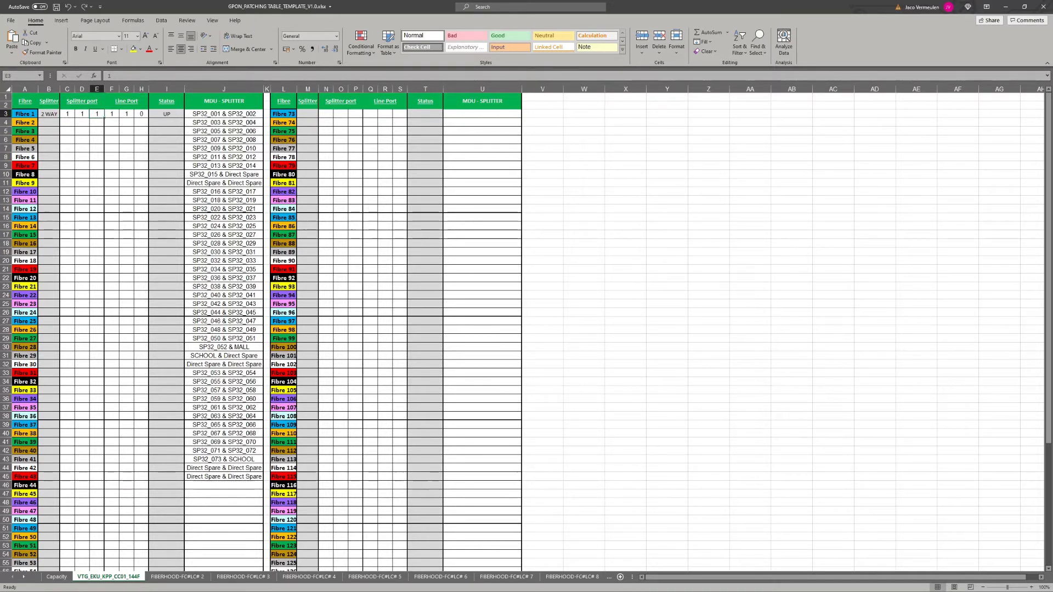
key("Right")
key("Right")
key("Left")
key("Right")
key("Right")
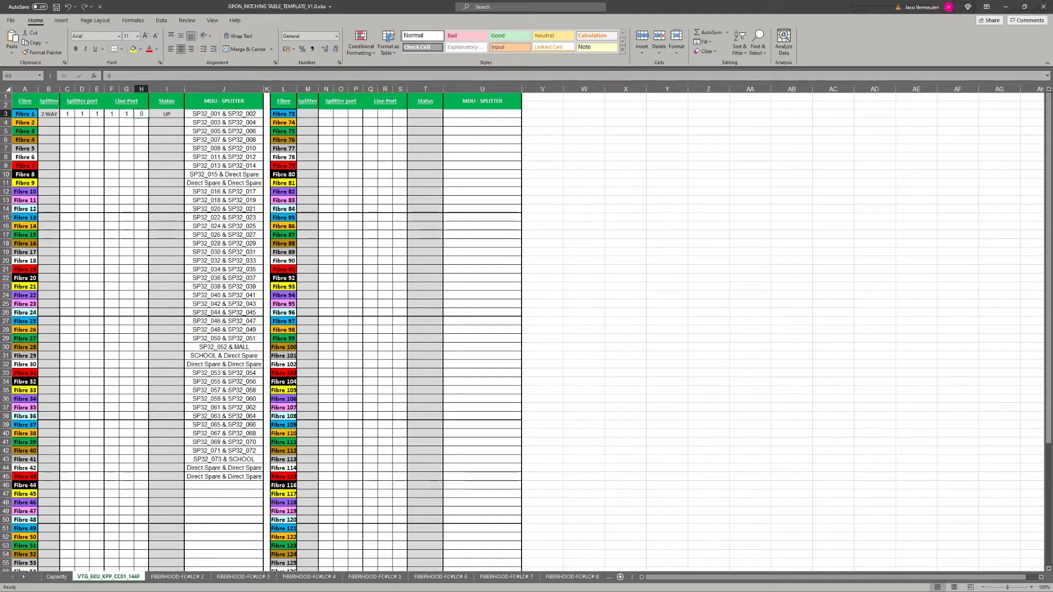
key("Right")
key("Right")
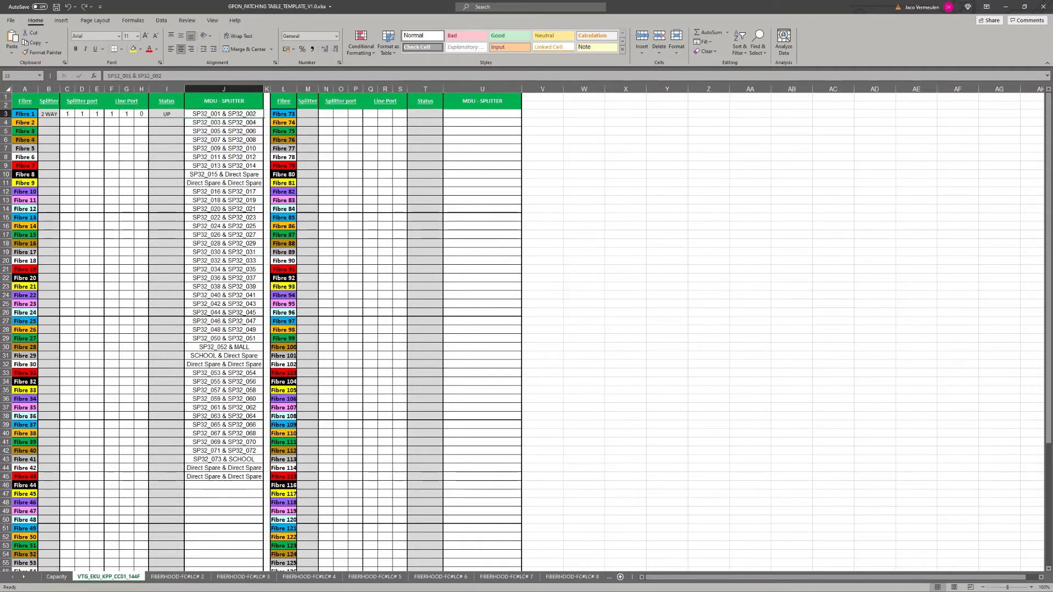
Step: Enter 0 as Fibre 2's last Line Port value in H4
key("Left")
key("Down")
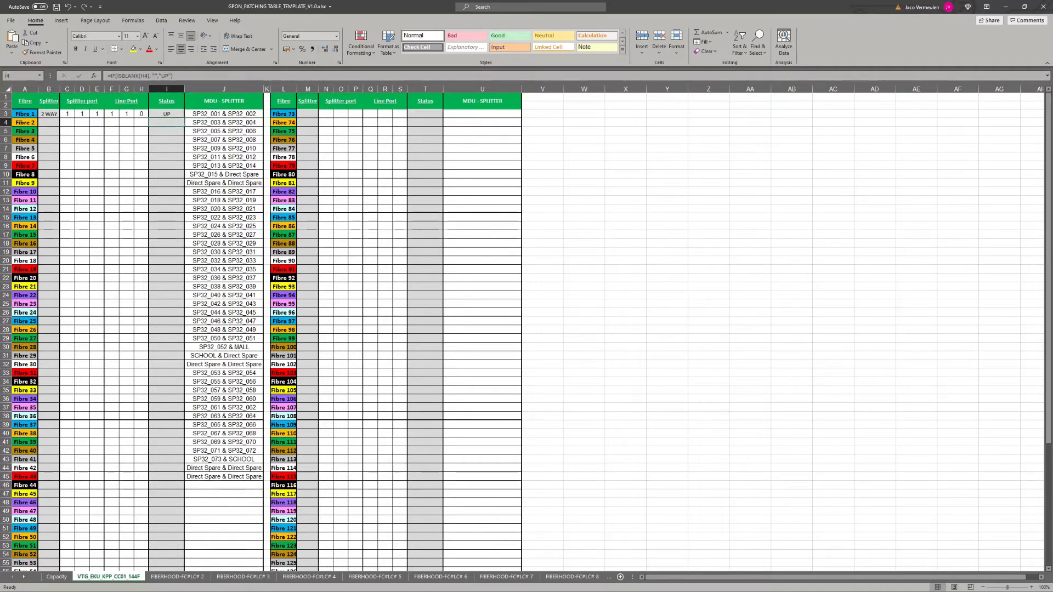
key("Left")
type("0")
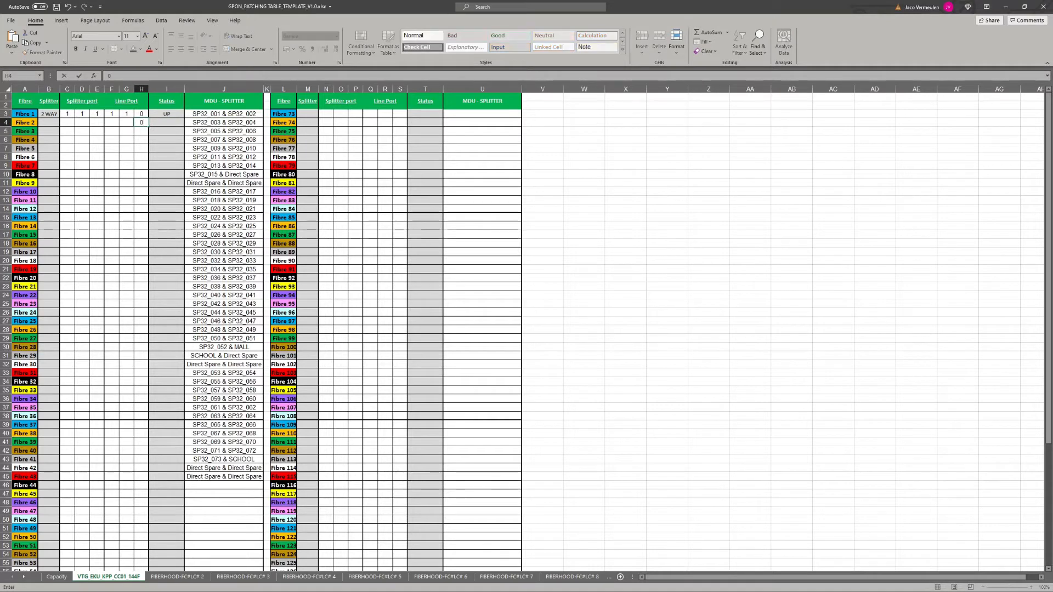
key("Left")
key("Right")
key("Down")
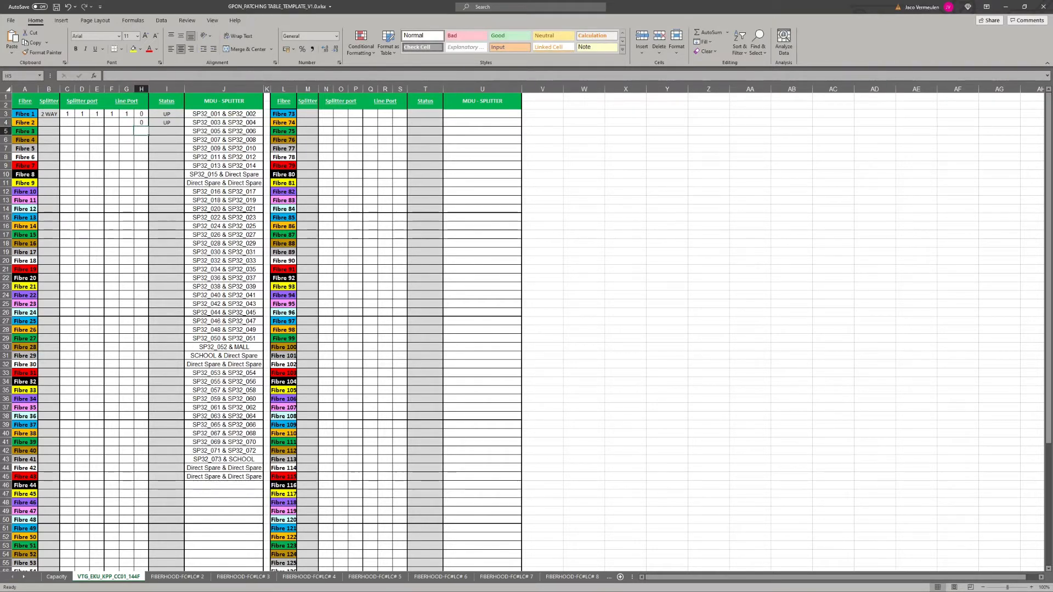
Step: Fill the last Line Port column for Fibres 3 to 8 (H5:H10) with 1, 1, 2, 2, 3, 3
type("1")
key("Return")
type("1")
key("Return")
type("2")
key("Return")
type("2")
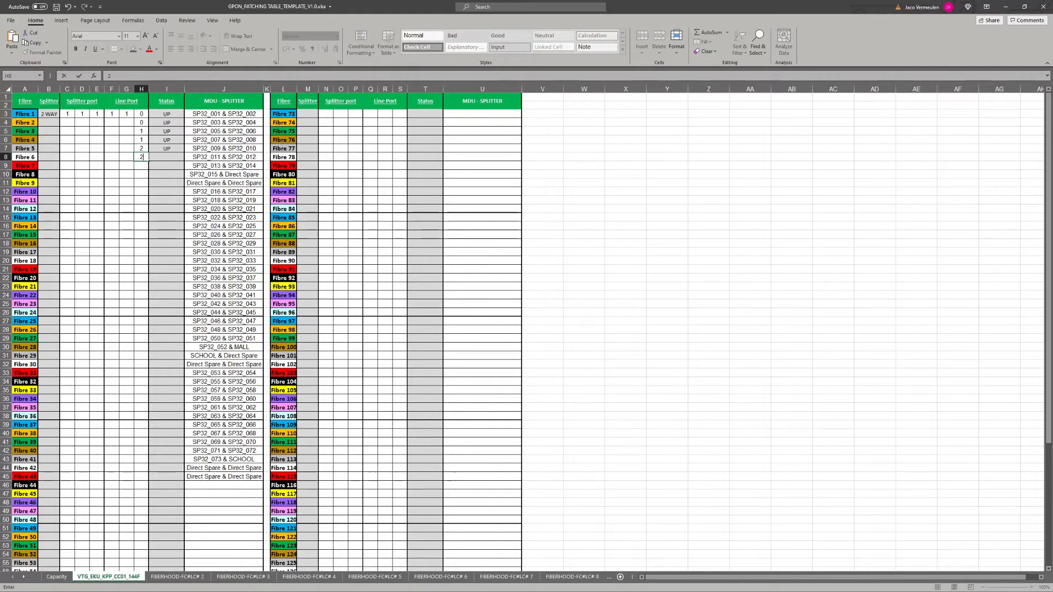
key("Return")
type("3")
key("Return")
type("3")
key("Return")
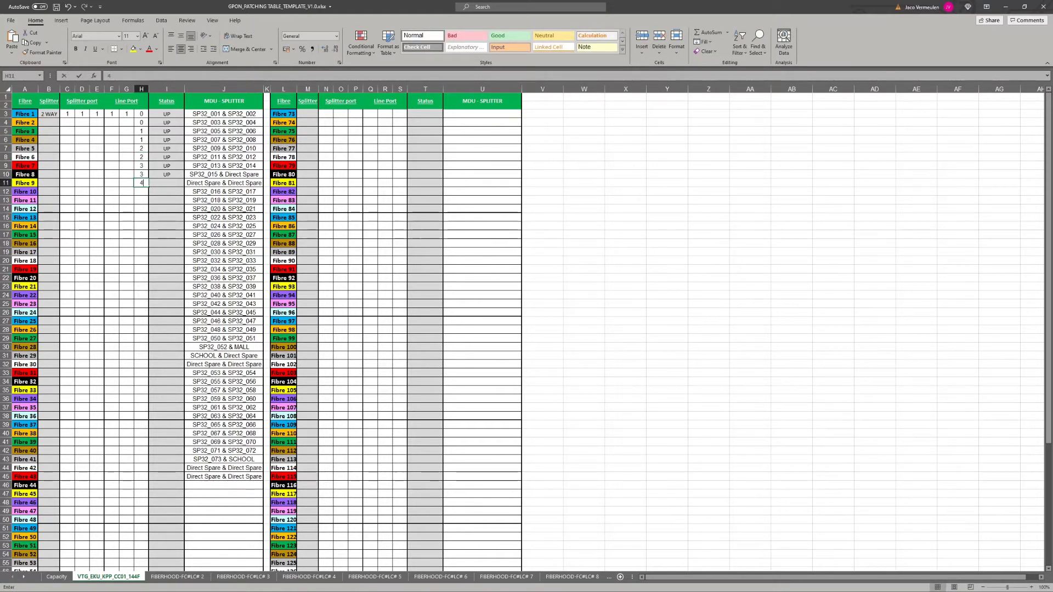
type("4")
key("Return")
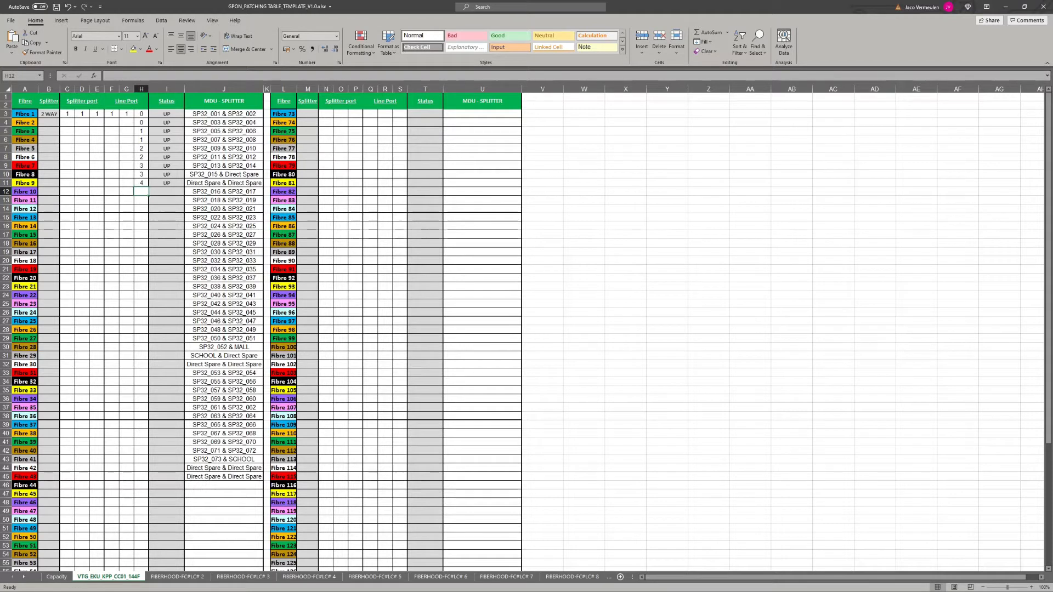
key("Up")
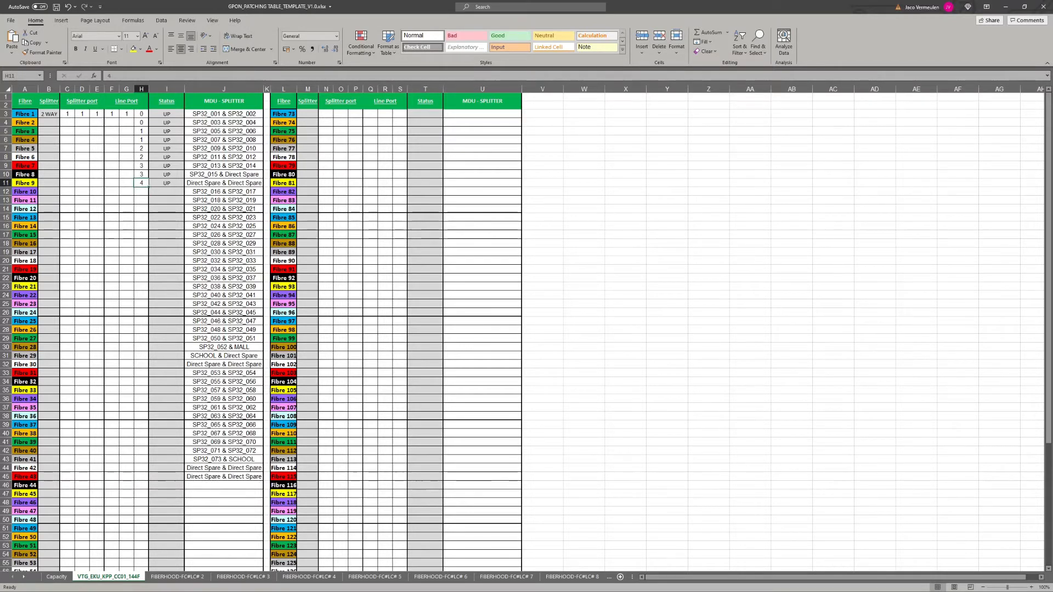
key("Delete")
Step: Fill the last Line Port column for Fibres 10 to 17 (H12:H19) with 4, 4, 5, 5, 6, 6, 7, 7, skipping direct-spare Fibre 9
key("Down")
type("4")
key("Return")
type("4")
key("Return")
type("5")
key("Return")
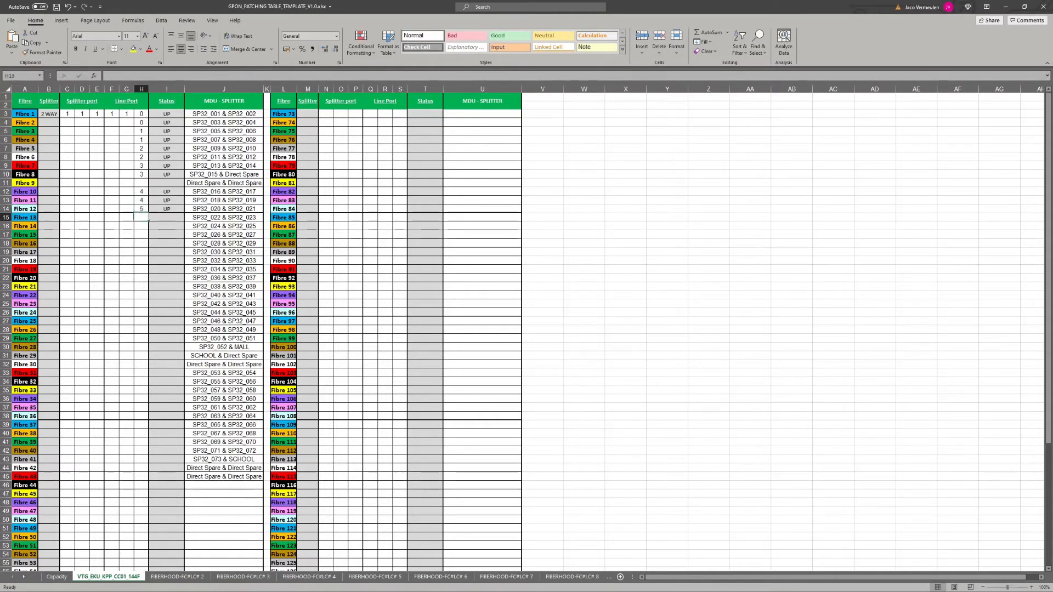
type("5")
key("Return")
type("6")
key("Return")
type("6")
key("Return")
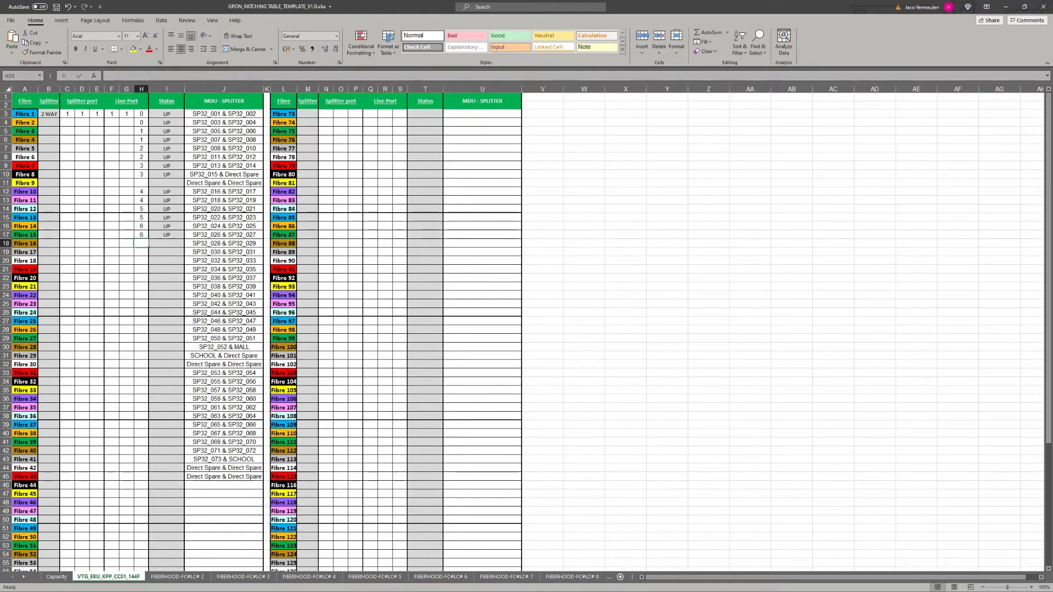
type("7")
key("Return")
type("7")
key("Return")
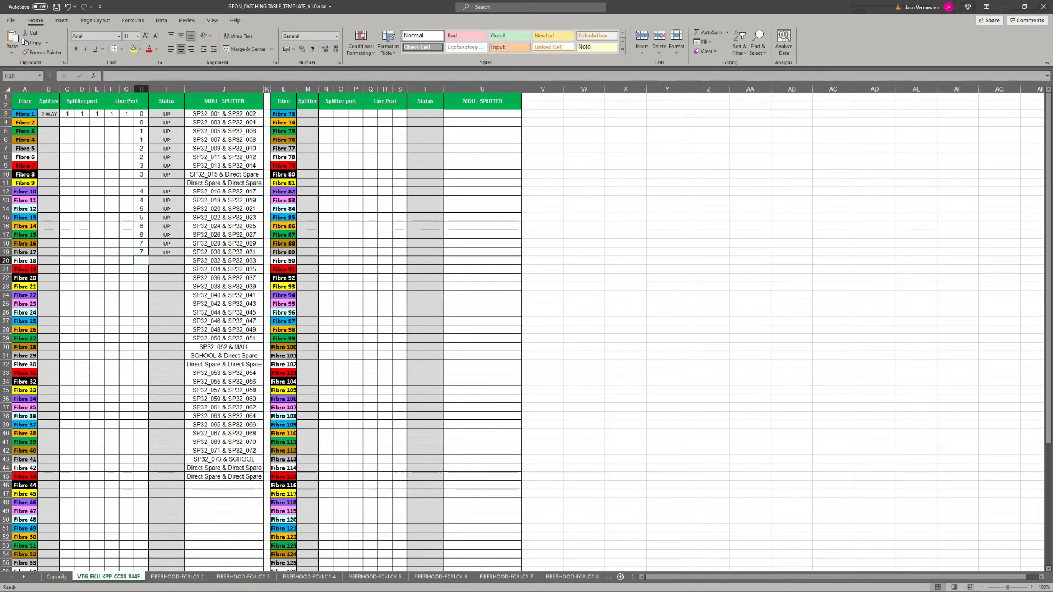
Step: Fill the last Line Port column for Fibres 18 to 21 (H20:H23) with 8, 8, 9, 9
type("8")
key("Return")
type("8")
key("Return")
type("9")
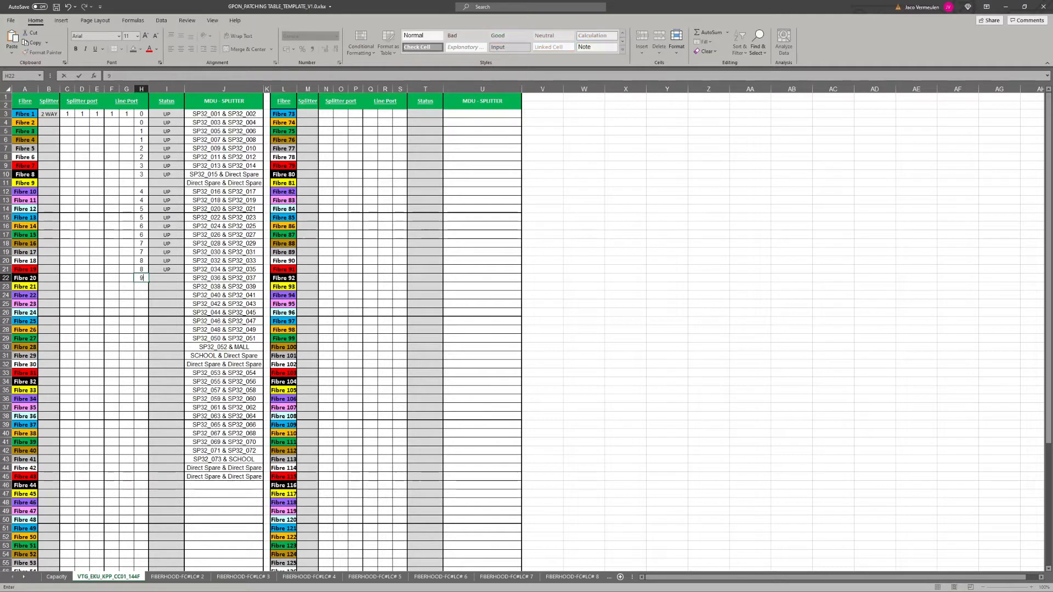
key("Return")
type("9")
key("Return")
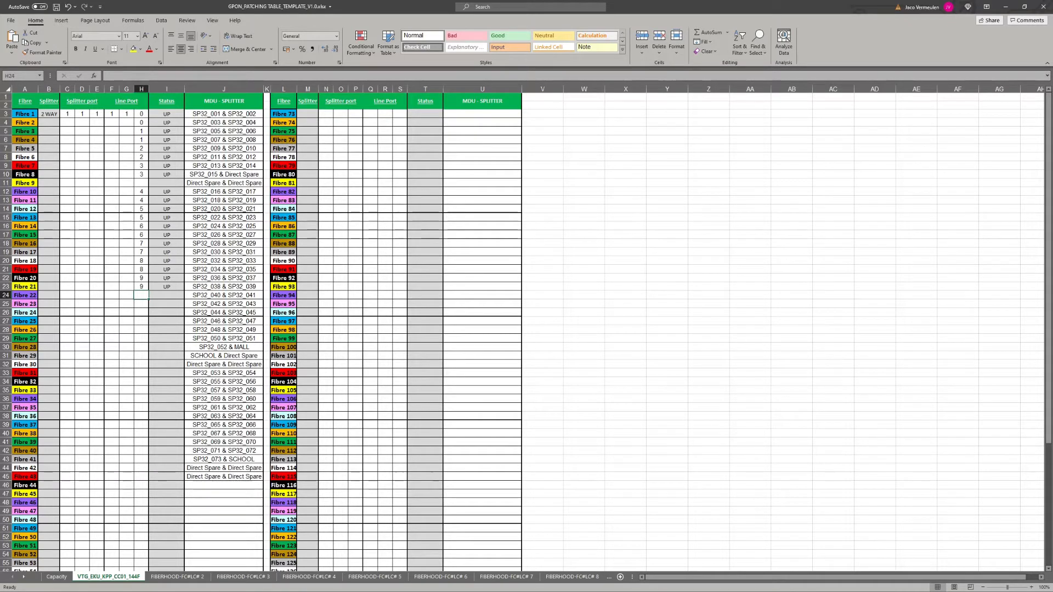
Step: Fill the last Line Port column for Fibres 22 to 25 (H24:H27) with 10, 10, 11, 11
type("10")
key("Return")
key("Return")
type("1")
key("Return")
type("1")
key("Return")
key("Up")
key("Up")
type("11")
key("Return")
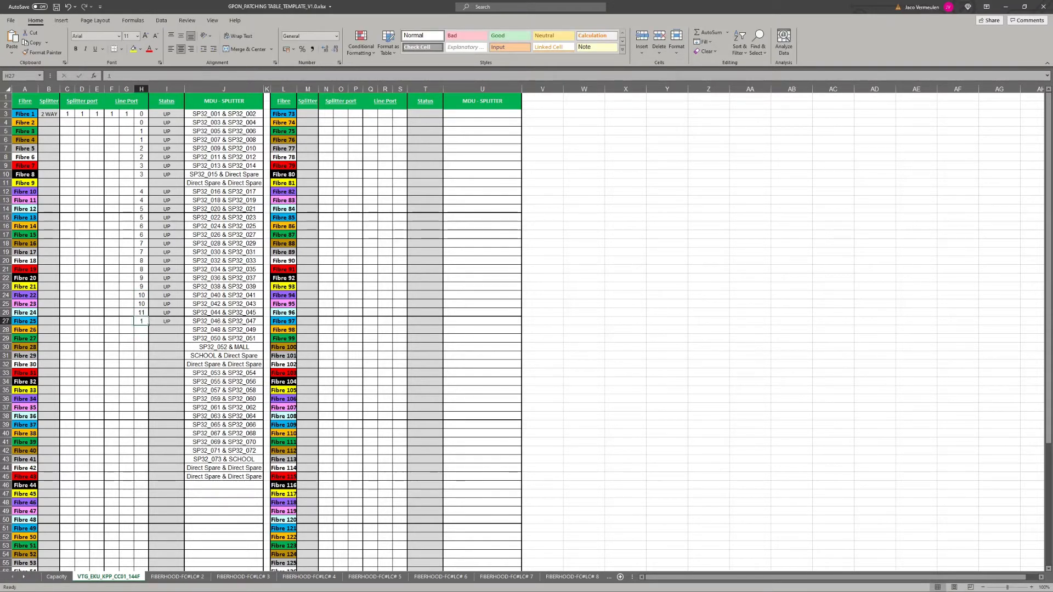
type("11")
key("Return")
Step: Fill the last Line Port column for Fibres 26 to 29 (H28:H31) with 12, 12, 13, 13
type("12")
key("Return")
type("12")
key("Return")
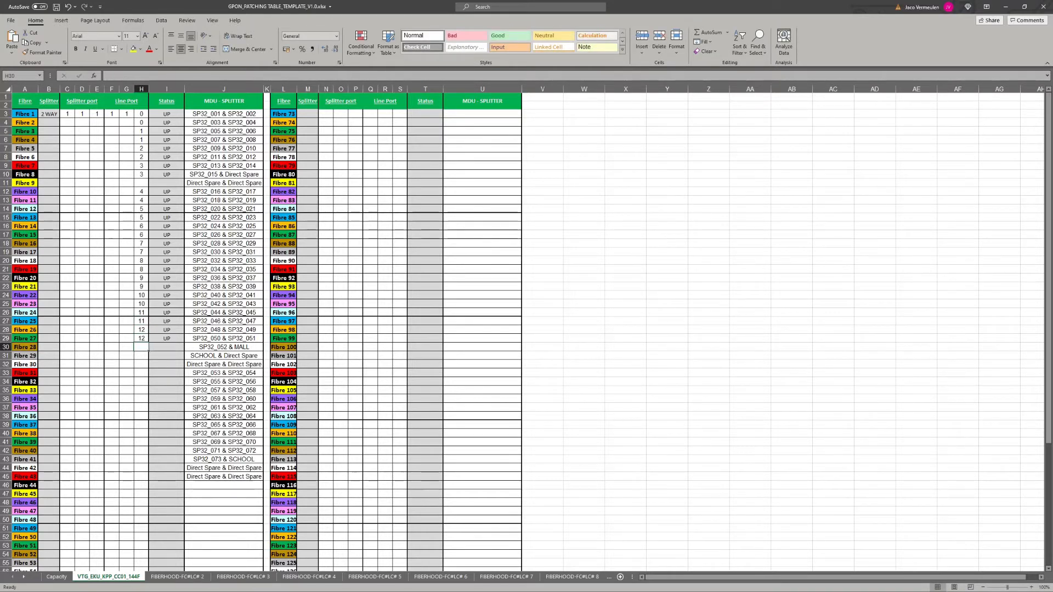
type("13")
key("Return")
type("13")
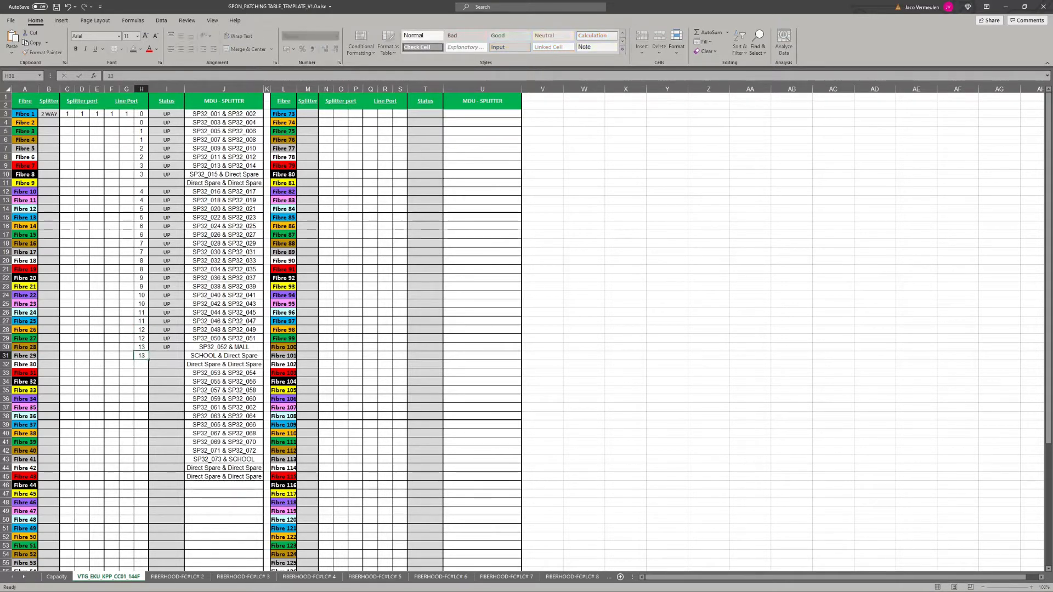
key("Return")
Step: Skip direct-spare Fibre 30 and fill the last Line Port column for Fibres 31 to 34 (H33:H36) with 14, 14, 15, 15
key("Return")
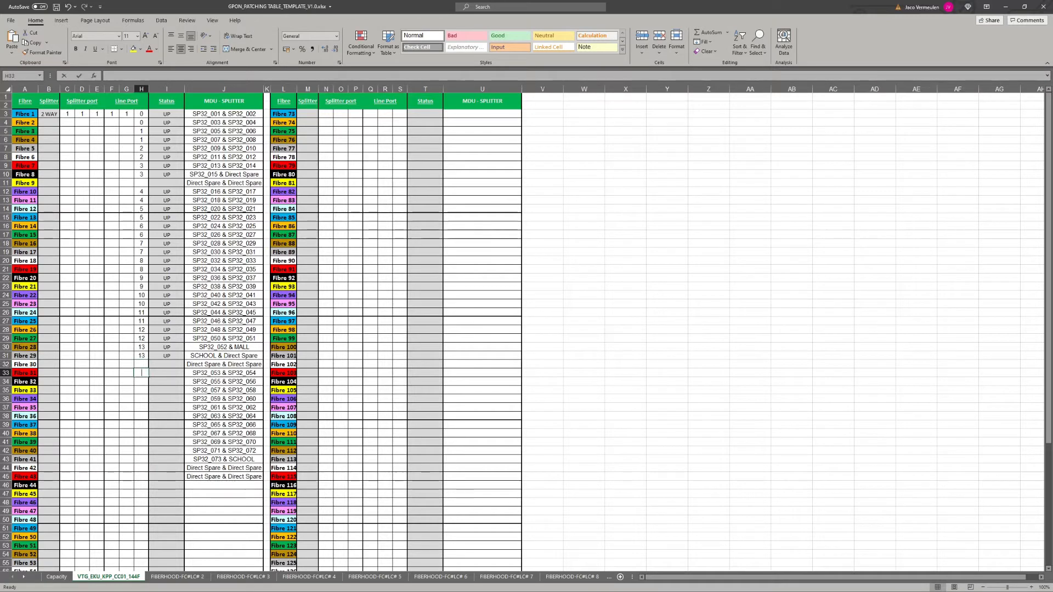
type("14")
key("Return")
type("14")
key("Return")
type("15")
key("Return")
type("15")
key("Return")
Step: Fill the last Line Port column for Fibres 35 to 39 (H37:H41) with 16, 16, 17, 17, 15
type("16")
key("Return")
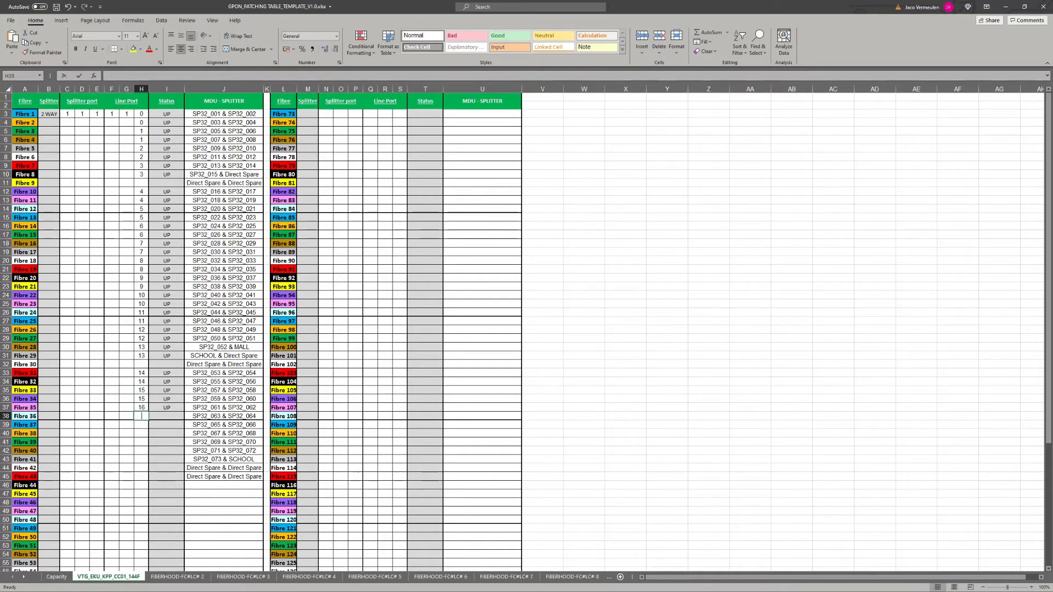
type("16")
key("Return")
type("16")
key("BackSpace")
type("7")
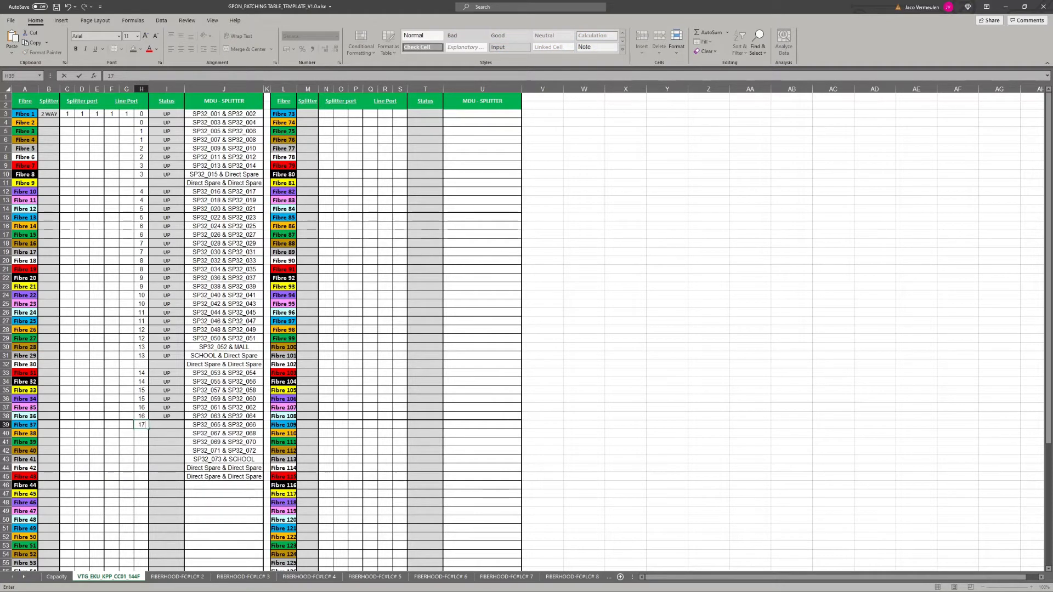
key("Return")
type("17")
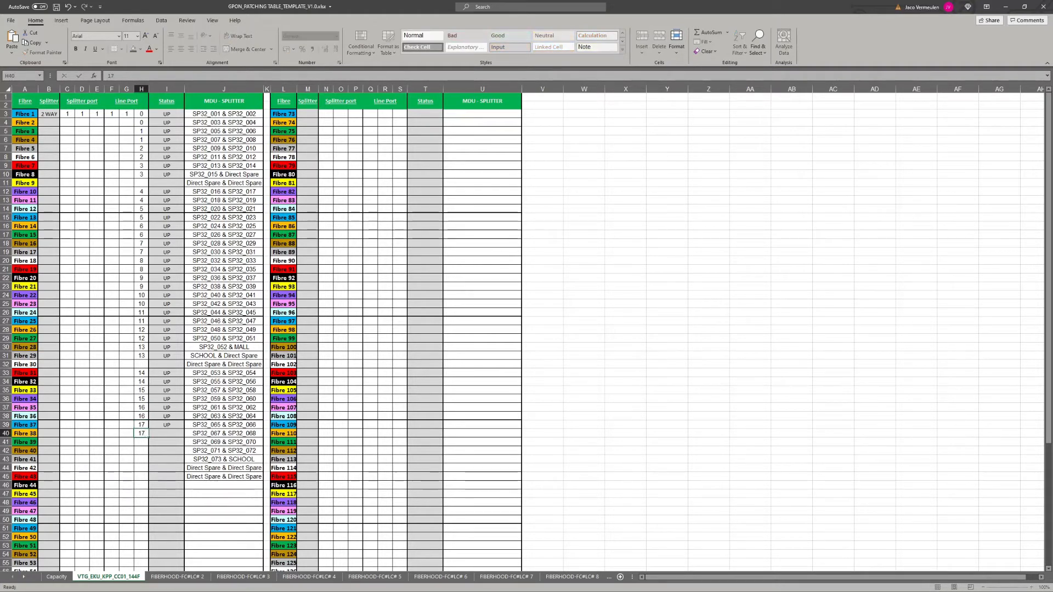
key("Return")
type("15")
key("Return")
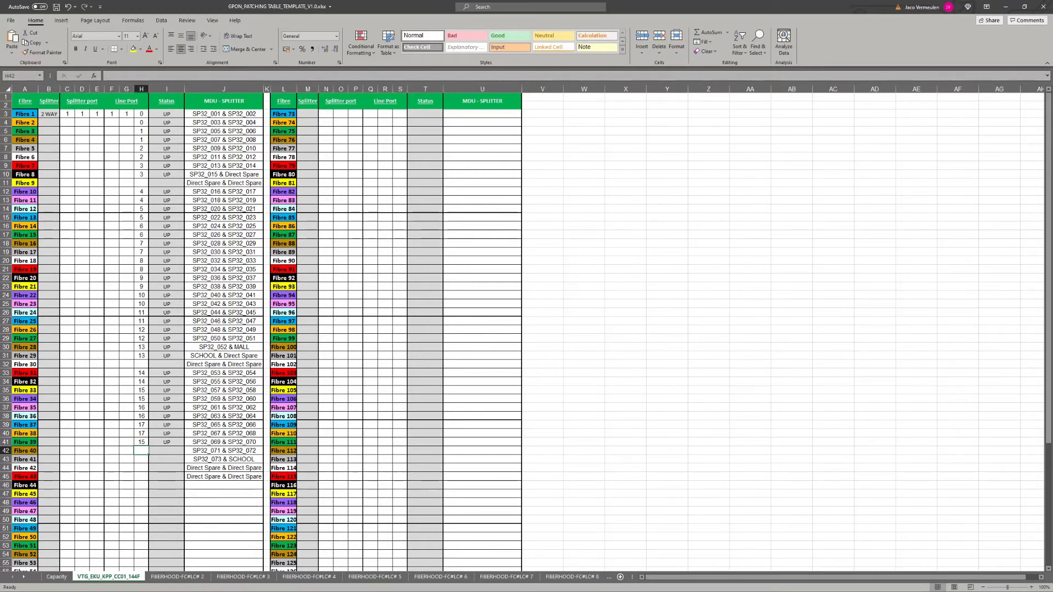
Step: Check the last Line Port values of Fibres 34 to 38 and clear Fibre 39's value in H41
key("Up")
key("Up")
key("Up")
key("Up")
key("Up")
key("Up")
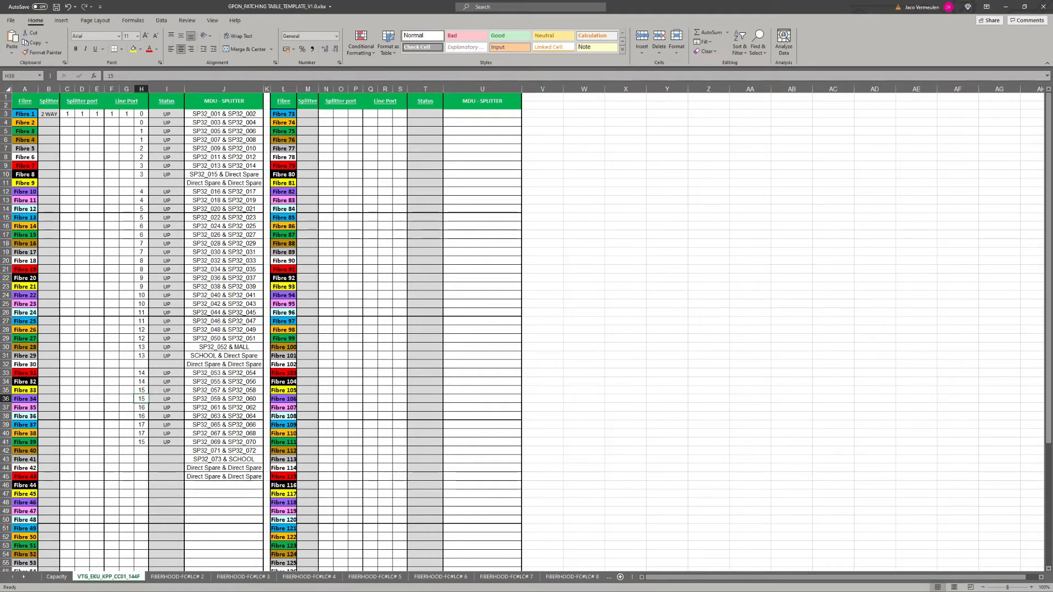
key("Down")
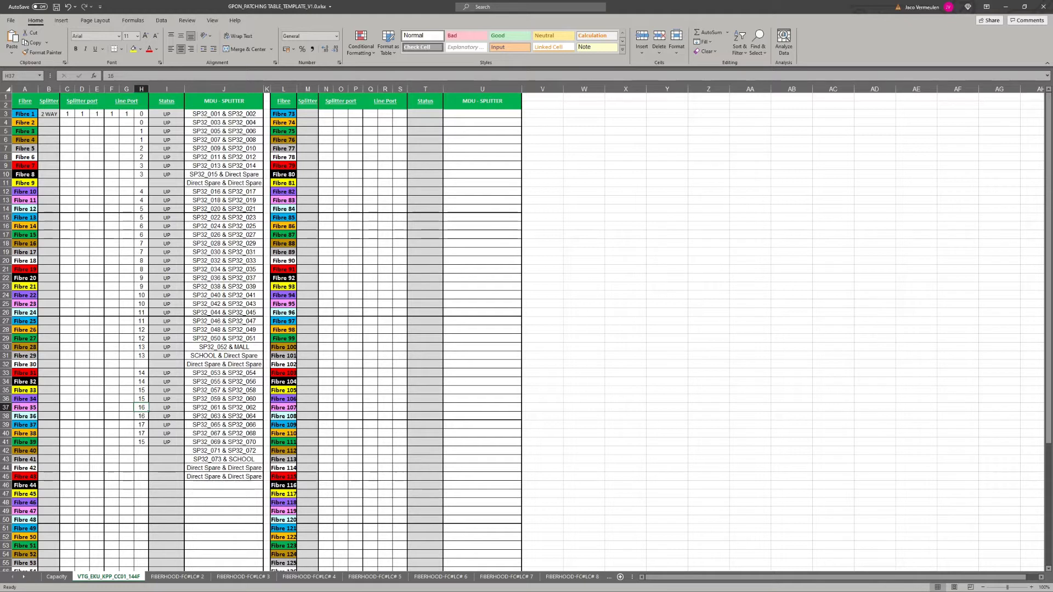
key("Down")
key("Down")
key("Down")
key("Down")
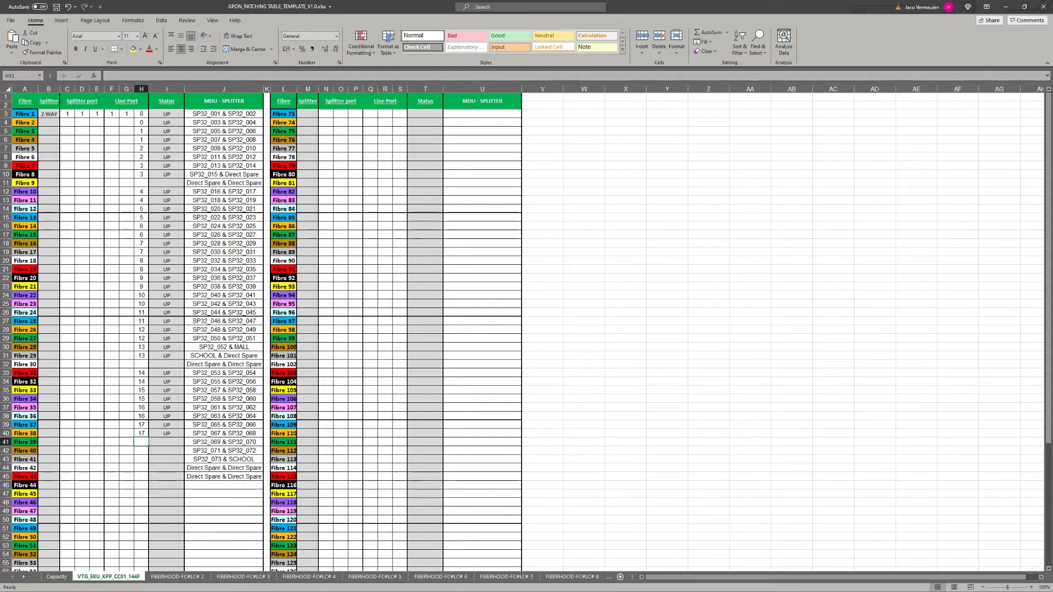
Step: Restart the last Line Port numbering at Fibre 35 by setting Fibres 35 and 36 (H37:H38) to 0
key("Up")
key("Up")
key("Up")
key("Up")
type("0")
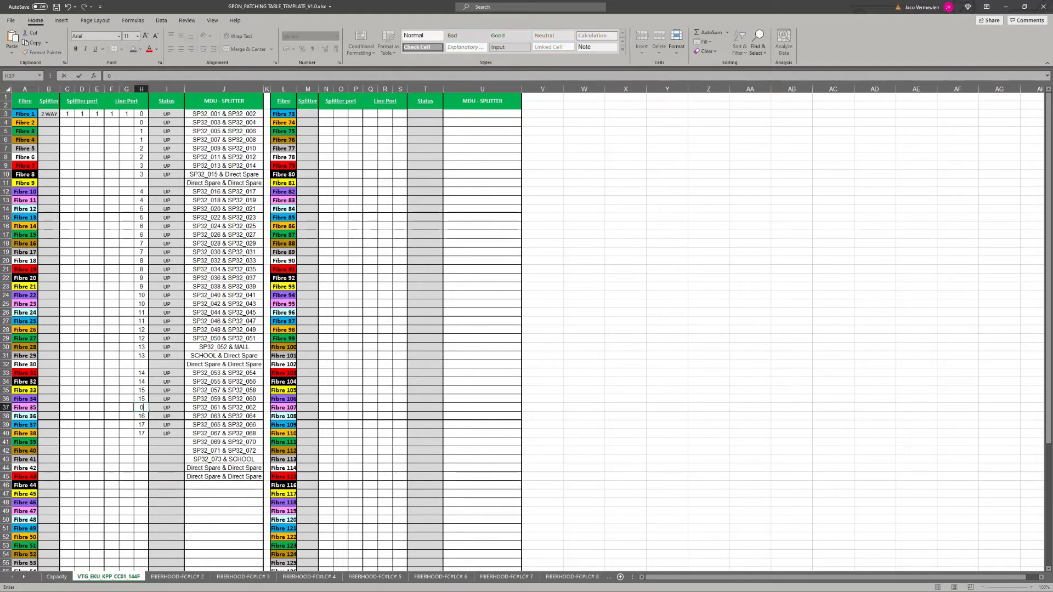
key("Return")
type("0")
key("Return")
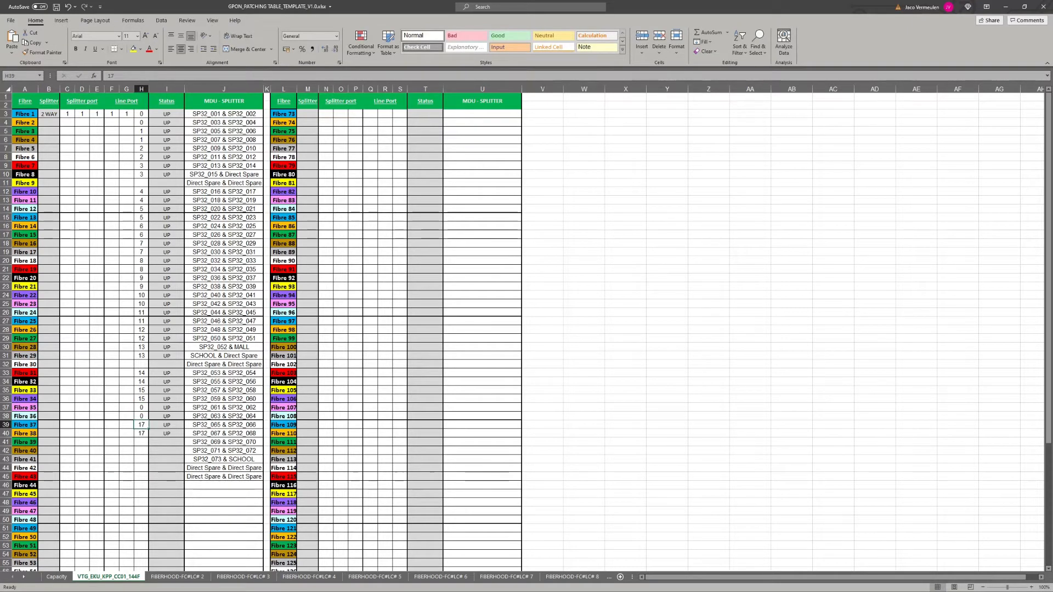
Step: Fill the last Line Port column for Fibres 37 to 41 (H39:H43) with 1, 1, 2, 2, 3
type("1")
key("Return")
type("1")
key("Return")
type("2")
key("Return")
type("2")
key("Return")
type("3")
key("Return")
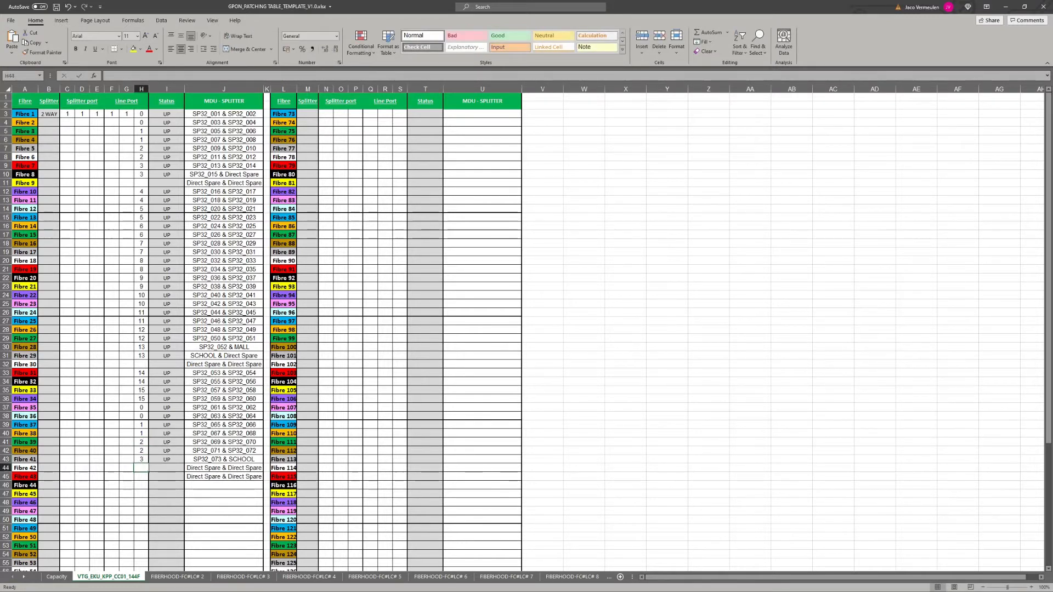
Step: Enter 1 in the middle Line Port column for Fibres 2 to 8 (G4:G10)
key("Left")
key("Up")
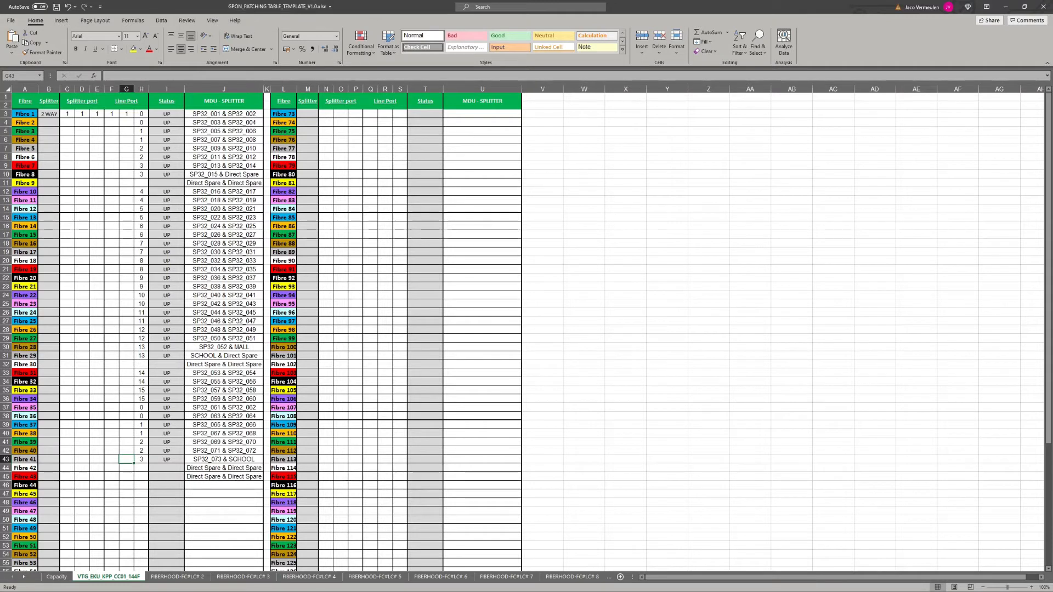
key("ctrl+Up")
key("Down")
type("1 1 1 1 1 1")
key("Return")
type("1")
key("Return")
key("Return")
Step: Enter 1 in the middle Line Port column for Fibres 10 to 16 (G12:G18)
type("1")
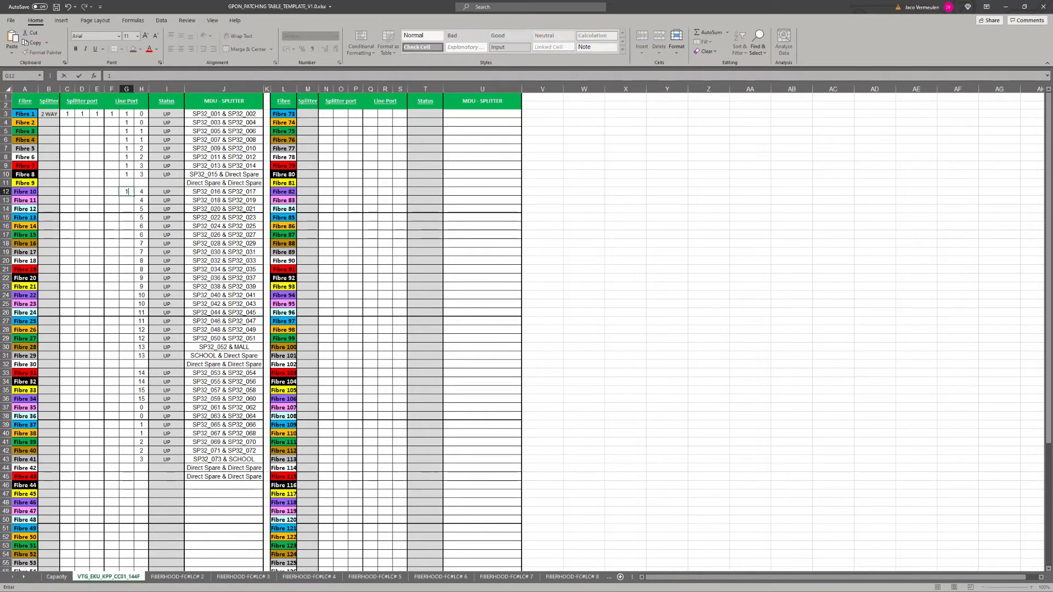
key("Return")
type("1")
key("Return")
type("1")
key("Return")
type("1")
key("Return")
type("1")
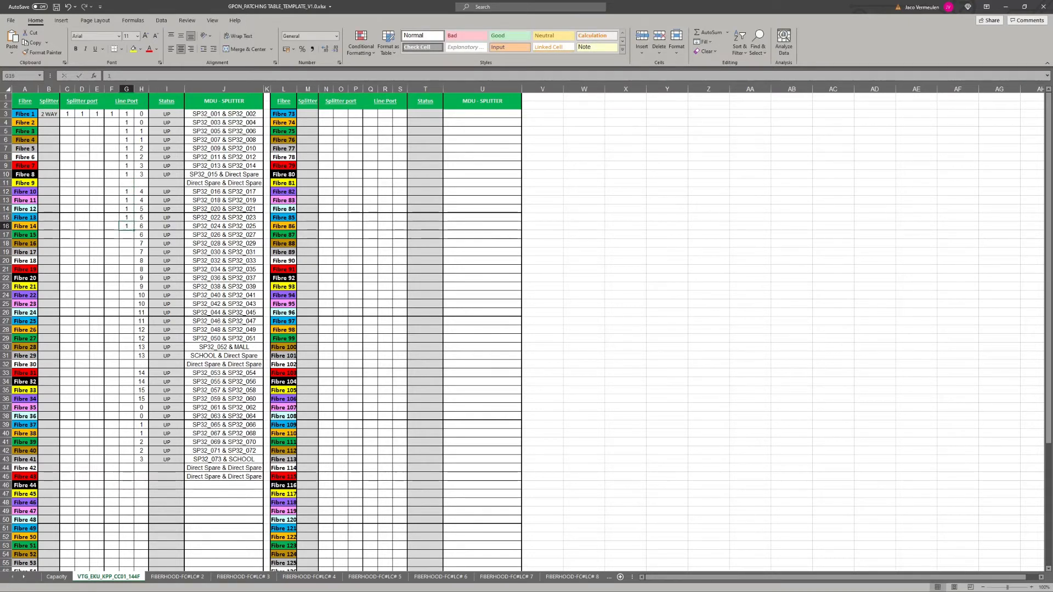
key("Return")
type("1")
key("Return")
type("1")
key("Return")
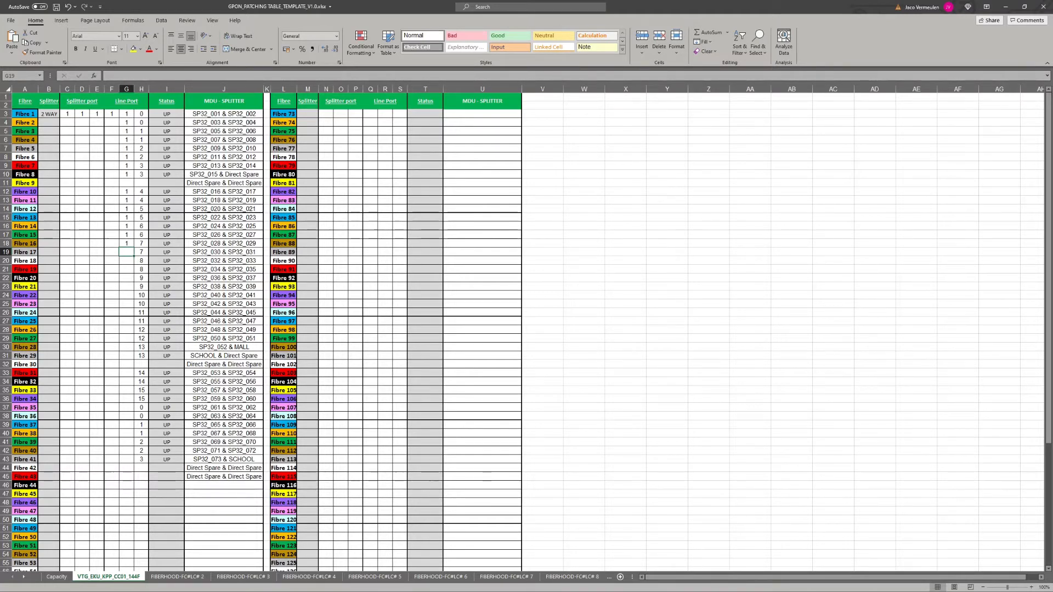
Step: Copy Fibre 1's first two Line Port values (F3:G3) and paste them as values for Fibres 2 to 8 (F4:G10)
left_click(112, 123)
left_click_drag(111, 113, 126, 175)
key("ctrl+c")
left_click(140, 124)
right_click(126, 157)
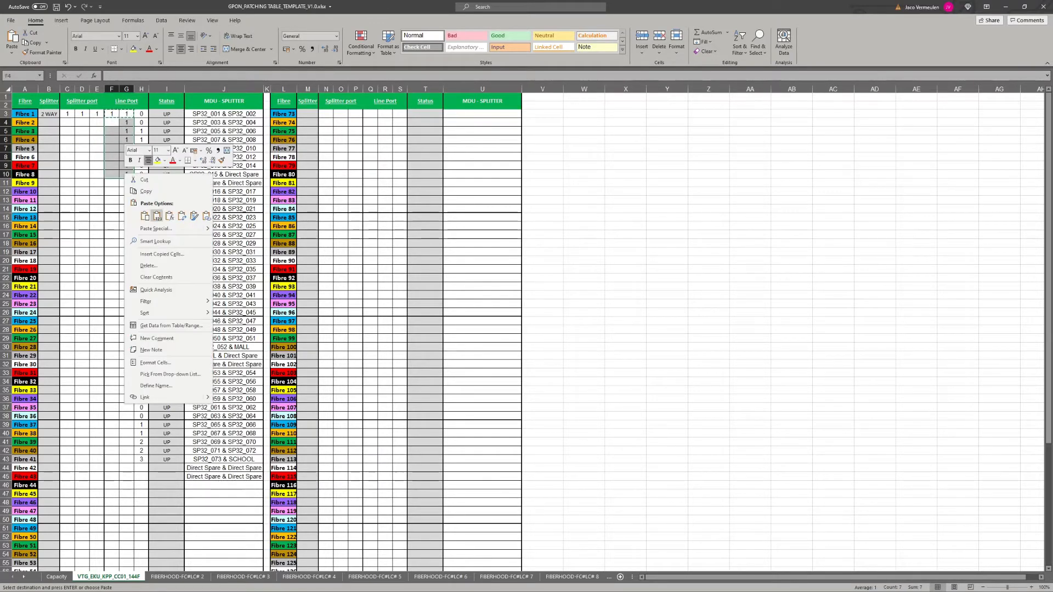
left_click(156, 216)
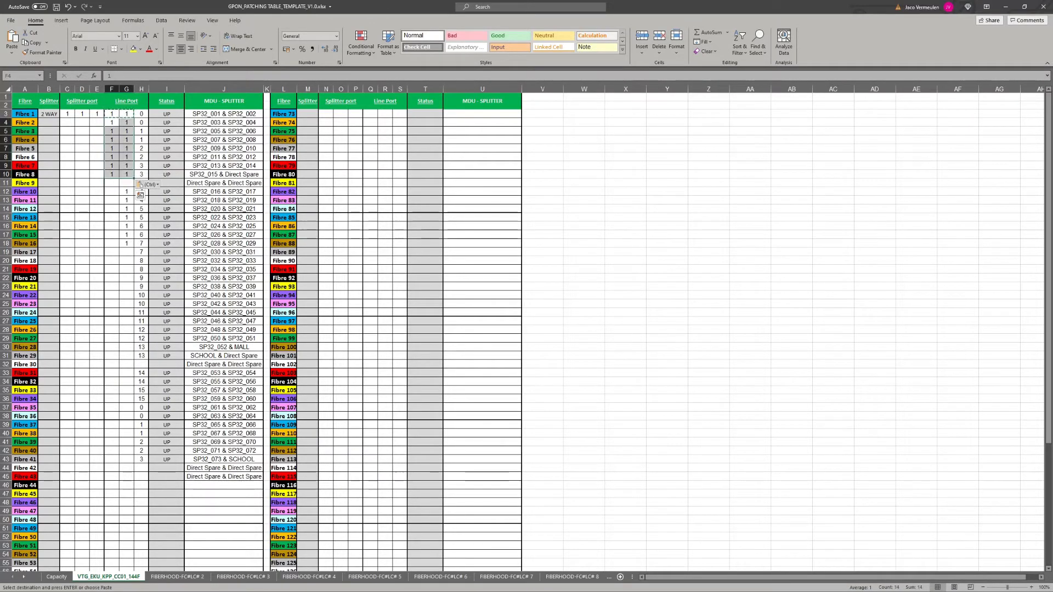
Step: Paste the copied Line Port values for Fibres 10 to 34 (F12:G36) and clear them for direct-spare Fibre 30 (F32:G32)
left_click_drag(112, 192, 128, 400)
right_click(129, 399)
left_click(162, 212)
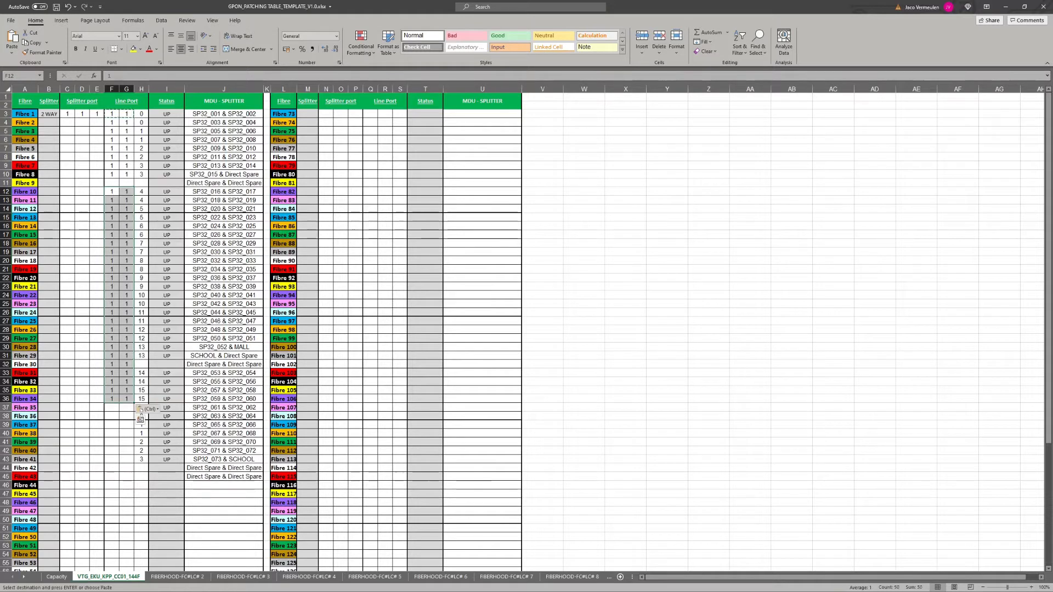
left_click_drag(112, 364, 127, 364)
key("Delete")
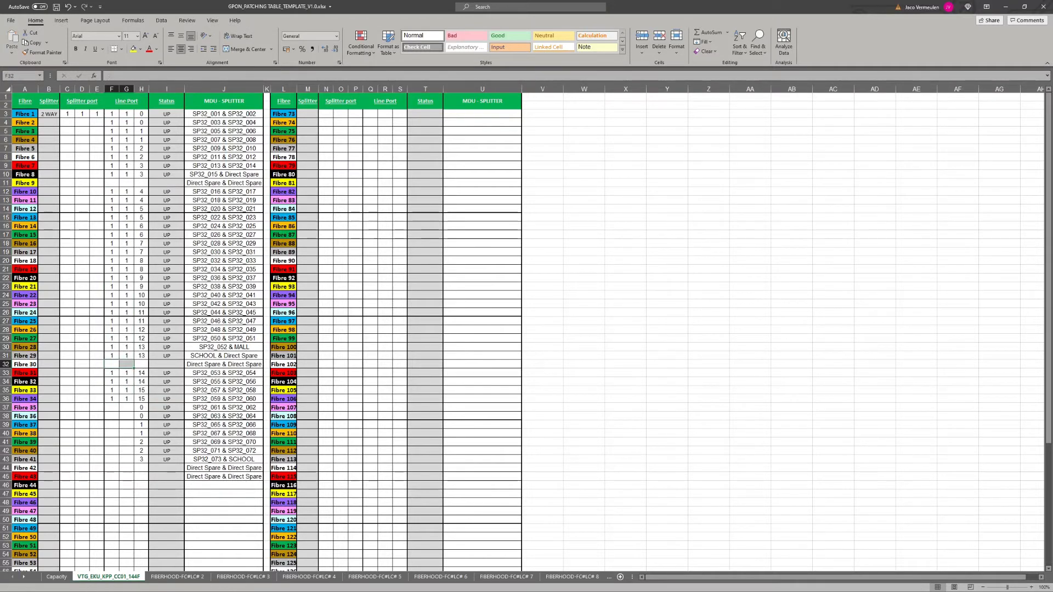
Step: Enter 1 and 2 as Fibre 35's first two Line Port values in F37:G37
left_click(111, 425)
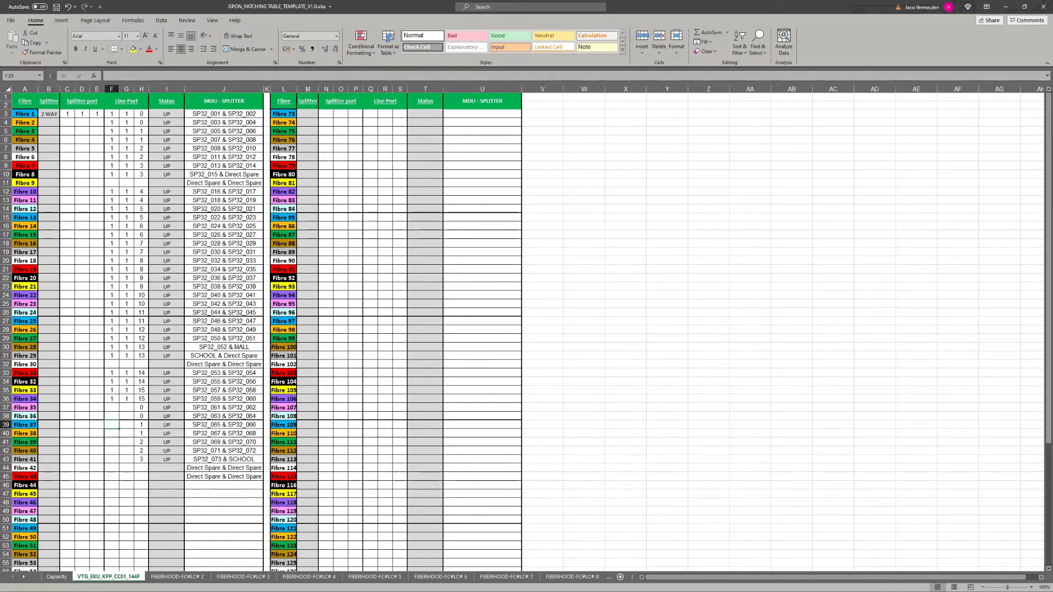
left_click(111, 407)
type("1")
key("Tab")
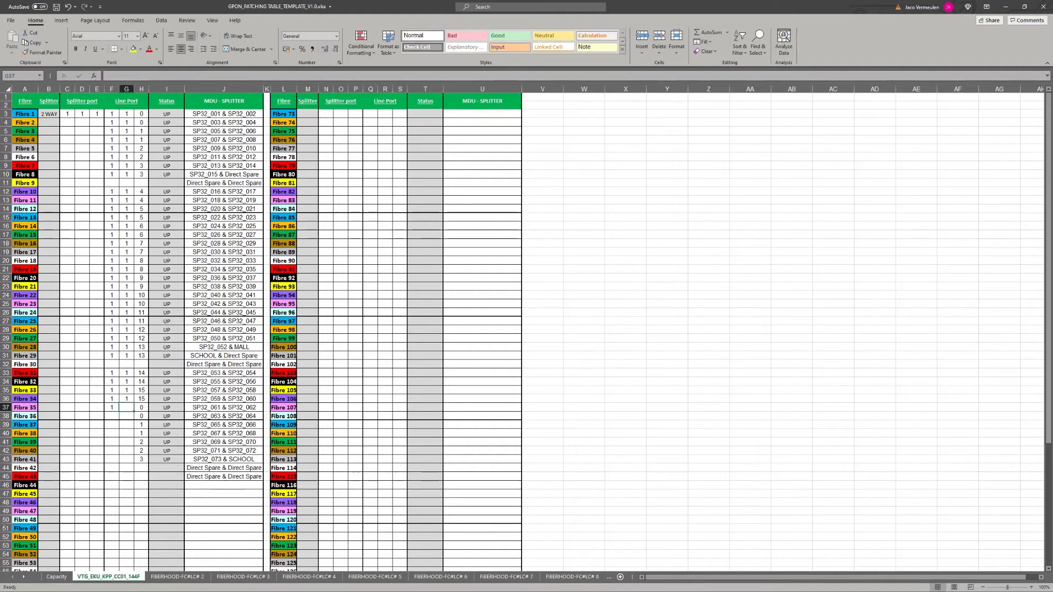
type("2")
key("Return")
Step: Copy Fibre 35's first two Line Port values and paste them as values down to Fibre 41 (F37:G43)
left_click_drag(112, 408, 126, 459)
key("ctrl+c")
right_click(126, 460)
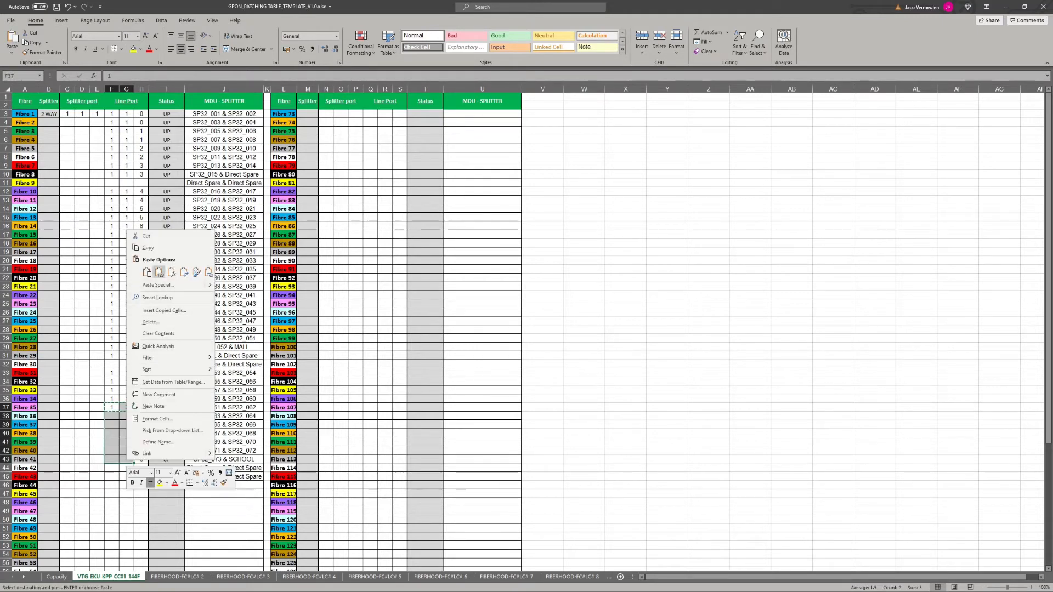
left_click(159, 272)
left_click(97, 381)
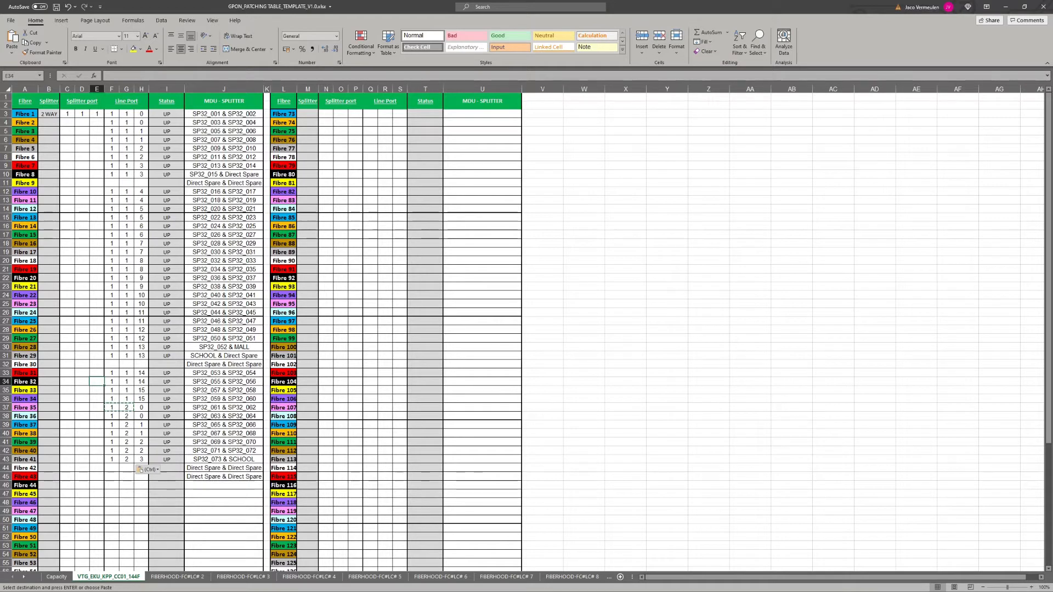
left_click(82, 399)
left_click(83, 451)
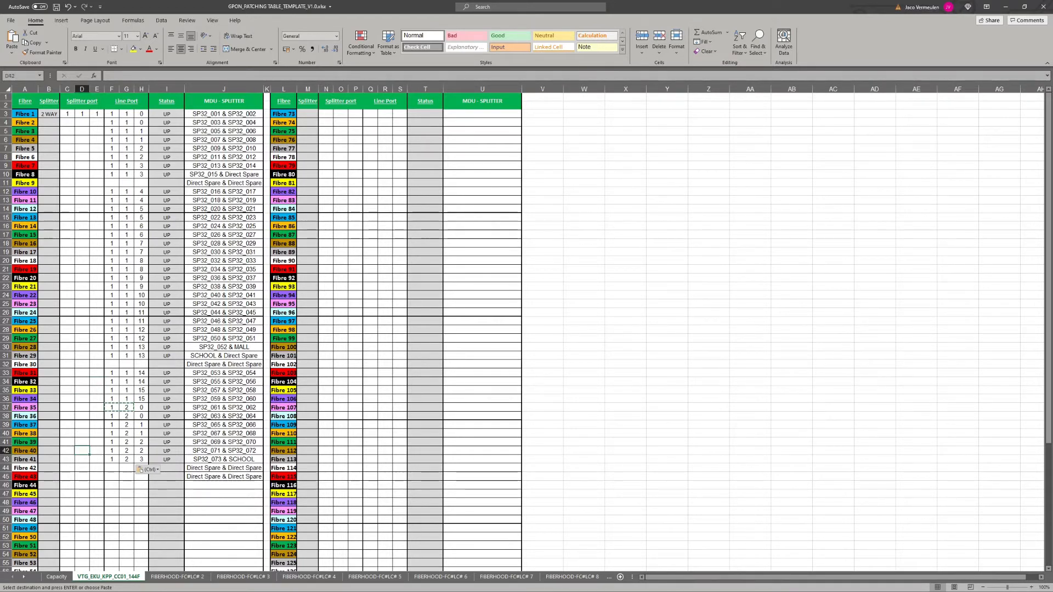
left_click(111, 399)
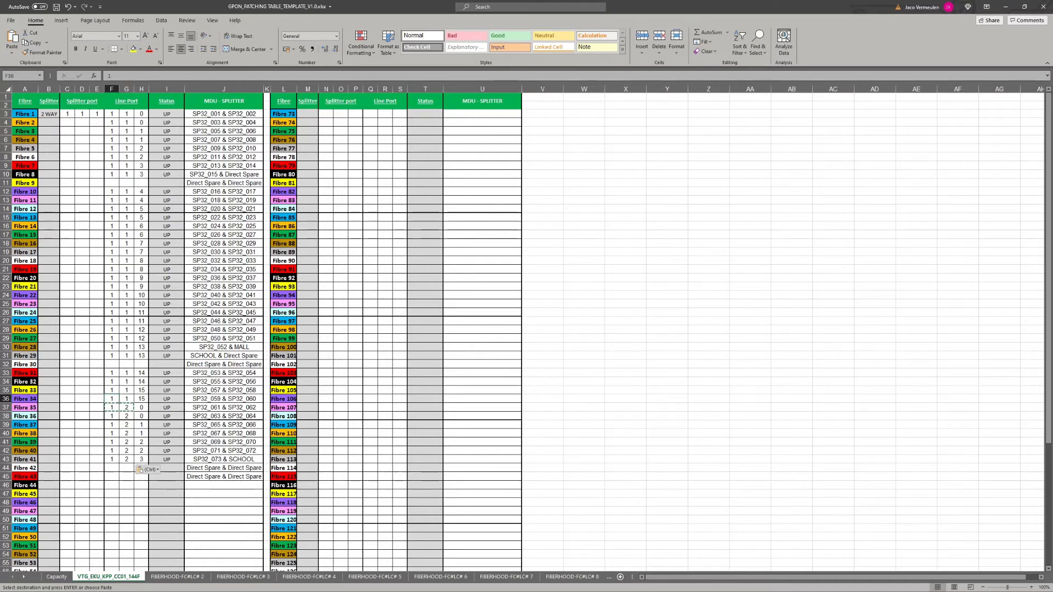
Step: Enter 1, 1, 2 as Fibre 2's Splitter port values in C4:E4
left_click(67, 123)
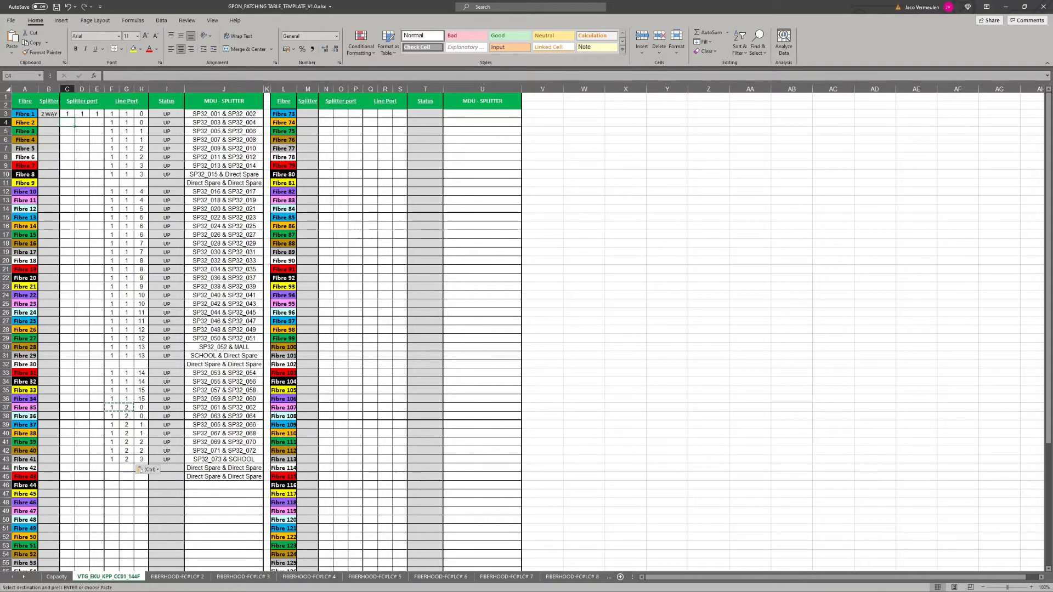
type("1")
key("Tab")
type("1")
key("Tab")
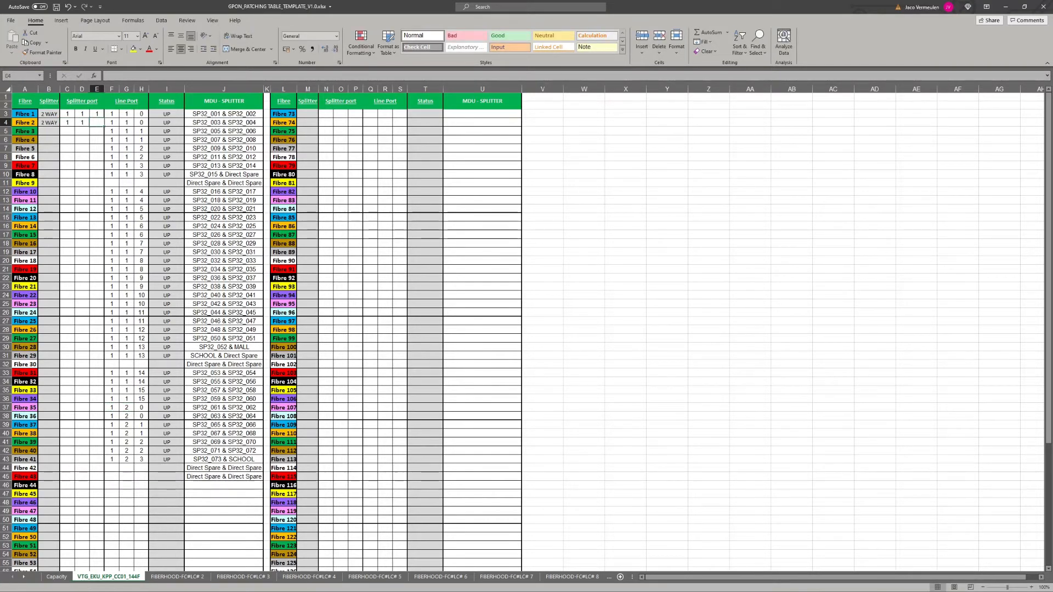
type("2")
key("Down")
Step: Examine the Splitter port cells of Fibres 1 and 2 in rows 3 and 4, one by one
key("Up")
key("Left")
key("Up")
key("Left")
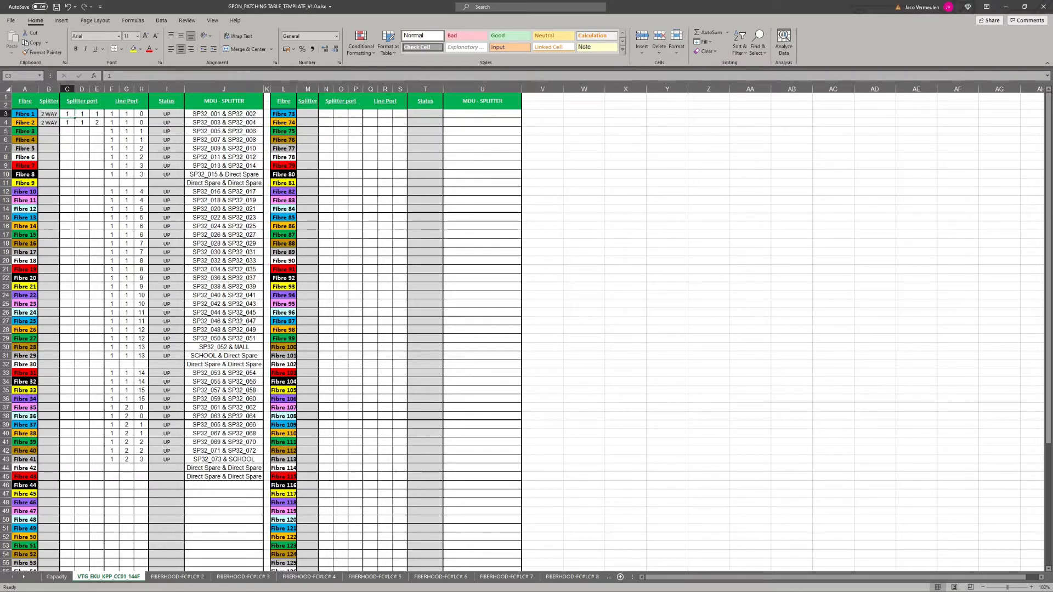
key("Right")
key("Right")
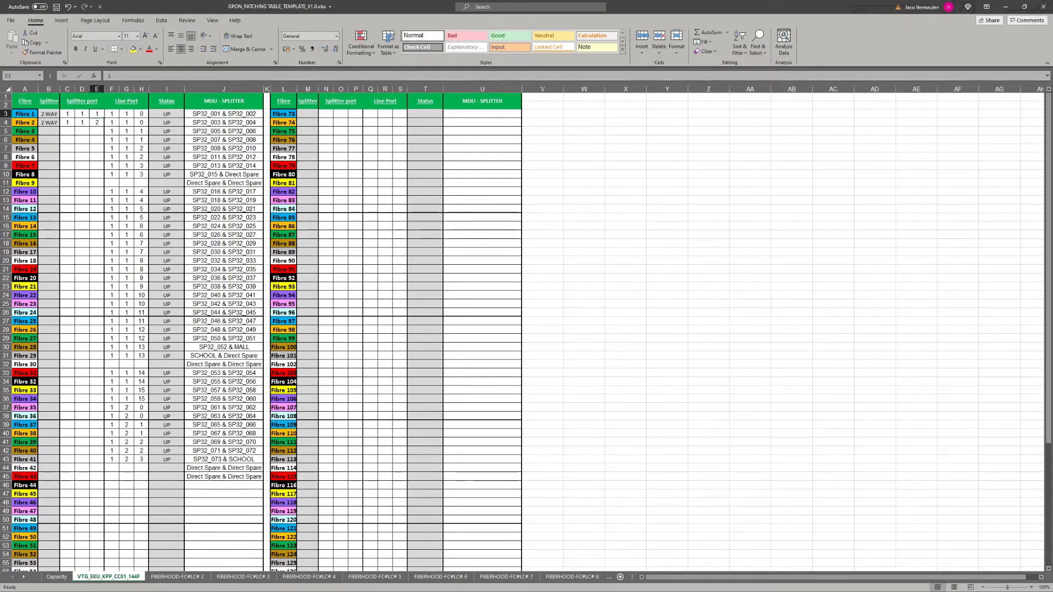
key("Down")
key("Left")
key("Left")
key("Right")
key("Right")
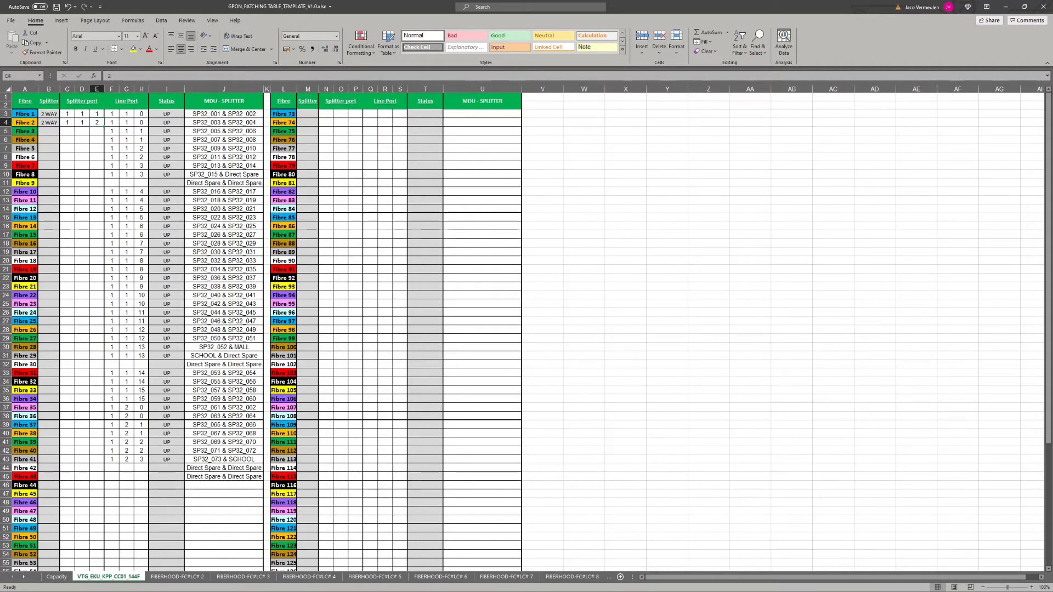
Step: Enter alternating values 1 and 2 in the third Splitter port column for Fibres 3 to 8 (E5:E10)
key("Down")
key("Left")
key("Right")
type("1")
key("Return")
type("2")
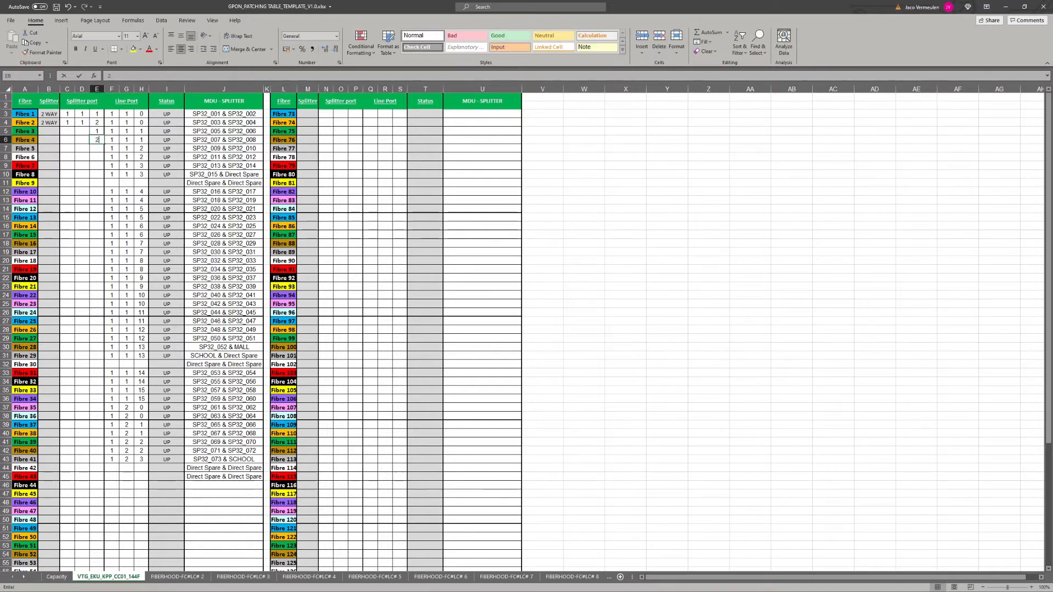
key("Return")
type("1")
key("Return")
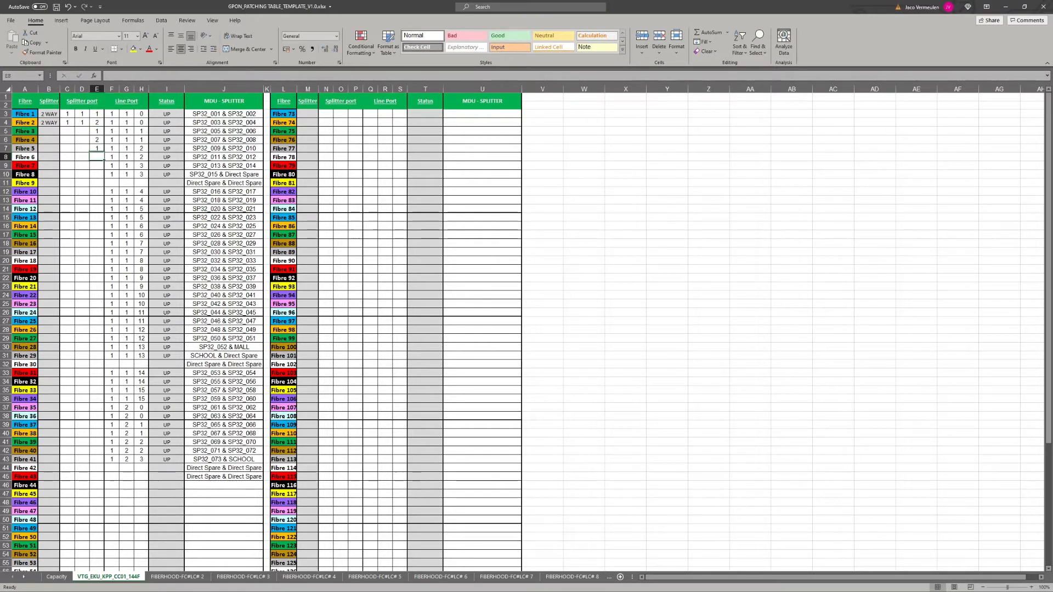
type("2")
key("Return")
type("1")
key("Return")
type("2")
key("Return")
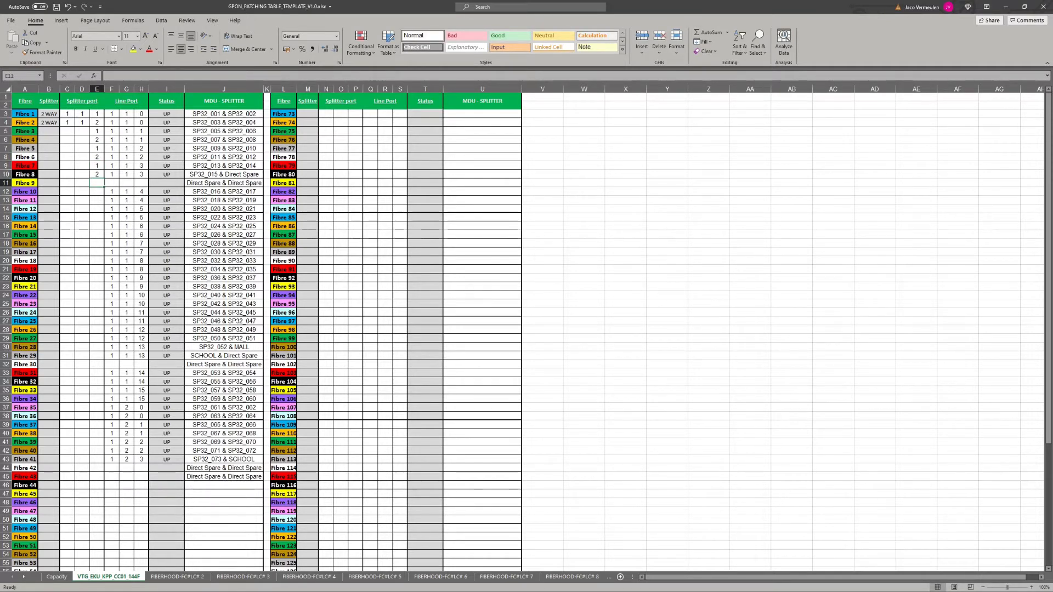
Step: Copy the 1 and 2 in E3:E4 and paste them as values for Fibres 10 to 29 (E12:E31)
left_click_drag(97, 113, 96, 122)
key("ctrl+c")
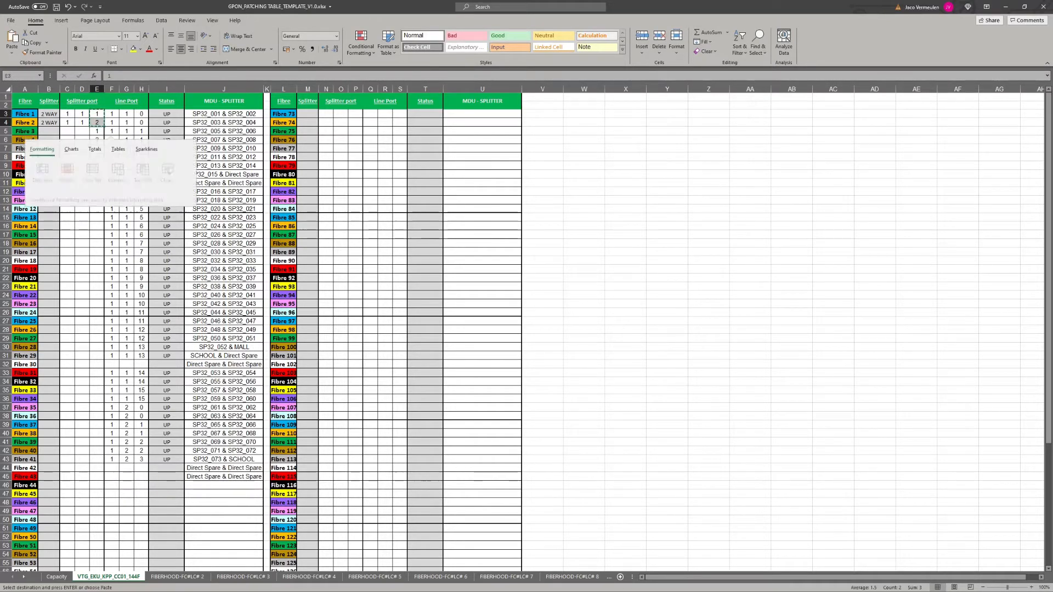
left_click(111, 251)
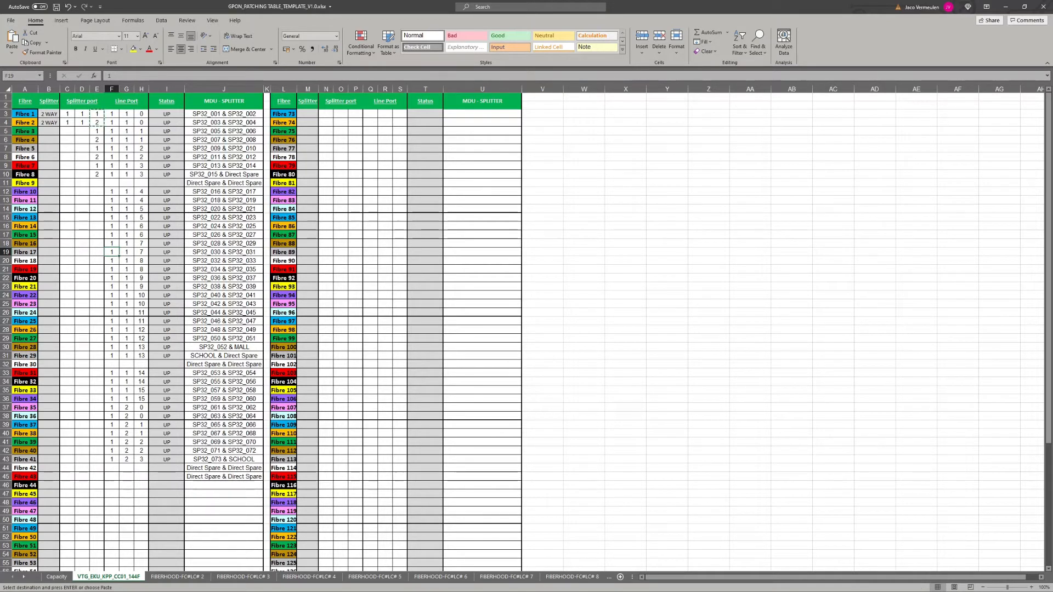
left_click_drag(97, 191, 97, 356)
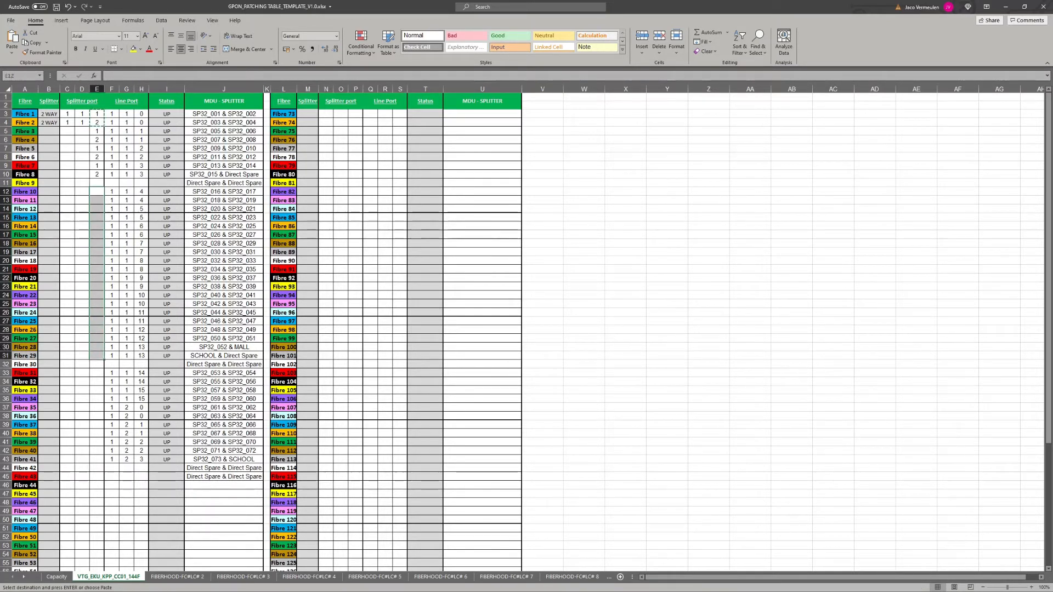
right_click(96, 352)
left_click(127, 394)
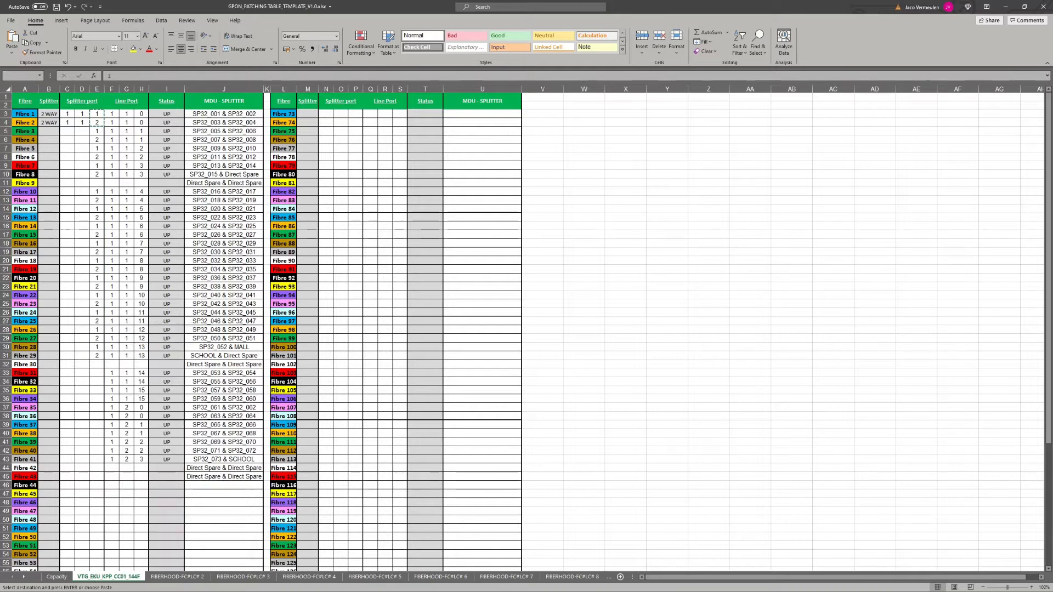
Step: Paste the copied 1 and 2 as values for Fibres 31 to 42 (E33:E44), and clear Fibre 42's value in E44
left_click(97, 373)
left_click_drag(96, 373, 97, 469)
right_click(99, 469)
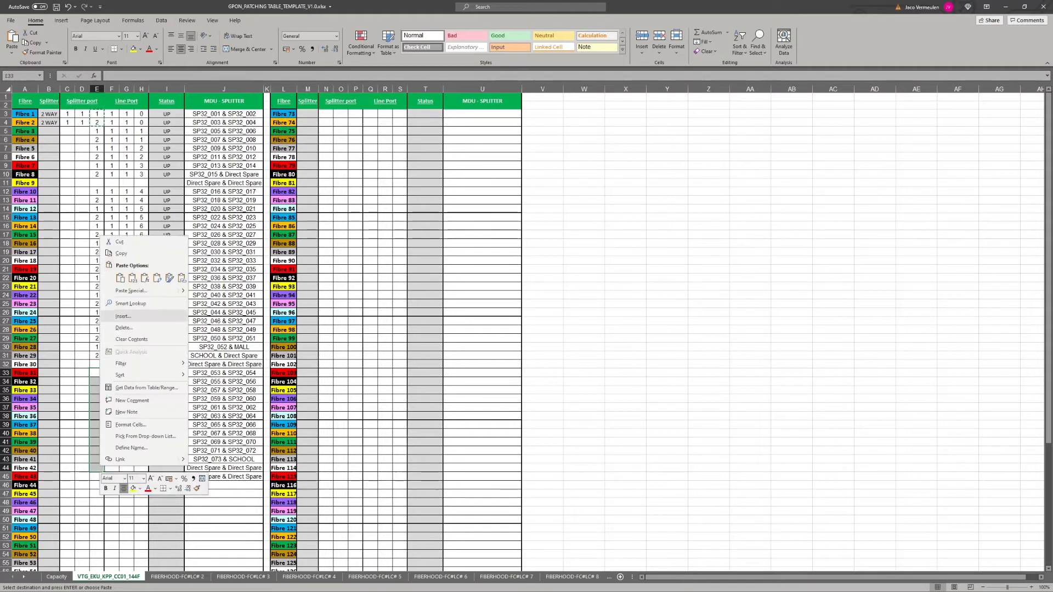
left_click(132, 278)
left_click(96, 468)
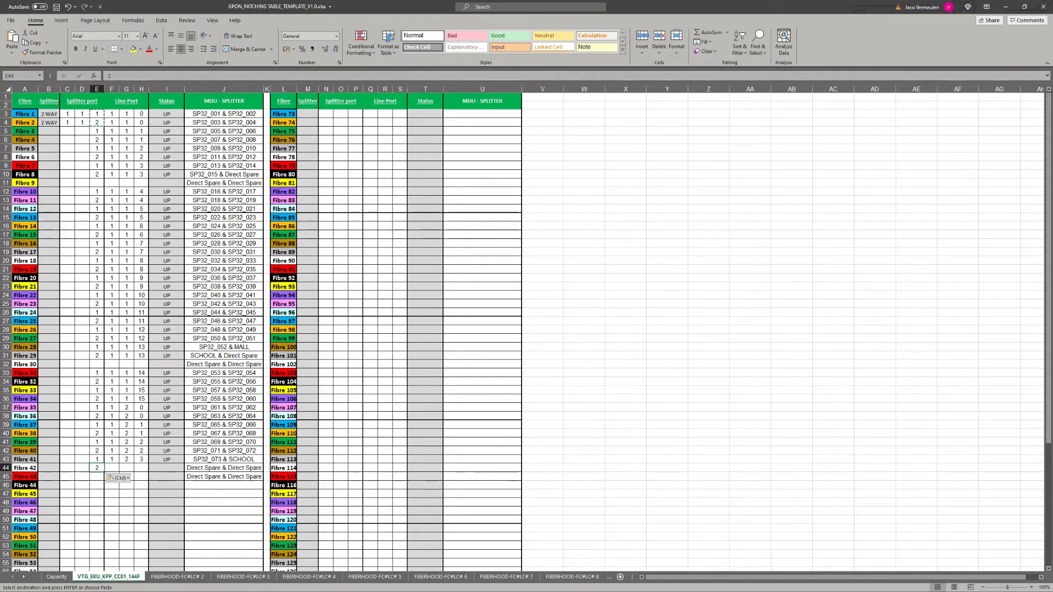
key("Delete")
left_click(81, 373)
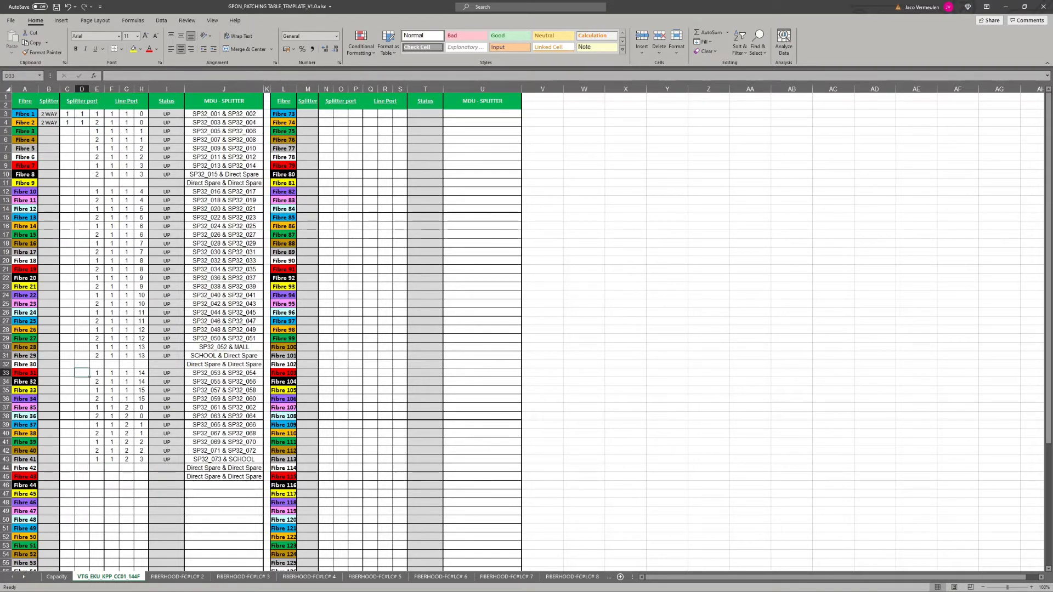
Step: Enter 2, 2, 3, 3, 4, 4 in the second Splitter port column for Fibres 3 to 8 (D5:D10)
left_click(81, 131)
type("2")
key("Return")
type("2")
key("Return")
type("33")
key("Return")
type("3")
key("Return")
type("4")
key("Return")
type("4")
key("Return")
Step: Enter the second Splitter port values for Fibres 10 to 29 (D12:D31) as ascending pairs from 4, 4 to 13, 13
key("Return")
type("4")
key("Return")
type("4")
key("Return")
type("5")
key("Return")
type("5")
key("Return")
type("6")
key("Return")
type("6")
key("Return")
scroll(526, 329, "up", 3, "ctrl")
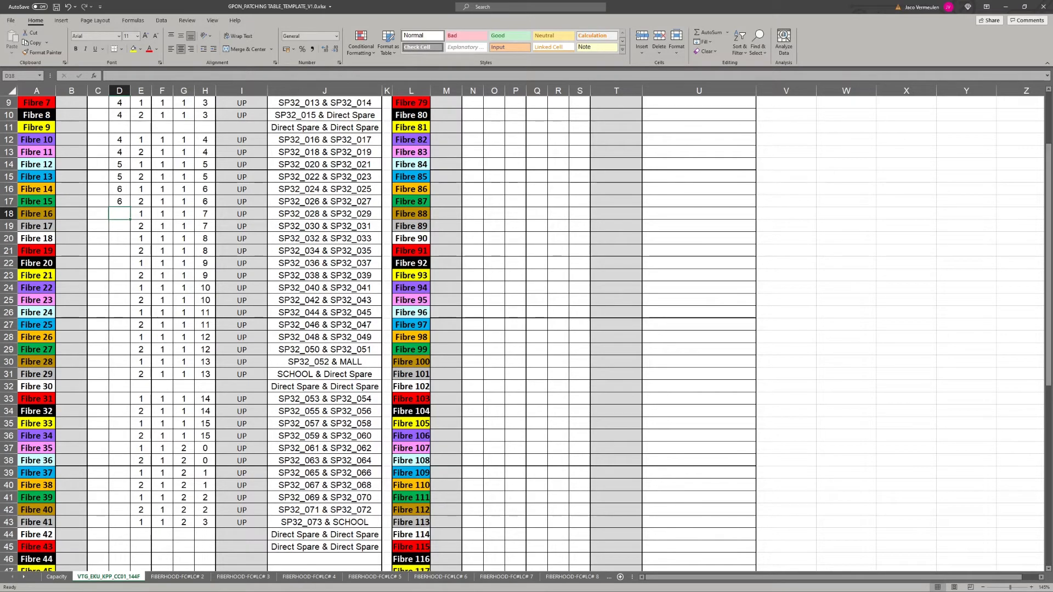
type("7")
key("Return")
type("7")
key("Return")
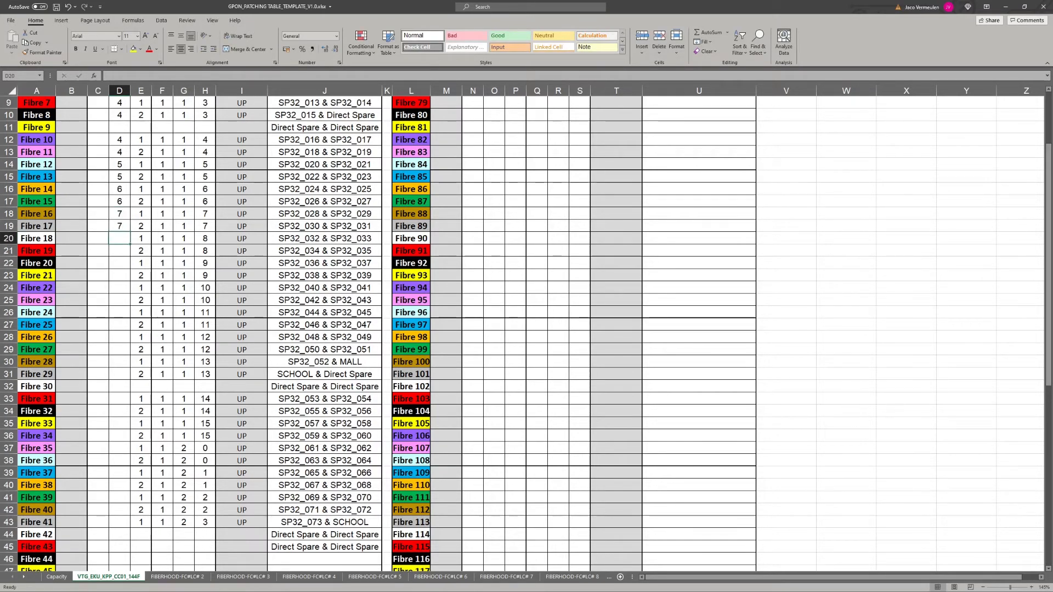
type("8")
key("Return")
type("8")
key("Return")
type("9")
key("Return")
type("9")
key("Return")
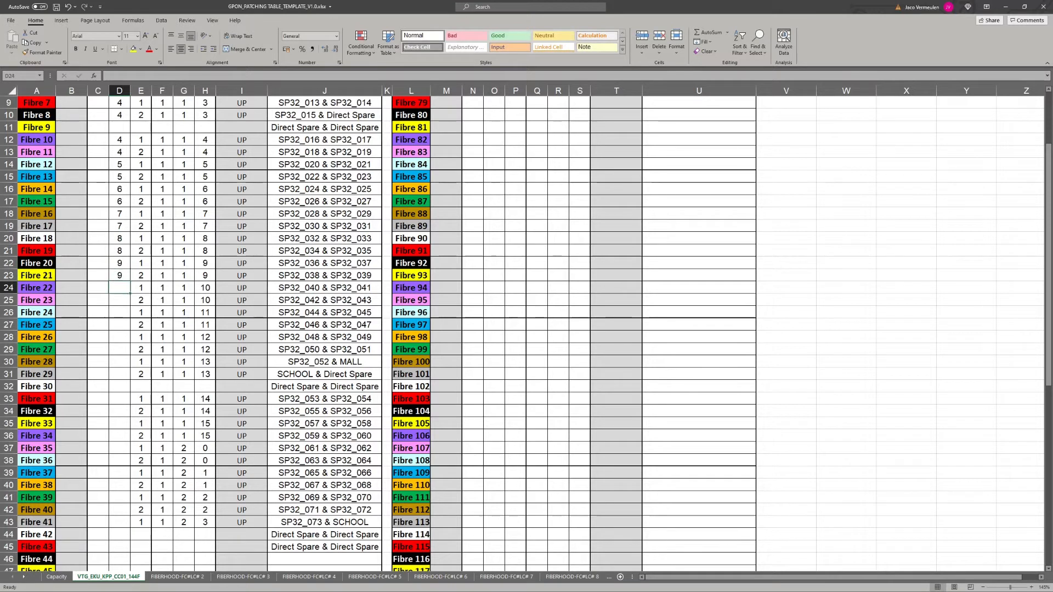
type("10")
key("Return")
type("10")
key("Return")
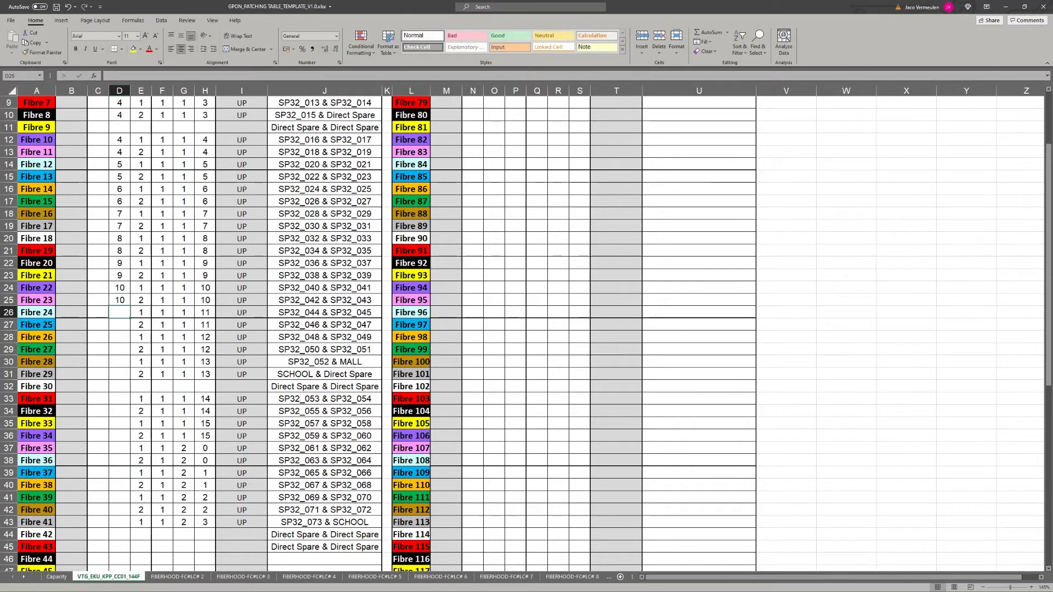
type("11")
key("Return")
type("11")
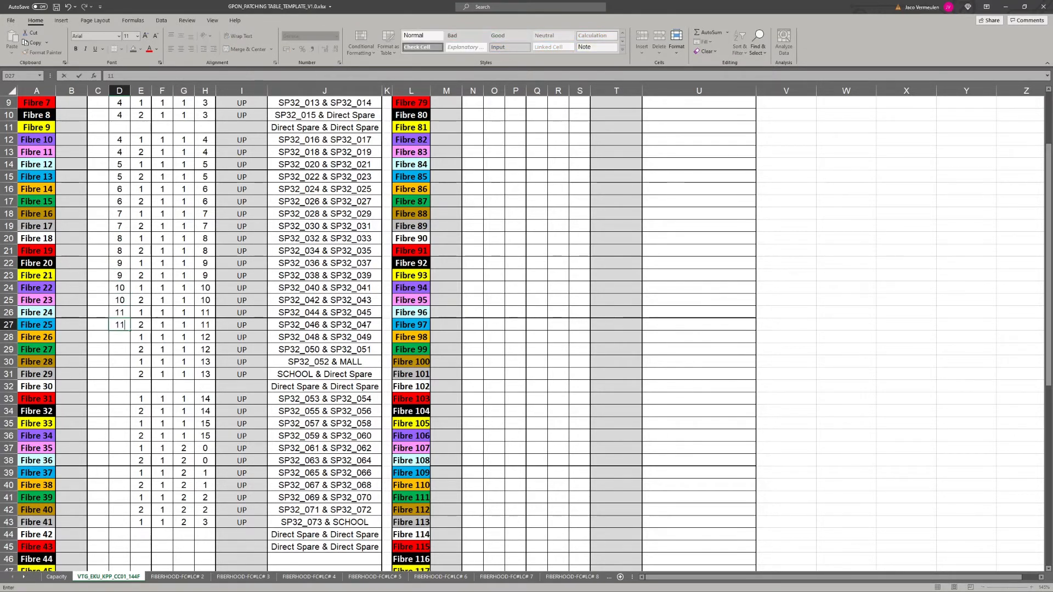
key("Return")
type("12")
key("Return")
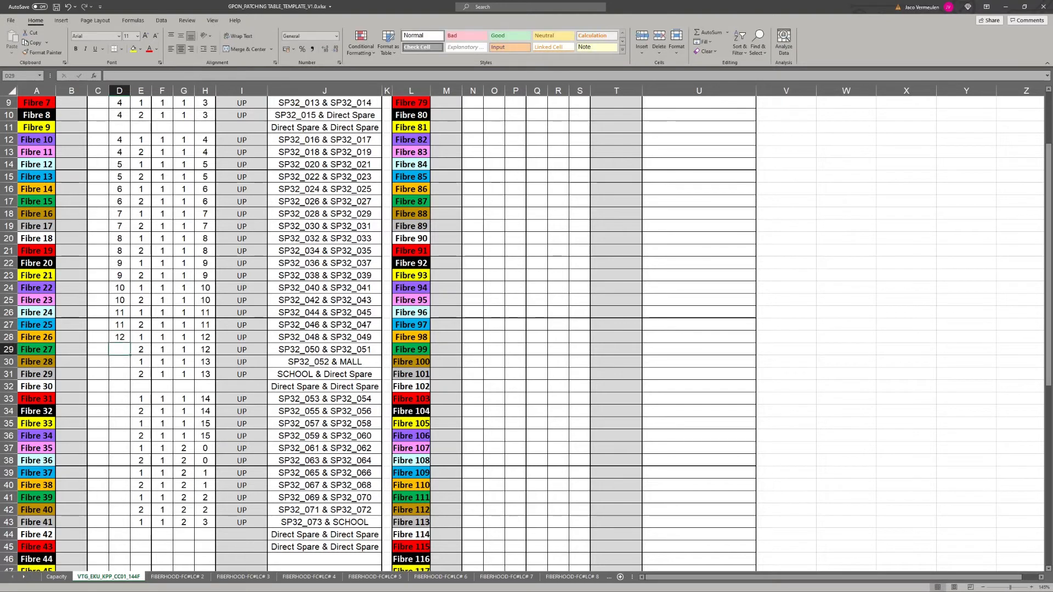
type("12")
key("Return")
type("13")
key("Return")
type("13")
key("Return")
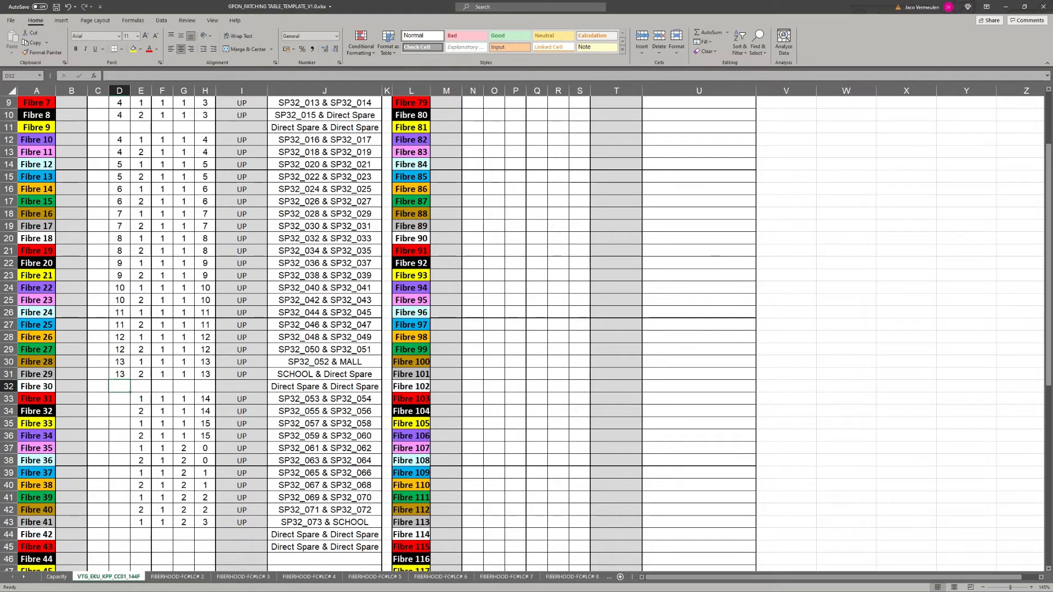
Step: Compare the second Splitter port column with the last Line Port column, and check the numbering around the direct spare fibres
left_click_drag(205, 374, 205, 250)
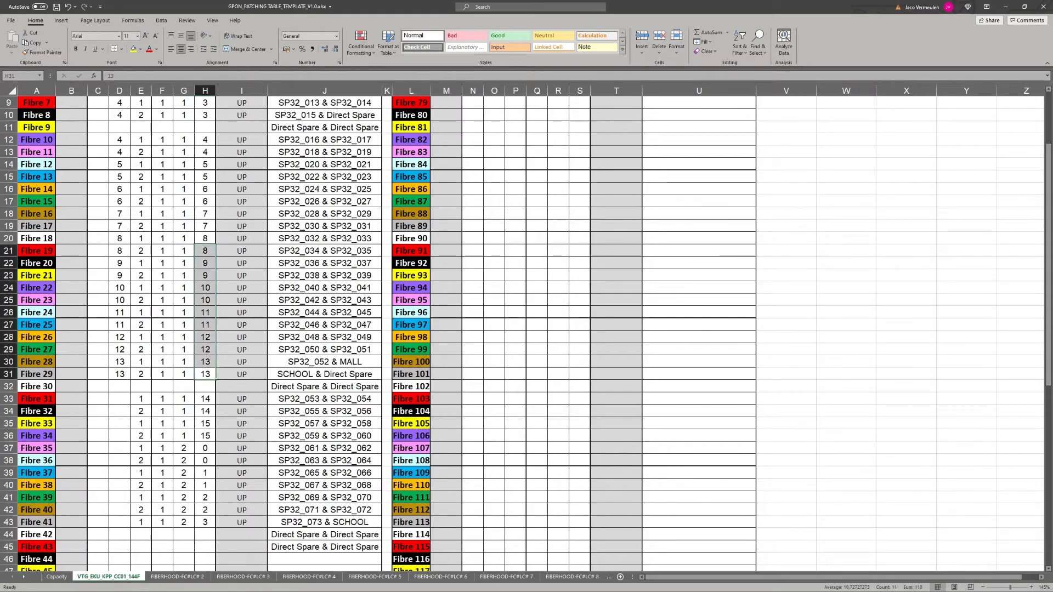
left_click_drag(119, 374, 120, 201)
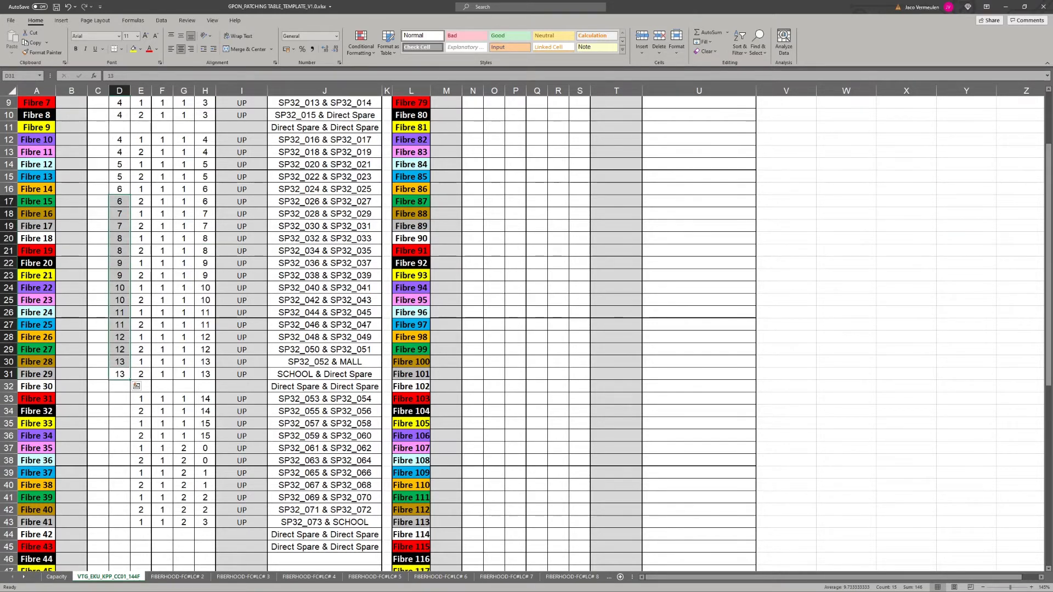
left_click(119, 399)
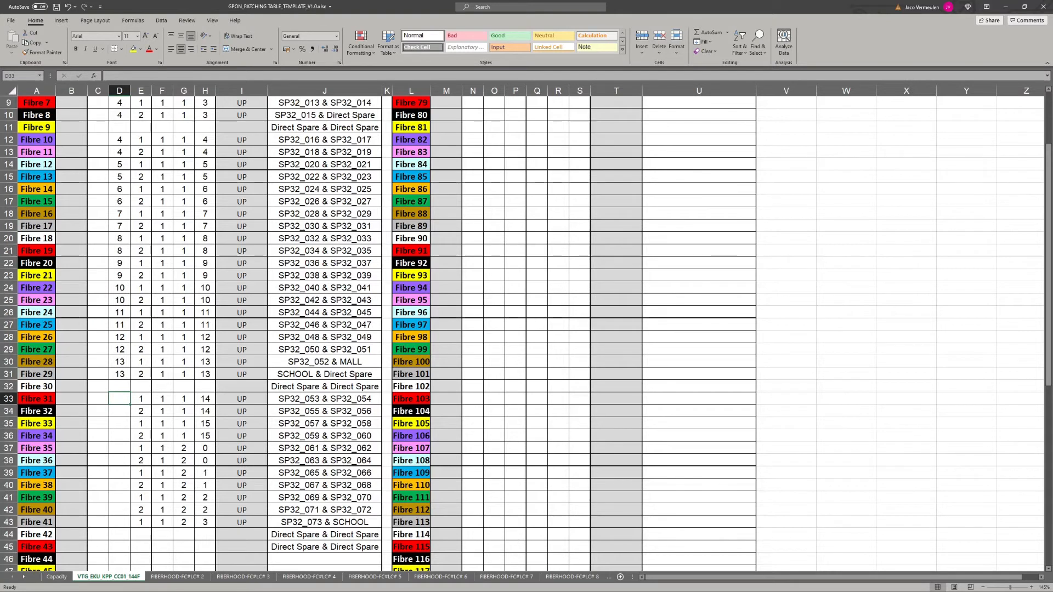
left_click_drag(119, 448, 120, 534)
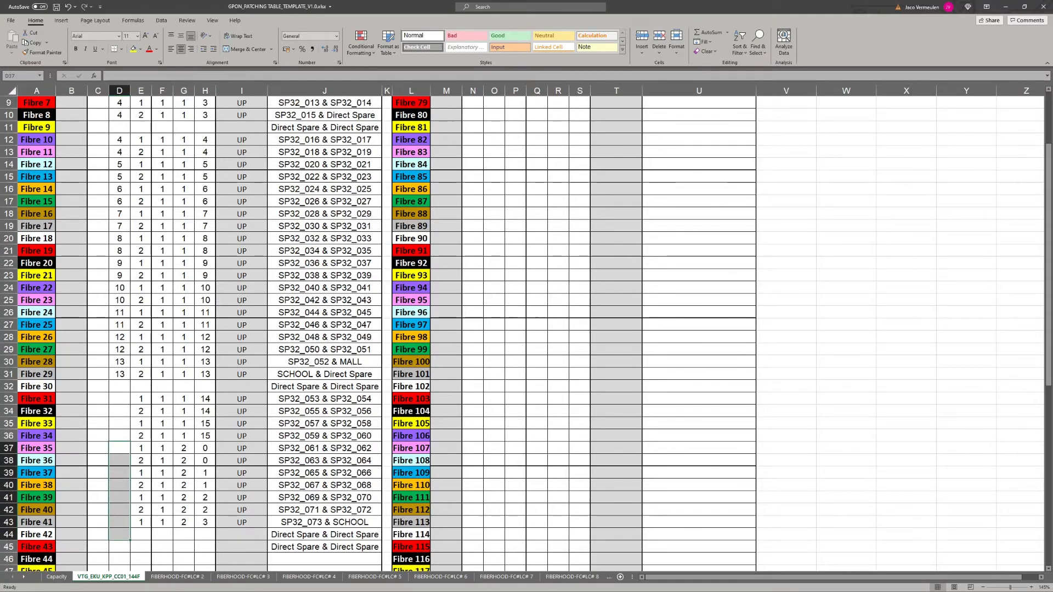
left_click(120, 399)
scroll(119, 399, "up", 3)
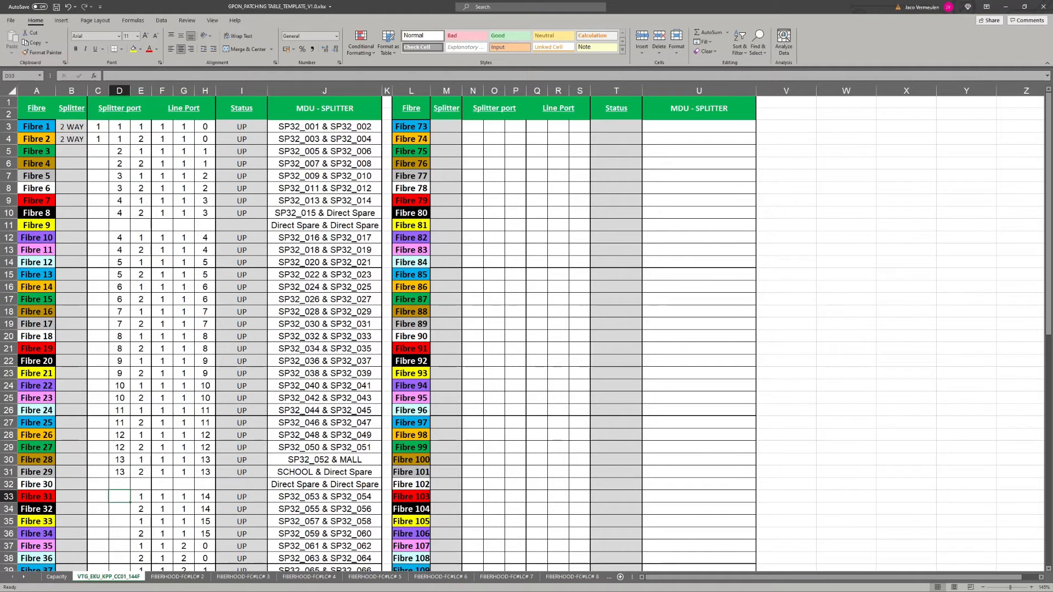
left_click(120, 237)
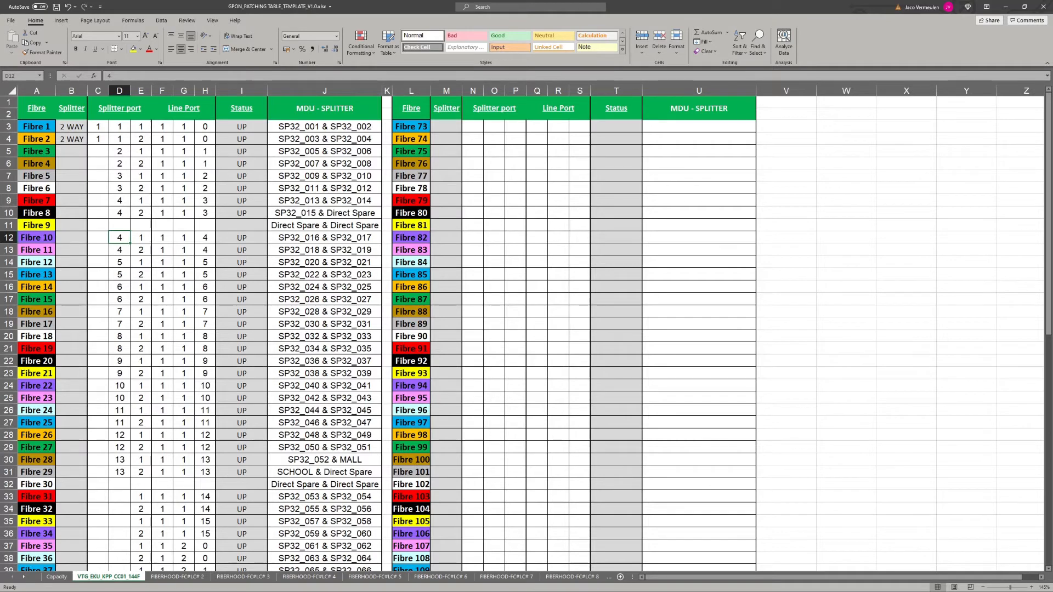
Step: Copy the last Line Port values of Fibres 12 to 29 (H14:H31) and paste them as values into the Splitter port column from D12
left_click_drag(205, 262, 205, 472)
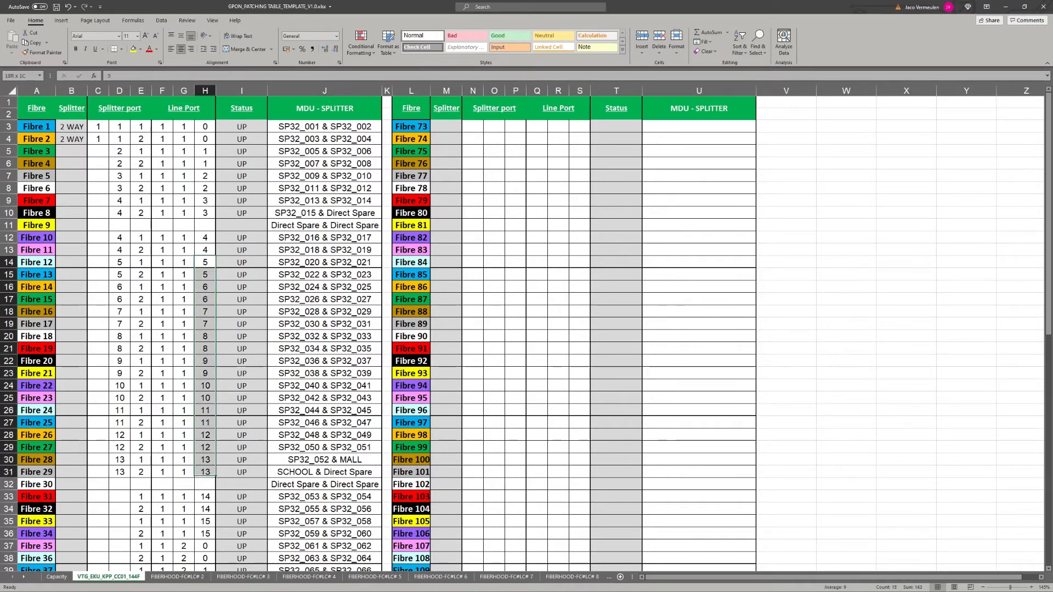
key("ctrl+c")
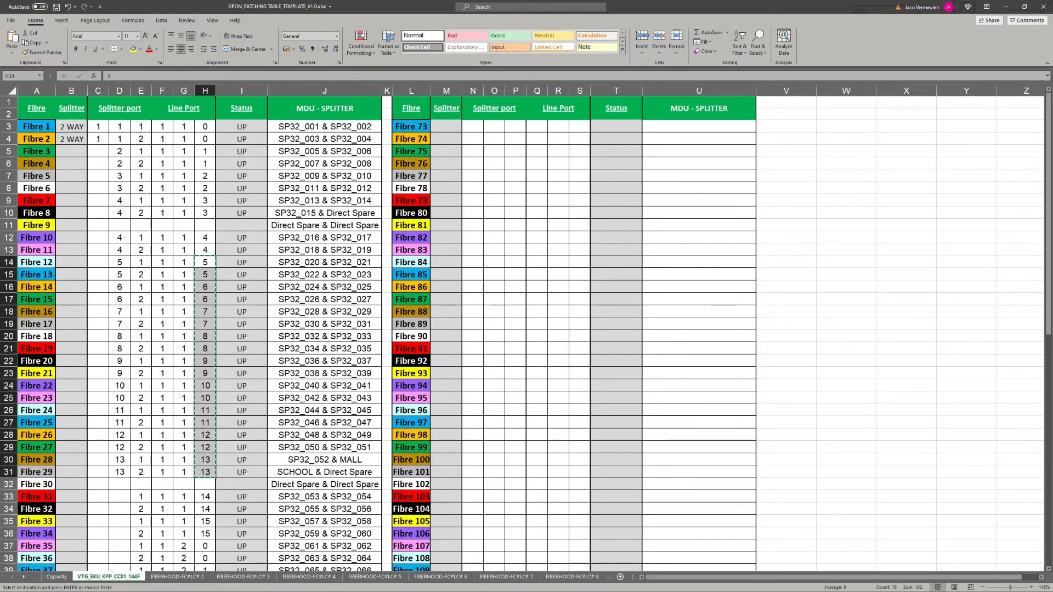
left_click(120, 238)
right_click(119, 237)
left_click(152, 283)
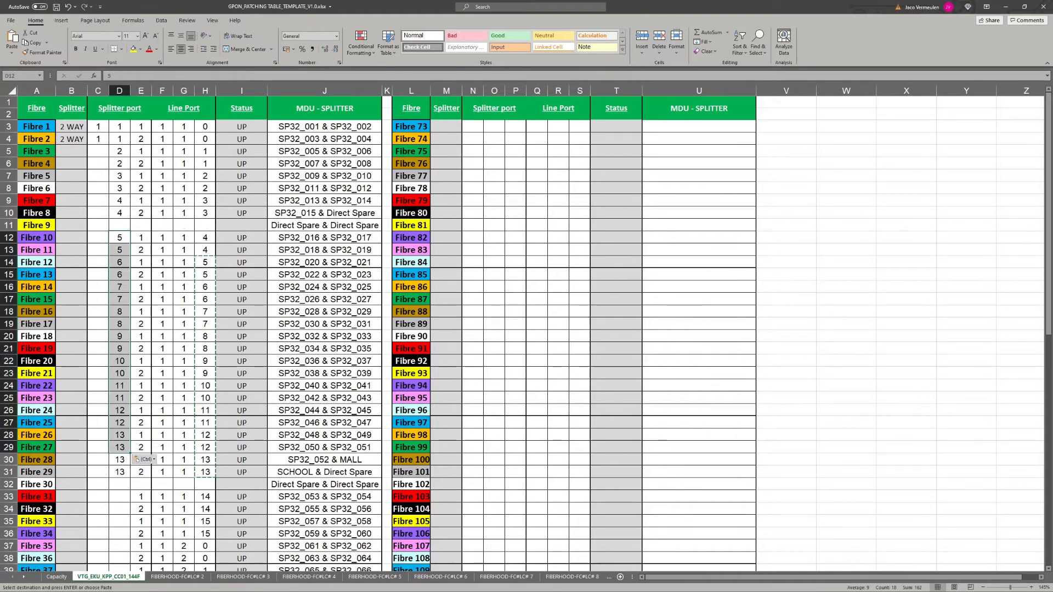
Step: Set the second Splitter port value of Fibres 28 and 29 (D30:D31) to 14
left_click(119, 460)
type("14")
key("Return")
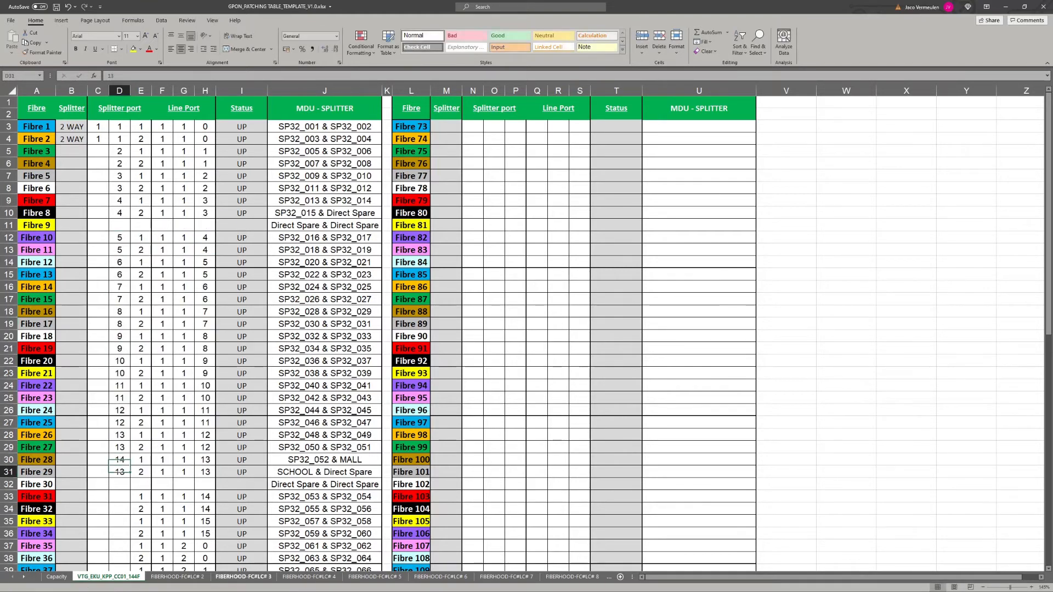
type("14")
key("Return")
Step: Enter 15, 15, 16, 16 in the second Splitter port column for Fibres 31 to 34 (D33:D36)
key("Return")
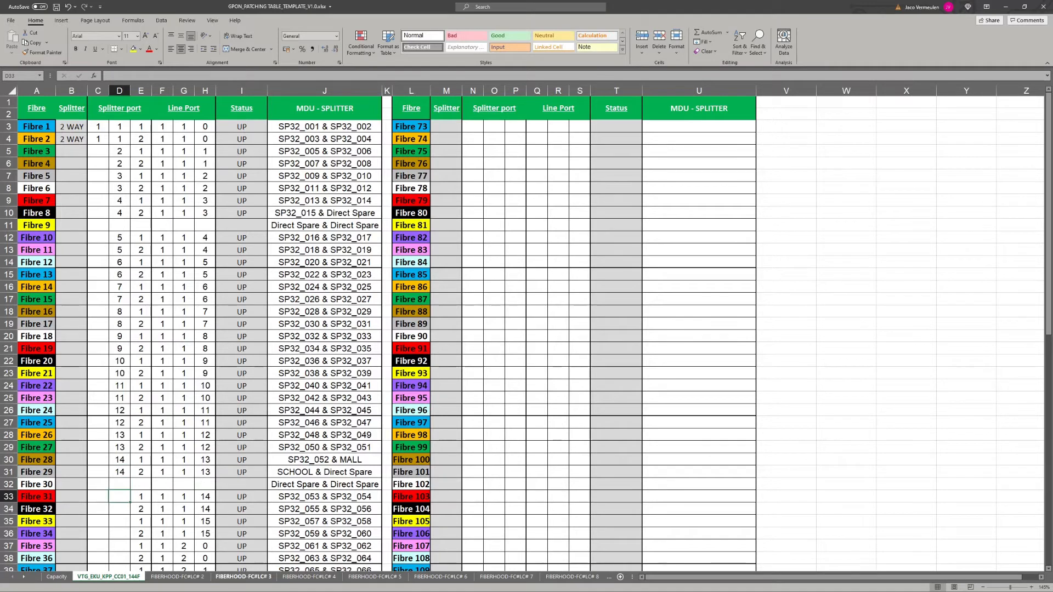
type("15")
key("Return")
type("15")
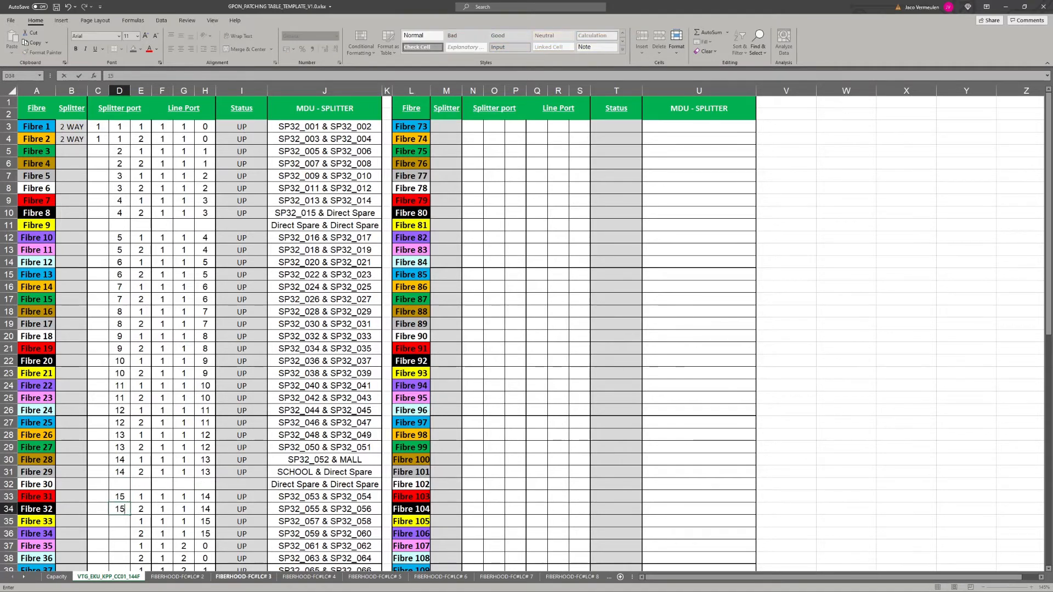
key("Return")
type("16")
key("Return")
type("16")
key("Return")
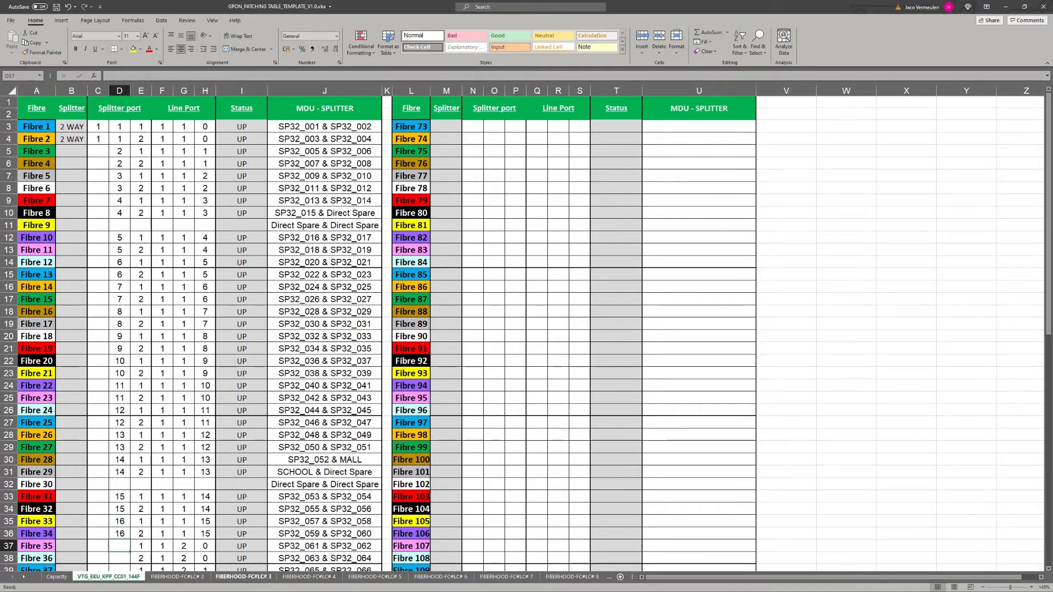
Step: Enter 17, 17, 18, 18, 19, 19 in the second Splitter port column for Fibres 35 to 40 (D37:D42)
type("17")
key("Return")
type("17")
key("Return")
type("18")
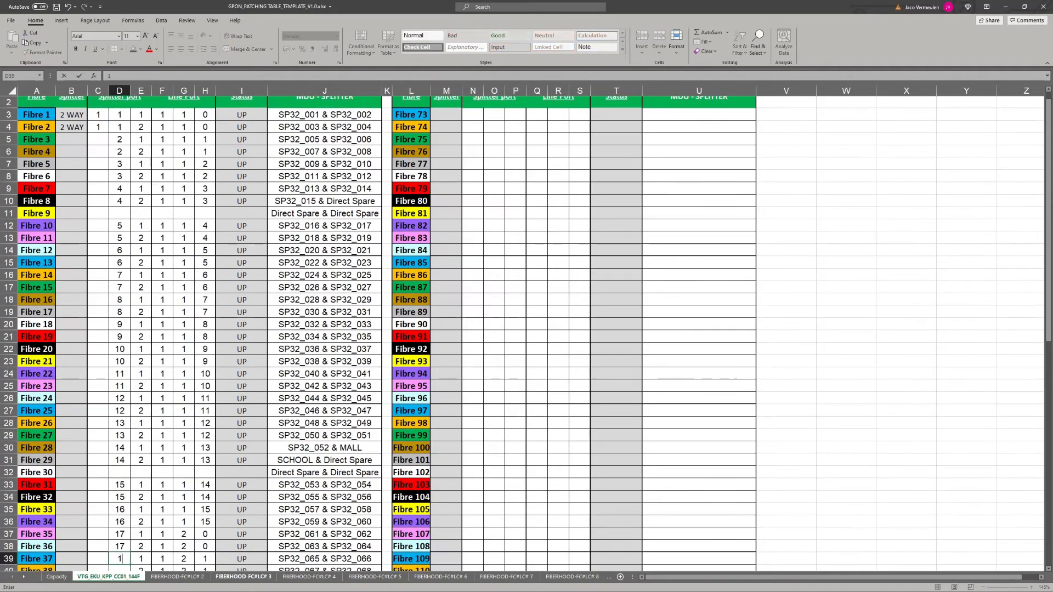
key("Return")
type("18")
key("Return")
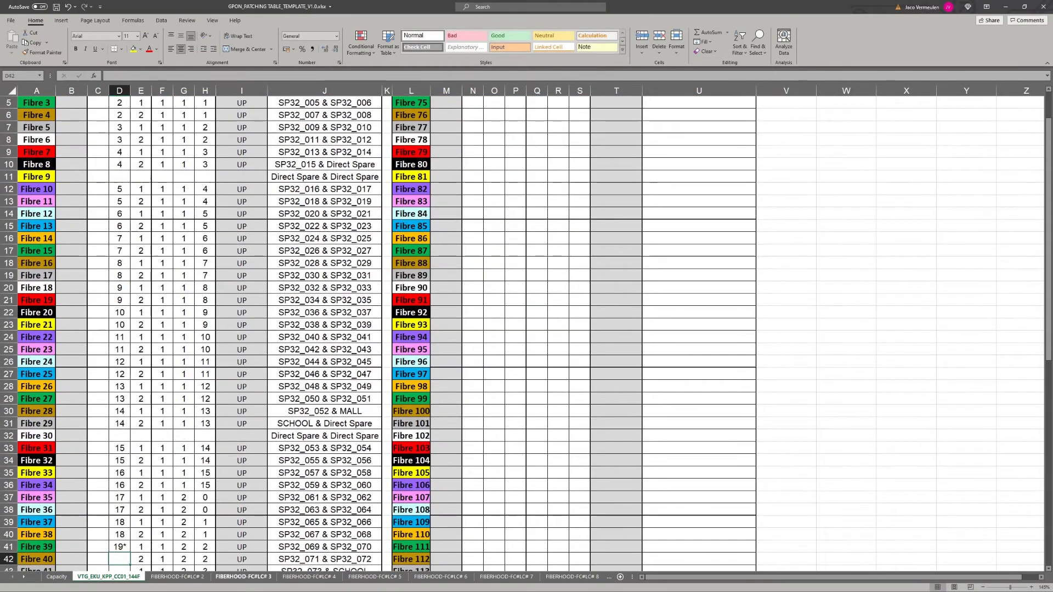
type("19")
key("Return")
type("19")
key("Return")
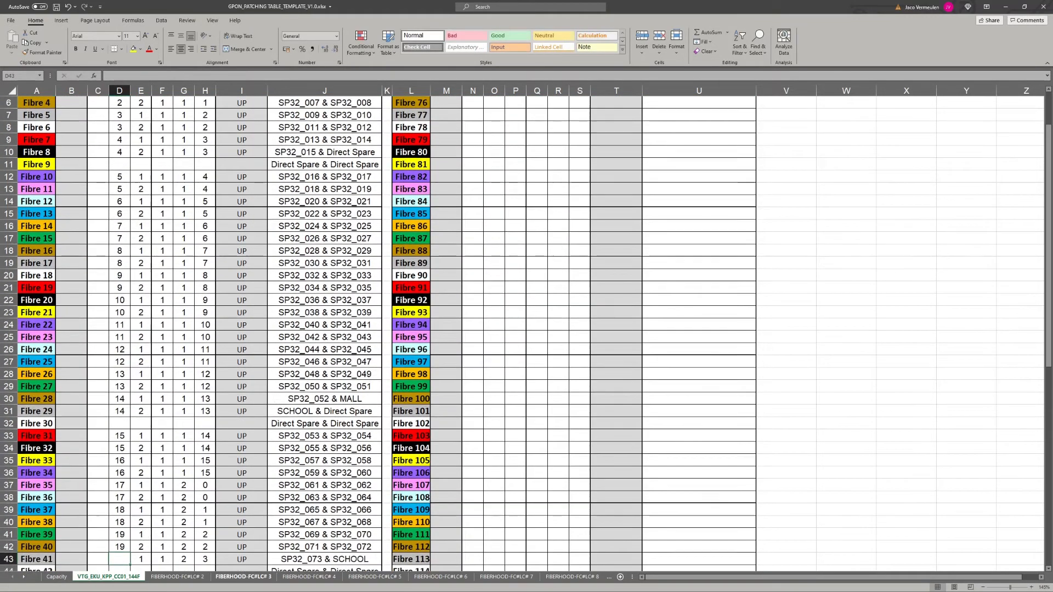
Step: Enter 20 as Fibre 41's second Splitter port value in D43
type("12")
key("Return")
key("Up")
key("Up")
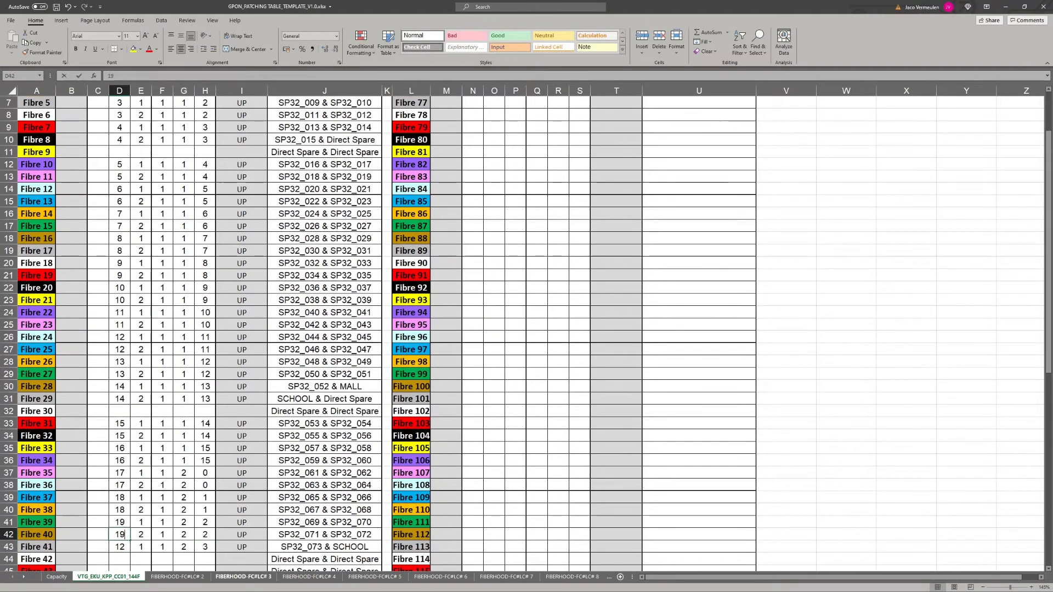
type("20")
key("Escape")
key("Down")
type("20")
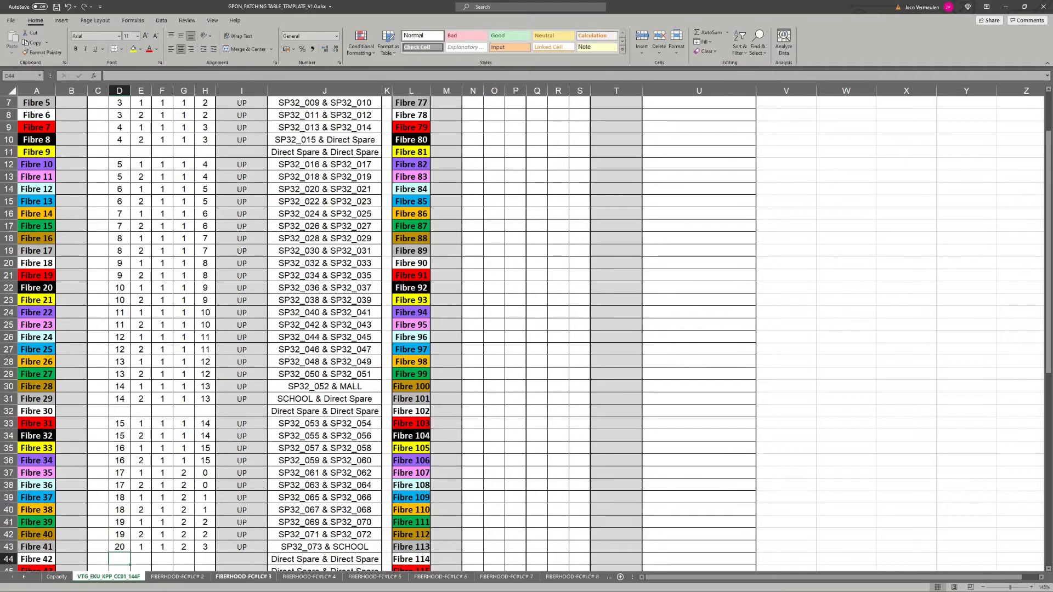
key("Return")
scroll(521, 329, "down", 2)
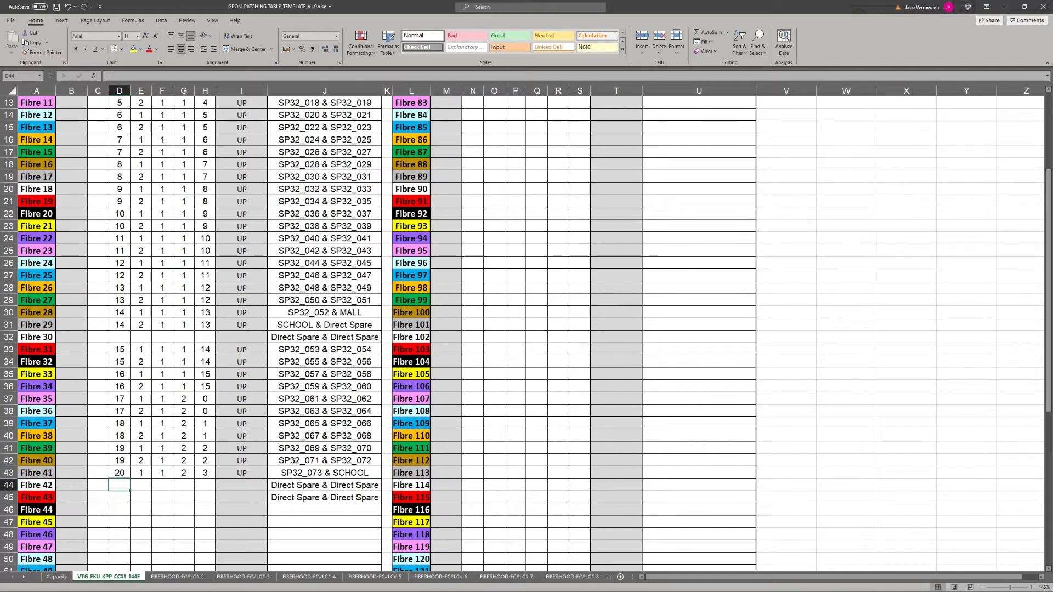
left_click(120, 473)
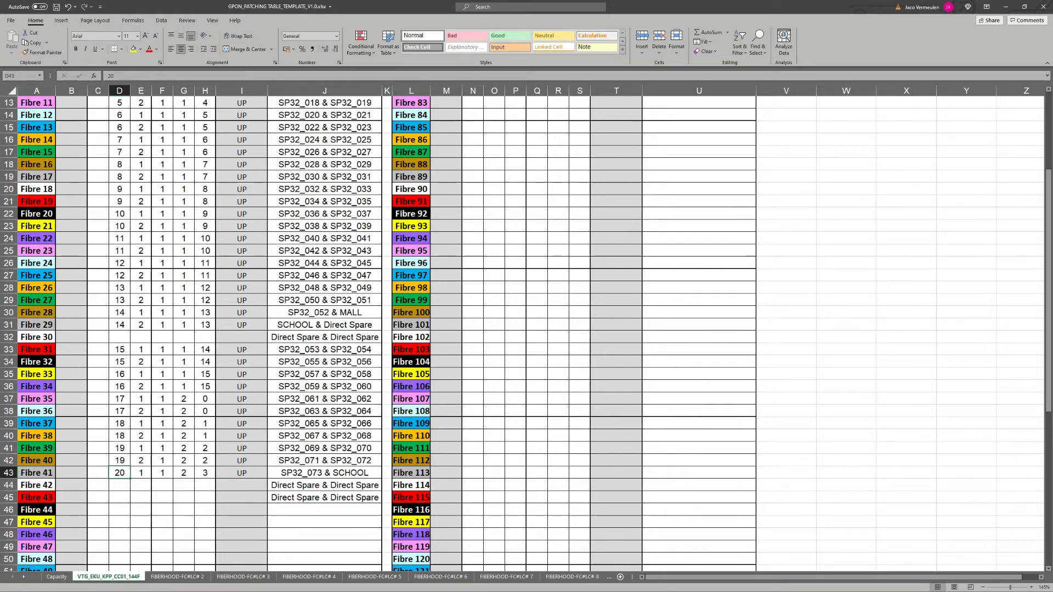
left_click(97, 522)
scroll(98, 522, "up", 4)
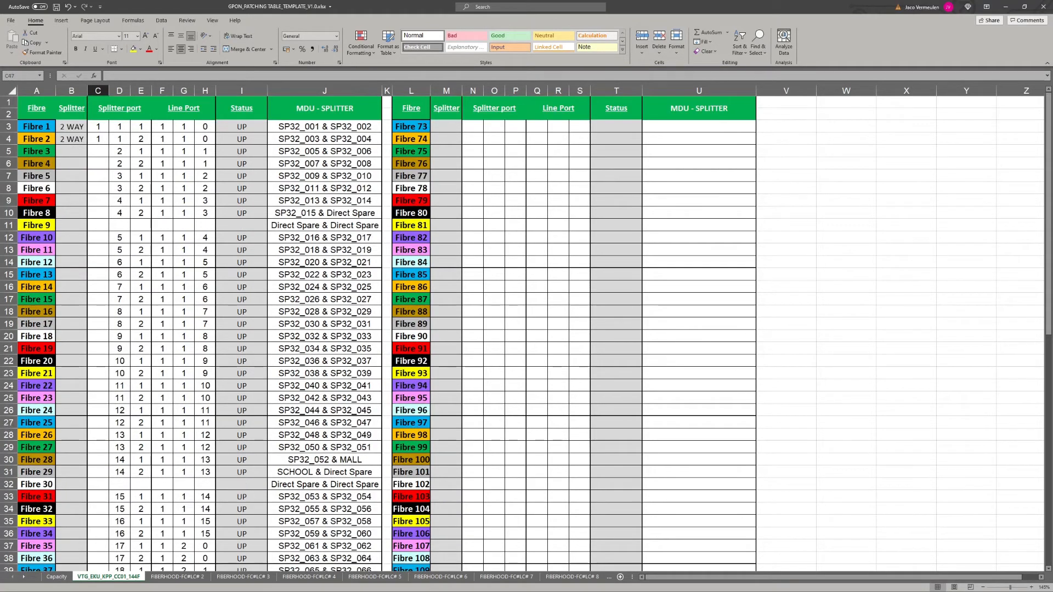
Step: Copy Fibre 2's first Splitter port value of 1 down to Fibres 3 to 8 (C5:C10)
left_click(98, 151)
left_click(98, 140)
key("ctrl+c")
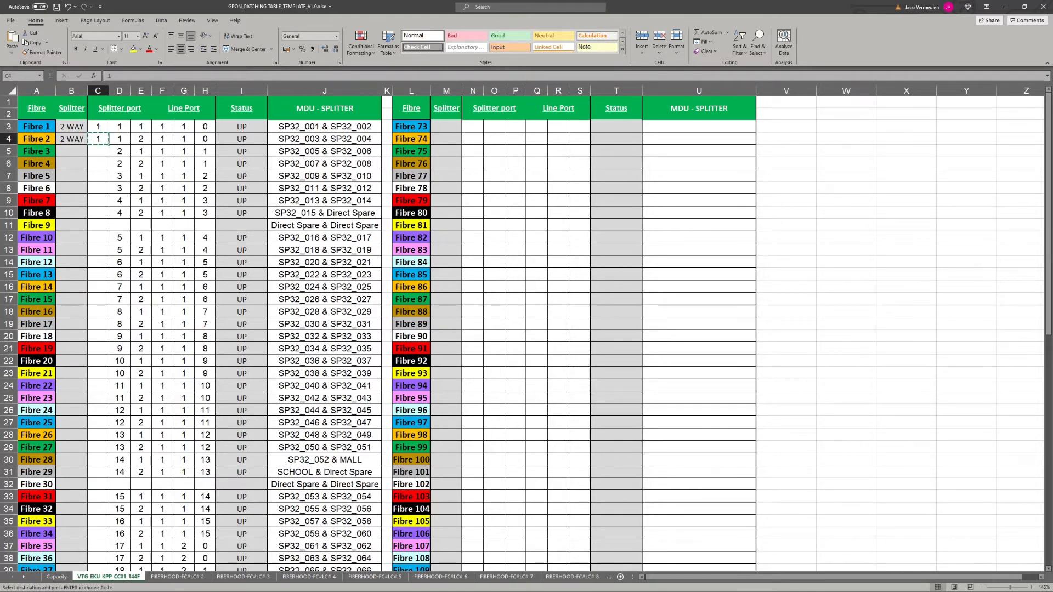
key("shift+Down")
key("shift+Down")
key("shift+Down")
key("shift+Down")
key("shift+Down")
key("shift+Down")
key("ctrl+v")
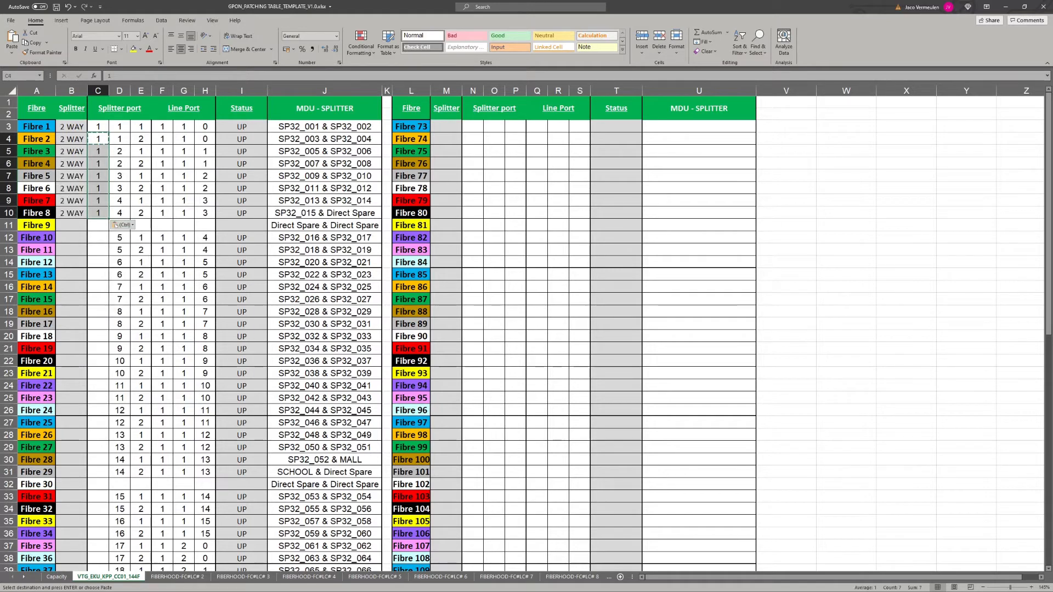
Step: Paste the copied 1 into the first Splitter port column for Fibres 10 to 41 (C12:C43)
left_click_drag(98, 238, 102, 287)
right_click(101, 285)
left_click(138, 329)
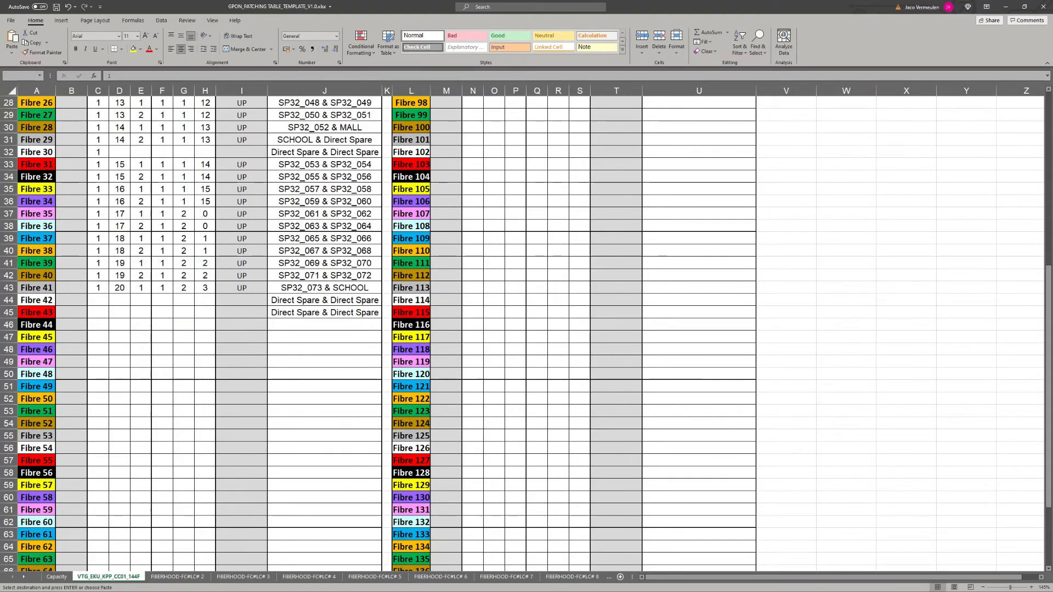
Step: Clear the first Splitter port value of the direct spare Fibre 30 (C32) and check the rest of the column
scroll(138, 329, "up", 9)
left_click(98, 484)
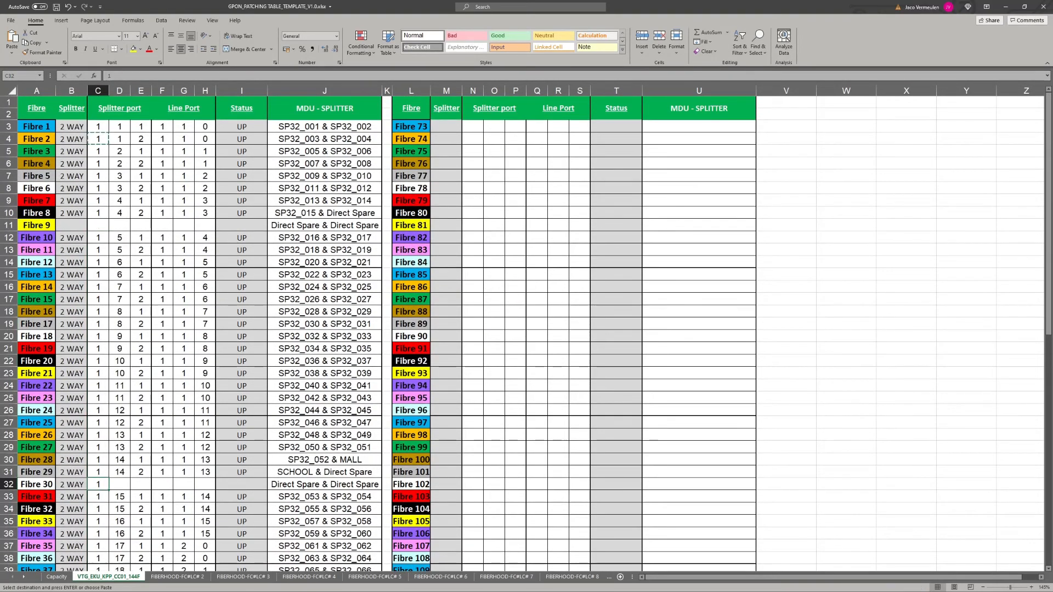
key("Delete")
scroll(98, 484, "down", 5)
scroll(98, 484, "up", 5)
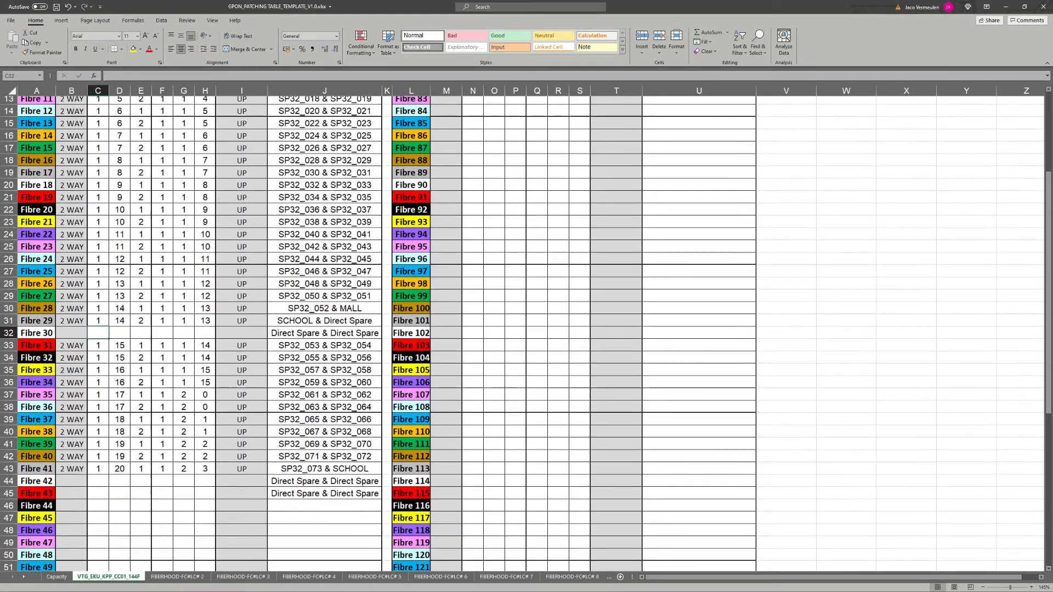
scroll(526, 334, "down", 6)
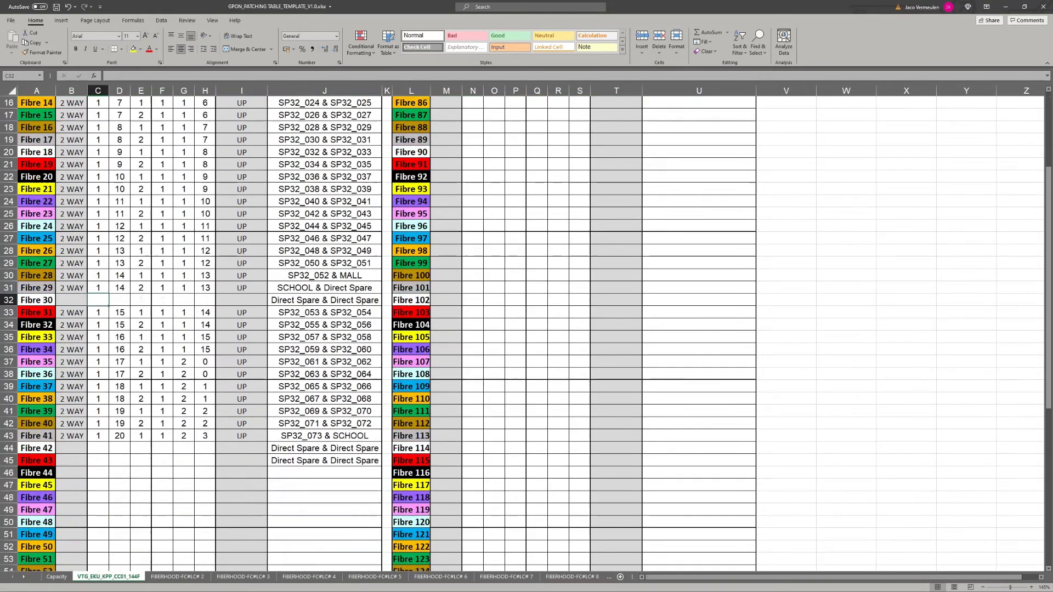
scroll(527, 334, "up", 6)
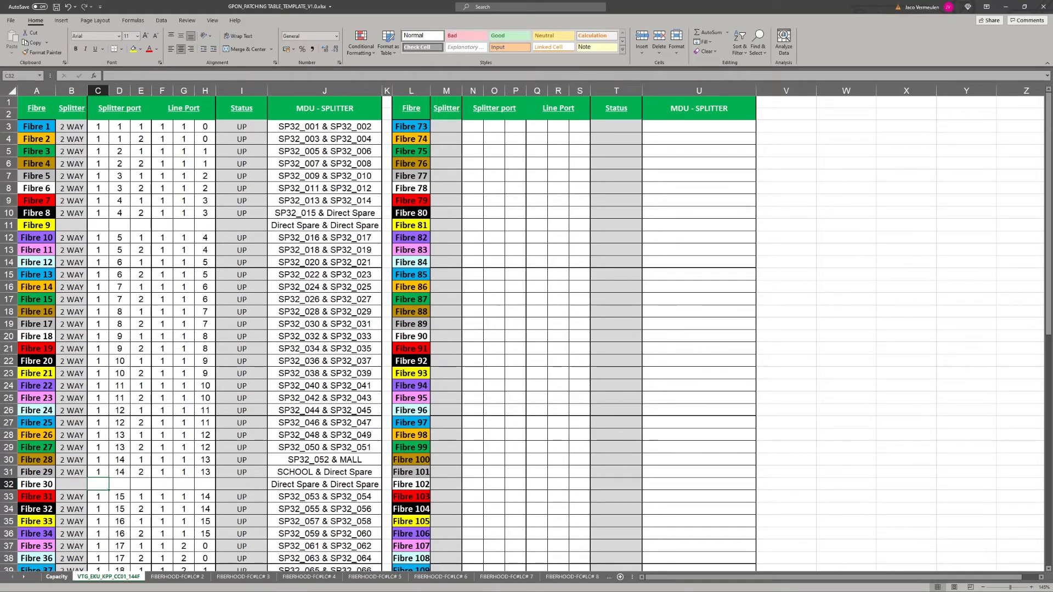
Step: Review the splitter panel utilization and Panel 1's type on the Capacity sheet
left_click(56, 577)
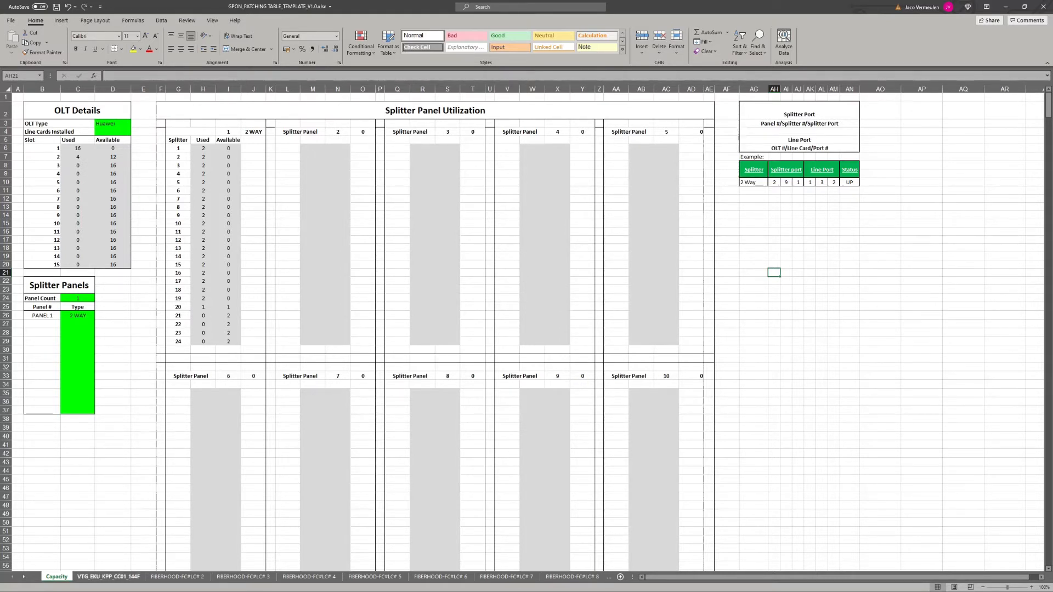
left_click(78, 324)
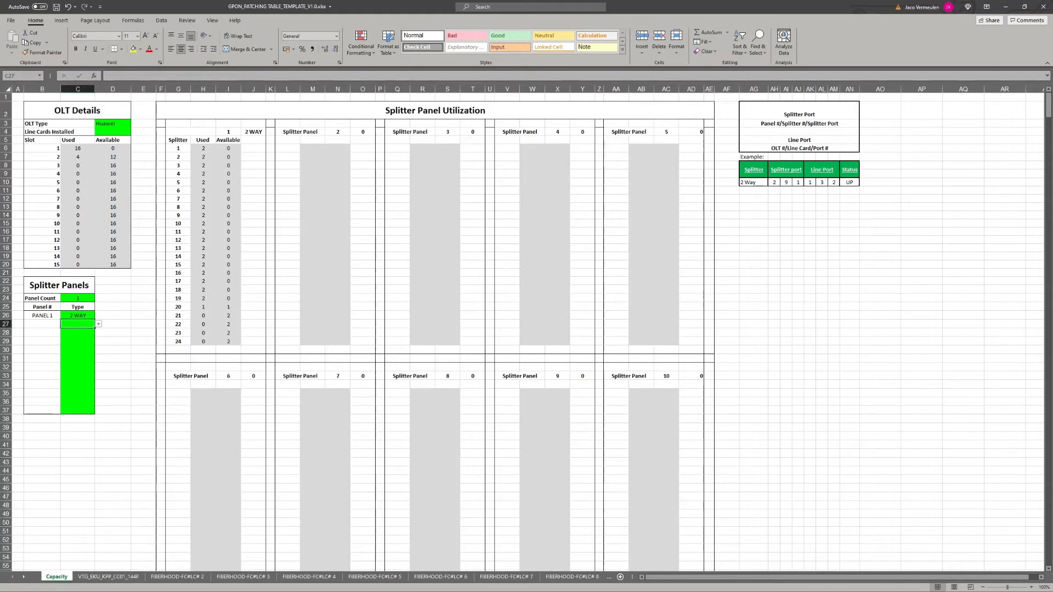
left_click(77, 316)
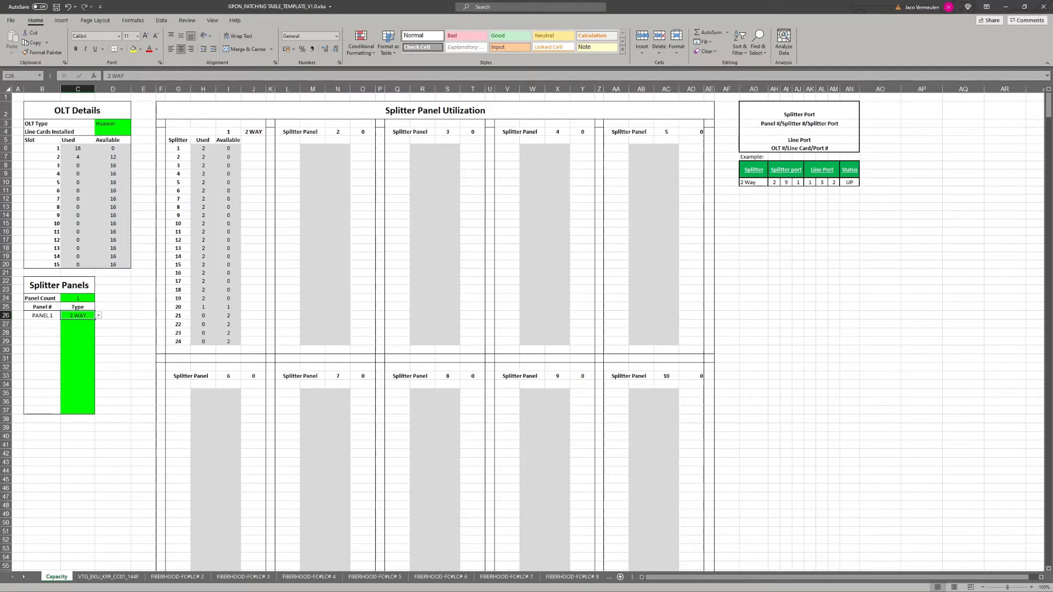
Step: Set the second Splitter port value of Fibres 10 and 11 (D12:D13) to 4 on the VTG_EKU_KPP_CC01_144F sheet
left_click(108, 576)
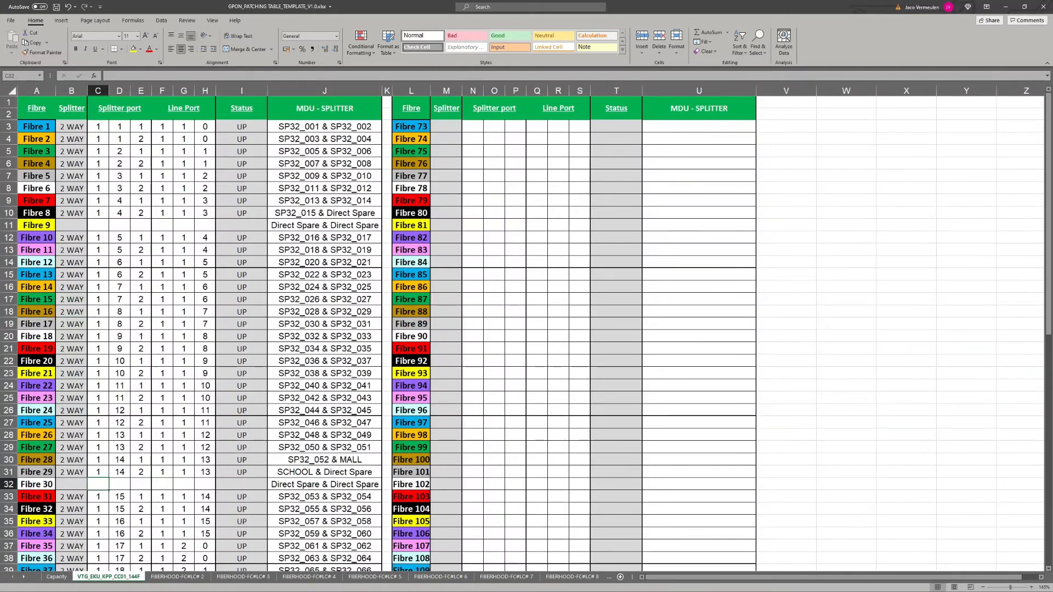
left_click(120, 238)
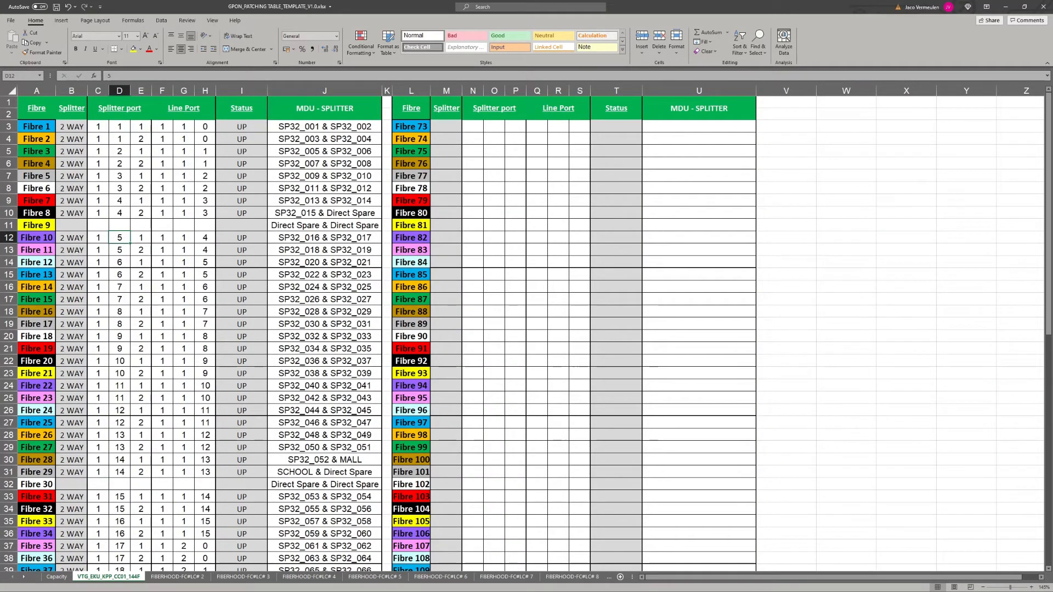
type("4")
key("Return")
type("4")
key("Return")
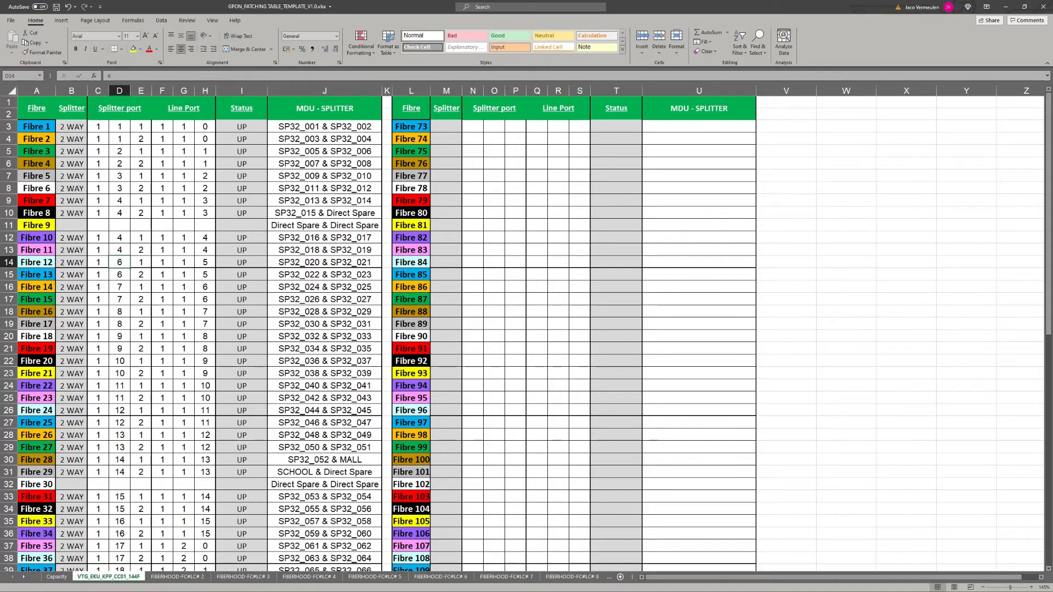
Step: Inspect the Used and Available cells of Panel 1's splitter 4 (H9 and I9) on the Capacity sheet
left_click(56, 577)
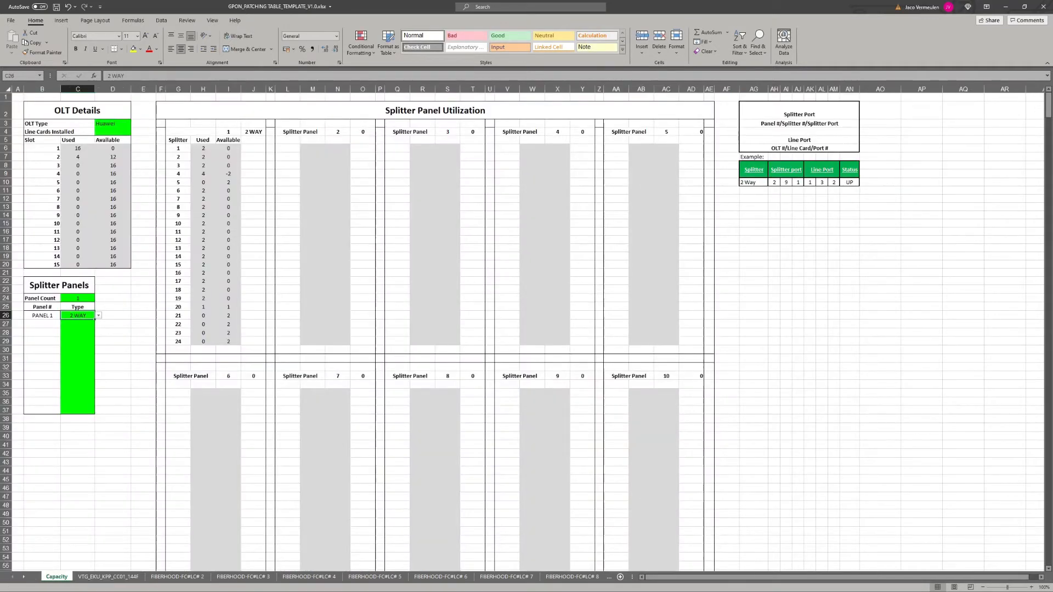
left_click(228, 174)
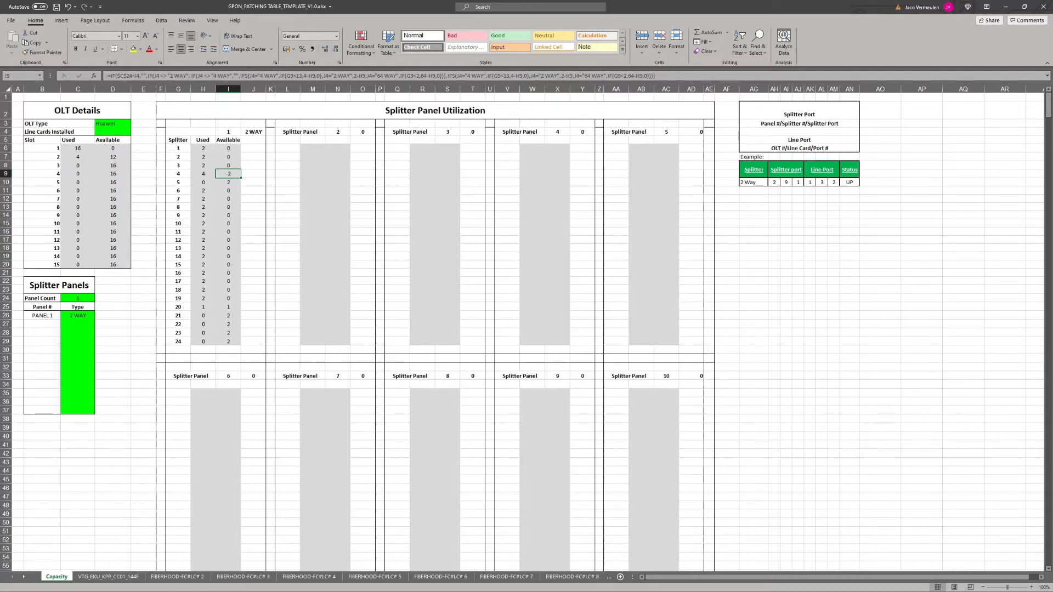
left_click(203, 174)
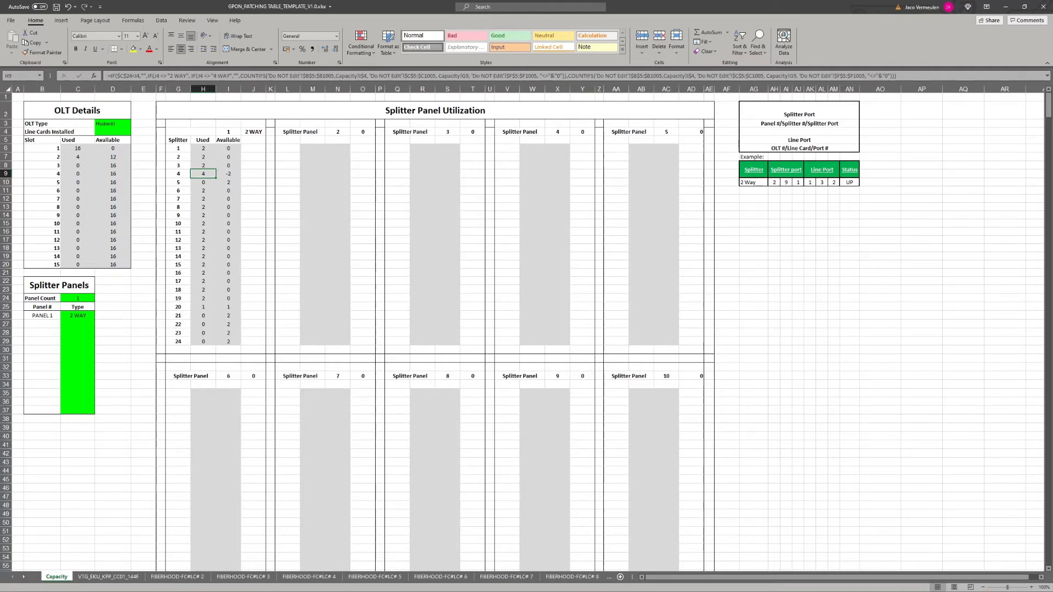
Step: Set the second Splitter port value of Fibres 10 and 11 (D12:D13) back to 5 on the cable's sheet
left_click(109, 577)
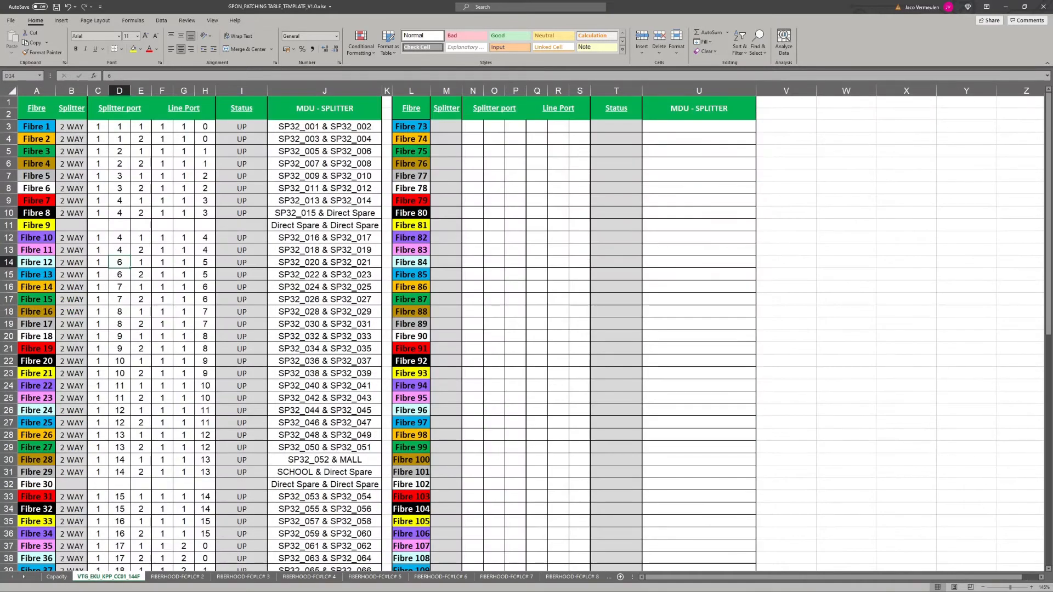
left_click(119, 238)
type("5")
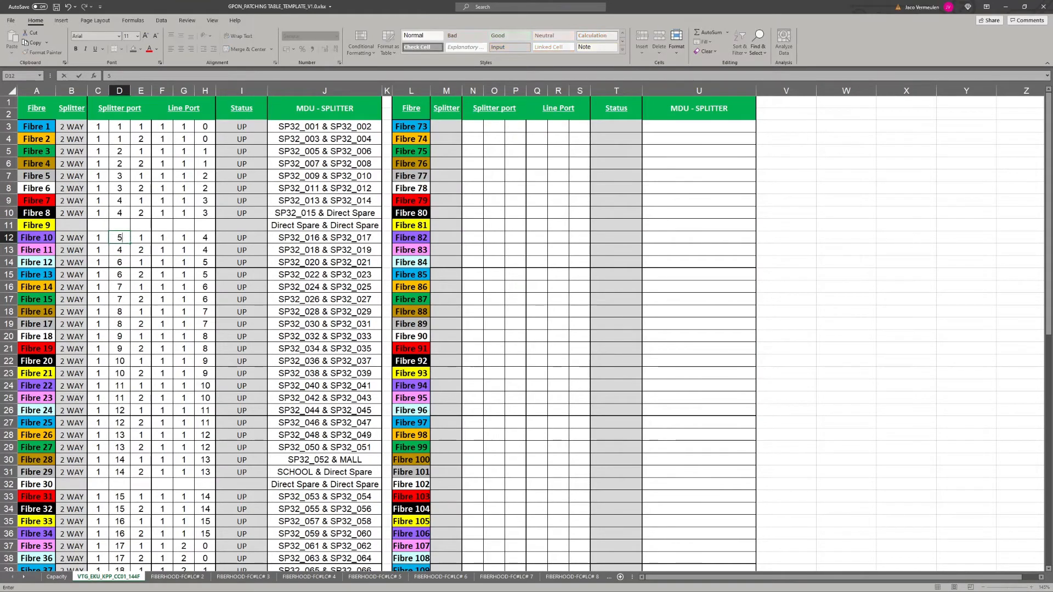
key("Return")
type("5")
key("Return")
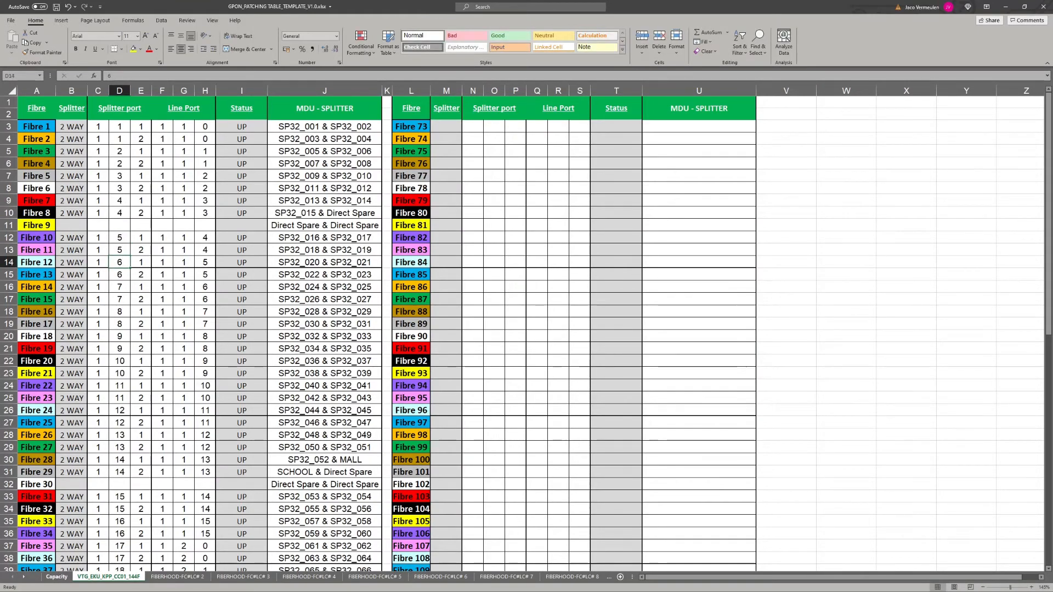
Step: Examine the Used counts of Panel 1's splitters in column H of the Capacity sheet
left_click(57, 577)
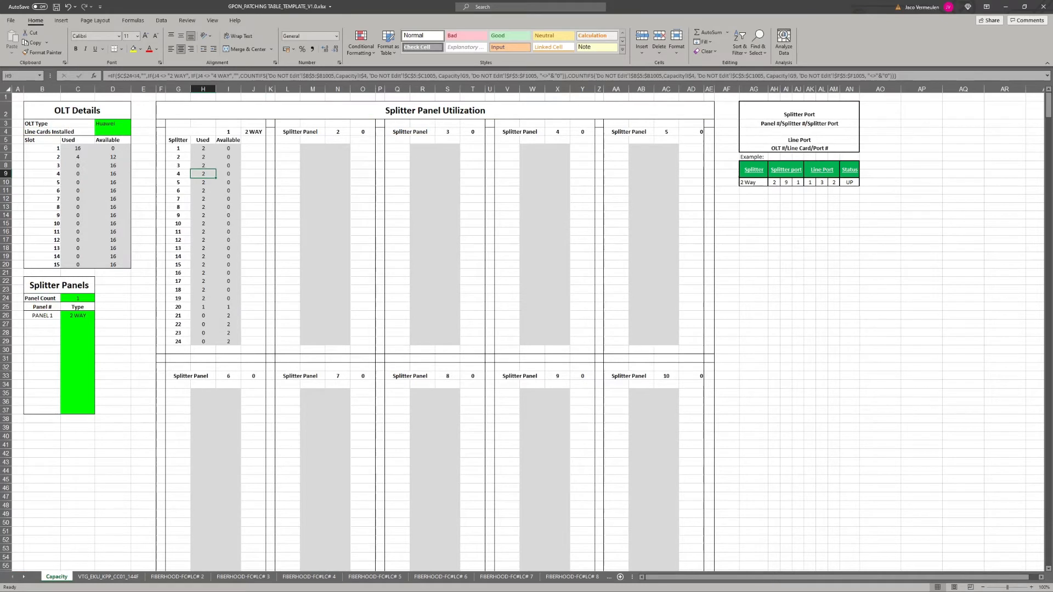
key("Down")
key("Down")
key("Down")
key("Down")
key("Down")
key("Down")
key("Down")
key("Down")
key("Down")
key("Down")
key("Down")
key("Down")
key("Down")
key("Down")
key("Down")
key("Down")
key("Down")
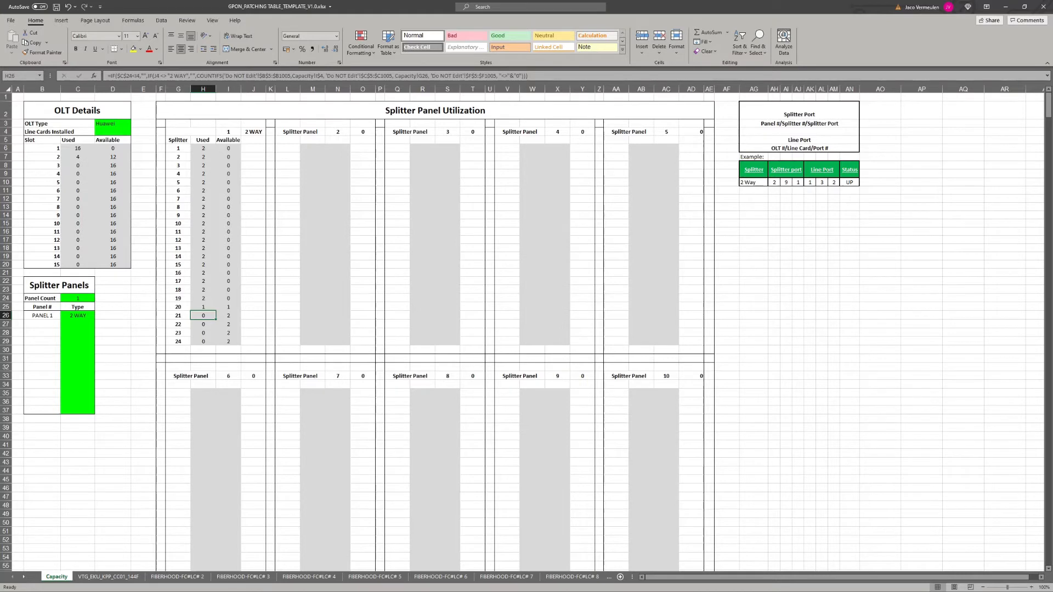
left_click_drag(203, 139, 203, 273)
scroll(203, 274, "up", 2)
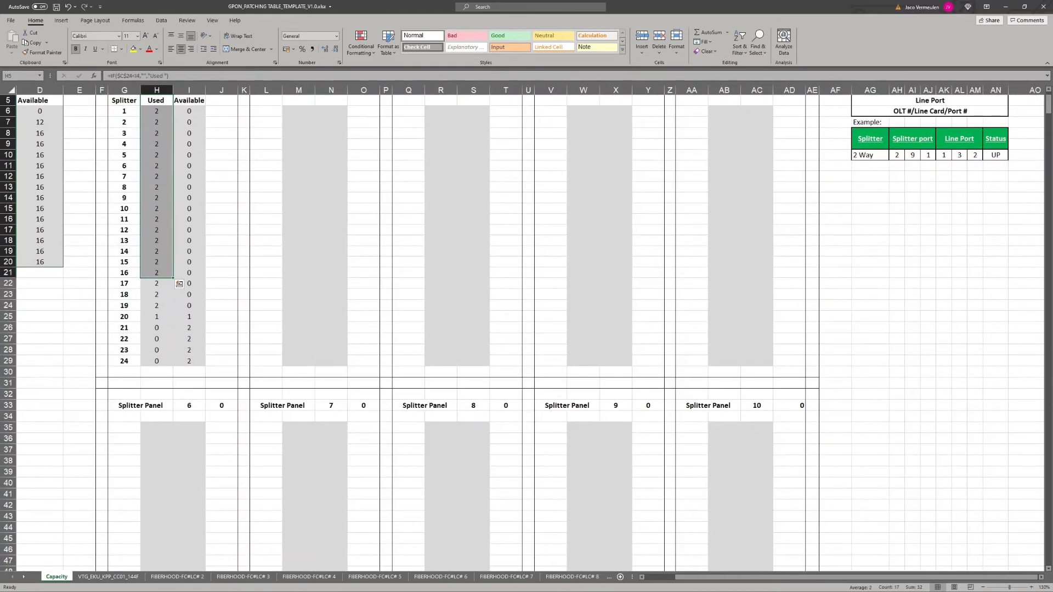
Step: Inspect the Used port count of slot 1 in the OLT Details table (C6)
key("Left")
key("Left")
key("Left")
key("Left")
key("Left")
key("Left")
key("Left")
scroll(526, 329, "up", 2)
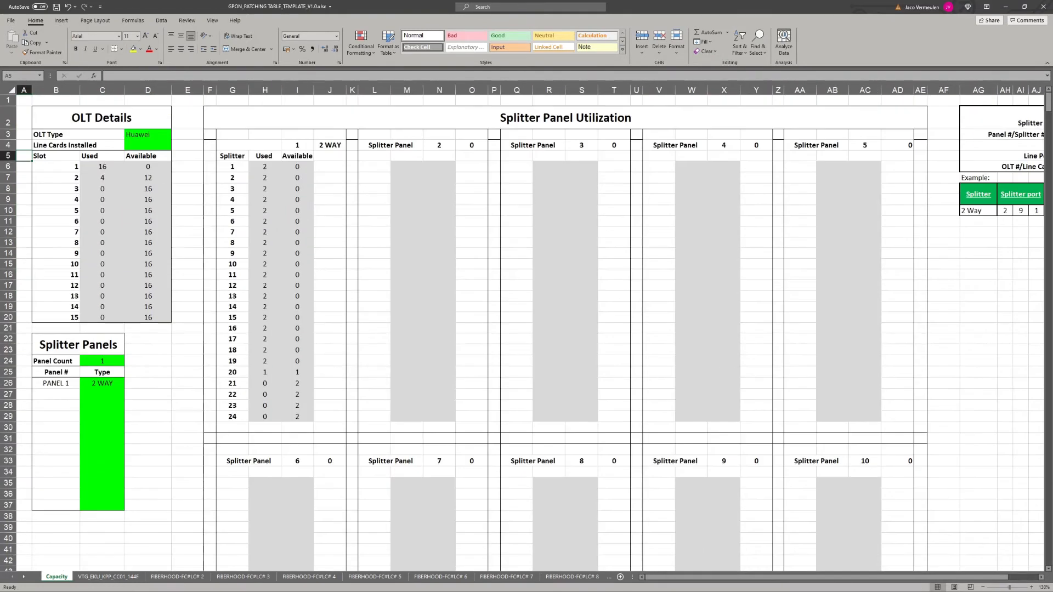
left_click(102, 166)
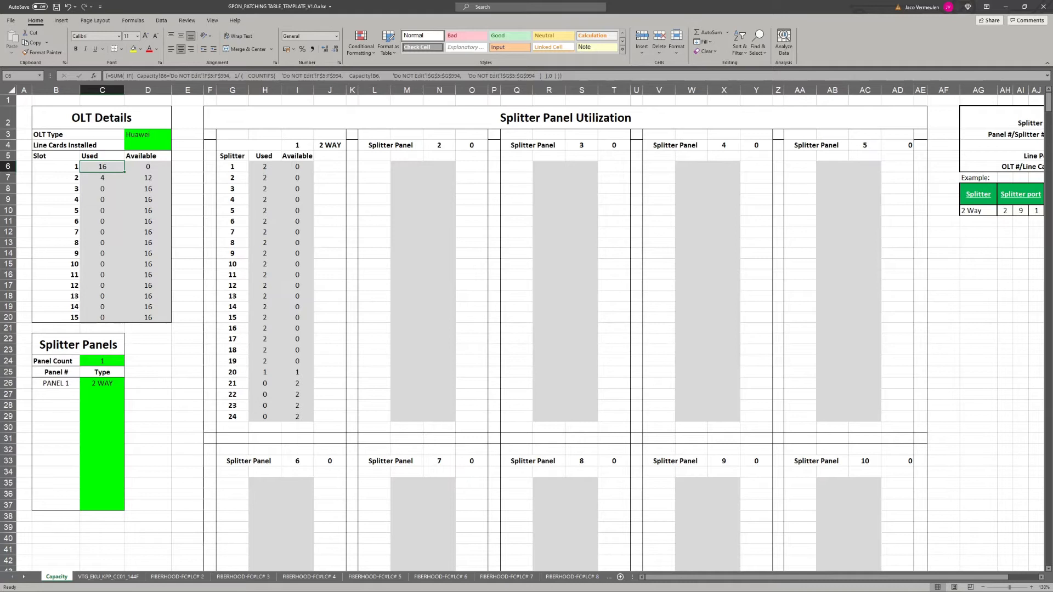
Step: Choose Huawei as the OLT Type and set Line Cards Installed to 2 in the OLT Details table
left_click(148, 135)
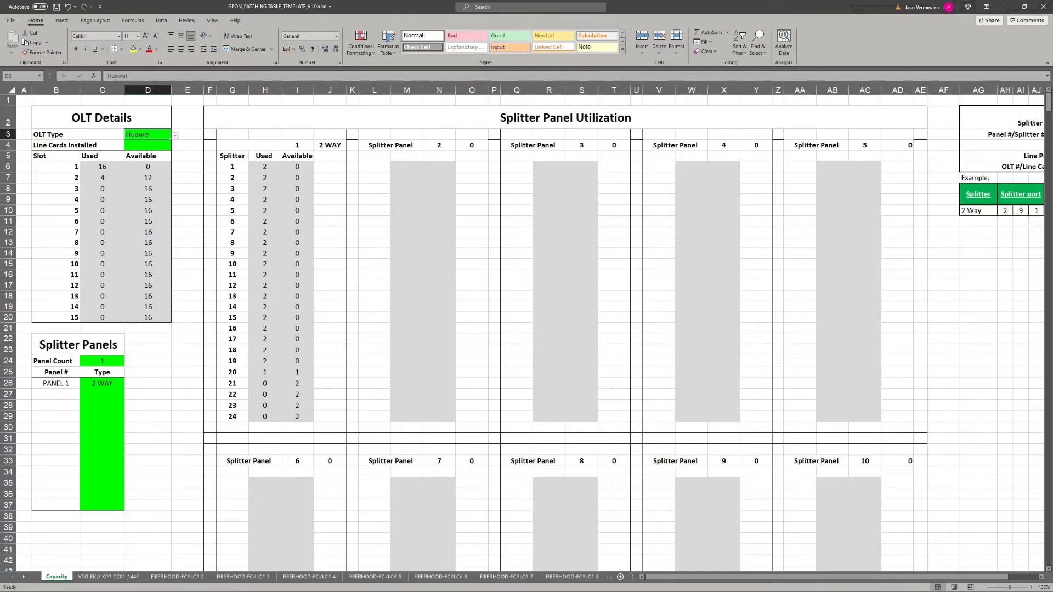
left_click(175, 135)
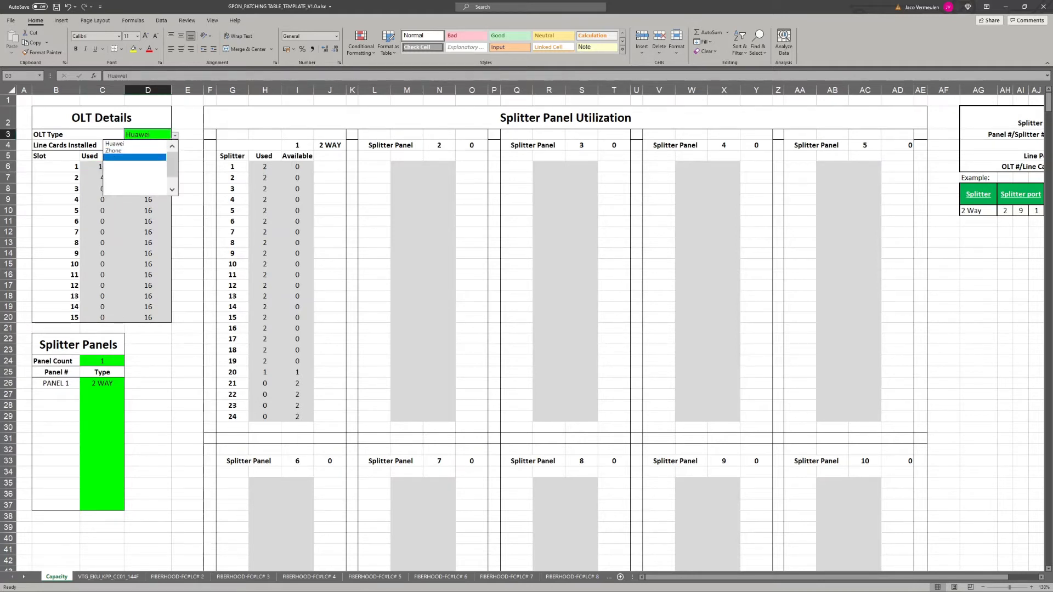
left_click(135, 144)
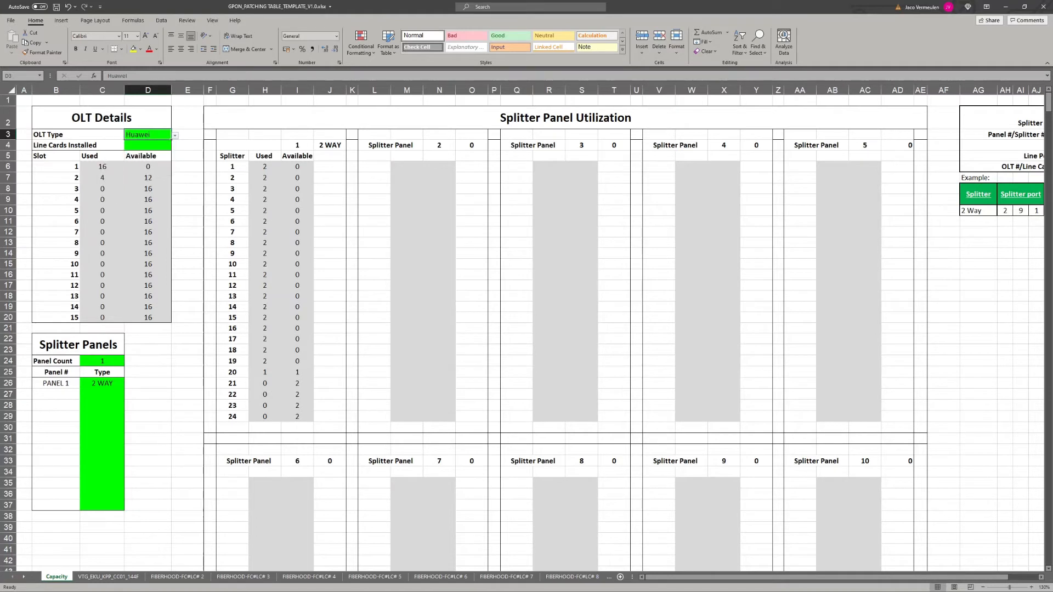
left_click(148, 145)
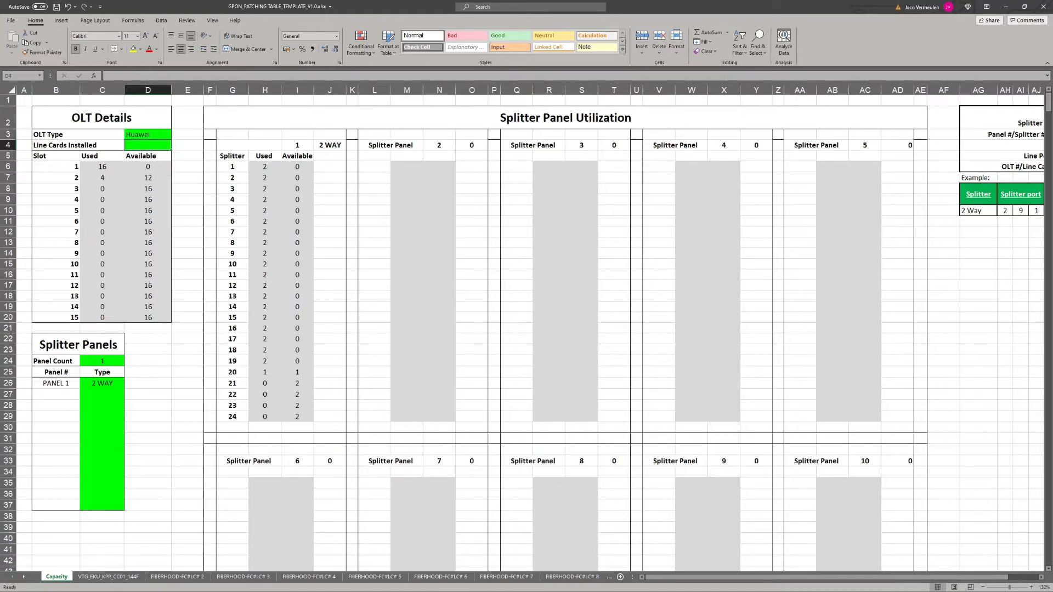
type("2")
key("Return")
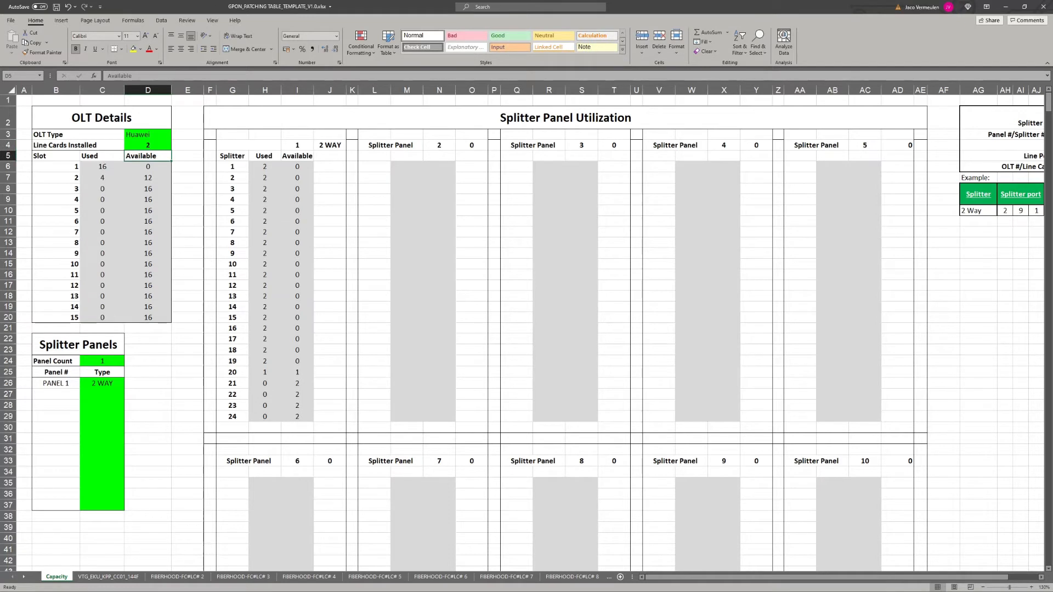
left_click(148, 145)
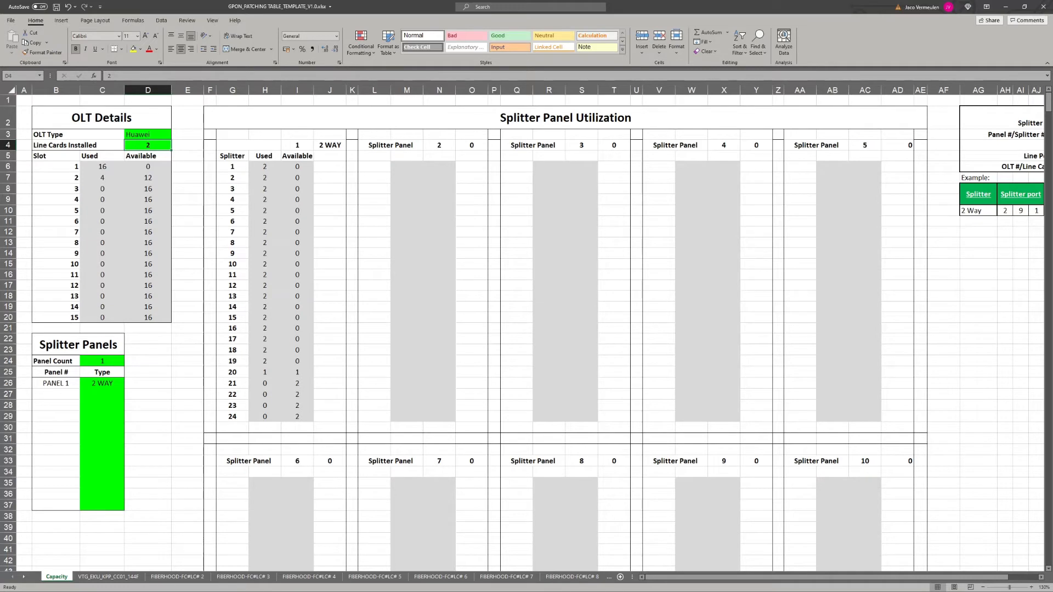
Step: Set the Panel Count in the Splitter Panels table of the Capacity sheet to 2
left_click_drag(56, 362, 102, 361)
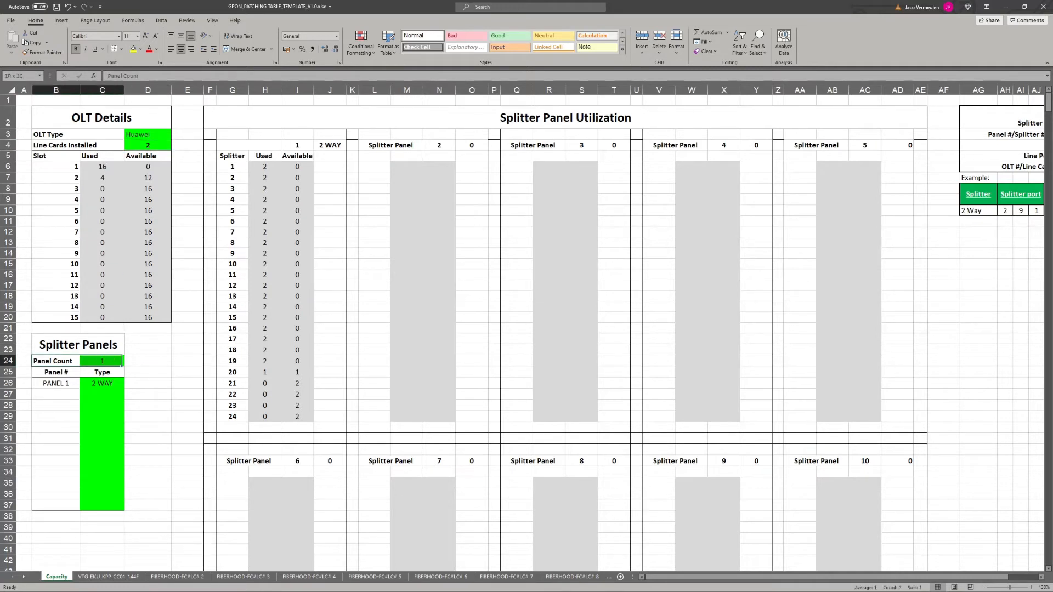
left_click(102, 362)
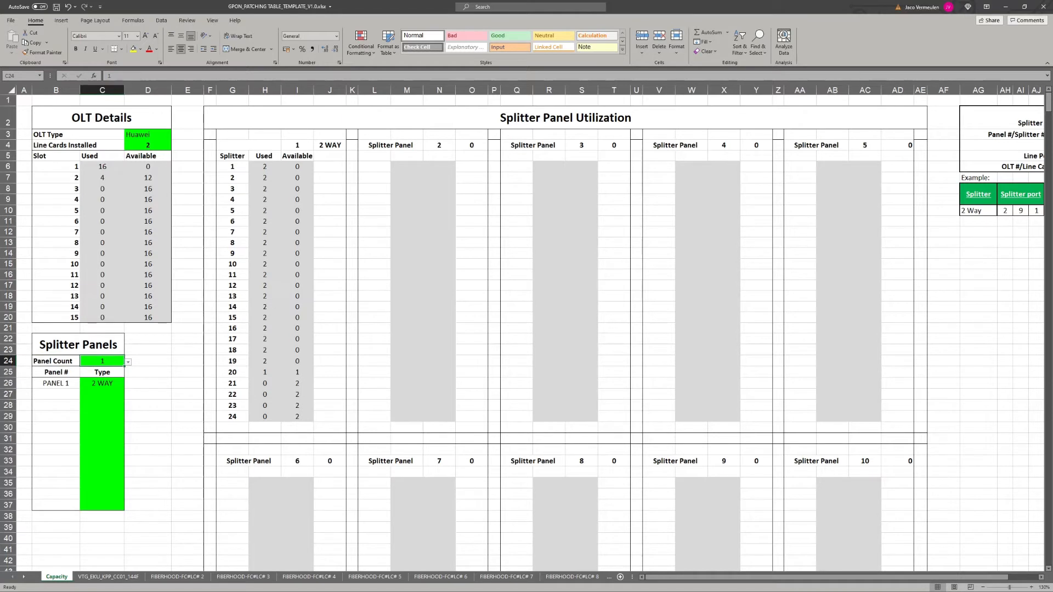
left_click(128, 362)
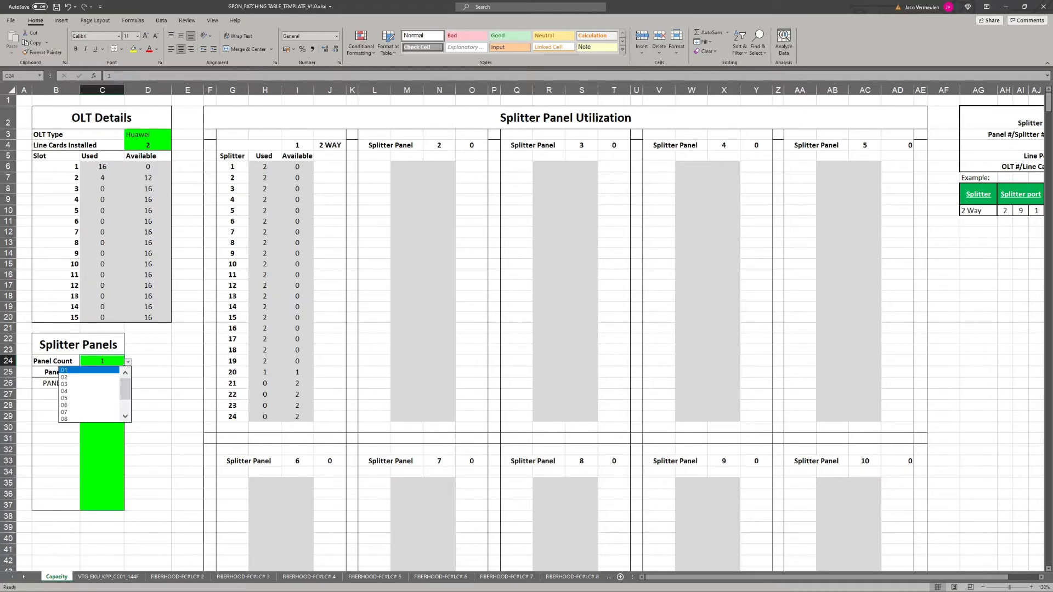
key("Down")
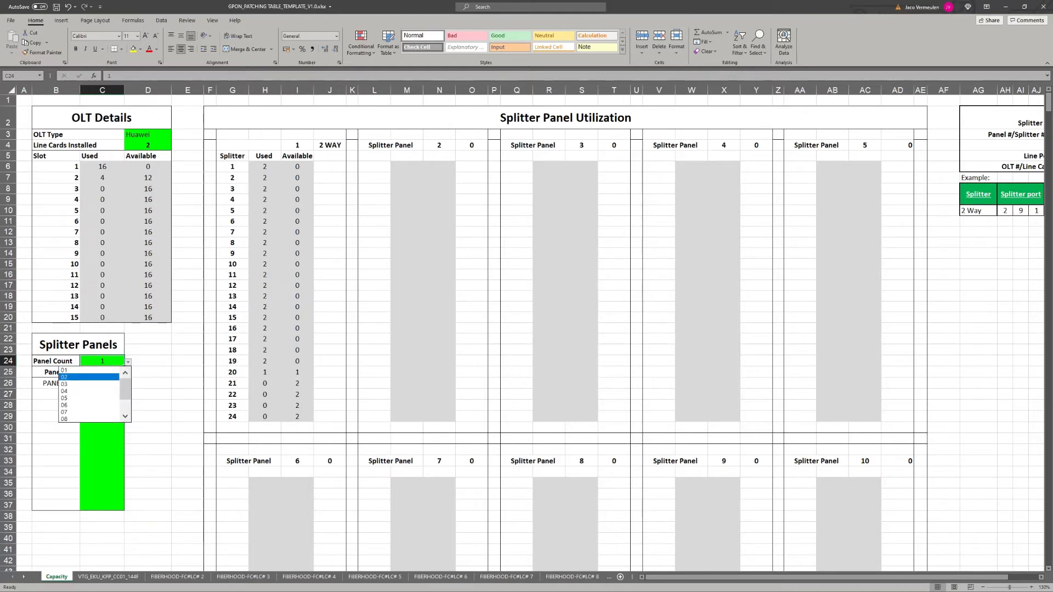
key("Return")
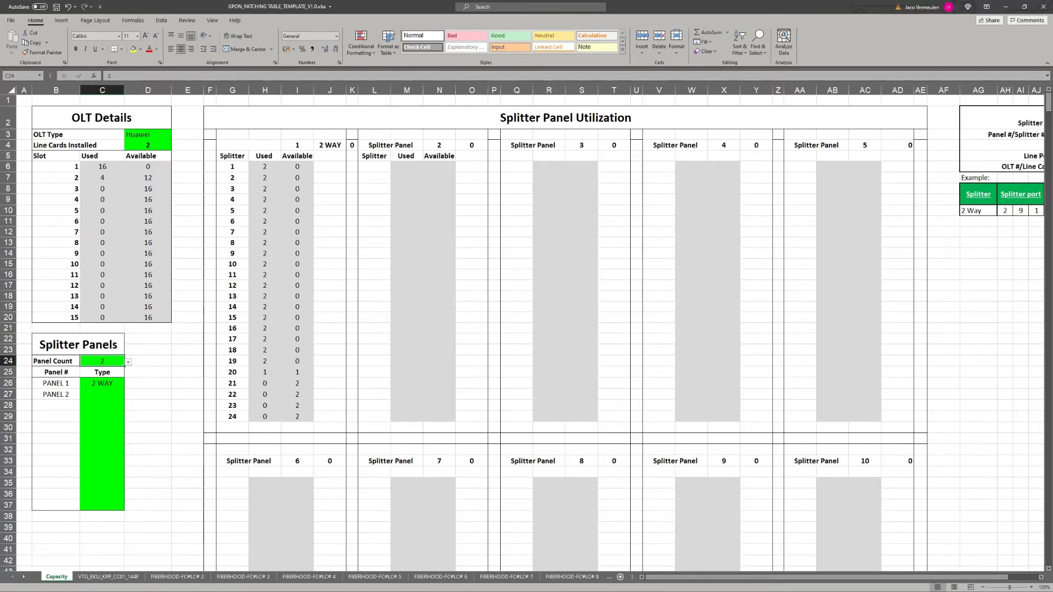
Step: Choose 2 WAY as the Type of Panel 2 in the Splitter Panels table
left_click(102, 394)
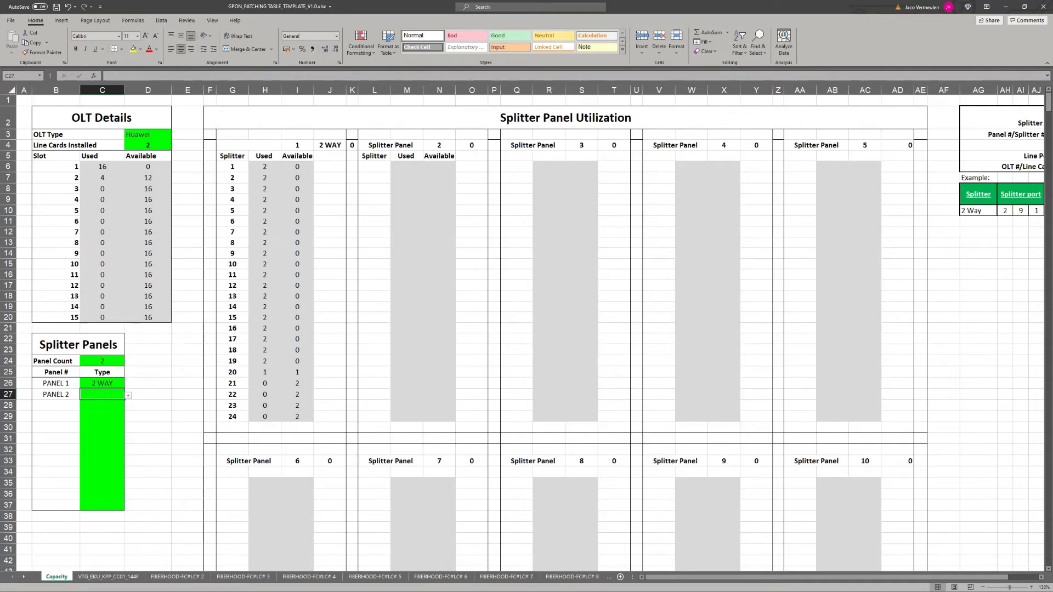
left_click(128, 396)
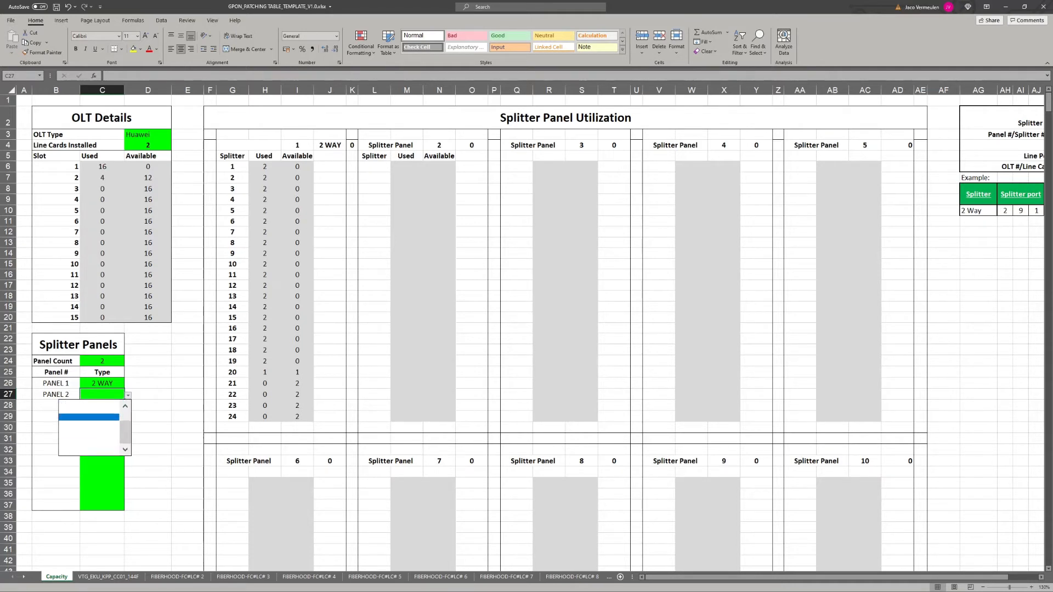
left_click_drag(125, 433, 125, 423)
left_click(91, 403)
left_click(188, 405)
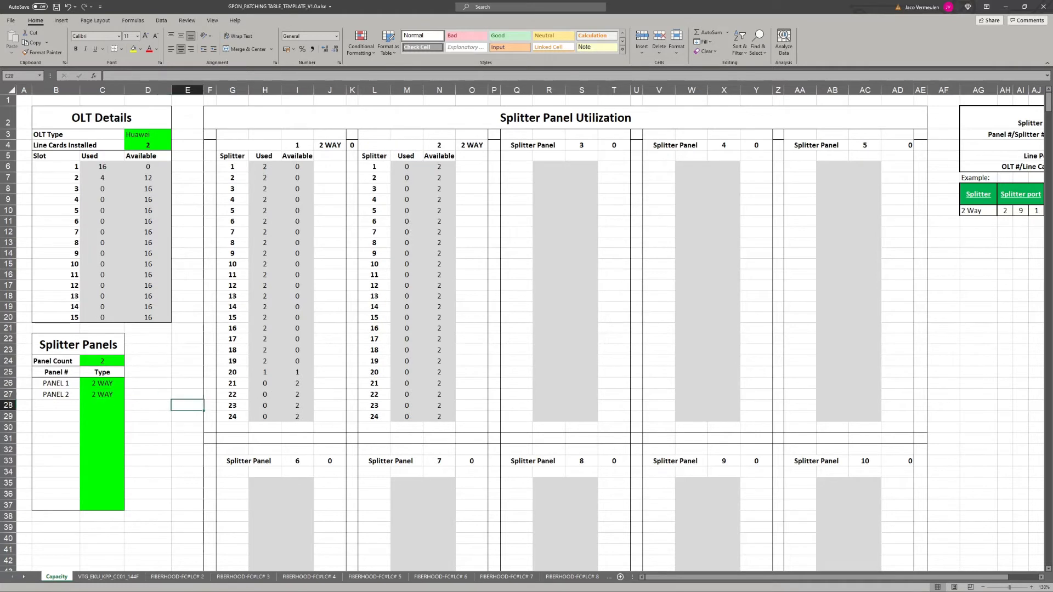
left_click(102, 394)
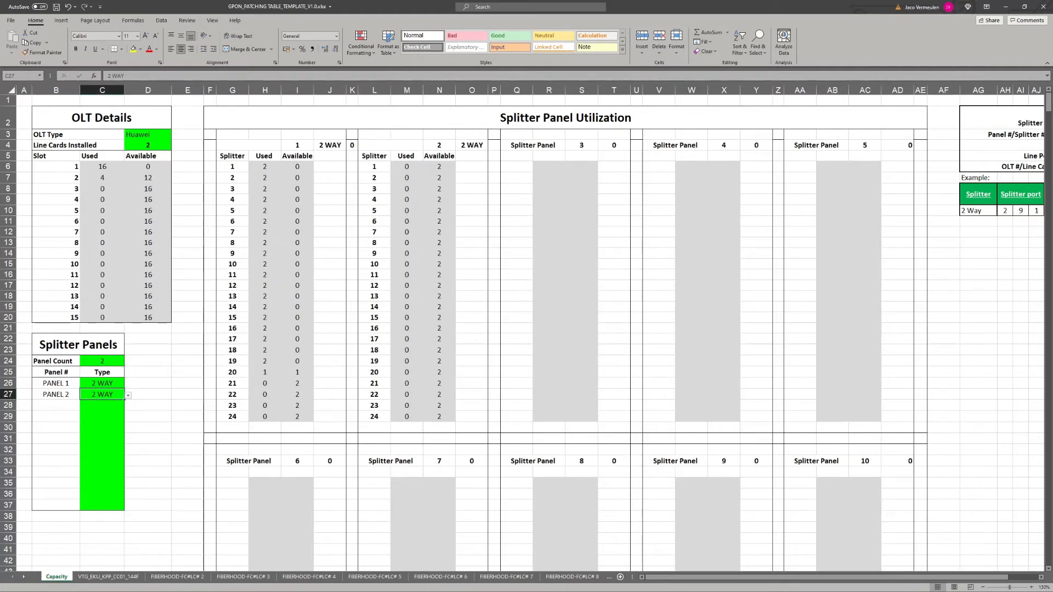
Step: Try a third splitter panel by setting the Panel Count to 3 and Panel 3's Type to 4 WAY
left_click(102, 361)
left_click(128, 362)
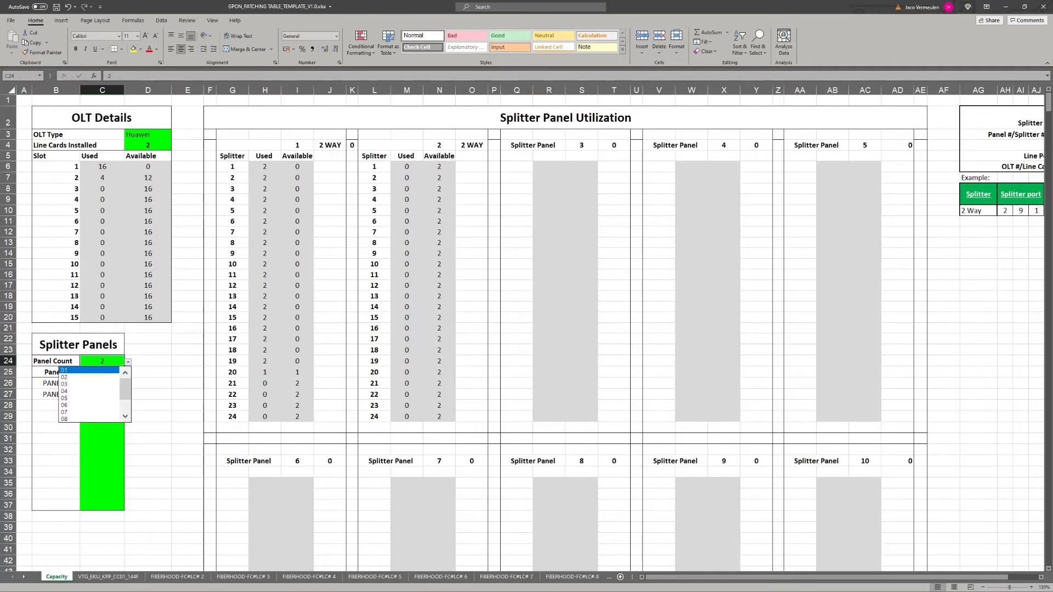
key("Return")
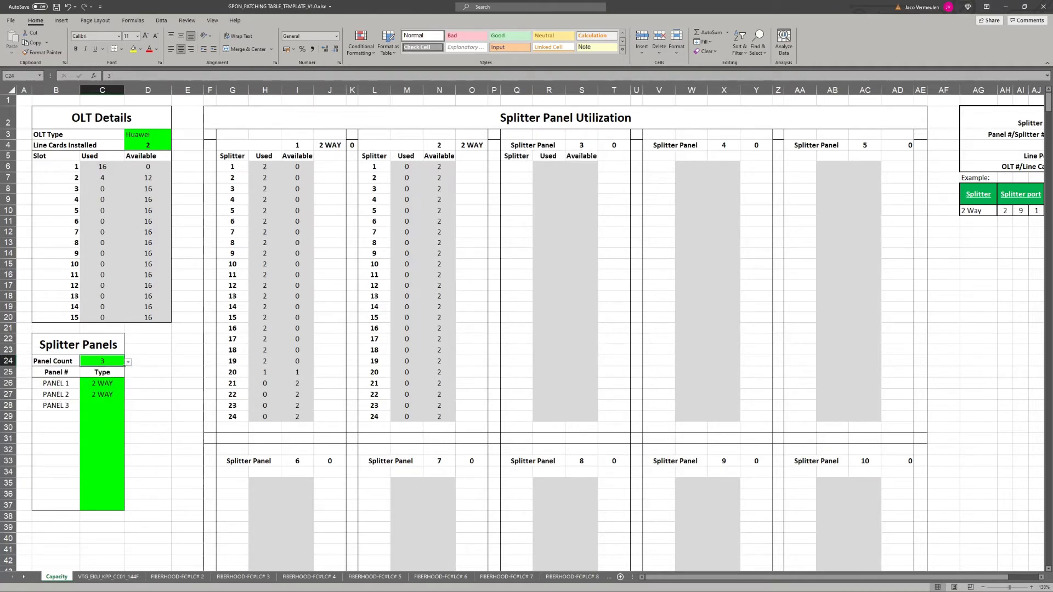
left_click(102, 406)
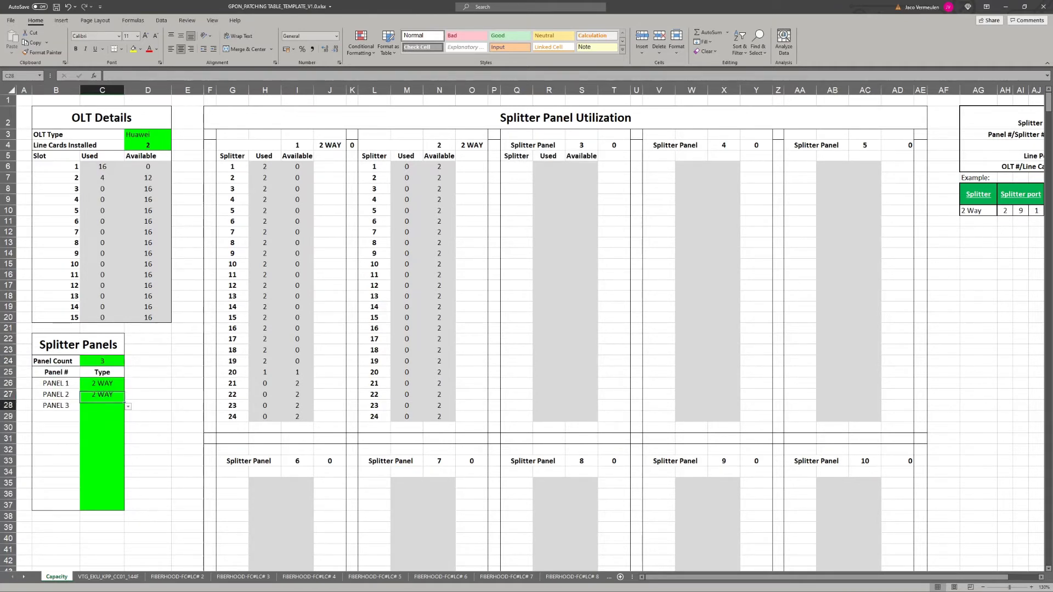
left_click(128, 407)
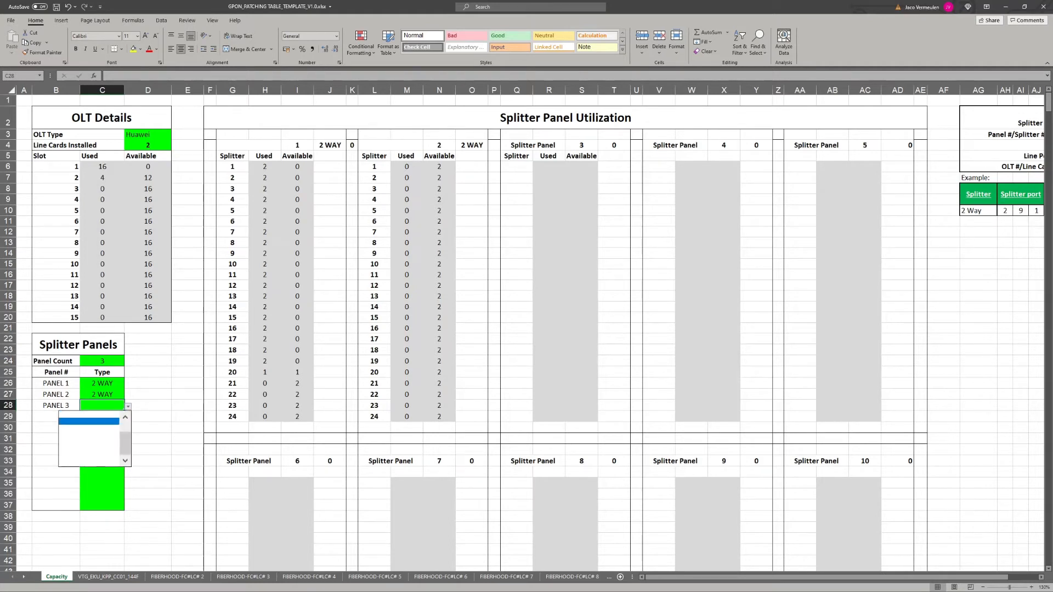
left_click(125, 417)
key("Return")
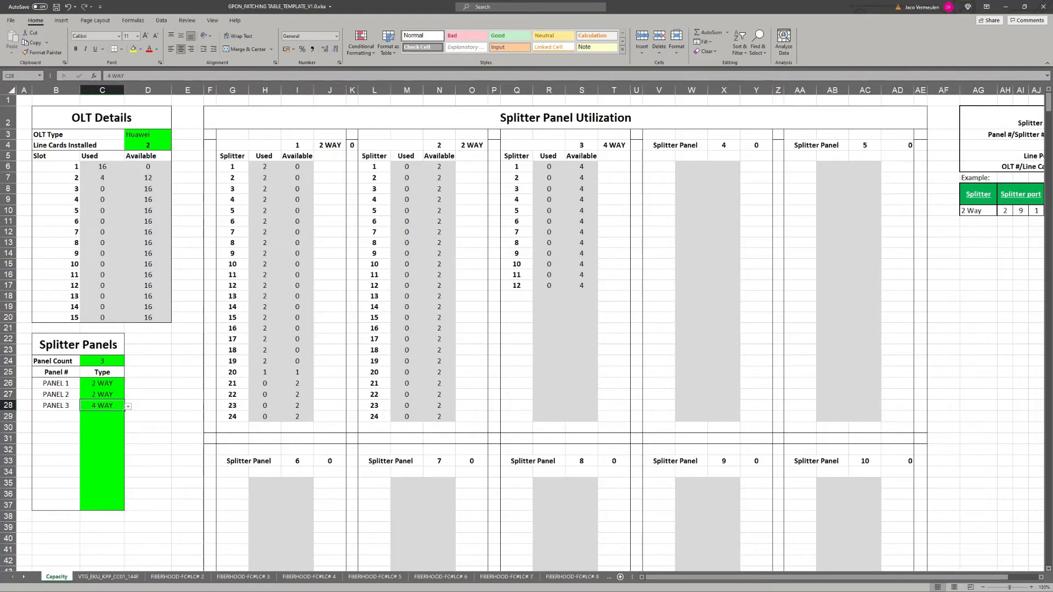
Step: Clear the Type of Panel 3 and set the Panel Count back to 2
key("Delete")
left_click(102, 373)
left_click(102, 361)
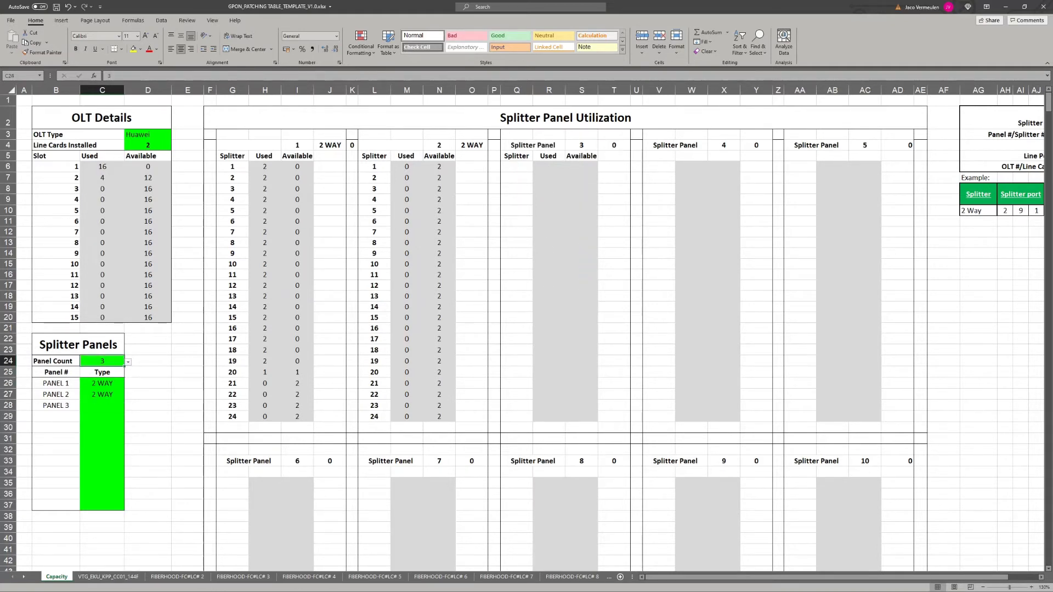
left_click(128, 362)
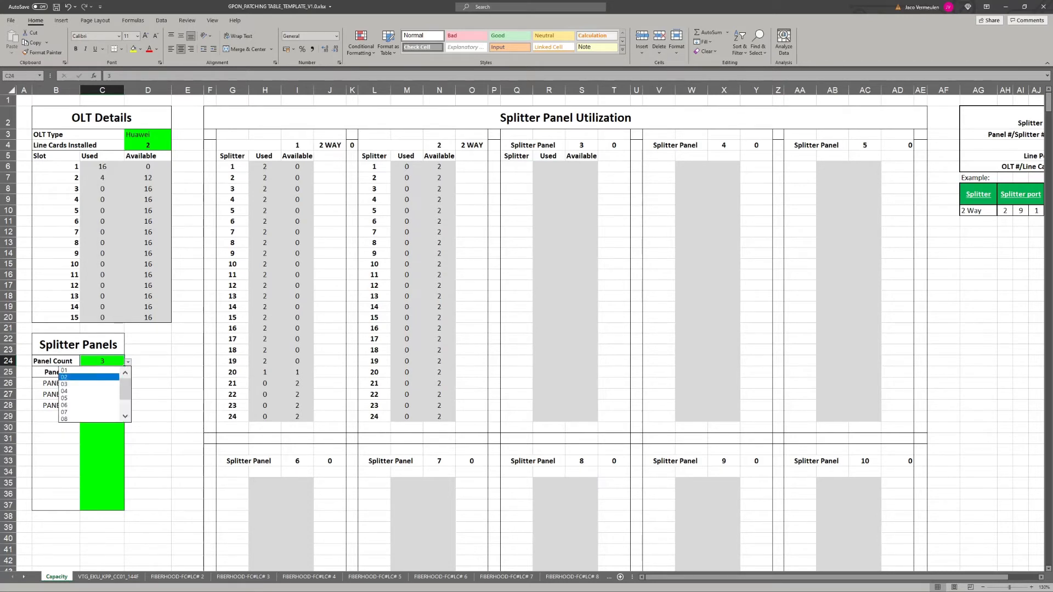
left_click(89, 377)
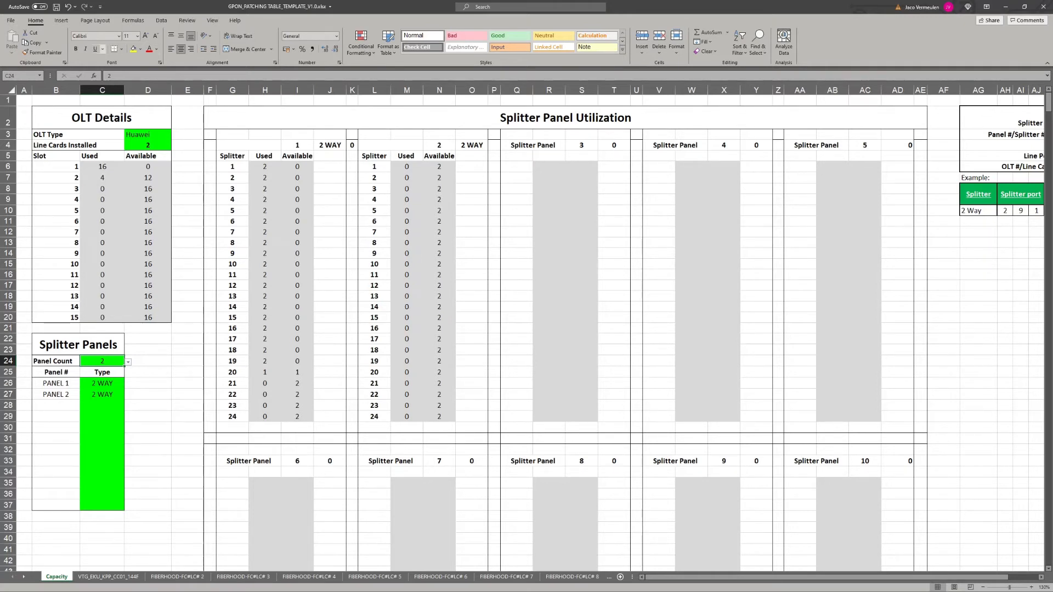
Step: Save the workbook in POP FILES under the new name KLIPPORTJIE POP_PATCHING TABLE_REV0.01, and close it
left_click(10, 20)
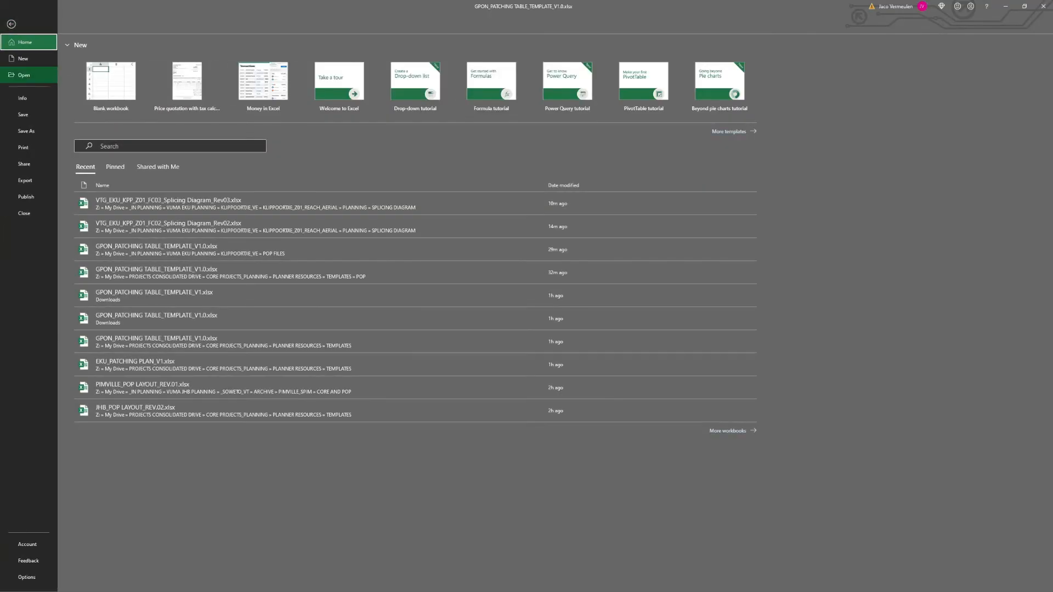
left_click(26, 131)
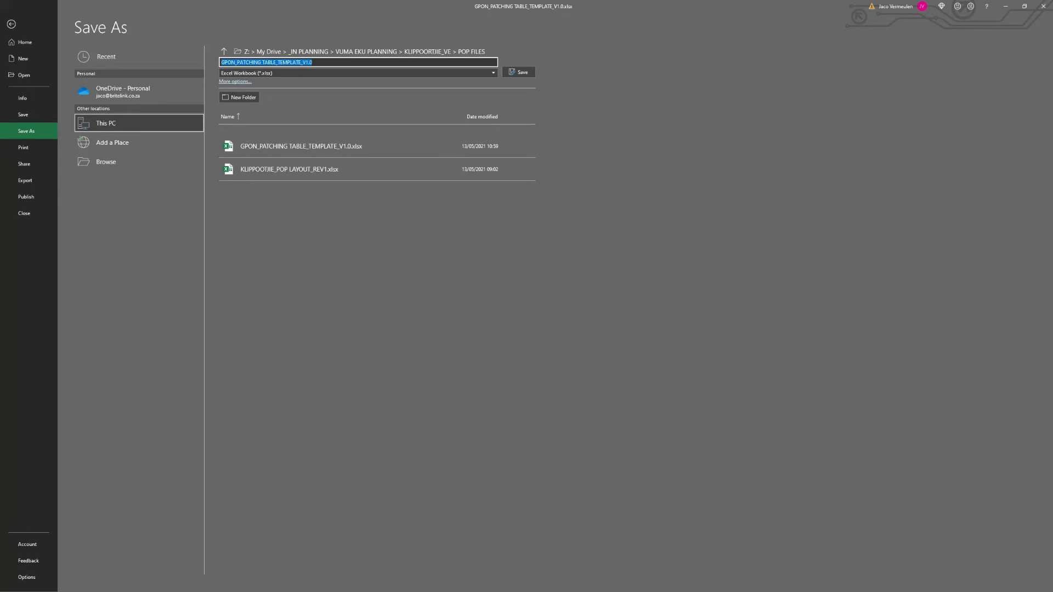
left_click_drag(235, 63, 218, 63)
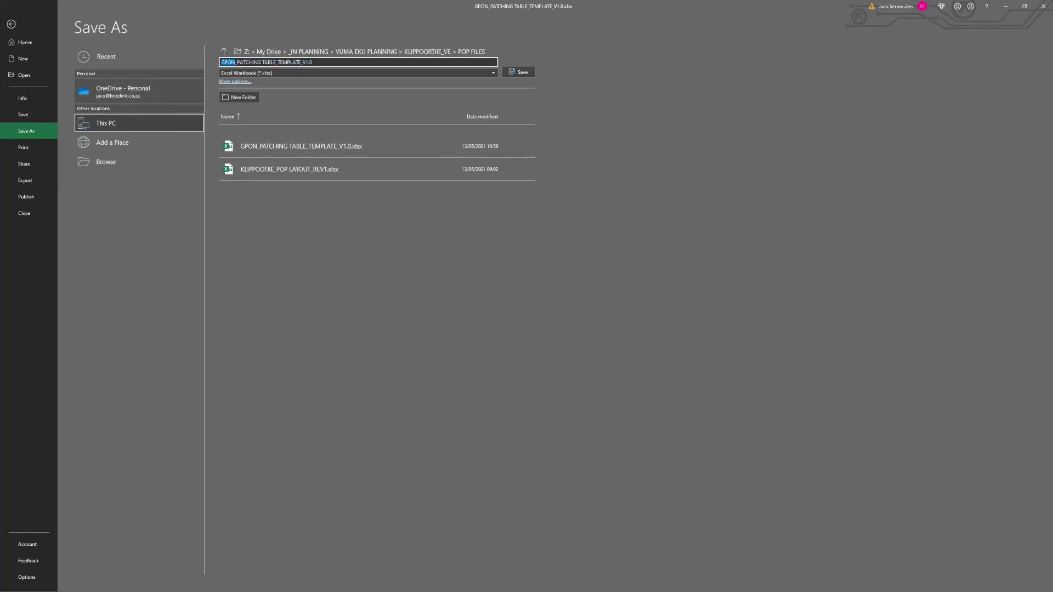
type("KL")
key("BackSpace")
type("IPPORTJIE POP")
key("Delete")
key("Delete")
key("Delete")
key("Delete")
key("Delete")
key("Delete")
key("Delete")
key("Delete")
key("Delete")
key("Delete")
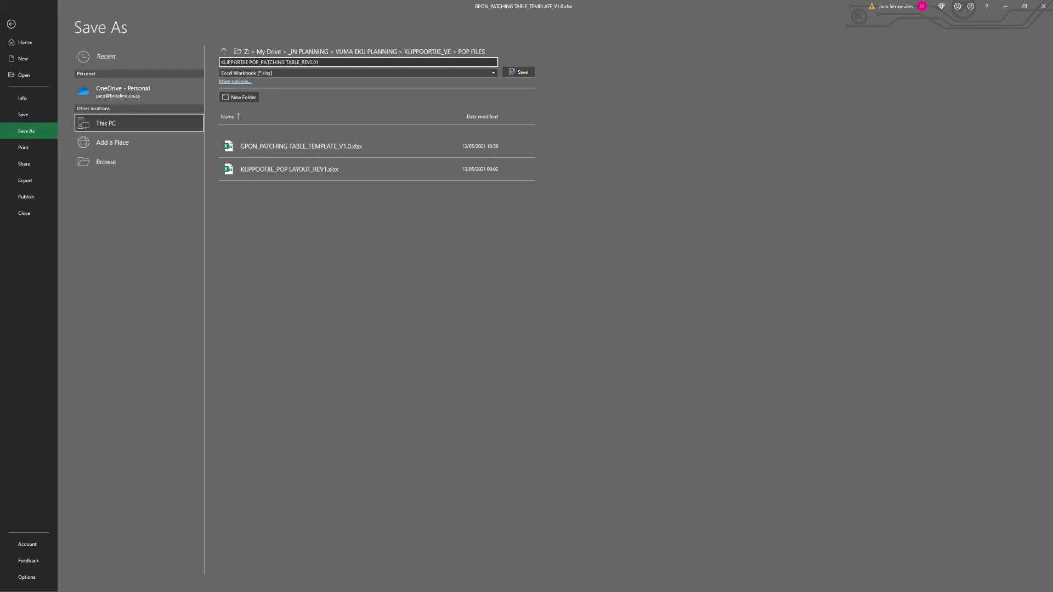
key("Return")
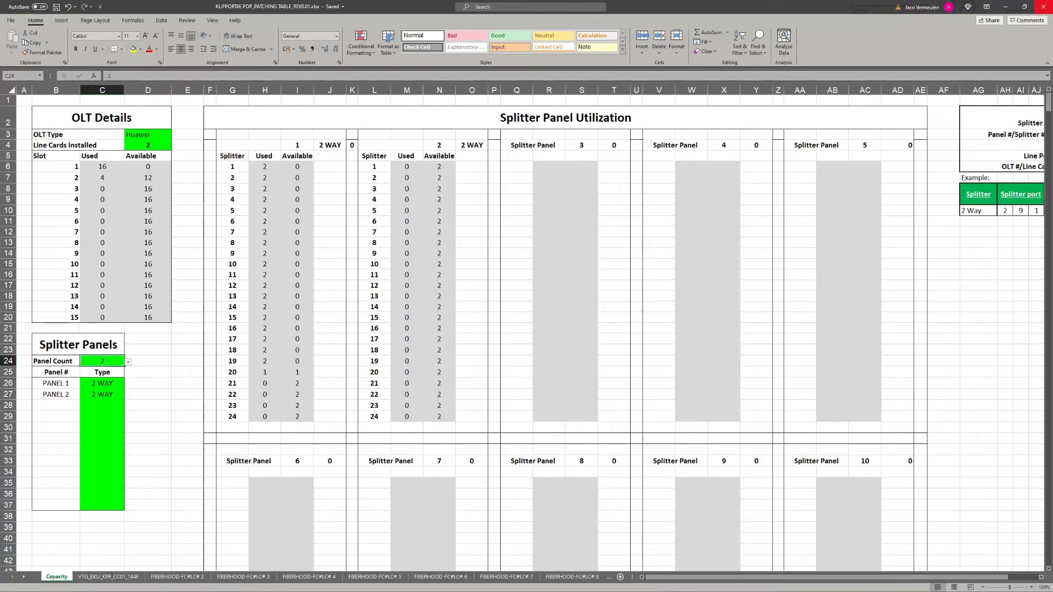
left_click(1043, 7)
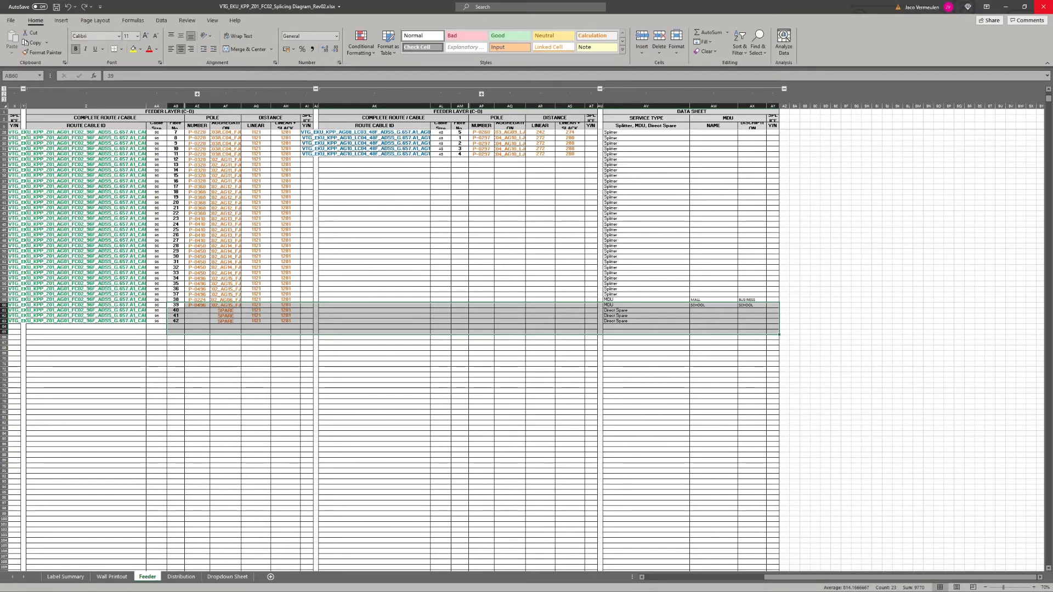
Step: Switch to File Explorer and open the SPLICING DIAGRAM folder under PLANNING in KLIPPOORTJIE_Z02_REACH_AERIAL
key("alt+Tab")
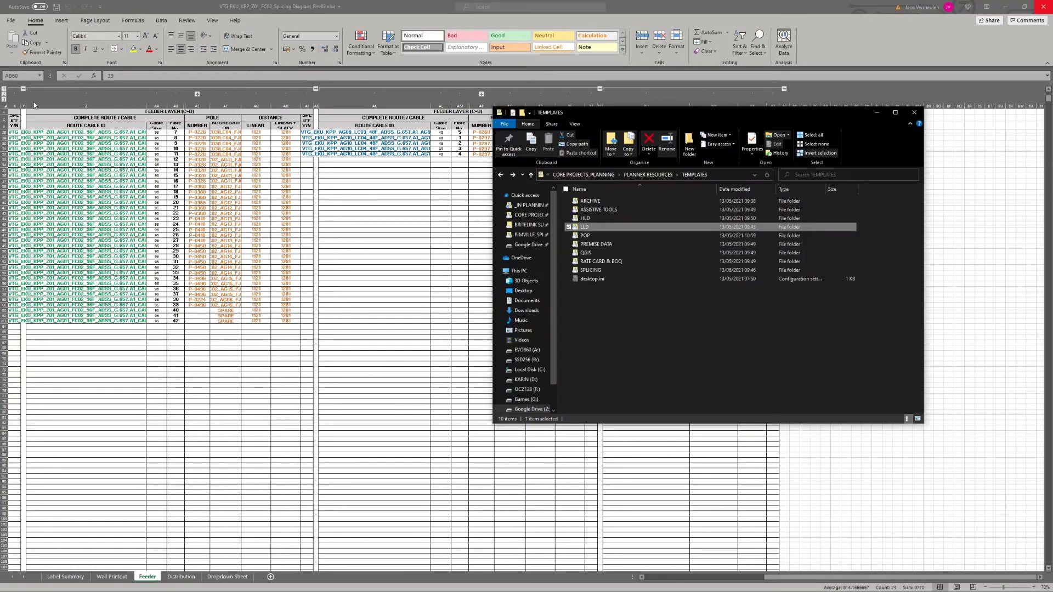
key("alt+Tab")
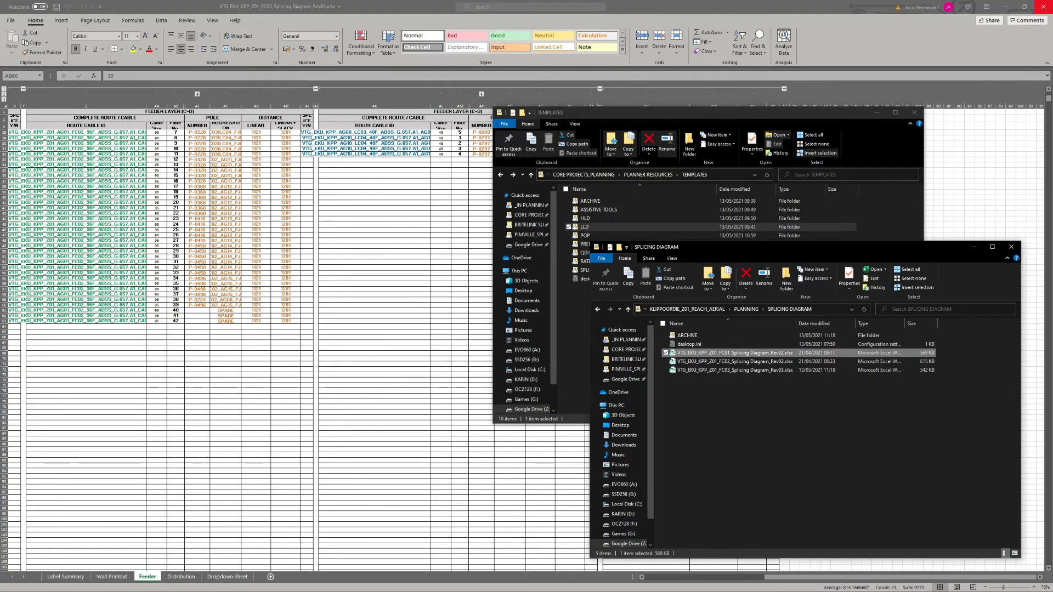
left_click(746, 309)
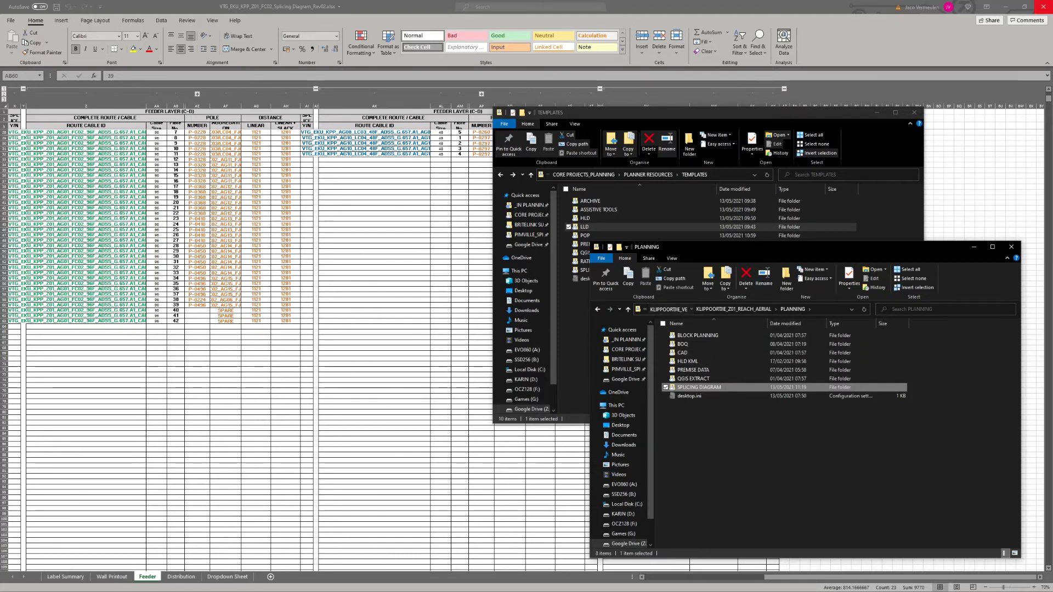
left_click(667, 310)
double_click(715, 353)
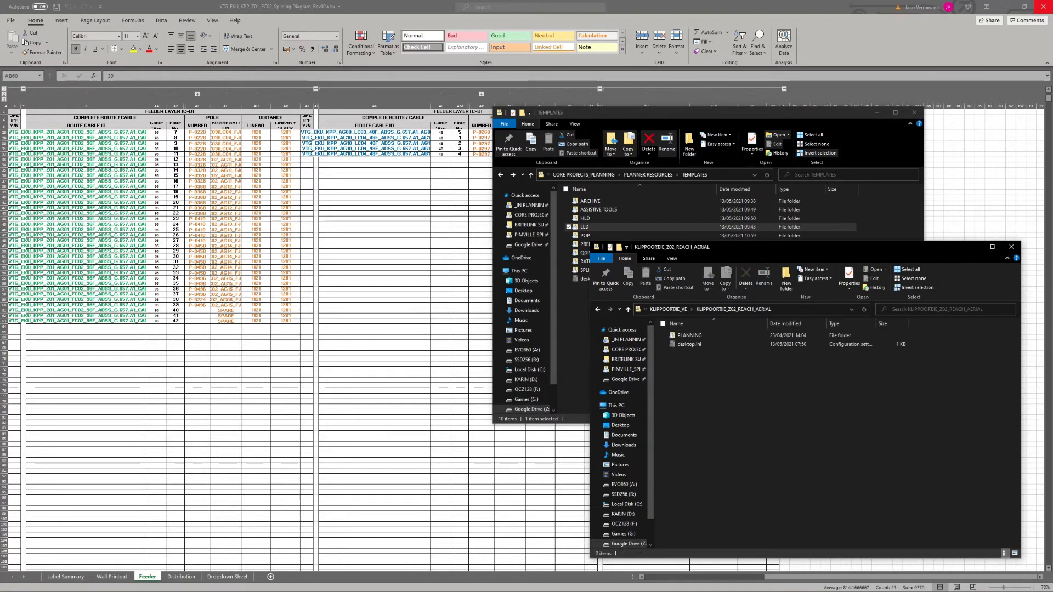
double_click(690, 335)
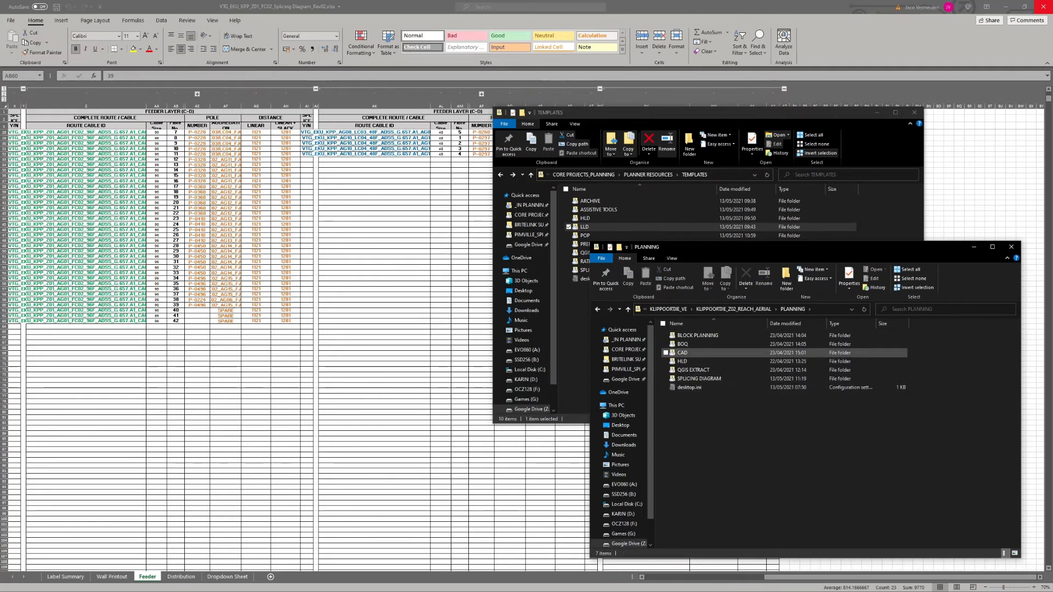
double_click(699, 378)
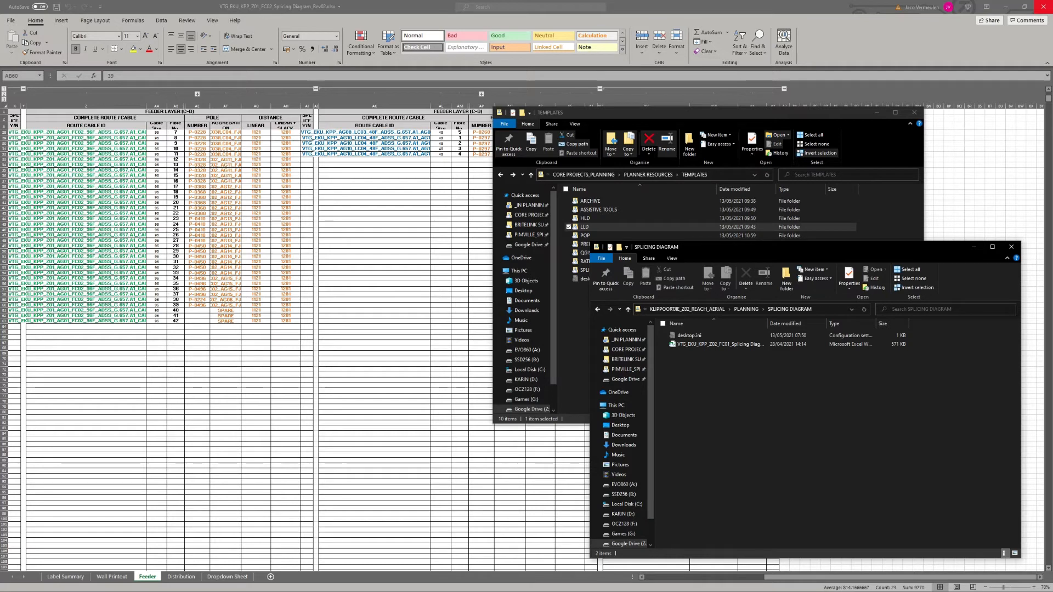
Step: Close the Z01 FC02 splicing diagram and open VTG_EKU_KPP_Z02_FC01_Splicing Diagram_Rev01.xlsx in a maximized Excel window
left_click(720, 344)
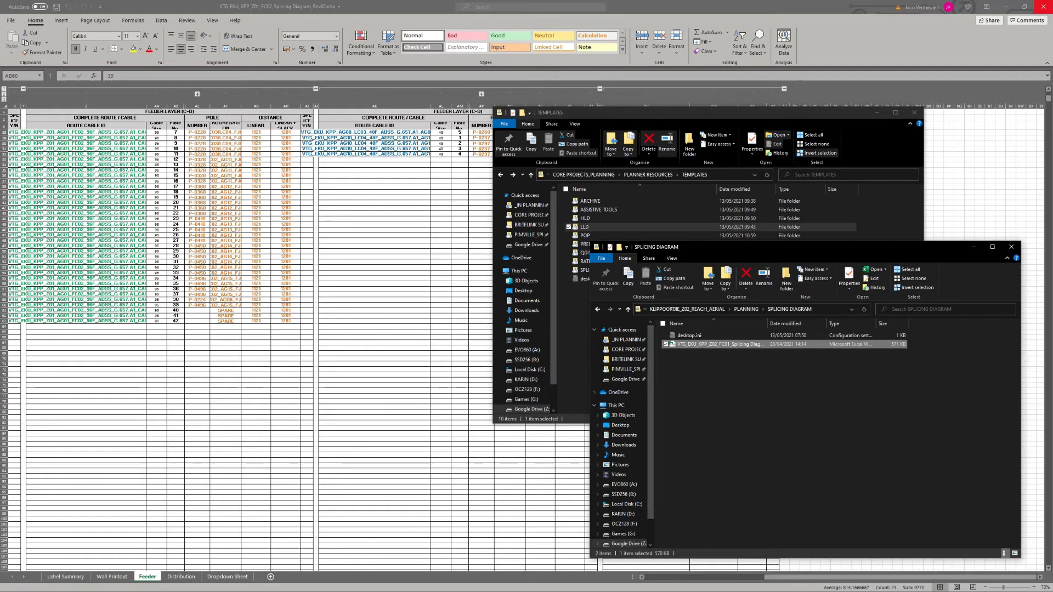
left_click(1043, 6)
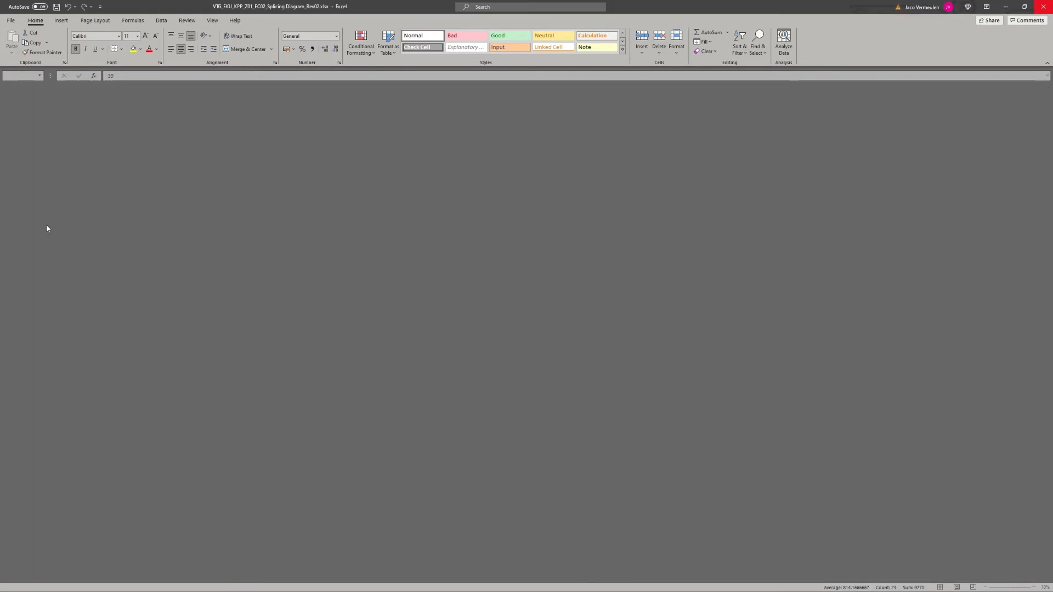
double_click(720, 345)
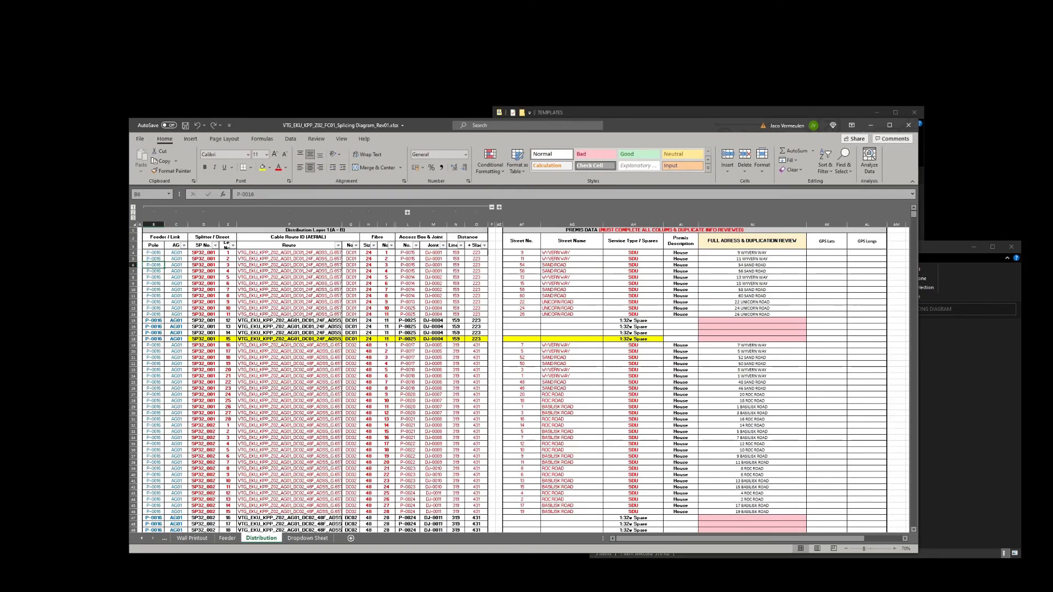
left_click(889, 126)
left_click(392, 294)
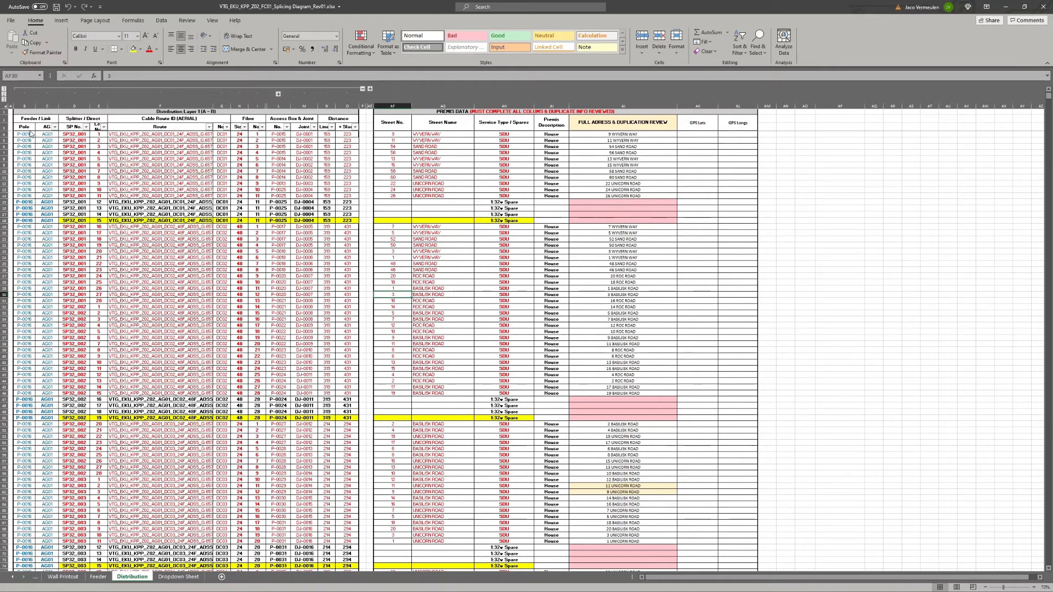
Step: Switch to File Explorer and open the POP FILES folder in KLIPPOORTJIE_VE
key("alt+Tab")
key("alt+Up")
key("alt+Up")
key("alt+Up")
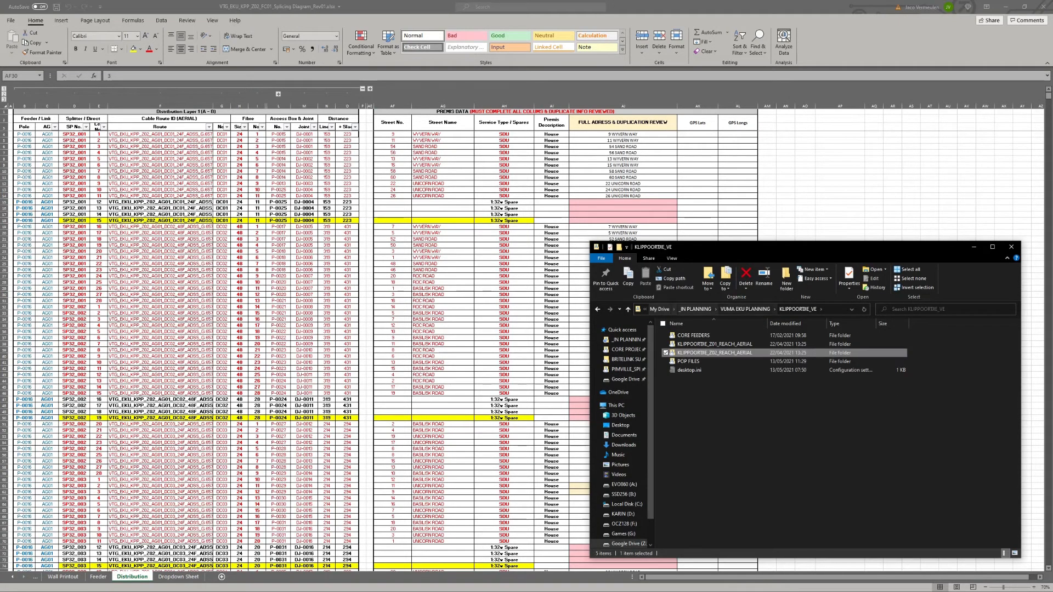
key("Down")
key("Return")
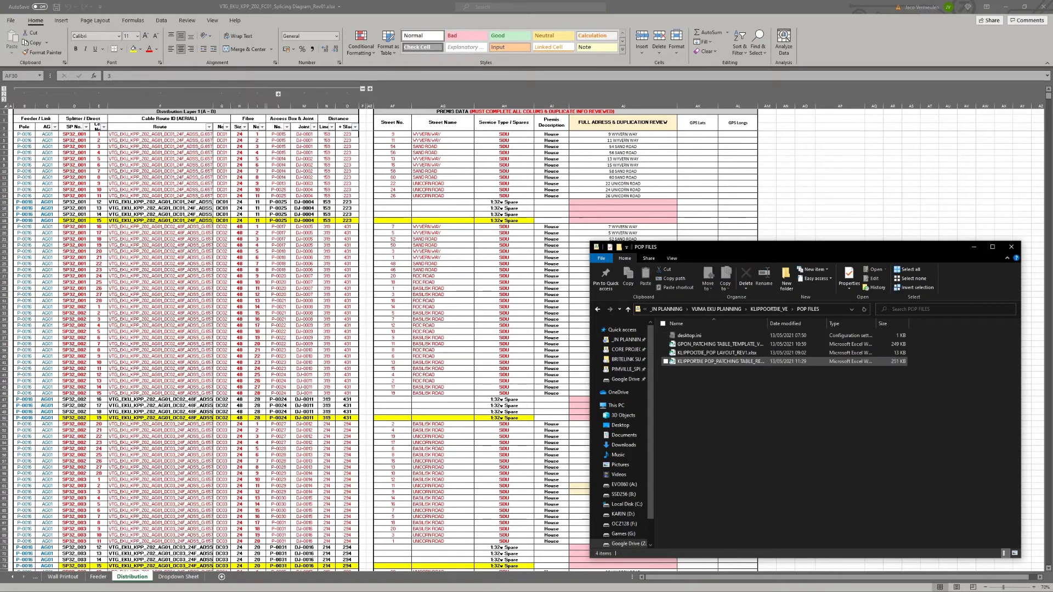
Step: Open the KLIPPORTJIE POP_PATCHING TABLE_REV0.01 workbook from POP FILES and return to the Z02 FC01 splicing diagram
key("Down")
key("Down")
key("Down")
key("Down")
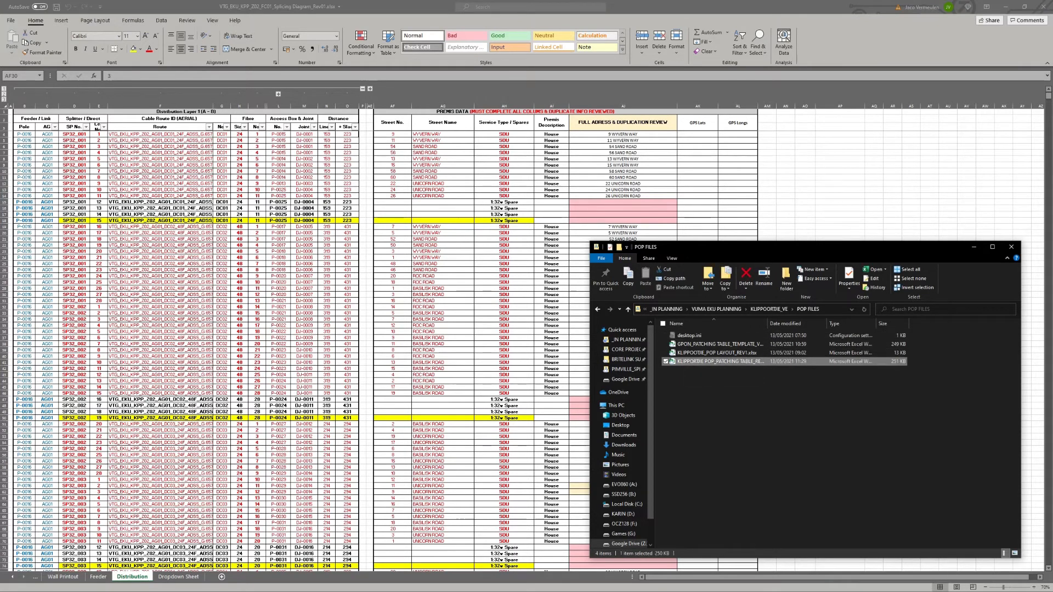
key("alt+Tab")
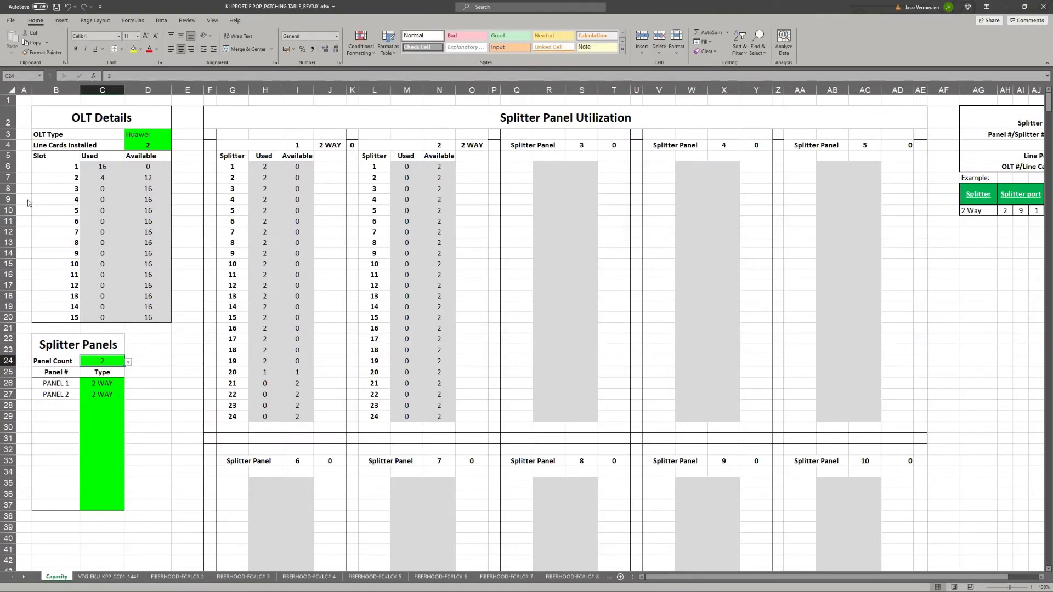
key("alt+Tab")
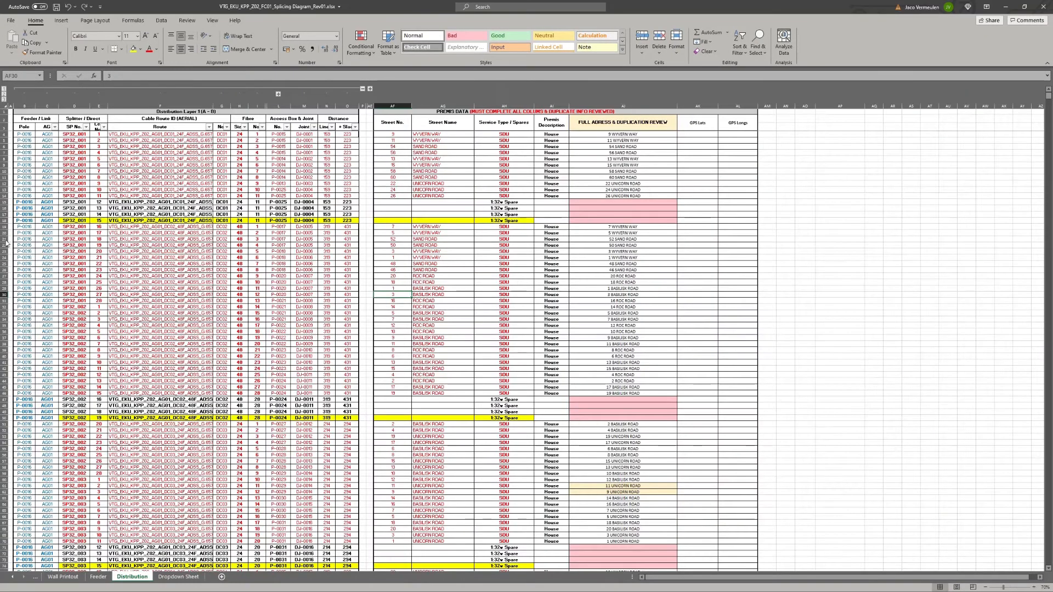
Step: Examine the premises rows on the Distribution sheet and the core route, feeder and data sheet columns on the Feeder sheet
left_click(443, 412)
scroll(442, 412, "down", 20)
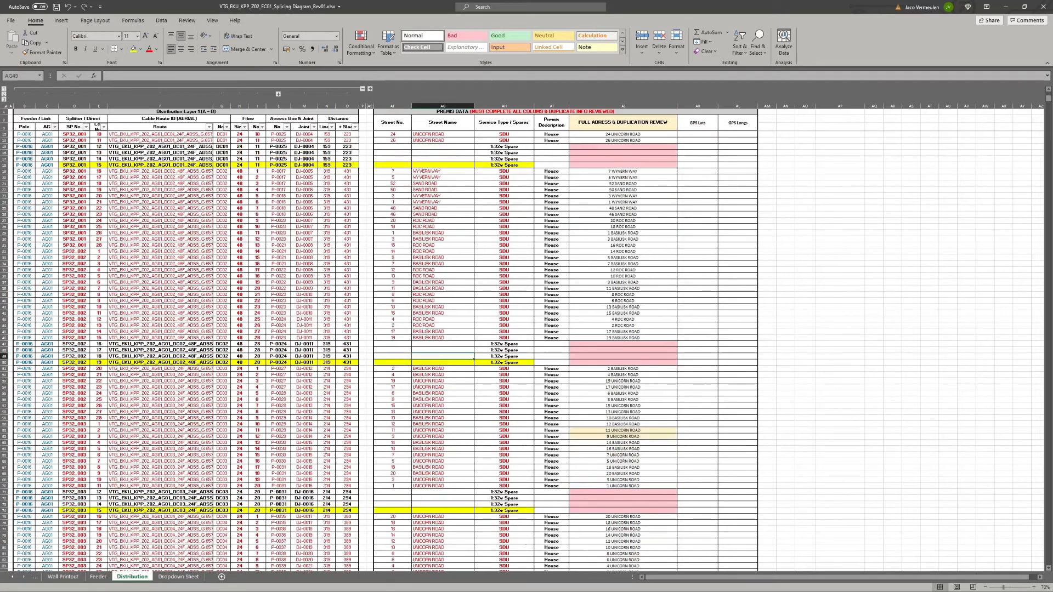
scroll(443, 411, "up", 20)
key("ctrl+Page_Up")
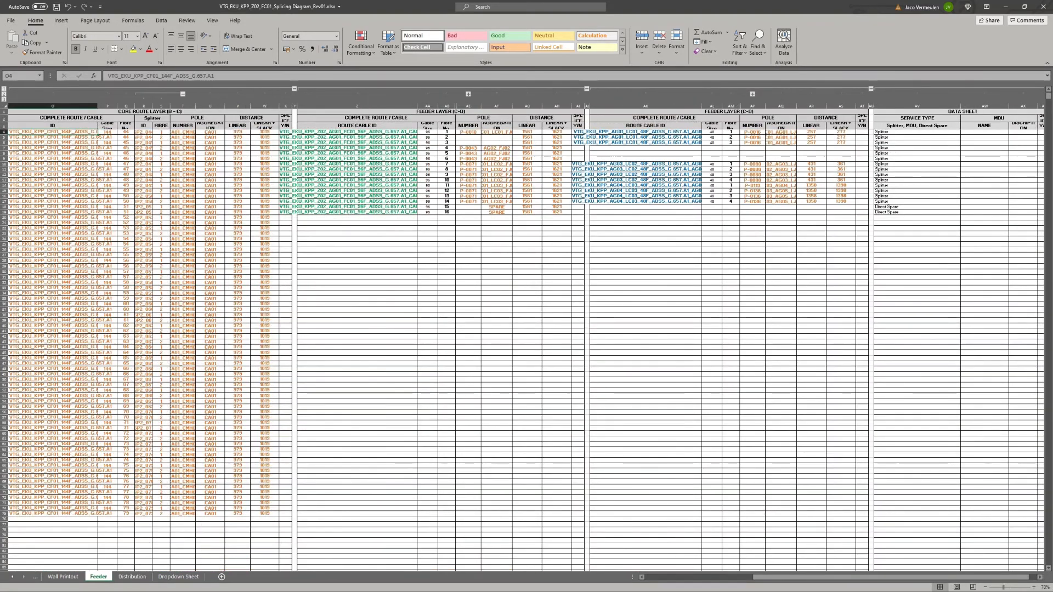
left_click(985, 191)
key("Right")
key("Right")
key("Right")
key("Right")
key("Right")
key("Right")
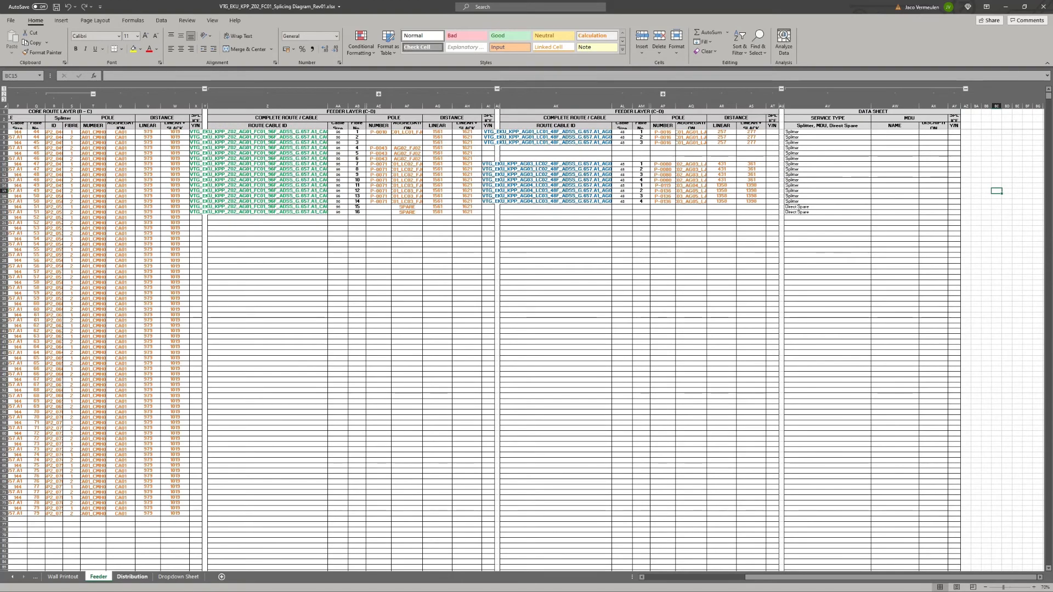
left_click(71, 481)
key("Left")
key("Left")
key("Left")
key("Left")
key("Left")
key("Left")
key("Left")
key("Left")
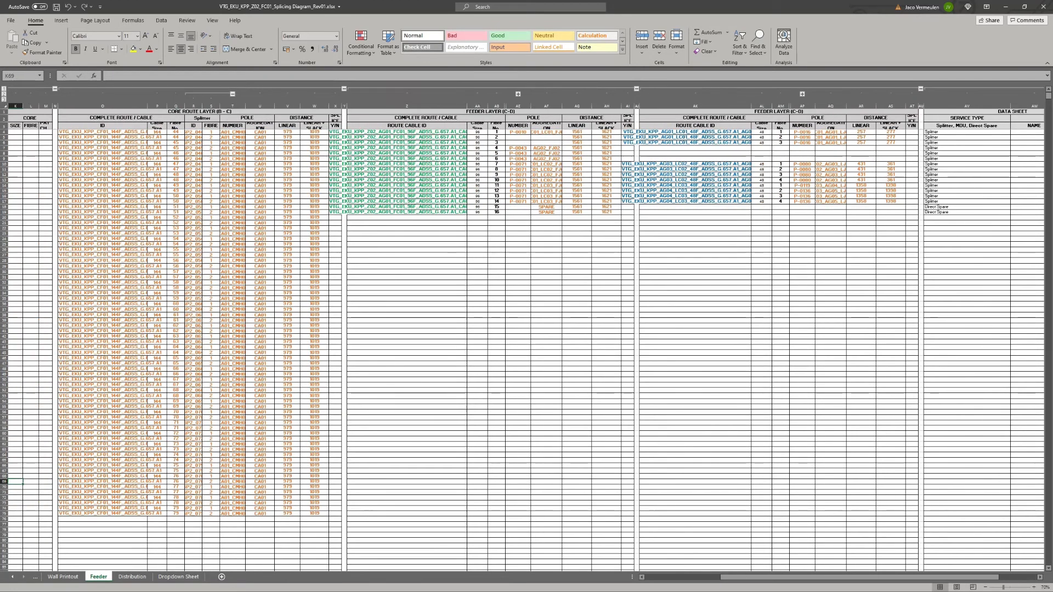
left_click(102, 465)
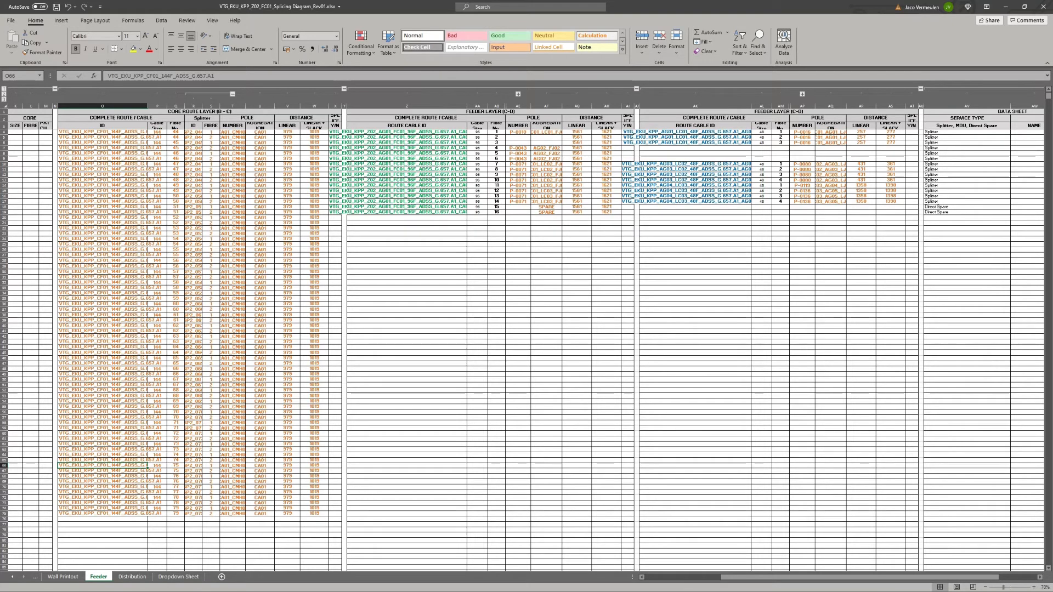
Step: Check the SP32 splitter numbers on the Distribution sheet from the first row down to the last filled row
left_click(132, 577)
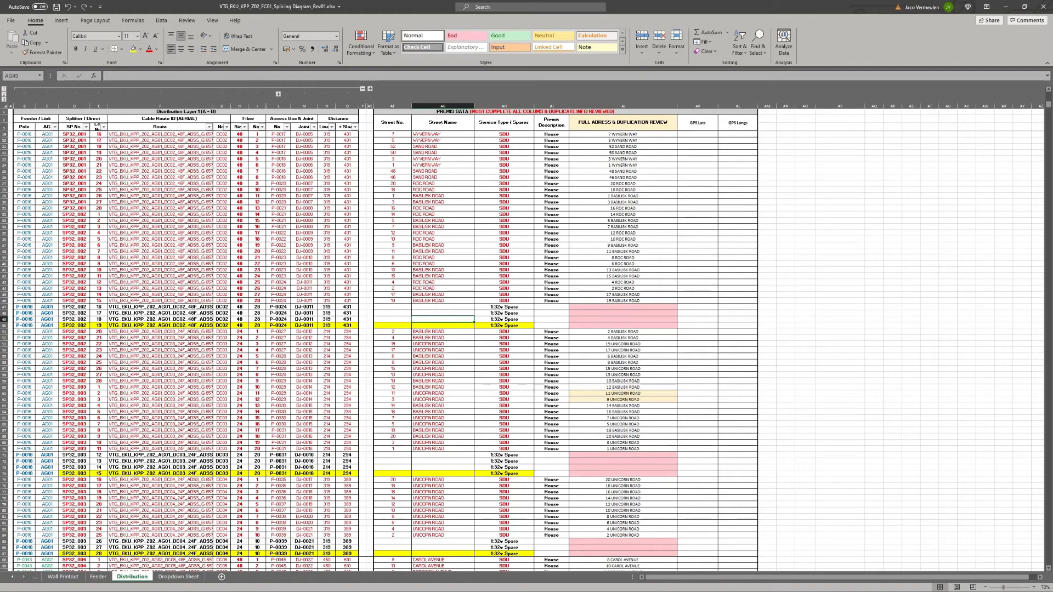
left_click(160, 344)
left_click(99, 344)
left_click(74, 344)
left_click(99, 343)
left_click(74, 368)
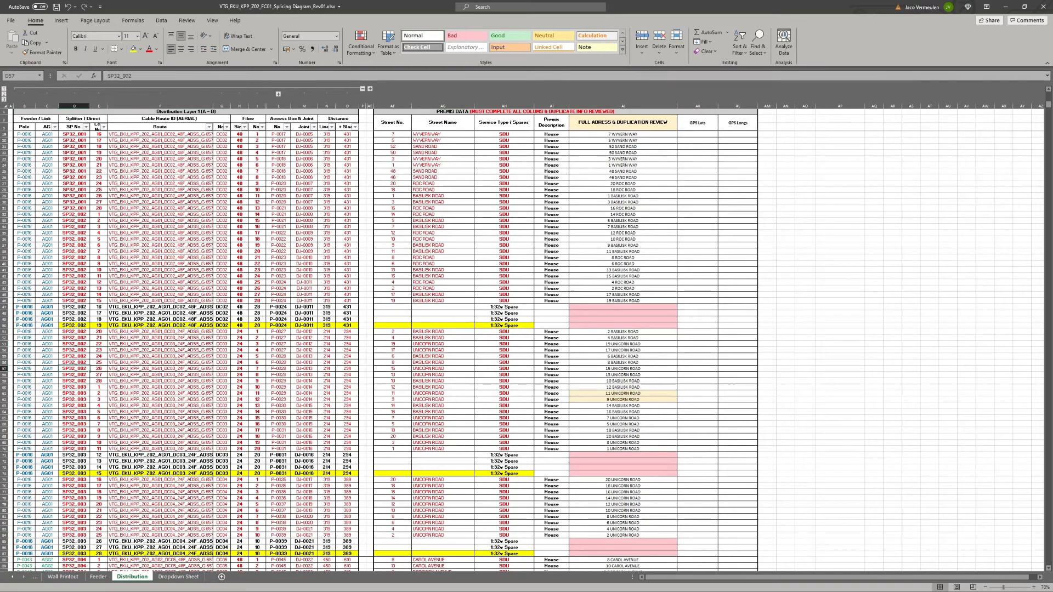
key("ctrl+Up")
key("Down")
key("Down")
key("Down")
key("Down")
key("Down")
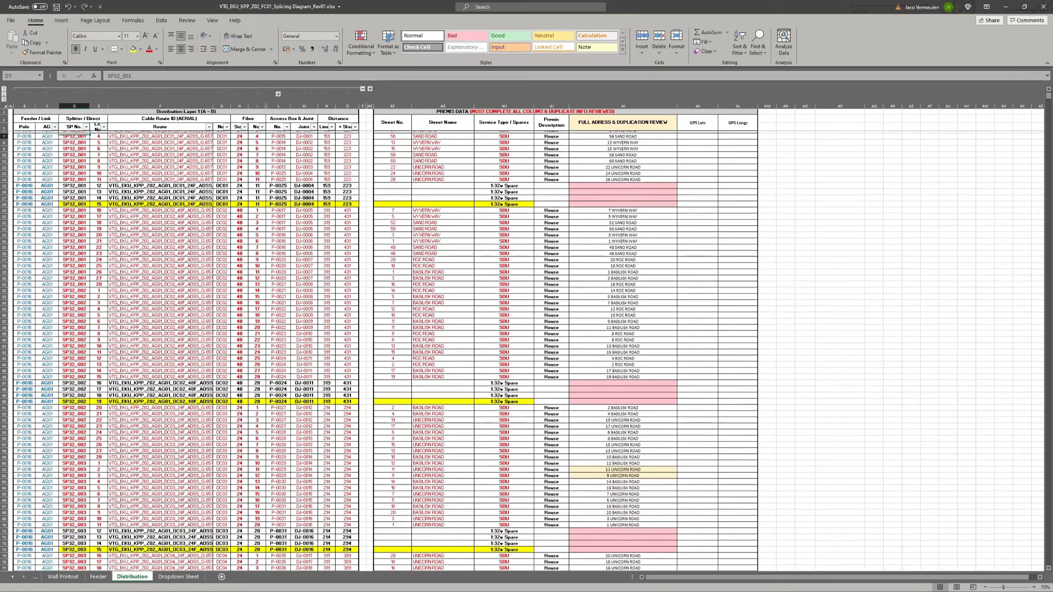
key("Down")
key("Down")
key("Down")
key("Down")
key("Down")
key("Down")
key("Down")
key("Down")
key("Down")
key("Down")
key("Down")
key("Down")
key("Down")
key("Down")
key("Down")
key("Down")
key("Down")
key("Down")
key("Down")
key("Down")
key("ctrl+Down")
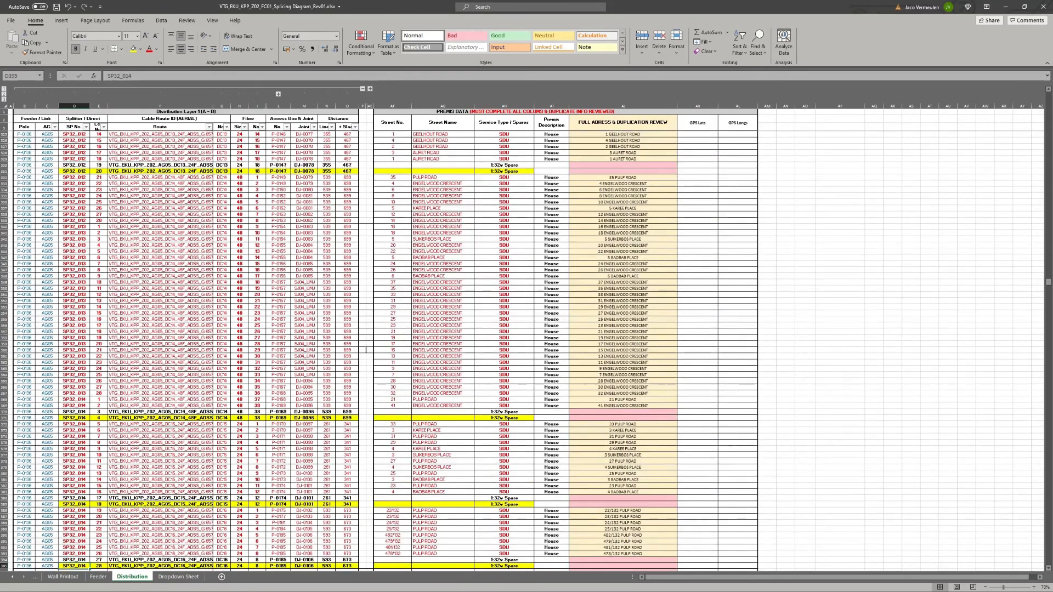
key("ctrl+Down")
key("ctrl+Up")
key("ctrl+Up")
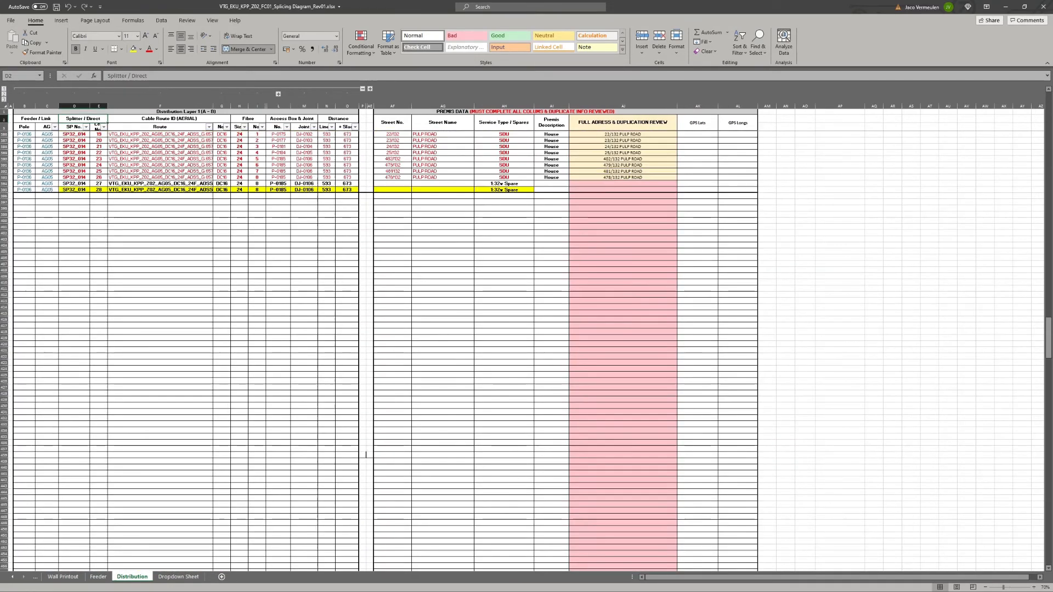
scroll(366, 454, "up", 6)
left_click(74, 294)
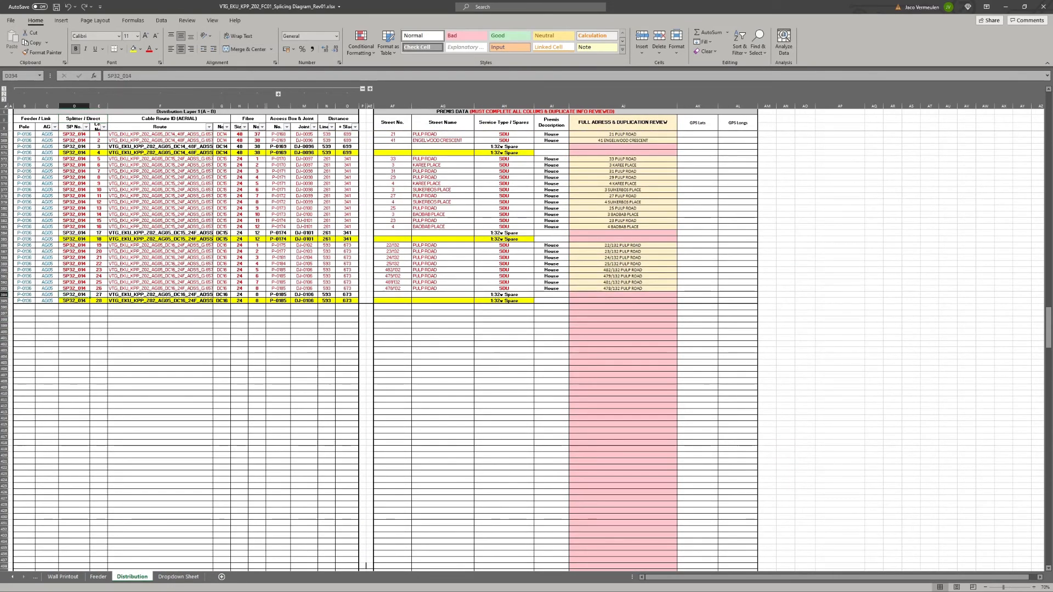
left_click(74, 289)
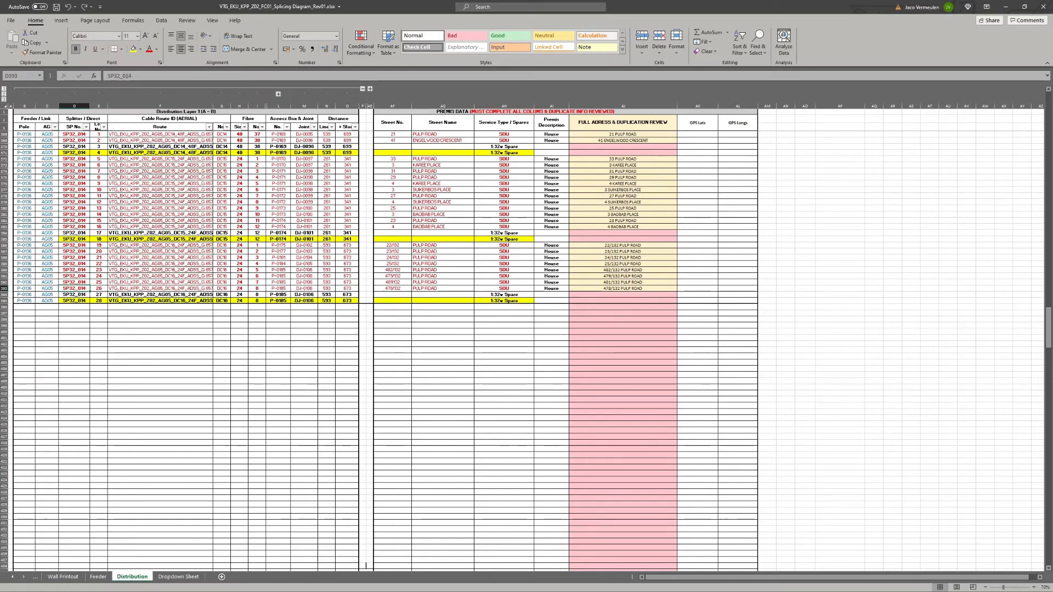
Step: On the Feeder sheet, enter SP32_001 as the first MDU name in data sheet cell AW4
left_click(98, 577)
scroll(526, 329, "right", 1)
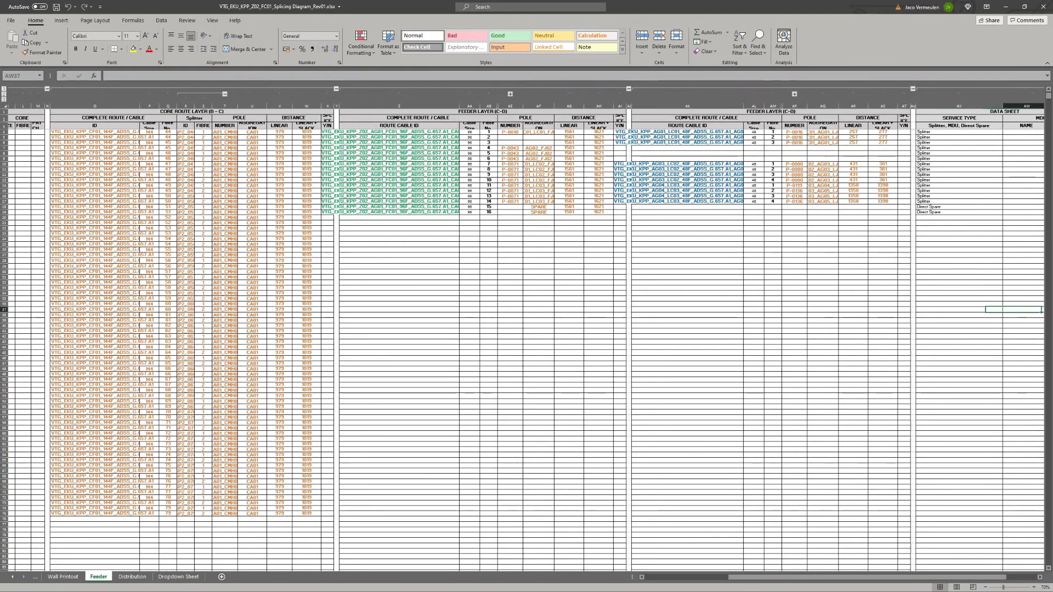
key("Right")
key("Right")
key("Right")
key("Right")
key("Right")
key("Right")
left_click(894, 133)
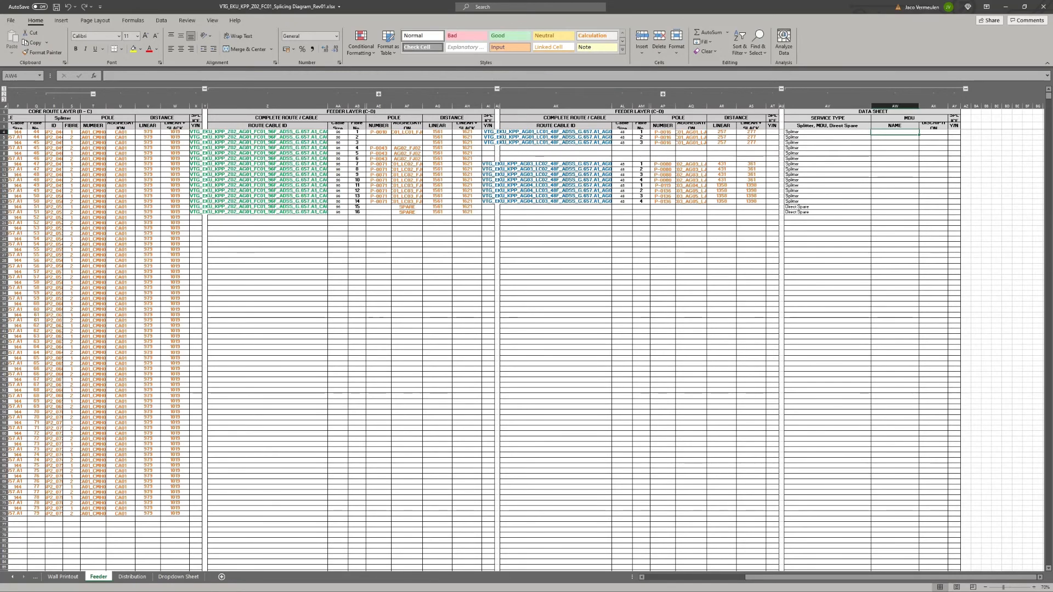
scroll(526, 329, "up", 6)
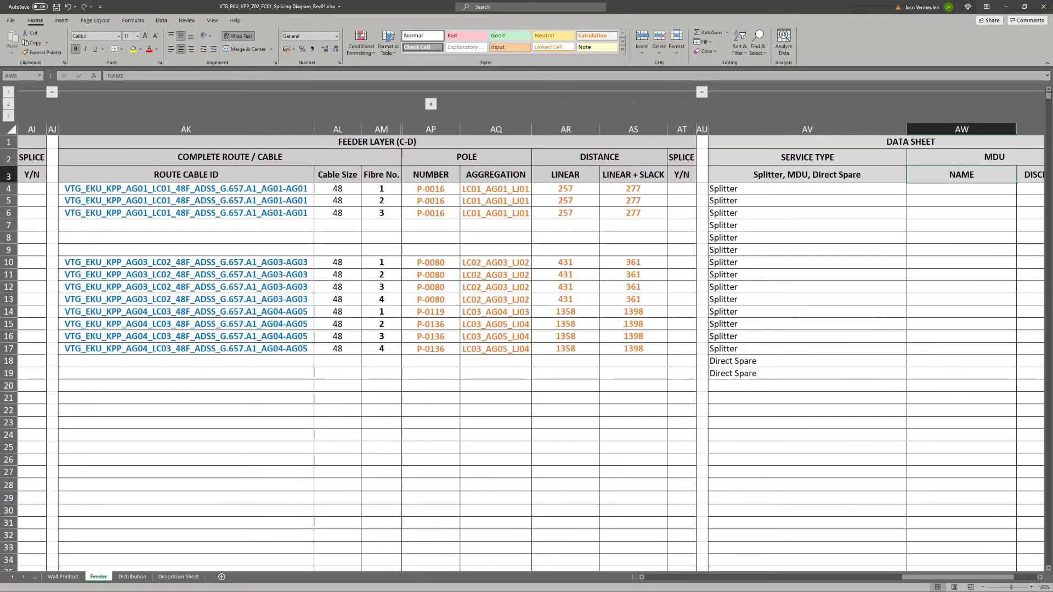
type("SO")
key("BackSpace")
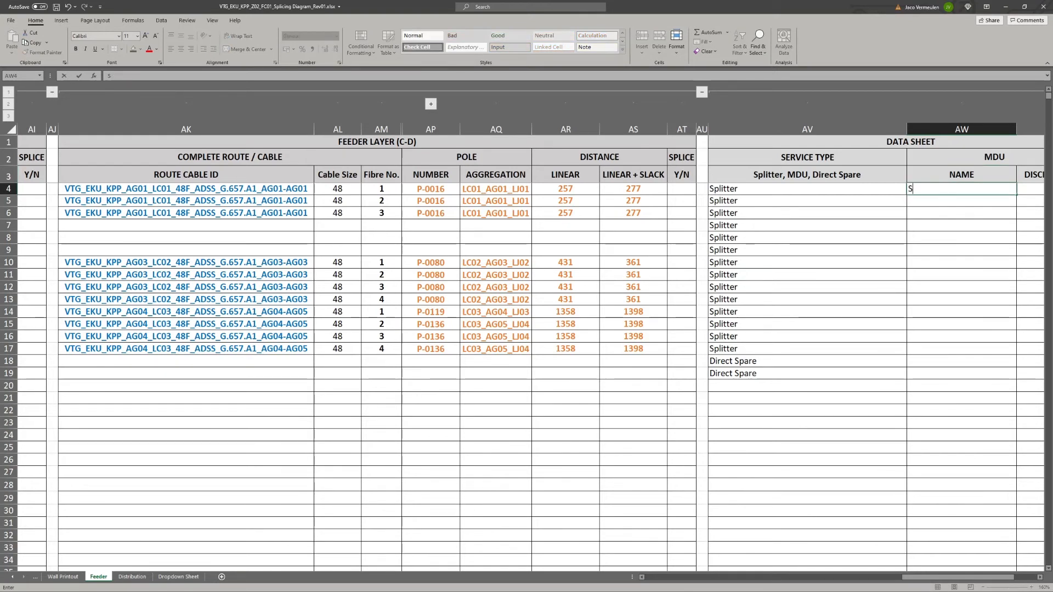
type("P32_00")
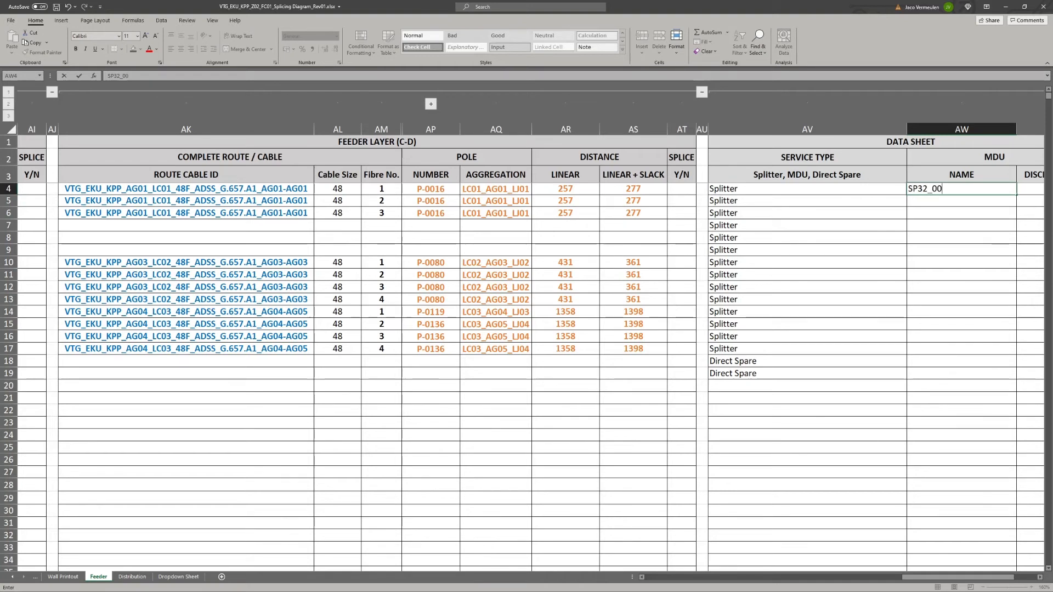
type("1")
key("ctrl+Return")
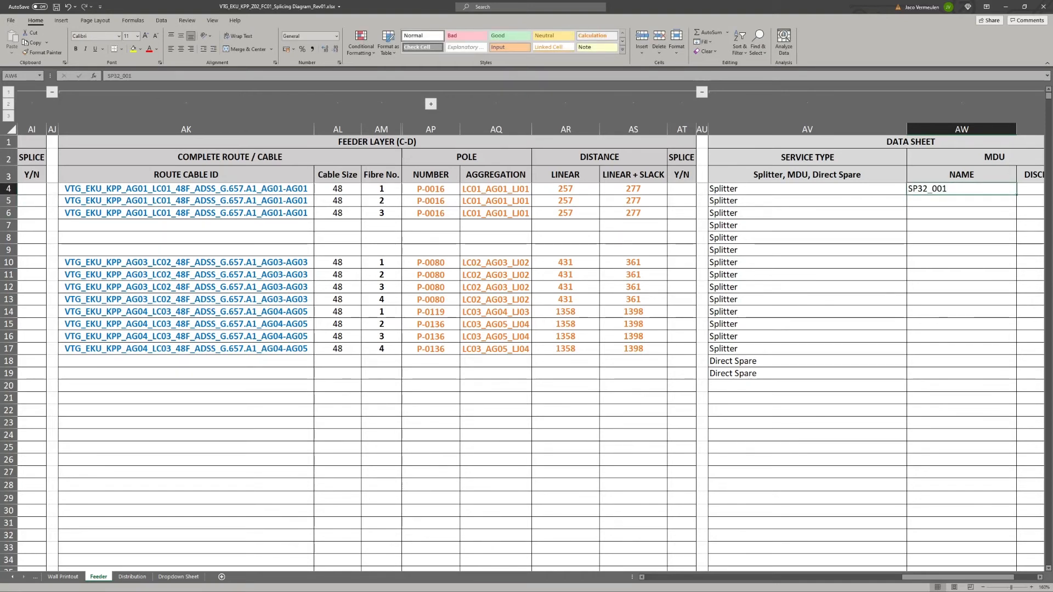
Step: Fill the splitter name series down to SP32_014 in AW17 and copy Direct Spare into AW18:AW19
left_click_drag(1016, 195, 1016, 349)
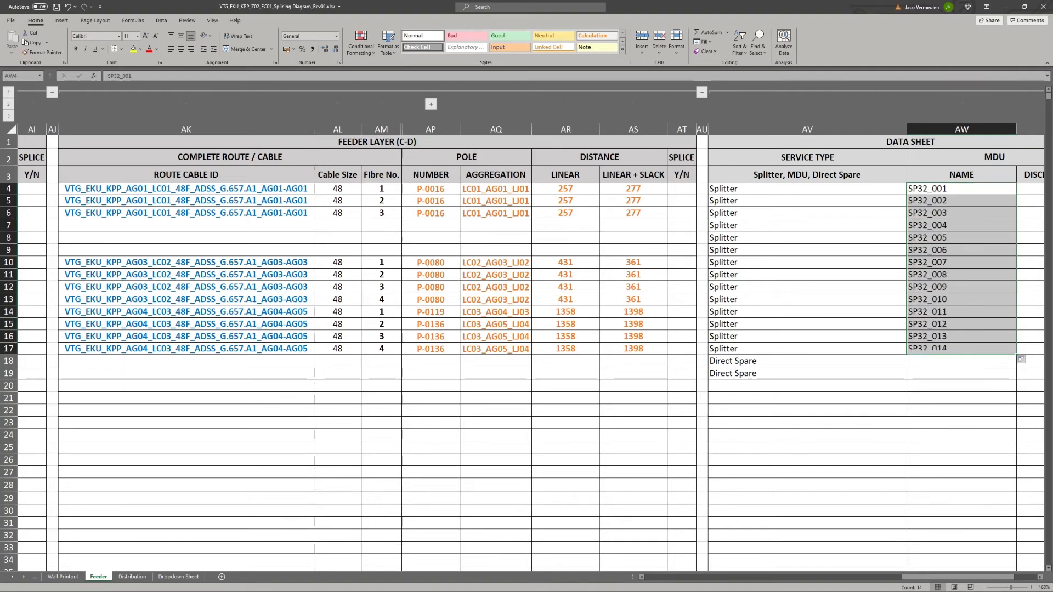
left_click(834, 360)
key("ctrl+c")
left_click_drag(955, 362, 954, 373)
key("ctrl+v")
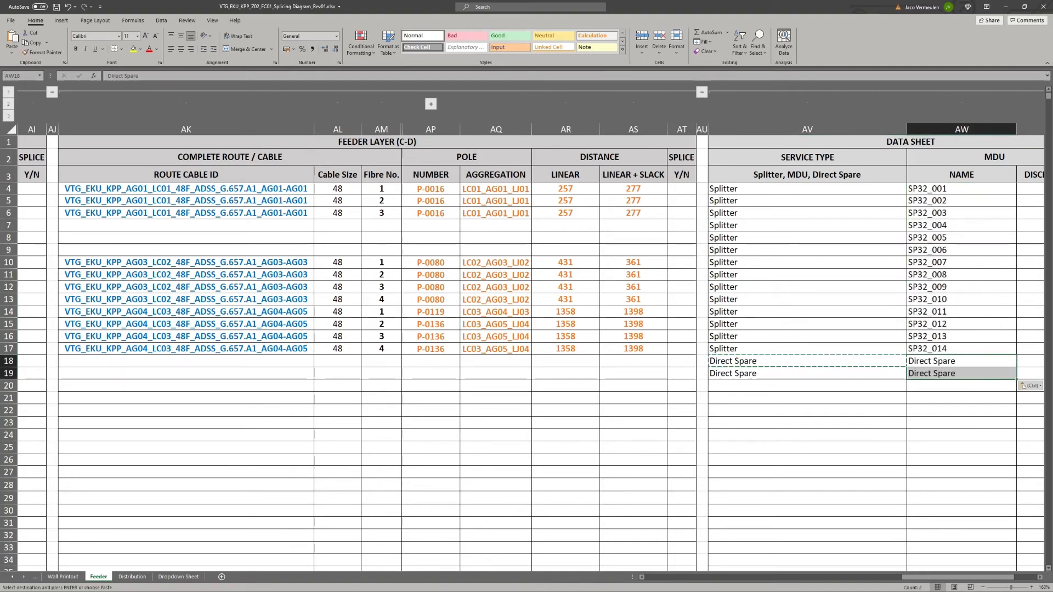
Step: Merge and center the empty cells BA4:BA5 beside the data sheet
key("Right")
key("Right")
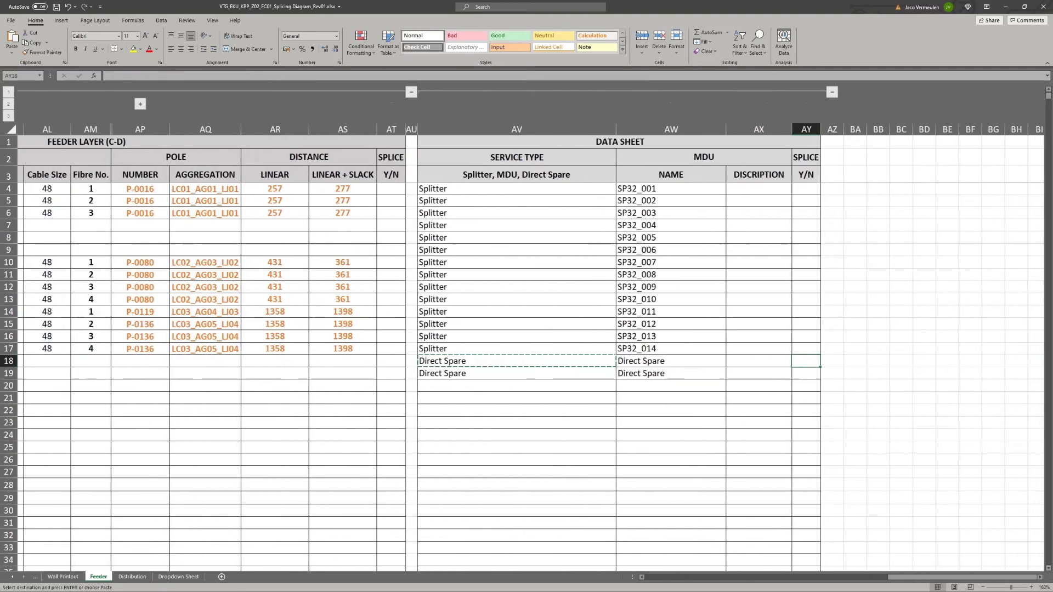
left_click(826, 189)
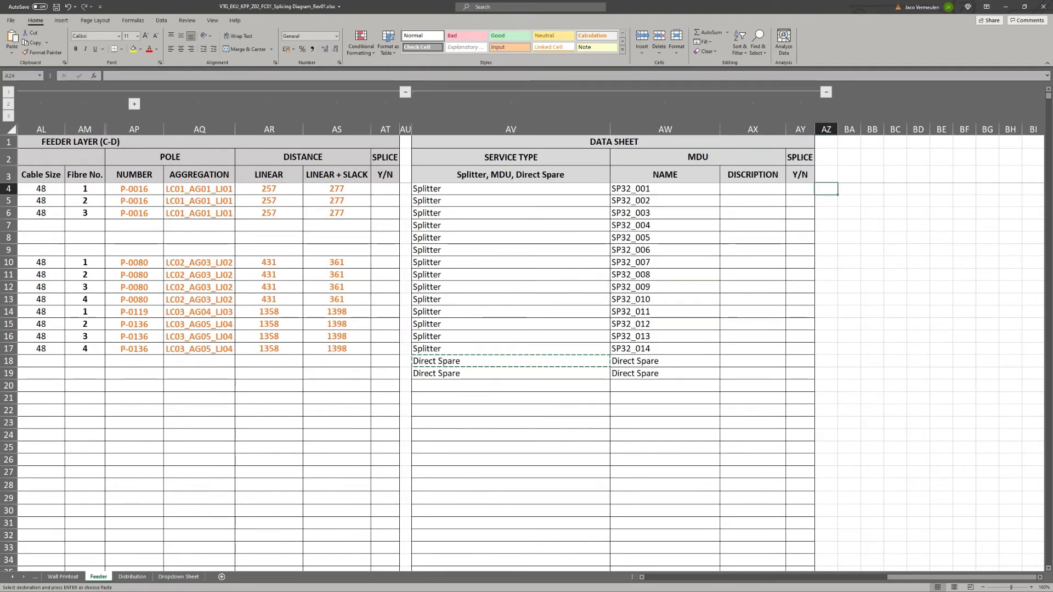
left_click_drag(848, 188, 848, 200)
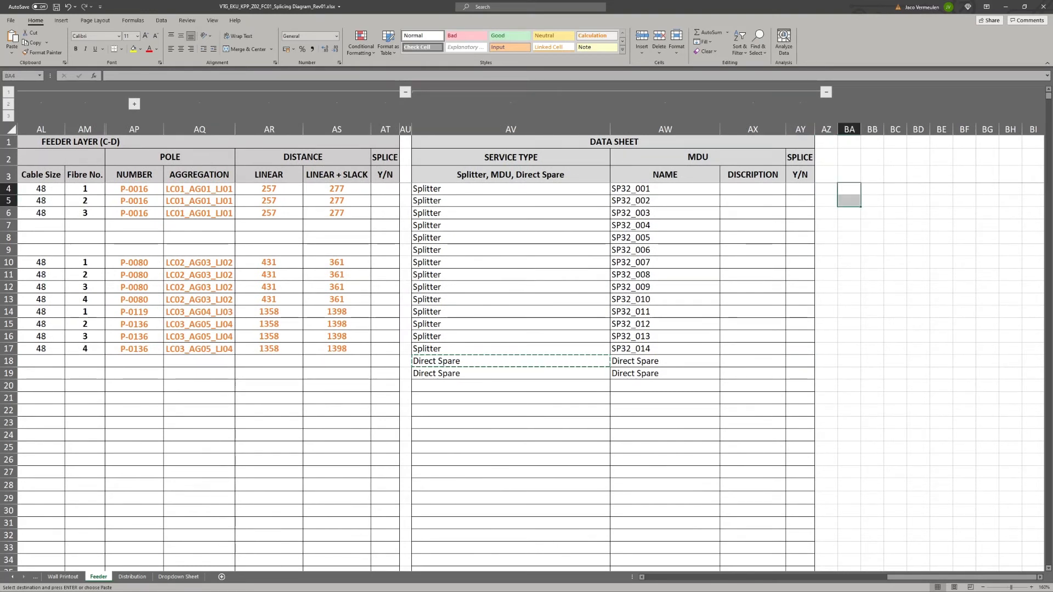
left_click(248, 49)
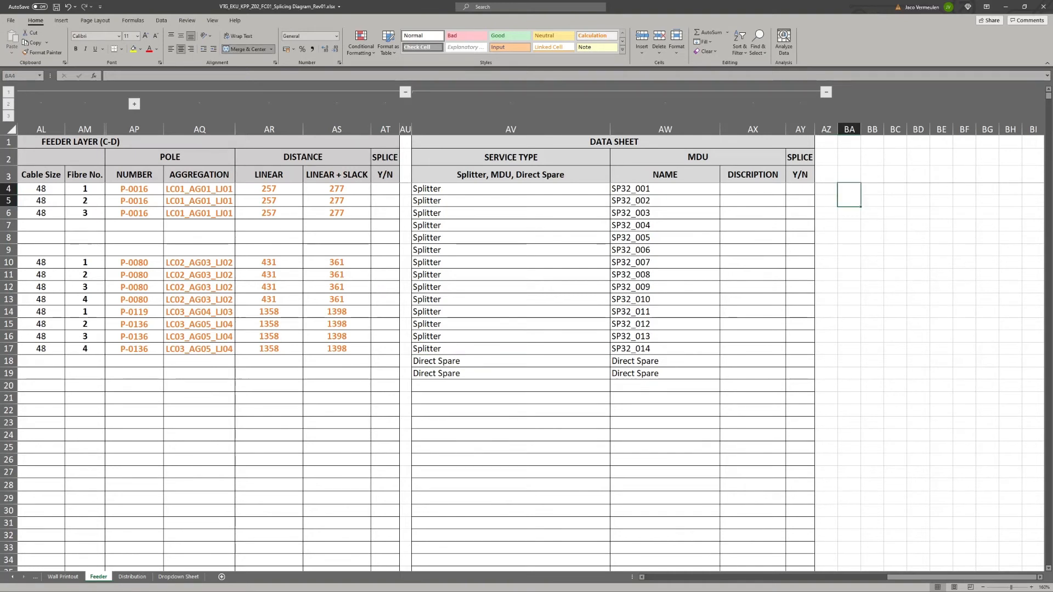
Step: In merged cell BA4, enter a formula joining the names in AW4 and AW5 with " & " between them
left_click(665, 189)
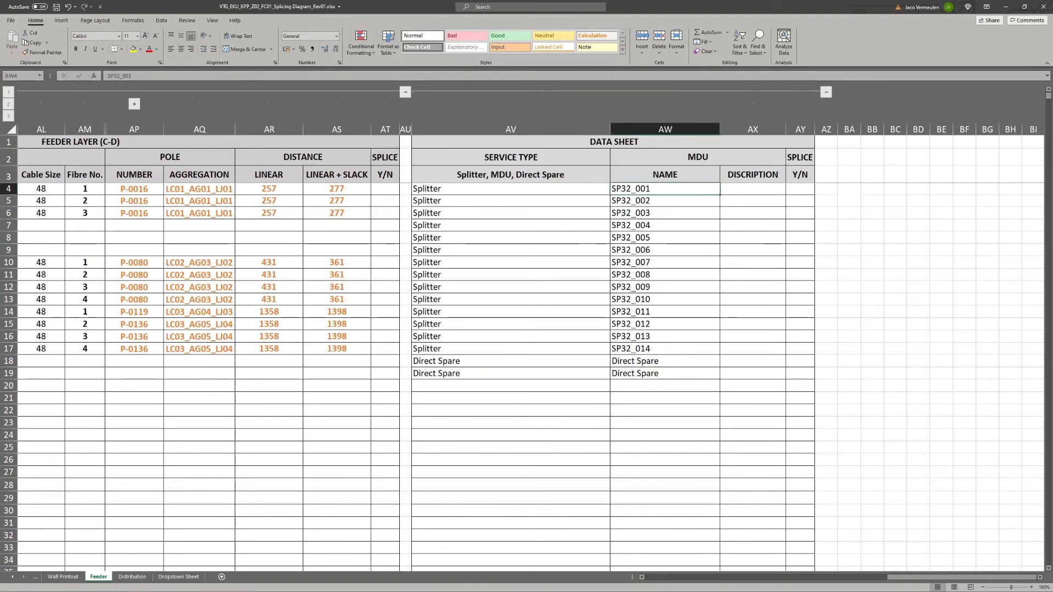
left_click(849, 195)
type("=")
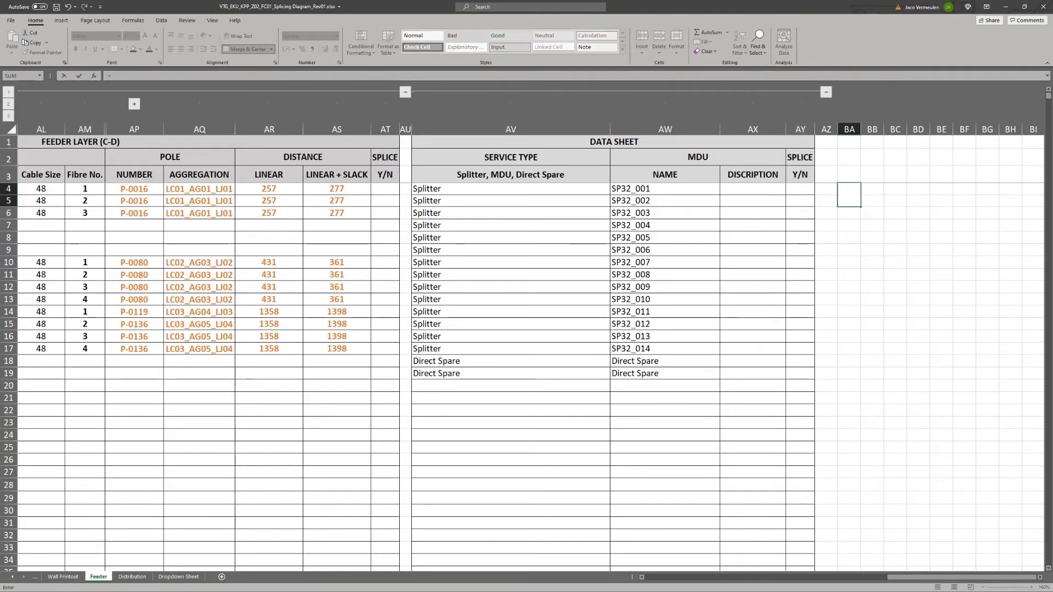
left_click(664, 188)
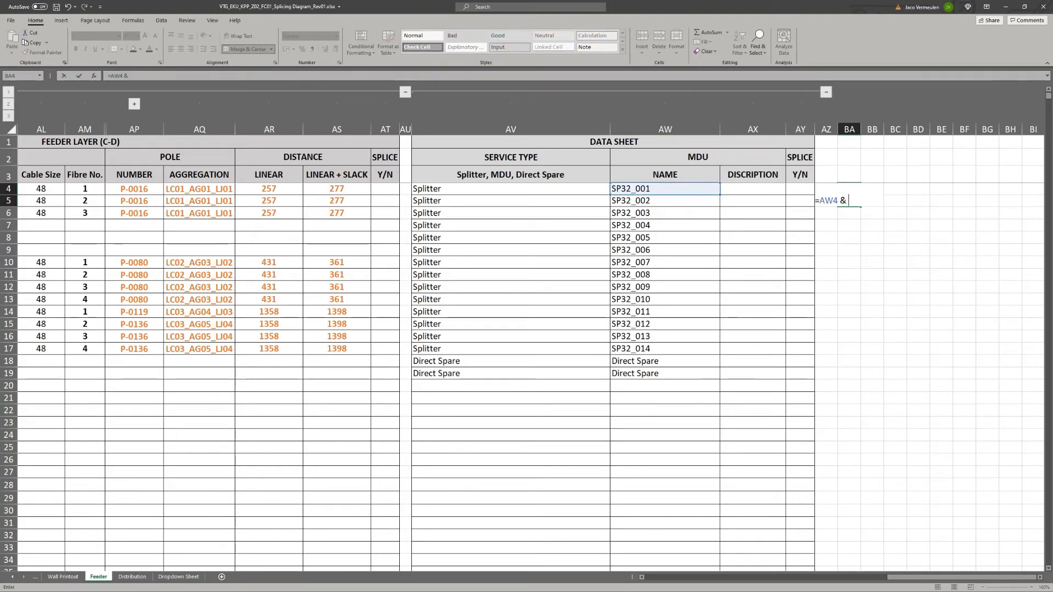
type("& \" & \" &")
left_click(664, 201)
key("Return")
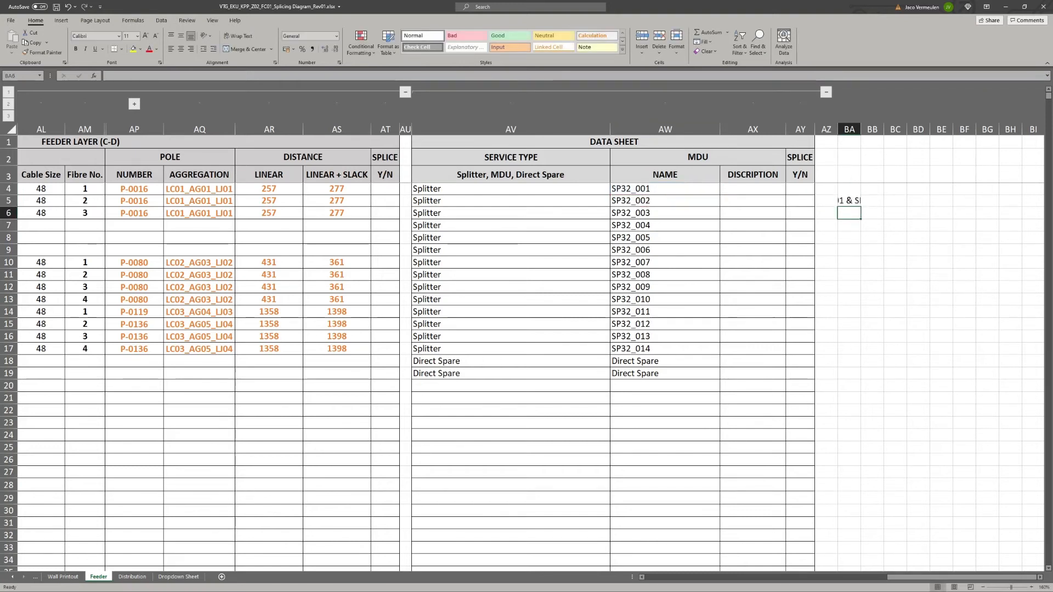
Step: Fill the joining formula down to row 19 and paste its results as values into column BB from BB4
key("Up")
left_click_drag(860, 206, 861, 380)
key("ctrl+c")
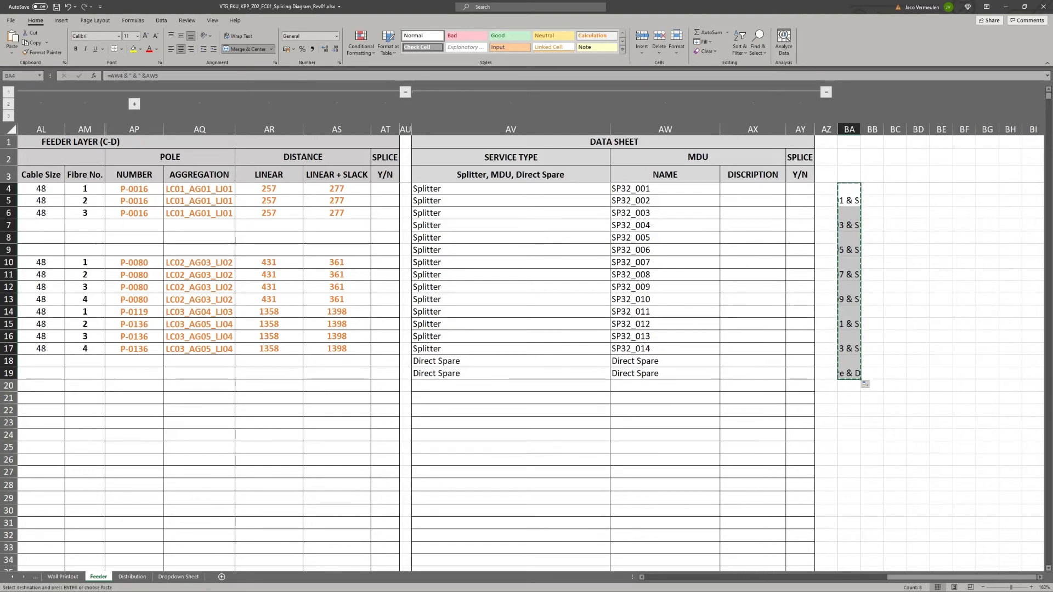
right_click(871, 190)
left_click(910, 232)
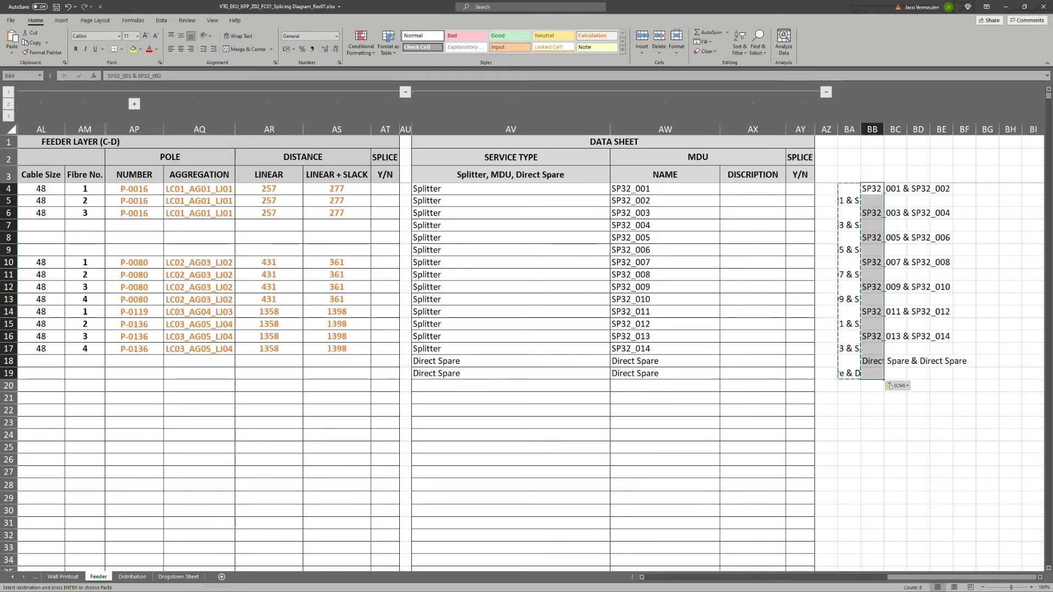
Step: Remove the duplicate entries from the pasted name pairs in BB4:BB19, limiting the removal to the current selection
left_click(161, 20)
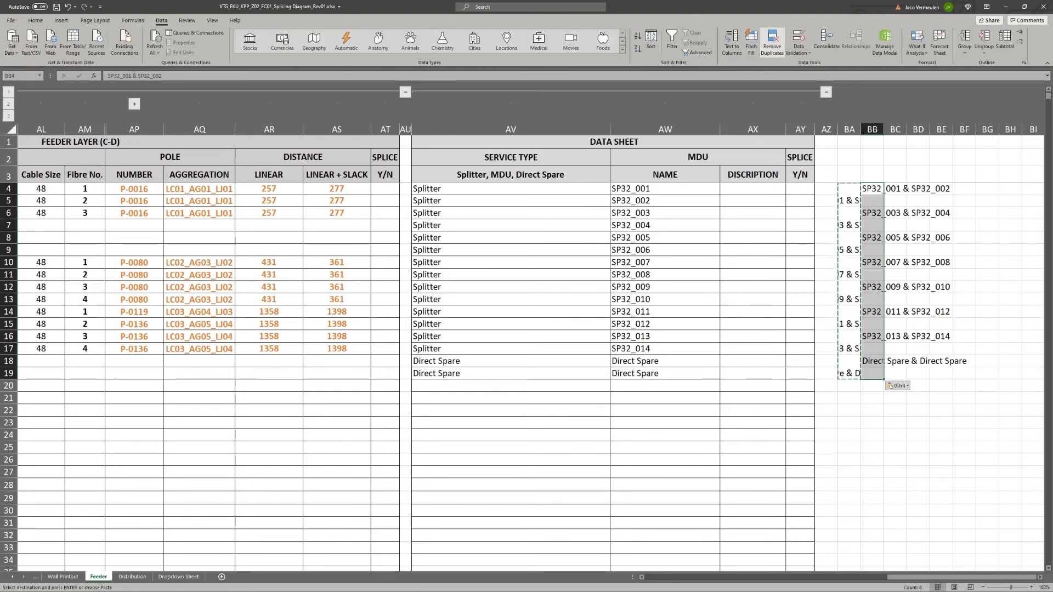
left_click(772, 41)
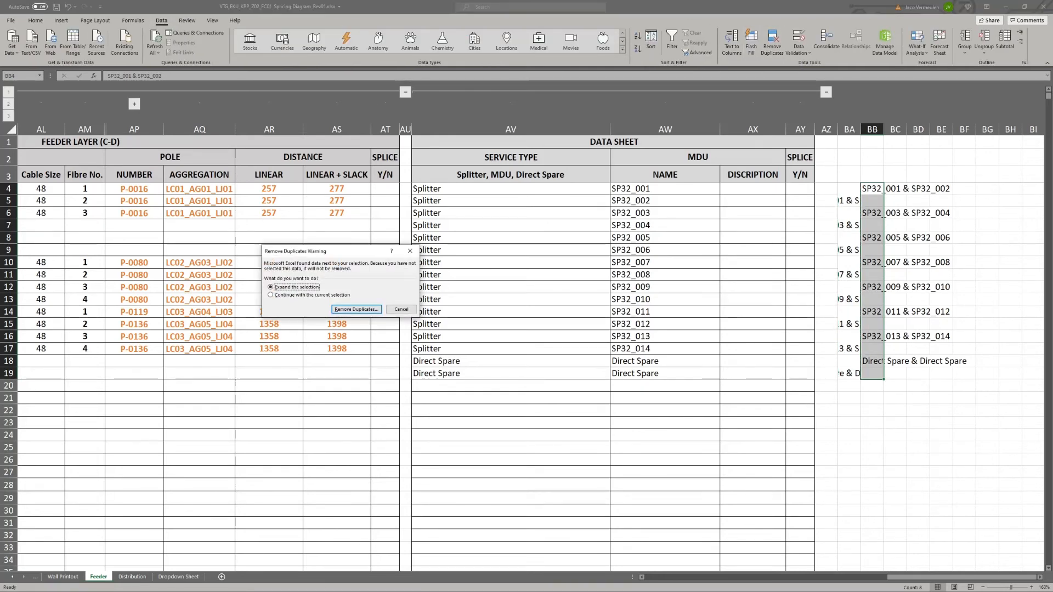
left_click(311, 295)
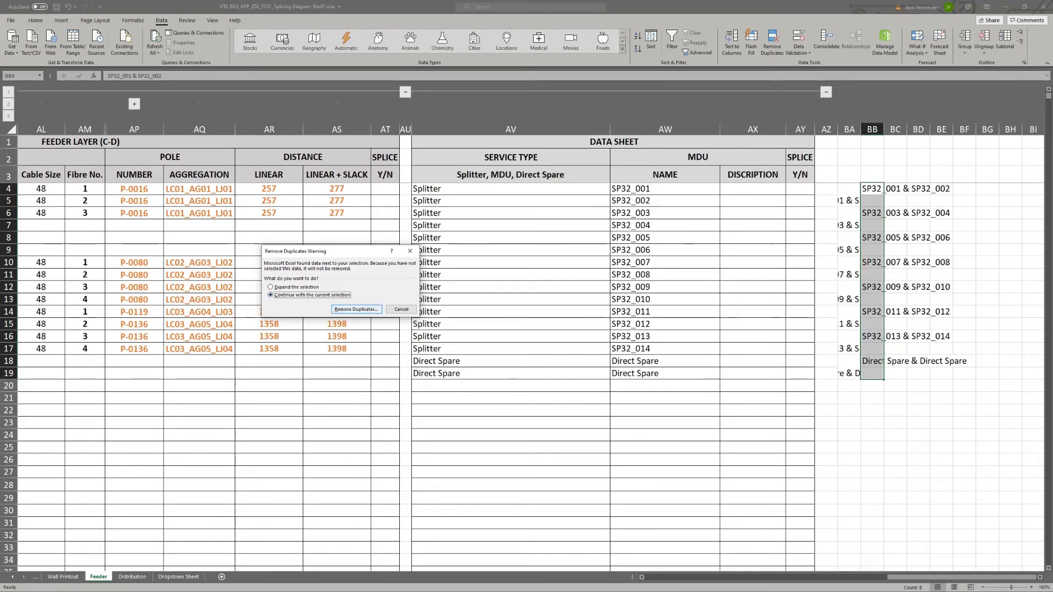
left_click(357, 309)
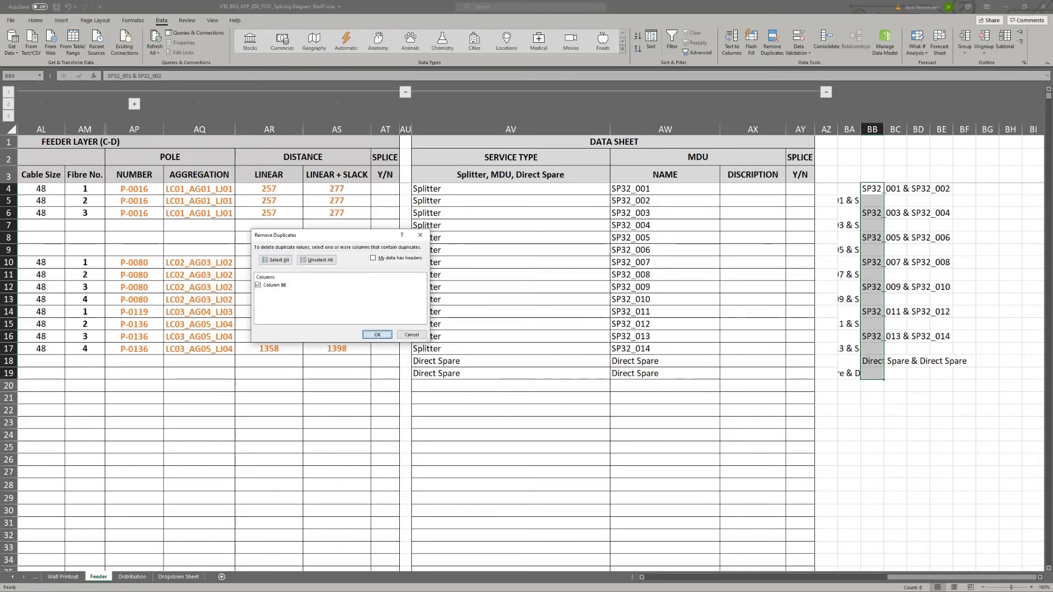
left_click(378, 334)
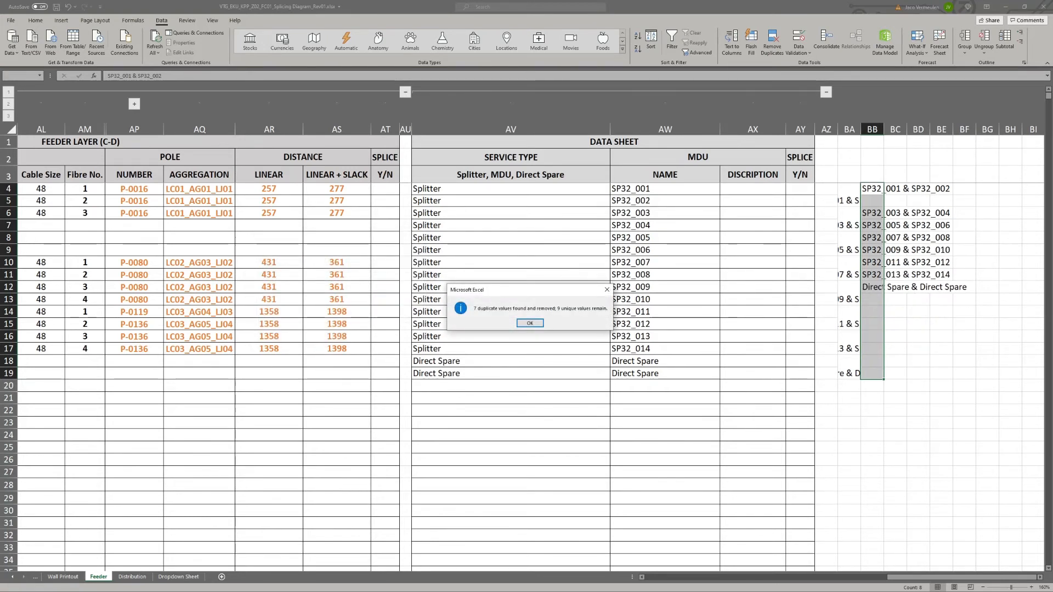
left_click(530, 323)
left_click(895, 226)
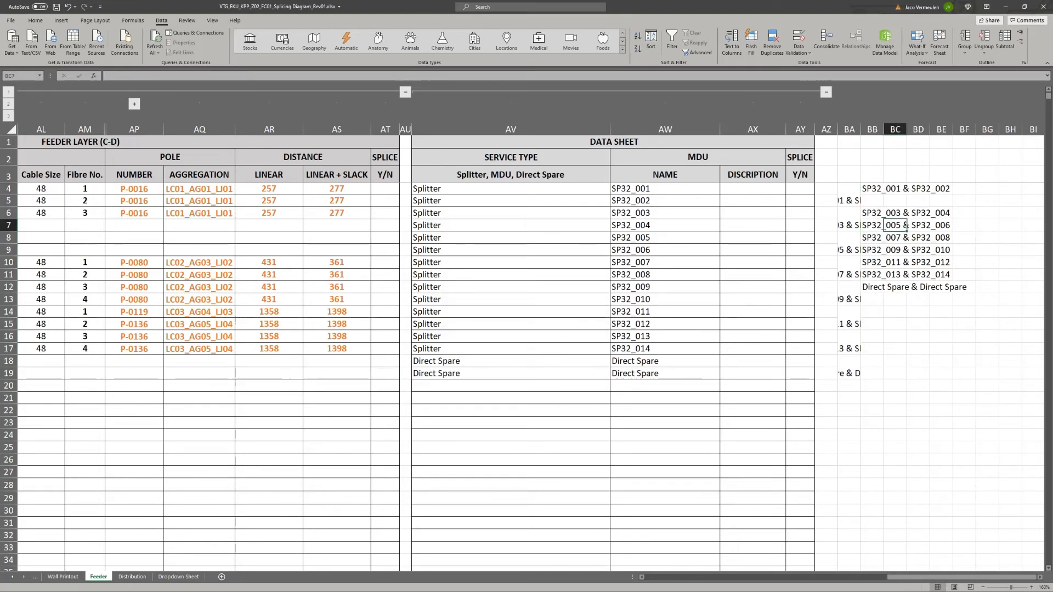
left_click(882, 191)
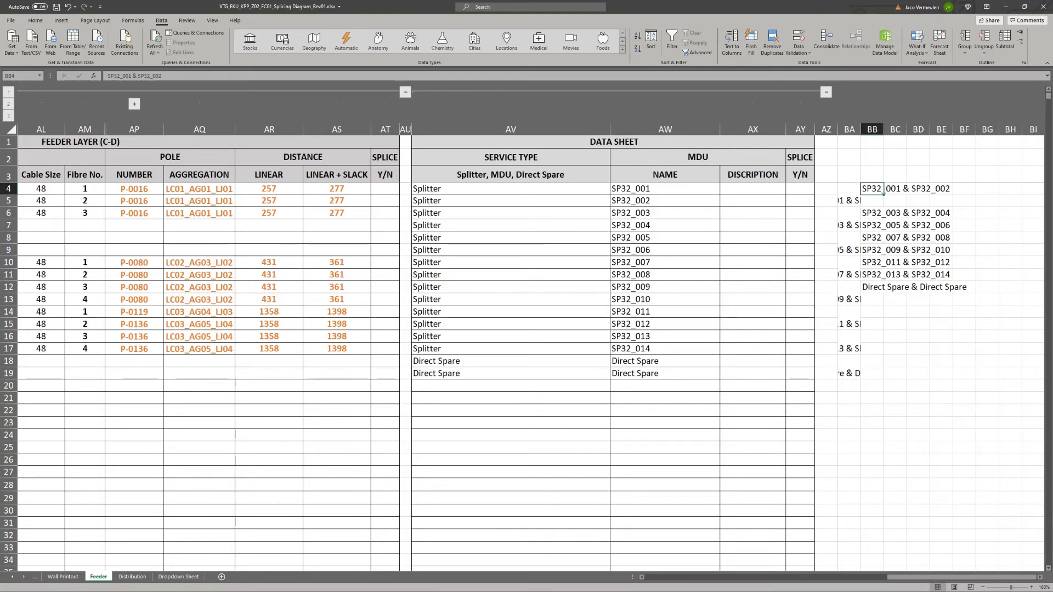
key("Down")
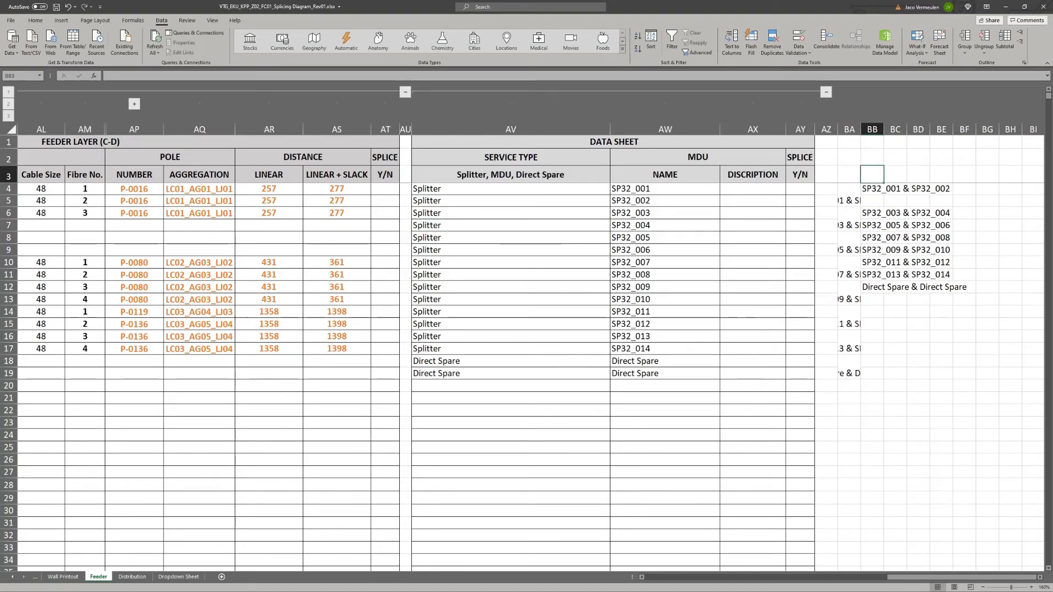
left_click_drag(871, 175, 875, 301)
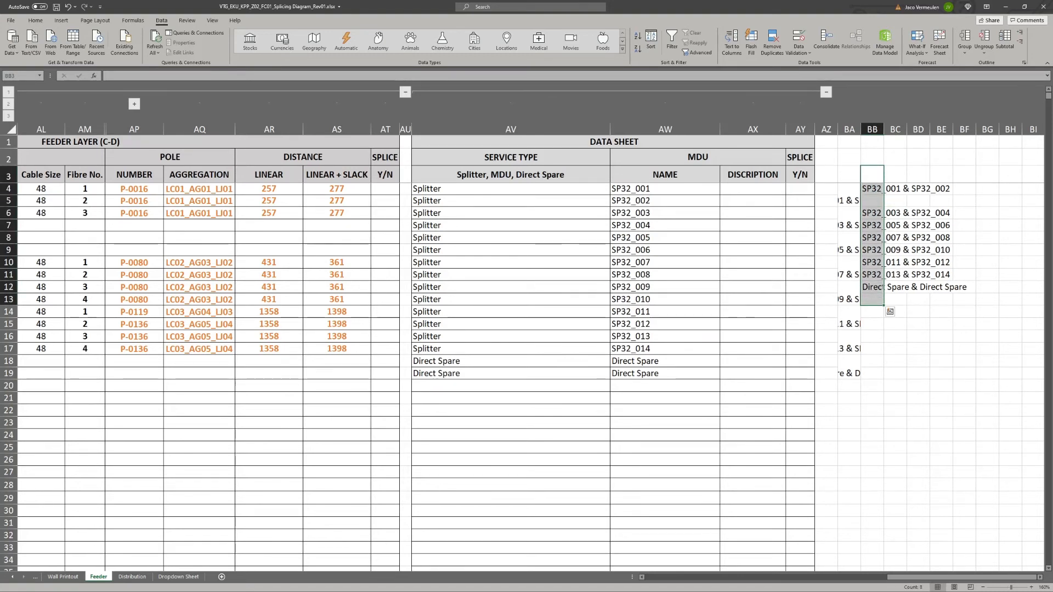
key("Down")
key("ctrl+c")
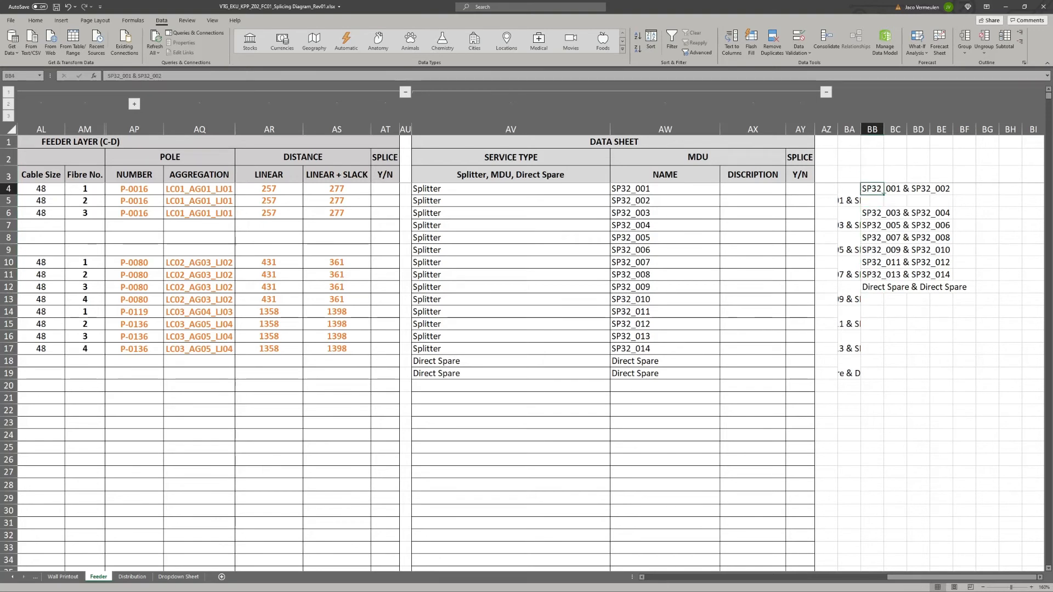
key("Down")
key("ctrl+v")
key("ctrl")
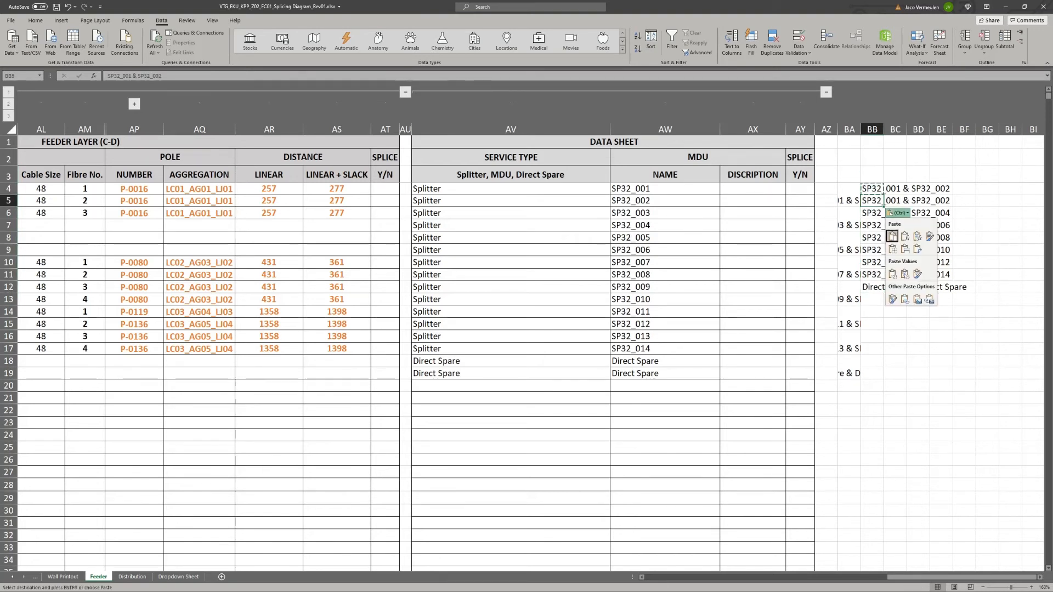
key("Escape")
key("Delete")
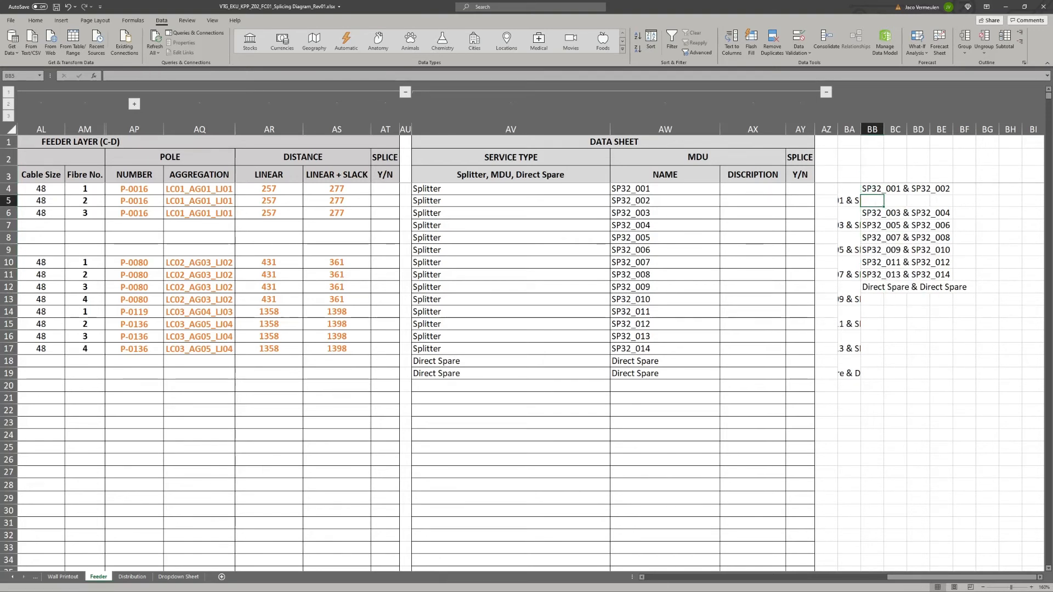
Step: Move the SP32_001 & SP32_002 entry from BB4 down to BB5 to close the gap in the list
key("Up")
key("ctrl+c")
key("Down")
key("ctrl+v")
key("ctrl")
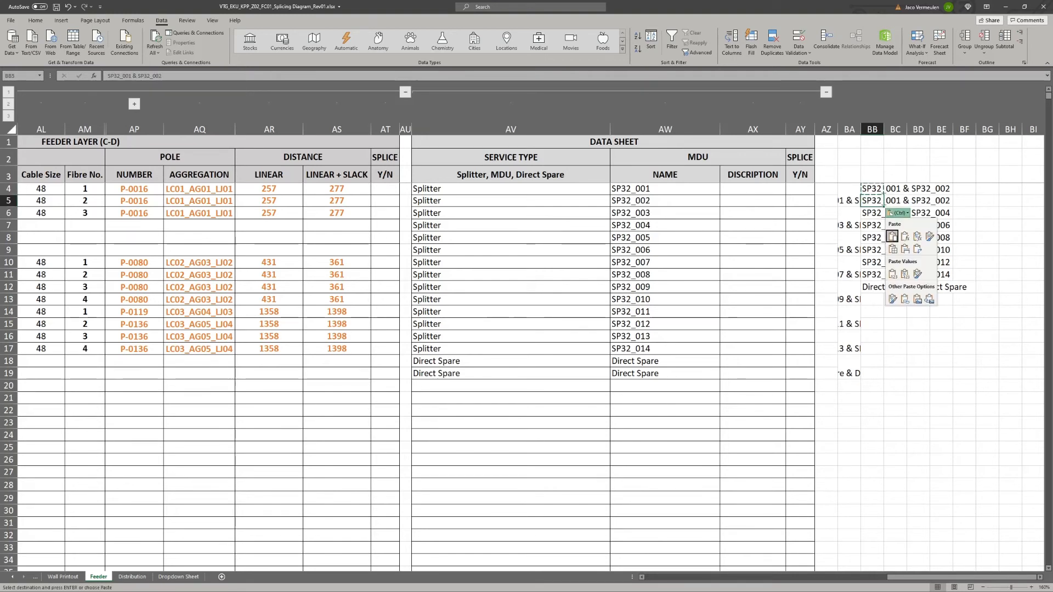
key("Escape")
key("Up")
key("Delete")
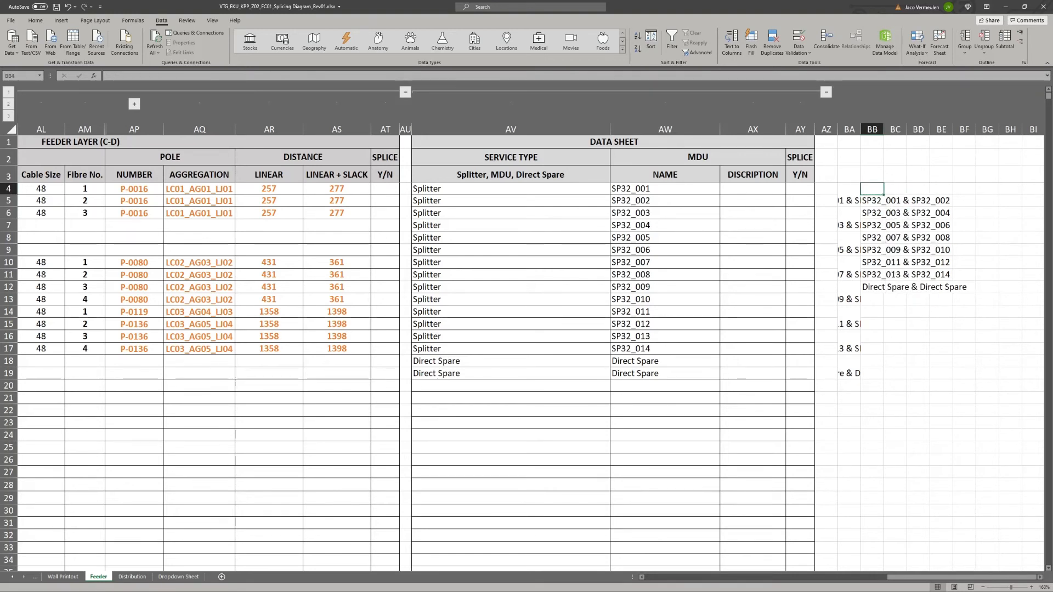
Step: Copy the continuous list of name pairs in BB5:BB12
key("Down")
key("shift+Down")
key("shift+Down")
key("shift+Down")
key("shift+Down")
key("shift+Down")
key("shift+Down")
key("shift+Down")
key("ctrl+c")
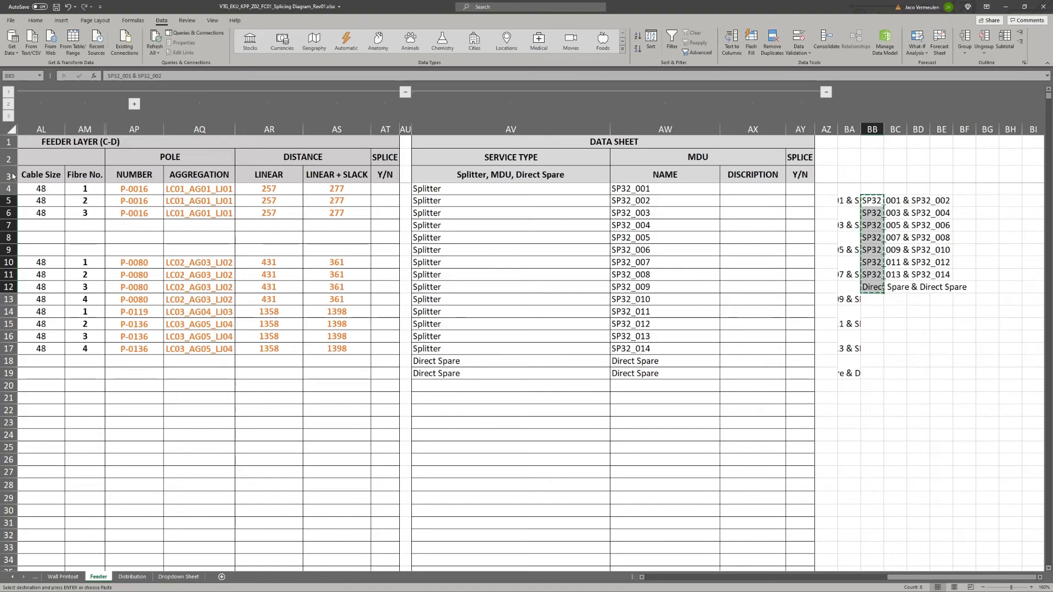
Step: Check which core route fibre numbers in column Q line up with the feeder layer's filled rows
left_click(269, 287)
key("Left")
key("Left")
key("Left")
key("Left")
key("Left")
key("Left")
key("Left")
key("Left")
key("Left")
key("Left")
key("Left")
key("Left")
key("Left")
key("Left")
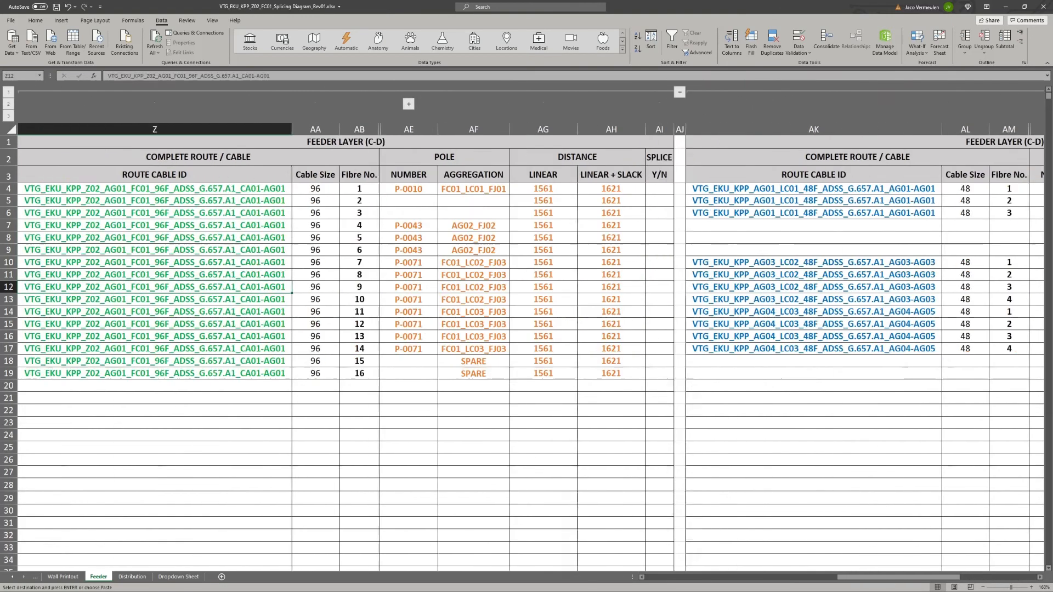
key("Left")
key("Left")
key("Left")
key("Left")
key("Left")
key("Left")
key("Left")
key("Left")
key("Left")
key("Left")
key("Left")
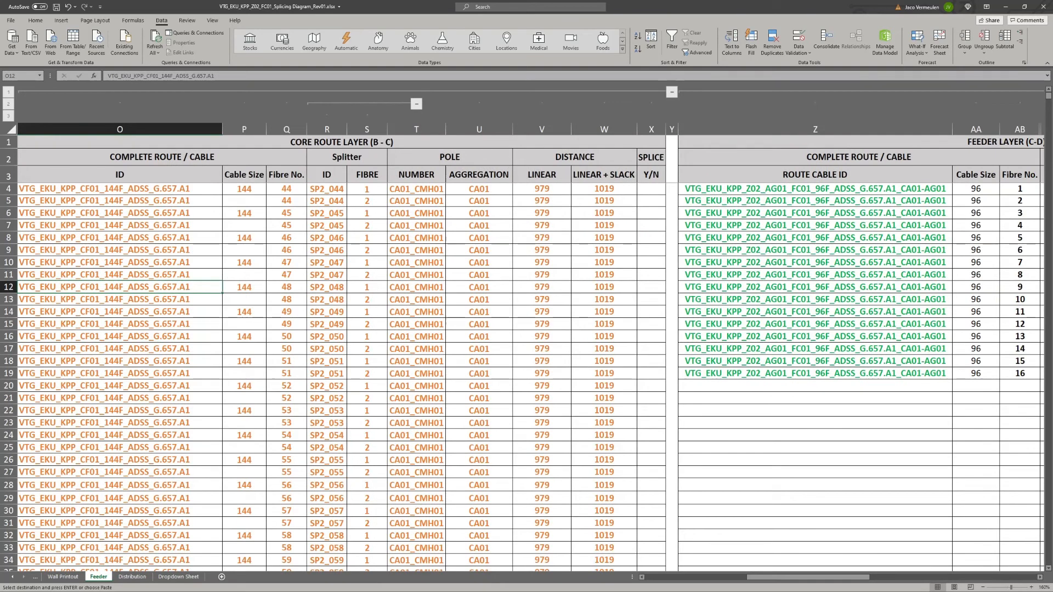
left_click(286, 189)
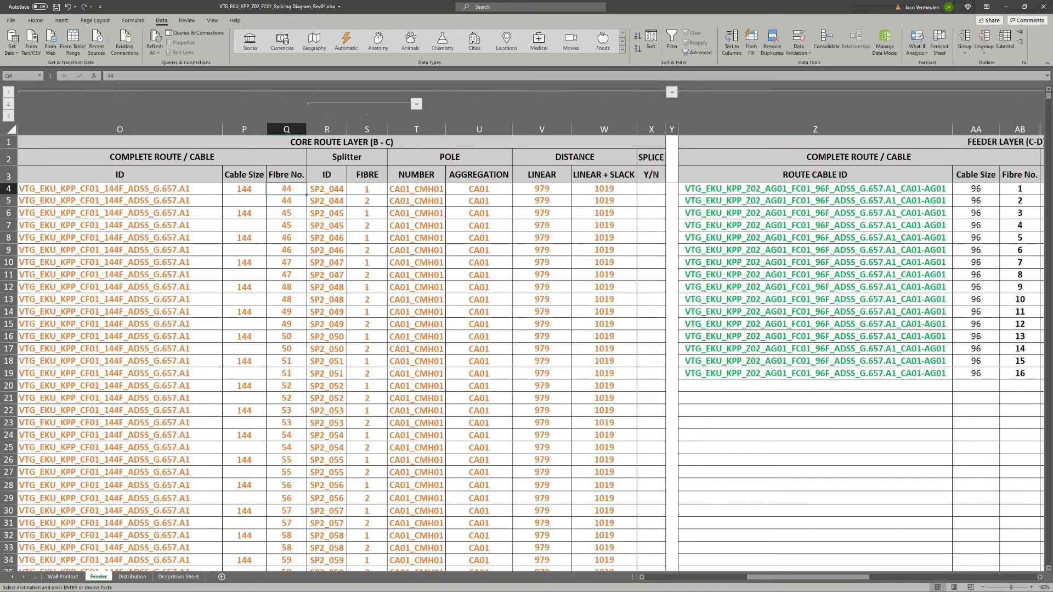
left_click(286, 386)
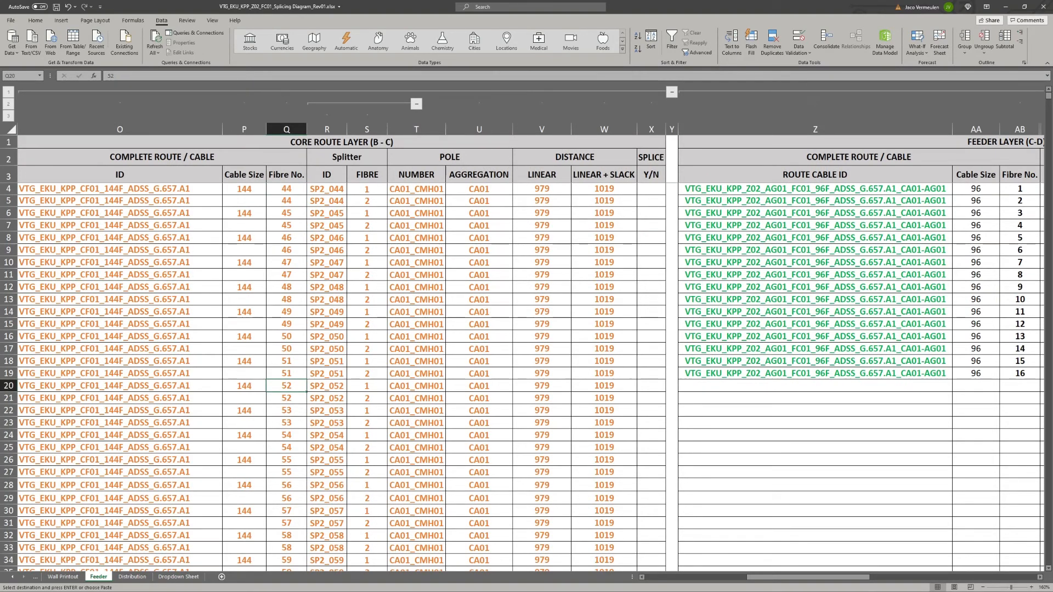
key("Up")
key("Right")
key("Right")
key("Right")
key("Right")
key("Right")
key("Right")
key("Right")
key("Right")
key("Right")
key("Right")
key("Right")
key("Right")
key("Right")
key("Right")
key("Right")
key("Right")
key("Right")
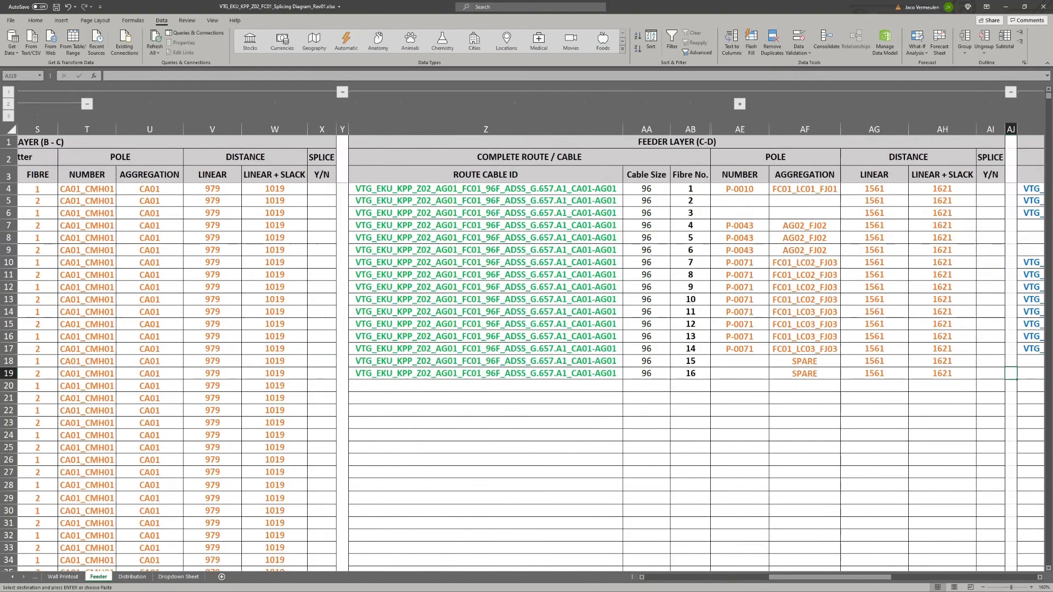
key("Right")
key("Right")
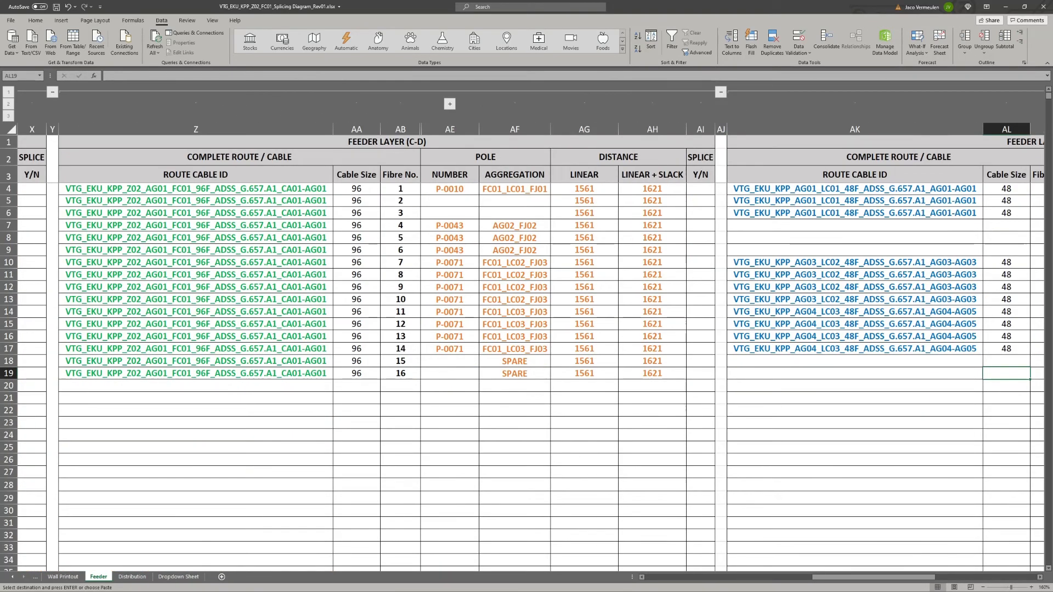
Step: Switch to the POP patching table and paste the copied pairs as values from J46 on the VTG_EKU_KPP_CC01_144F sheet
key("alt+Tab")
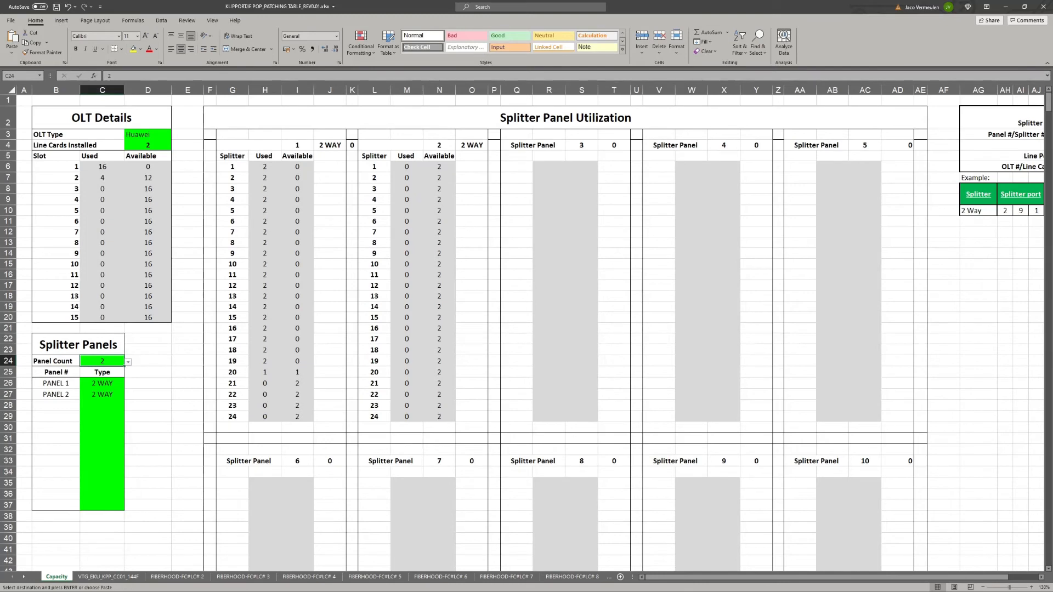
key("ctrl+Page_Down")
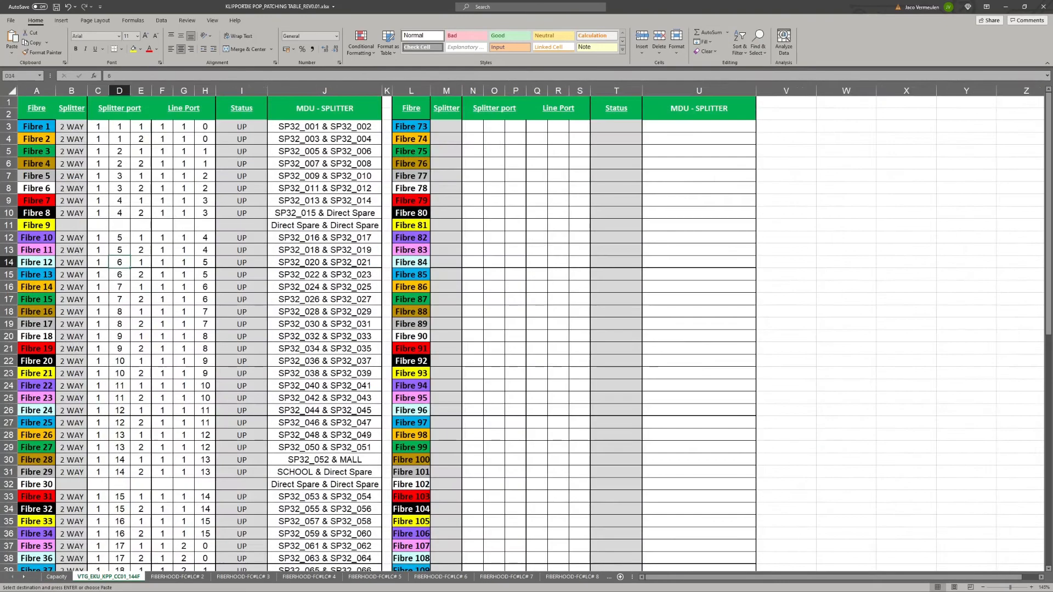
scroll(527, 329, "down", 7)
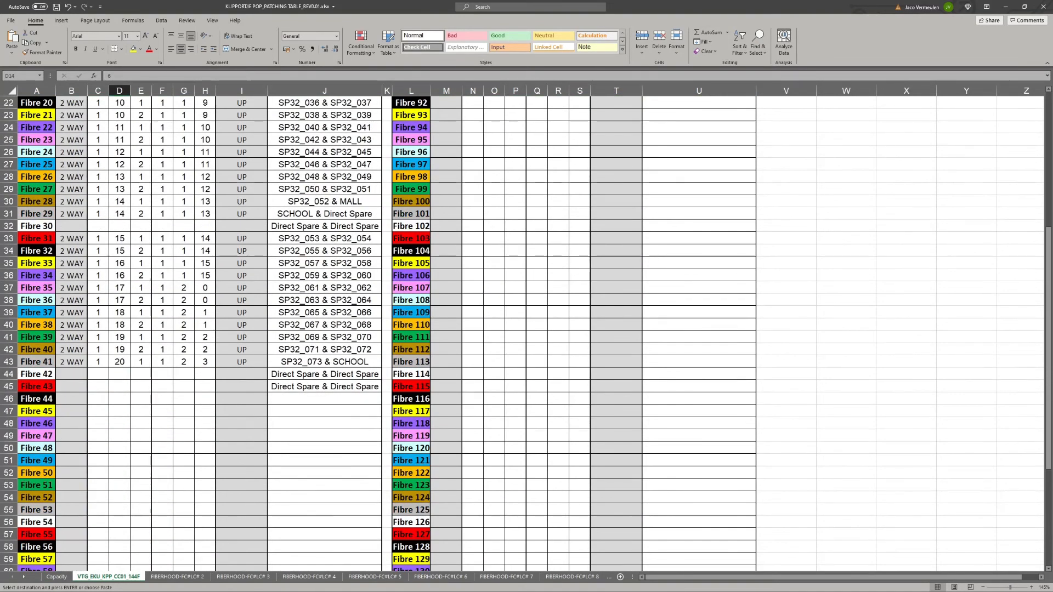
left_click(324, 400)
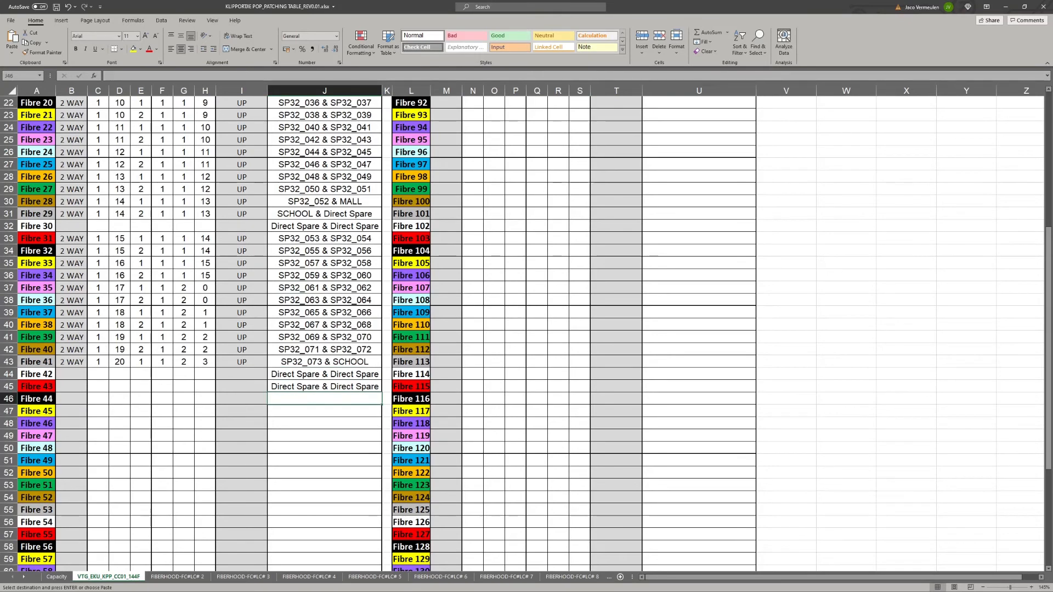
right_click(324, 400)
left_click(322, 209)
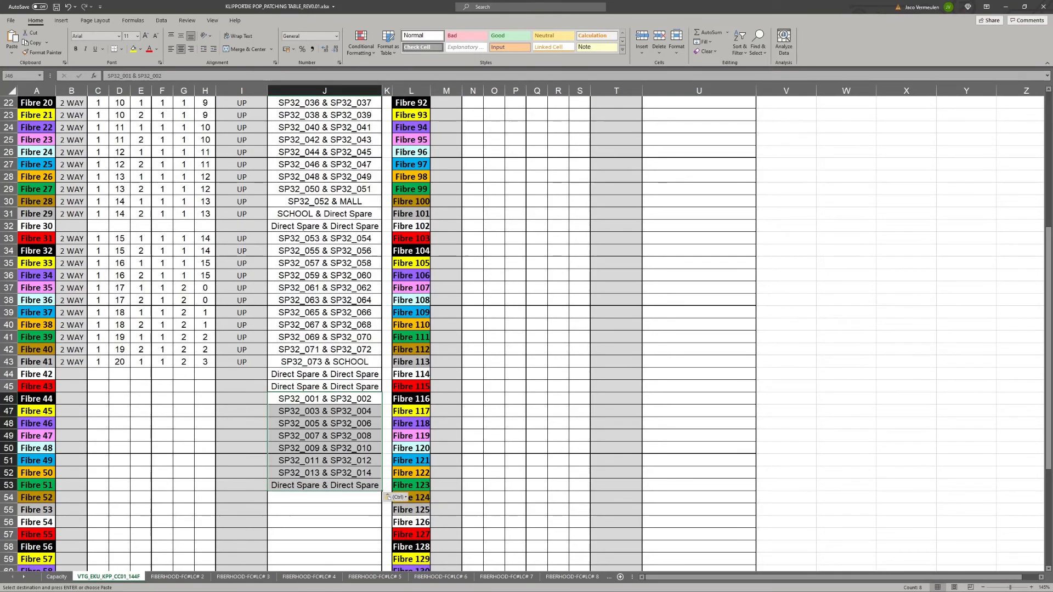
left_click_drag(36, 486, 325, 486)
left_click(163, 411)
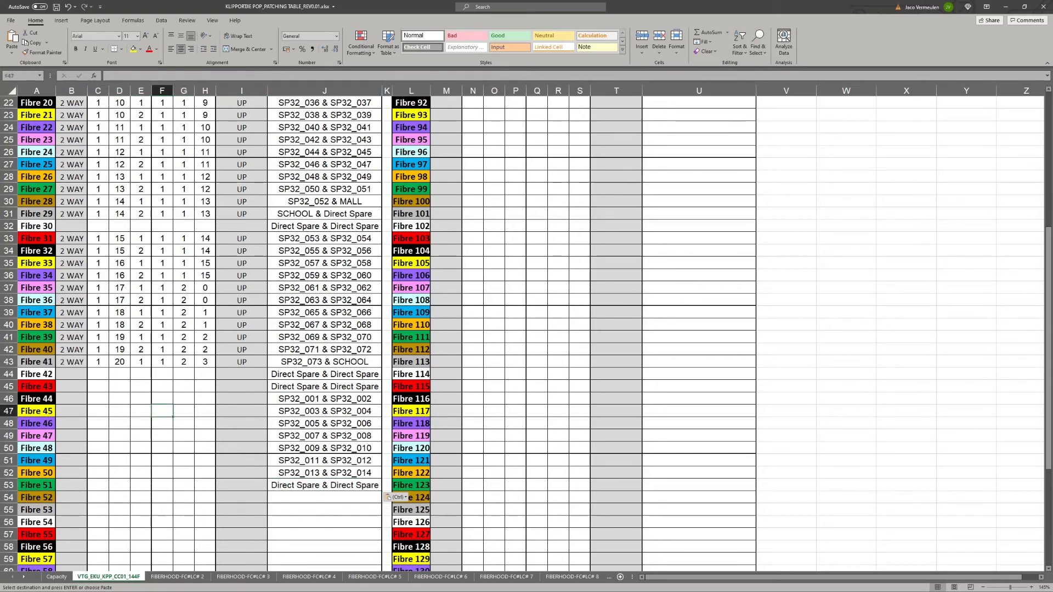
Step: Examine the last assigned splitter port and line port values in the Fibre 41 row
left_click(98, 375)
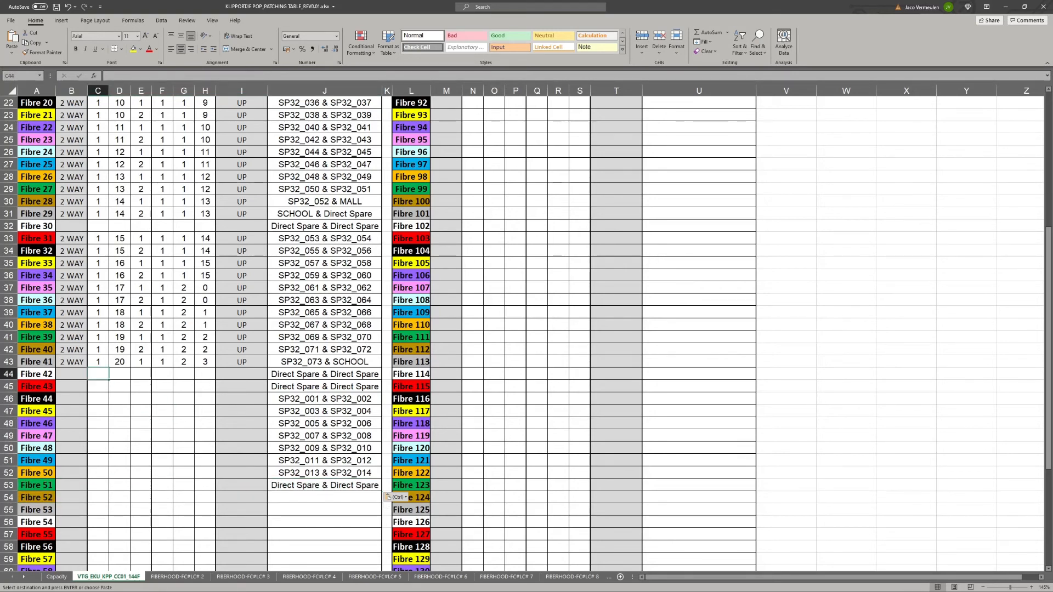
key("Right")
key("Right")
key("Right")
key("Right")
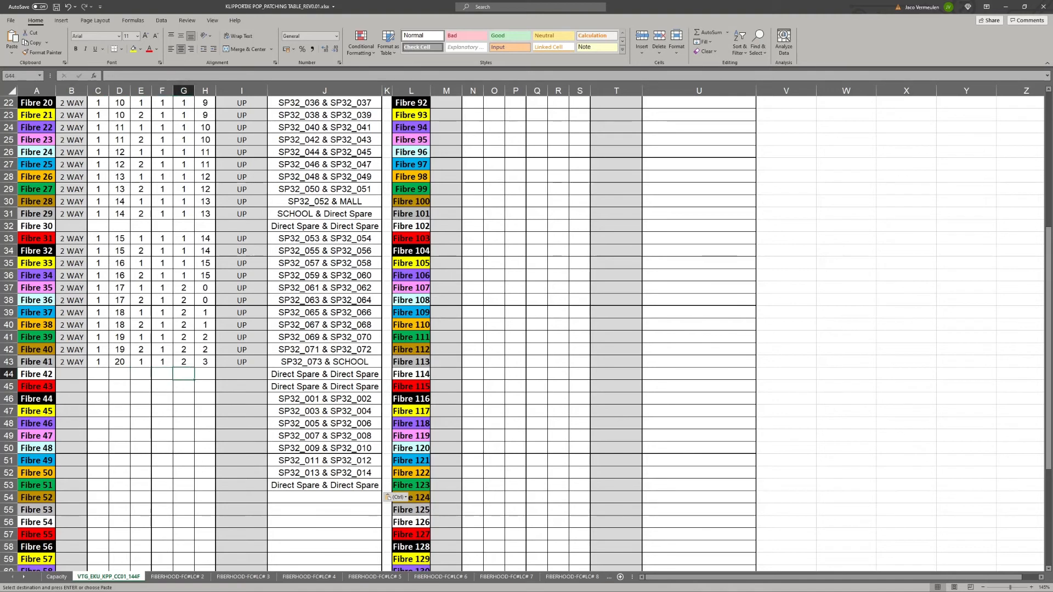
key("Right")
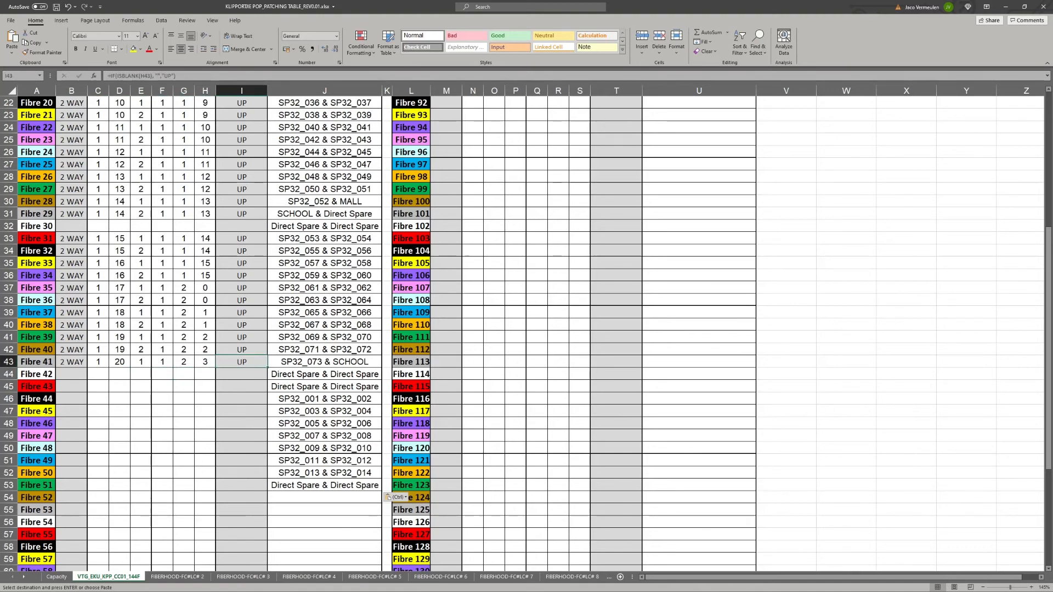
key("Down")
key("Down")
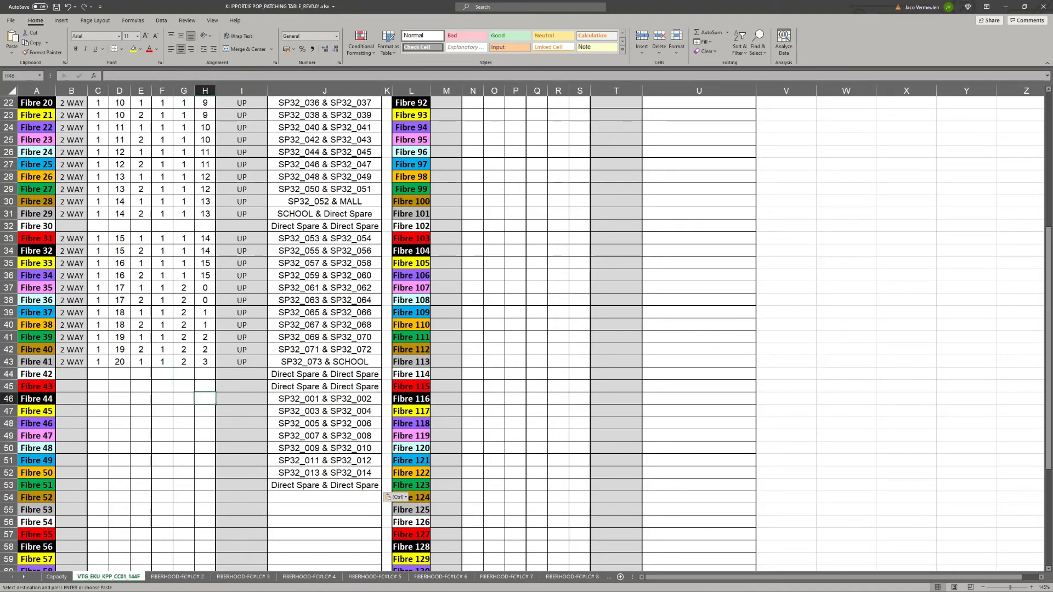
key("Up")
key("Up")
key("Up")
key("Left")
key("Left")
key("Left")
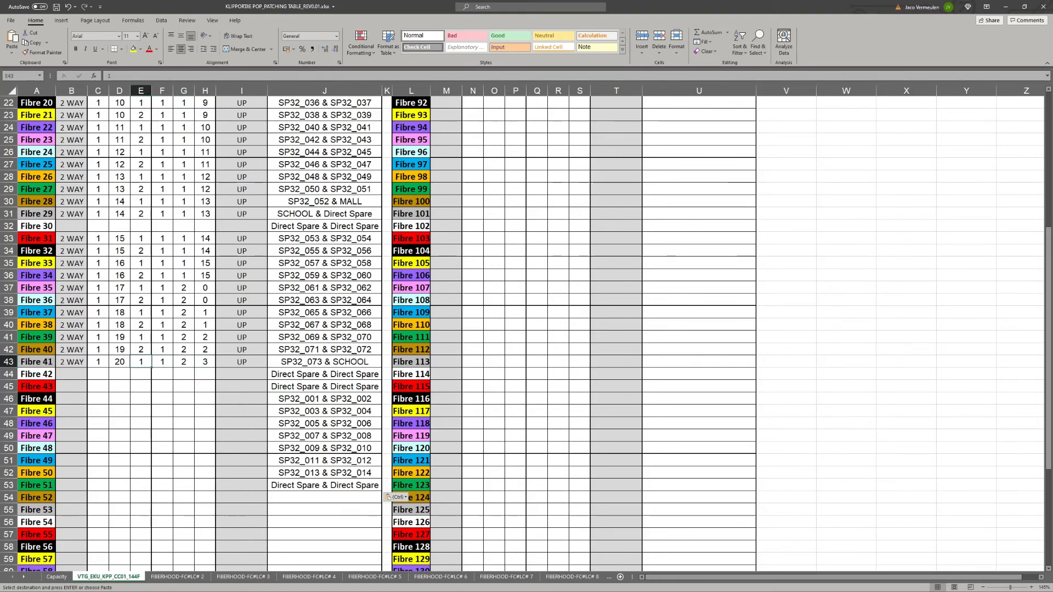
key("Right")
key("Right")
key("Right")
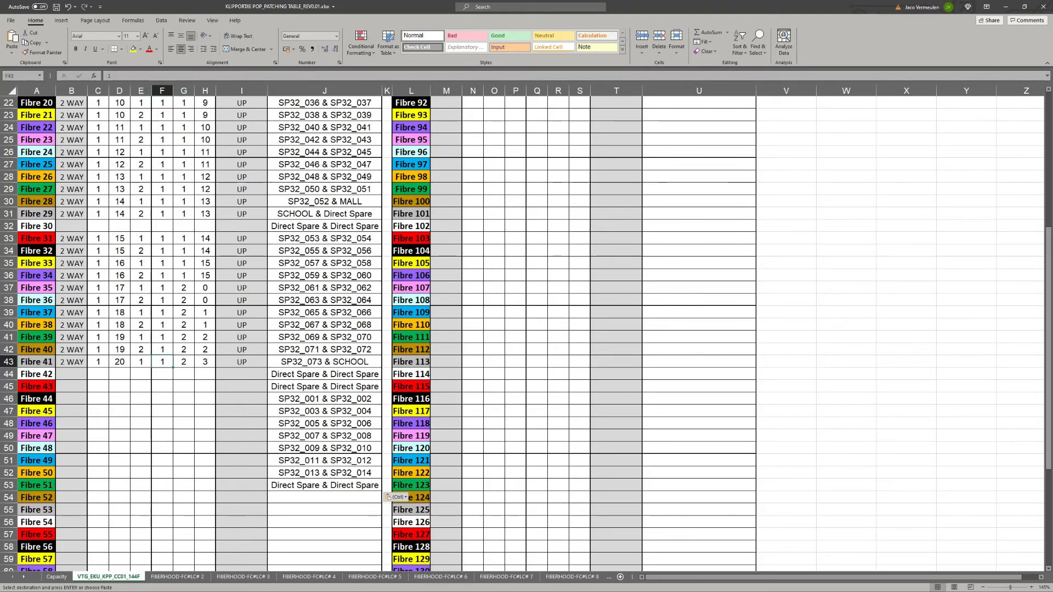
Step: In the Fibre 44 row, enter 3 as the last line port value (H46) and 2 as the last splitter port value (E46)
key("Down")
key("Down")
key("Down")
key("Down")
key("Up")
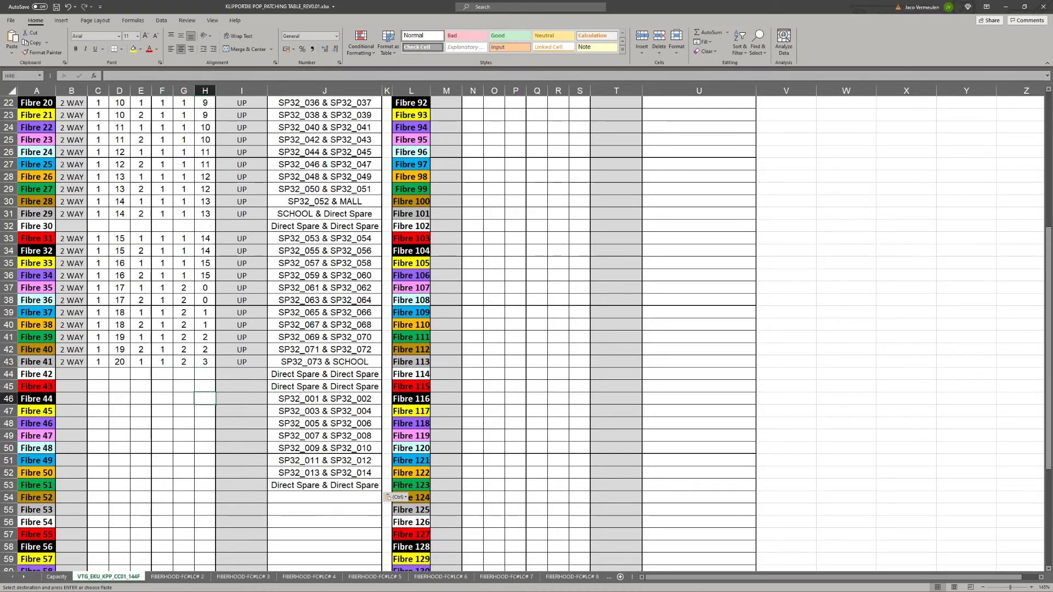
type("3")
key("Left")
key("Left")
key("Left")
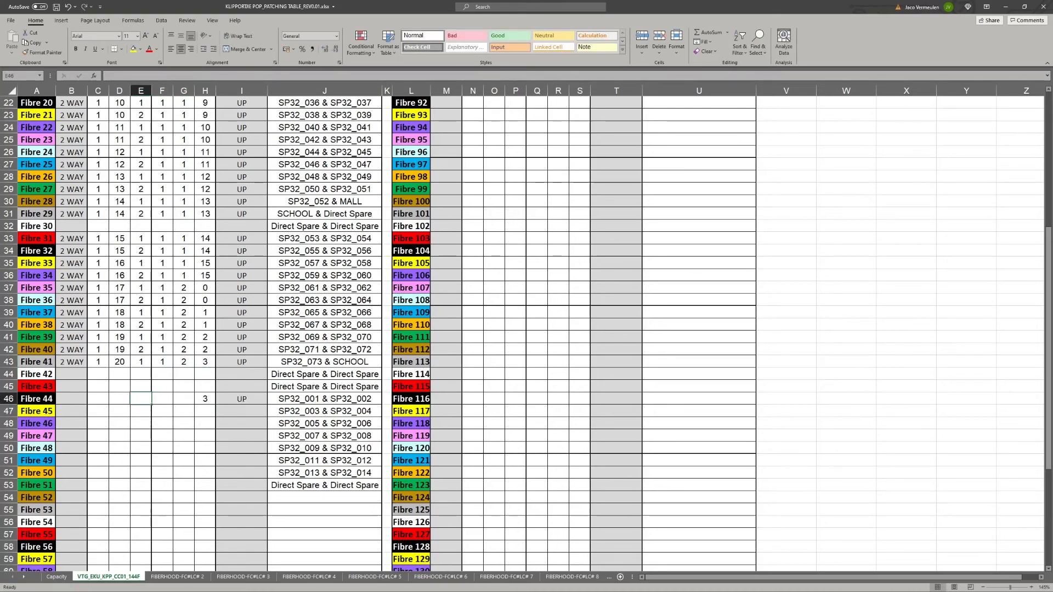
type("2")
Step: Fill the last line port column for Fibres 45 to 50 (H47:H52) with 4, 4, 5, 5, 6, 6
key("Right")
key("Right")
key("Right")
key("Down")
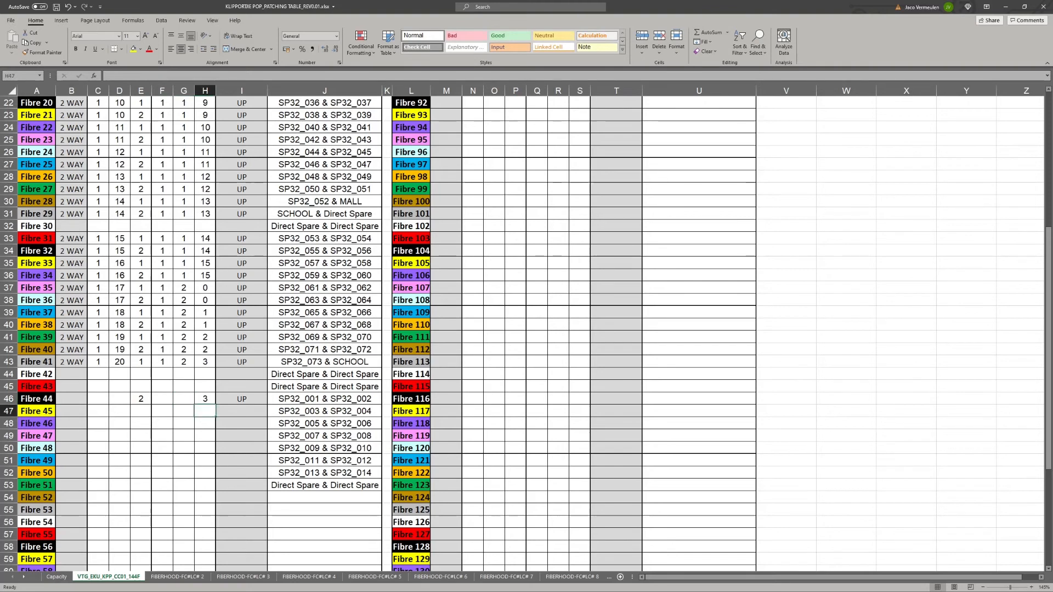
type("4")
key("Down")
type("4")
key("Down")
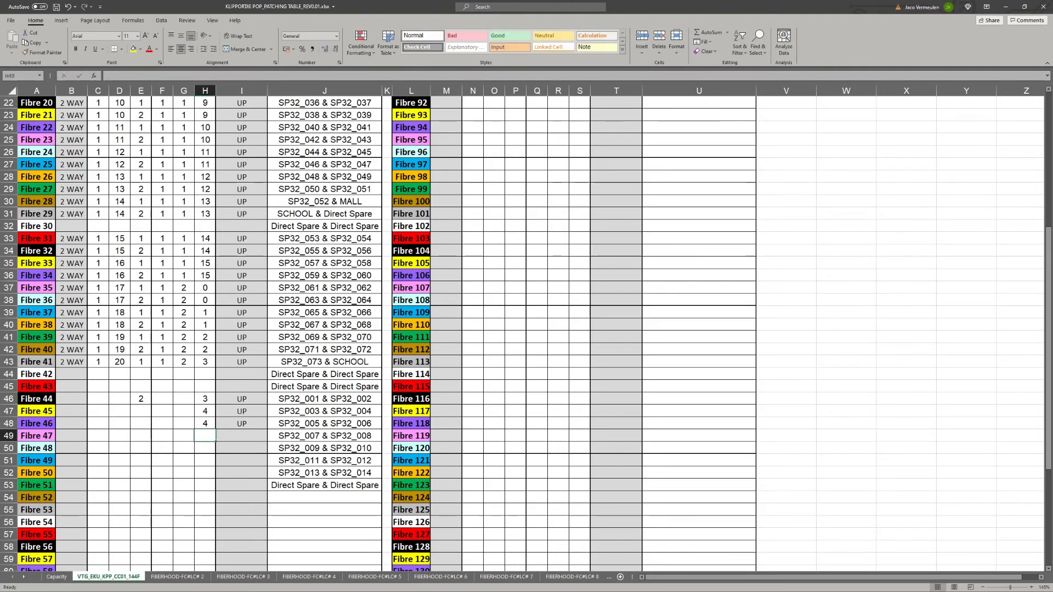
type("5")
key("Down")
type("5")
key("Down")
type("6")
key("Down")
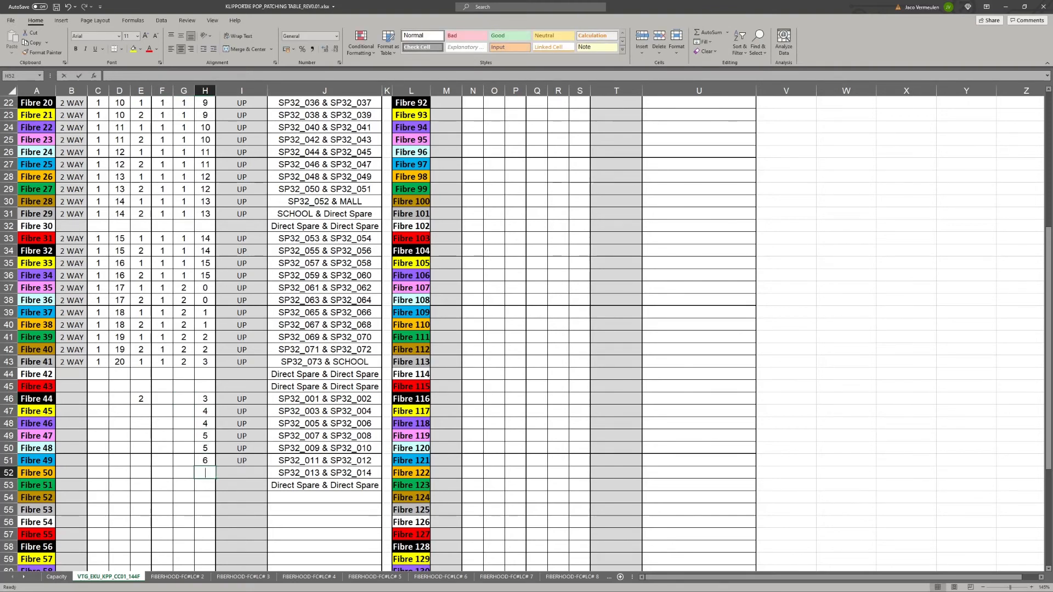
type("6")
key("Down")
Step: Fill the middle line port column for Fibres 44 to 50 (G46:G52) with 2
key("Left")
key("Up")
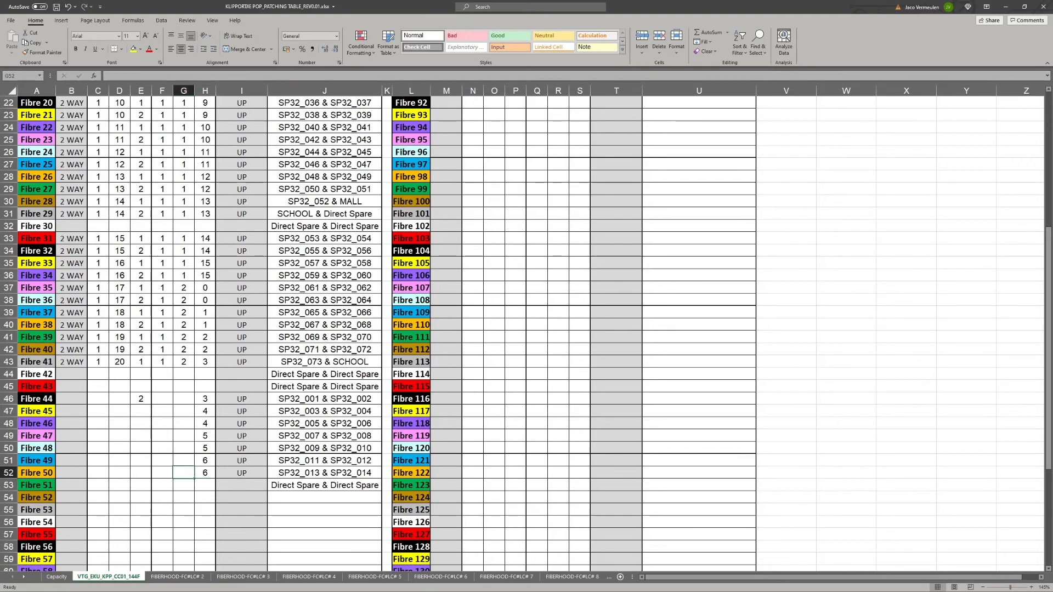
key("Up")
type("2")
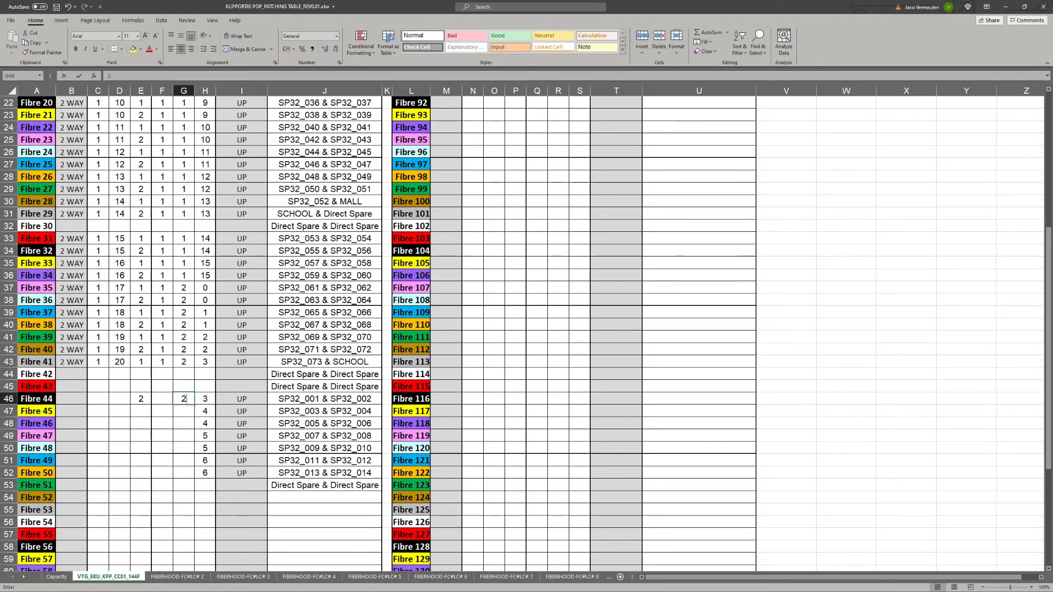
key("Return")
type("2")
key("Return")
type("2")
key("Return")
type("2")
key("Return")
type("2")
key("Return")
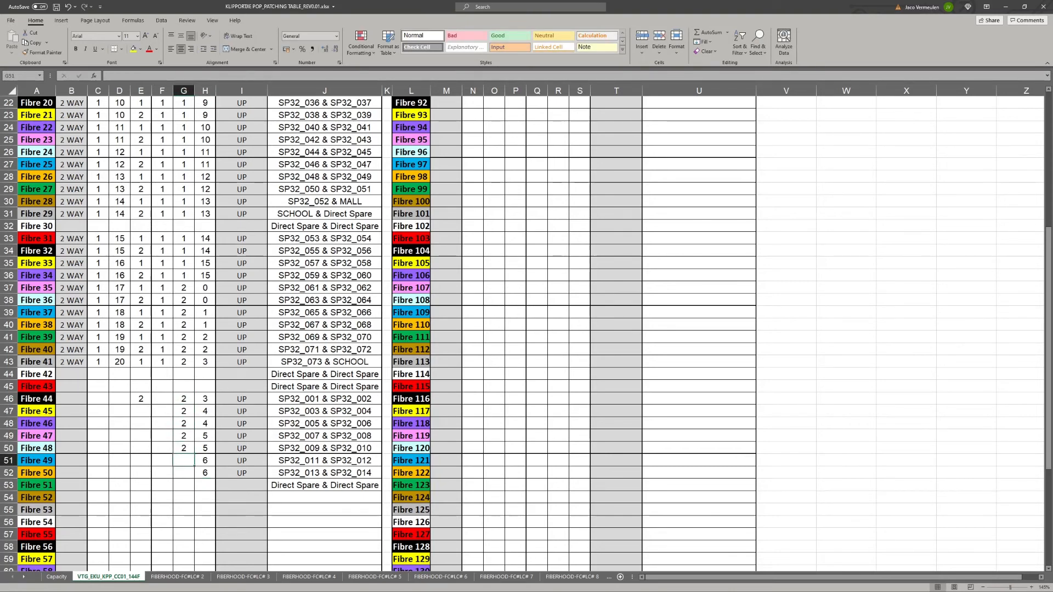
type("2")
key("Return")
type("2")
Step: Fill the first line port column for Fibres 44 to 50 (F46:F52) with 1
key("Left")
key("Up")
key("Up")
key("Up")
key("Up")
key("Up")
key("Up")
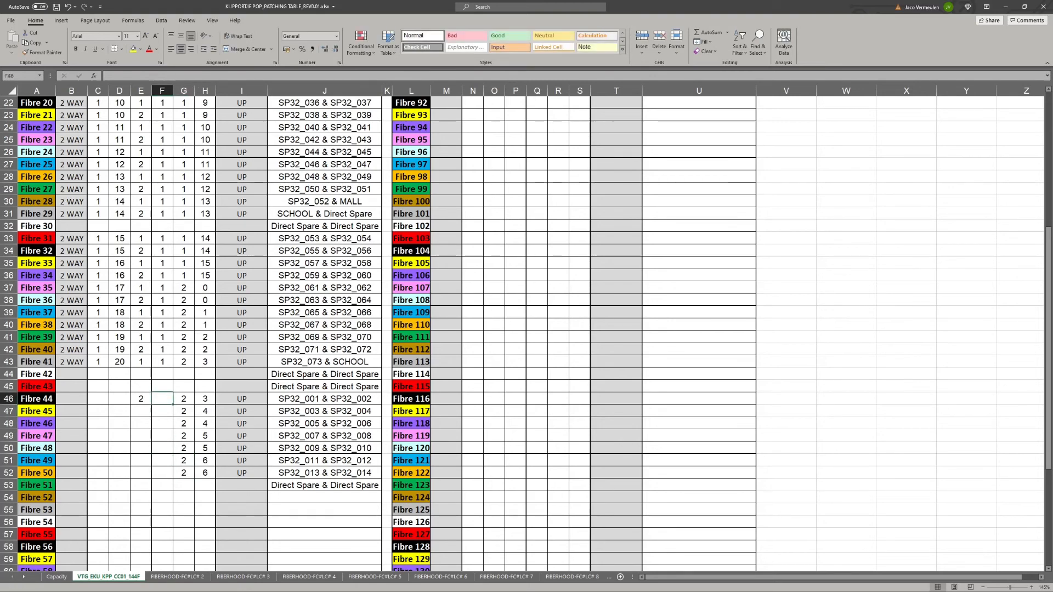
type("1")
key("Return")
type("1")
key("Return")
type("1")
key("Return")
type("1")
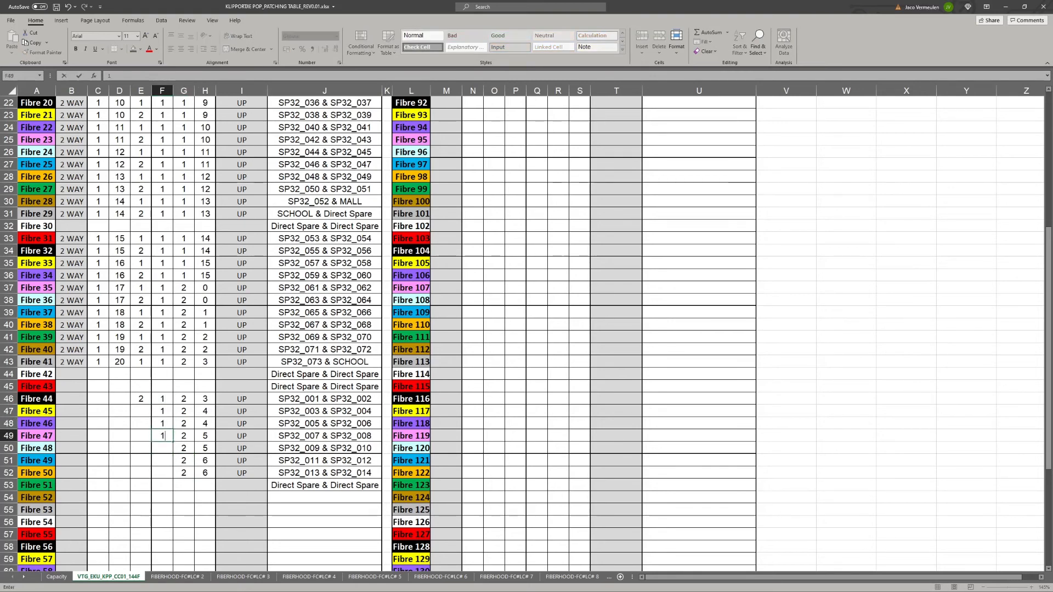
key("Return")
type("1")
key("Return")
type("1")
key("Return")
type("1")
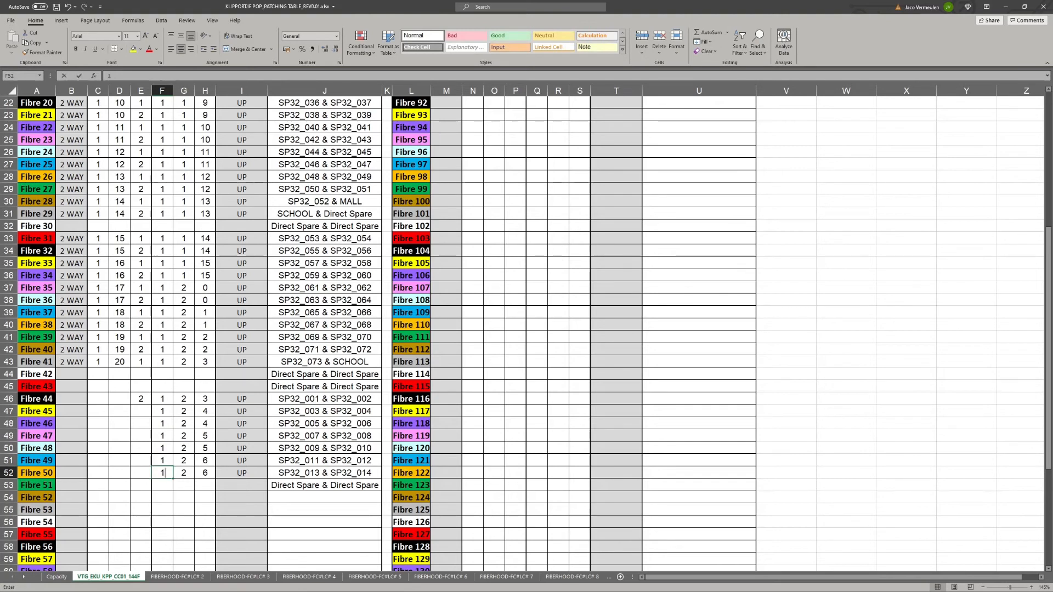
Step: Enter alternating last splitter port values 2, 1, 2, 1, 2, 1, 2 for Fibres 44 to 50 (E46:E52)
key("Left")
key("Up")
key("Up")
key("Up")
key("Up")
key("Up")
key("Up")
type("2")
key("Return")
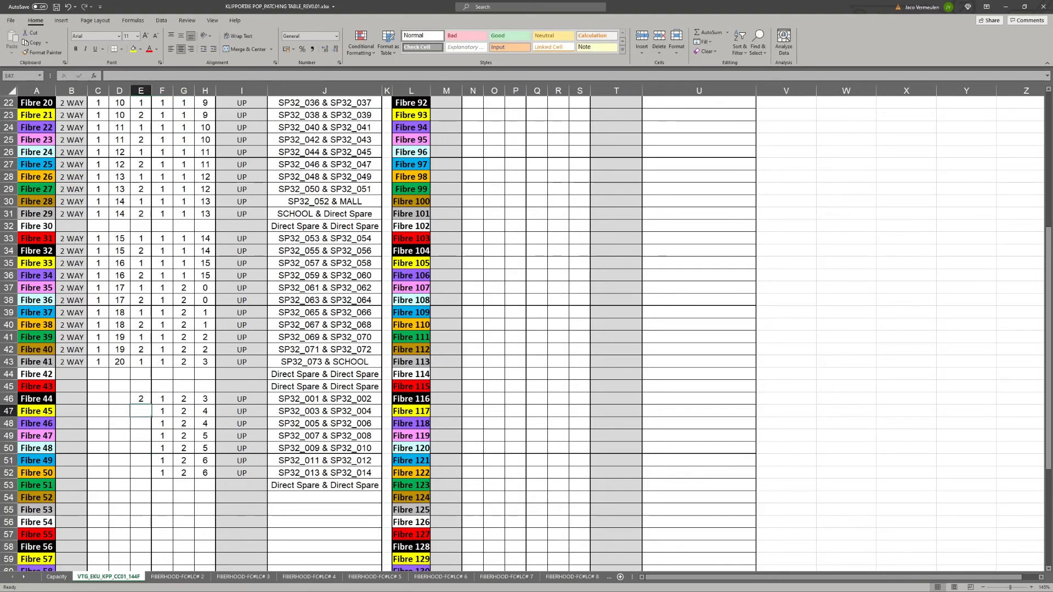
type("1")
key("Return")
type("2")
key("Return")
type("1")
key("Return")
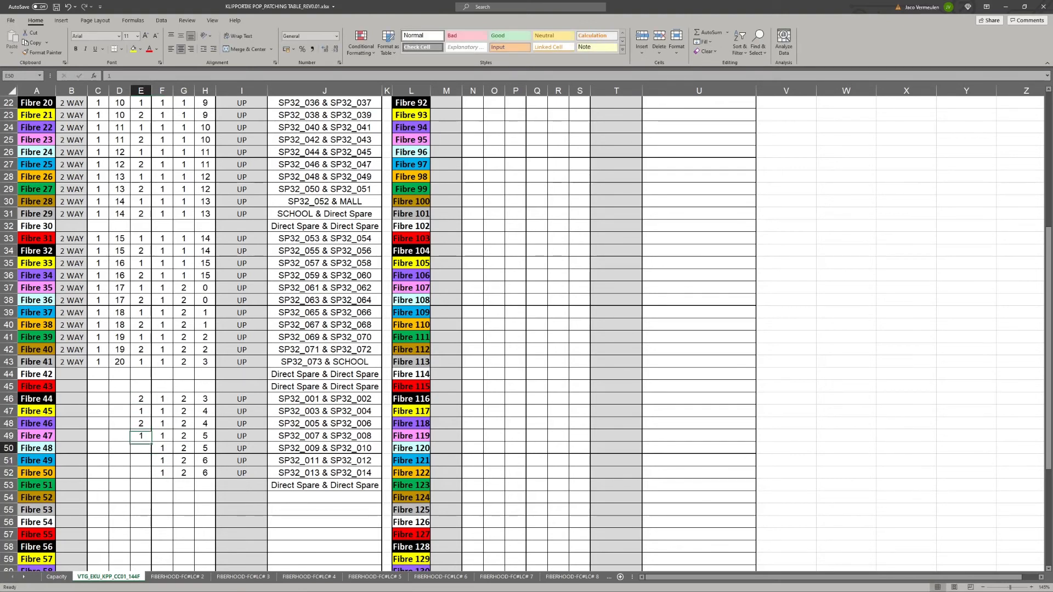
type("2")
key("Return")
type("1")
key("Return")
type("2")
Step: Enter the middle splitter port values 20, 21, 21, 22, 22, 23, 23 for Fibres 44 to 50 (D46:D52)
key("Left")
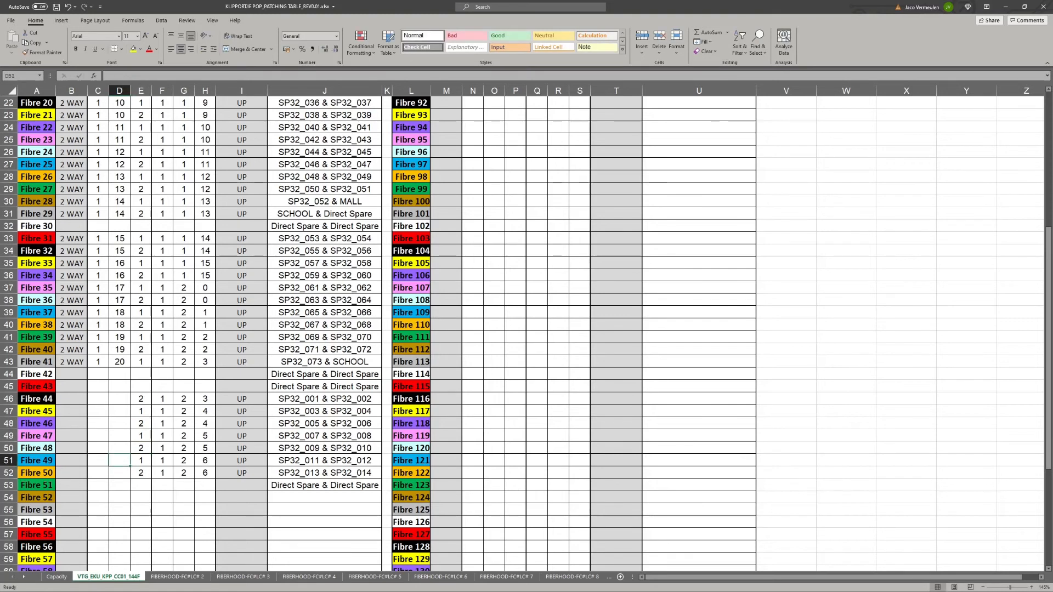
key("Up")
key("Up")
key("Up")
key("Up")
key("Up")
key("Up")
type("20")
key("Return")
type("21")
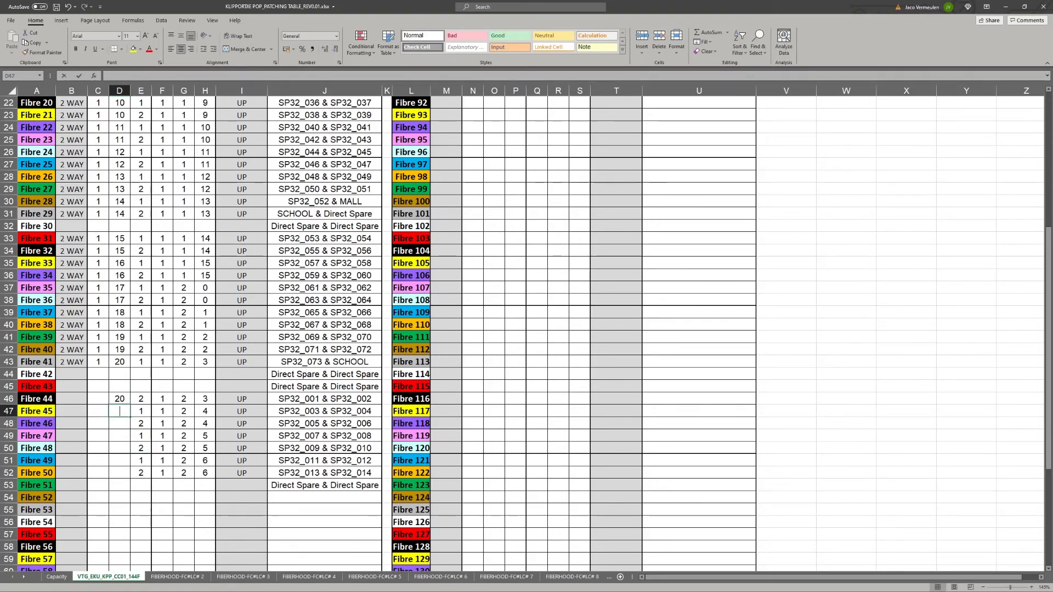
key("Return")
type("21")
key("Return")
type("22")
key("Return")
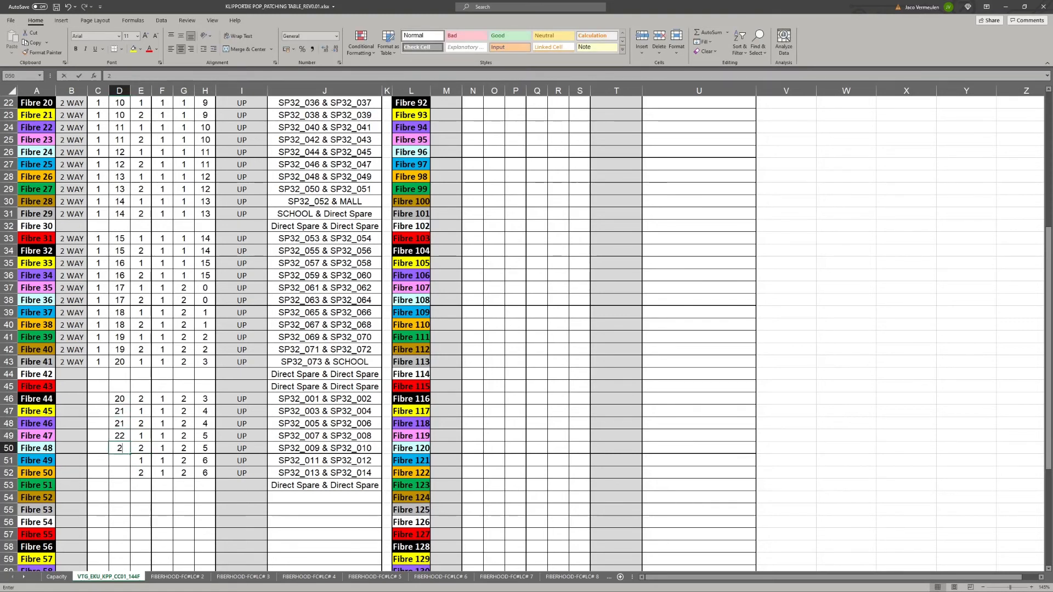
type("22")
key("Return")
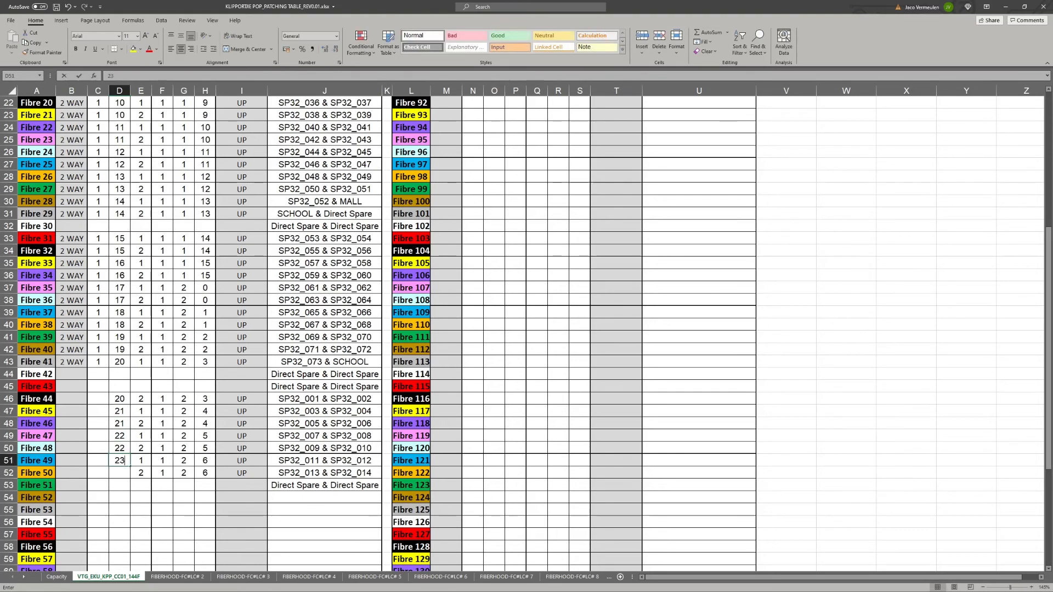
type("23")
key("Return")
type("23")
Step: Fill the first splitter port column for Fibres 44 to 50 (C46:C52) with 1
key("Left")
type("1")
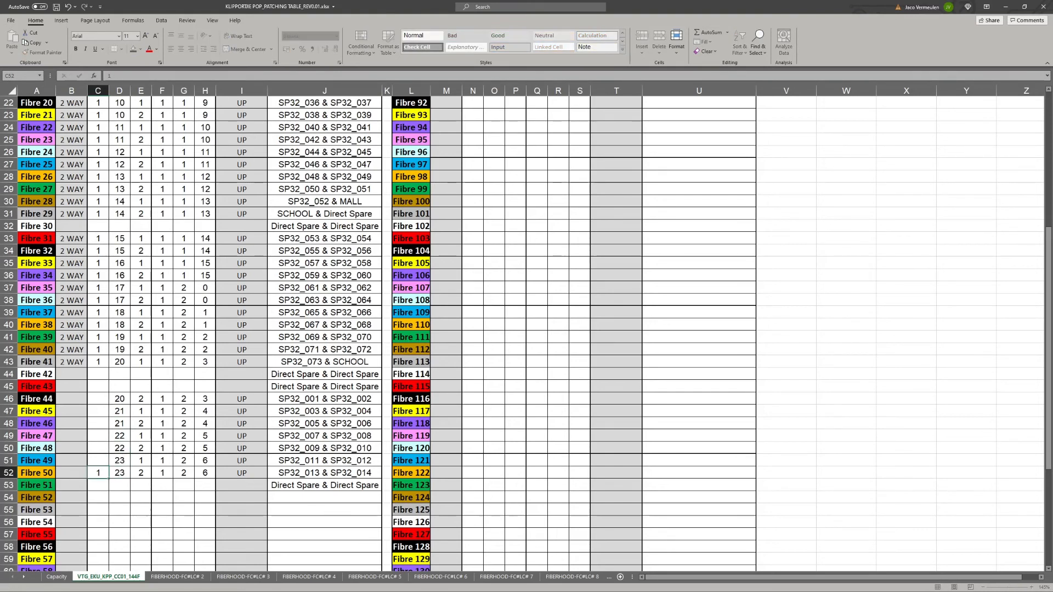
key("Up")
type("1")
key("Up")
type("1")
key("Up")
type("1")
key("Up")
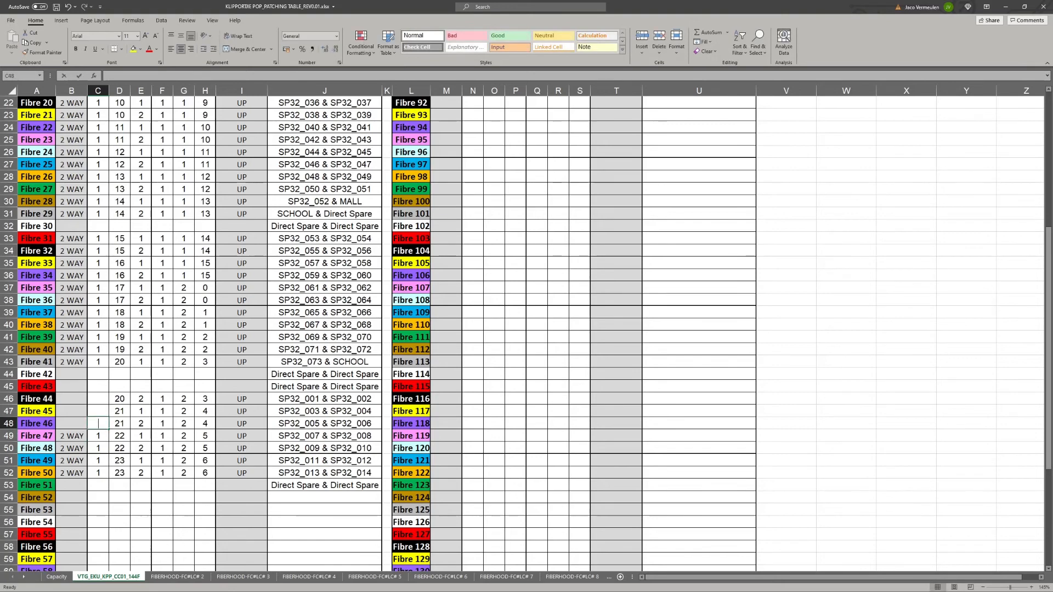
type("1")
key("Up")
type("1")
key("Up")
type("1")
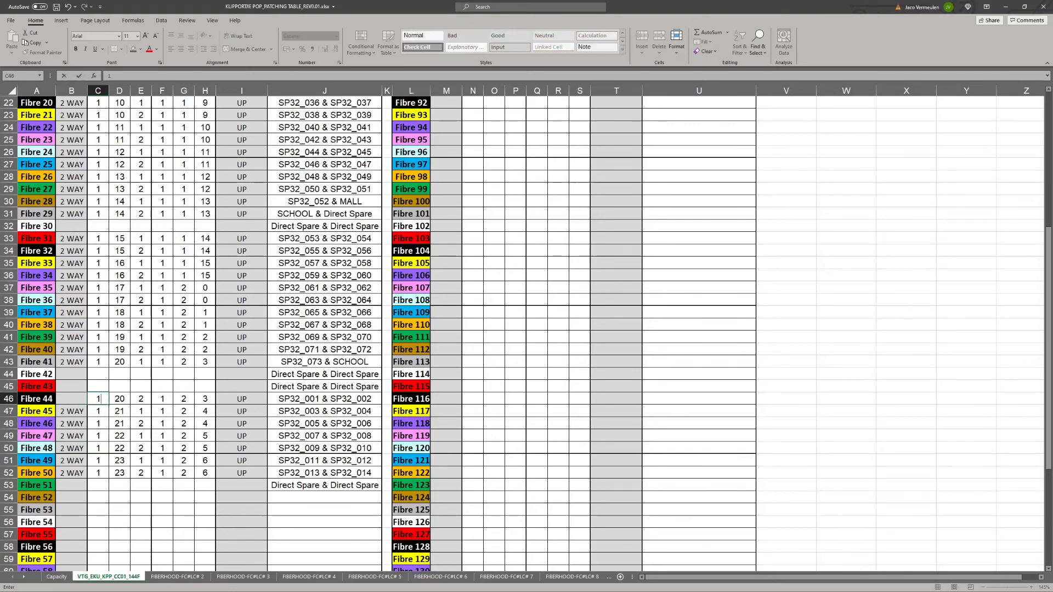
key("Down")
Step: Review the filled splitter port and line port rows of the patching table down to Fibre 51
key("Down")
key("Down")
key("Down")
key("Down")
key("Down")
key("Down")
key("Down")
key("Down")
key("Down")
key("Down")
key("Down")
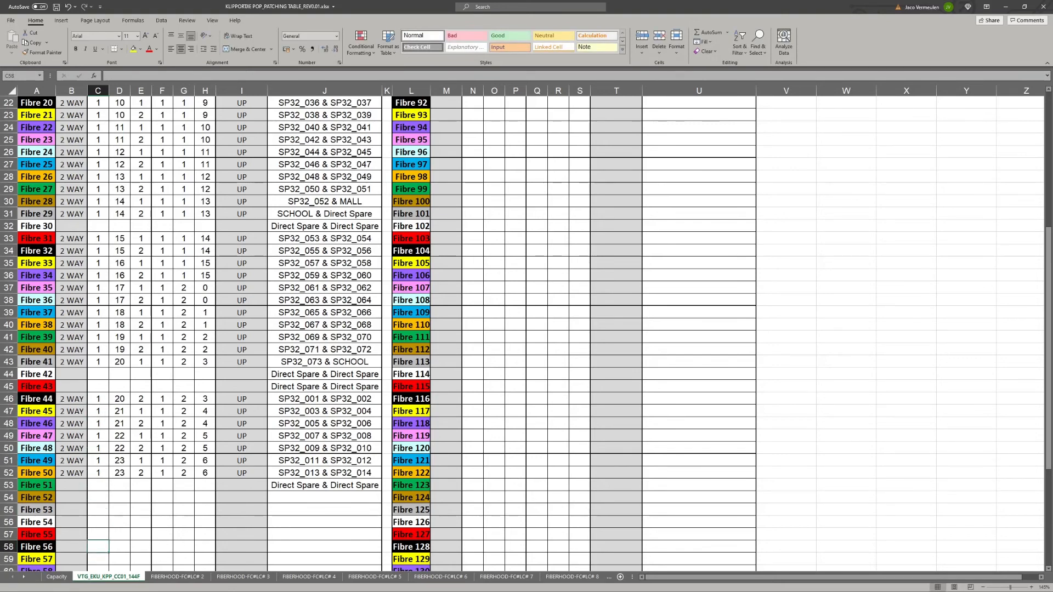
scroll(527, 329, "up", 7)
scroll(526, 329, "down", 5)
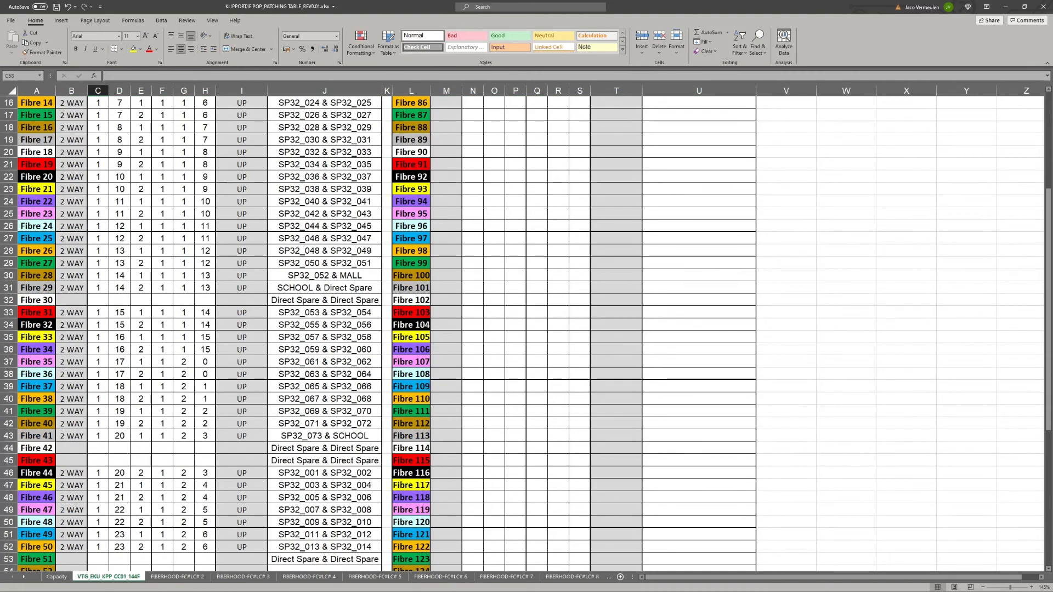
scroll(526, 329, "down", 3)
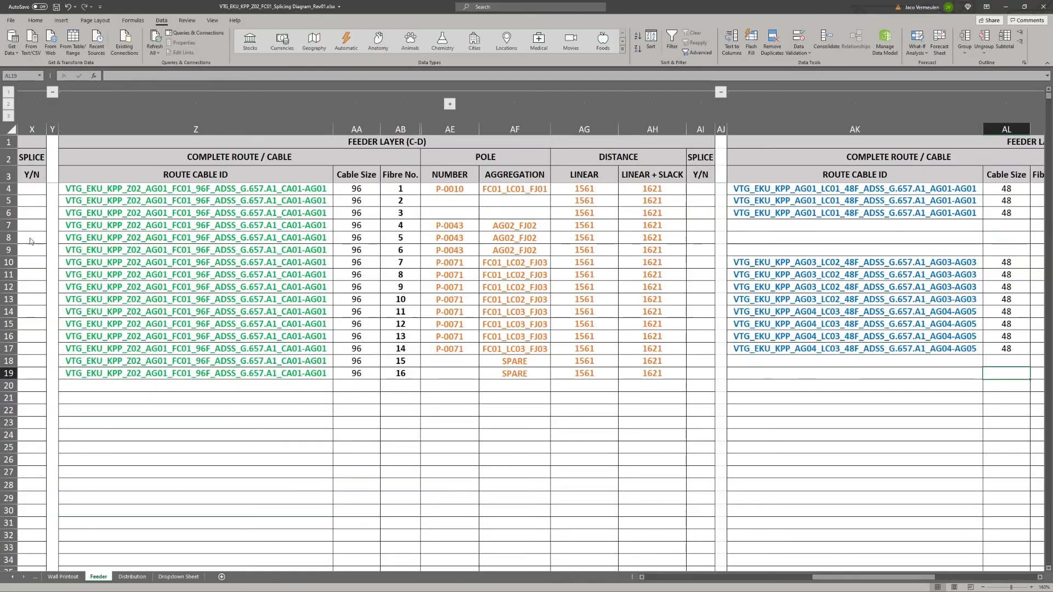
Step: Close the VTG_EKU_KPP_Z02_FC01 Splicing Diagram workbook without saving its changes
left_click(1043, 7)
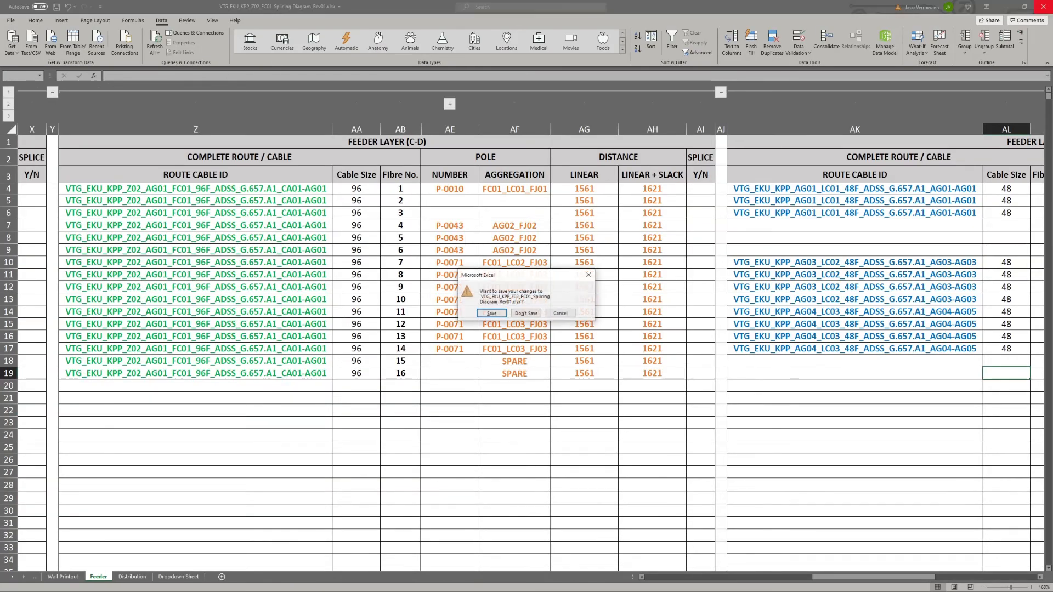
left_click(526, 313)
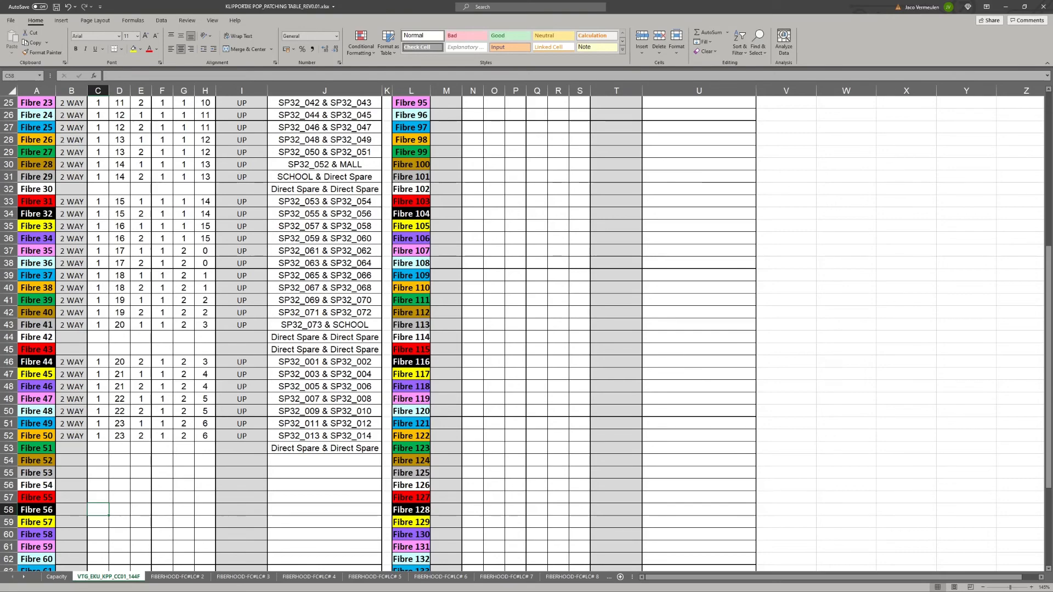
Step: Save the patching table as a PDF named KLIPPORTJIE POP_PATCHING TABLE_REV0.01 in the POP FILES folder
scroll(526, 329, "up", 8)
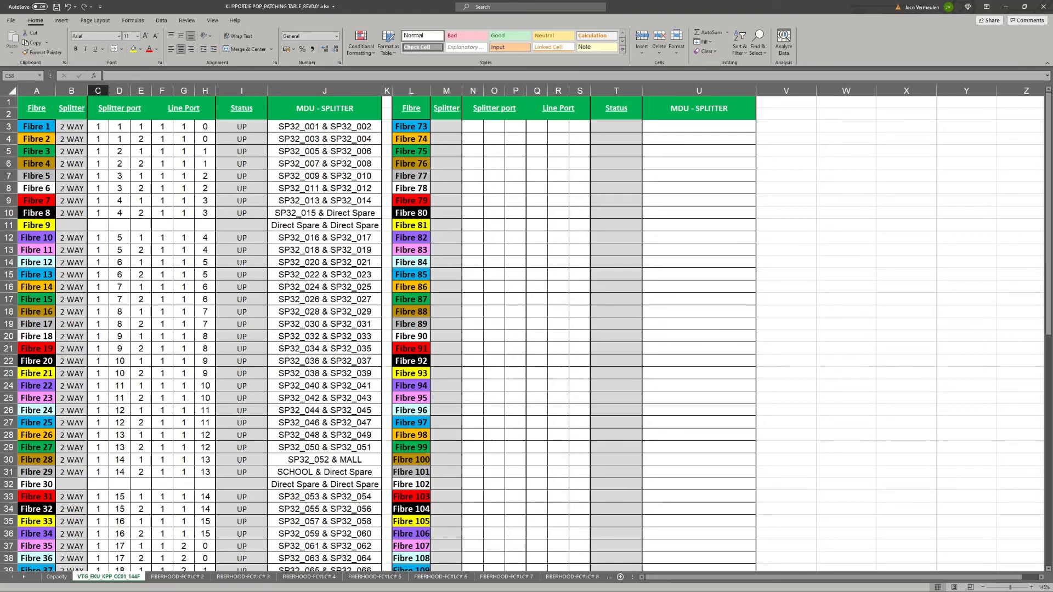
left_click(11, 20)
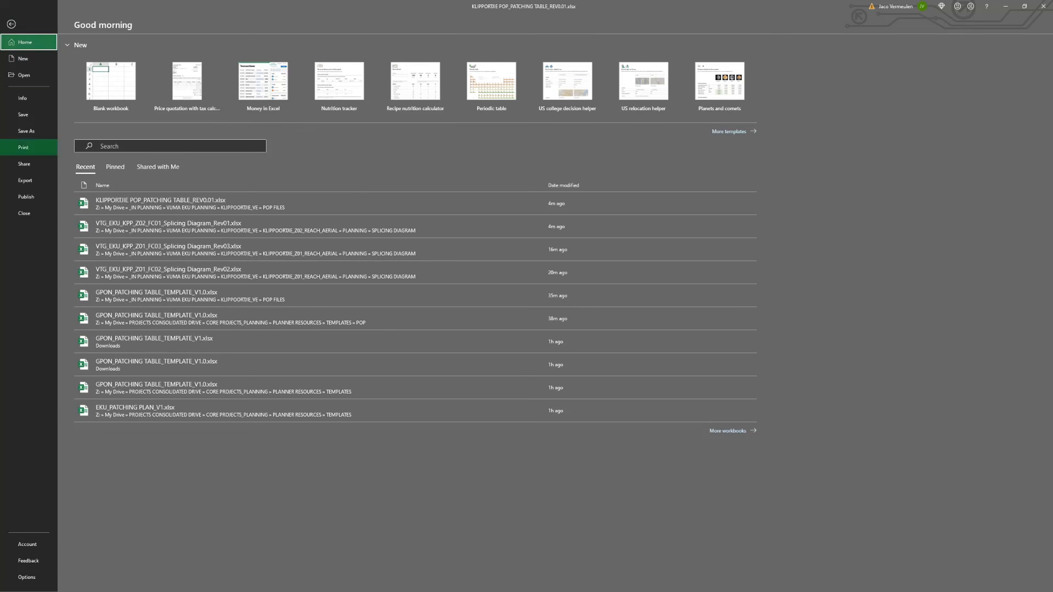
left_click(29, 131)
left_click(358, 73)
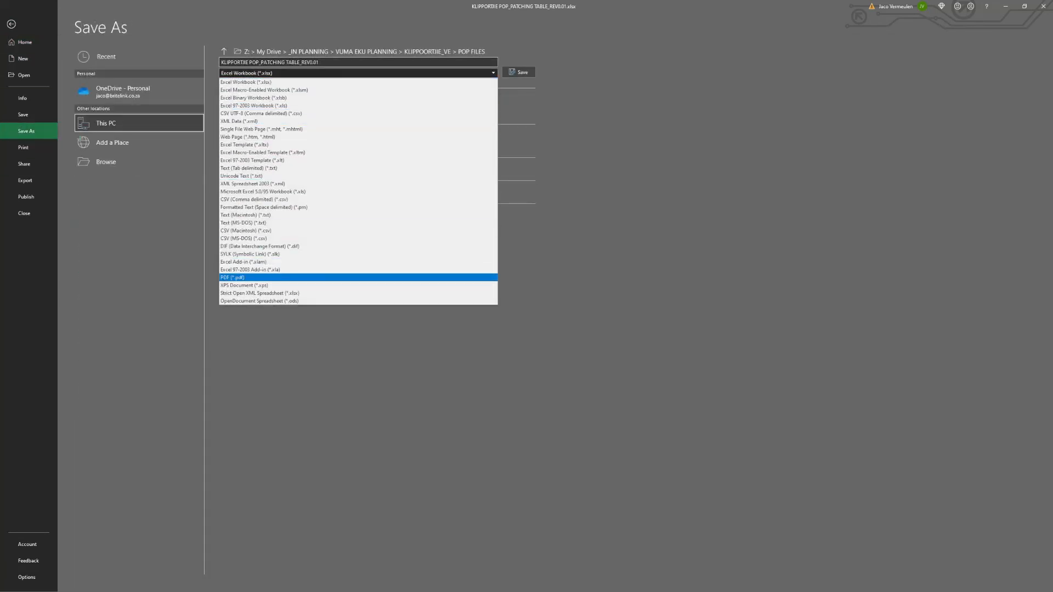
left_click(246, 277)
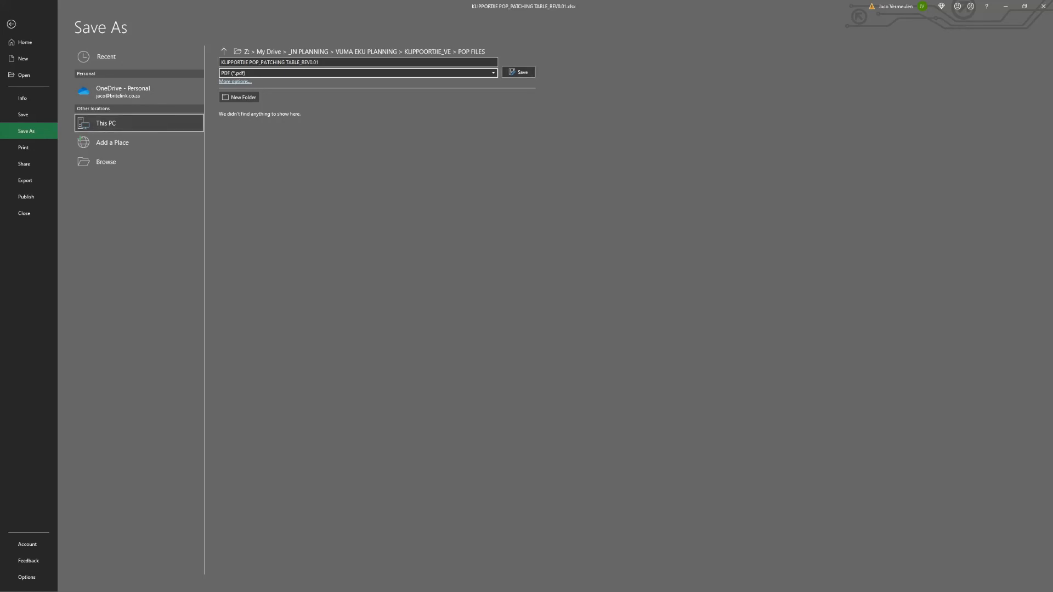
key("Return")
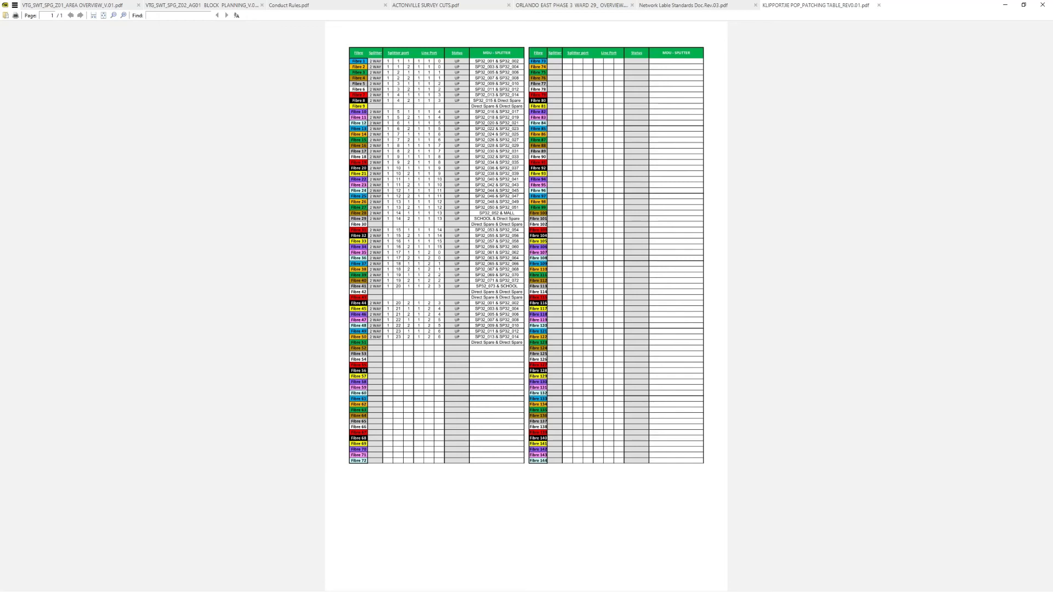
Step: Close the exported patching table PDF and minimise the PDF viewer to return to the Excel workbook
left_click(879, 5)
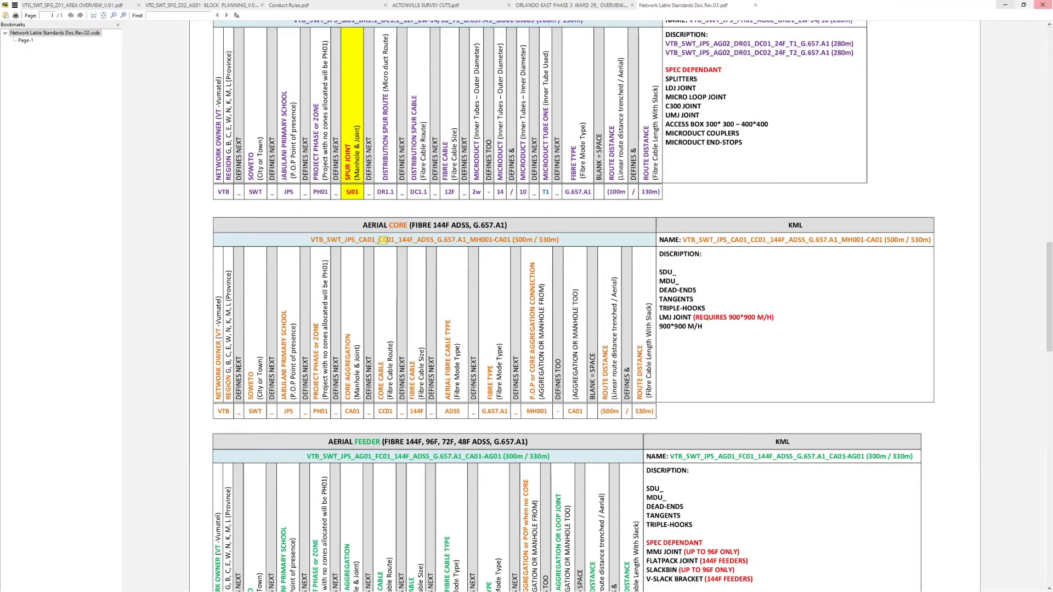
left_click(1006, 5)
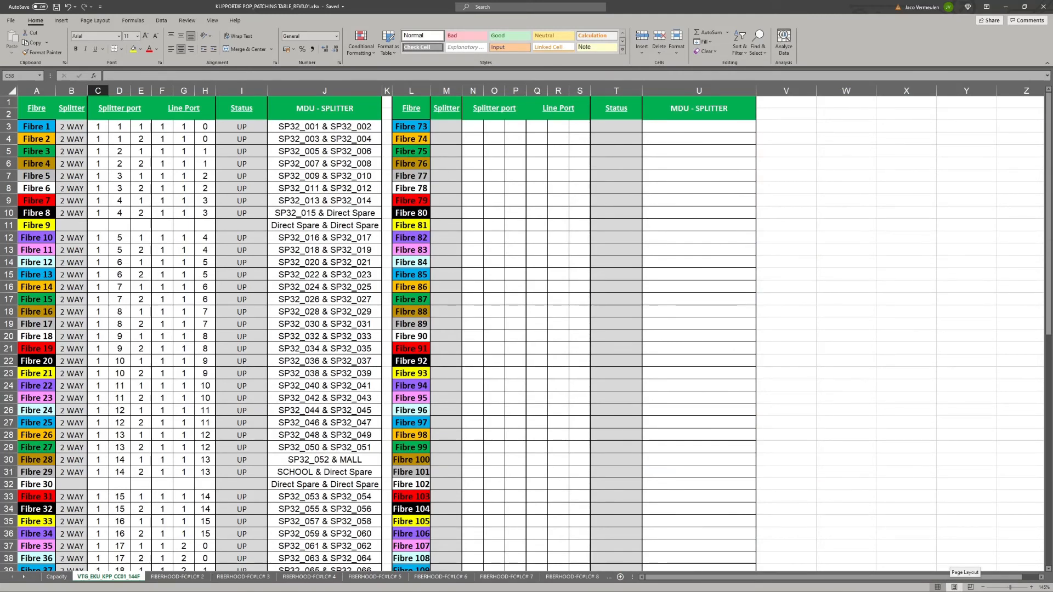
Step: Display the VTG_EKU_KPP_CC01_144F sheet in Page Layout view and check how the table fits on the page
left_click(954, 587)
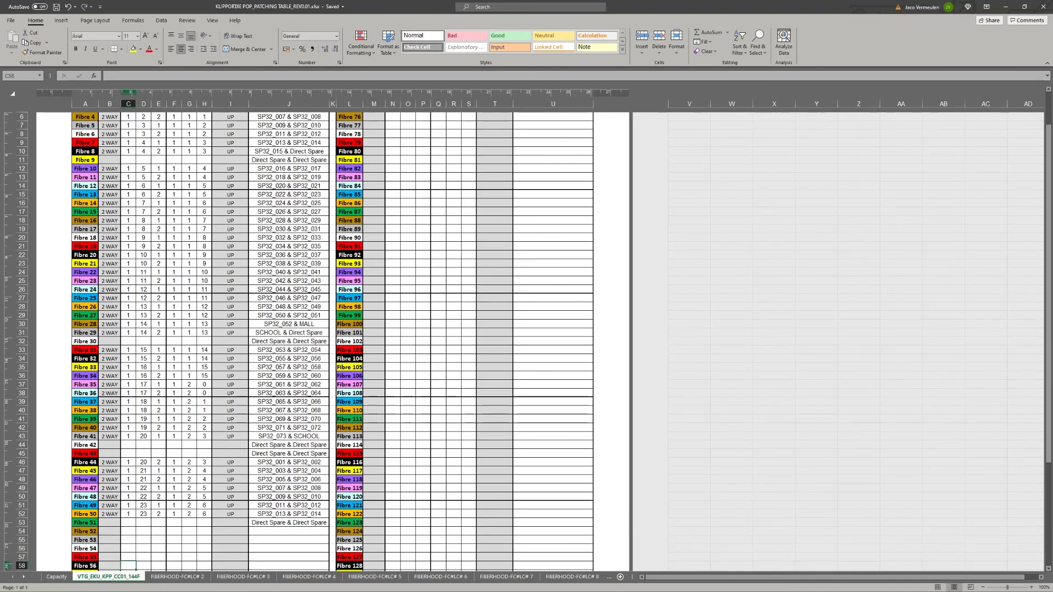
key("ctrl+c")
scroll(428, 246, "up", 3)
scroll(428, 219, "up", 5)
scroll(428, 151, "down", 10)
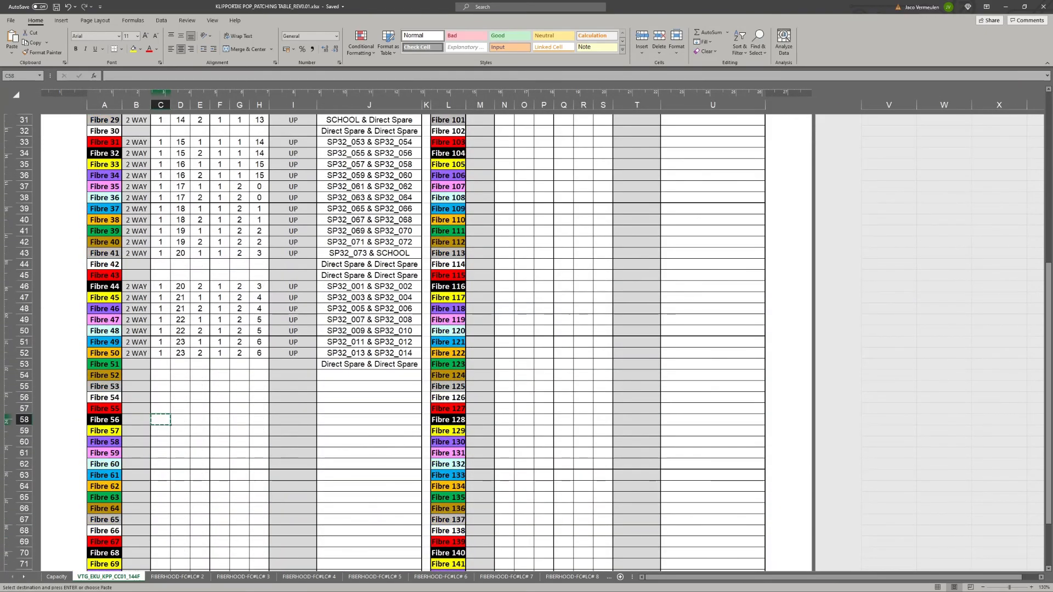
scroll(428, 340, "down", 9)
scroll(428, 340, "down", 5)
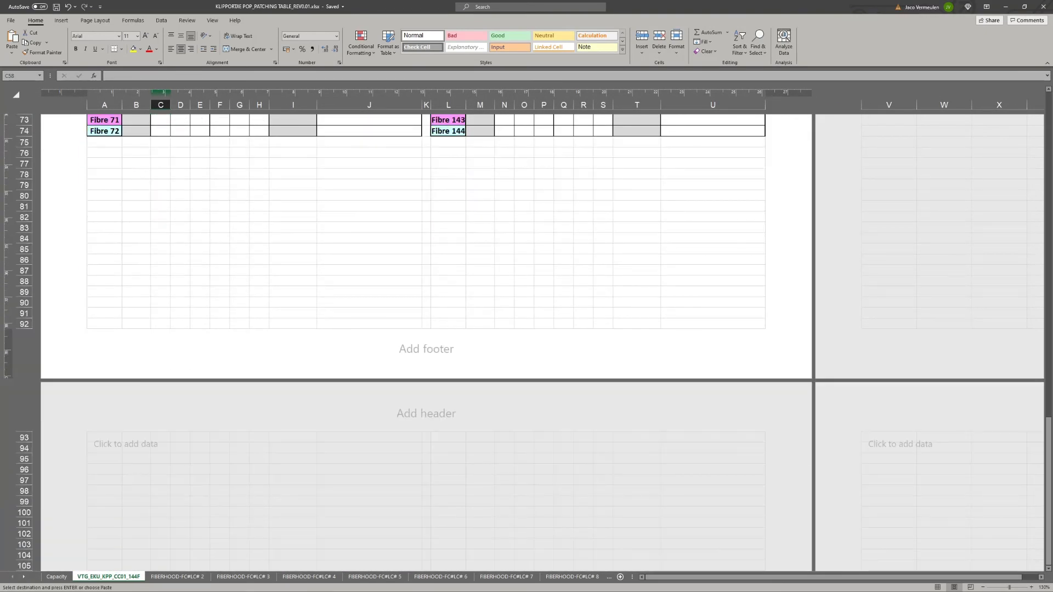
scroll(426, 343, "up", 20)
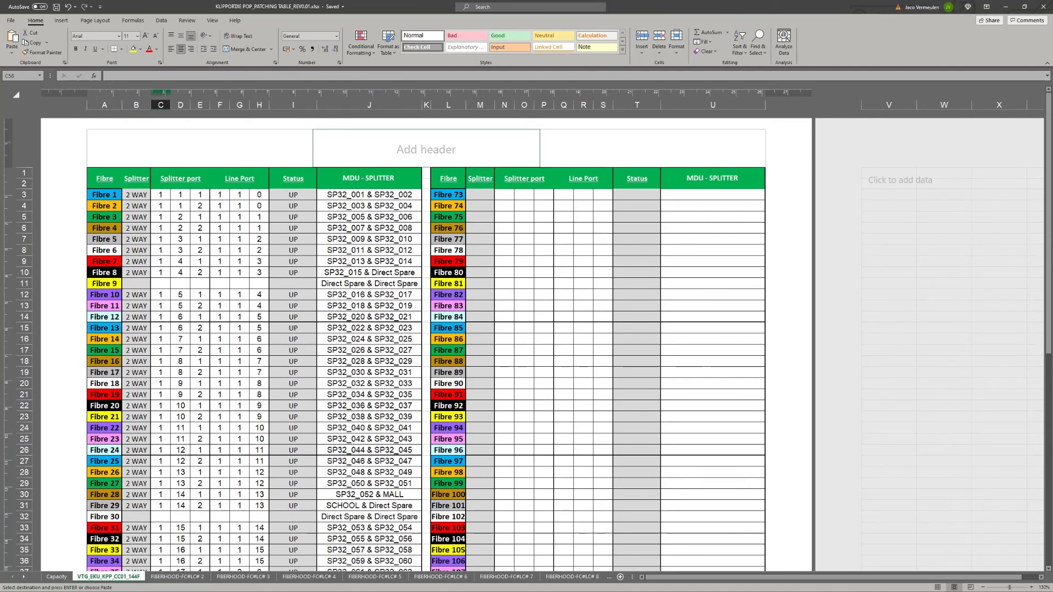
left_click(439, 149)
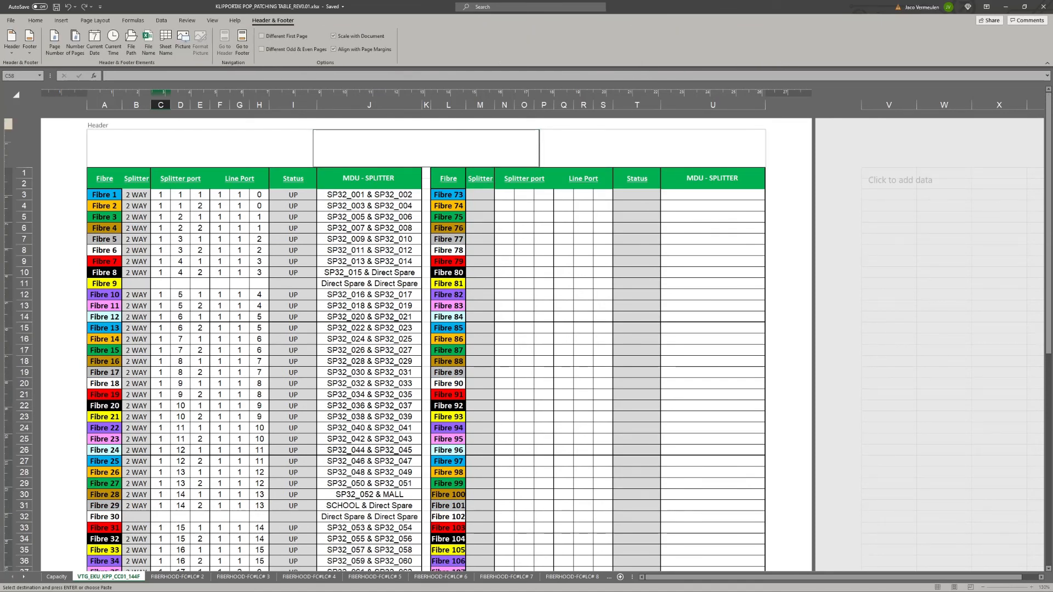
type("KLIPPOORTJIE POP")
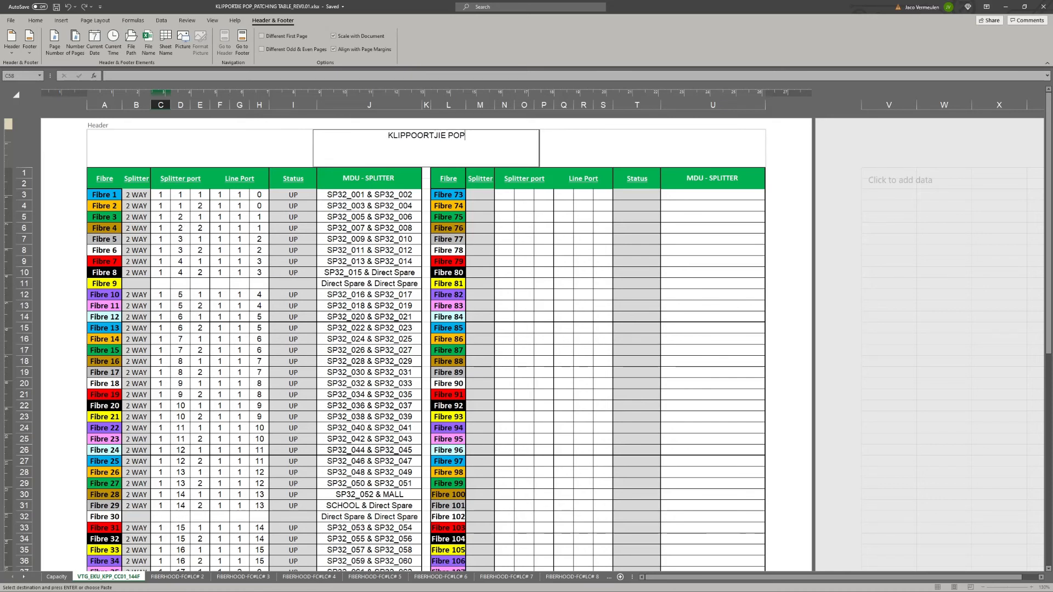
type(" PATCHING")
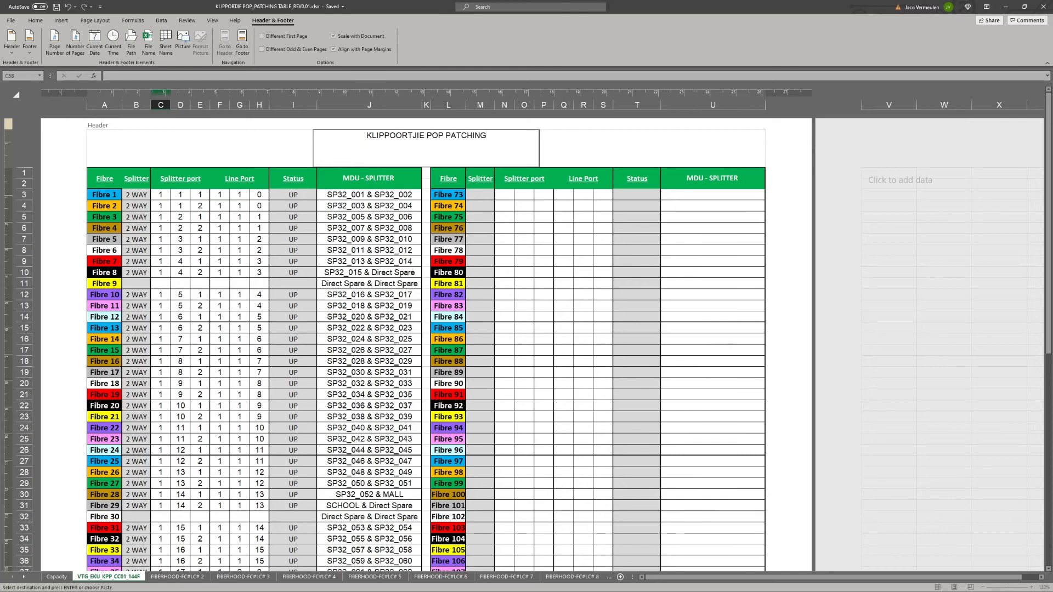
key("Escape")
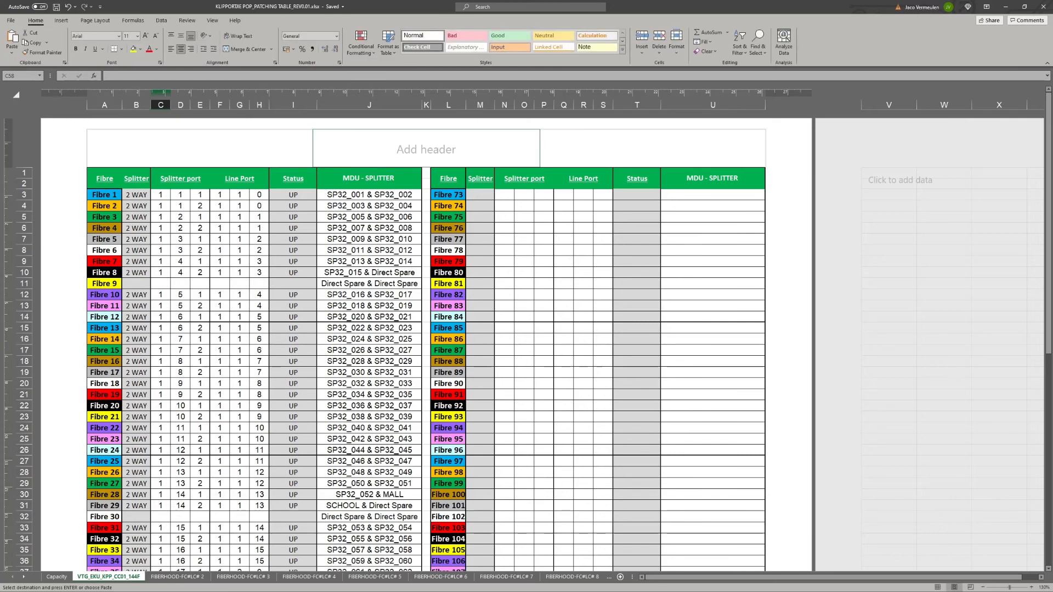
Step: Set the page header of the VTG_EKU_KPP_CC01_144F sheet to the workbook file name preset
left_click(426, 148)
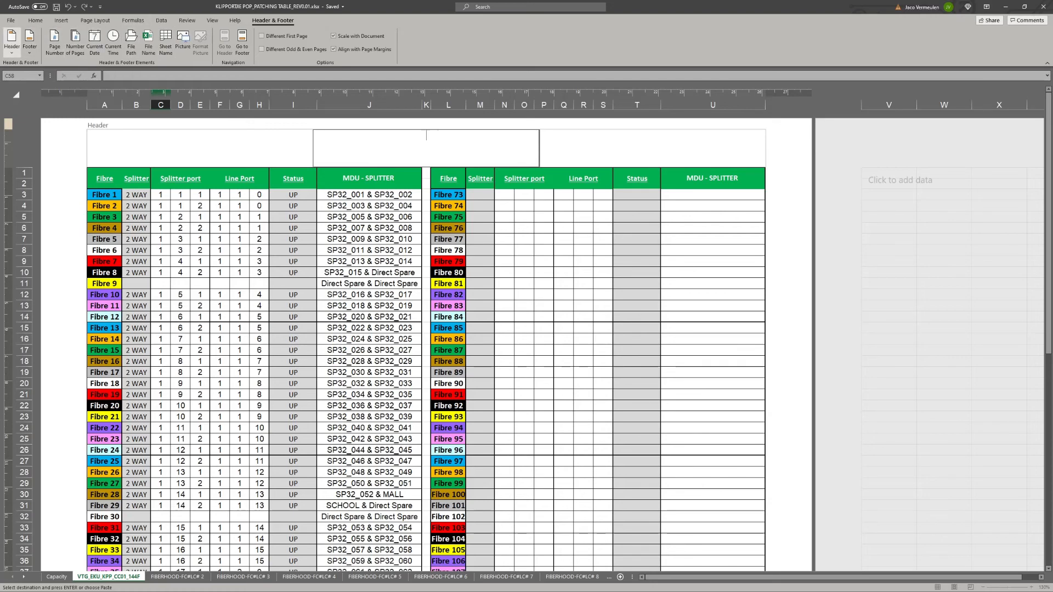
left_click(12, 44)
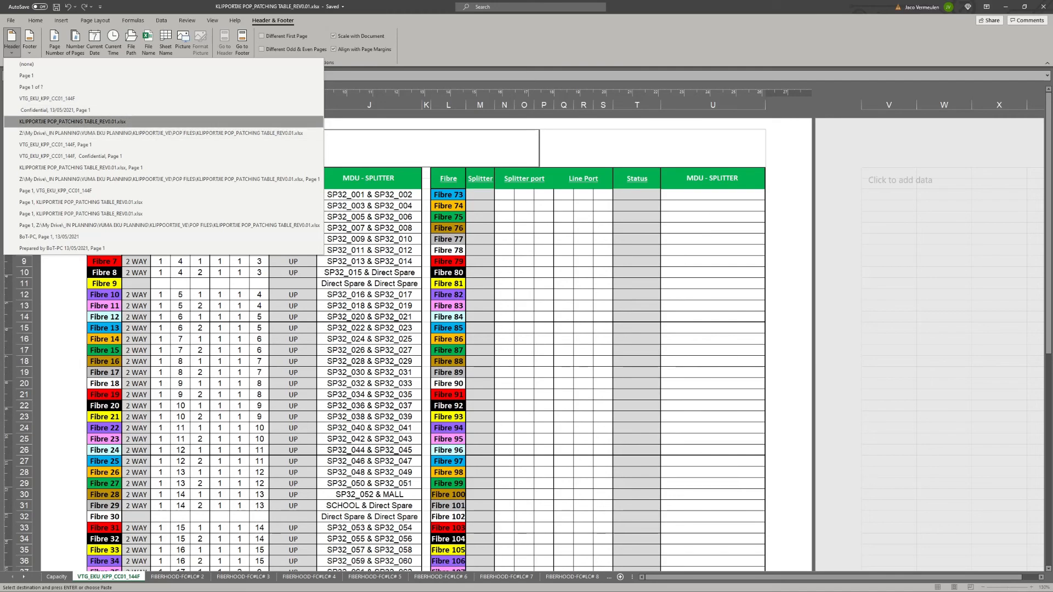
left_click(72, 121)
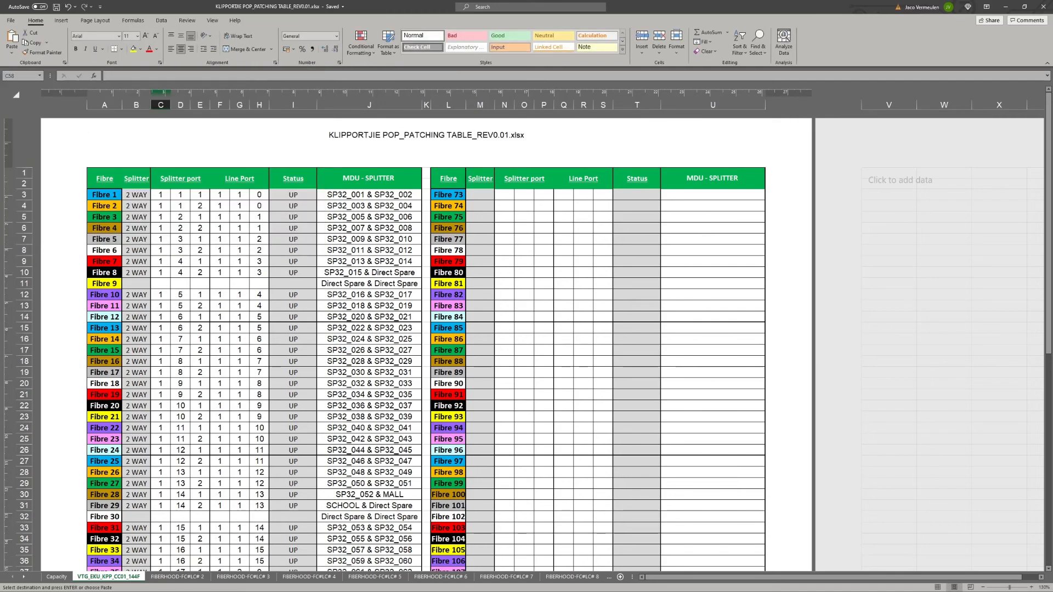
Step: Replace the page header with the sheet name preset and copy its &[Tab] code from the centre section
left_click(652, 148)
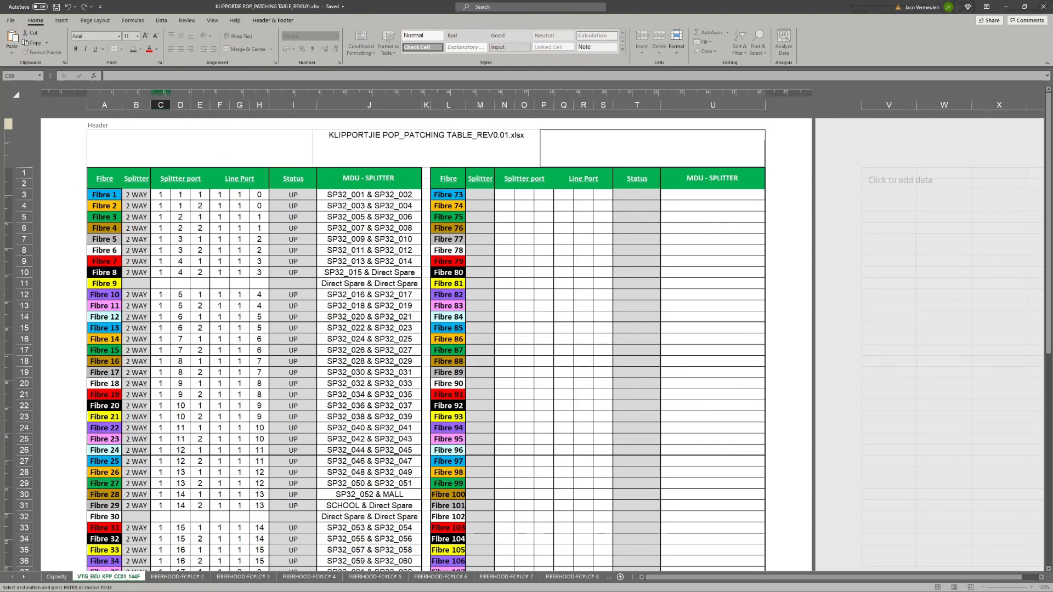
left_click(273, 20)
left_click(12, 41)
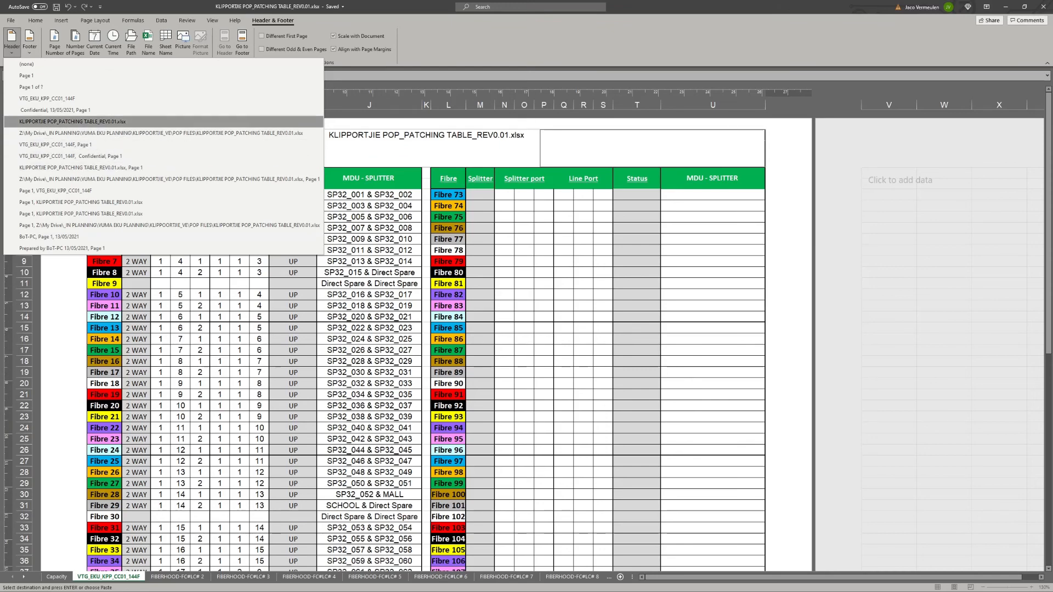
left_click(47, 99)
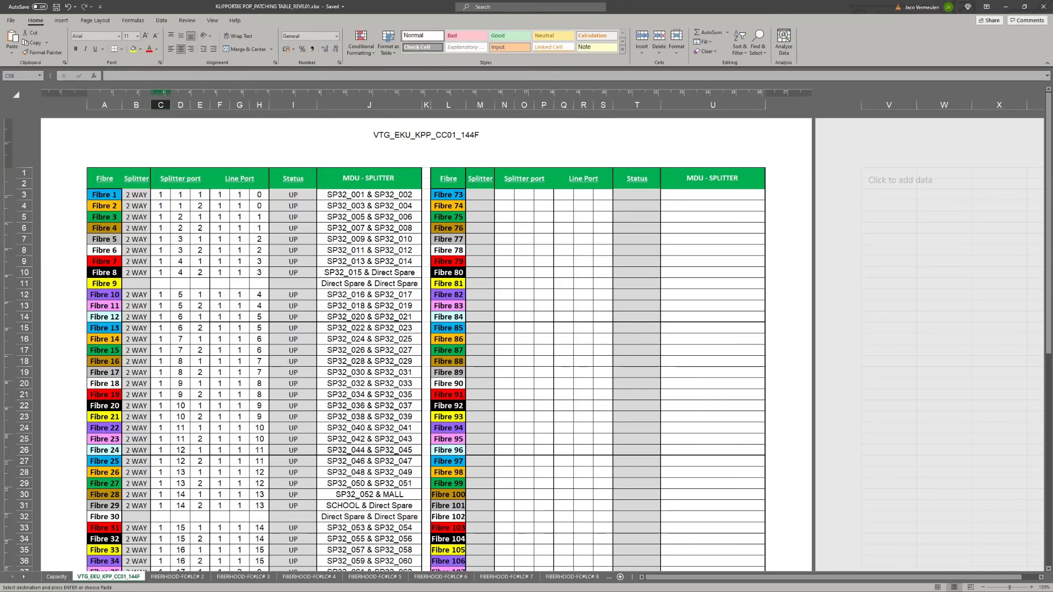
left_click(426, 137)
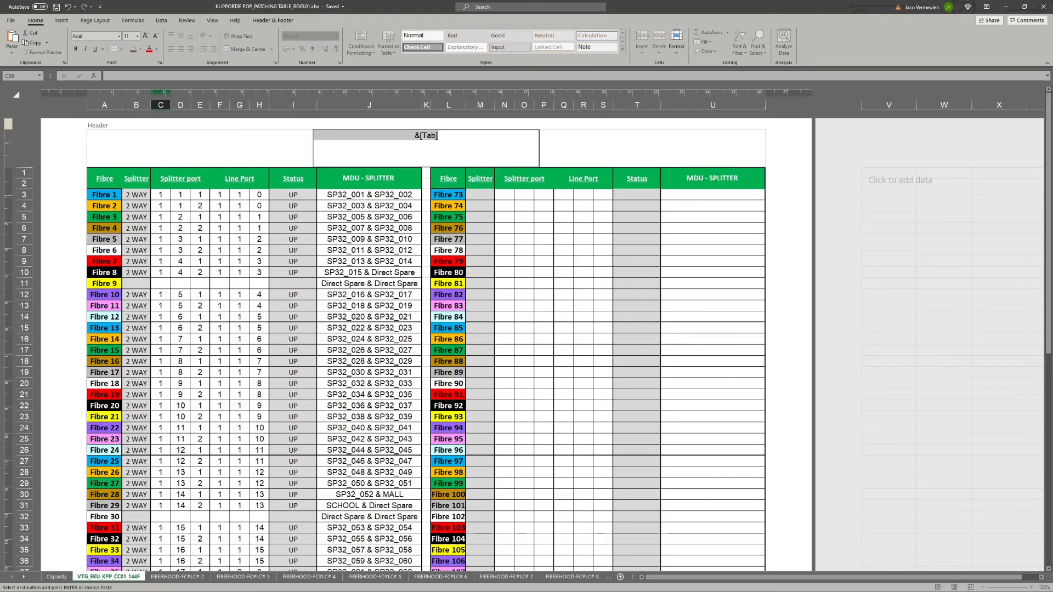
left_click(438, 136)
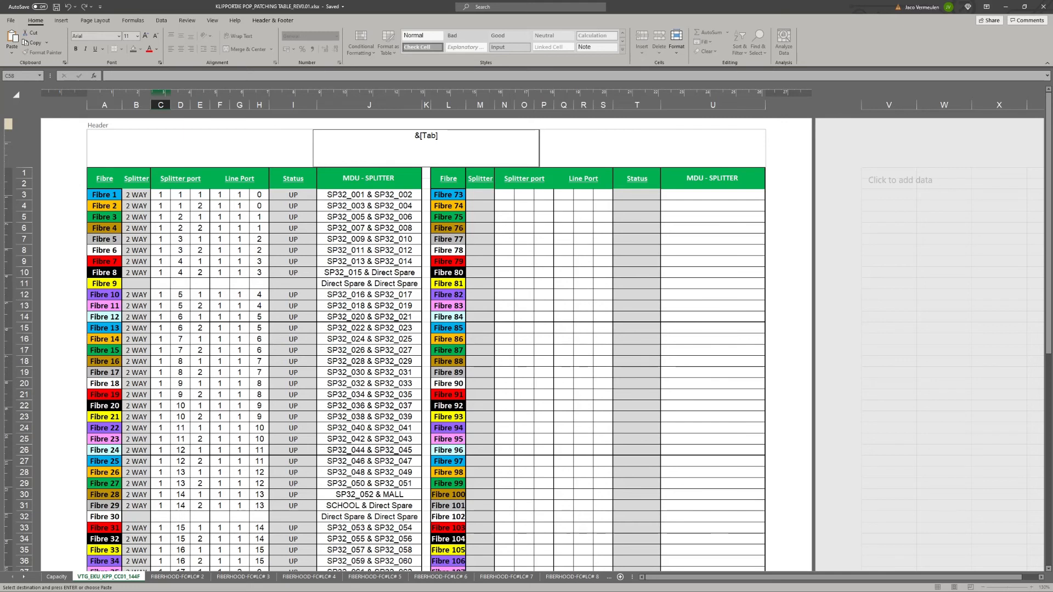
key("ctrl+a")
key("ctrl+c")
Step: Change the page header back to the workbook file name preset
left_click(653, 142)
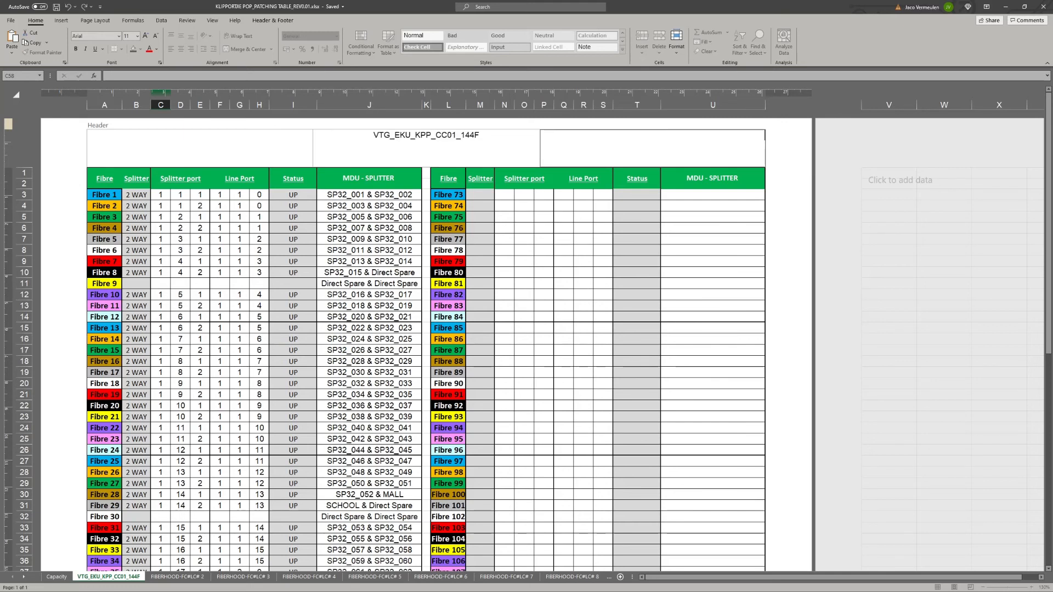
key("shift+Tab")
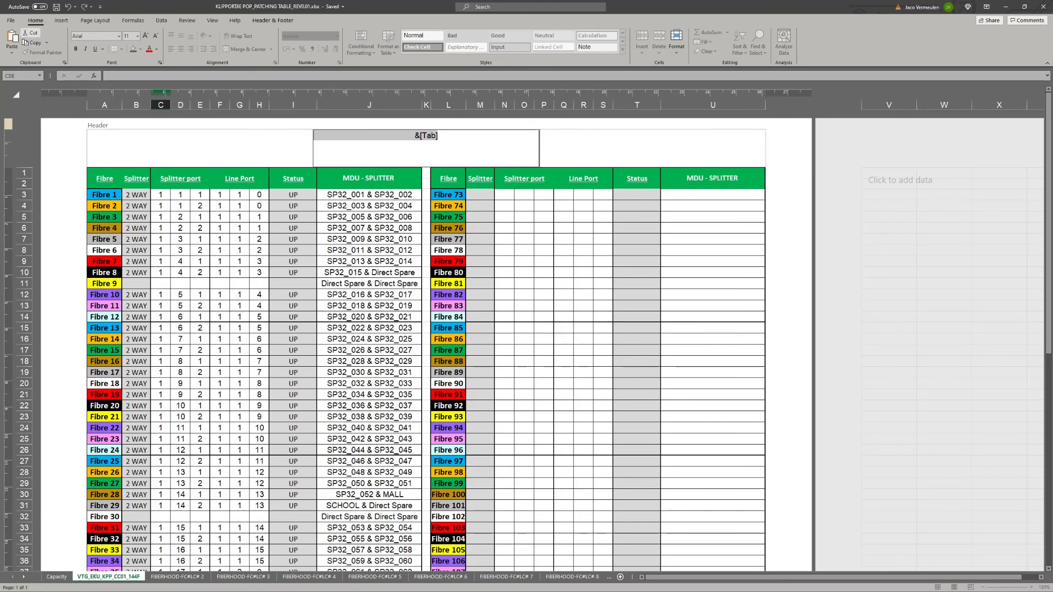
left_click(273, 21)
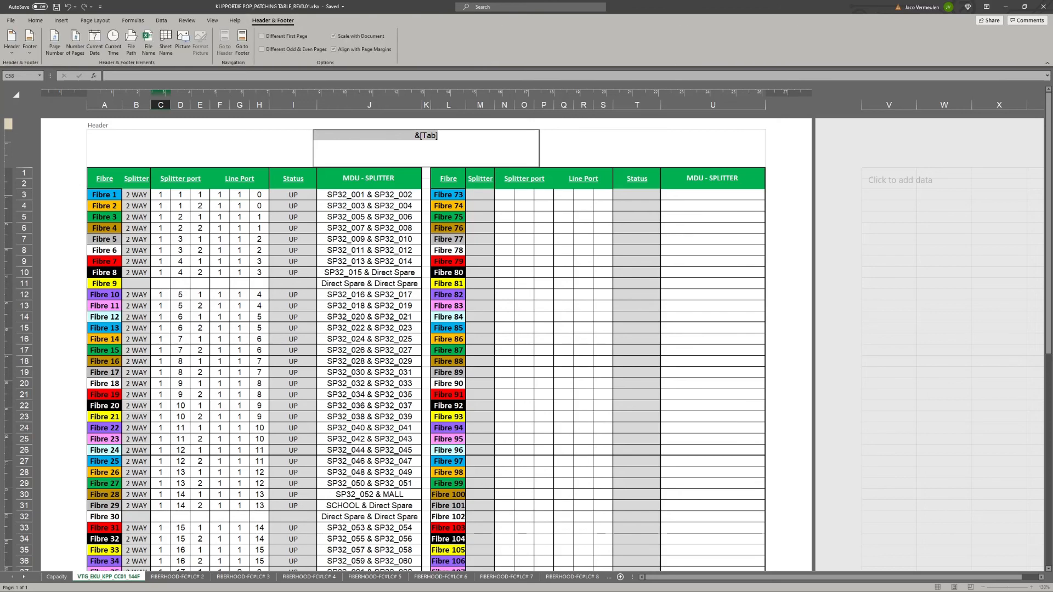
left_click(12, 41)
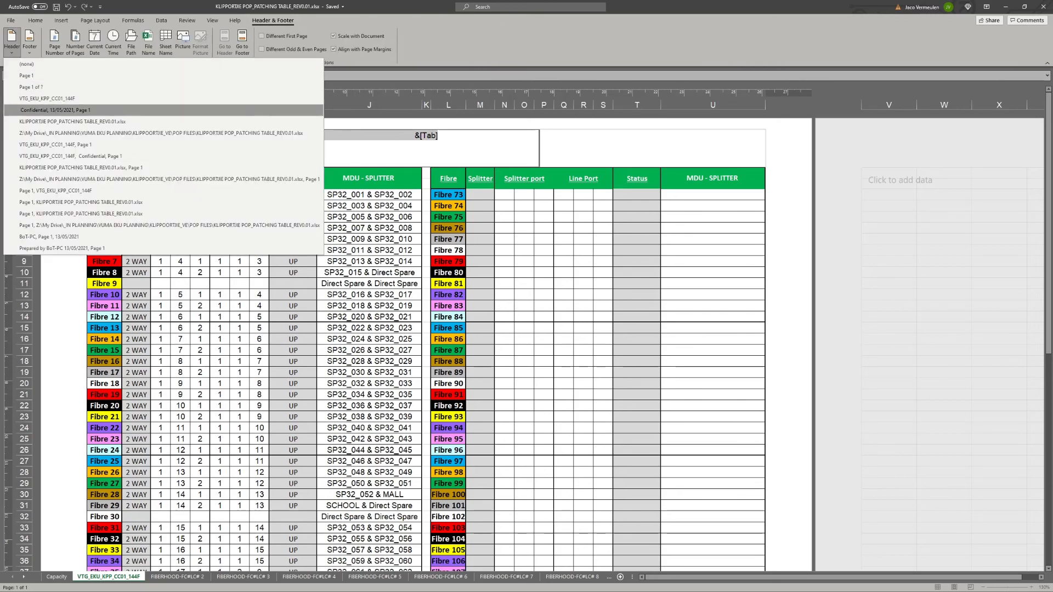
left_click(72, 121)
Step: Add the &[Tab] sheet name code on a second line below &[File] in the centre header and finish editing it
left_click(426, 135)
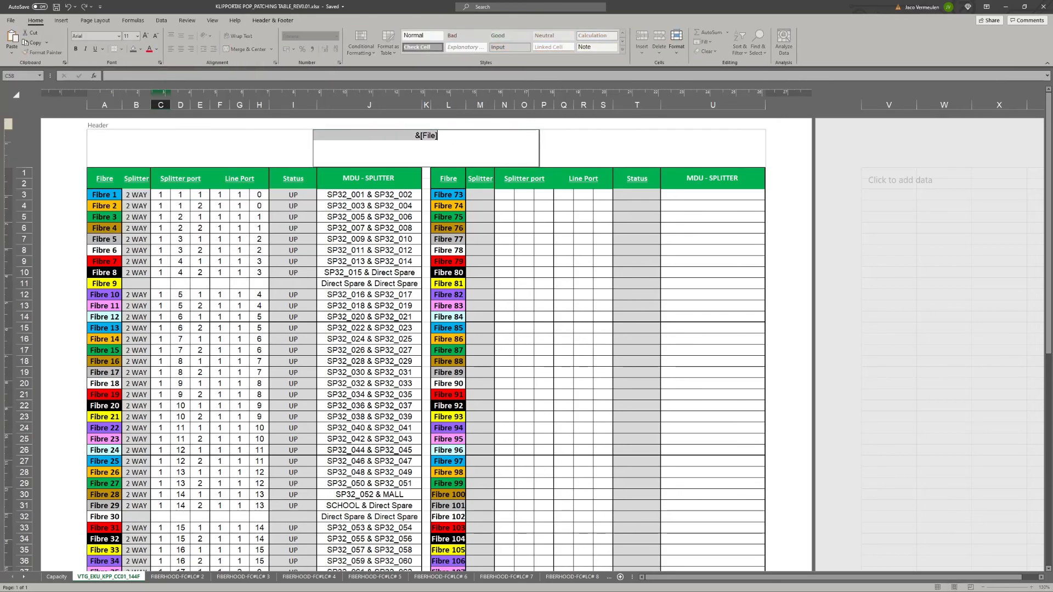
left_click(439, 136)
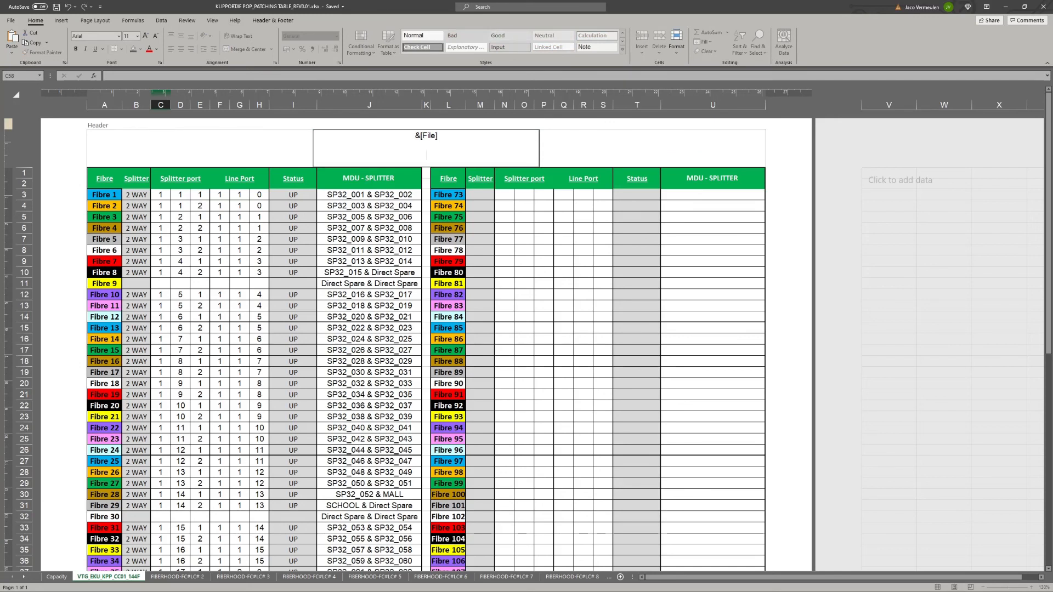
key("Return")
type("&[Tab]")
left_click(652, 147)
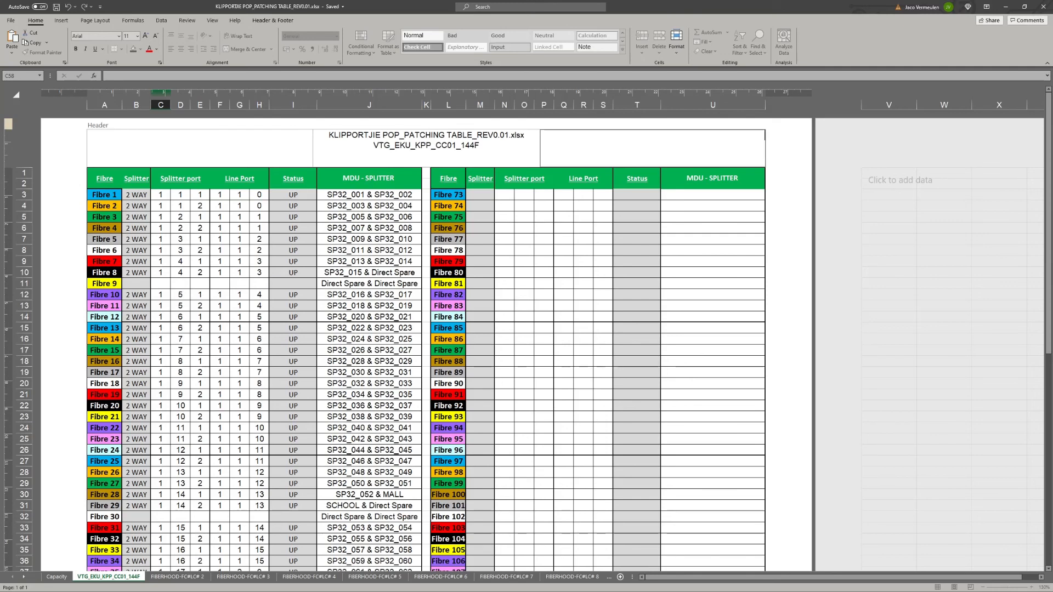
left_click(583, 283)
Step: Insert the &[Pages] and &[Page] codes in the centre footer and put the word "Page" with a space in front of them
scroll(583, 284, "down", 10)
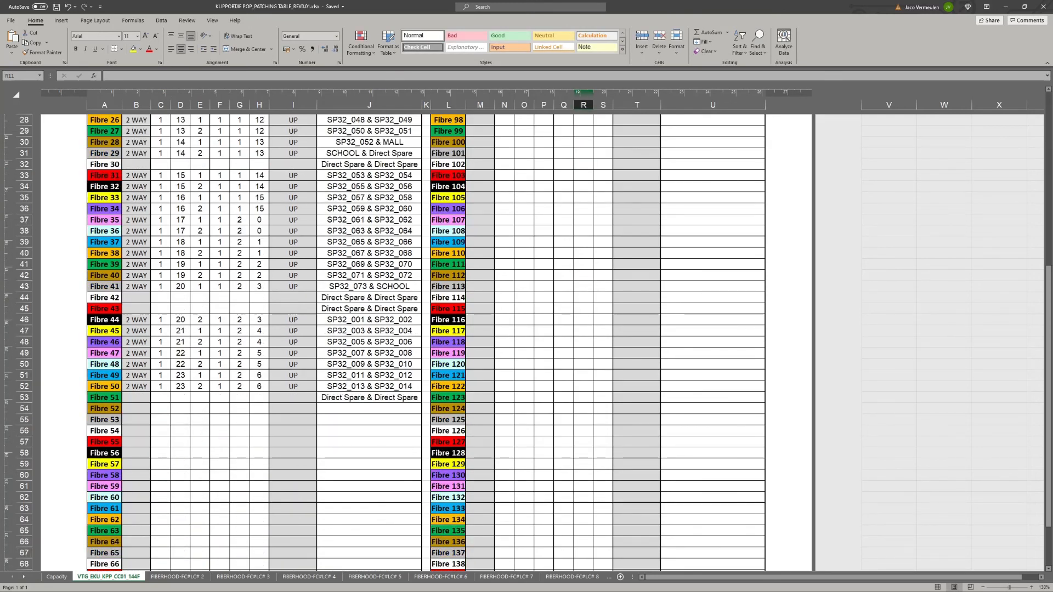
left_click(369, 420)
scroll(384, 438, "down", 9)
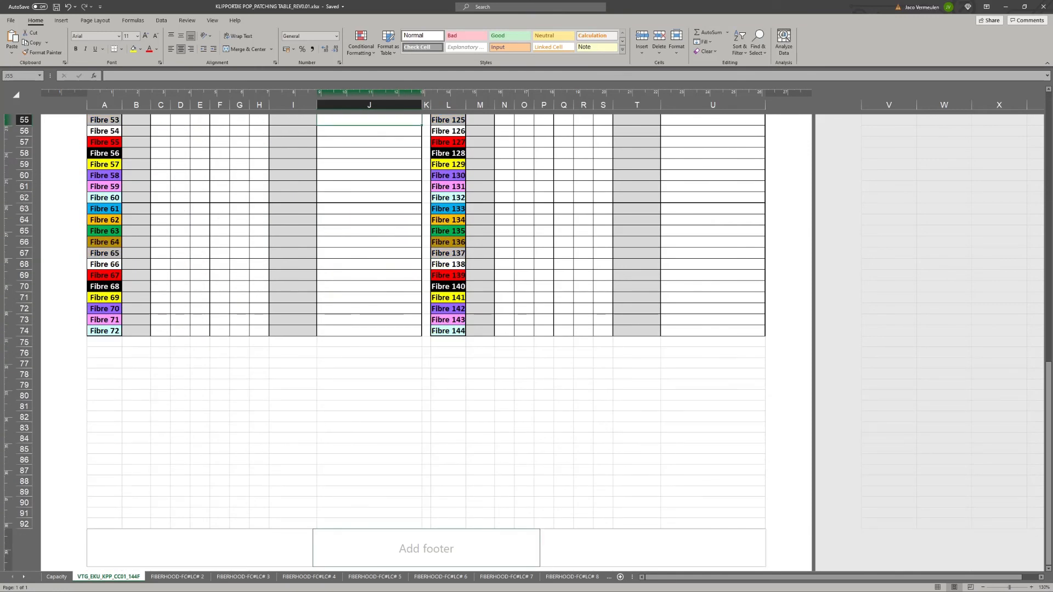
left_click(426, 560)
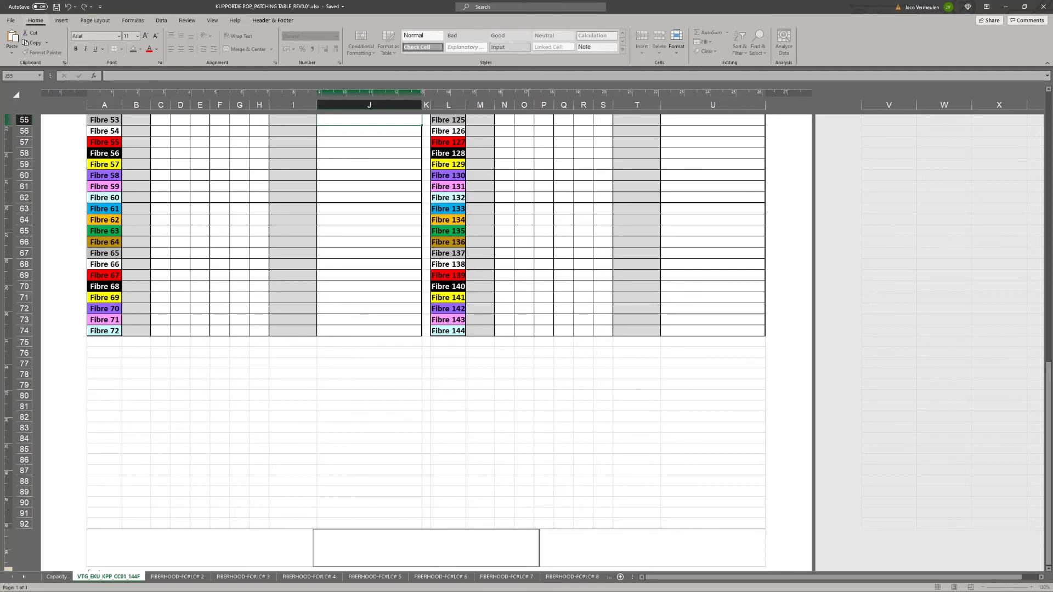
left_click(272, 21)
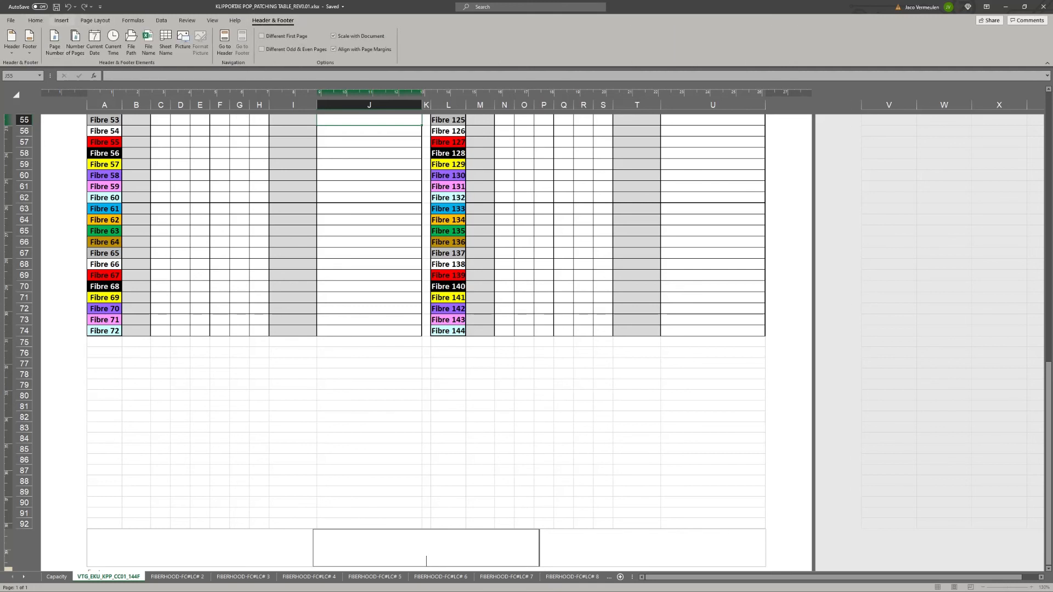
left_click(76, 44)
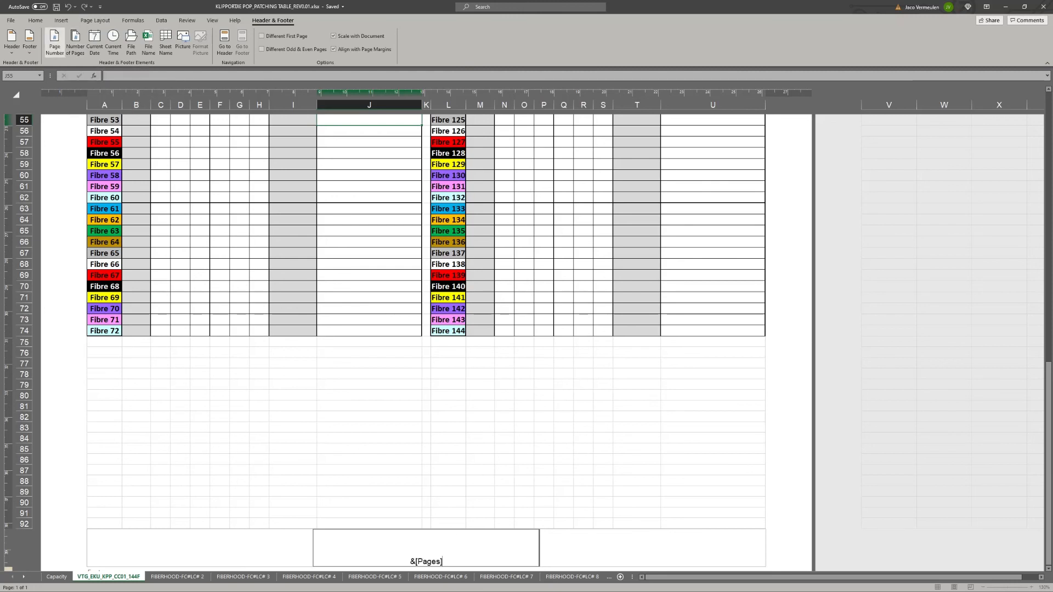
left_click(55, 44)
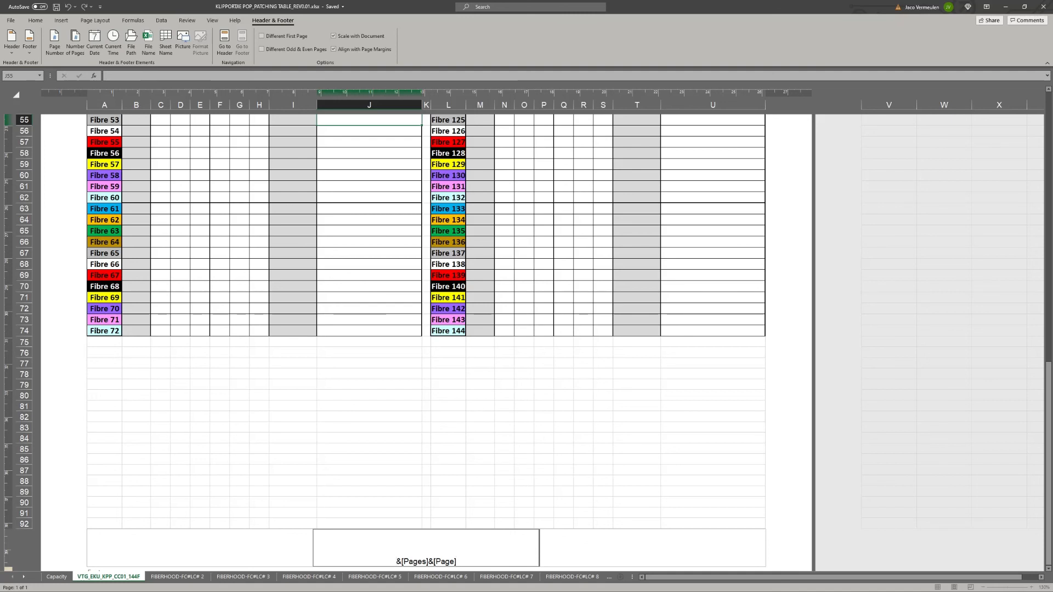
mouse_move(396, 562)
left_mouse_down()
mouse_move(457, 561)
mouse_move(396, 561)
left_mouse_up()
type("age")
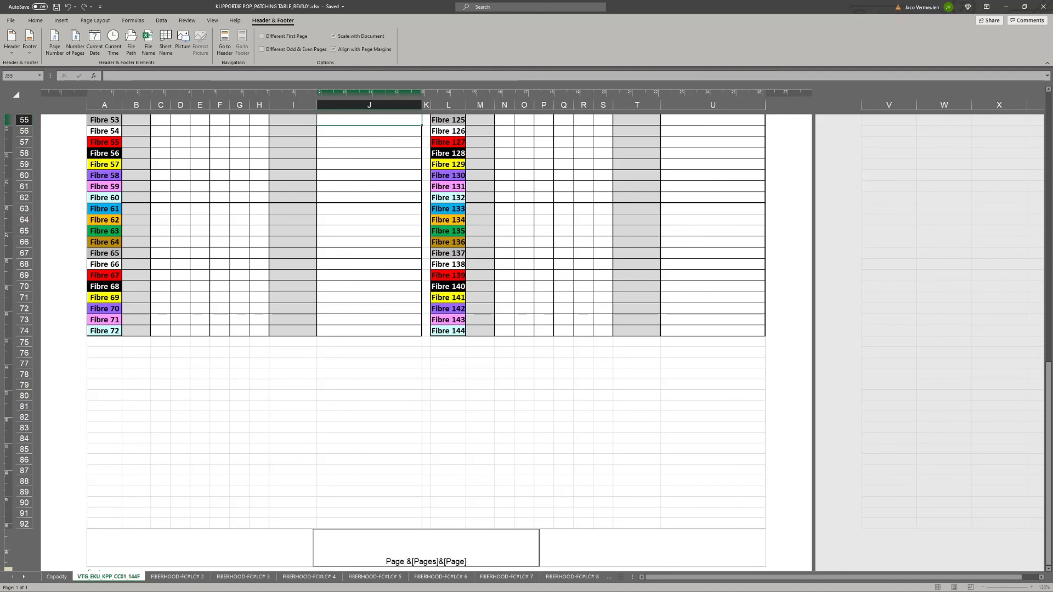
Step: Delete the &[Pages]&[Page] codes from the centre footer, keeping only the word "Page"
key("Delete")
key("Delete")
key("Delete")
key("Delete")
key("Delete")
key("Delete")
key("Delete")
key("Delete")
key("Delete")
key("Delete")
key("Delete")
key("Delete")
key("Delete")
key("Delete")
key("Delete")
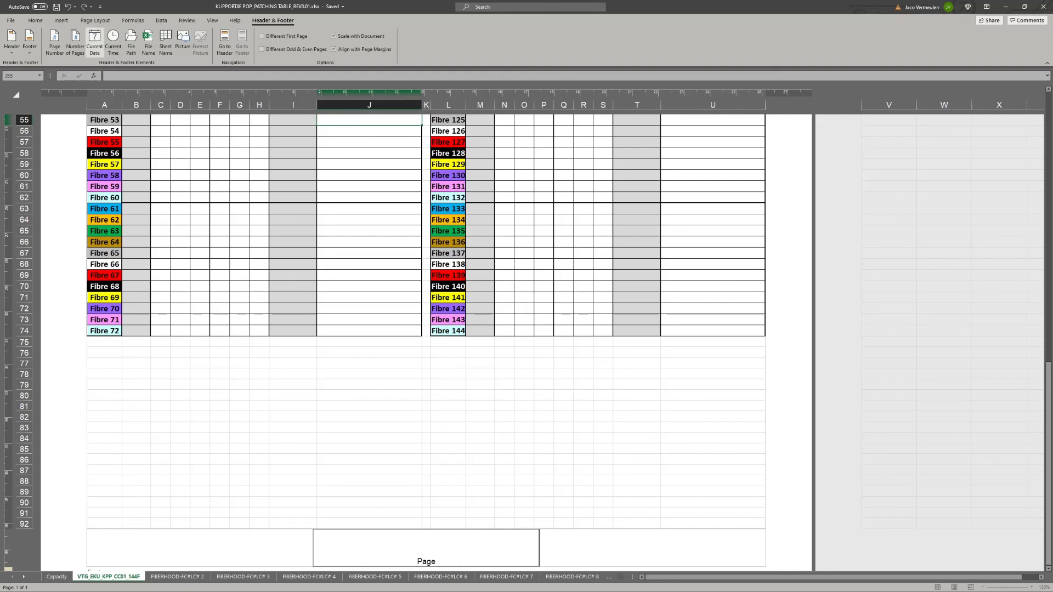
Step: Complete the centre footer as "Page &[Page] of &[Pages]" followed by a line break, and leave footer editing
left_click(55, 42)
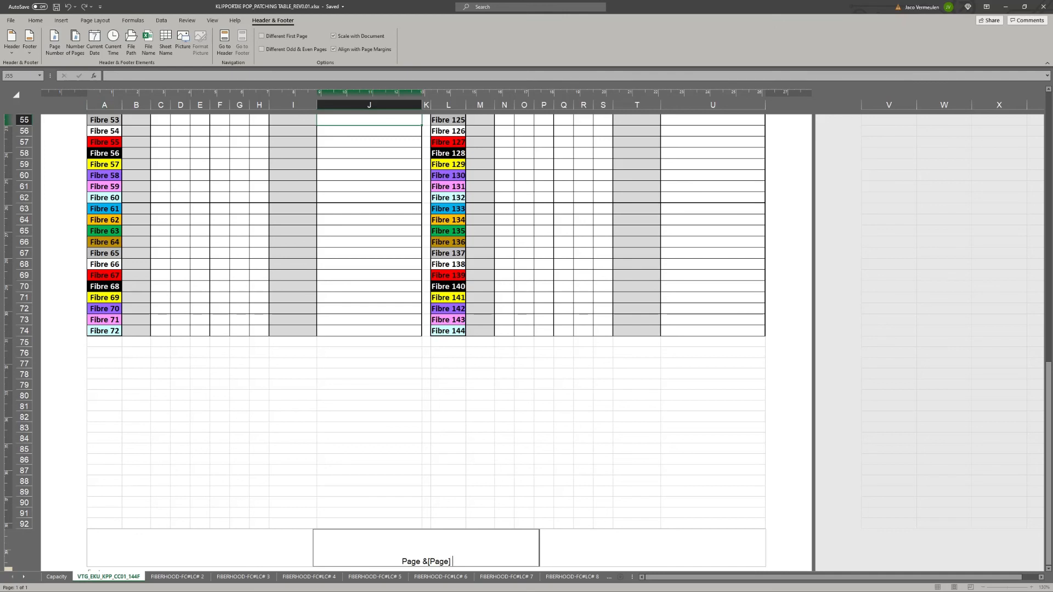
type("of")
left_click(75, 41)
key("Return")
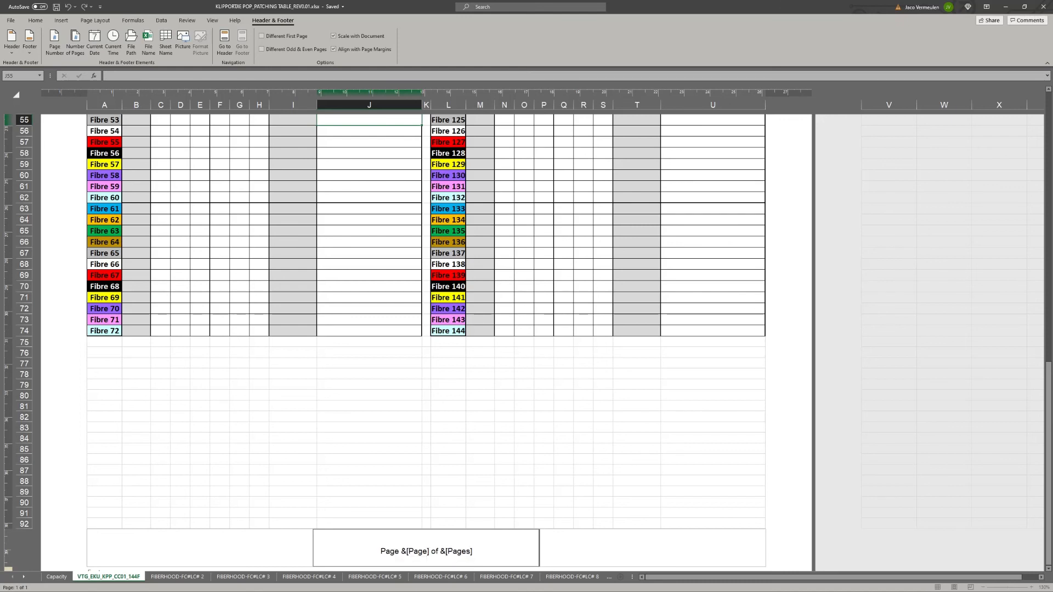
left_click(426, 471)
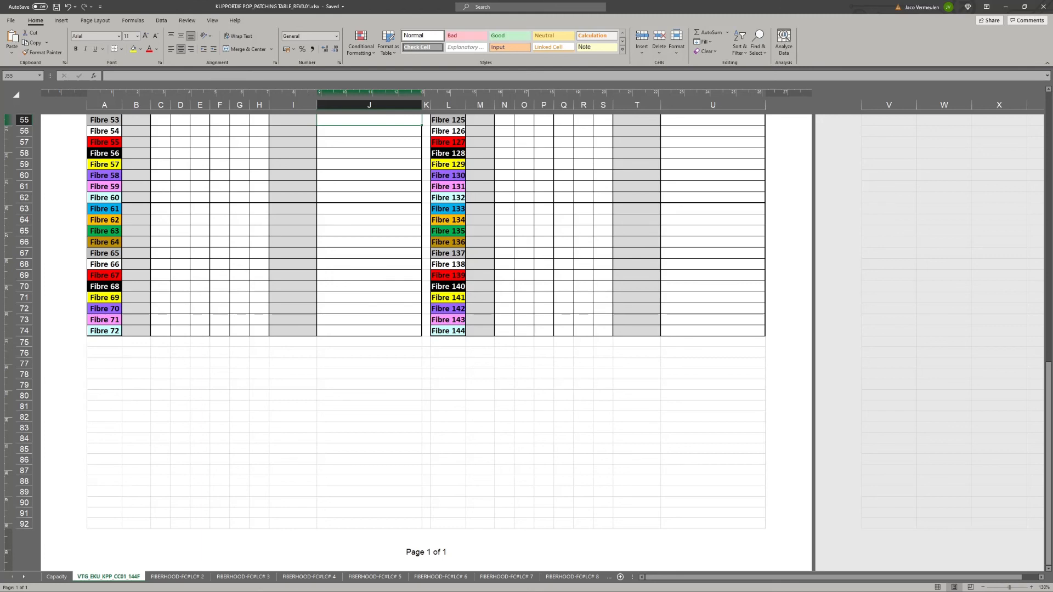
Step: Print the active VTG_EKU_KPP_CC01_144F sheet using Microsoft Print to PDF as the printer
left_click(11, 21)
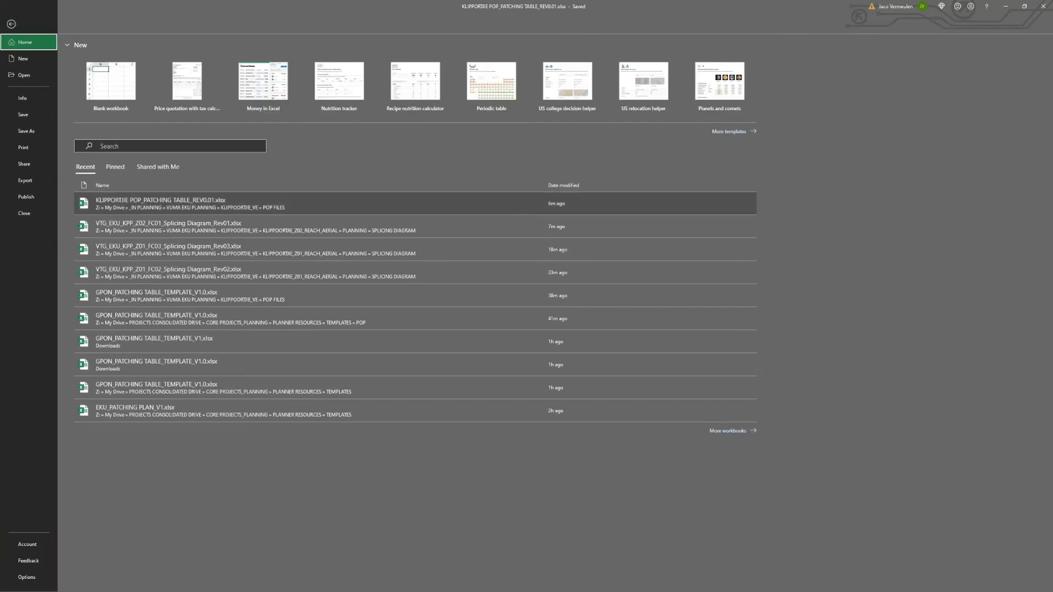
left_click(25, 130)
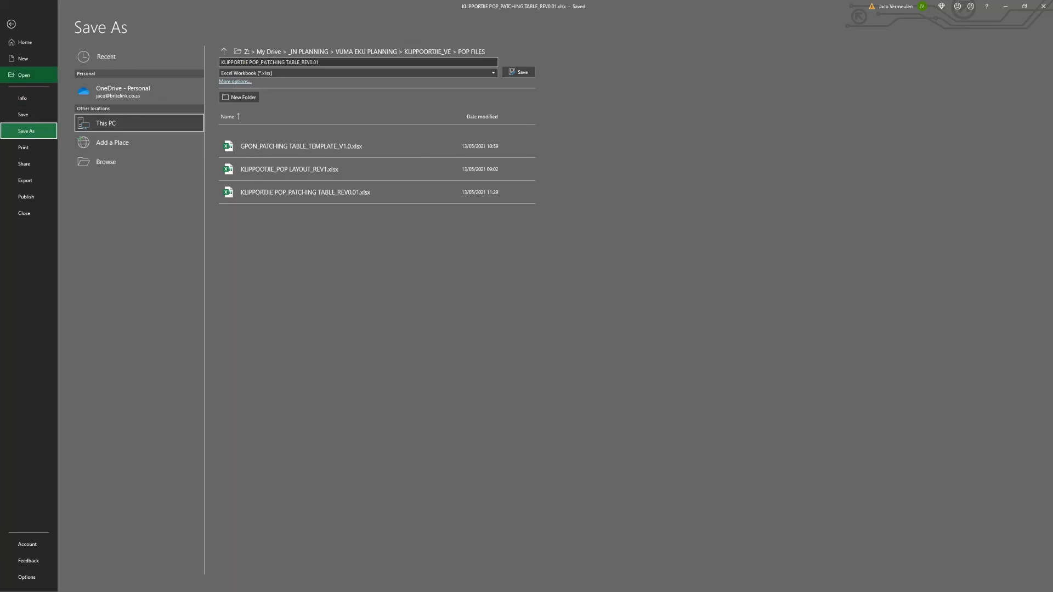
left_click(25, 147)
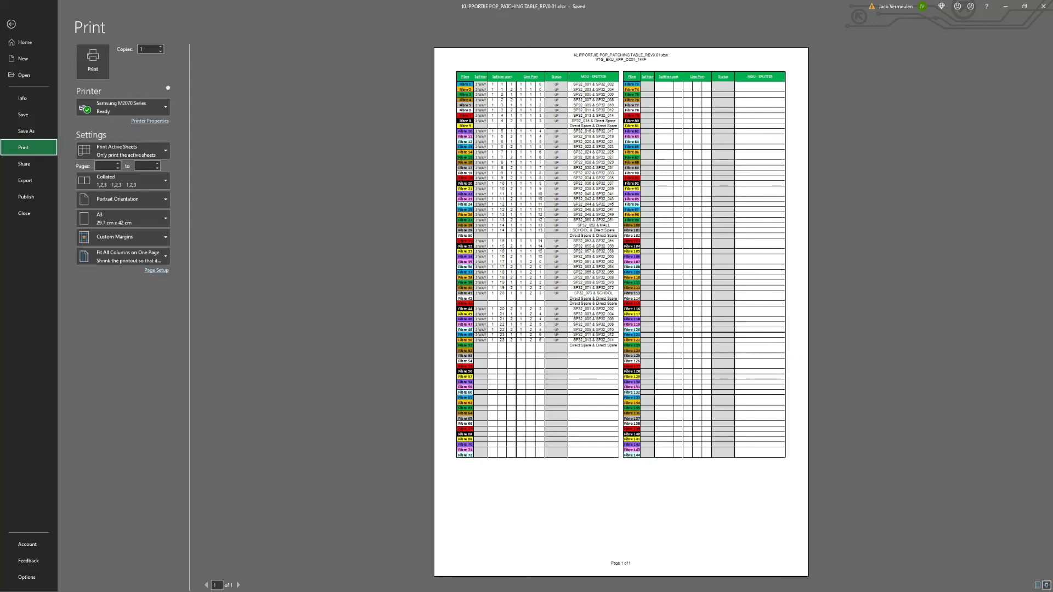
left_click(123, 107)
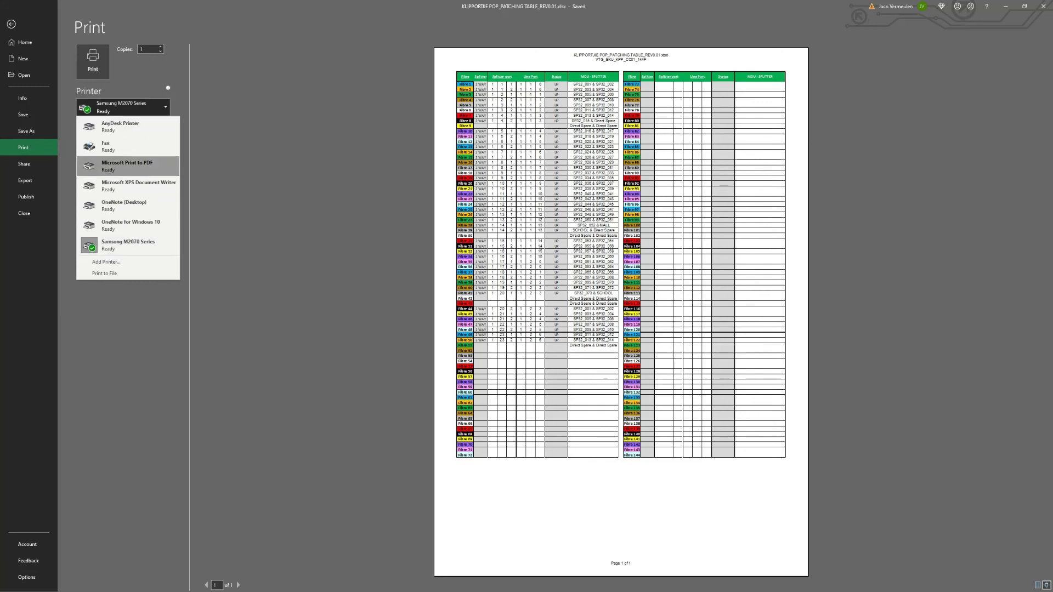
left_click(127, 165)
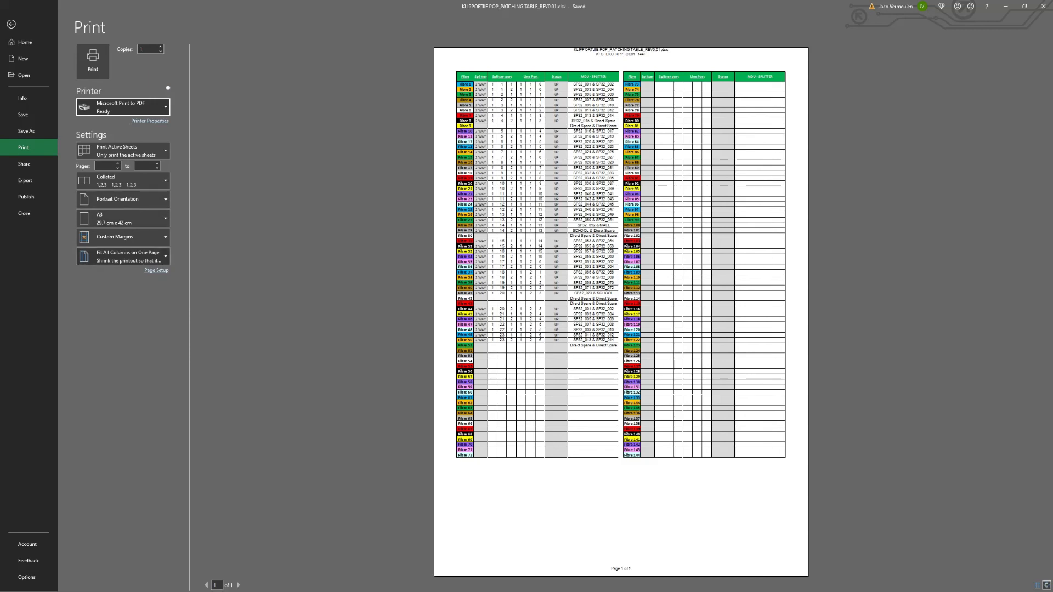
left_click(105, 166)
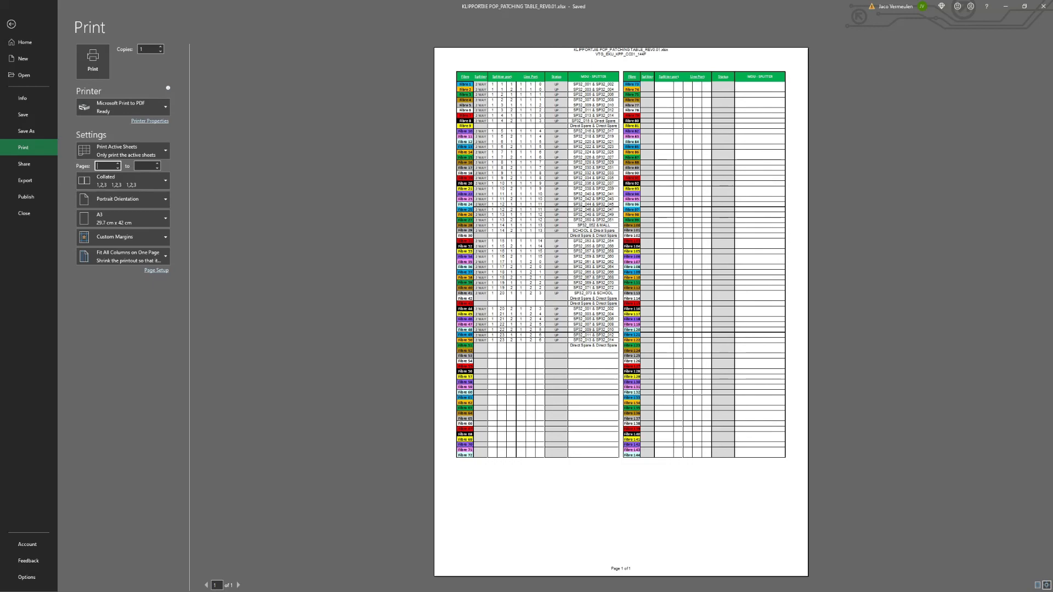
left_click(92, 60)
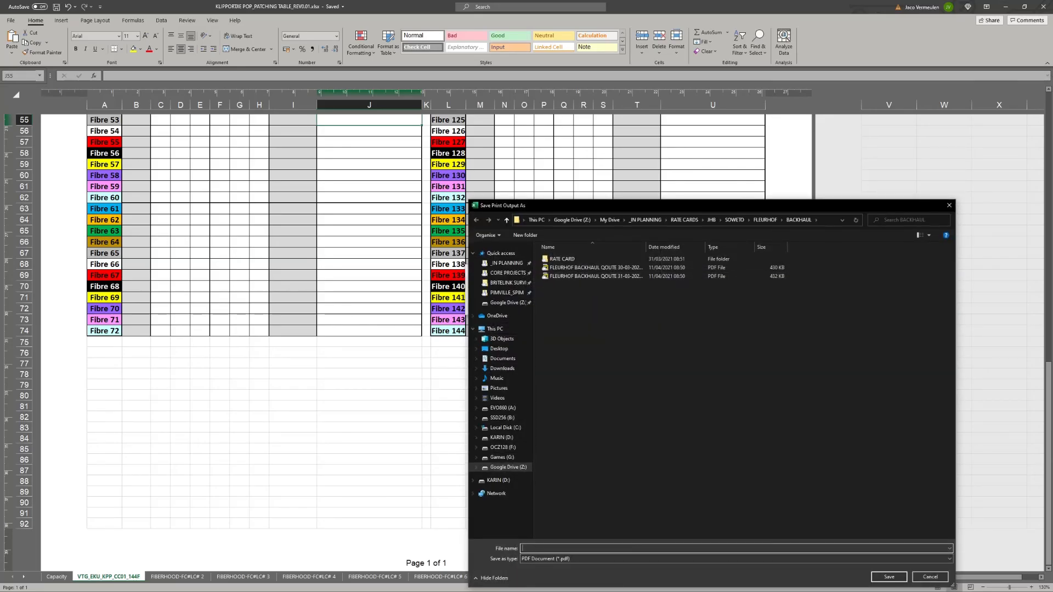
Step: Save the print output in _IN PLANNING > VUMA EKU PLANNING > KLIPPOORTJIE_VE > POP FILES, replacing KLIPPORTJIE POP_PATCHING TABLE_REV0.01.pdf
left_click(504, 263)
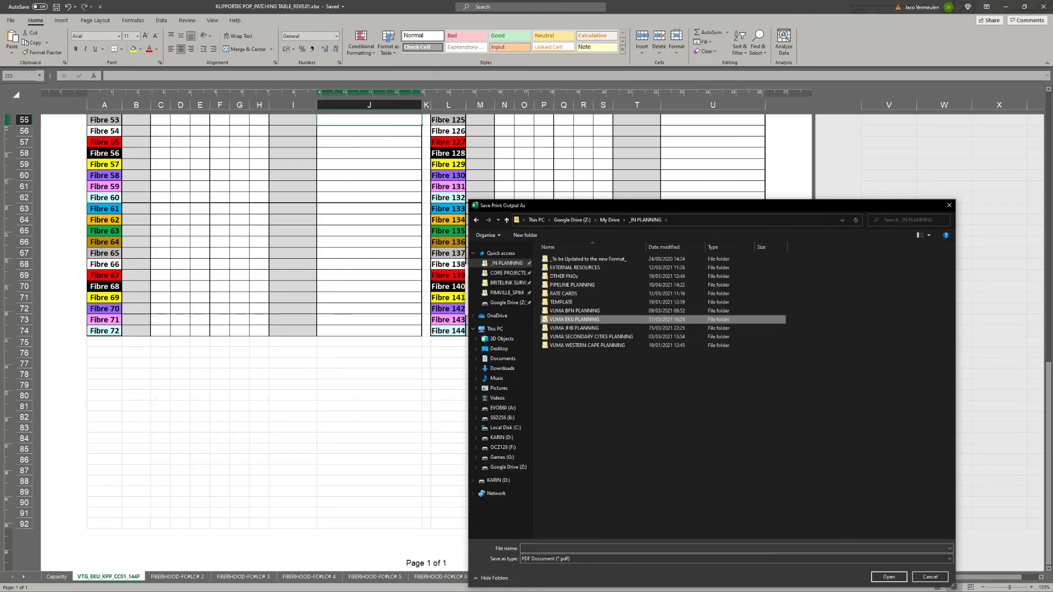
double_click(574, 319)
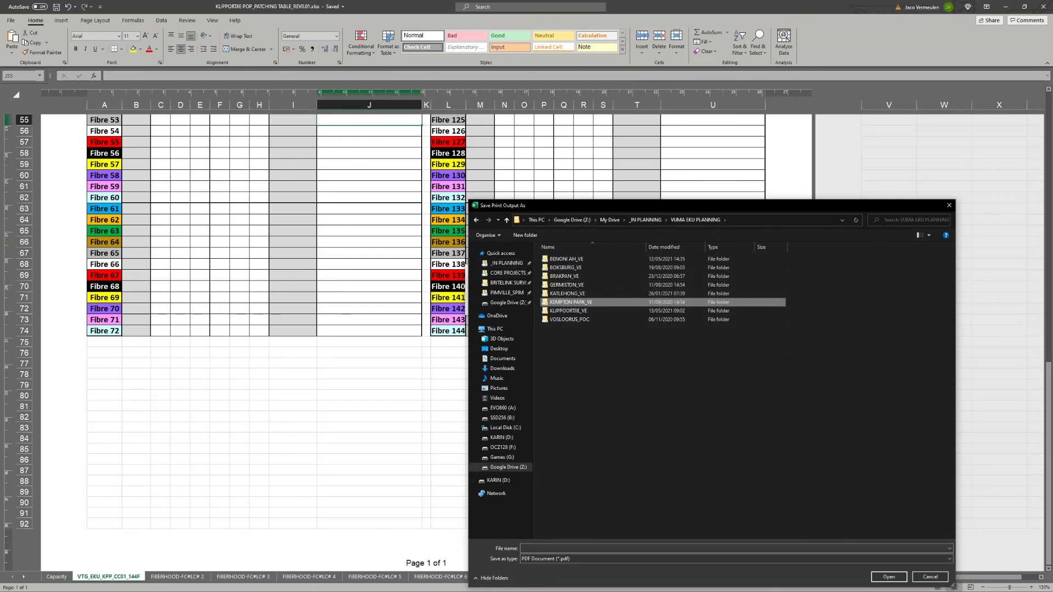
double_click(568, 310)
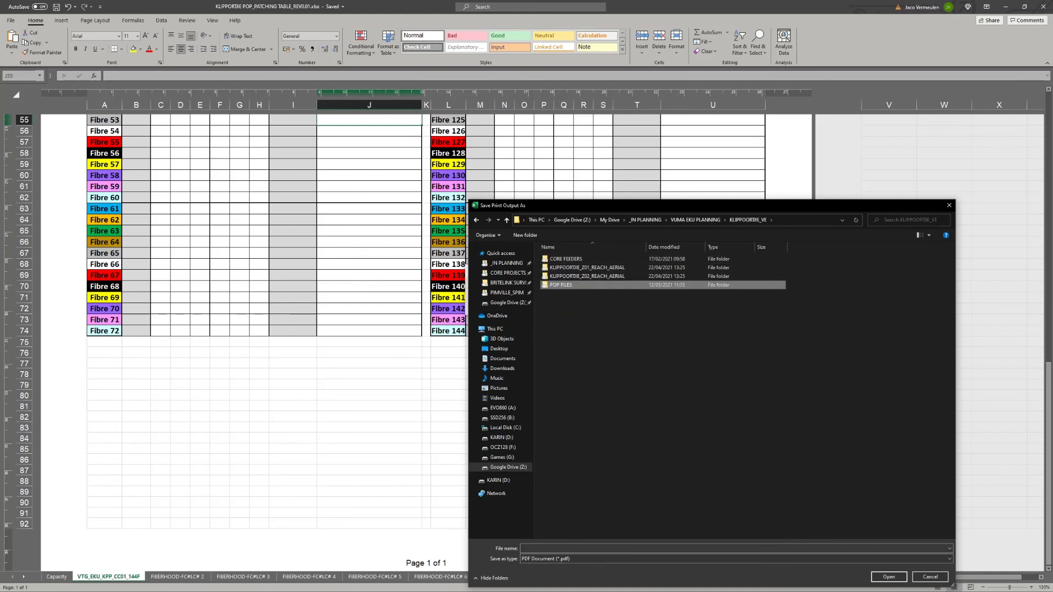
double_click(560, 285)
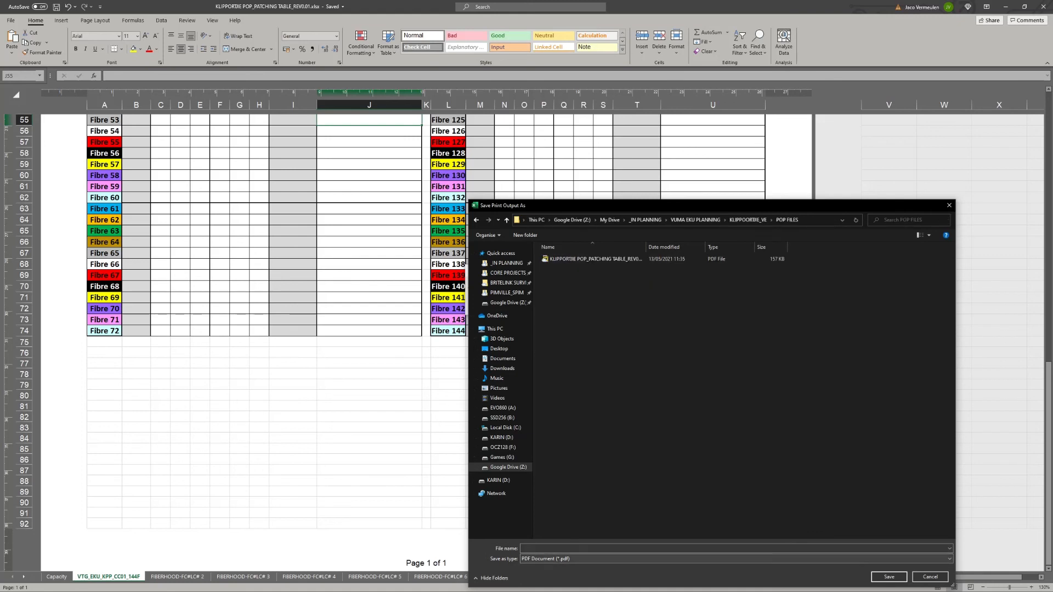
left_click(595, 258)
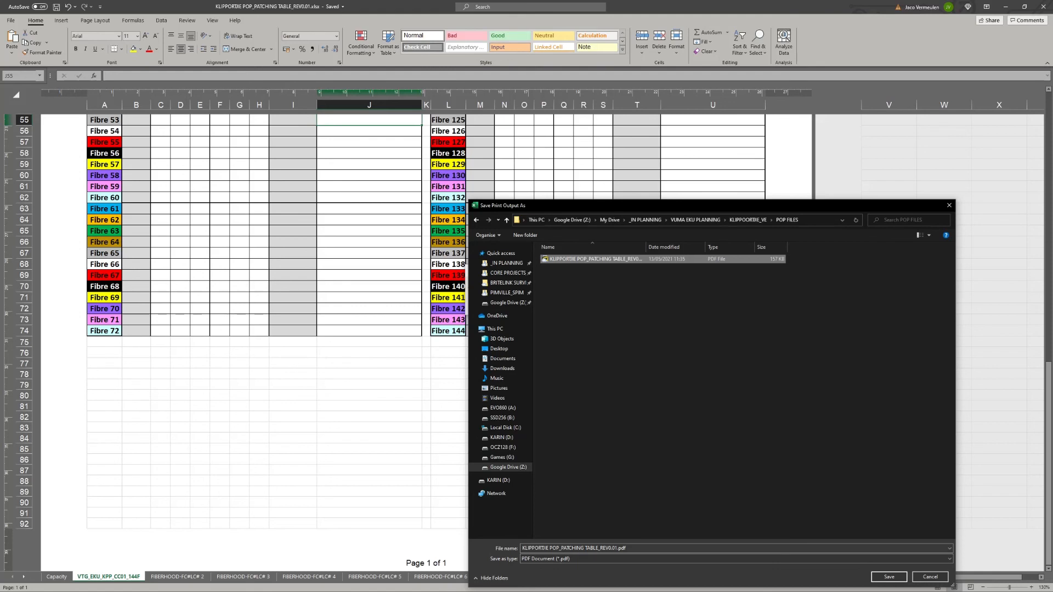
left_click(888, 577)
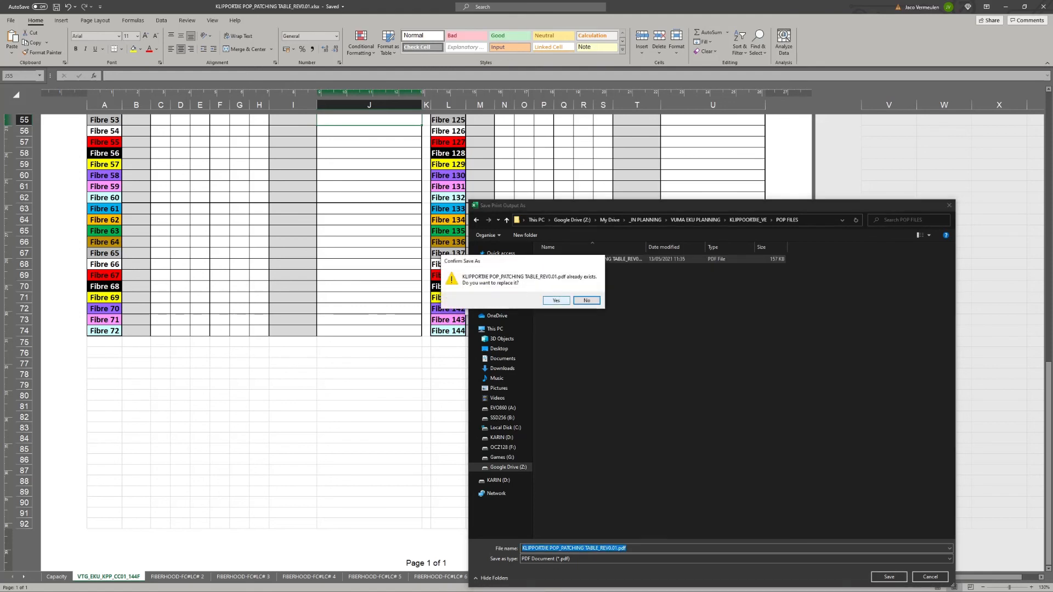
left_click(556, 300)
Step: Switch to the POP FILES folder in File Explorer, open the printed patching table PDF to check its header and footer, and close it
scroll(426, 343, "up", 15)
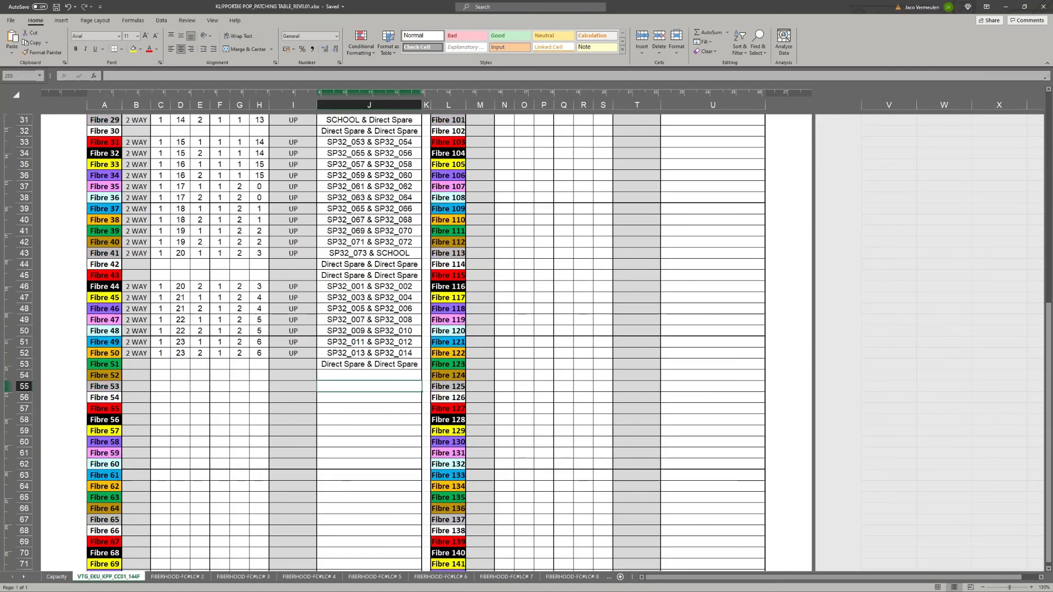
left_click(200, 142)
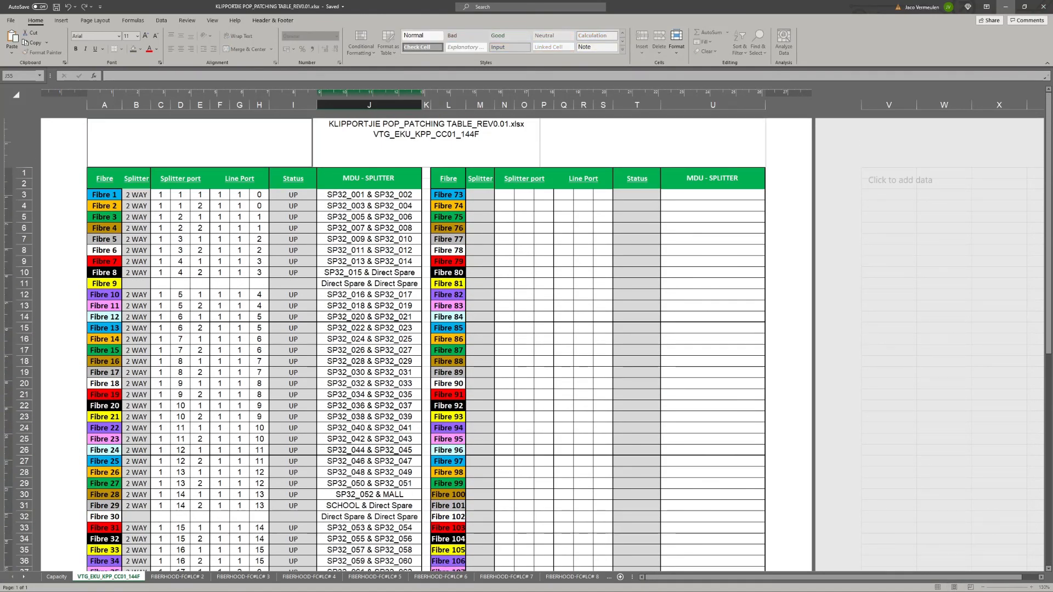
left_click(1005, 7)
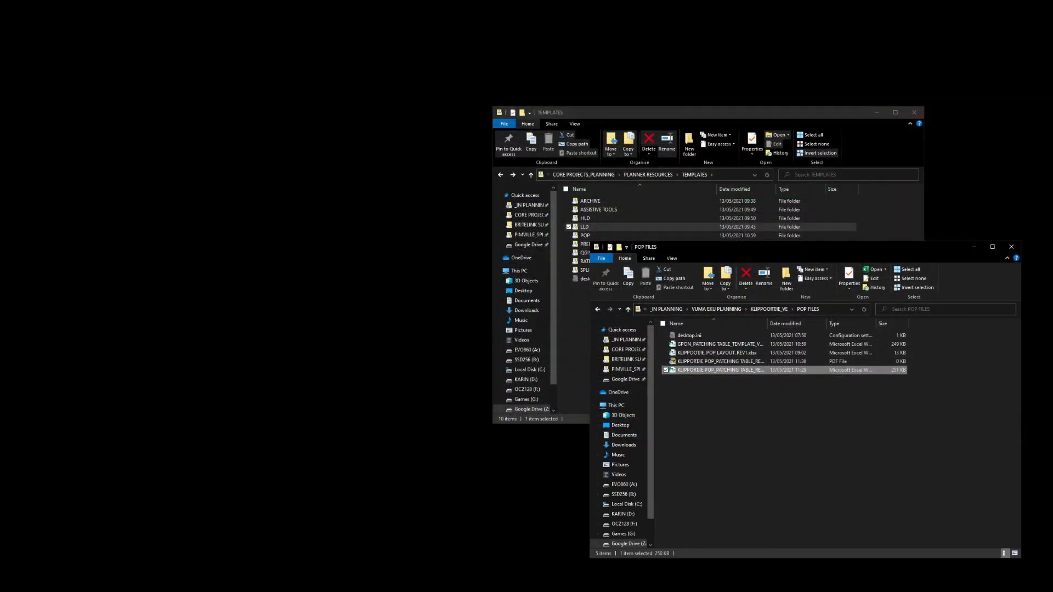
left_click(719, 362)
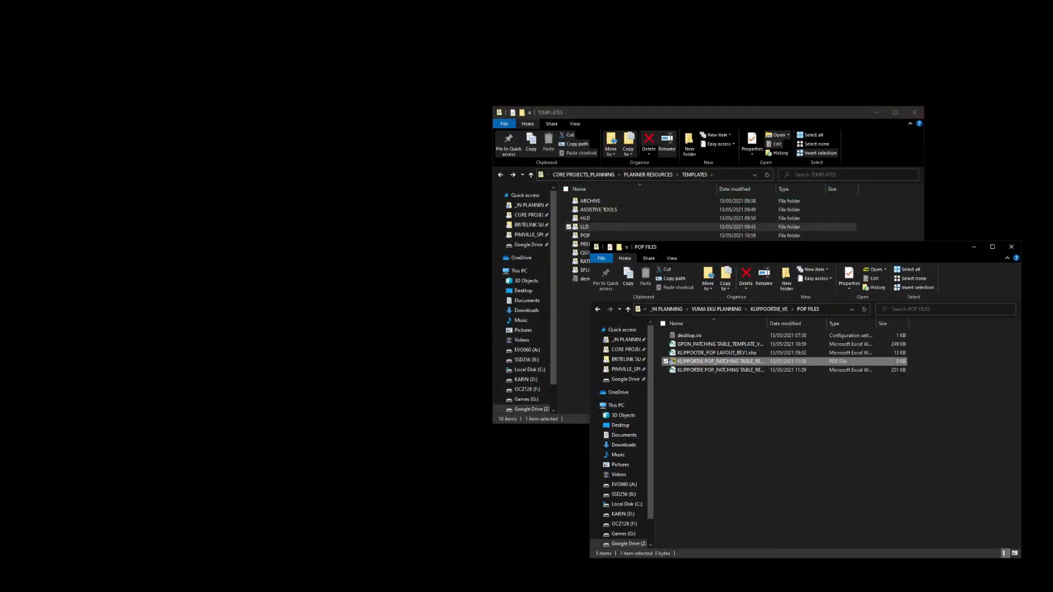
double_click(720, 361)
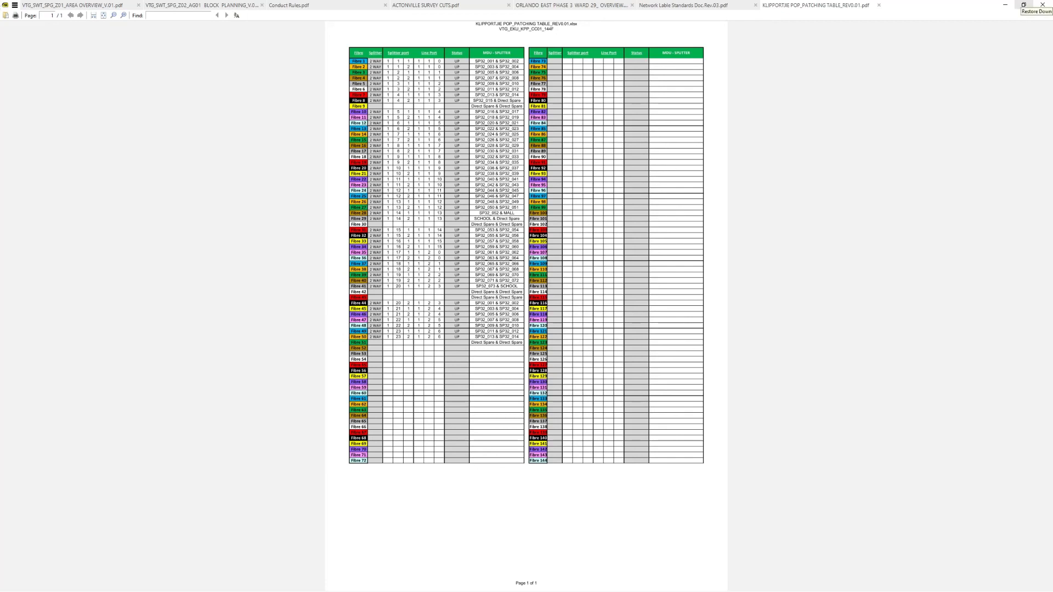
left_click(1042, 5)
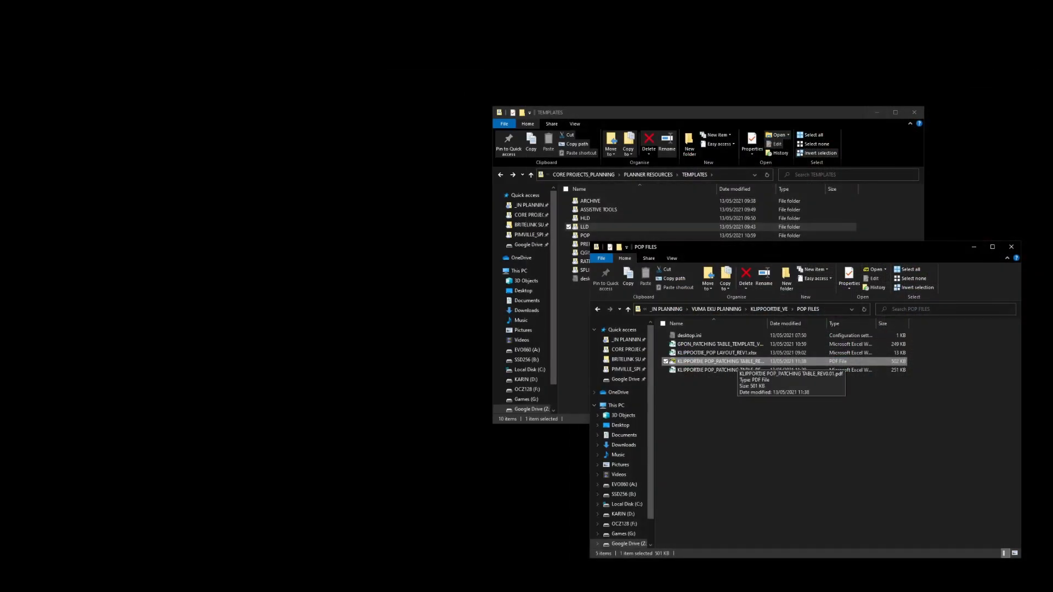